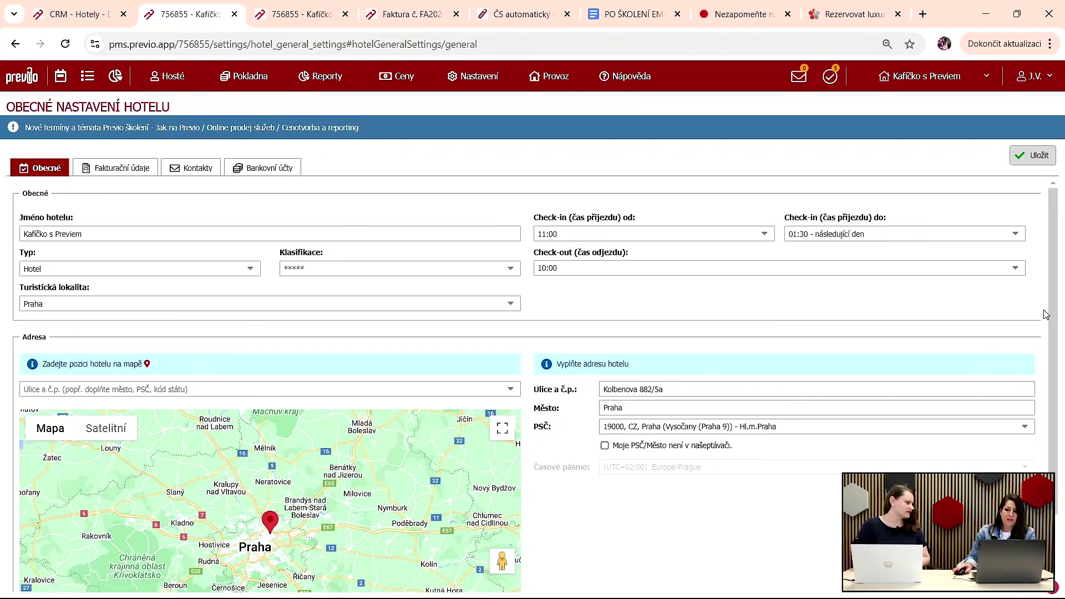
Step: Check the hotel's marked position on the address map at street level and save the general hotel settings
scroll(1049, 316, "down", 2)
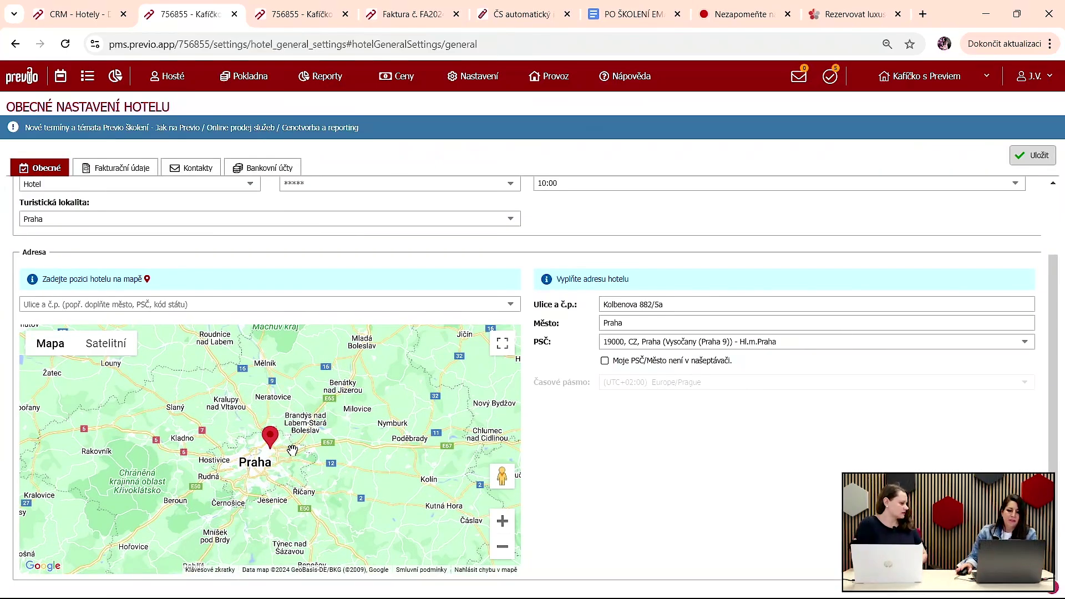
scroll(303, 451, "up", 3)
scroll(303, 450, "up", 3)
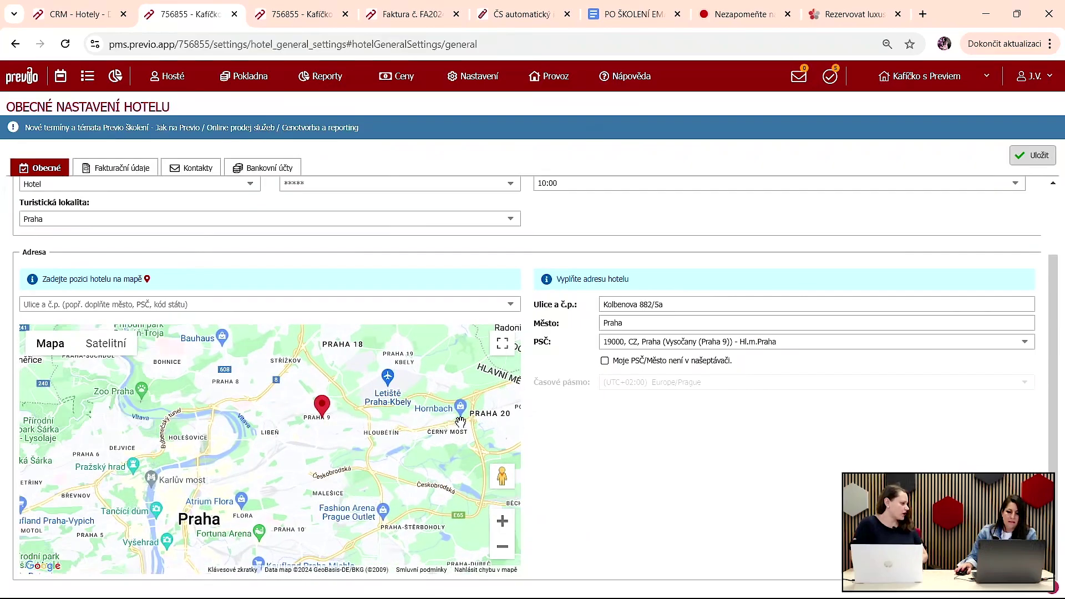
left_click_drag(321, 426, 448, 451)
scroll(447, 451, "up", 1)
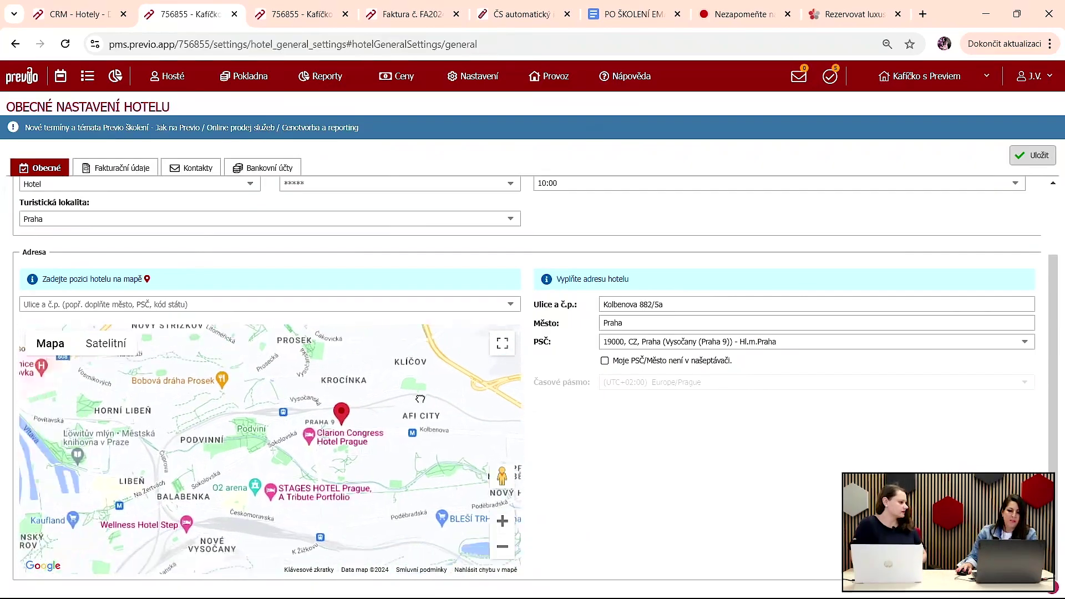
mouse_move(430, 405)
left_mouse_down()
mouse_move(376, 382)
mouse_move(421, 396)
mouse_move(395, 400)
left_mouse_up()
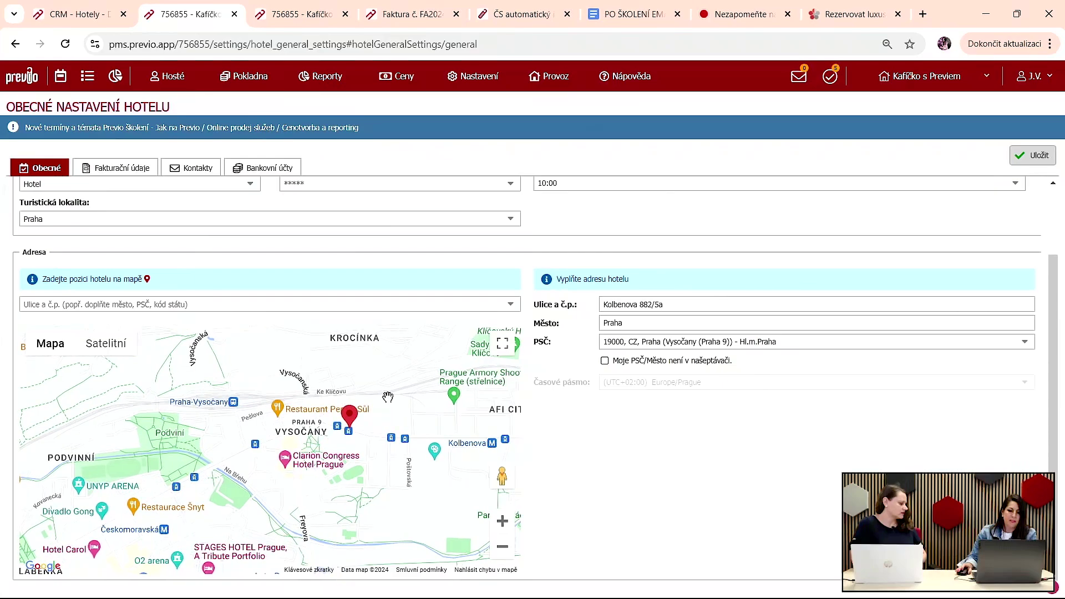
scroll(383, 402, "up", 2)
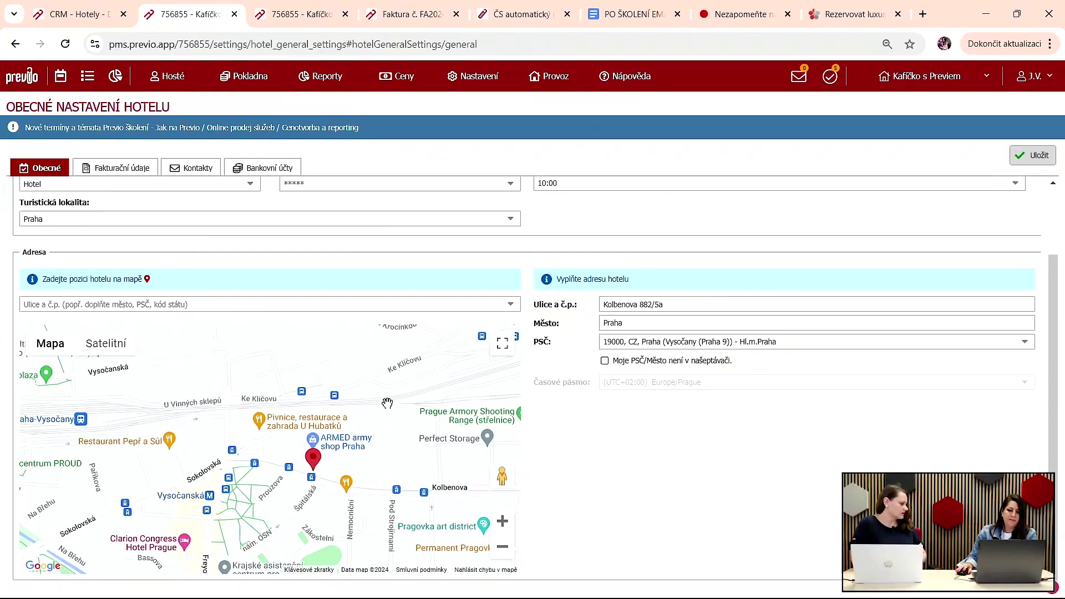
scroll(387, 401, "down", 1)
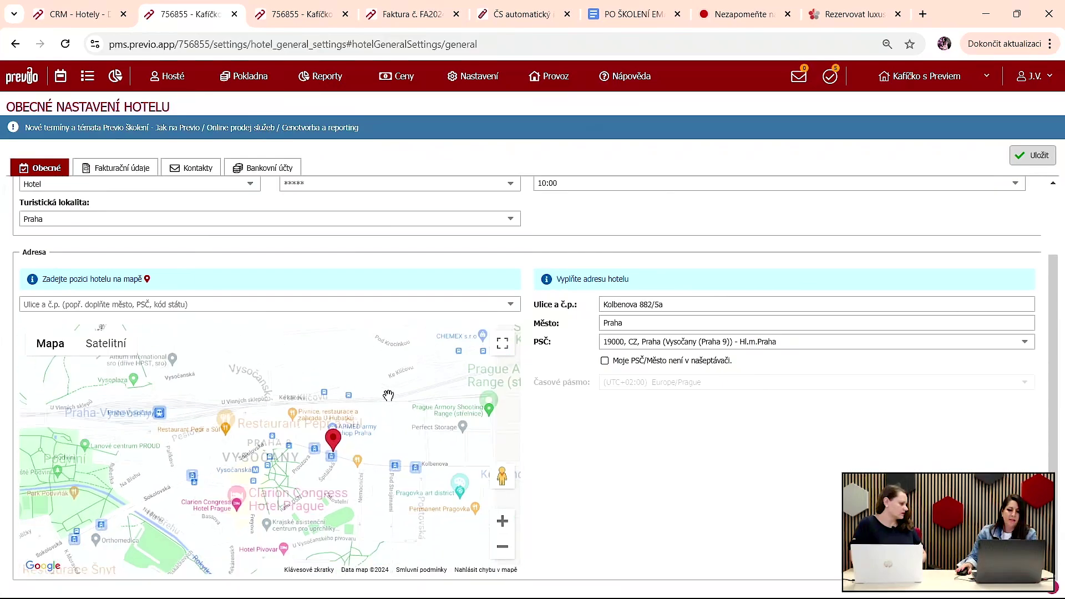
left_click(1026, 156)
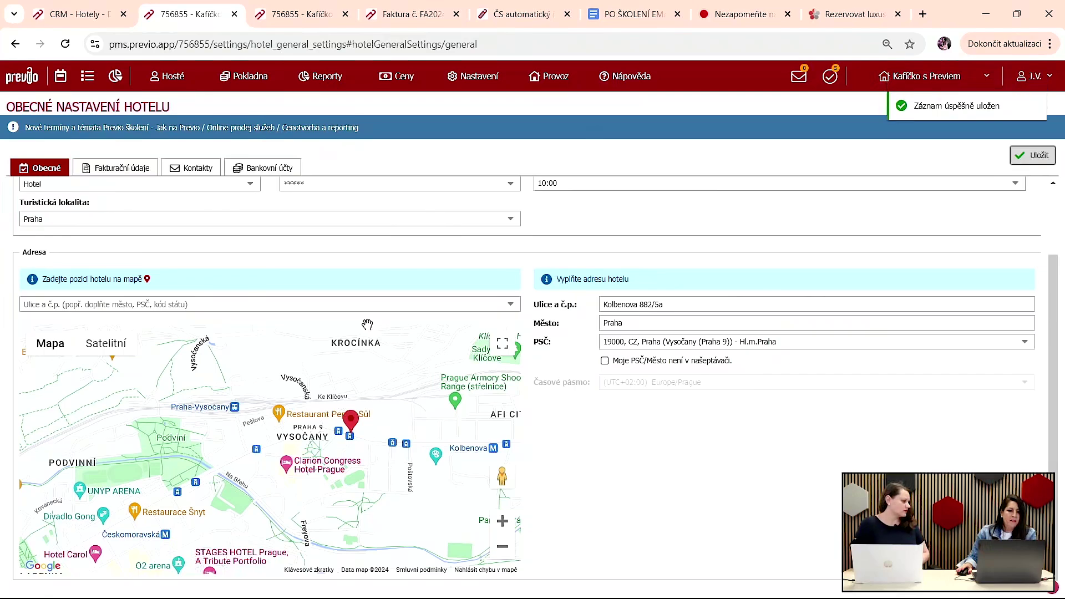
scroll(181, 367, "up", 1)
scroll(181, 367, "down", 1)
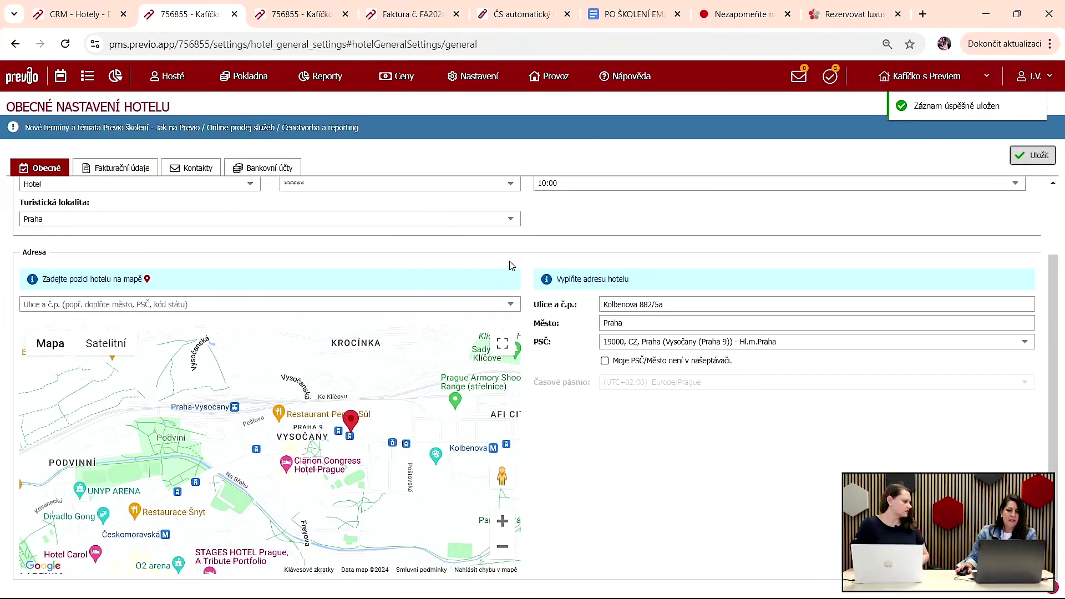
Step: Open the hotel's billing details and check the logo's placement on the exported invoice FA20240034
left_click_drag(1055, 273, 1054, 207)
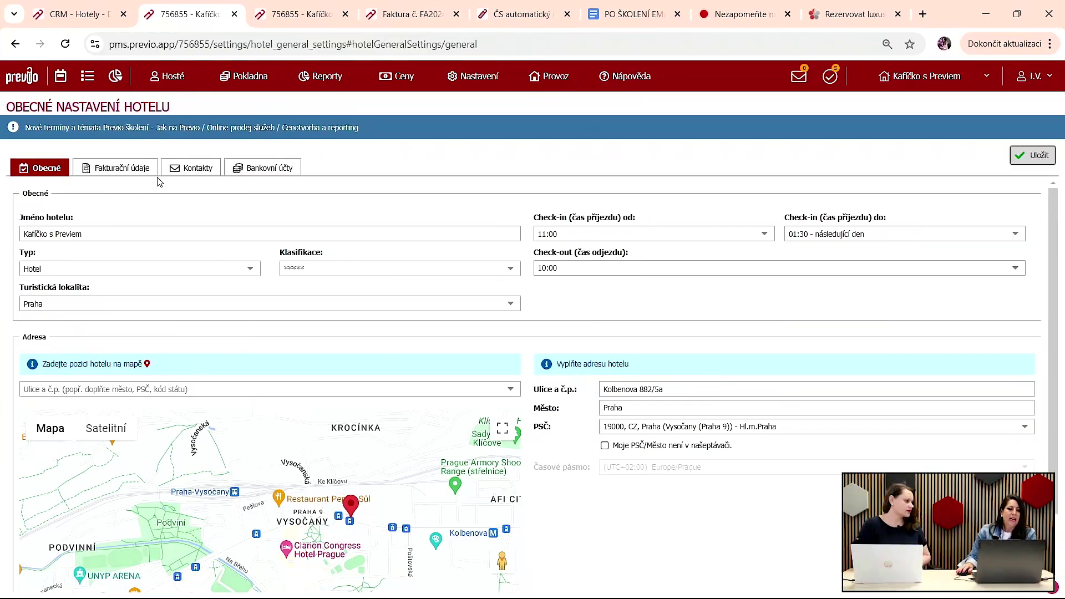
left_click(109, 173)
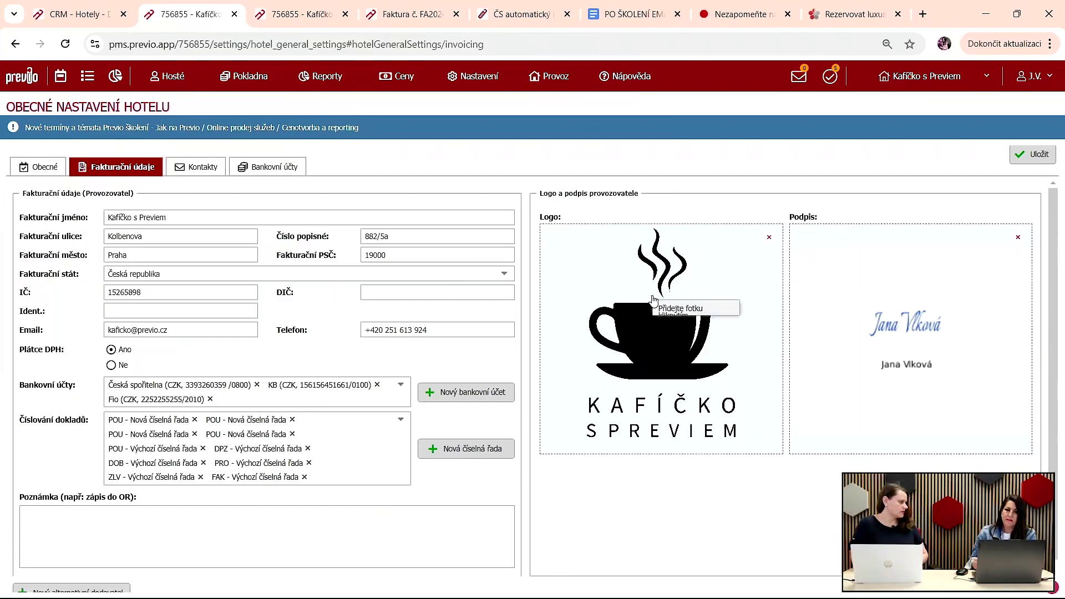
left_click(411, 14)
scroll(788, 305, "up", 5)
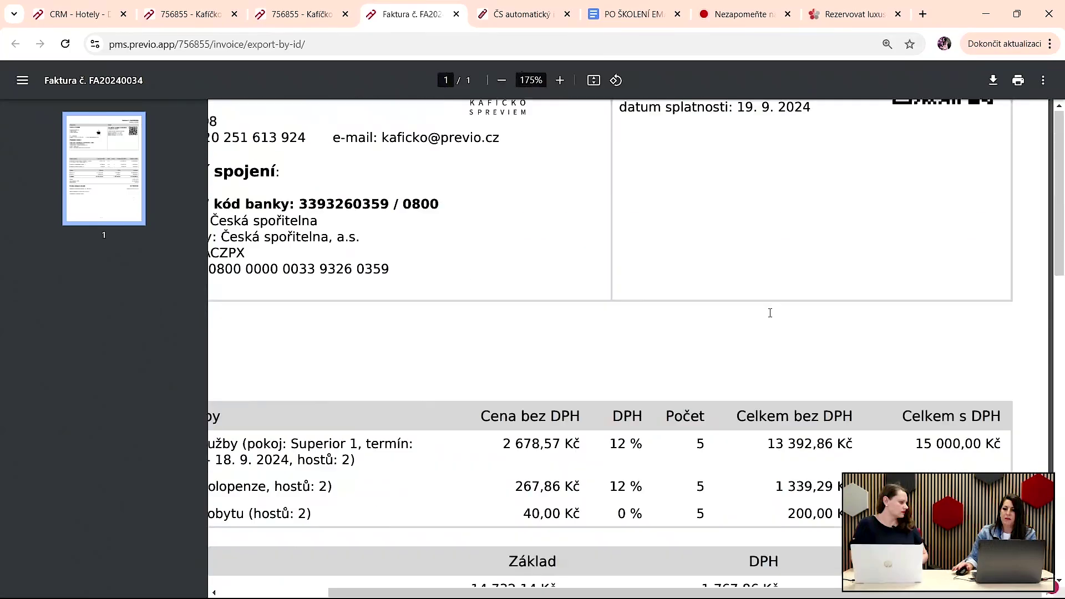
scroll(770, 312, "up", 4)
scroll(916, 238, "down", 6)
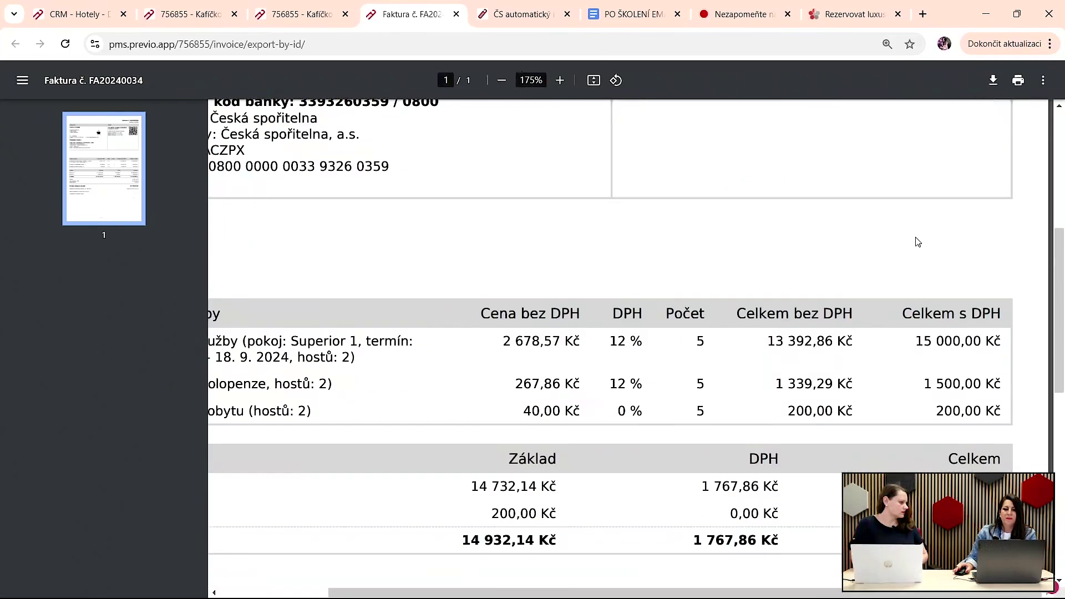
scroll(692, 226, "up", 5)
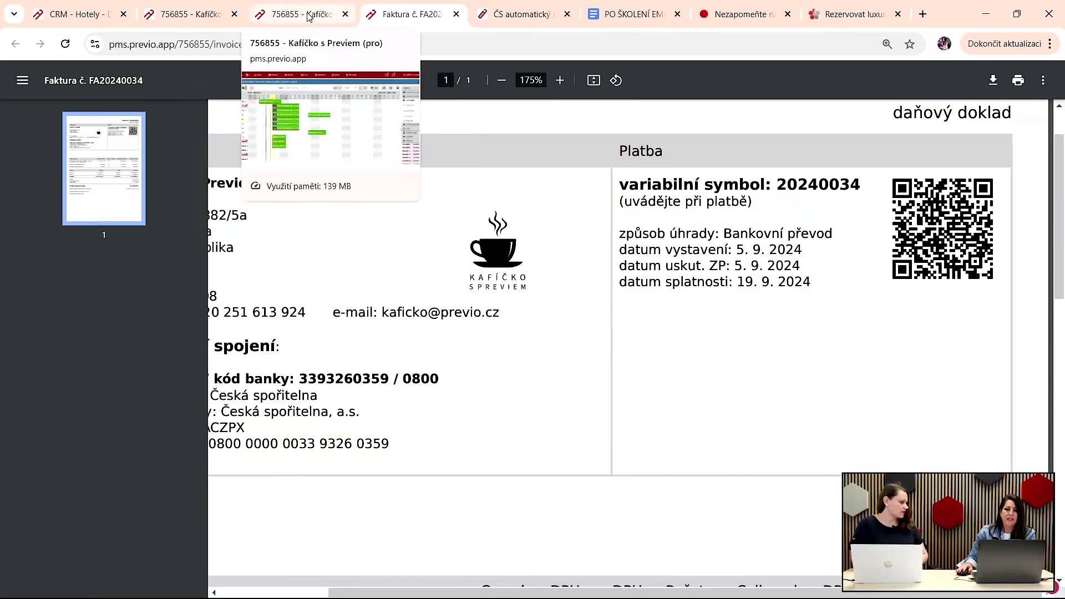
Step: Review the signature image in the billing details and locate it at the end of the exported invoice
left_click(212, 5)
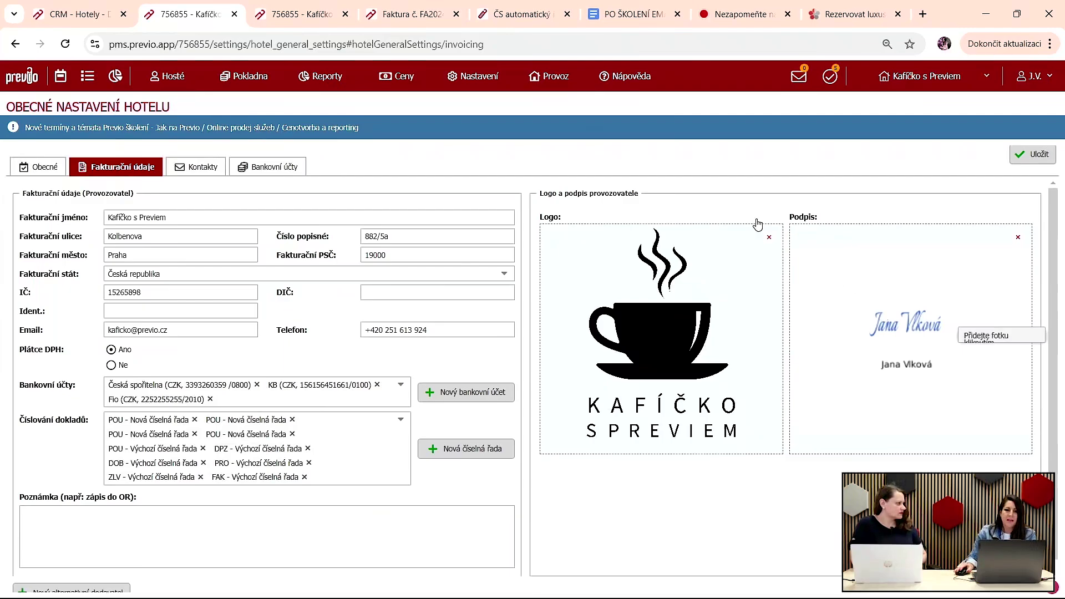
left_click(427, 12)
scroll(965, 335, "down", 5)
scroll(962, 335, "down", 6)
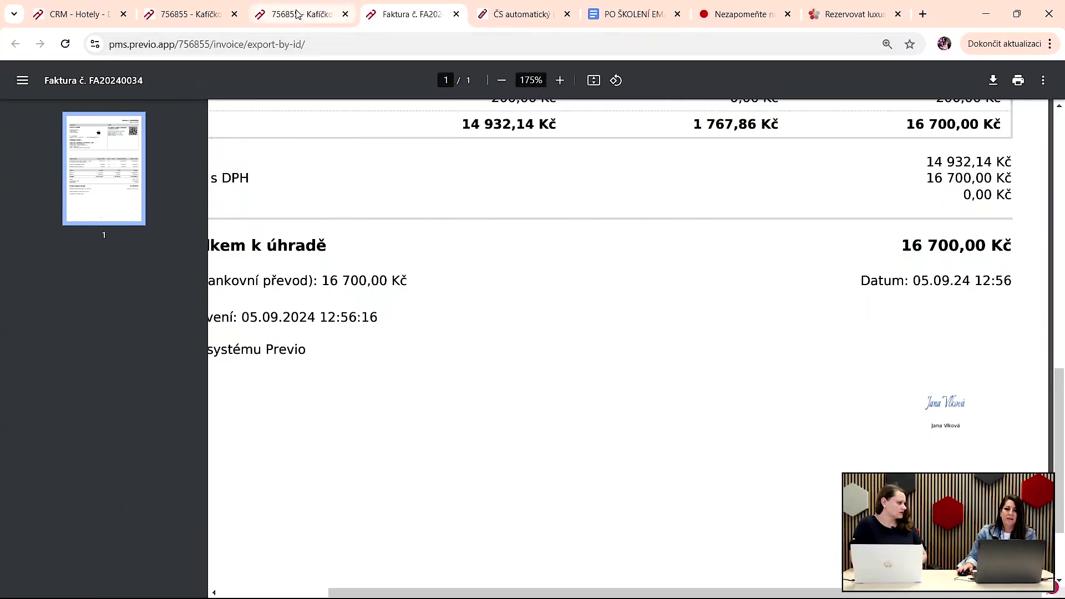
Step: Return to the general hotel settings and open the hotel's contact details
mouse_move(297, 14)
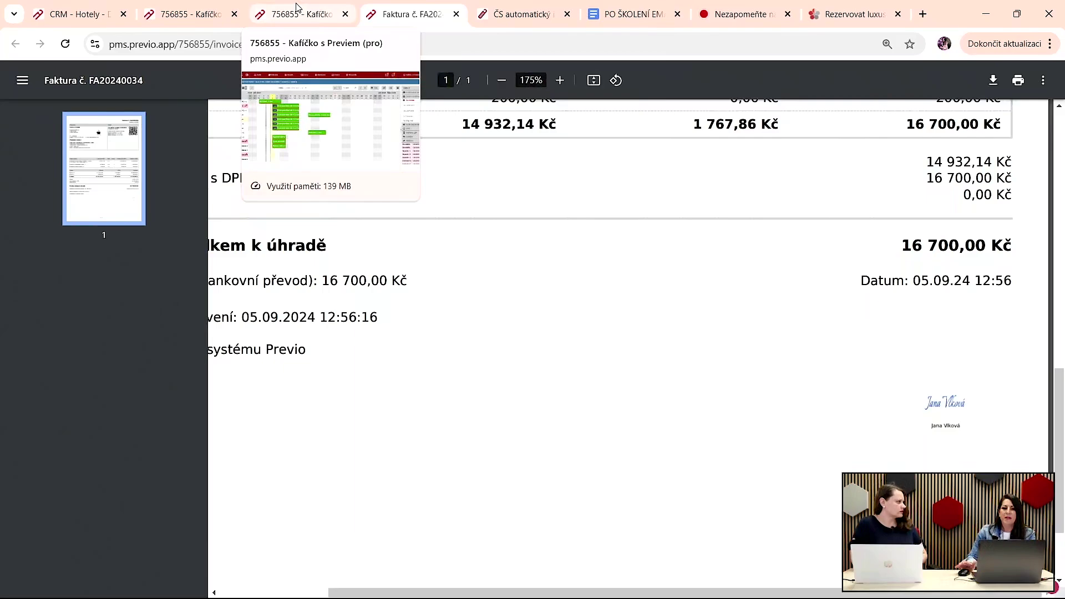
left_click(195, 5)
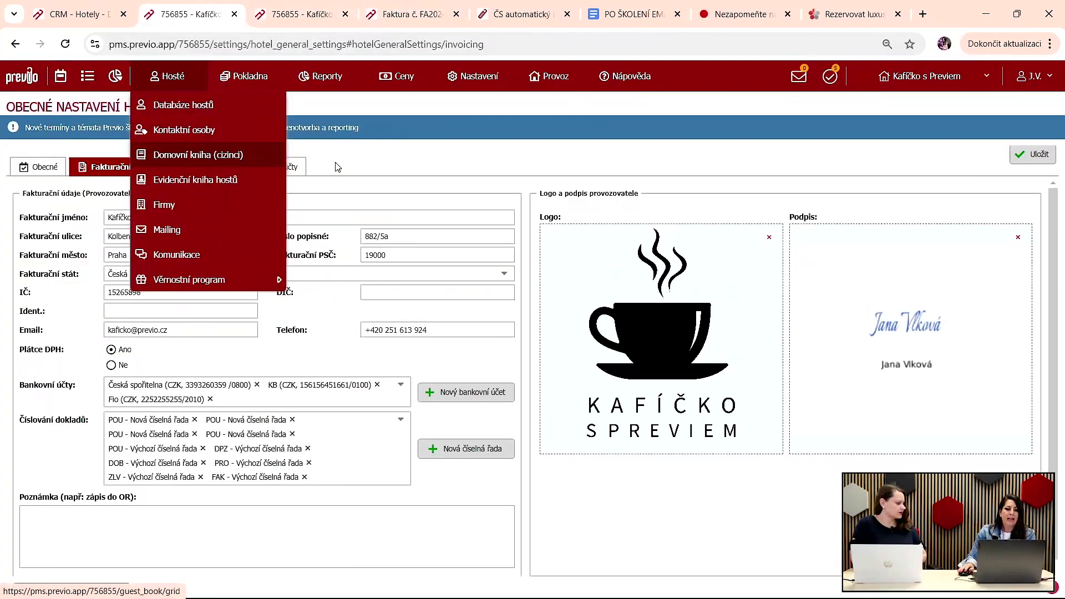
left_click(194, 167)
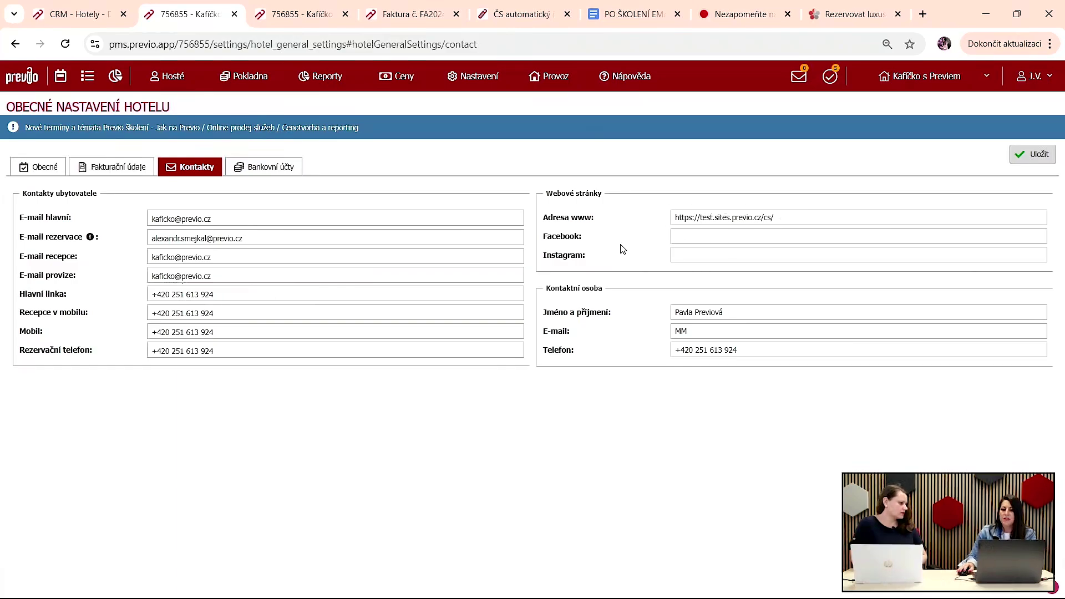
Step: Open the Superior 1 reservation for 13–18 September 2024 and generate its accommodation voucher in Czech with hotel information included
left_click(312, 14)
mouse_move(396, 76)
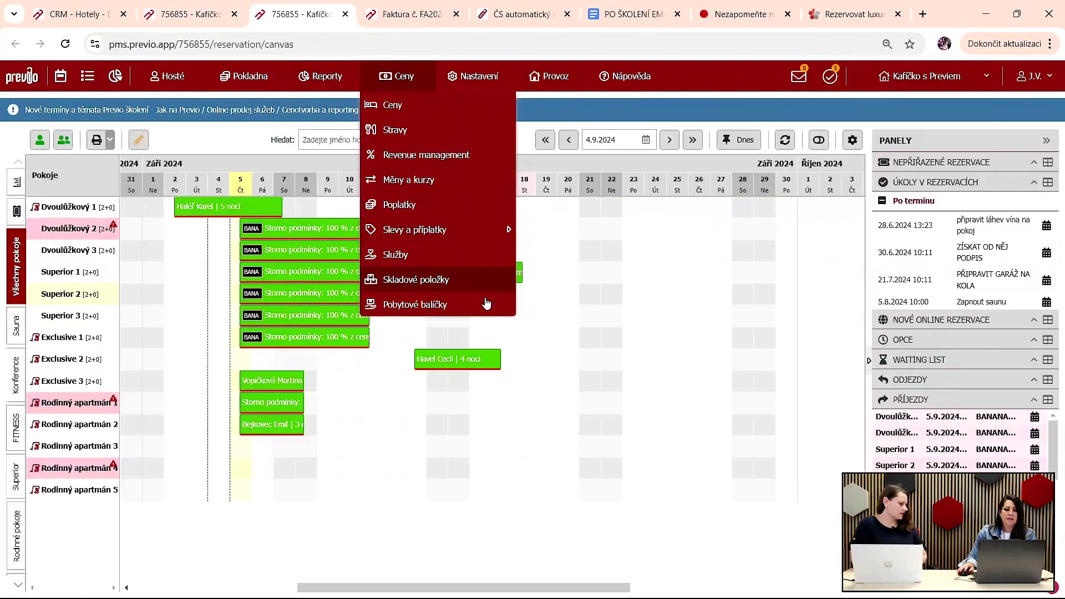
left_click(482, 271)
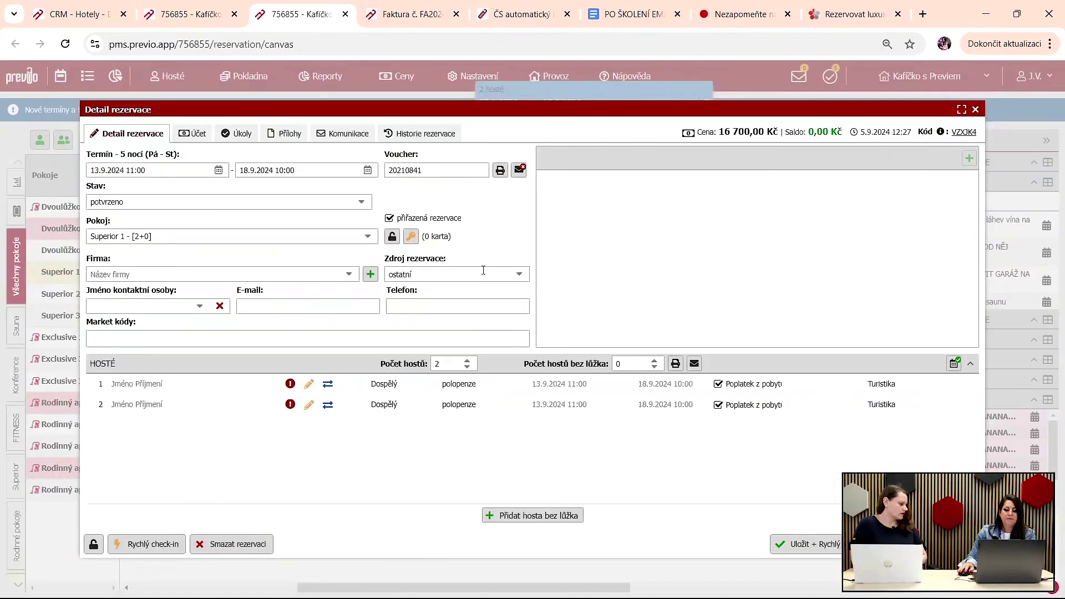
left_click(500, 170)
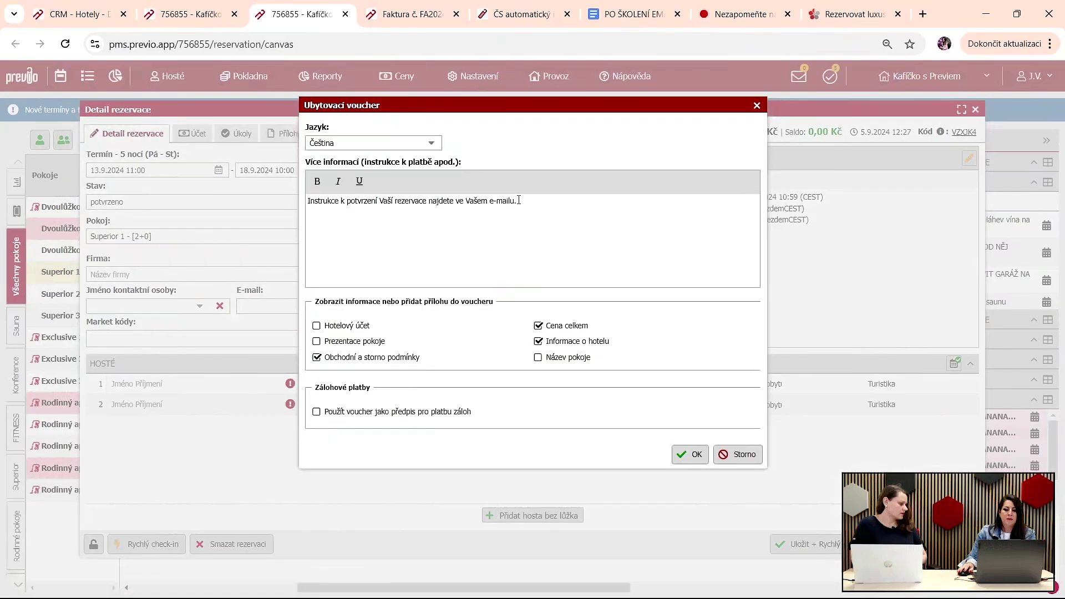
left_click(688, 454)
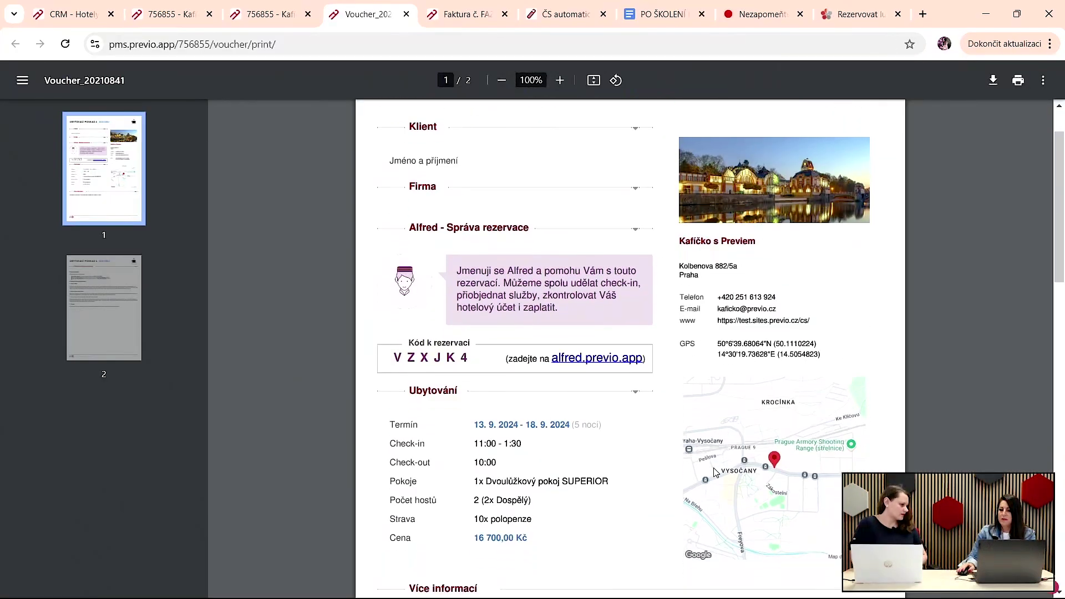
Step: Examine the commission e-mail in the hotel's contact details, and open the list of the hotel's bank accounts
left_click(292, 6)
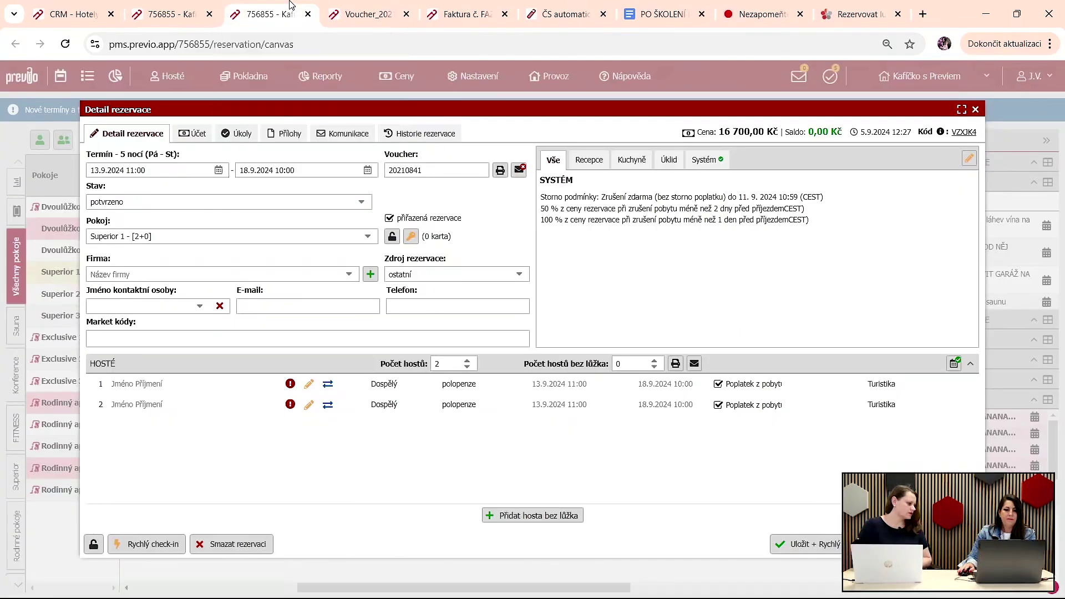
left_click(170, 6)
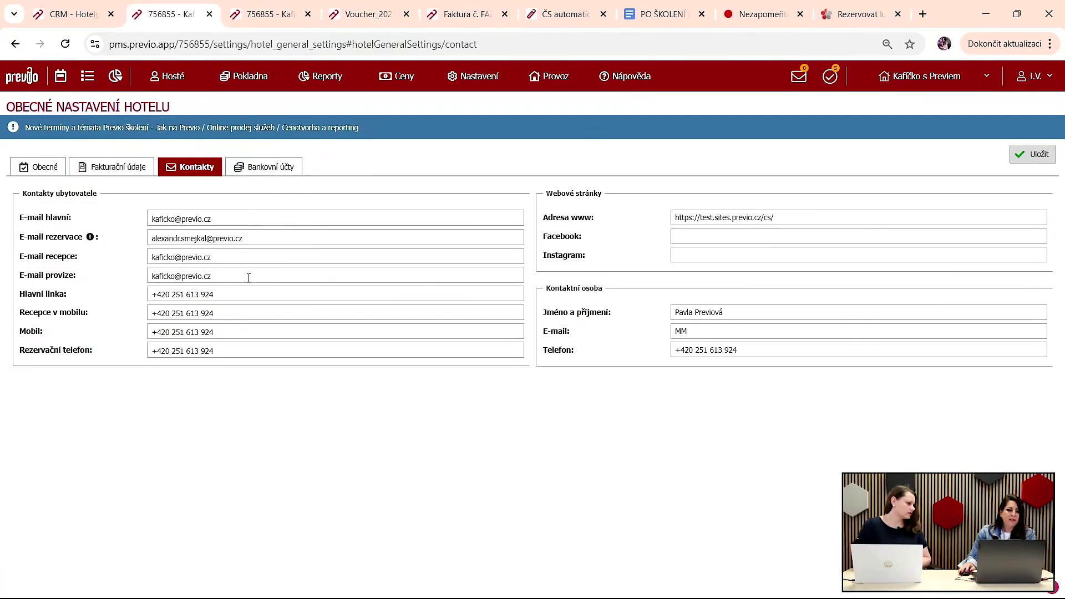
left_click_drag(248, 278, 192, 290)
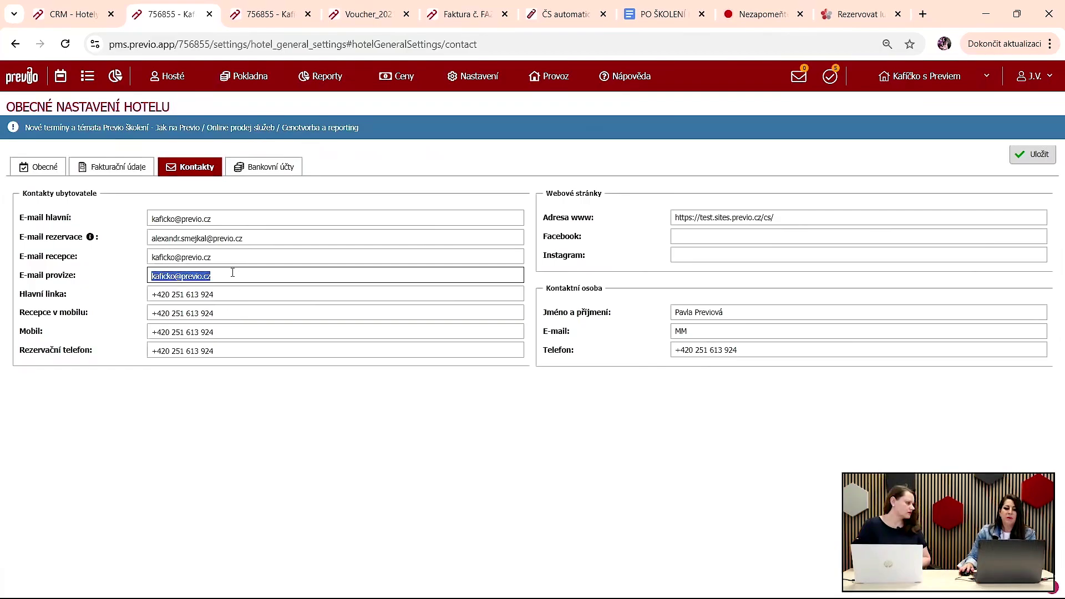
left_click(233, 273)
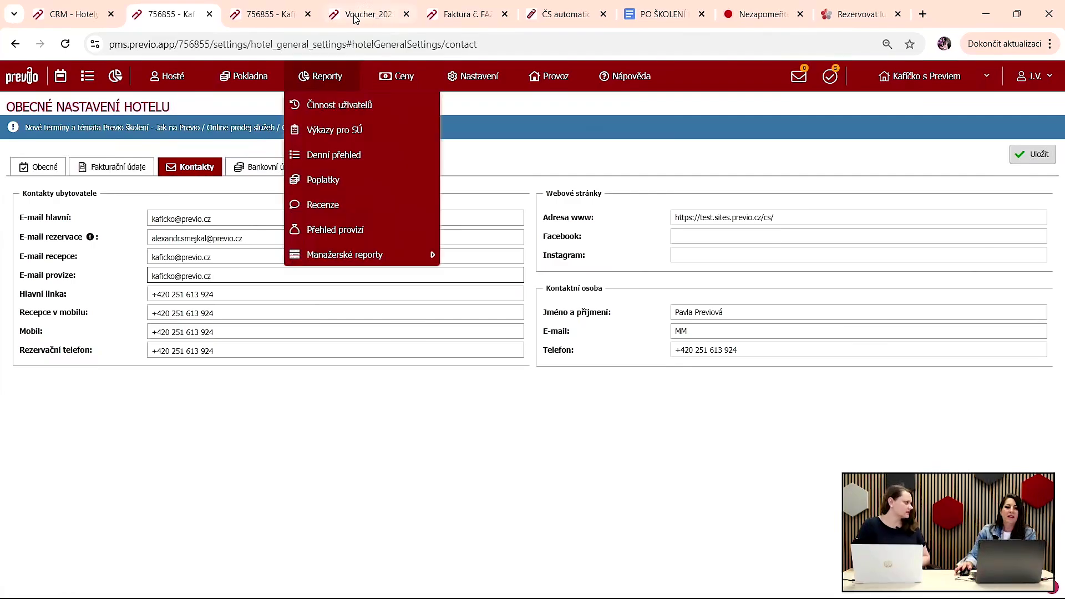
left_click(322, 76)
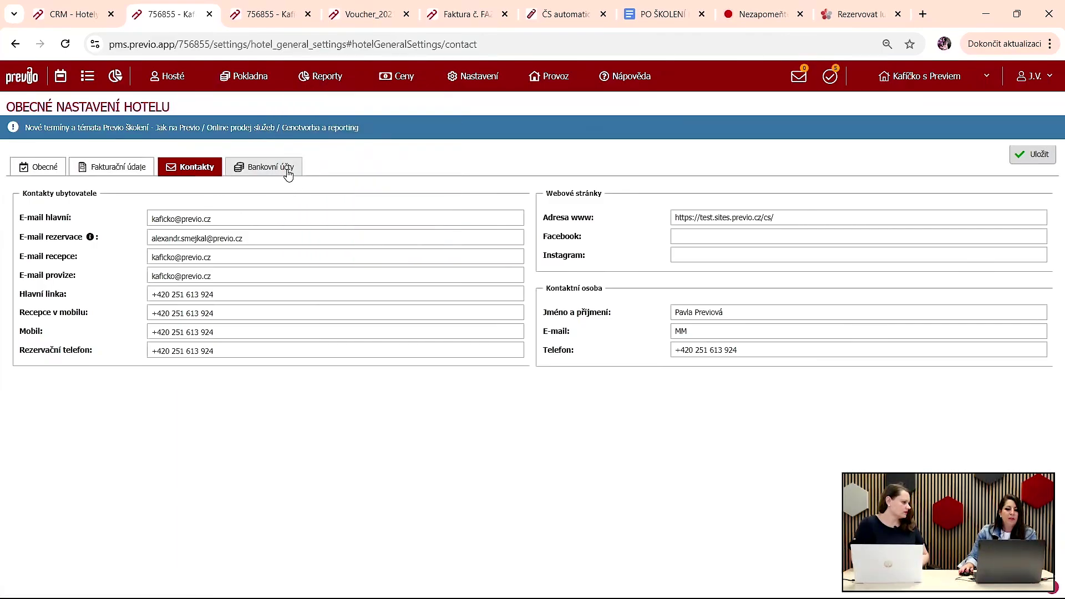
left_click(288, 172)
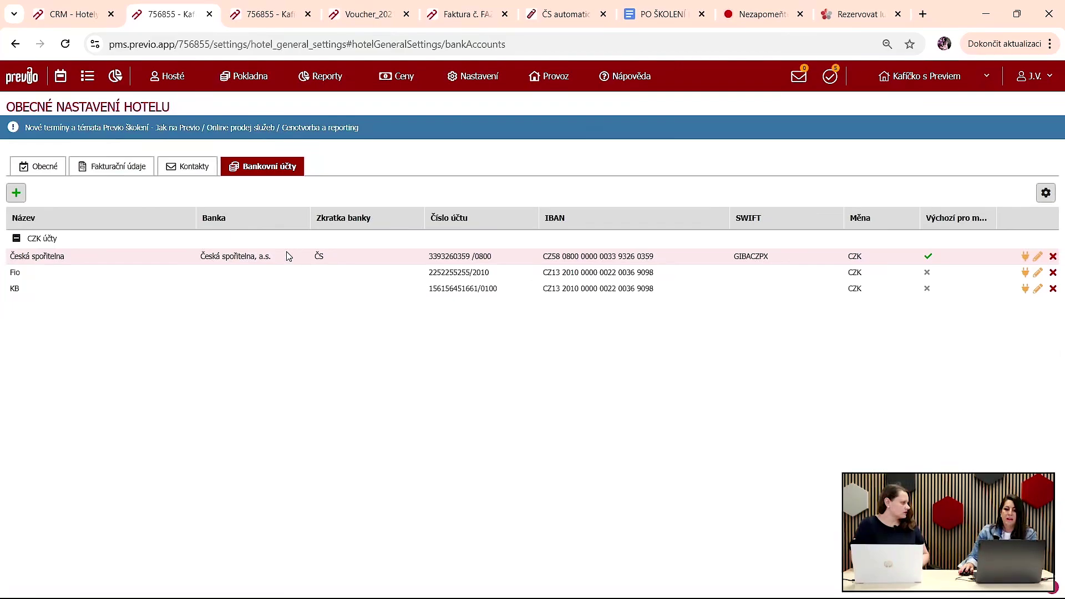
Step: Switch to the help article on ČS automatic import and search the help site for "ČS"
left_click(566, 15)
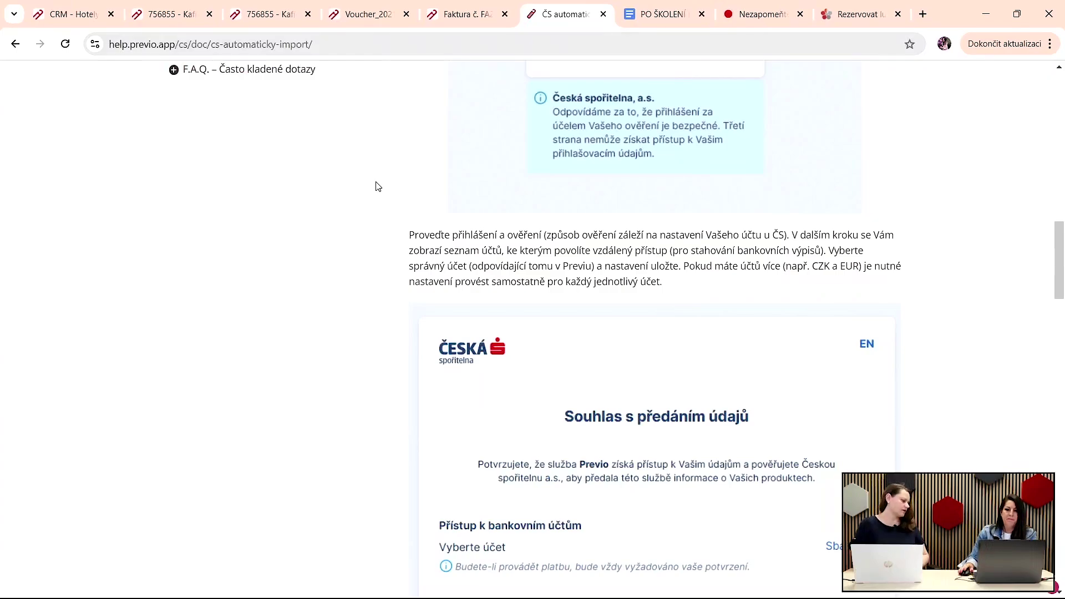
scroll(375, 183, "up", 15)
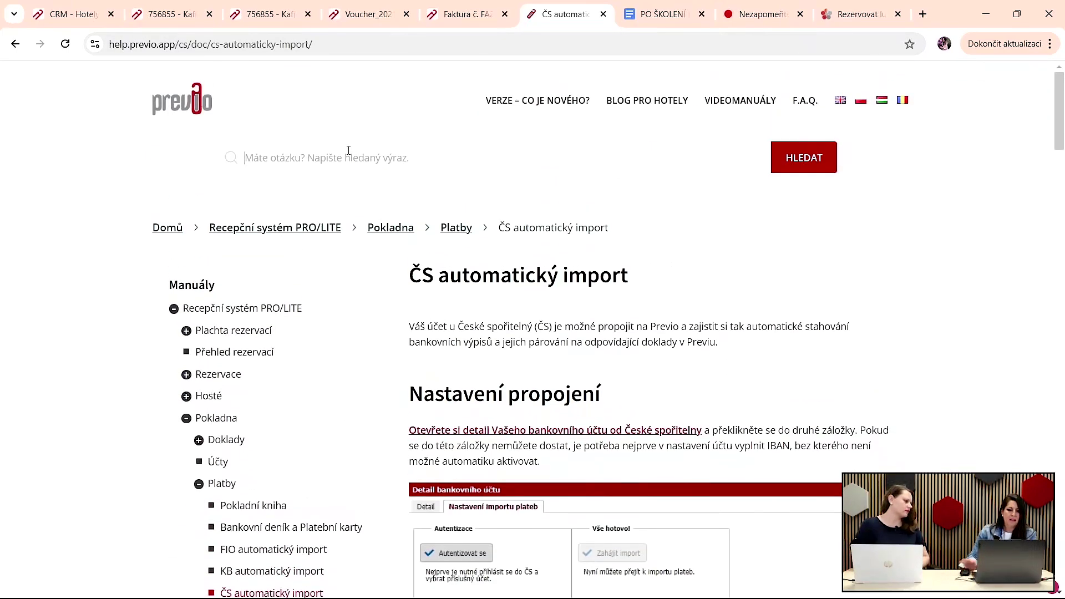
type("ČS")
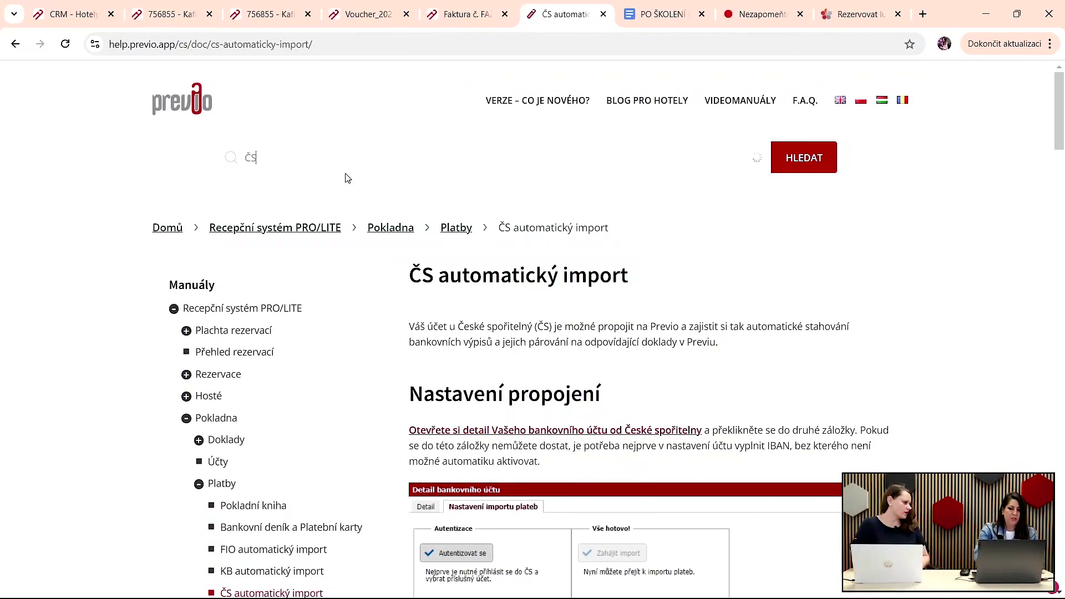
left_click(327, 190)
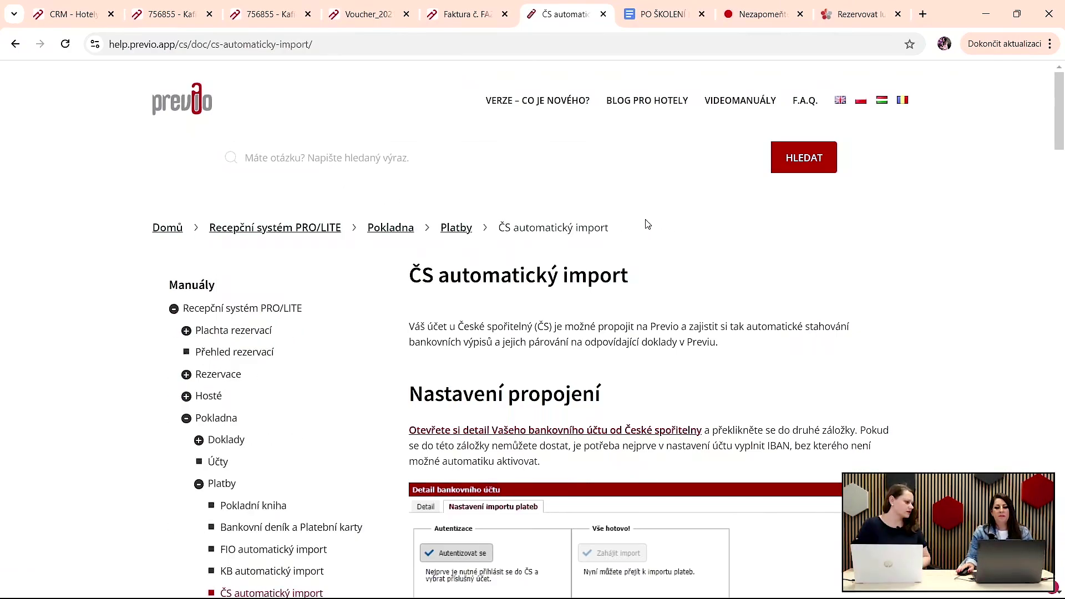
Step: Read the article's instructions for authenticating and linking a Česká spořitelna account for automatic statement import
scroll(647, 224, "down", 5)
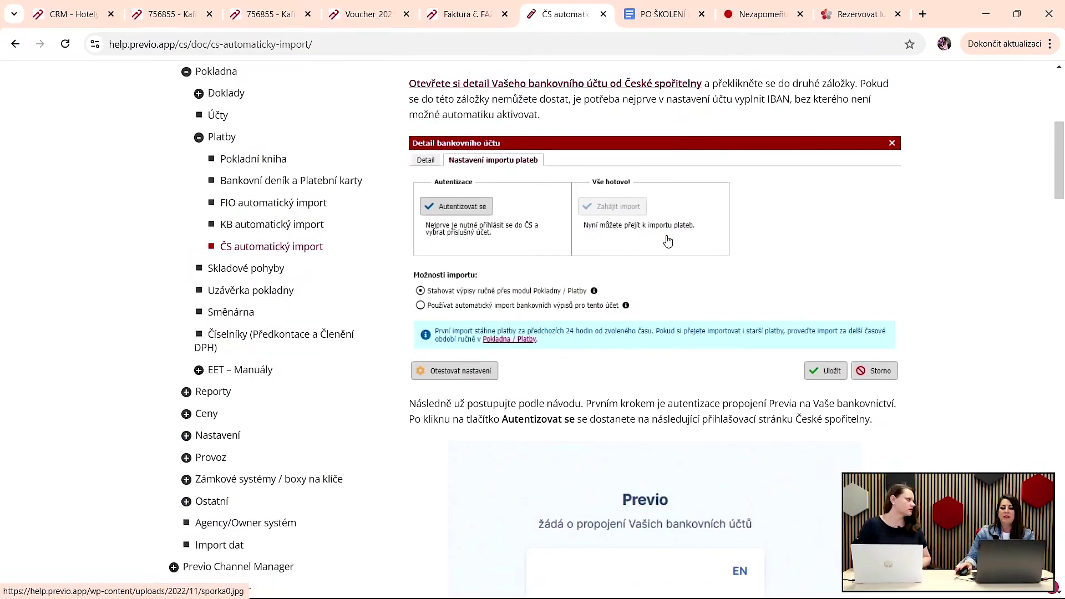
scroll(655, 233, "down", 3)
scroll(809, 331, "down", 3)
scroll(809, 332, "down", 8)
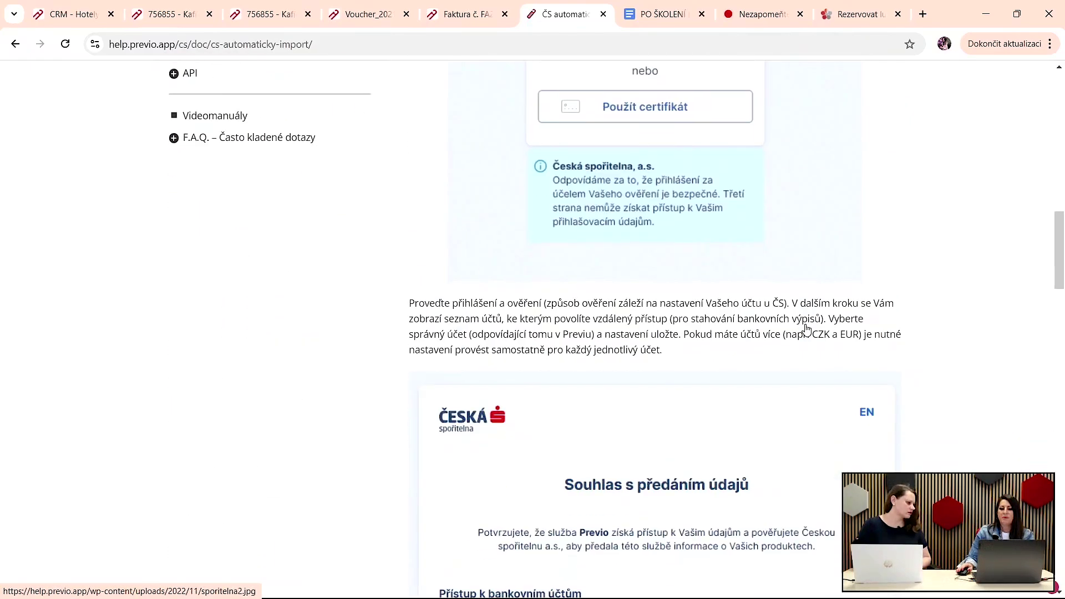
scroll(748, 227, "down", 7)
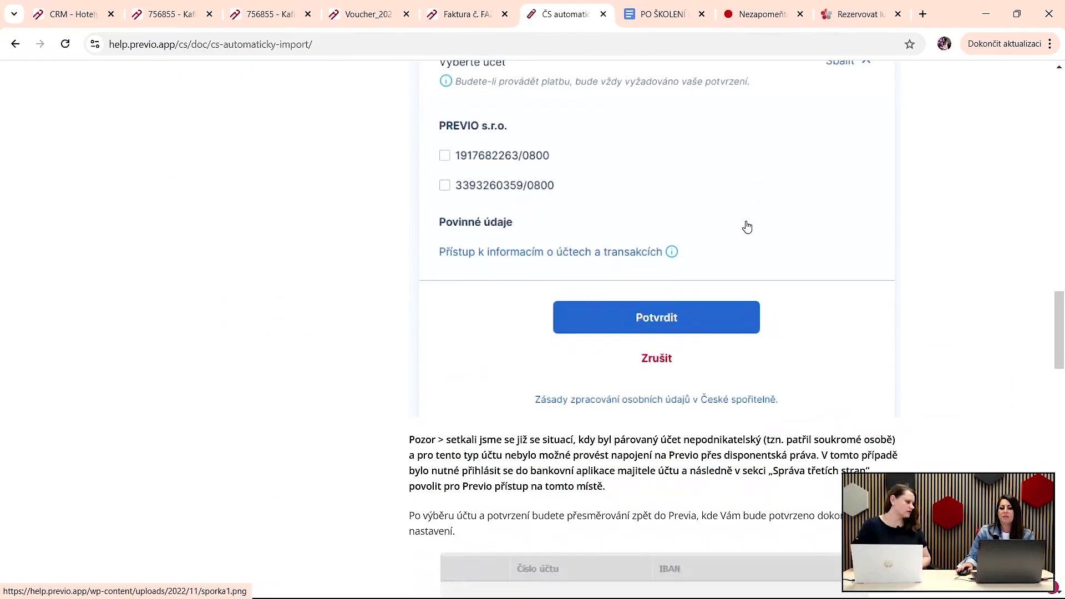
Step: Read the rest of the article on linking a second EUR account and import actions, and return to the hotel's bank accounts
scroll(747, 225, "down", 6)
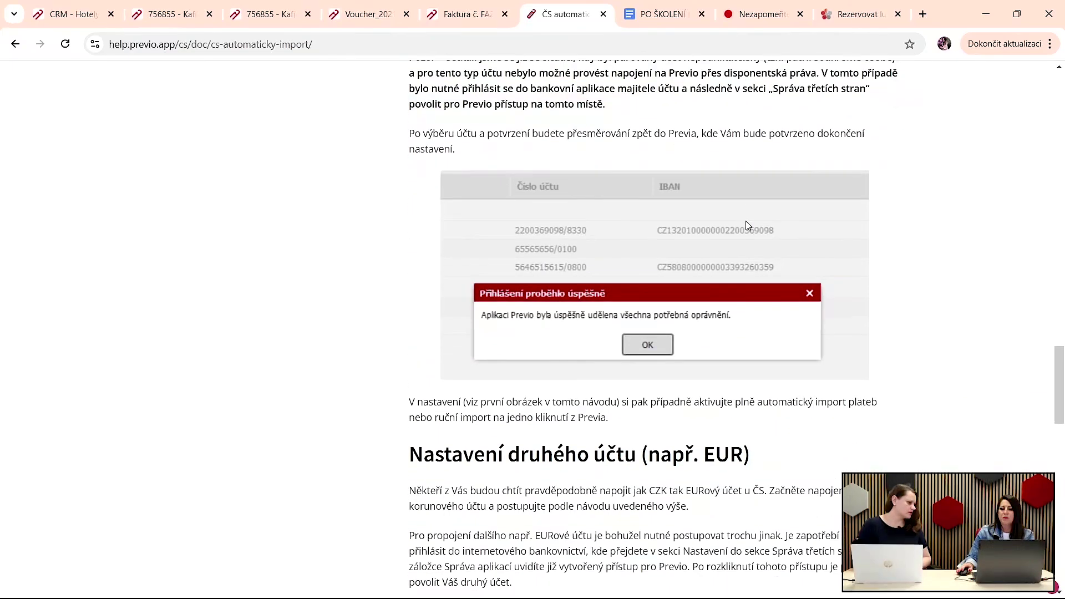
scroll(631, 260, "down", 8)
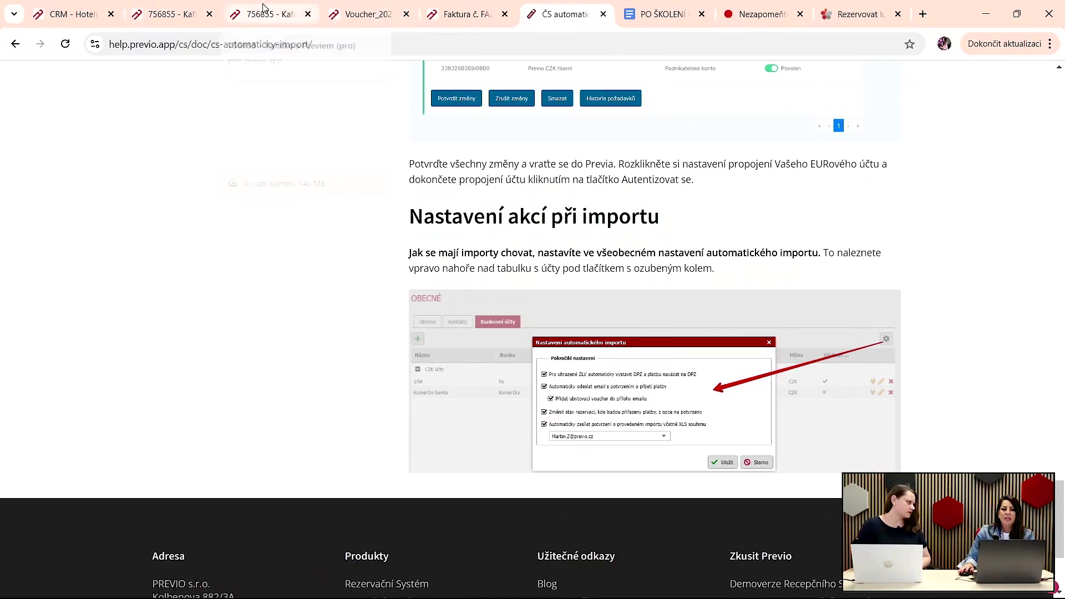
left_click(246, 5)
left_click(157, 5)
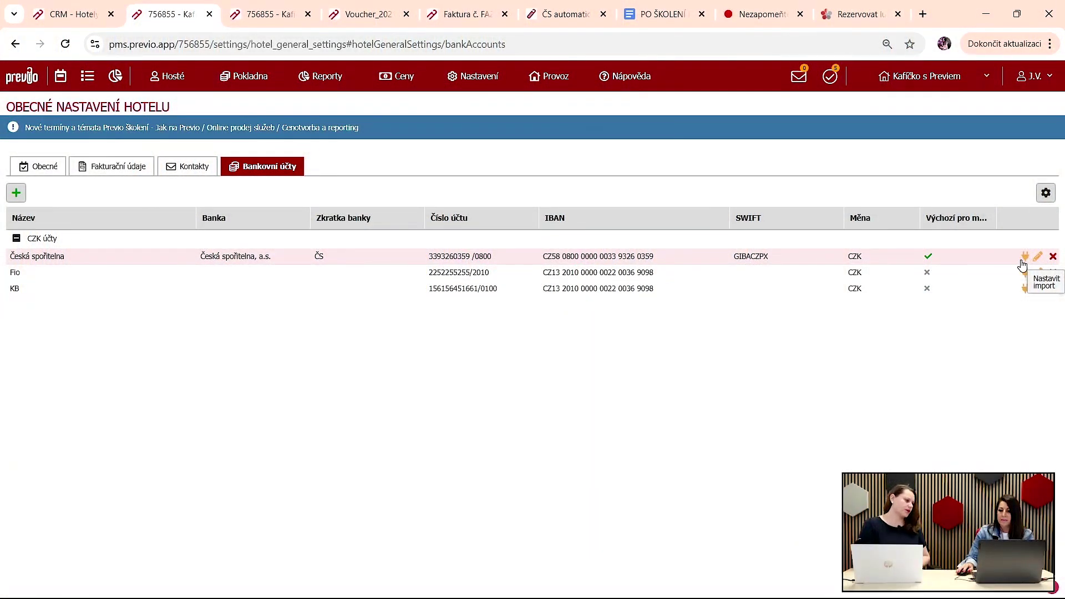
Step: Open the payment import settings of the Česká spořitelna account, test the connection, and close the account detail without saving
left_click(1023, 258)
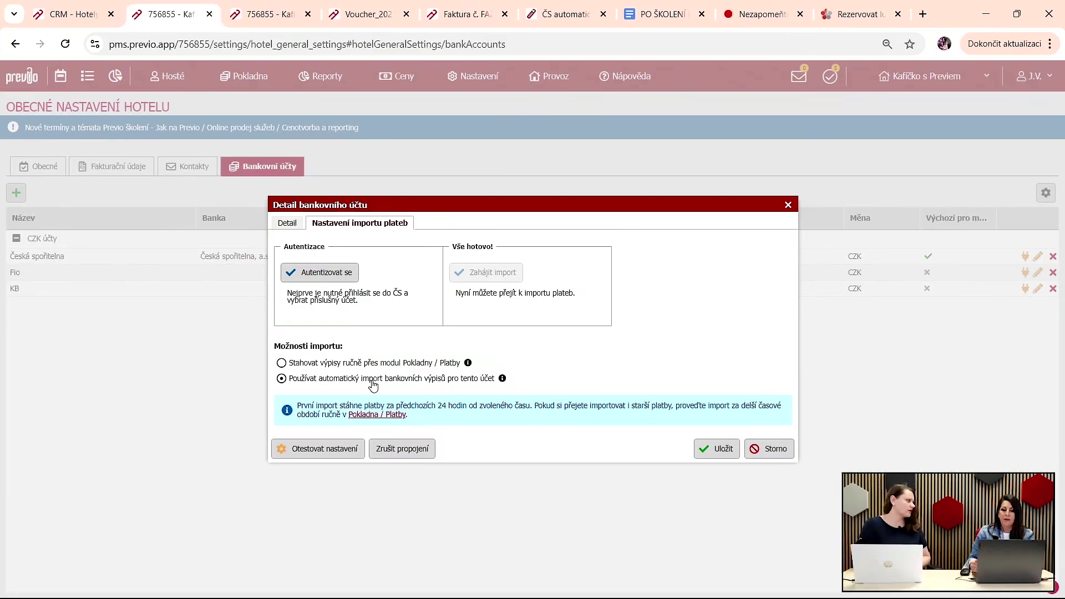
left_click(334, 451)
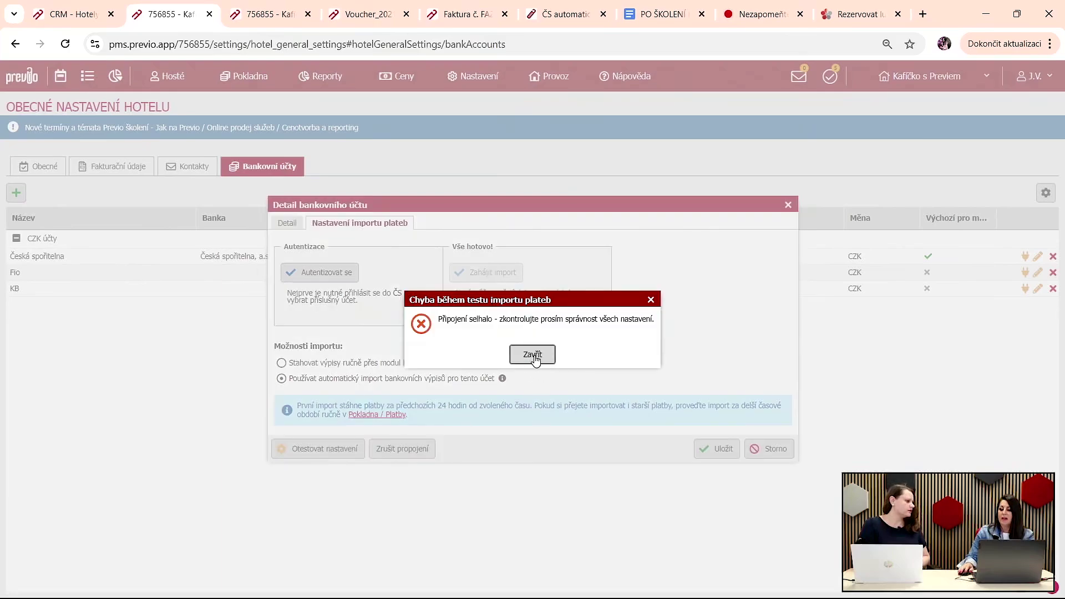
left_click(533, 356)
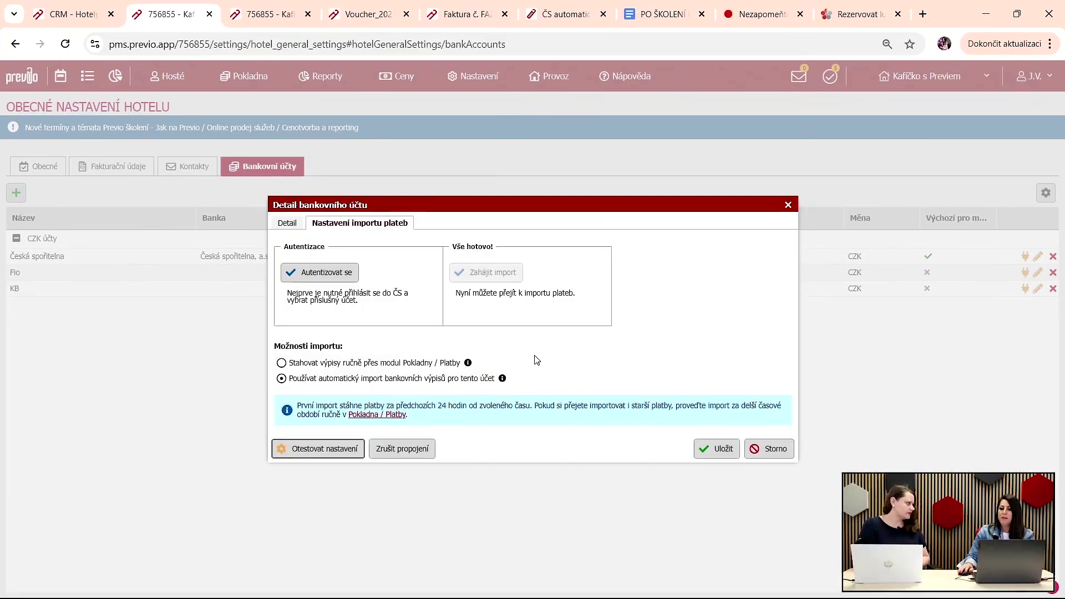
left_click(789, 207)
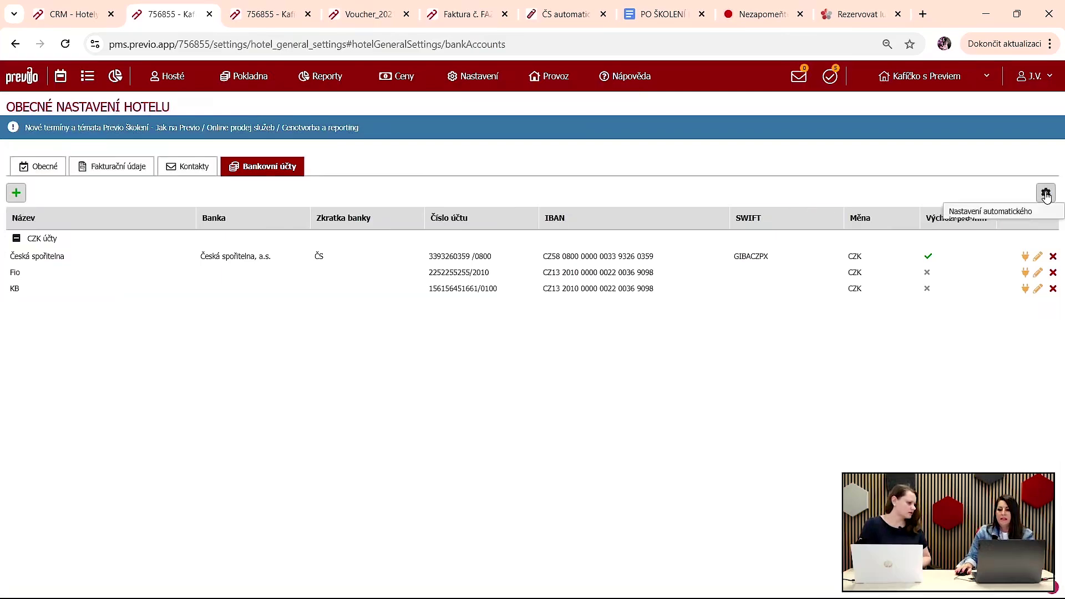
Step: Review the automatic bank import settings, then look at the issued invoice and return to the bank accounts
left_click(1045, 194)
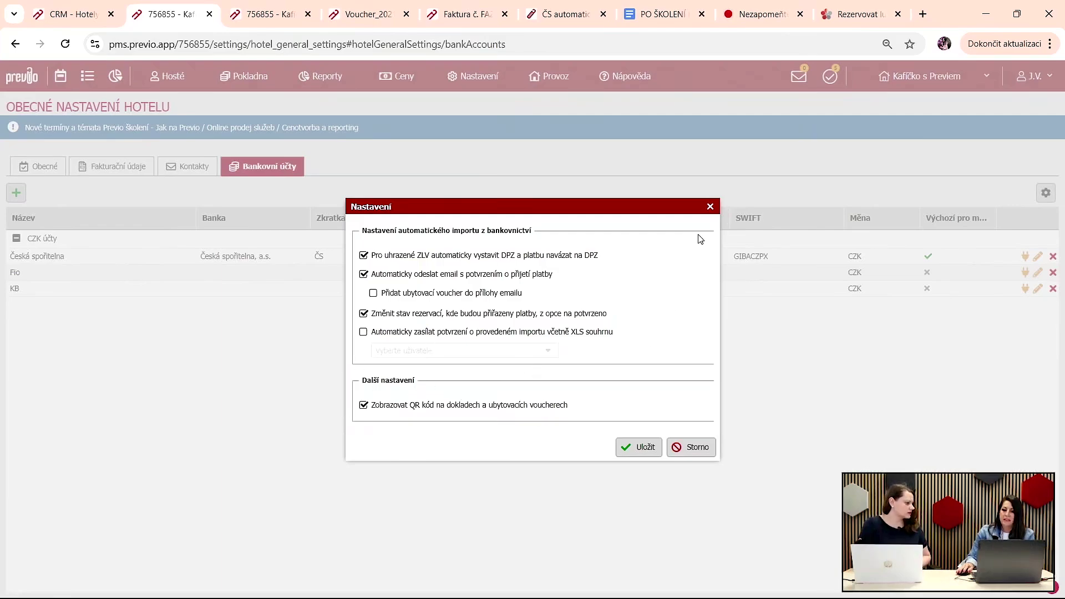
left_click(711, 209)
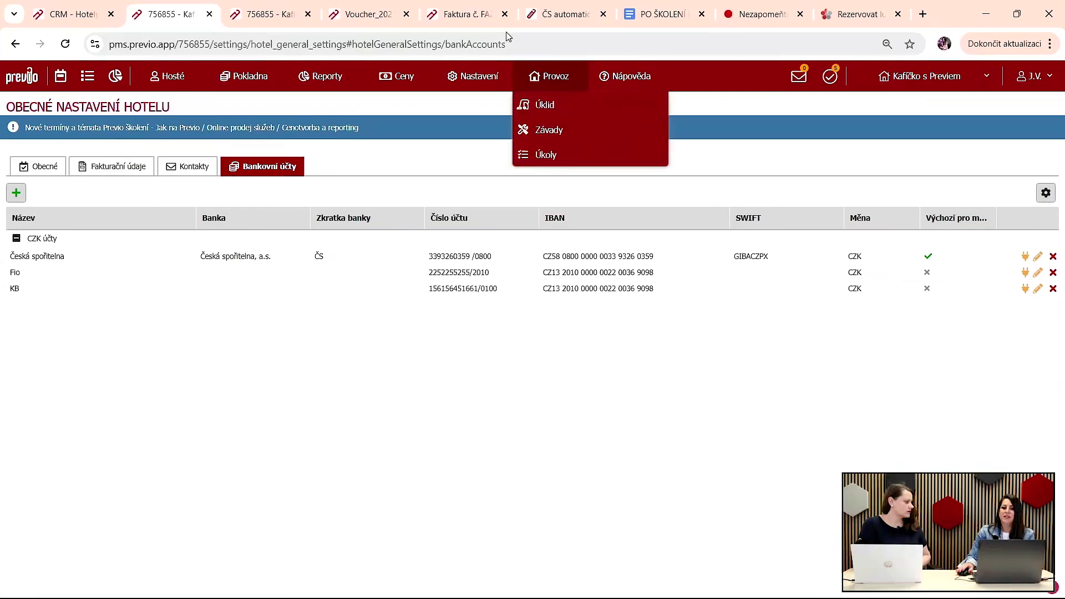
left_click(459, 14)
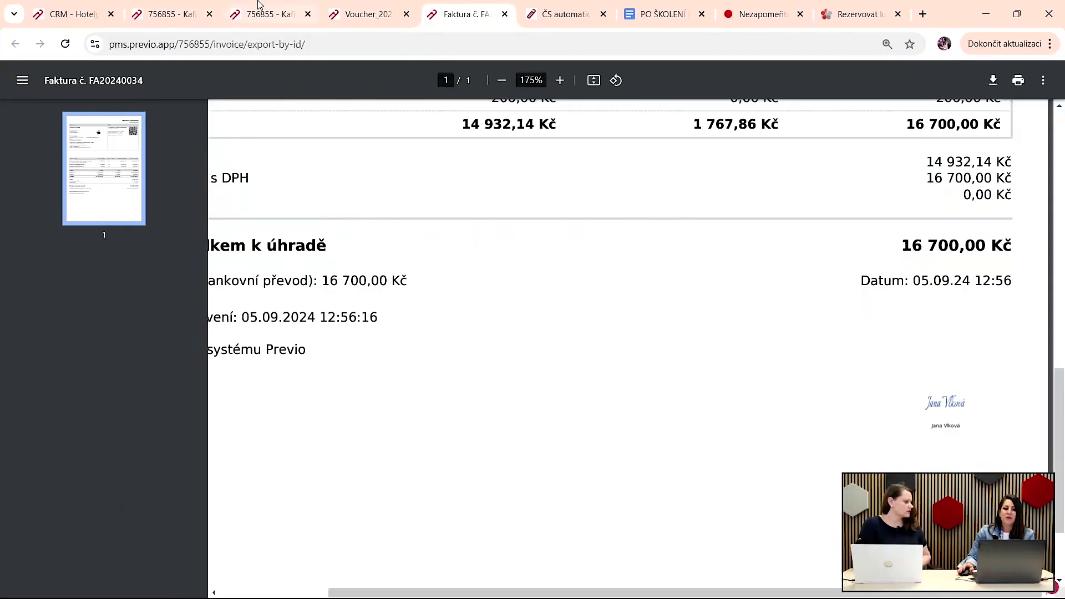
left_click(184, 8)
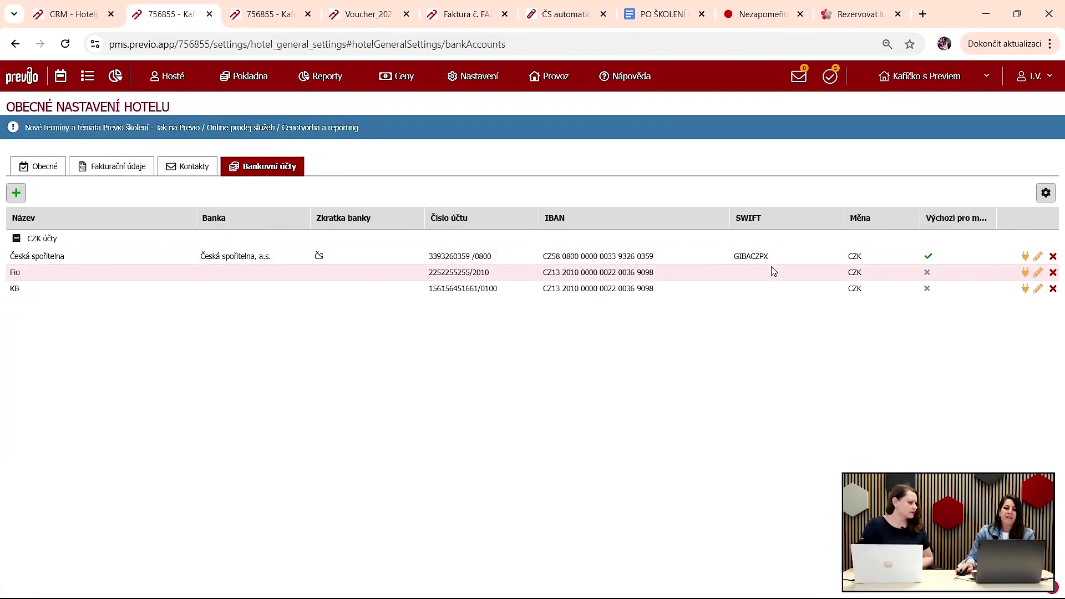
Step: In the hotel's facilities settings, add Benefit Plus and Sodexo Multi Pass to the accepted electronic payment types and save
left_click(475, 80)
mouse_move(469, 104)
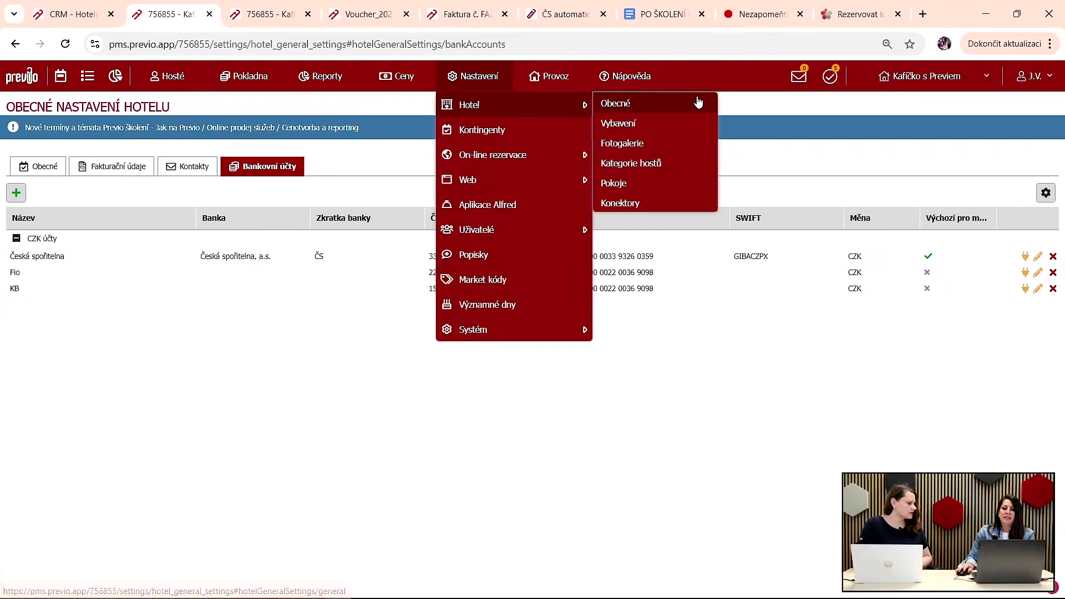
left_click(678, 123)
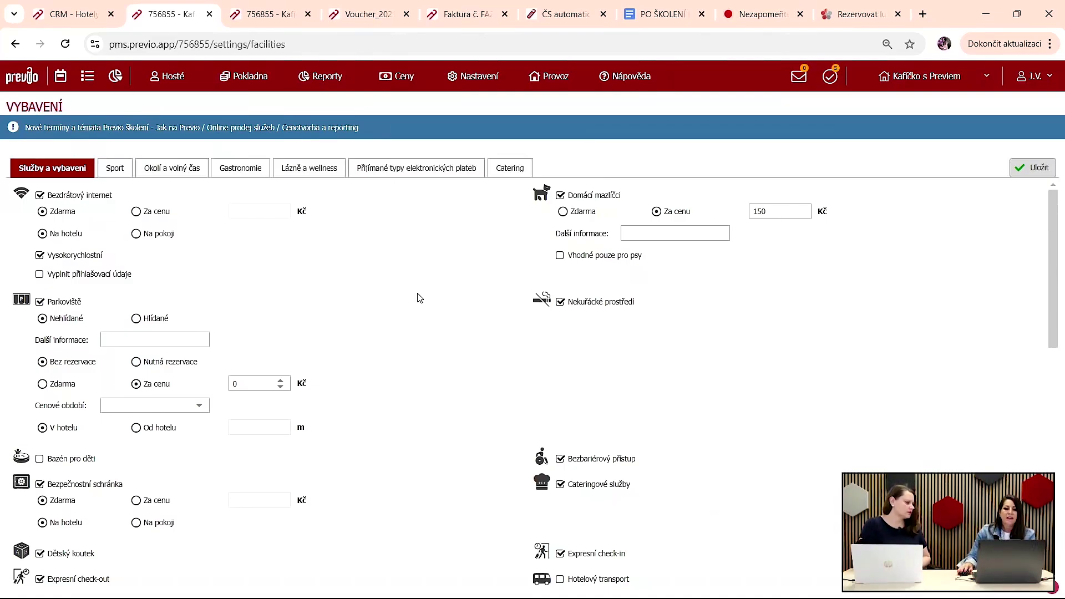
left_click(394, 174)
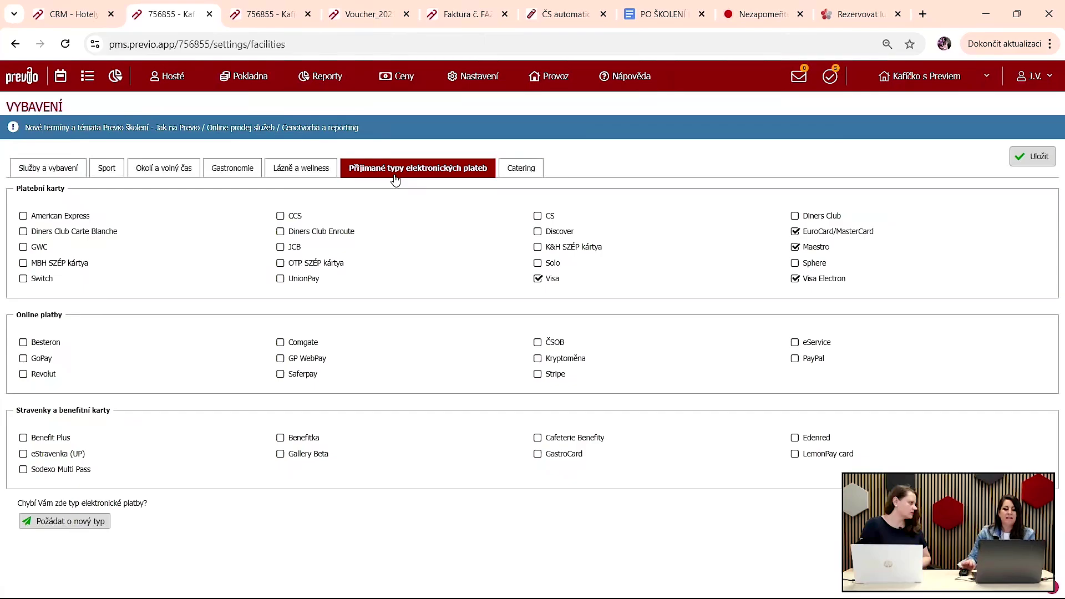
left_click(24, 437)
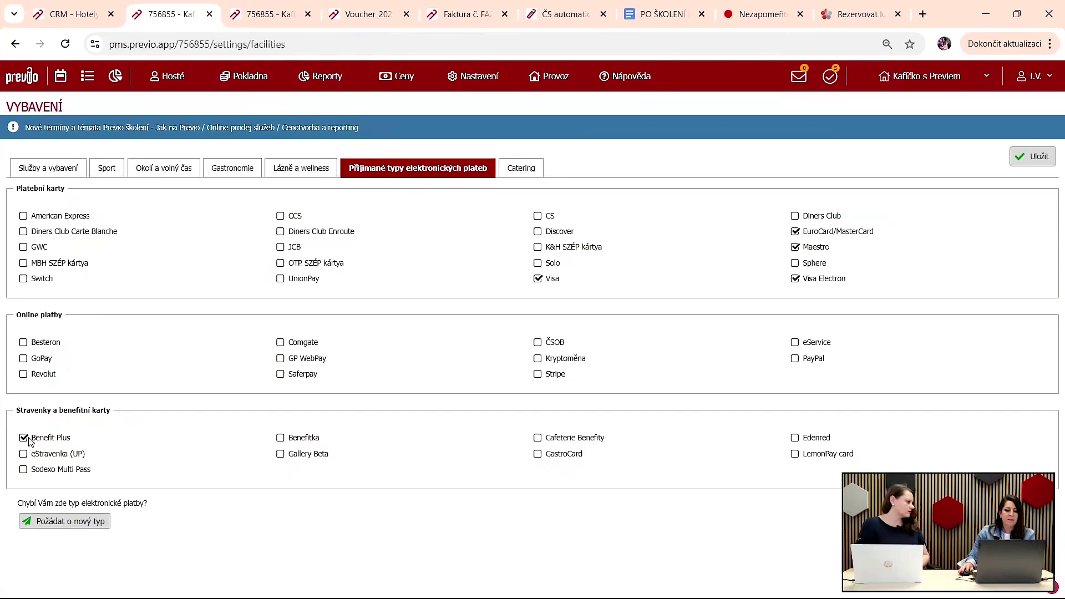
left_click(35, 472)
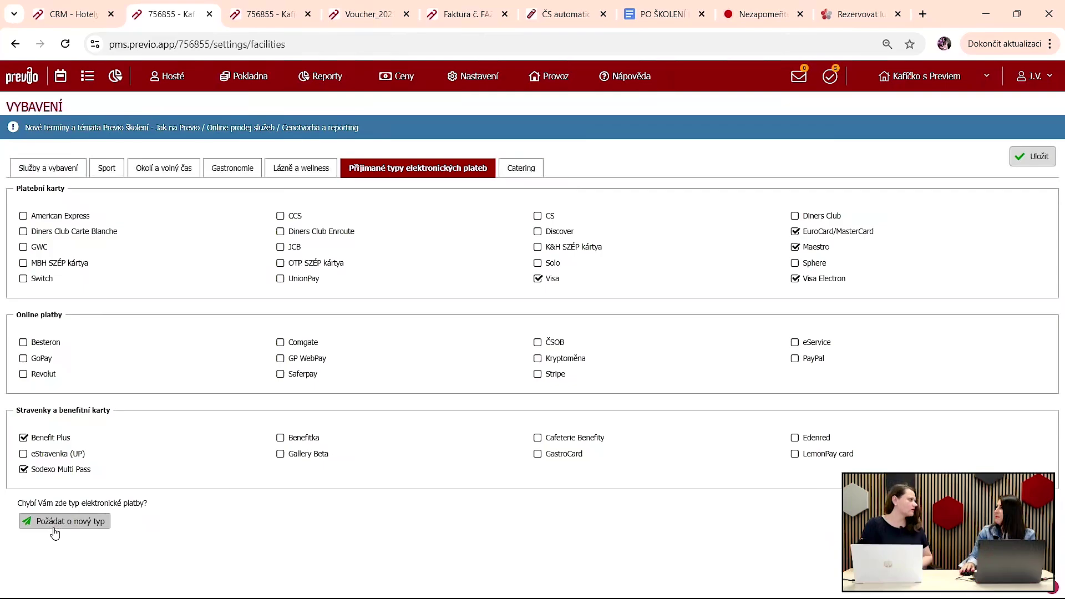
left_click(1033, 157)
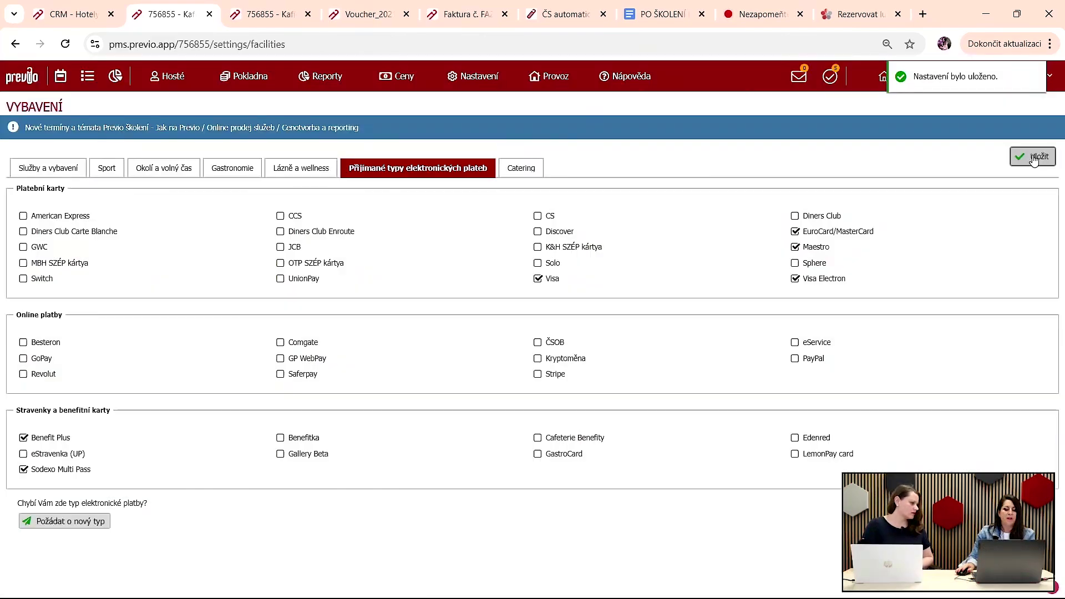
Step: Close the Superior 1 reservation and start an invoice from the account of the Exclusive 2 reservation for 13–17 September 2024
left_click(255, 4)
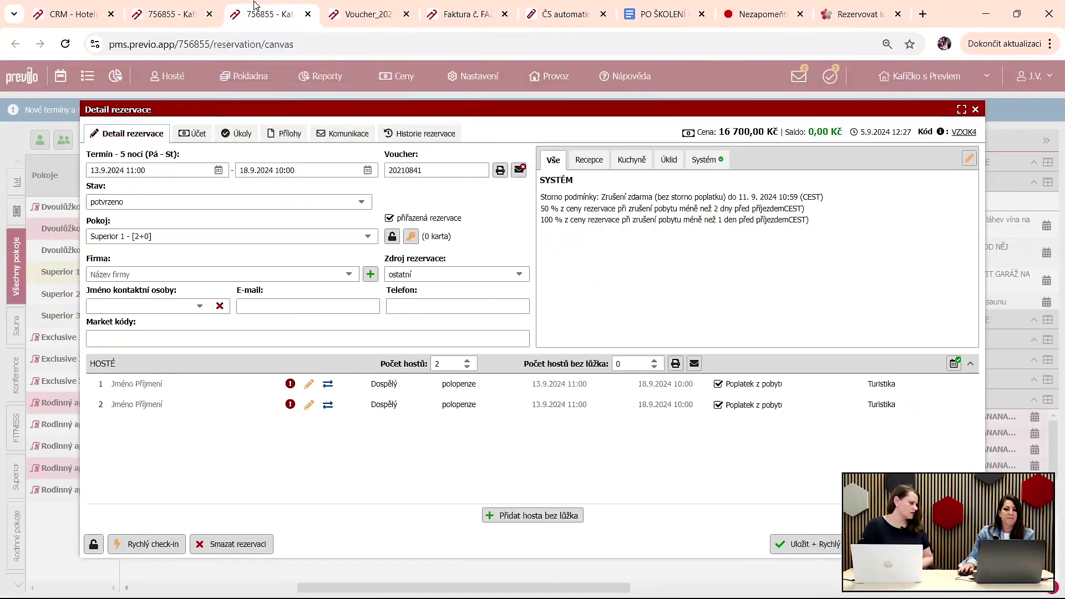
left_click(975, 111)
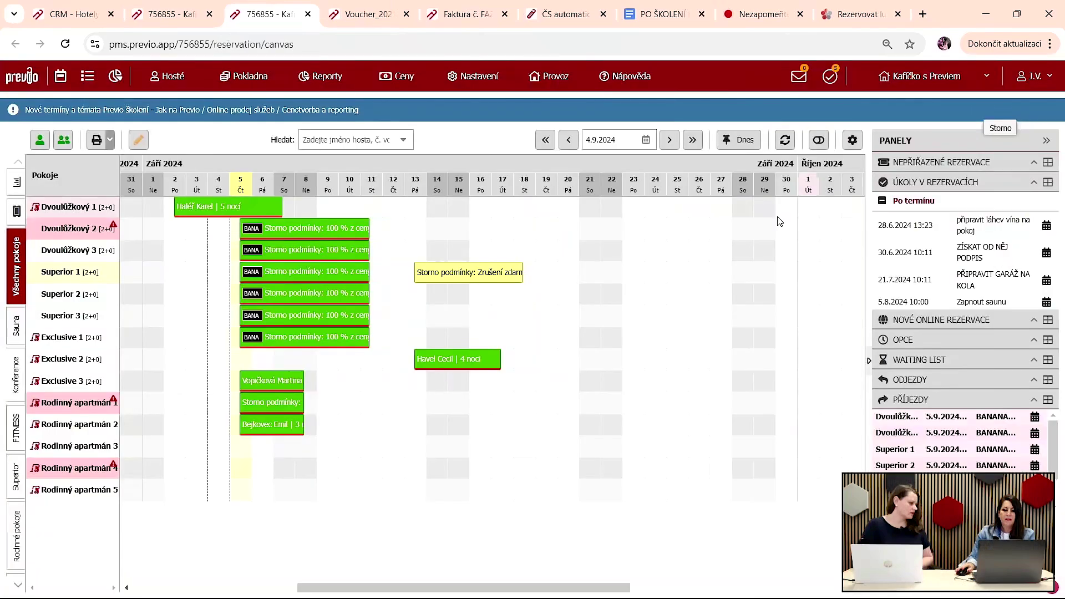
left_click(468, 359)
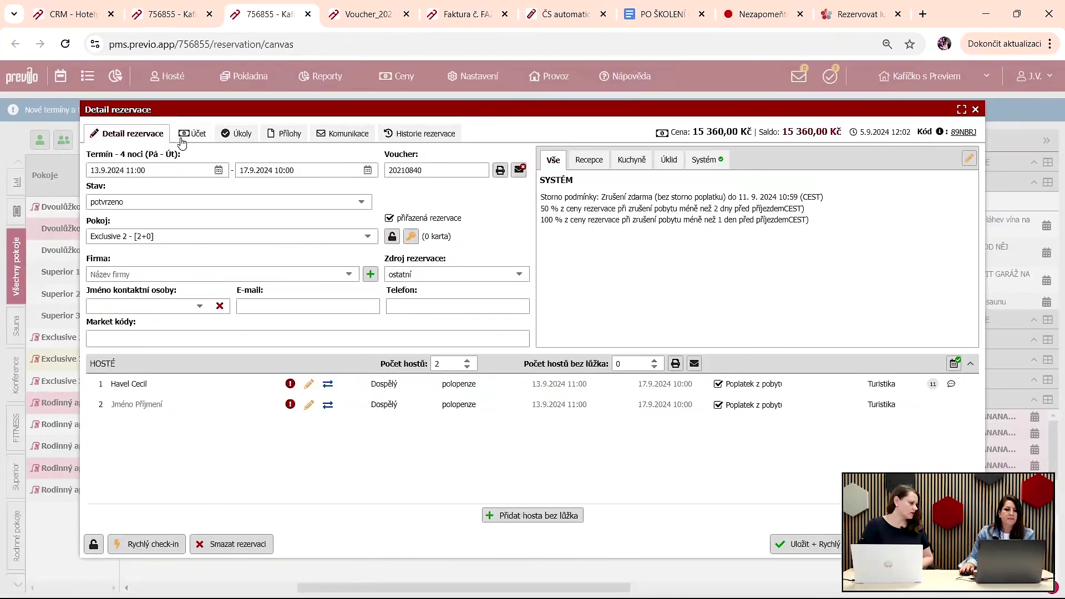
left_click(196, 136)
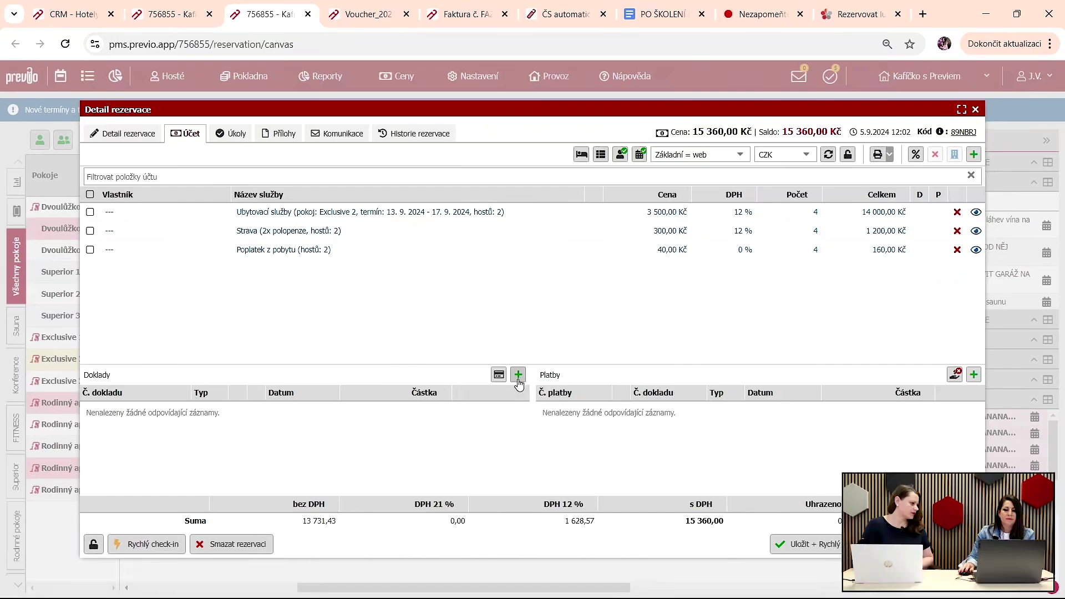
left_click(518, 375)
left_click(535, 395)
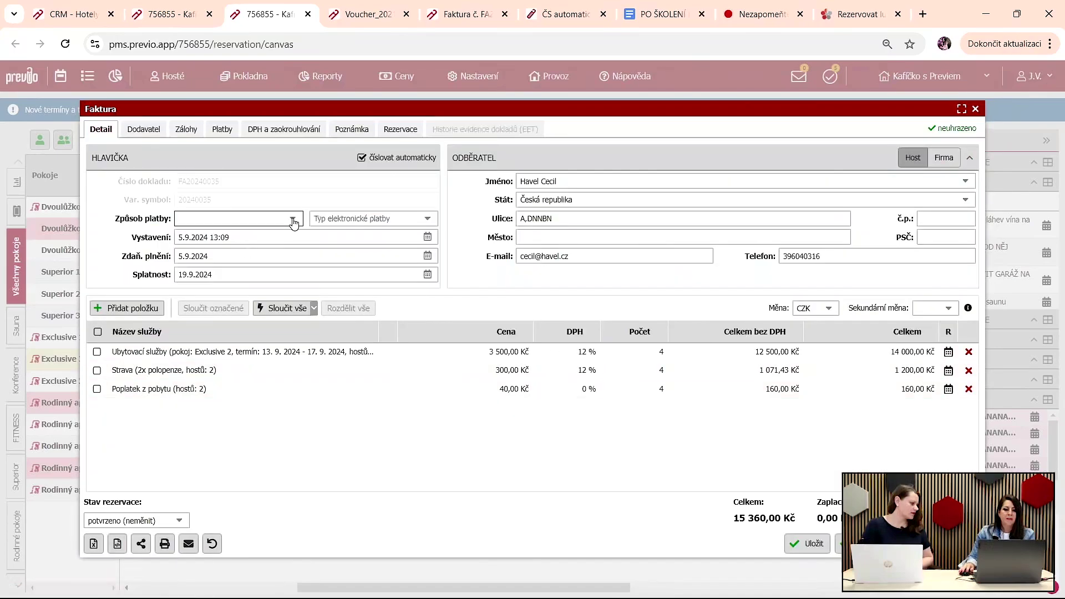
Step: Set the invoice's payment method to Terminál and view the electronic payment types available for it
left_click(293, 219)
left_click(280, 231)
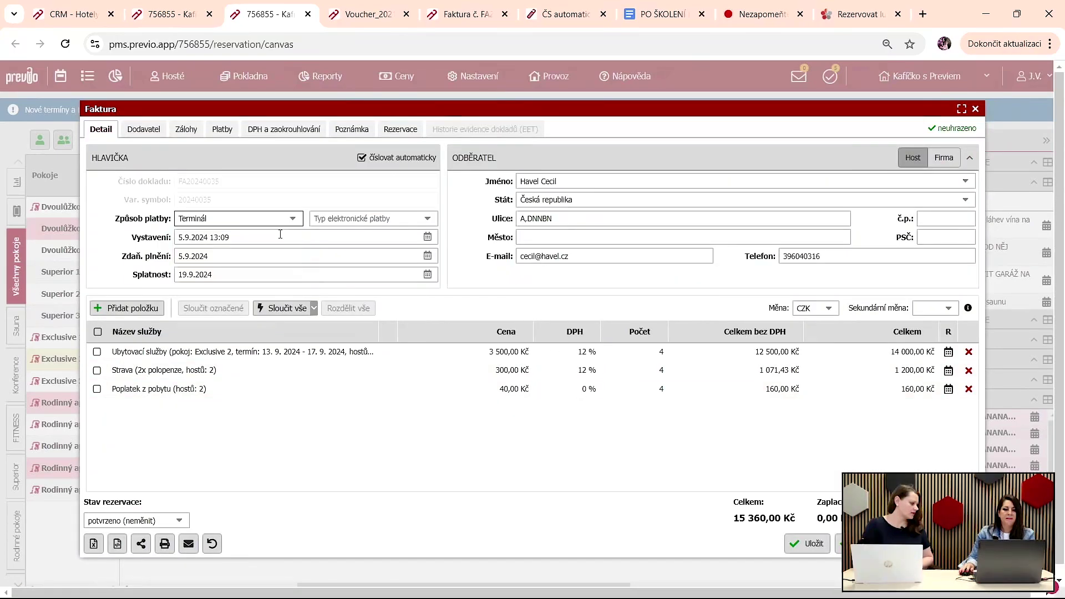
left_click(428, 218)
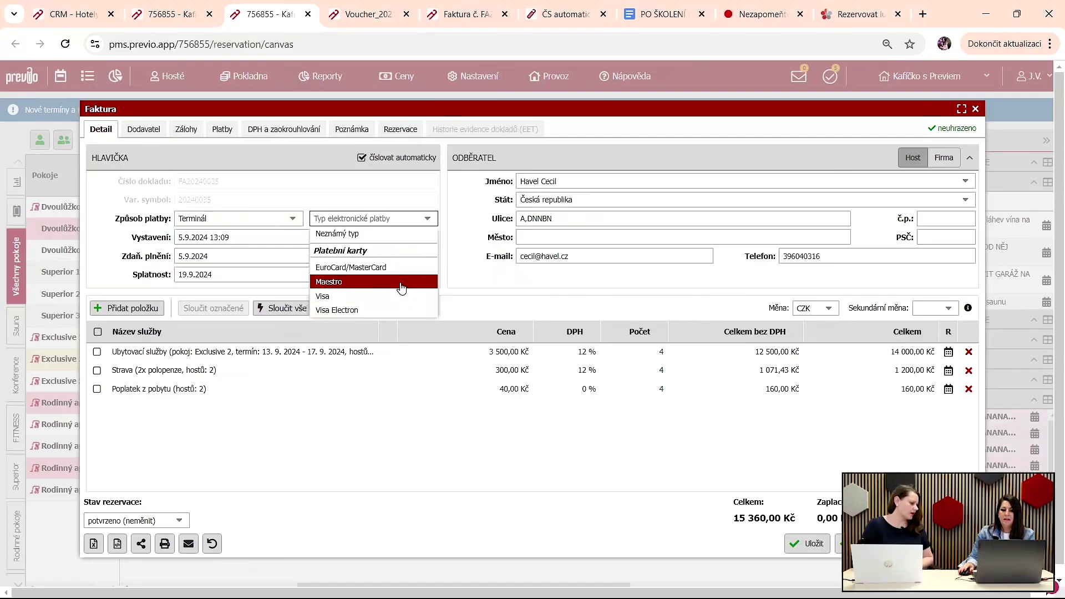
scroll(402, 287, "down", 1)
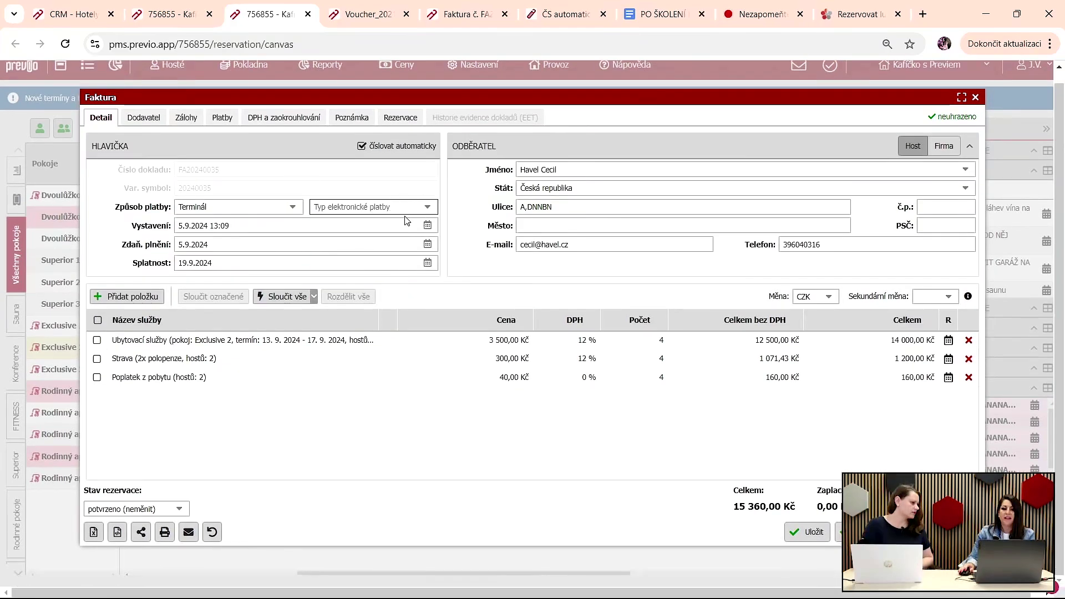
left_click(427, 207)
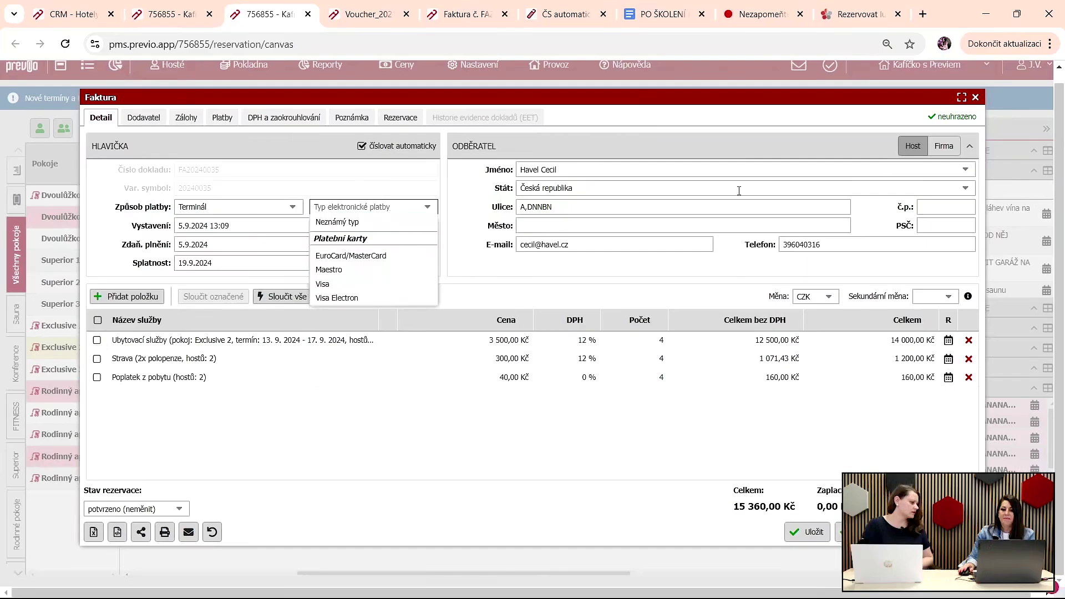
scroll(975, 95, "up", 1)
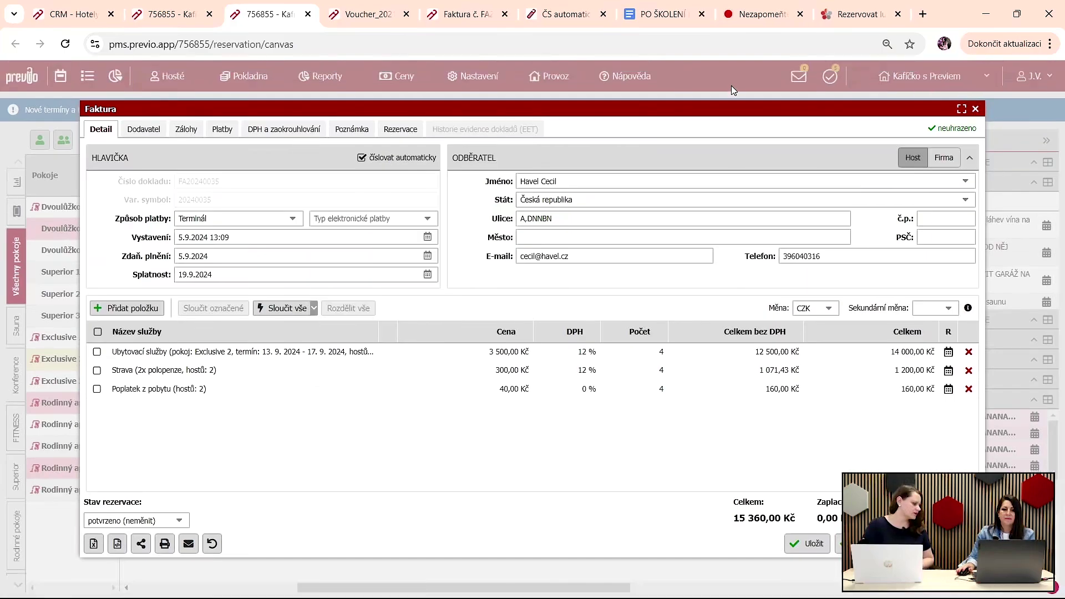
Step: Return to the hotel settings, open the photo galleries, and view the photos in the Superior and Masáž galleries
left_click(172, 3)
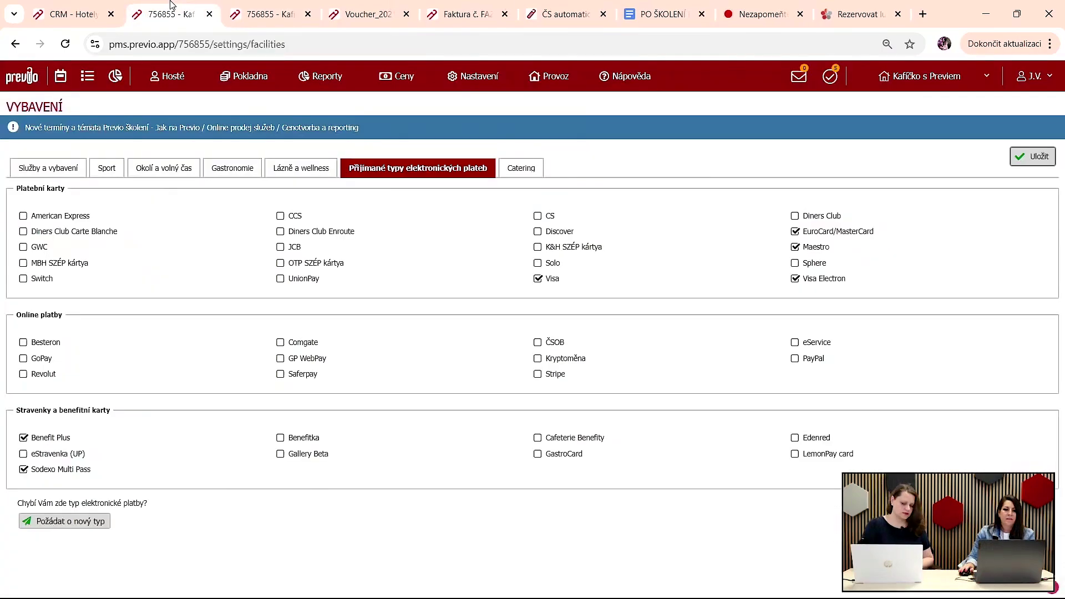
left_click(457, 83)
mouse_move(533, 105)
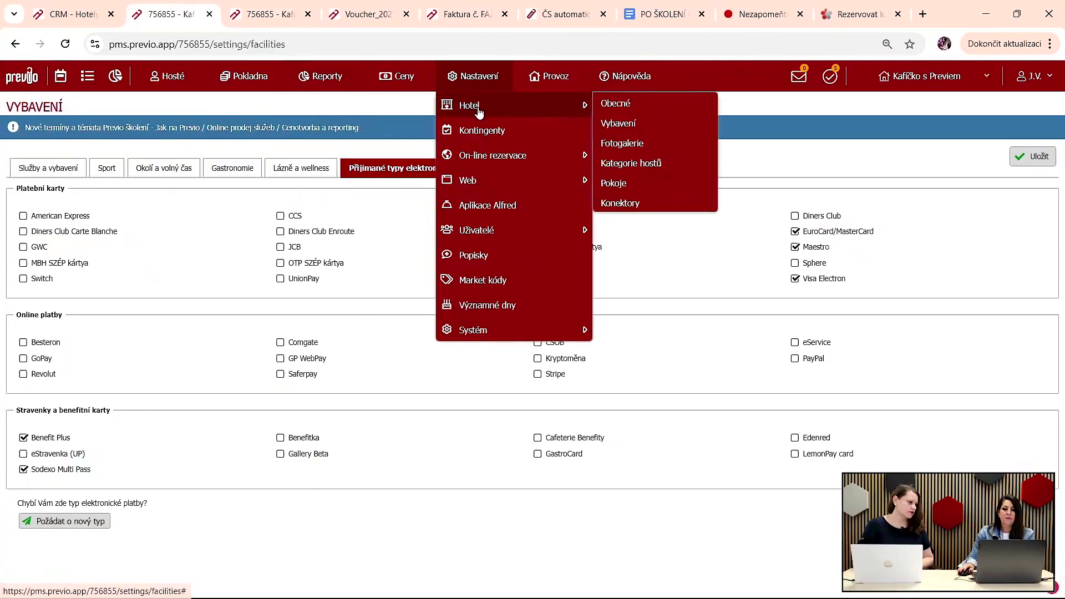
left_click(637, 124)
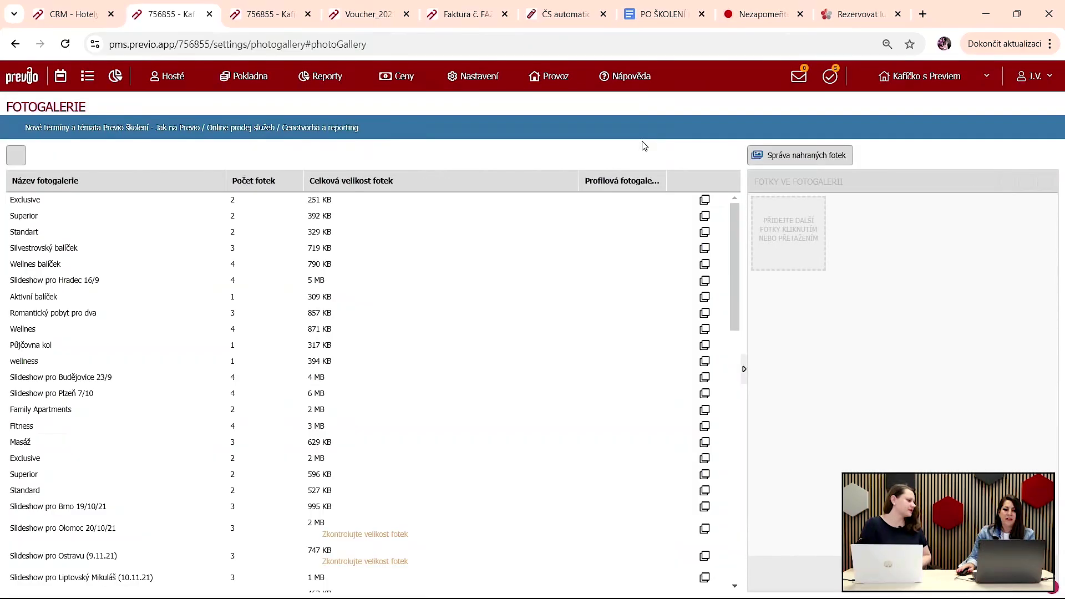
left_click(370, 212)
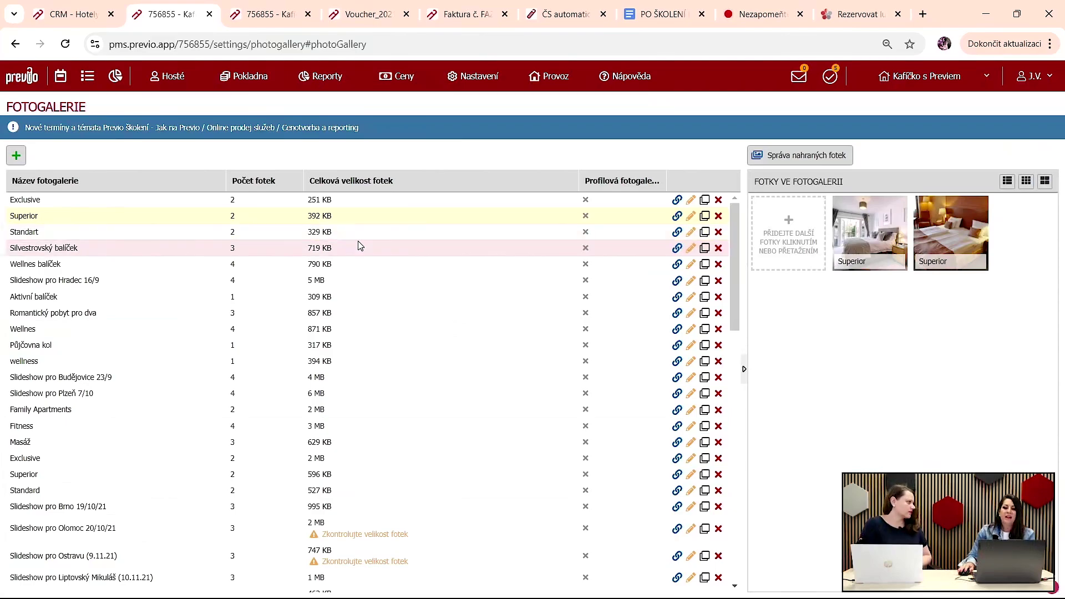
left_click(259, 444)
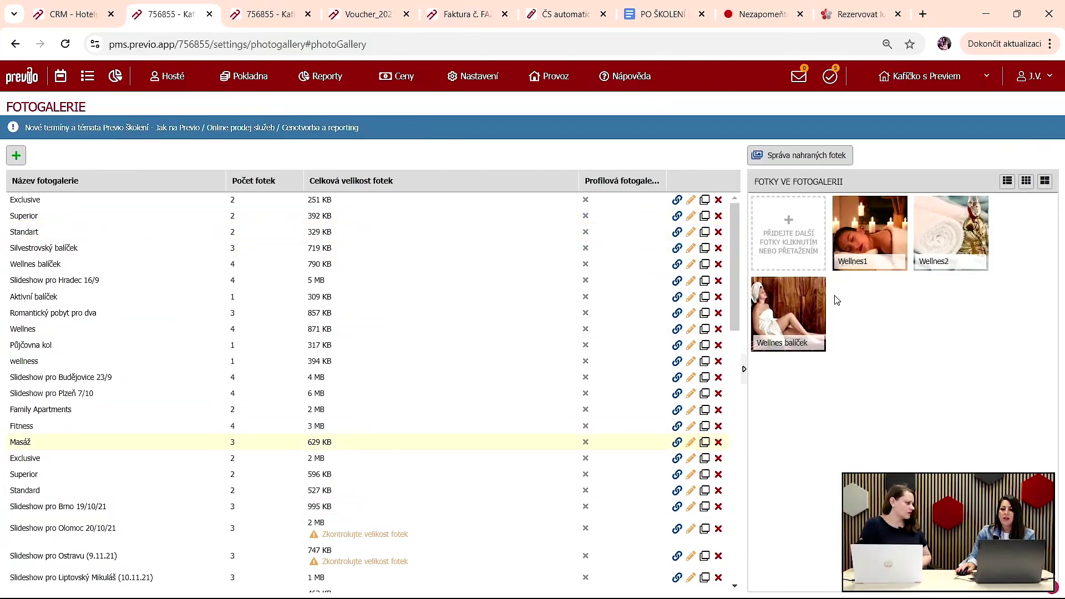
Step: View the file selection for adding photos to the Masáž gallery, cancel it, and open the management of all uploaded photos
left_click(789, 221)
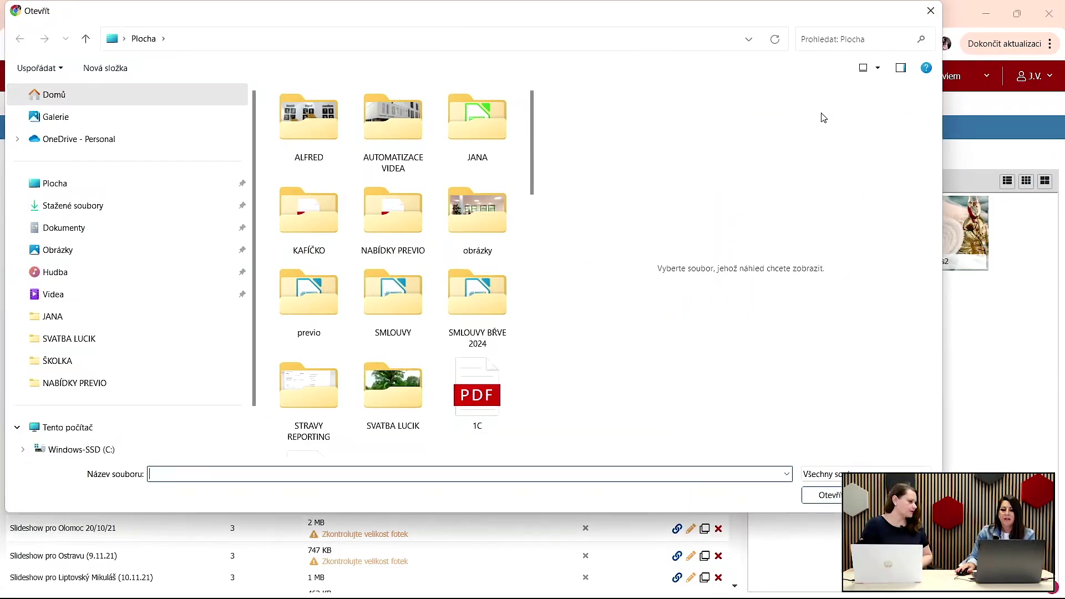
left_click(932, 11)
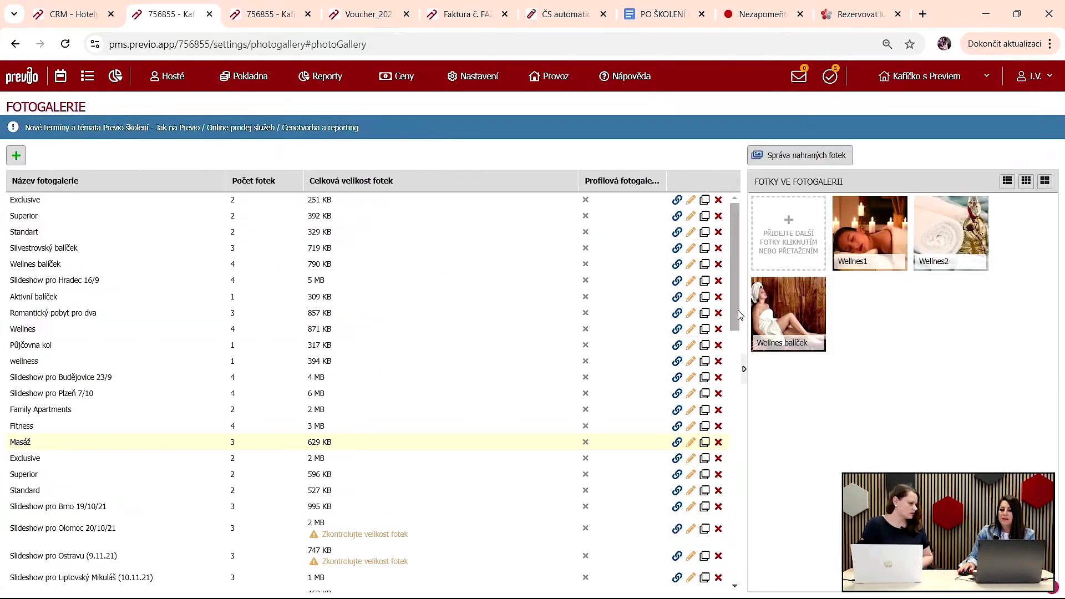
left_click(811, 158)
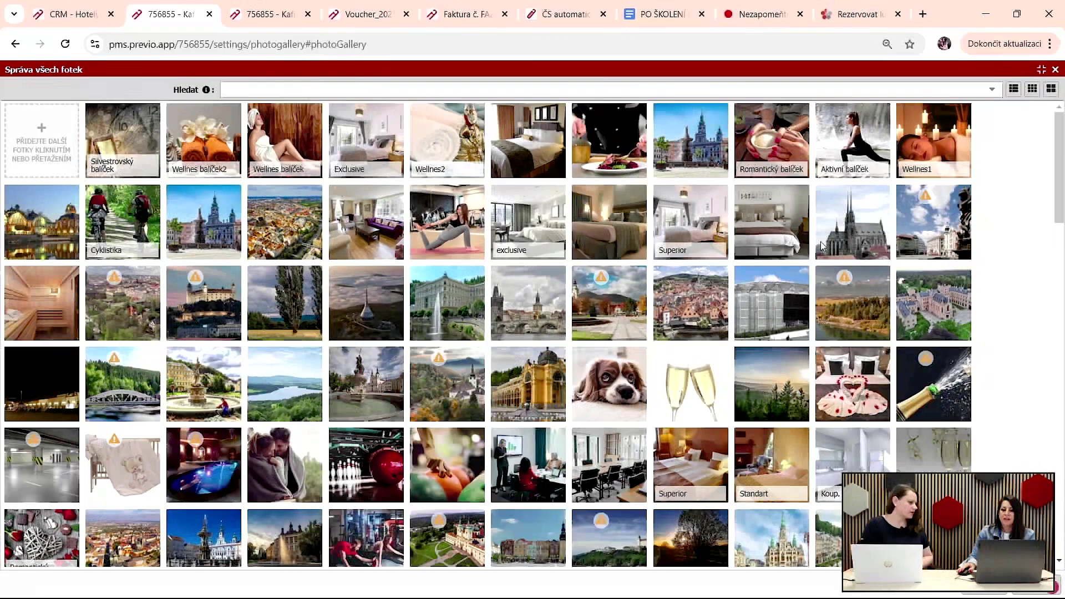
Step: Look through all the uploaded photos and close their management
mouse_move(604, 281)
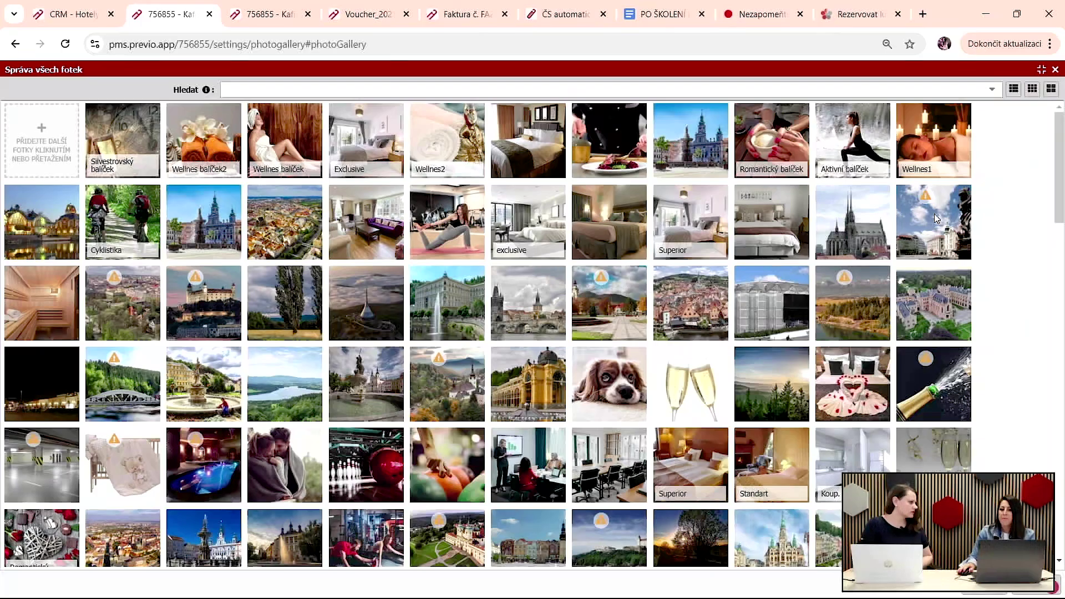
scroll(934, 214, "down", 7)
scroll(935, 214, "down", 15)
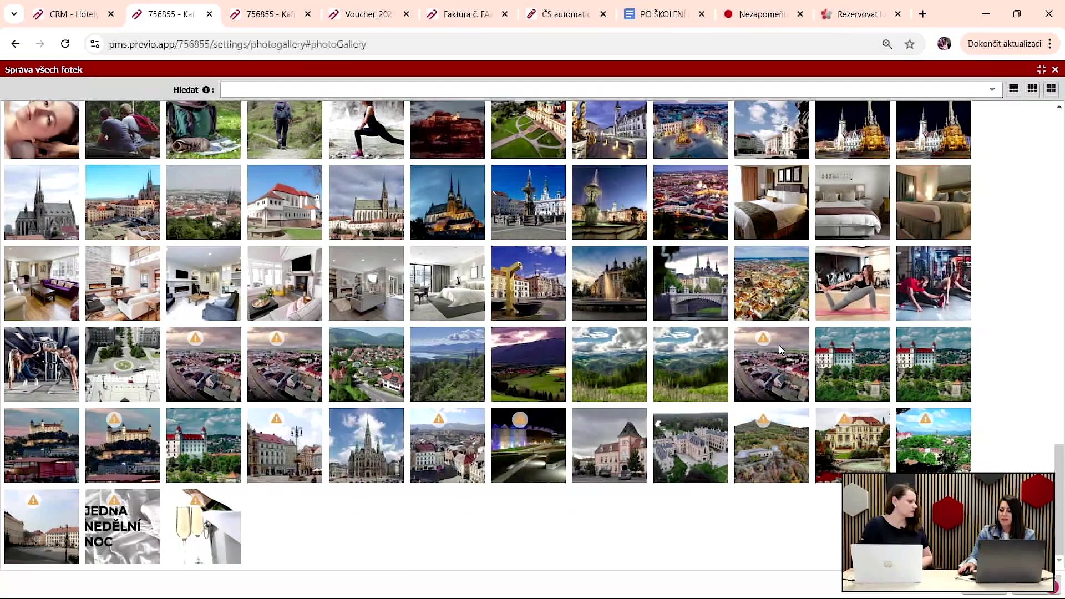
scroll(899, 314, "up", 15)
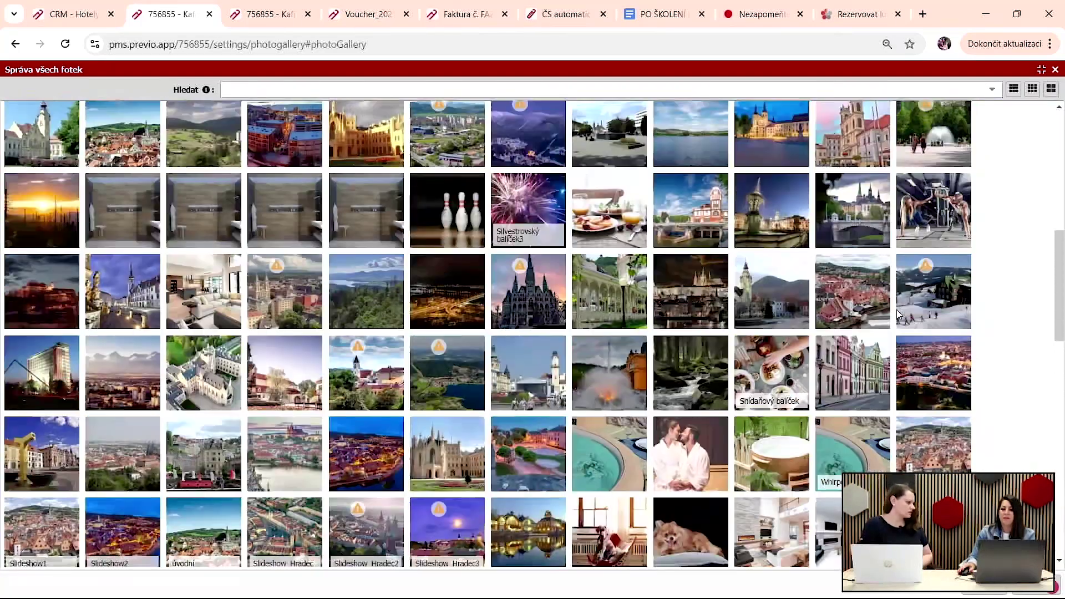
scroll(898, 314, "up", 10)
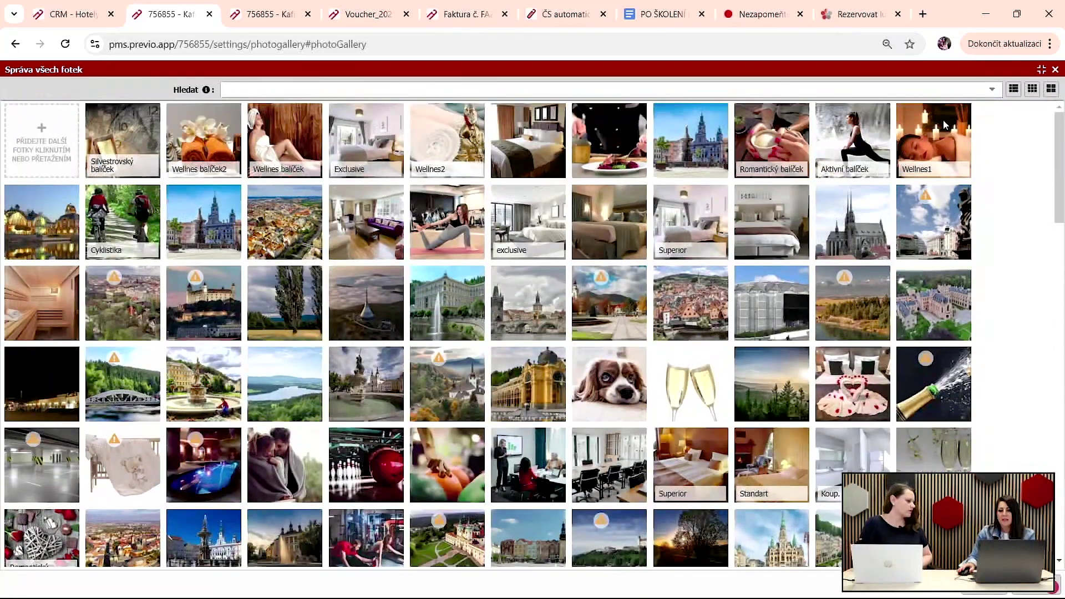
left_click(1056, 73)
Step: Move the Wellnes balíček photo ahead of Wellnes2 in the Masáž gallery
scroll(404, 392, "down", 3)
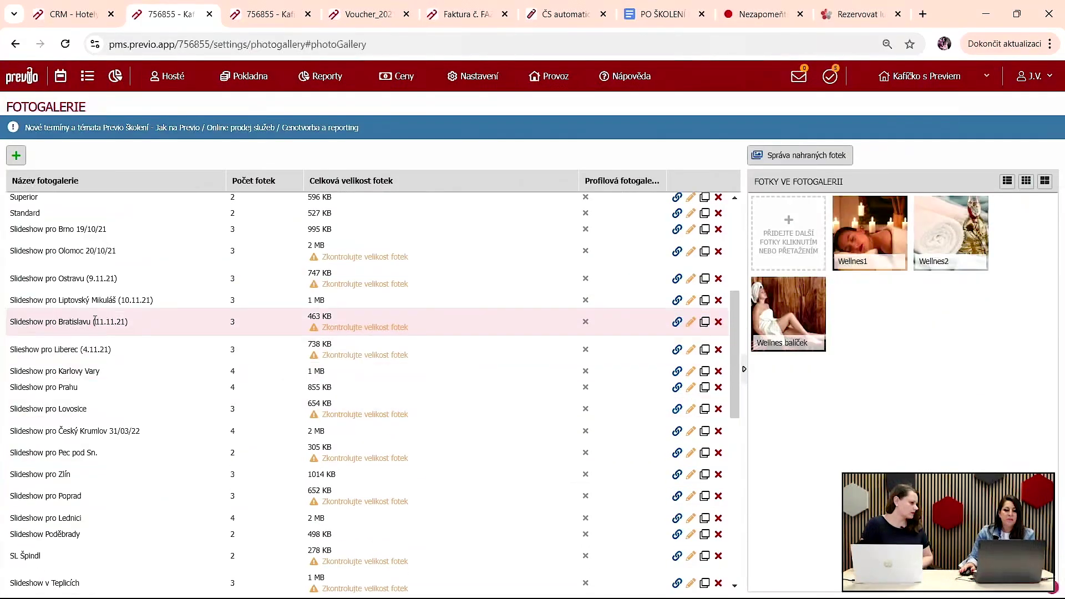
scroll(106, 330, "down", 6)
scroll(130, 316, "up", 15)
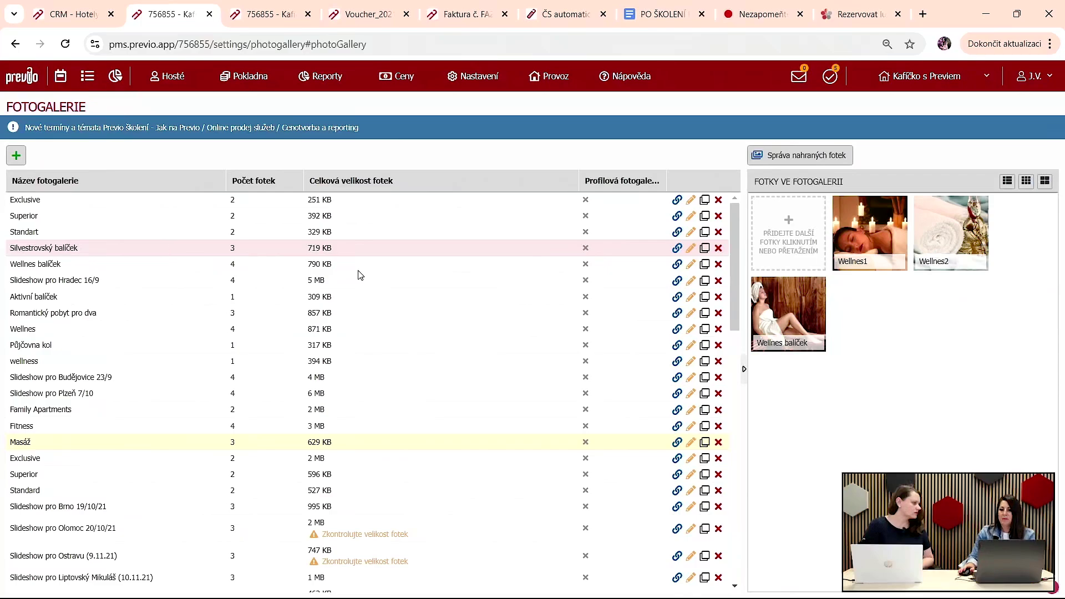
mouse_move(791, 323)
left_mouse_down()
mouse_move(857, 291)
mouse_move(868, 217)
mouse_move(881, 217)
mouse_move(867, 212)
left_mouse_up()
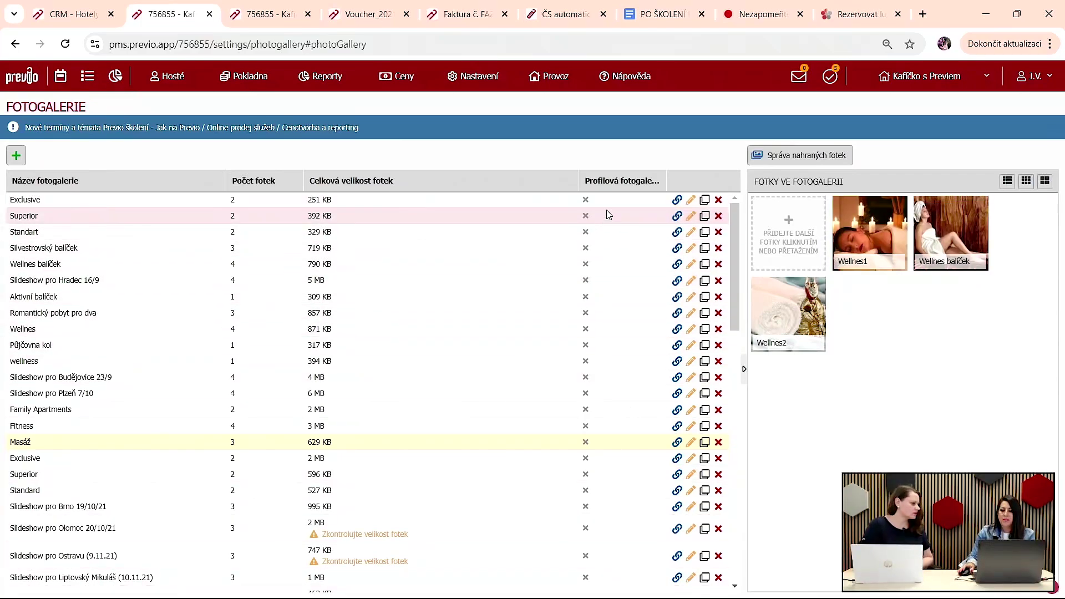
Step: Open the Exclusive gallery for editing without saving the Masáž changes, and mark it as the profile gallery (Profilová)
left_click(691, 201)
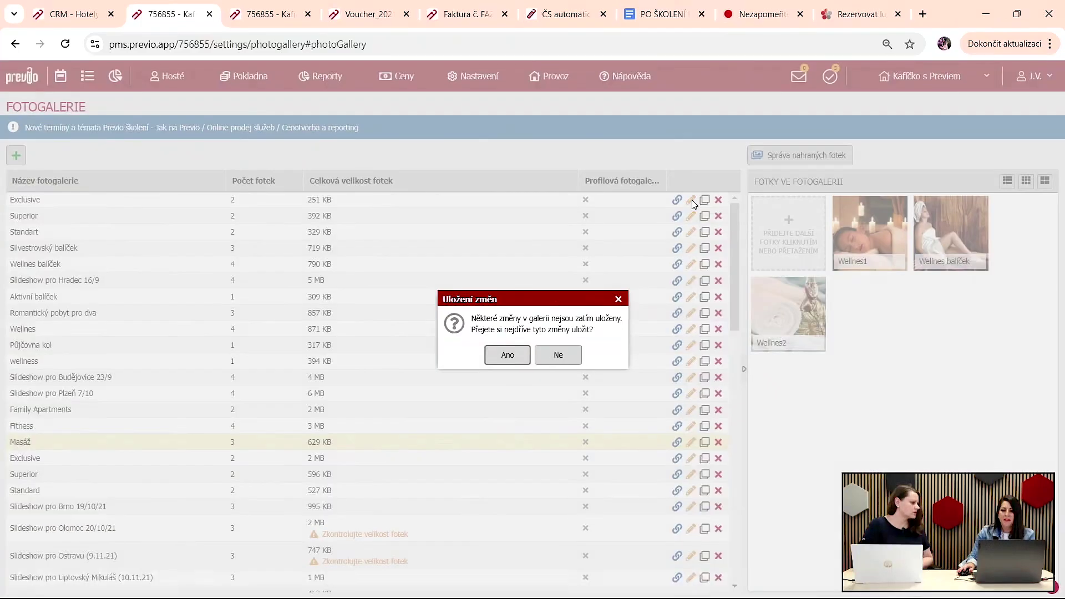
left_click(560, 358)
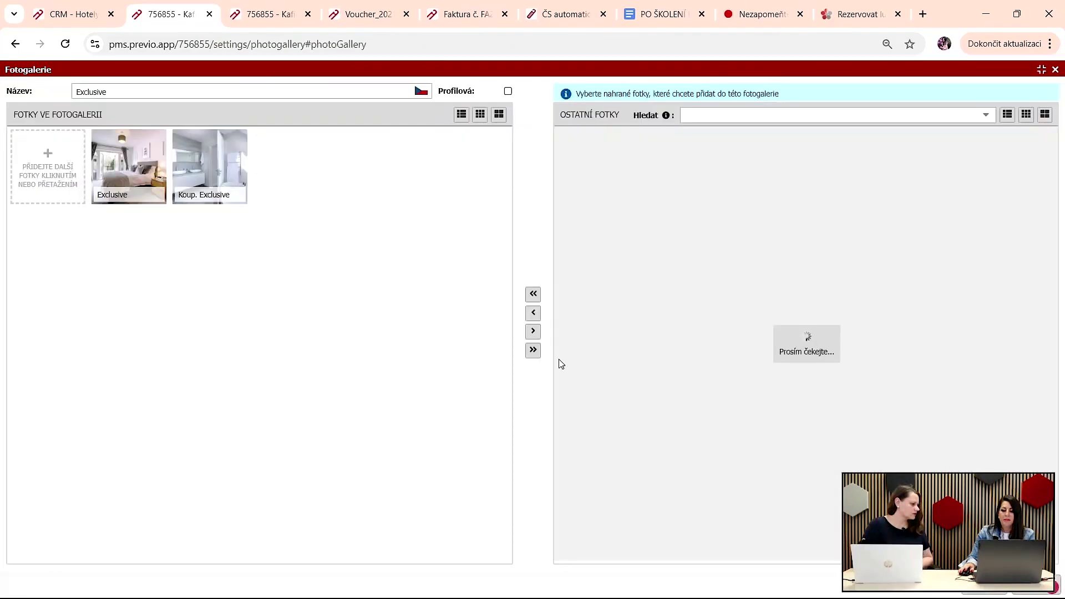
left_click(509, 91)
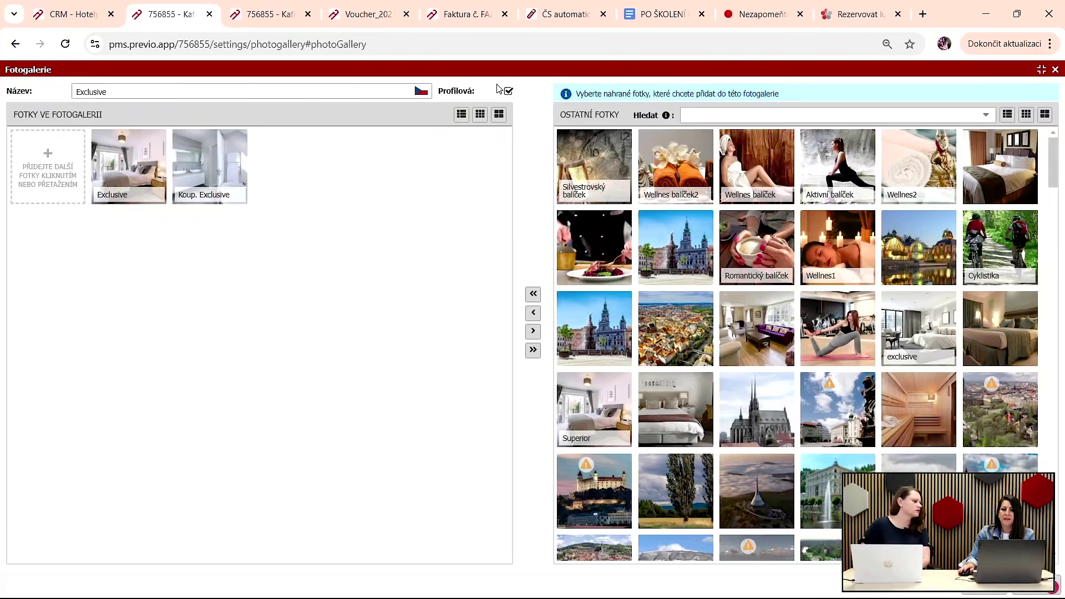
Step: View the hotel photo on the reservation voucher, return to the Exclusive gallery and close it without saving
left_click(364, 14)
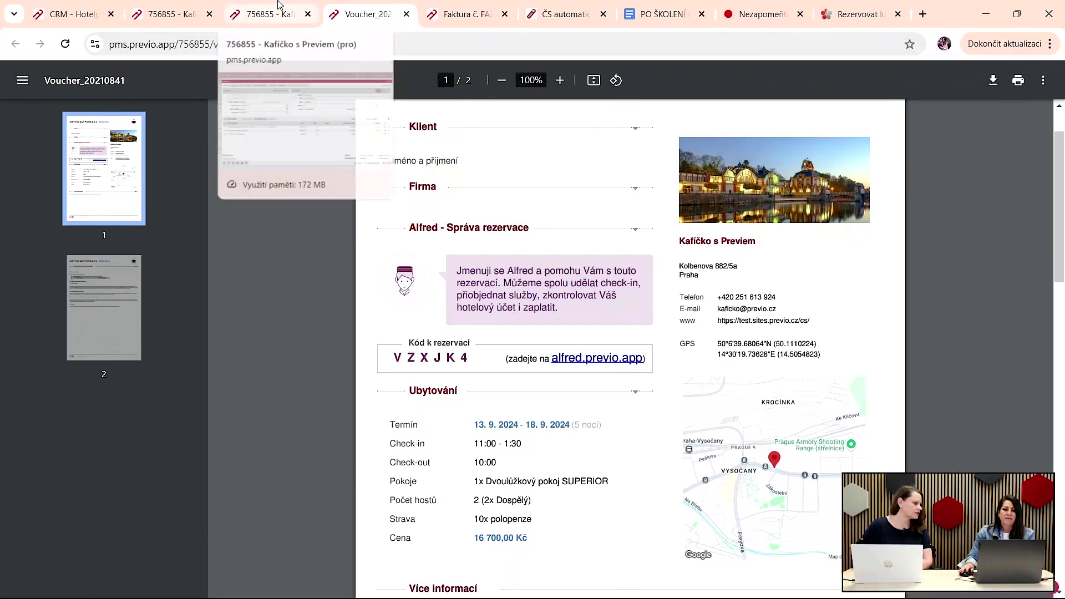
left_click(258, 6)
left_click(198, 5)
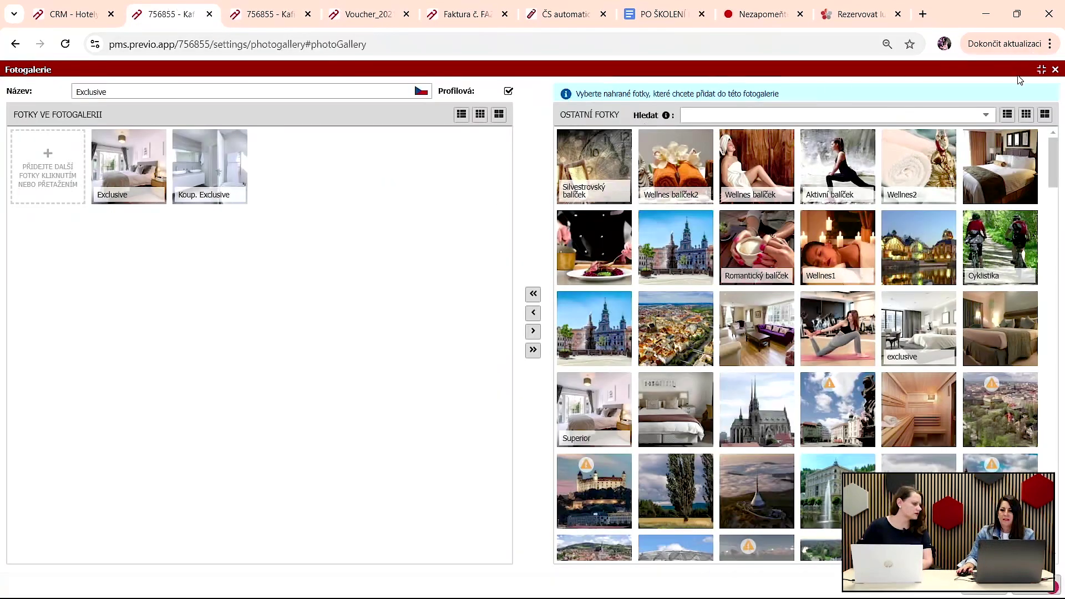
left_click(1056, 69)
Step: Leave the photo galleries without saving and open the hotel's guest categories (Kategorie hostů)
mouse_move(488, 79)
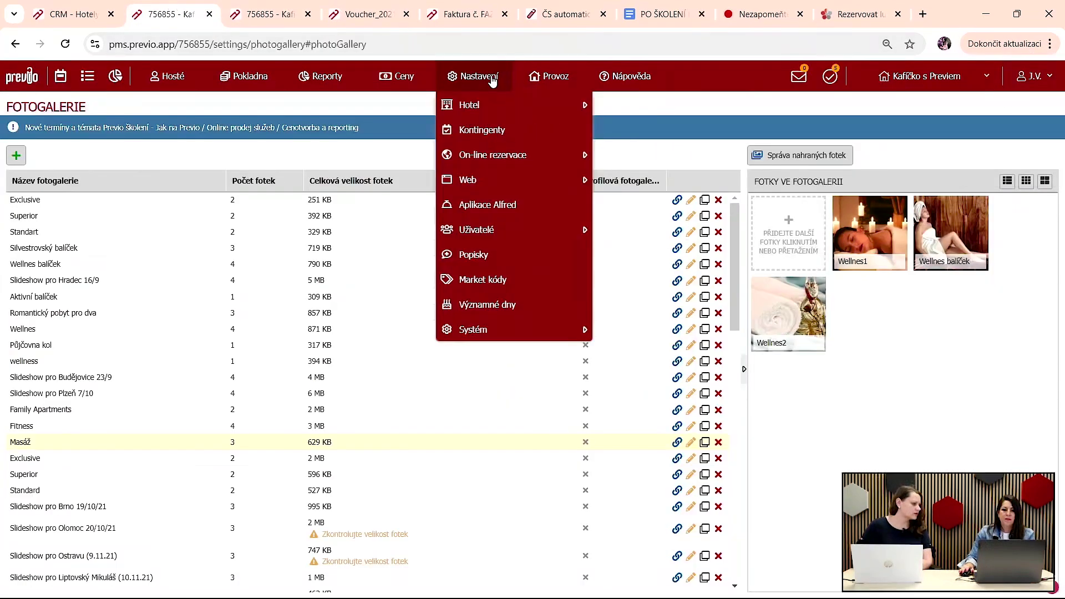
mouse_move(499, 103)
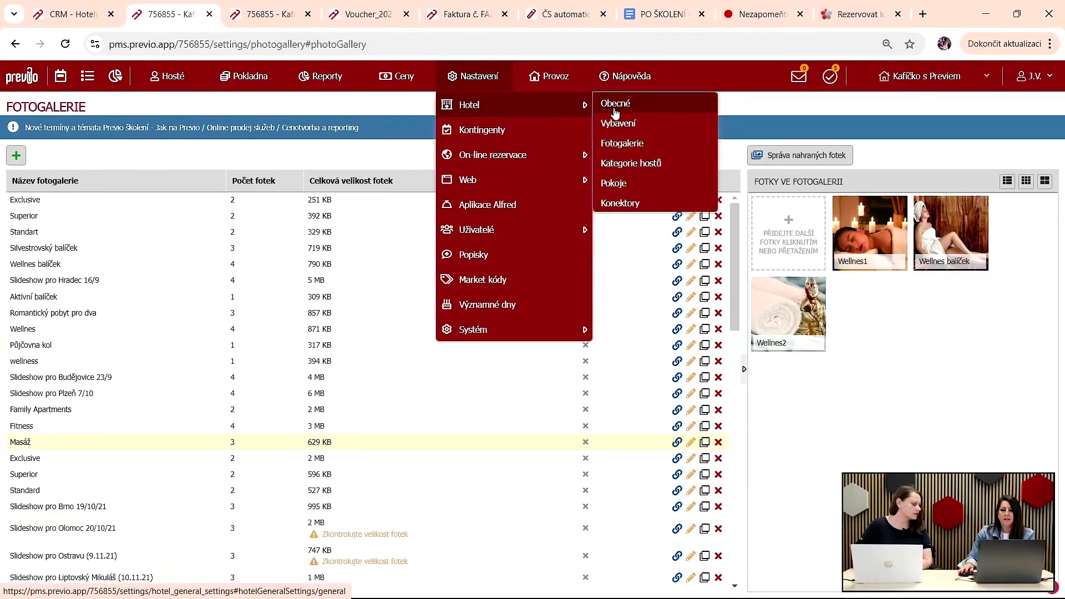
left_click(635, 164)
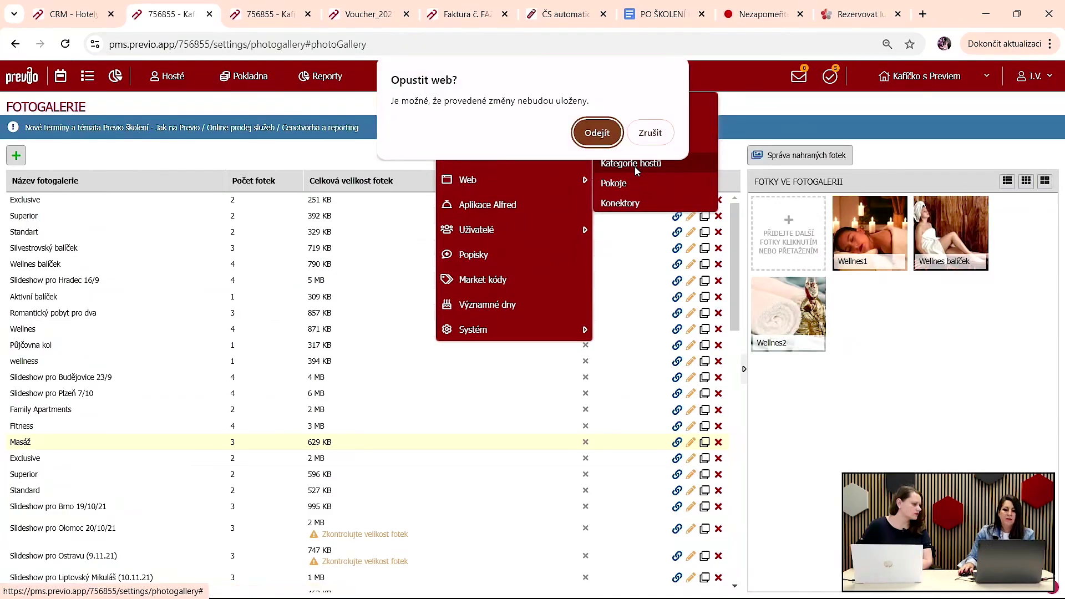
left_click(593, 131)
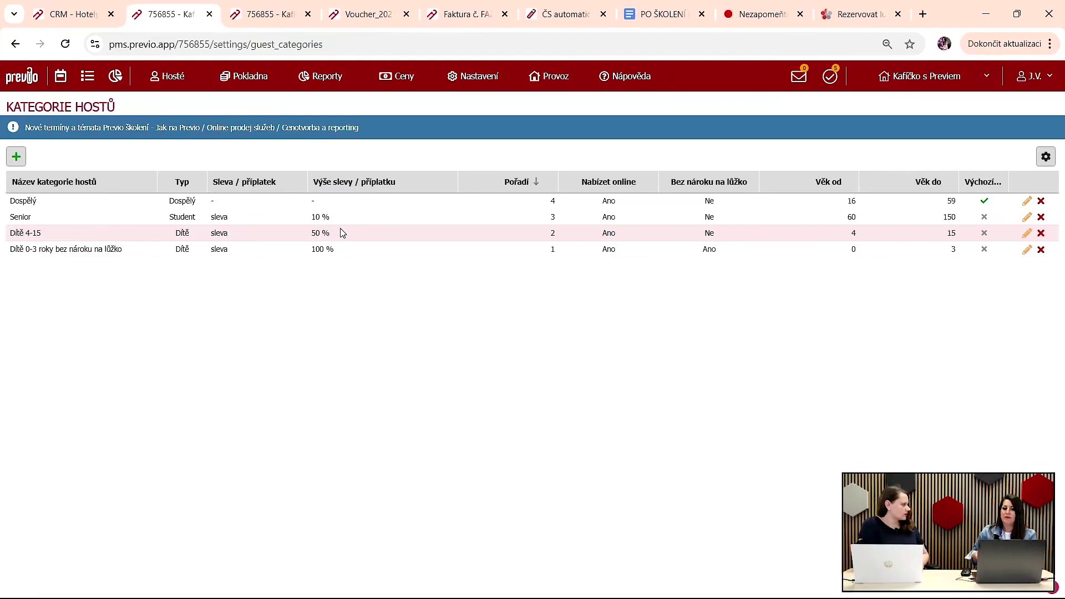
Step: View guest and meal counts by guest category in the Přehledy managerial report, and return to the guest categories
left_click(340, 76)
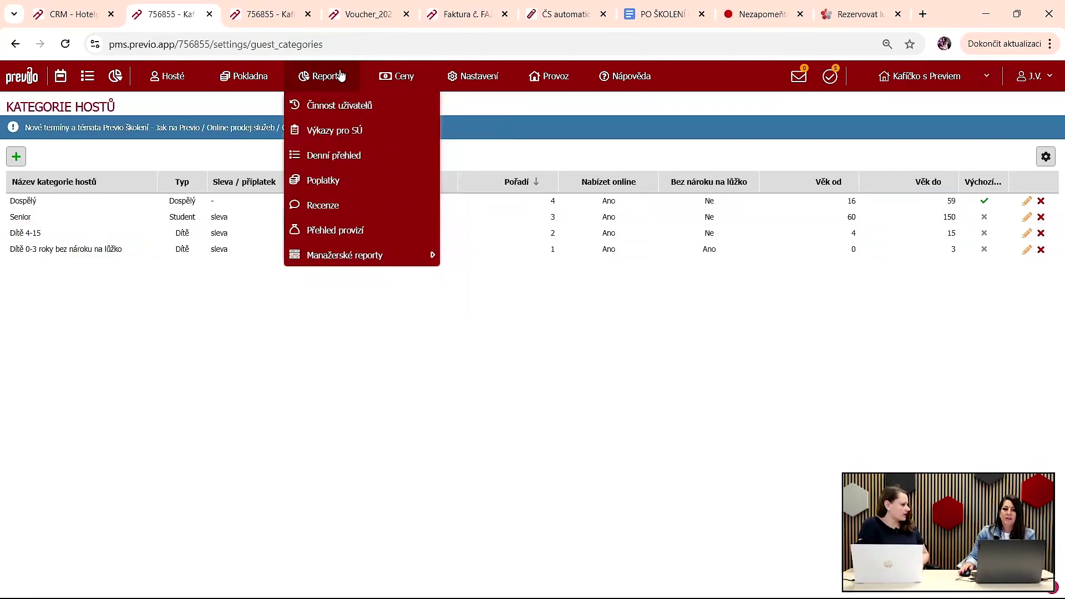
mouse_move(335, 254)
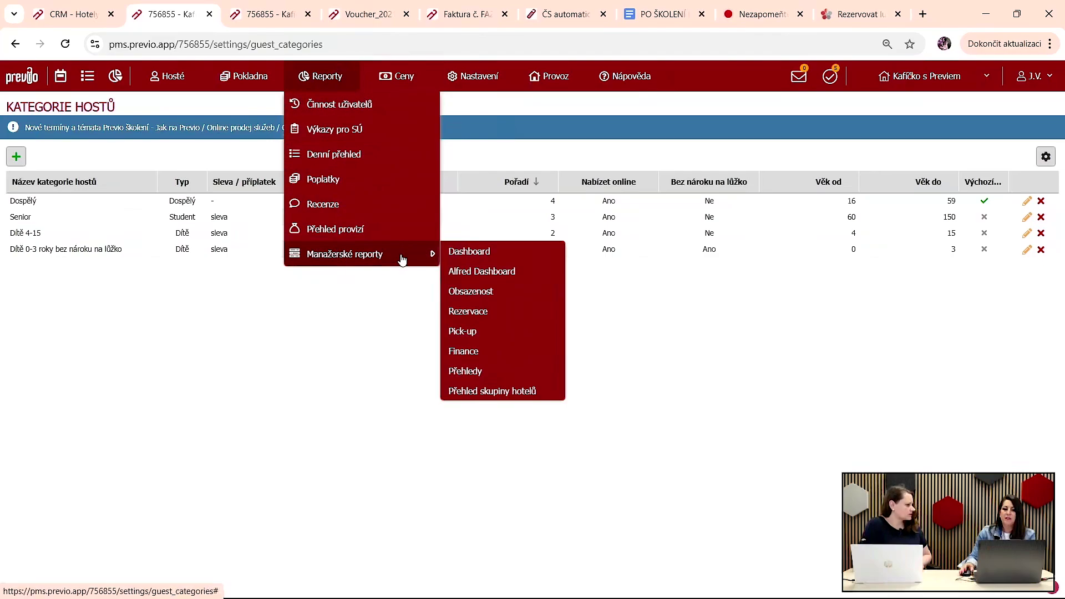
left_click(465, 372)
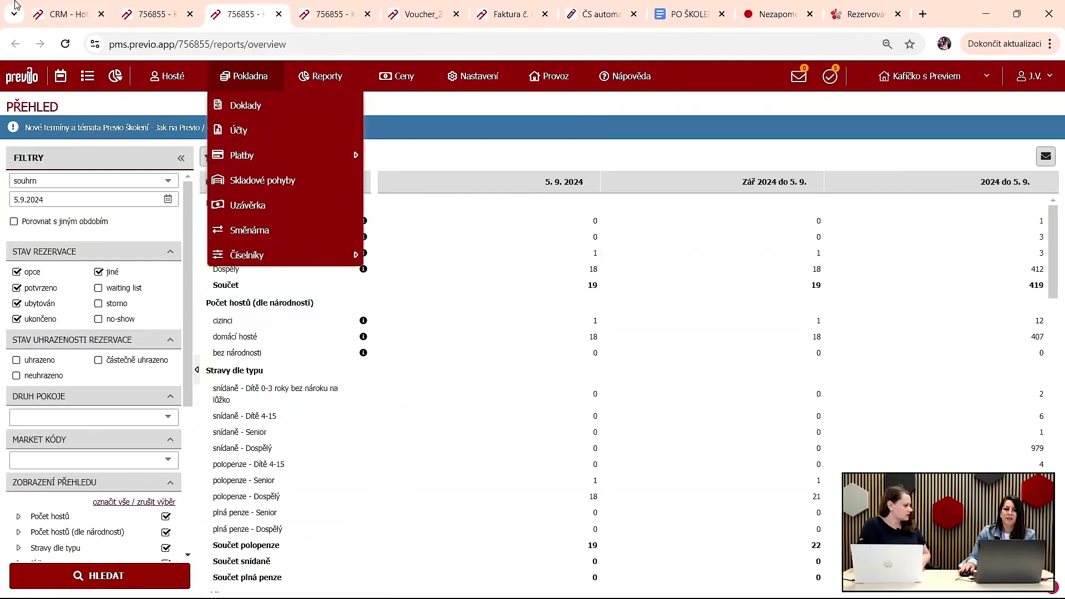
left_click(165, 5)
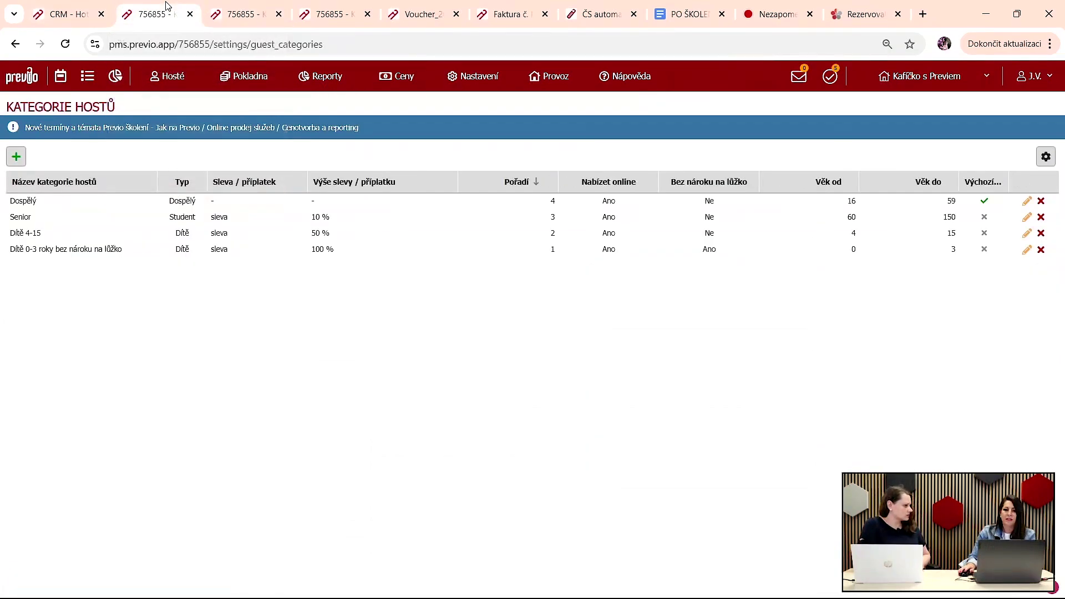
Step: Try a fixed discount of 150 CZK per night for the Dítě 4-15 guest category and discard the changes
left_click(1027, 234)
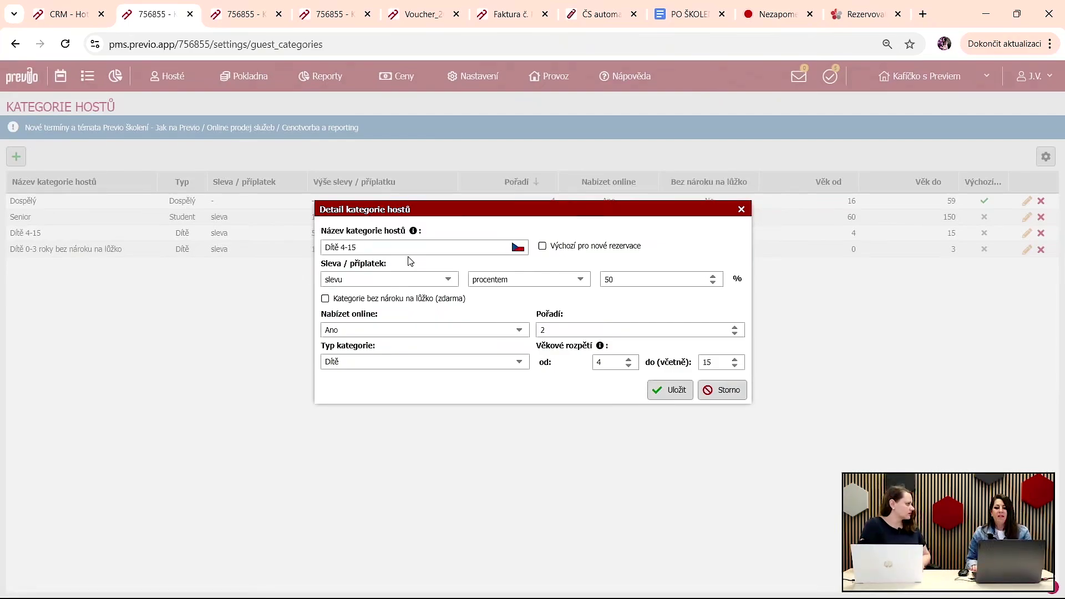
left_click(581, 279)
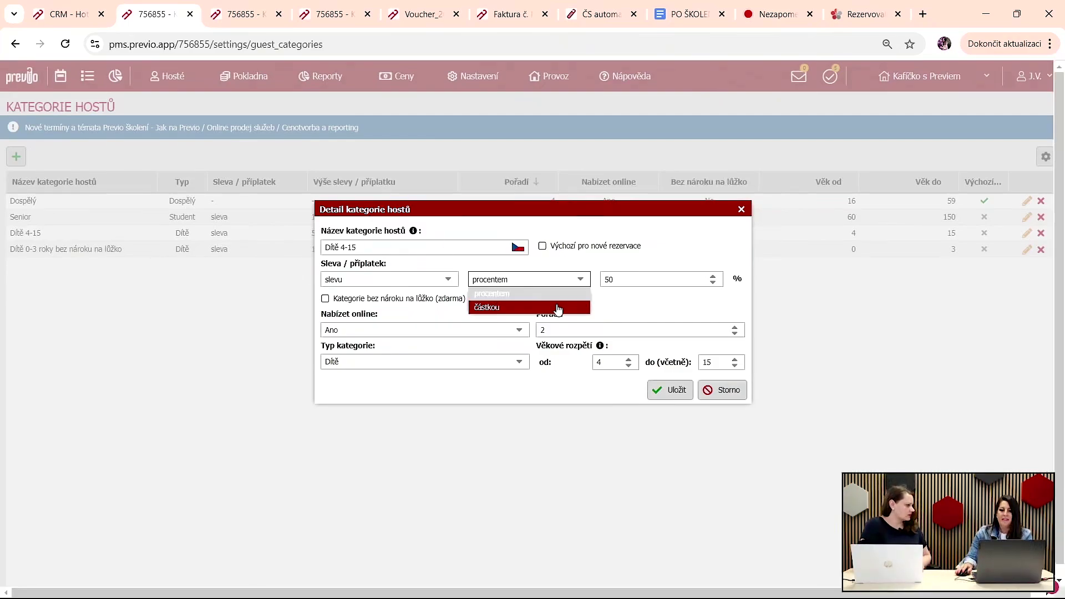
left_click(558, 307)
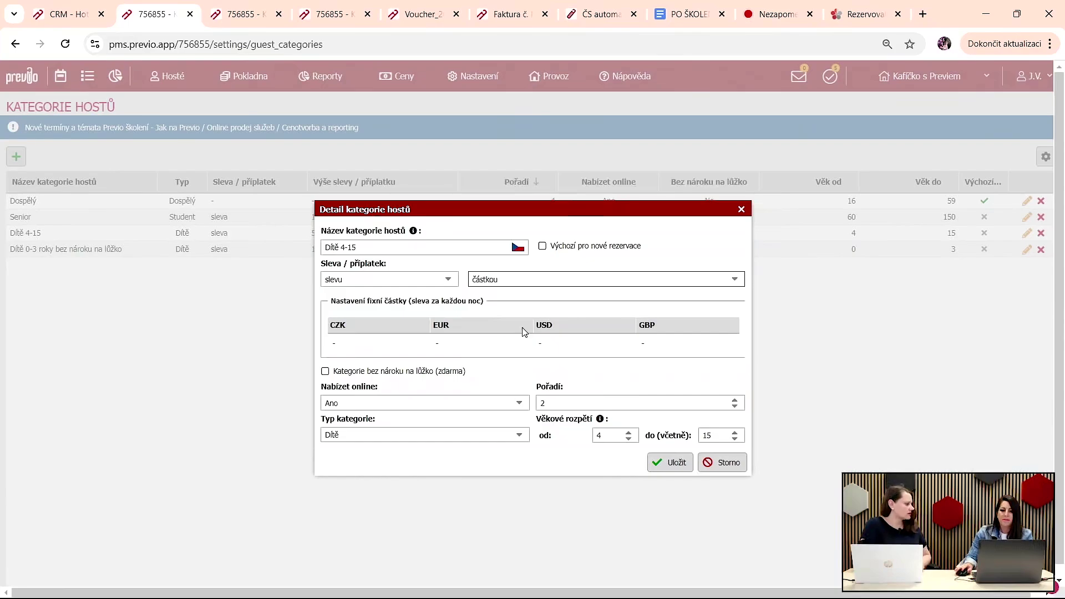
left_click(388, 340)
type("150")
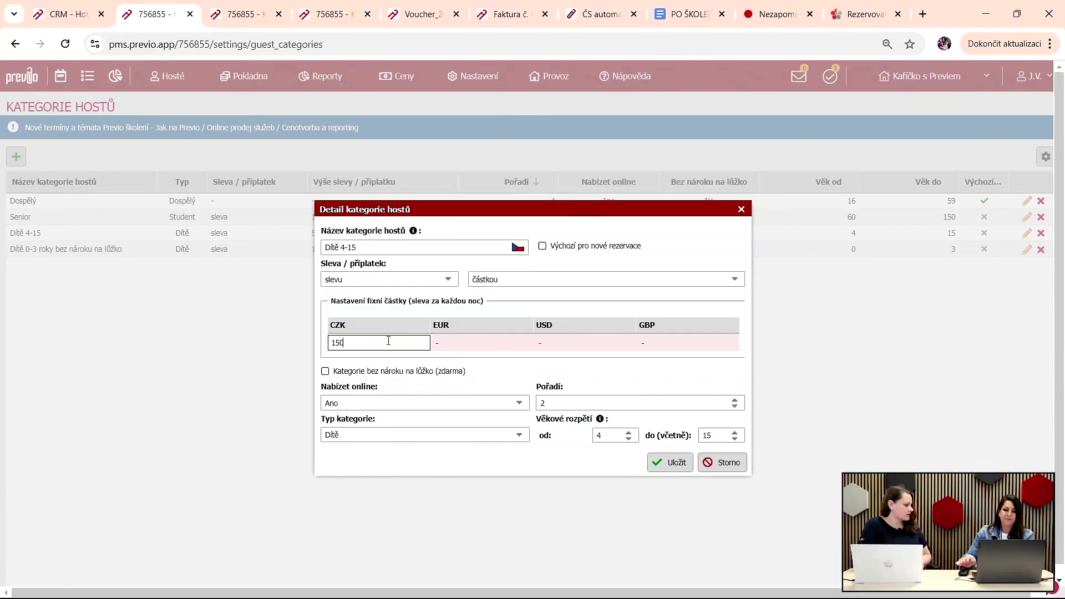
left_click(741, 209)
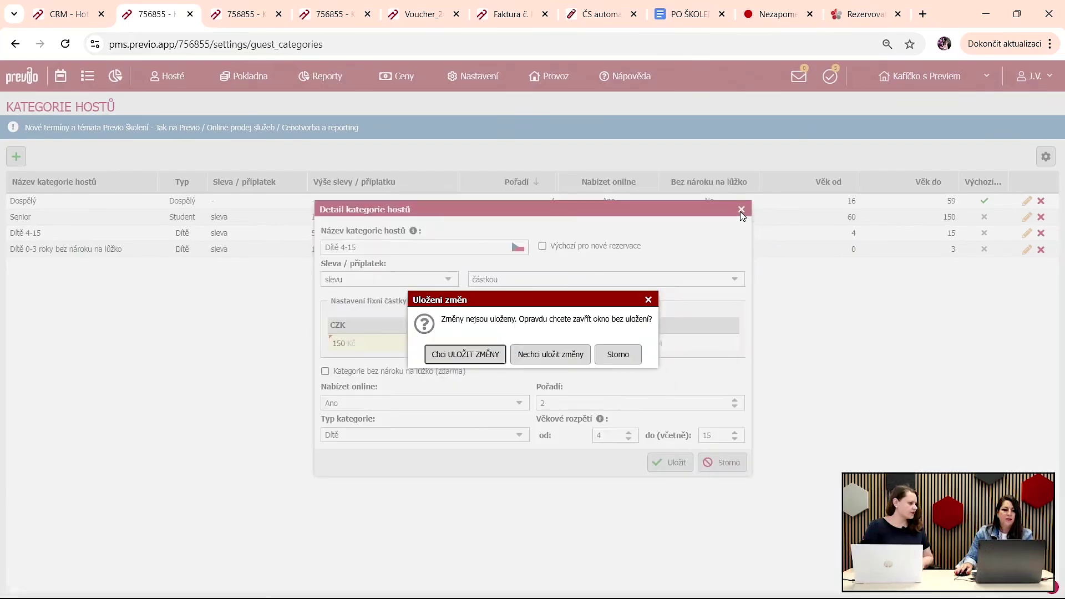
left_click(552, 354)
Step: Open the hotel's room settings (Pokoje) and view the rooms under the STANDARD and SUPERIOR double room types
mouse_move(483, 89)
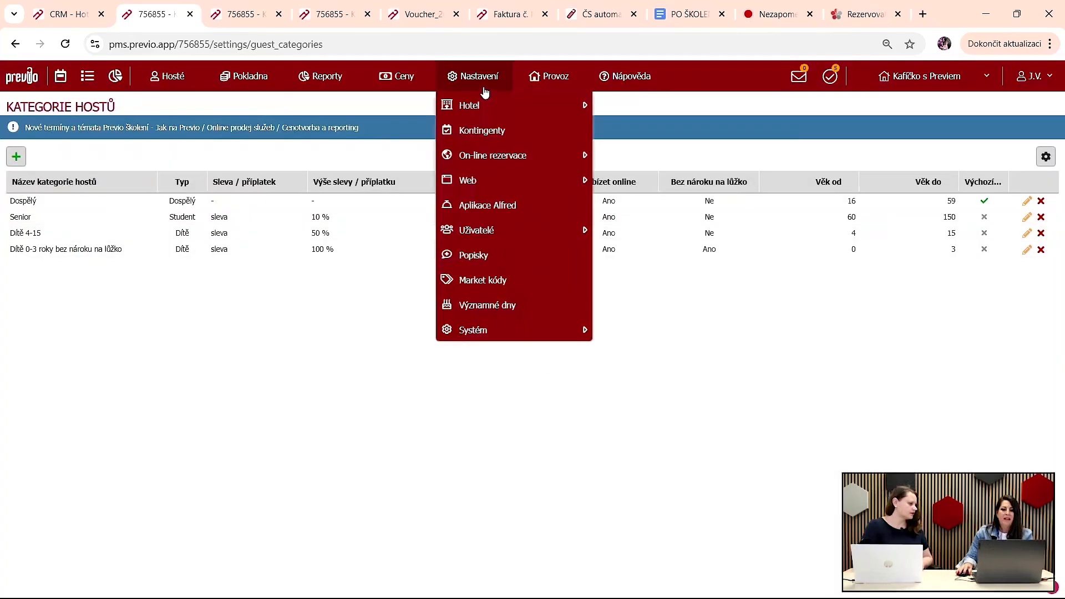
left_click(652, 183)
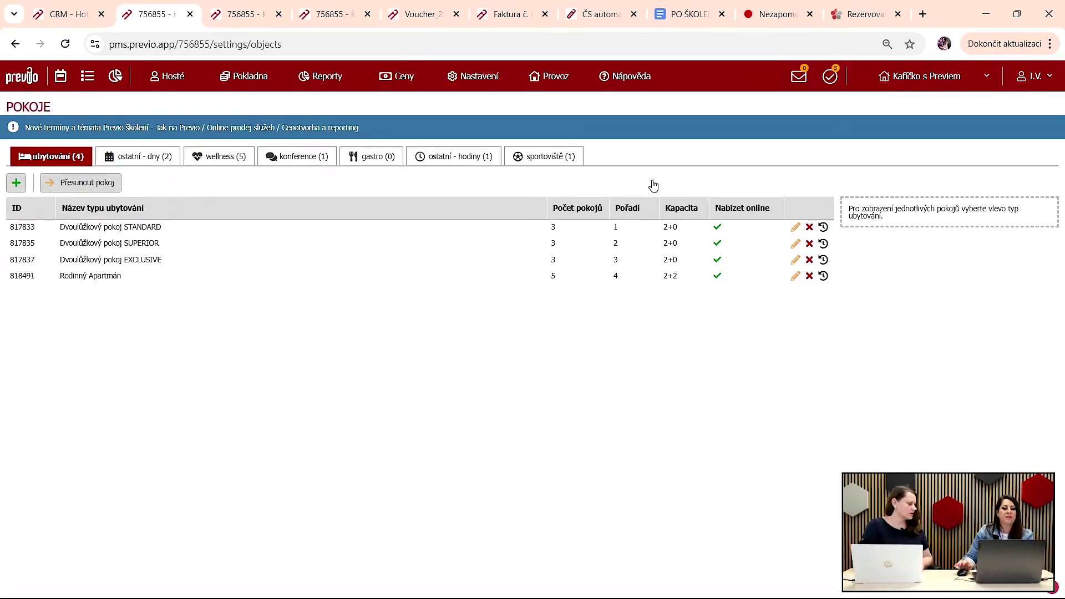
left_click(321, 232)
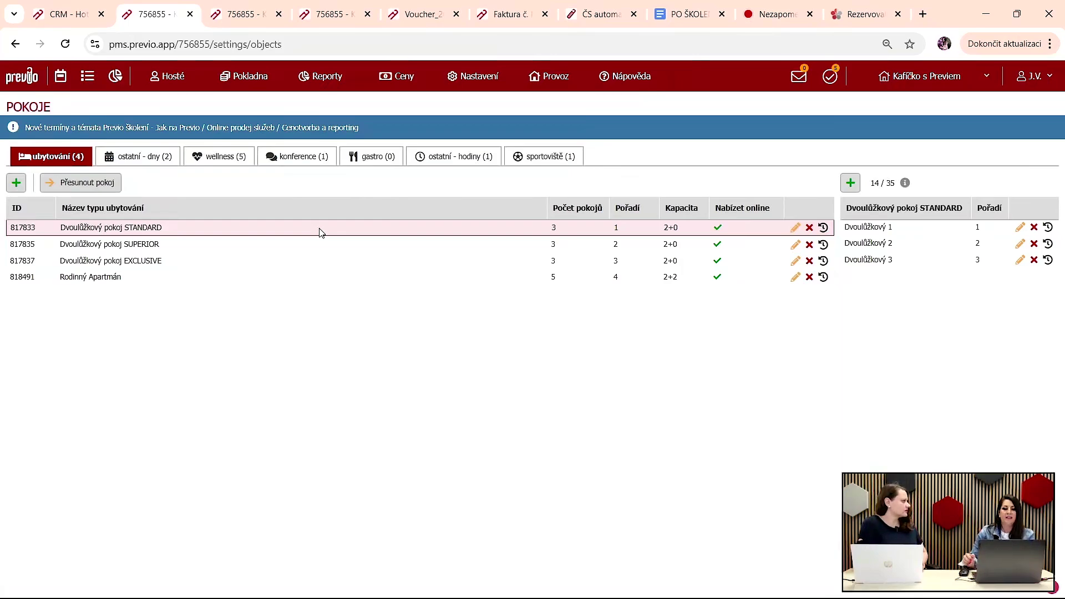
left_click(231, 244)
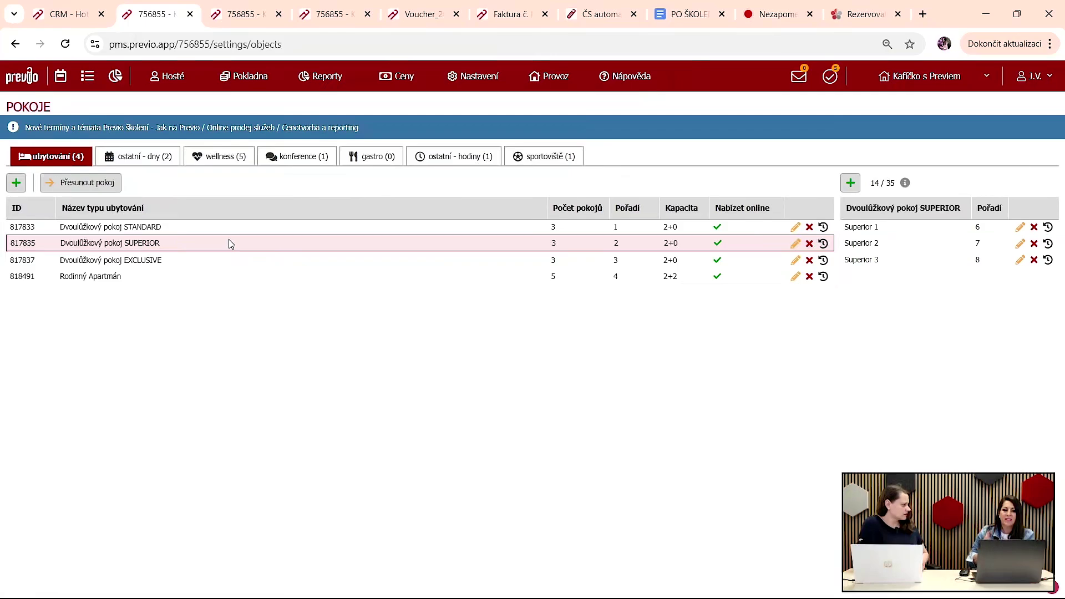
Step: Highlight the ID of the STANDARD double room type, and view the rooms of the EXCLUSIVE and SUPERIOR types
left_click(53, 229)
left_click_drag(43, 229, 10, 231)
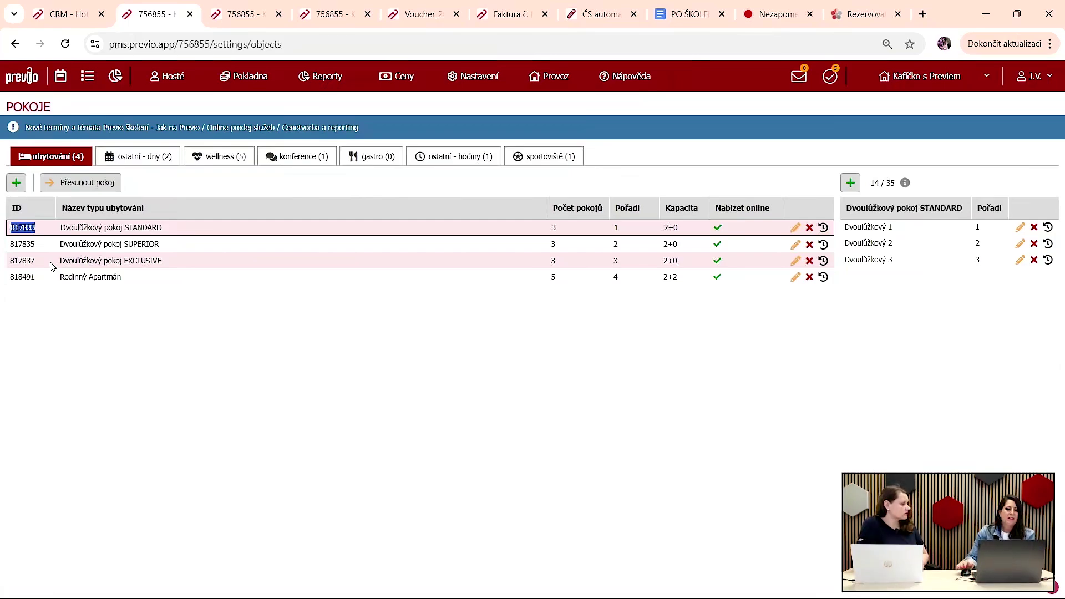
left_click(103, 242)
left_click(106, 259)
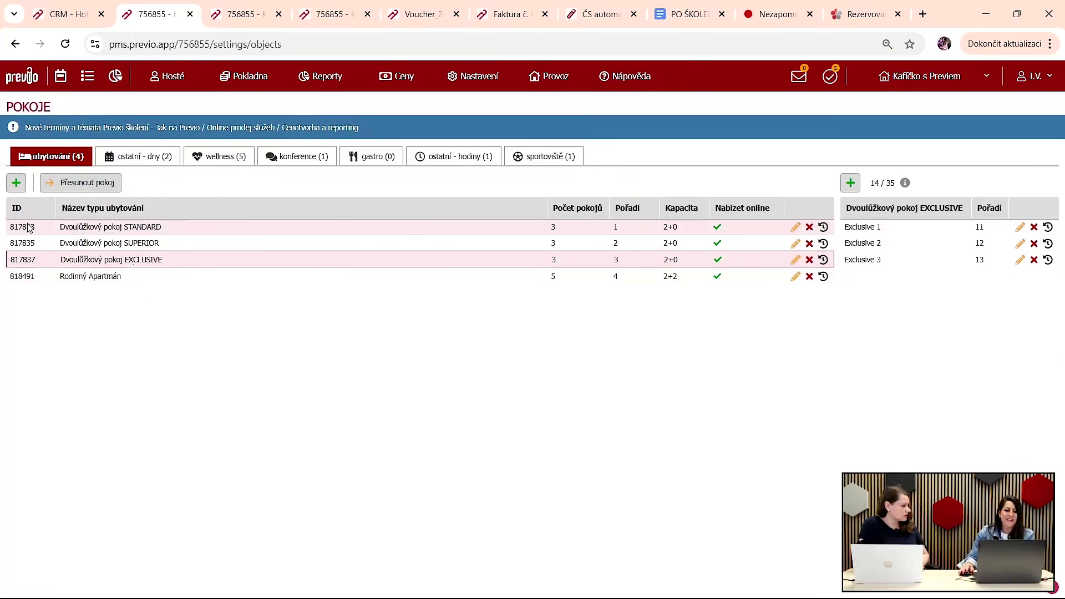
left_click(108, 248)
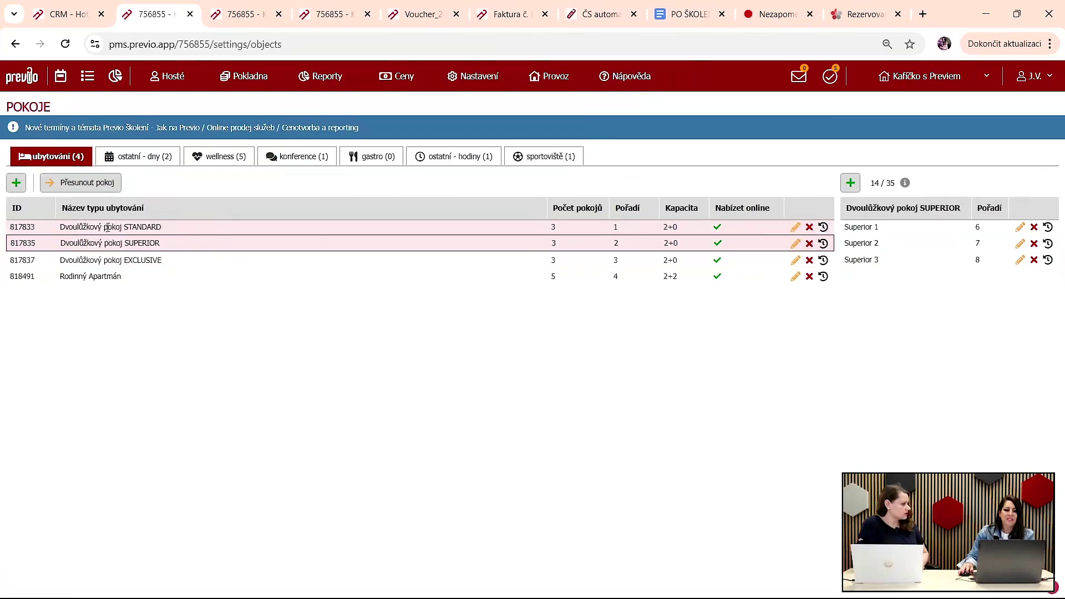
Step: Open room Dvoulůžkový 1 of the STANDARD type and view the language versions of its name
left_click(107, 228)
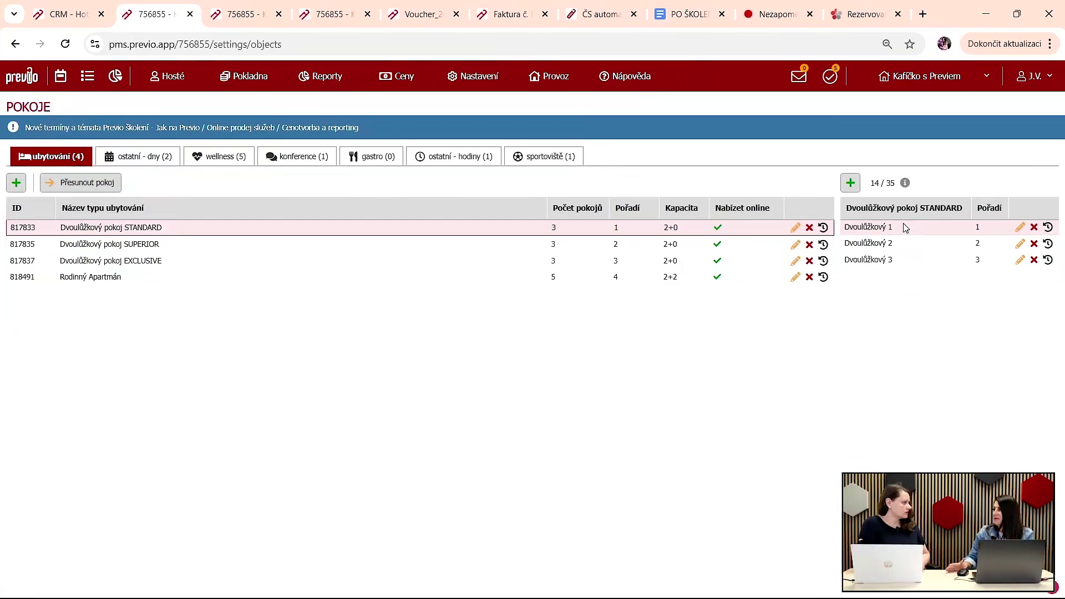
left_click(1016, 229)
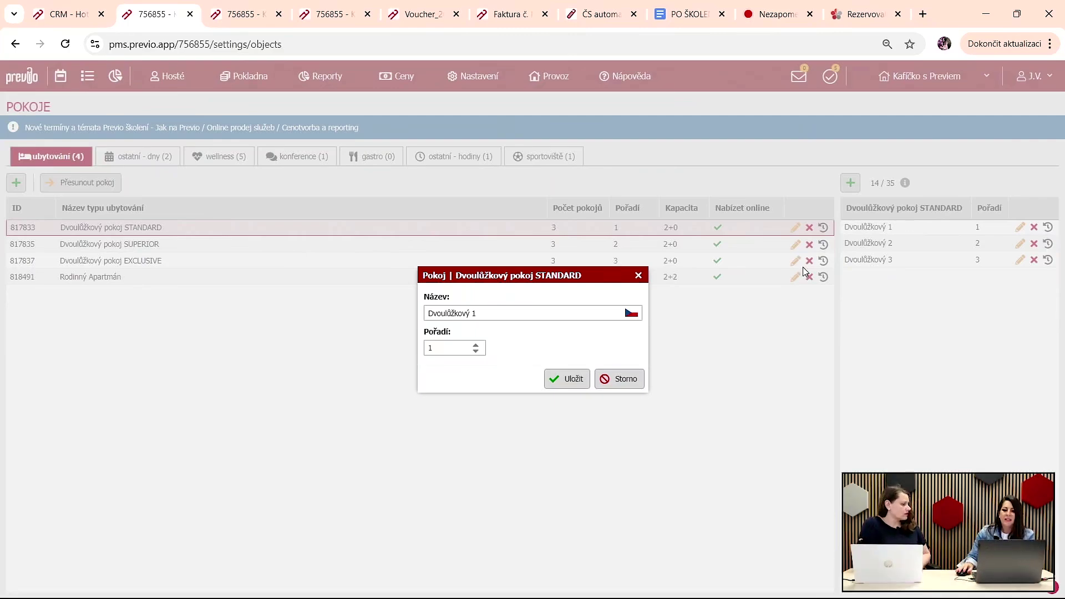
left_click(630, 313)
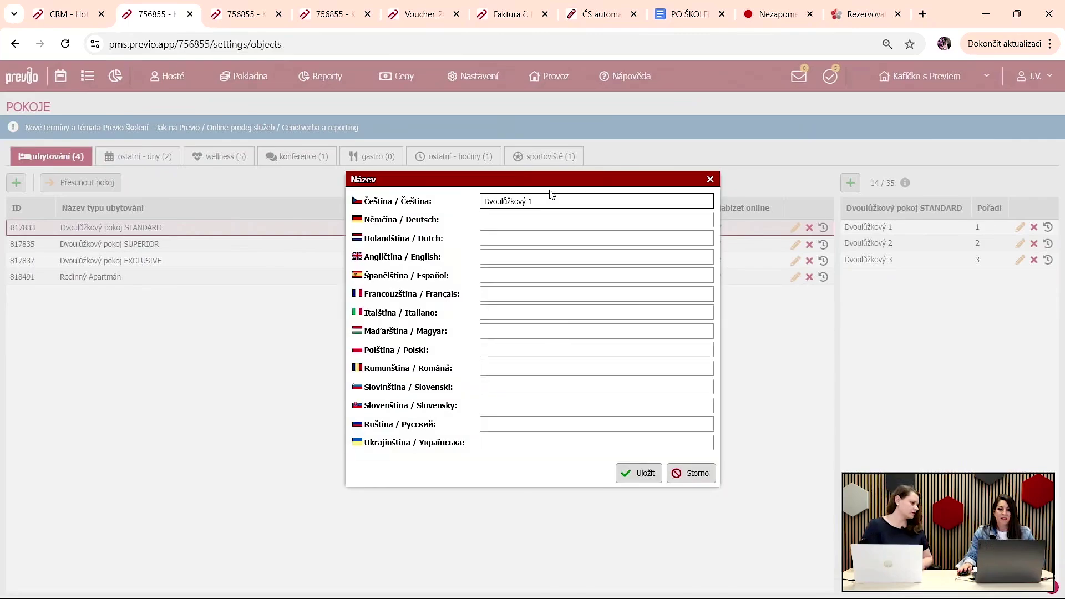
Step: Change the Czech name of room Dvoulůžkový 1 to "Dvoulůžkový 1 vana, parking, balkon" and save the room
right_click(583, 215)
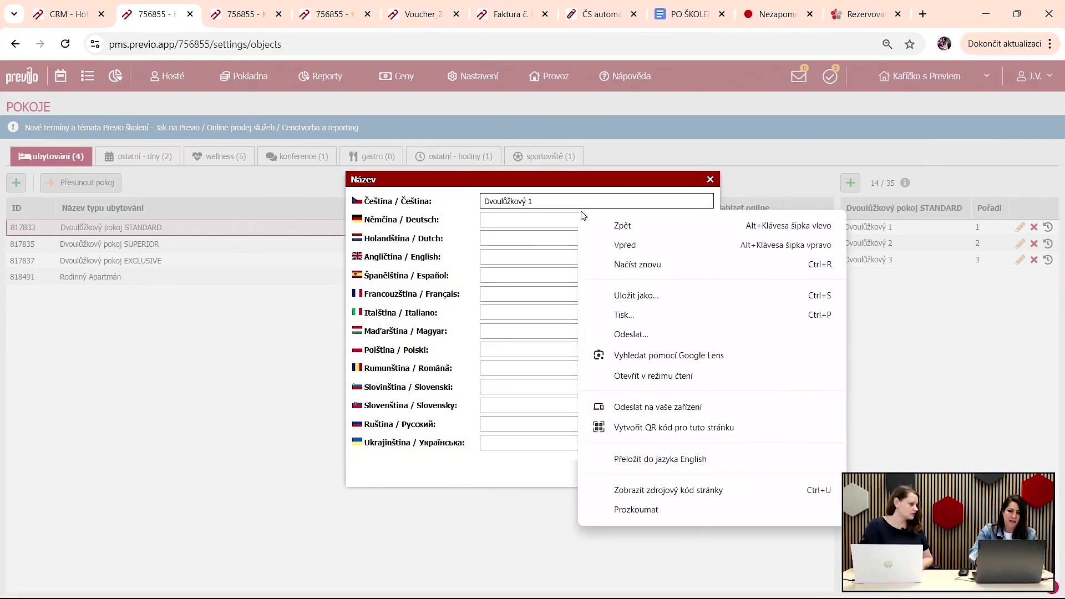
left_click(582, 202)
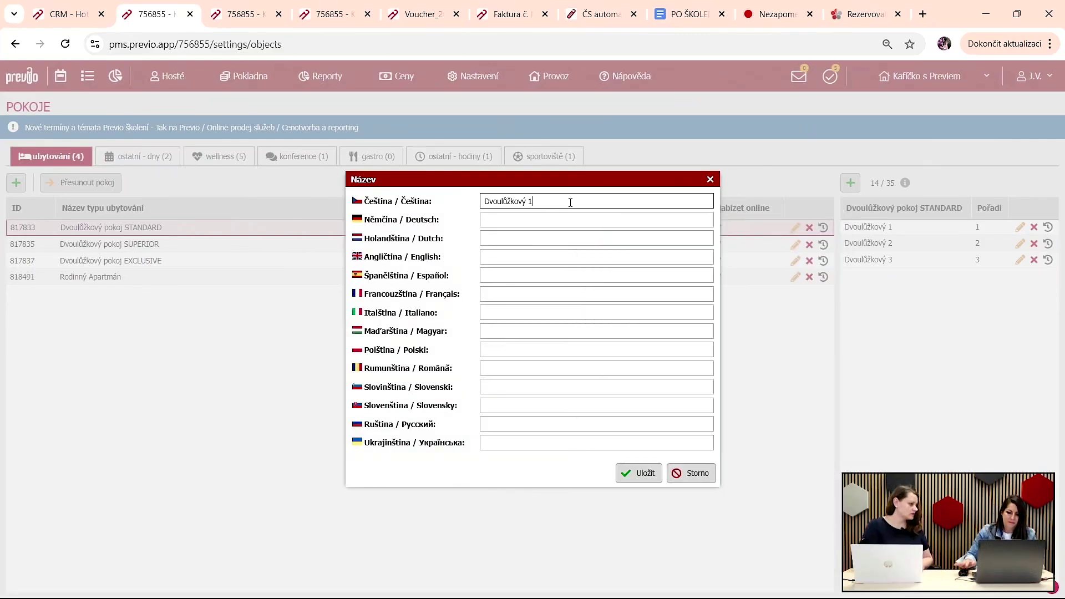
type("VANA")
key("BackSpace")
key("BackSpace")
key("BackSpace")
key("BackSpace")
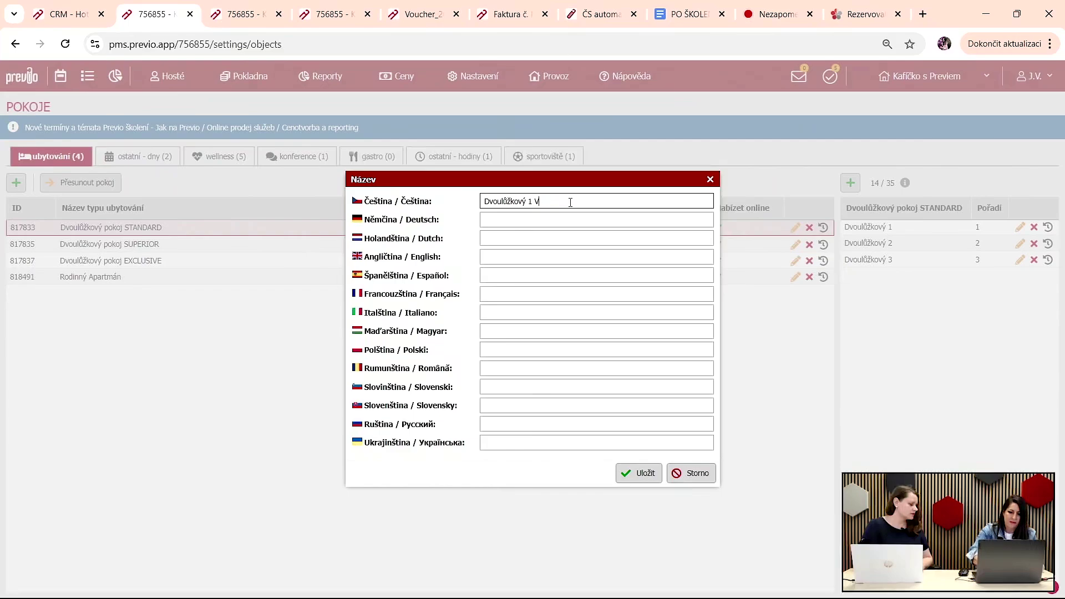
key("Caps_Lock")
type("vana, p")
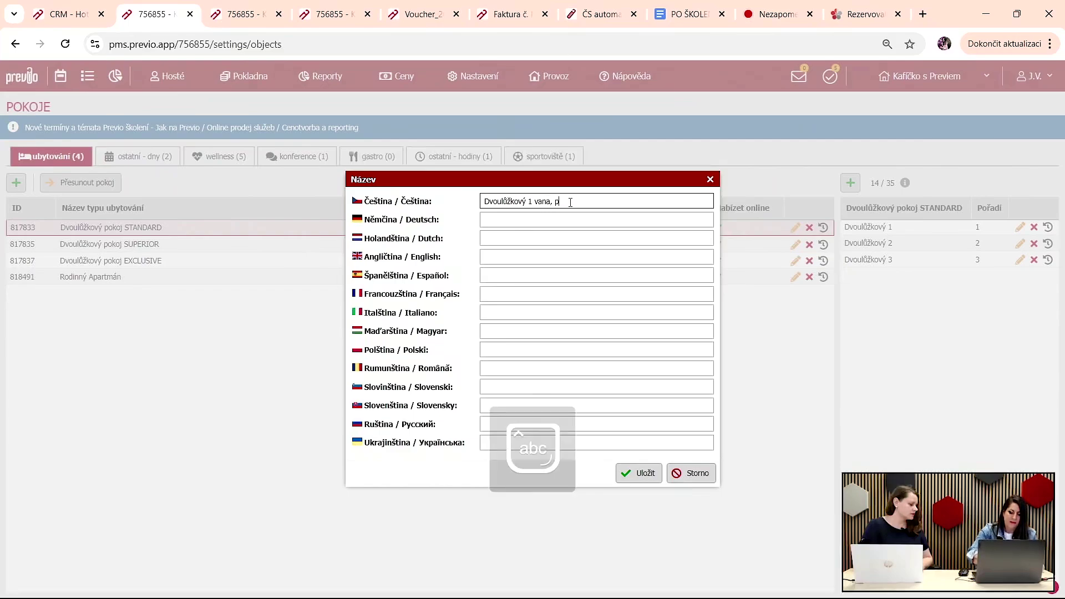
type("arking, balkon")
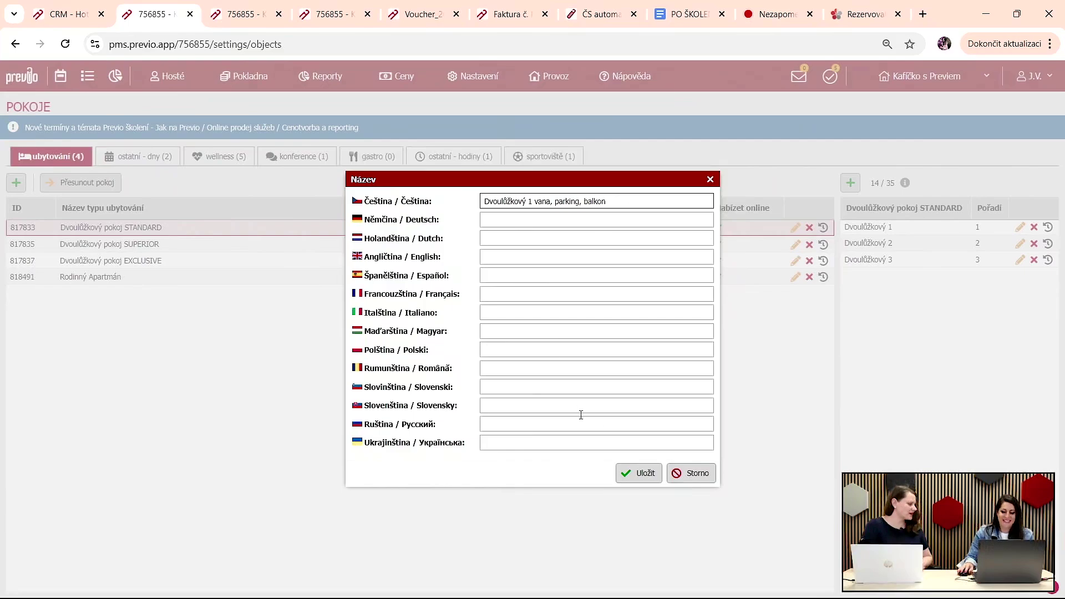
left_click(640, 472)
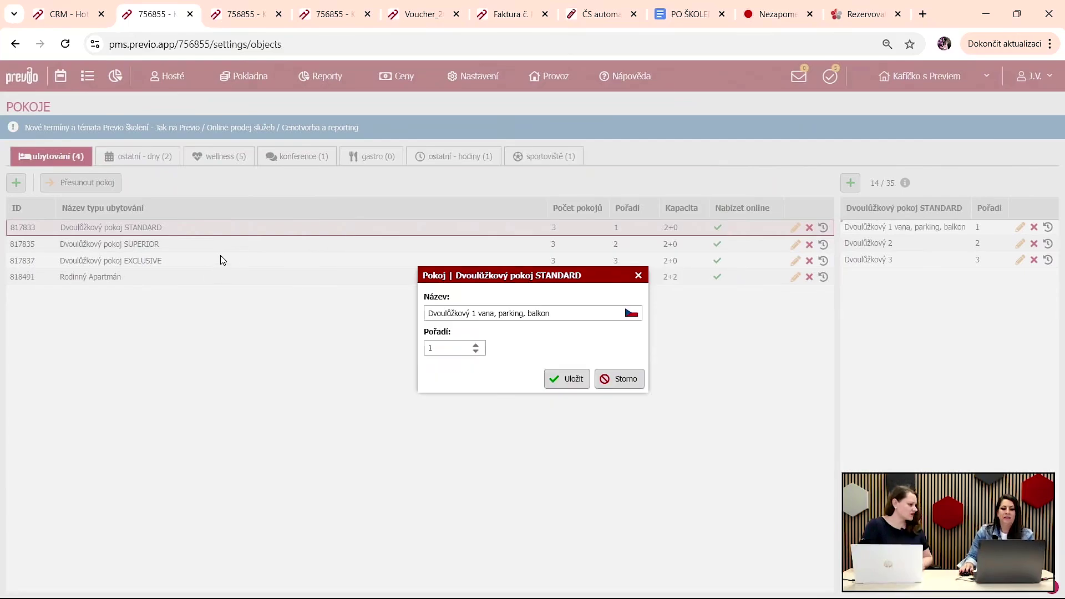
left_click(563, 383)
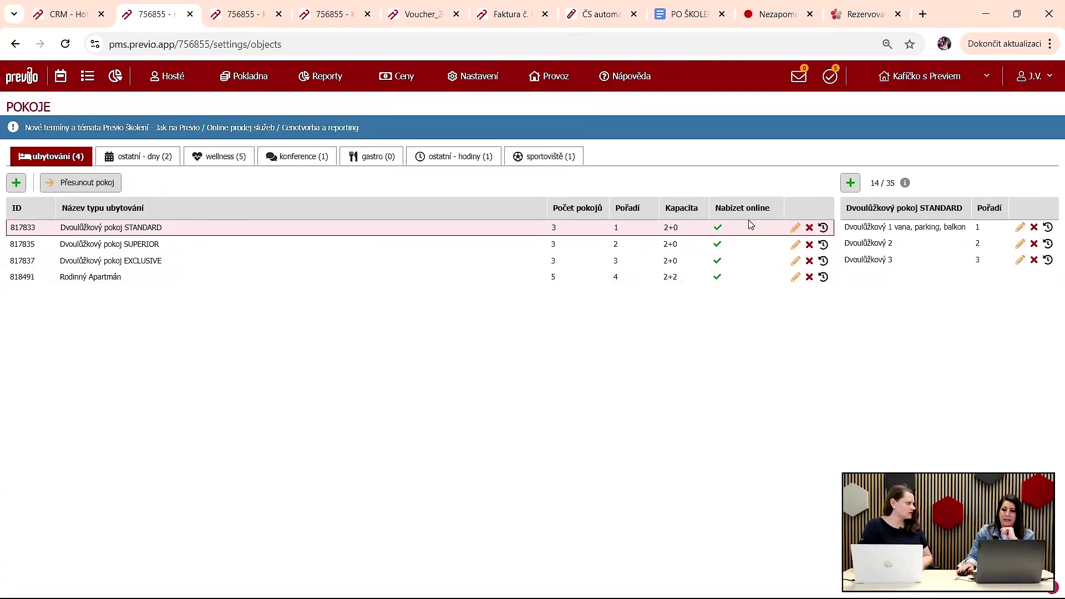
Step: Open the details of the STANDARD double room type and view the language versions of its name
left_click(796, 228)
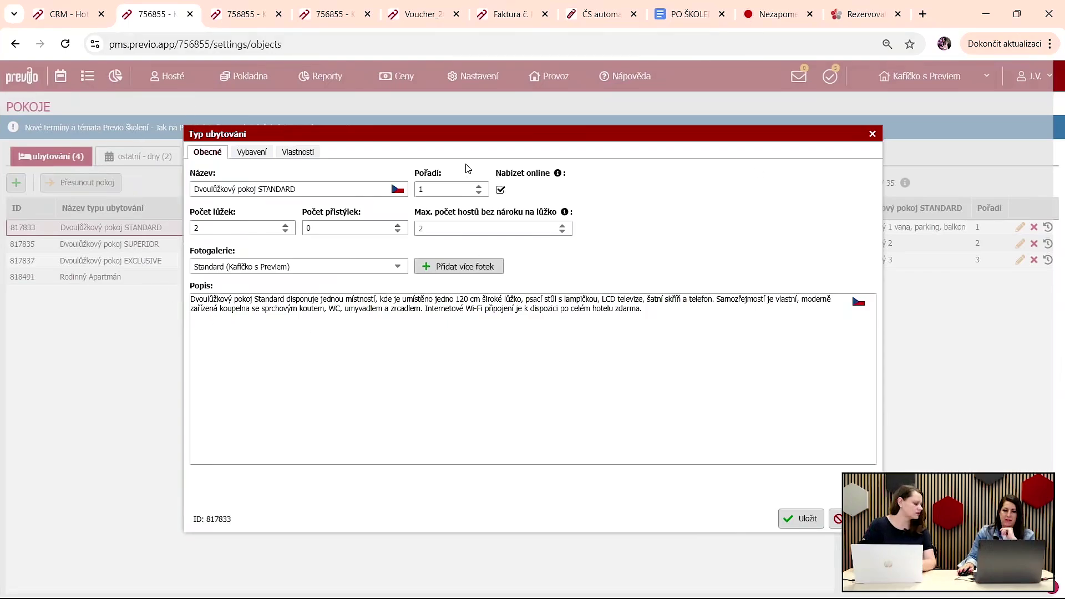
left_click(398, 189)
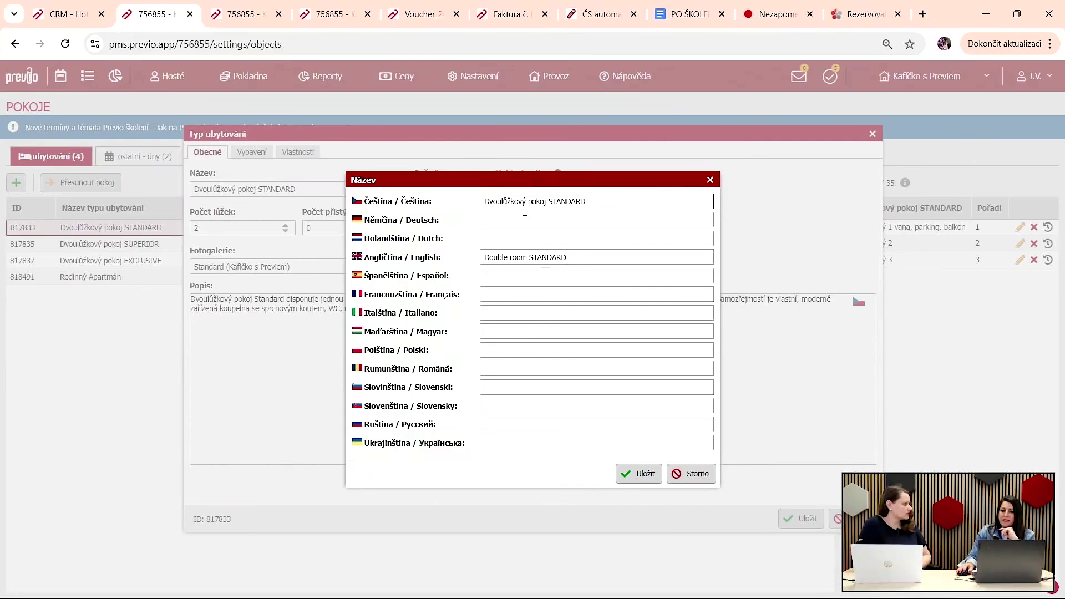
left_click(710, 180)
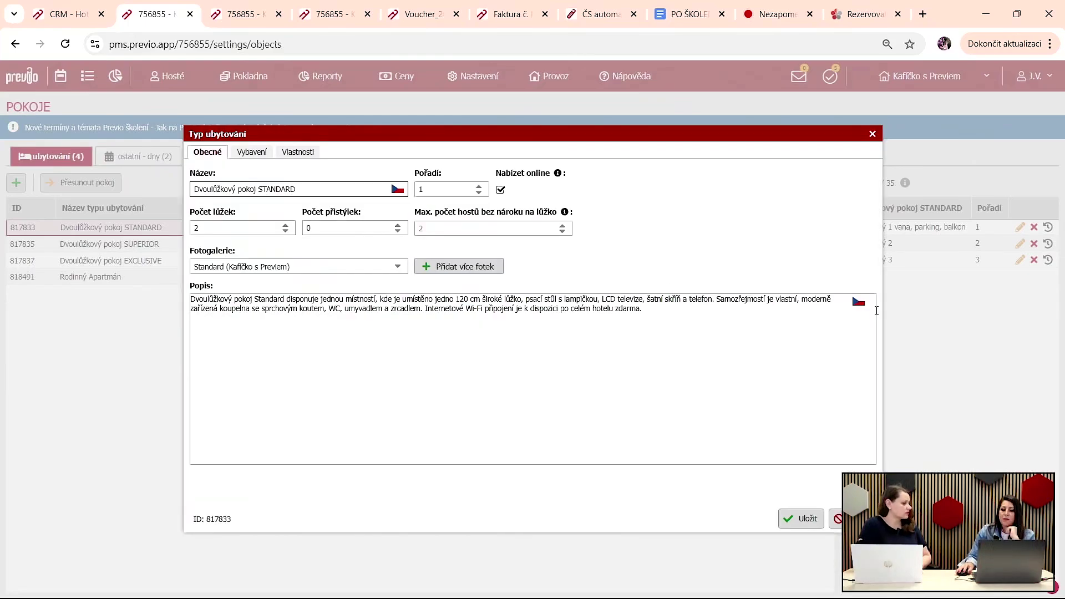
Step: View the language versions of the STANDARD type's description and its facilities (Vybavení), leaving the details without saving
left_click(858, 303)
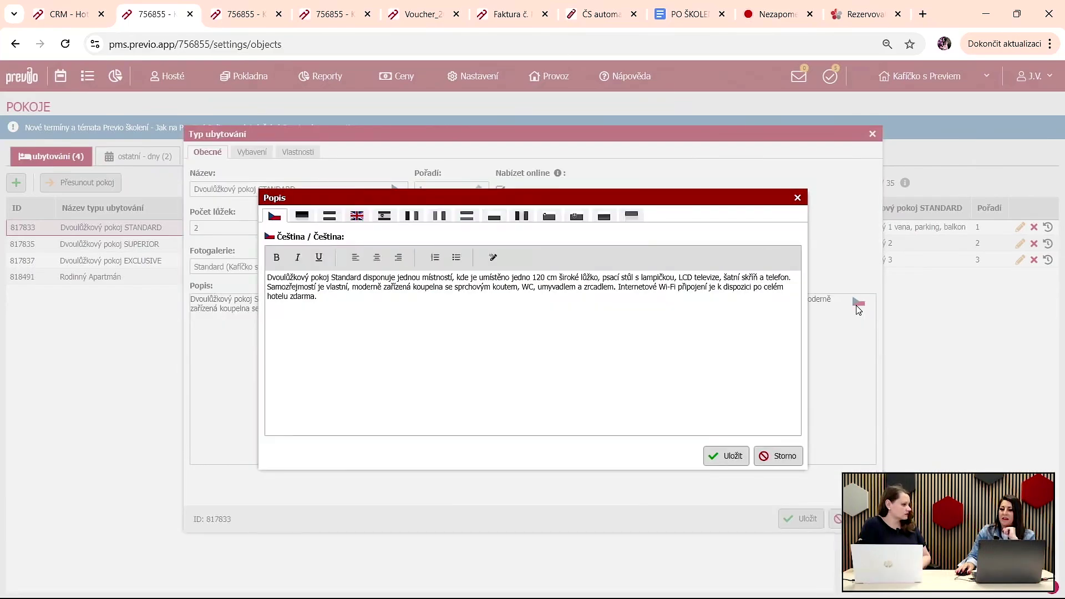
left_click(356, 217)
left_click(331, 217)
left_click(302, 217)
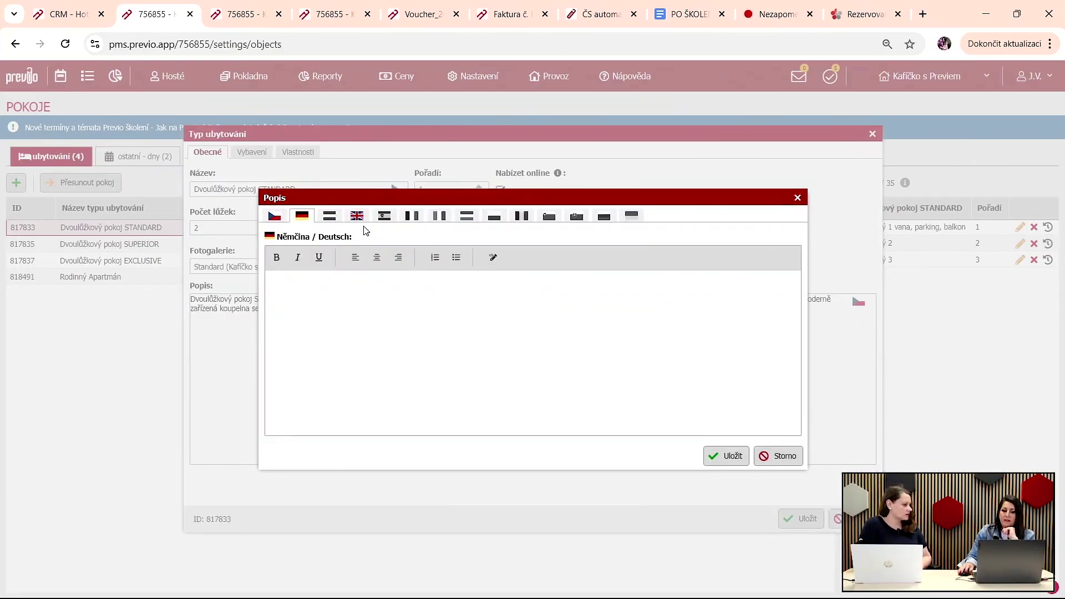
left_click(332, 217)
left_click(300, 219)
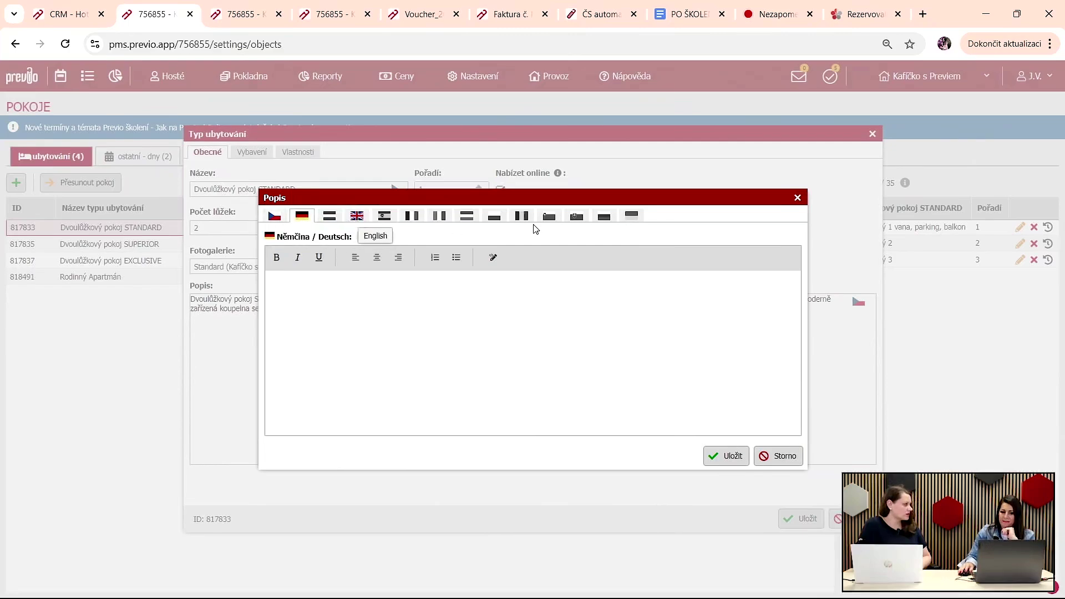
left_click(798, 199)
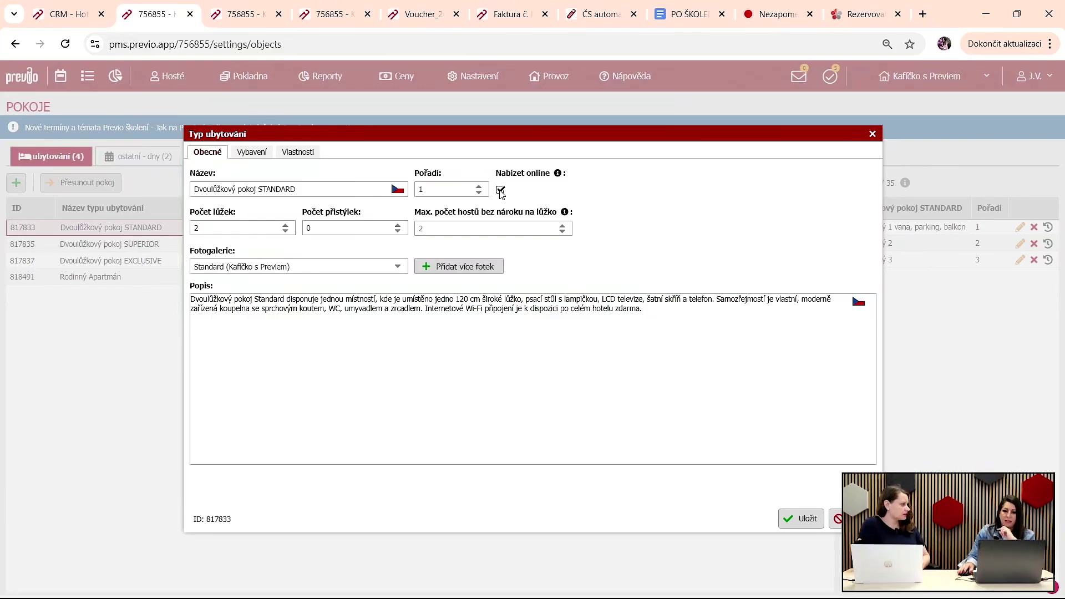
left_click(253, 152)
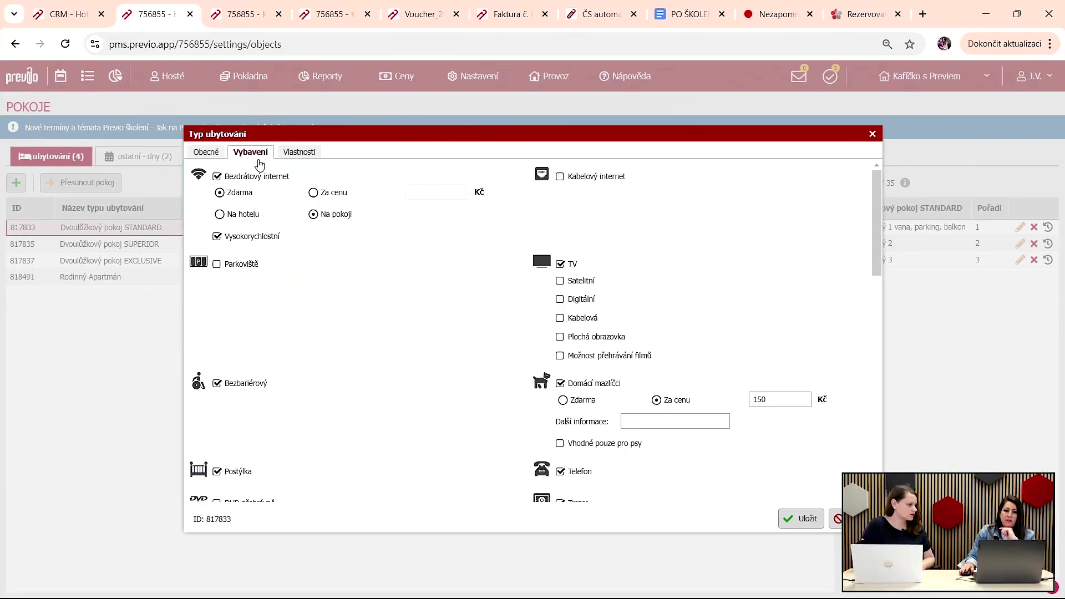
left_click(872, 134)
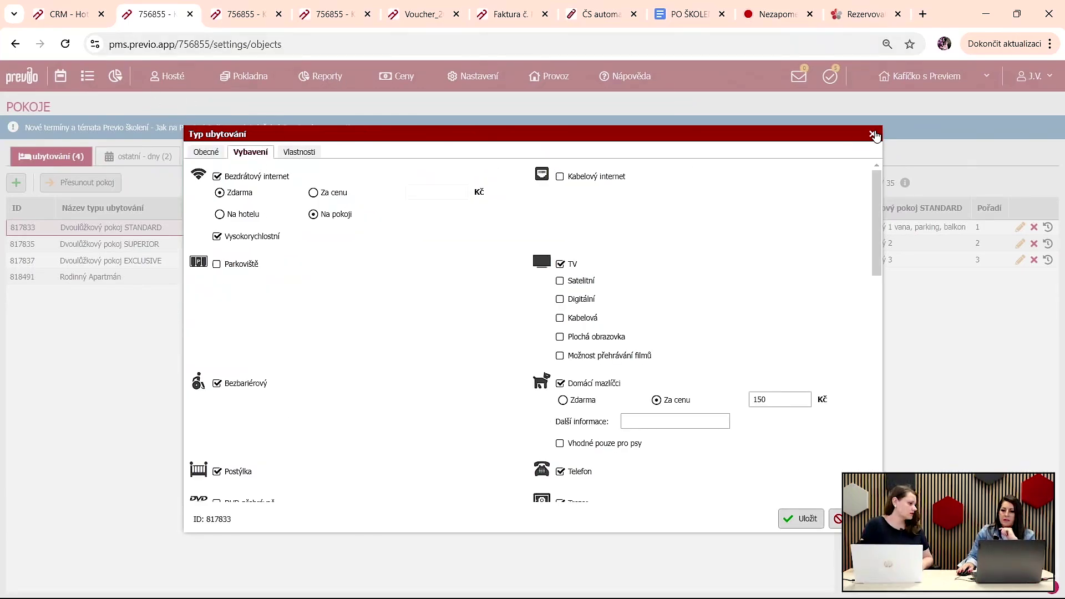
Step: Open the Reservation + online booking settings and preview the hotel's booking engine
mouse_move(480, 78)
mouse_move(499, 155)
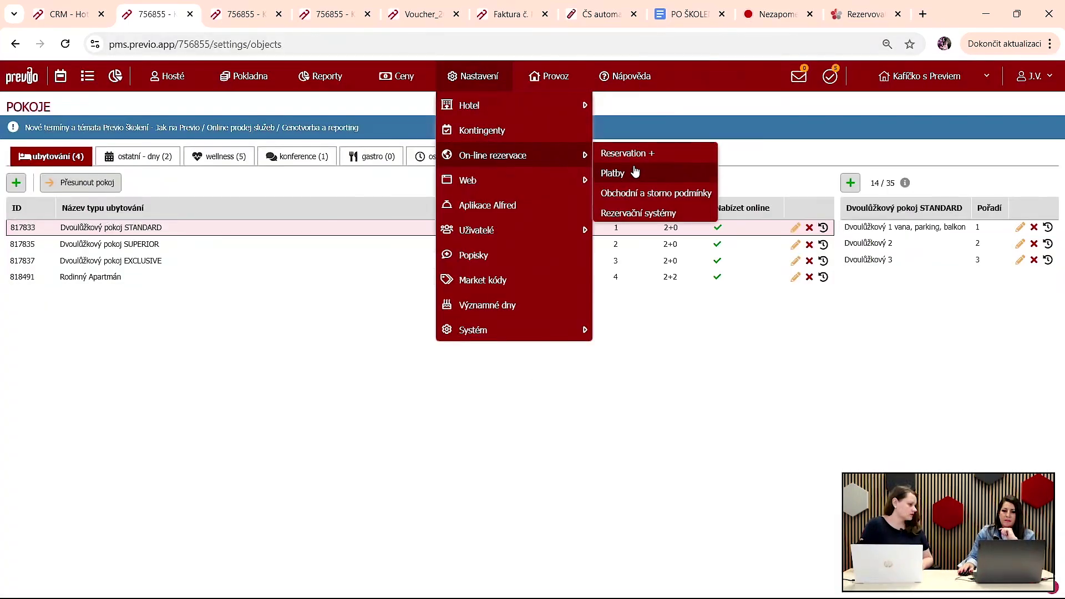
left_click(638, 161)
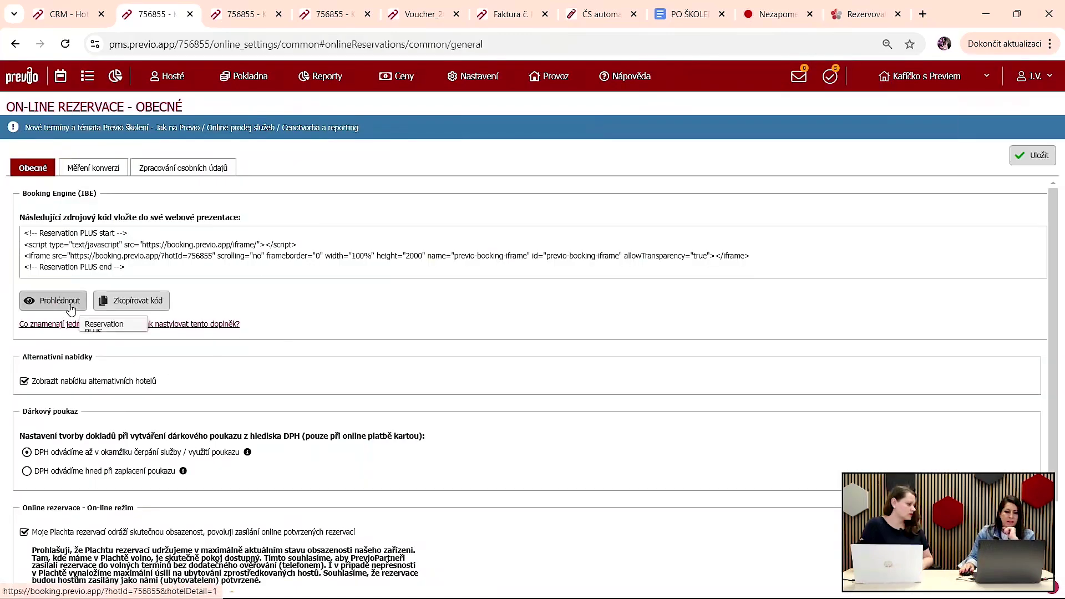
left_click(61, 315)
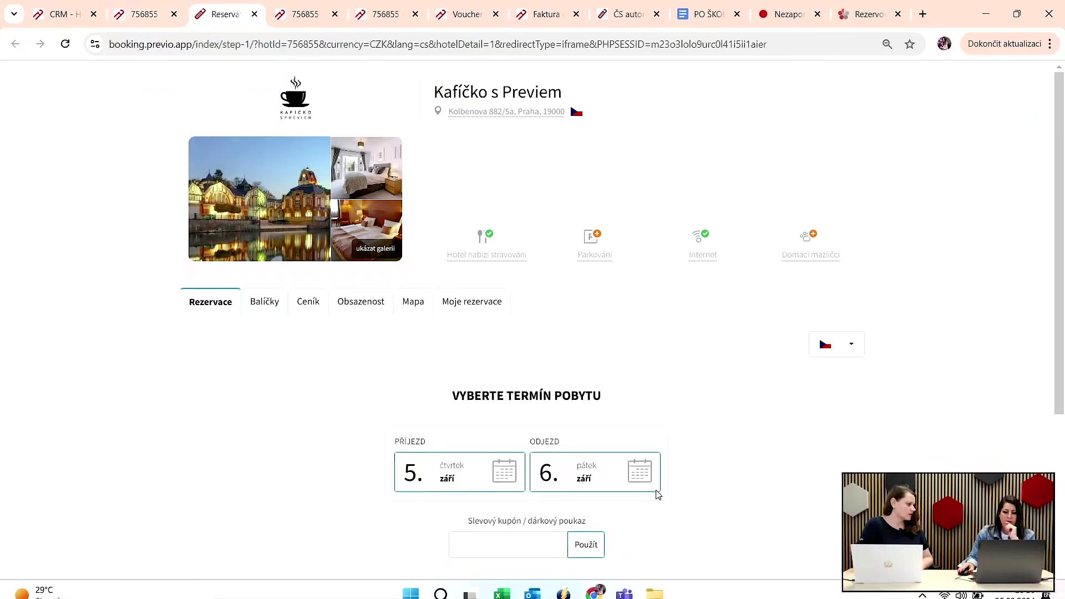
Step: Continue the booking with the preset dates and view the EXCLUSIVE double room's prices, description and facilities
scroll(591, 502, "down", 2)
left_click(541, 454)
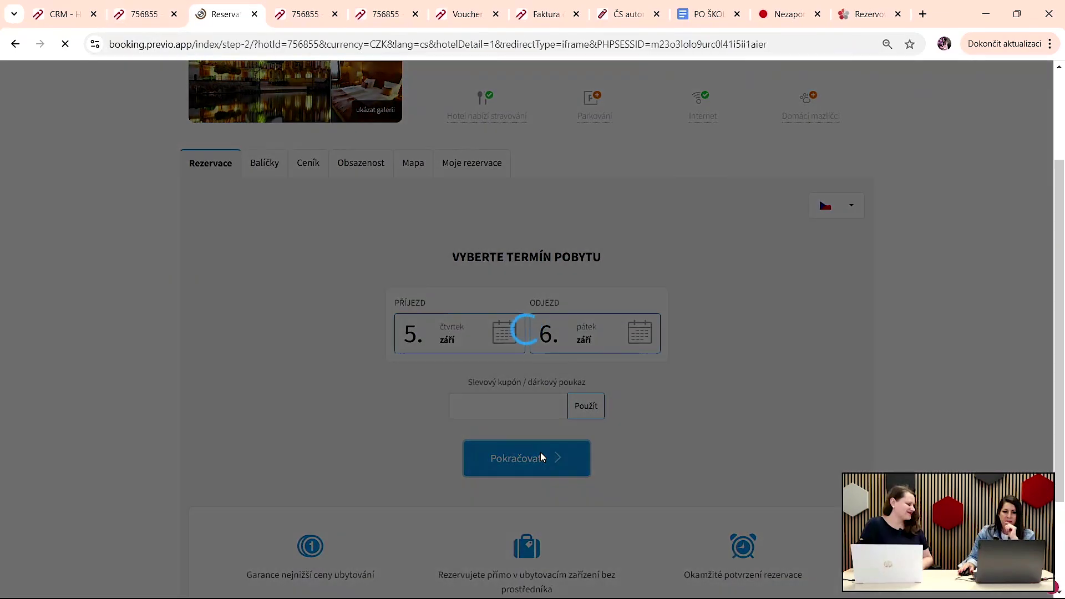
scroll(604, 347, "down", 4)
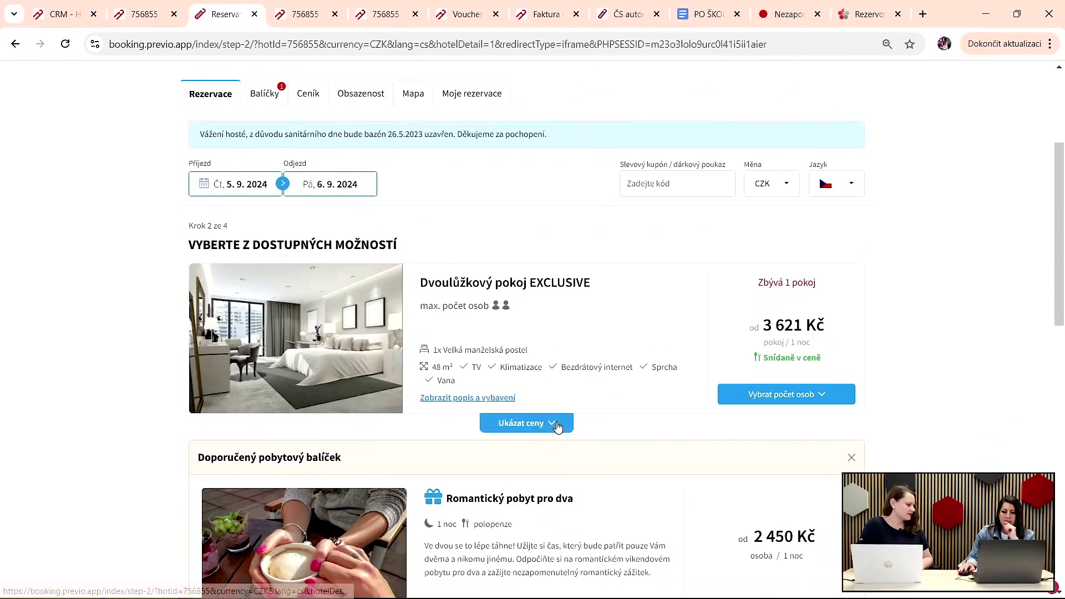
left_click(524, 424)
scroll(511, 349, "down", 1)
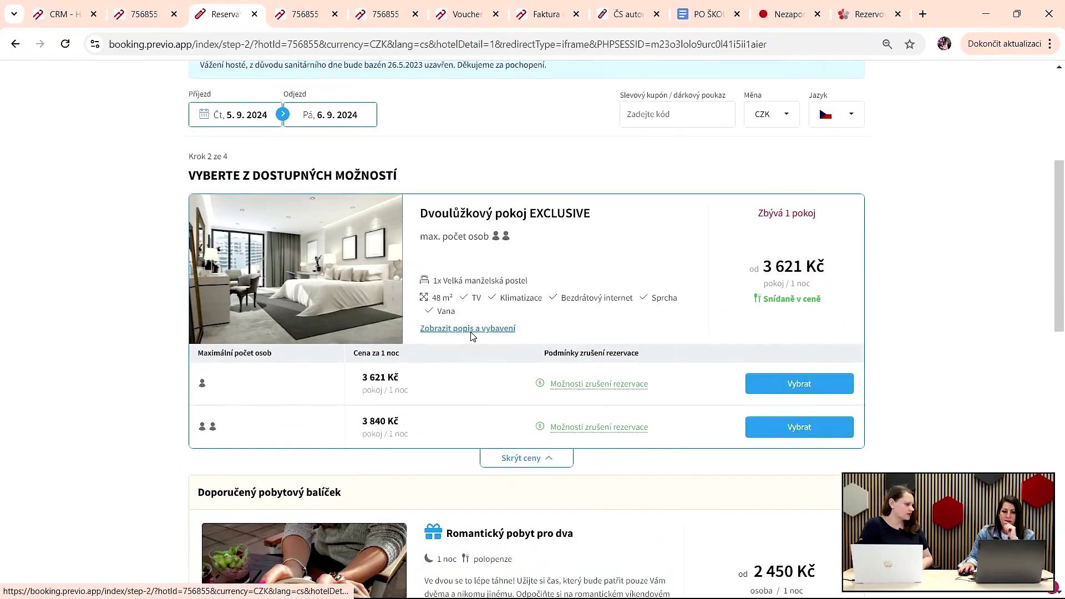
left_click(470, 332)
scroll(511, 289, "down", 8)
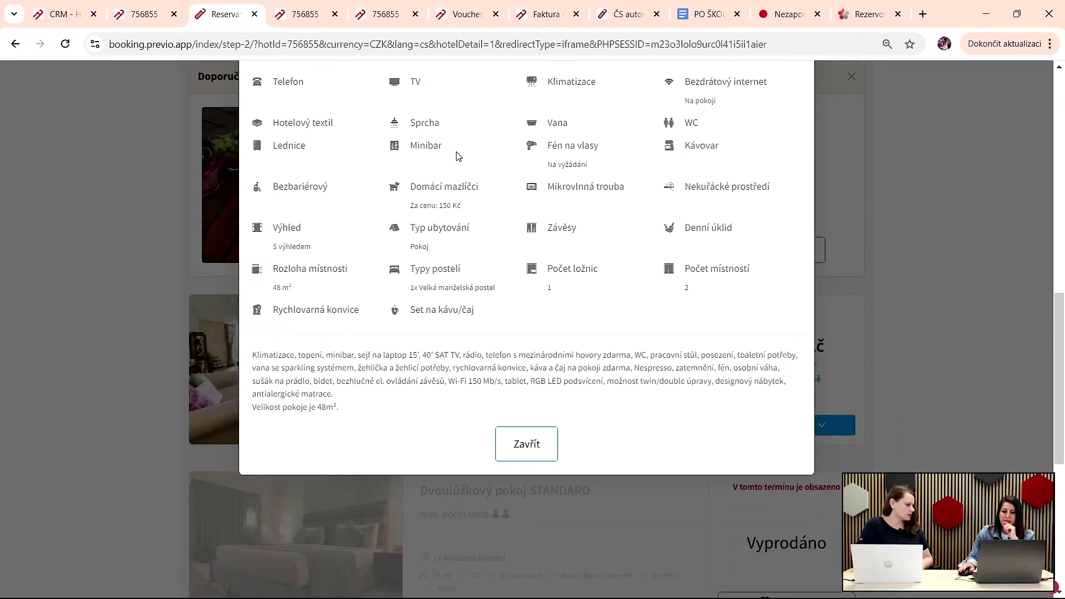
Step: Switch back to the Previo settings and open the hotel's room settings (Pokoje)
left_click(146, 12)
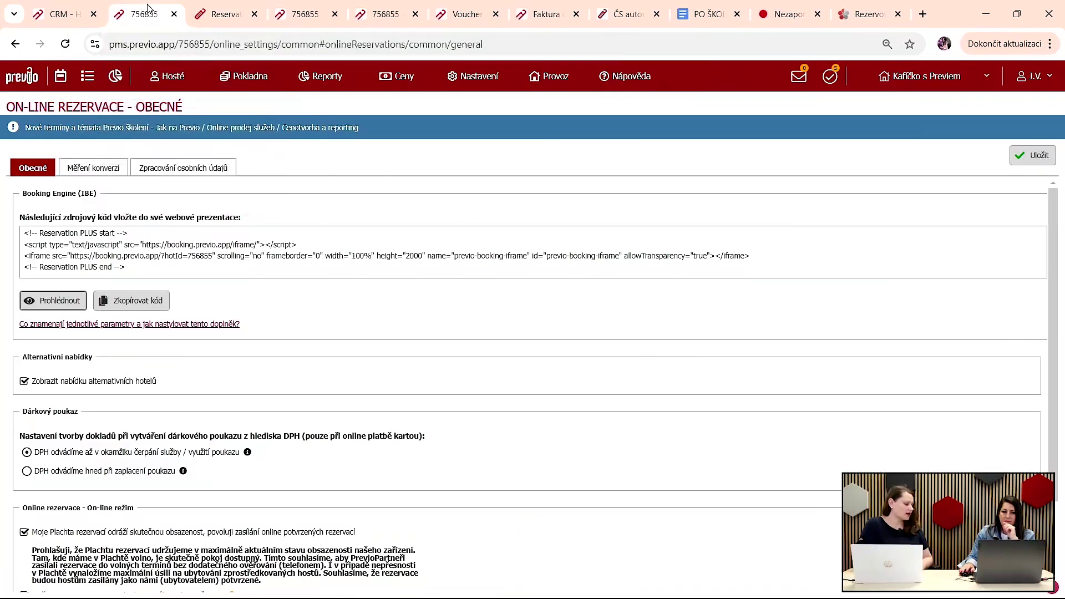
mouse_move(476, 77)
mouse_move(477, 106)
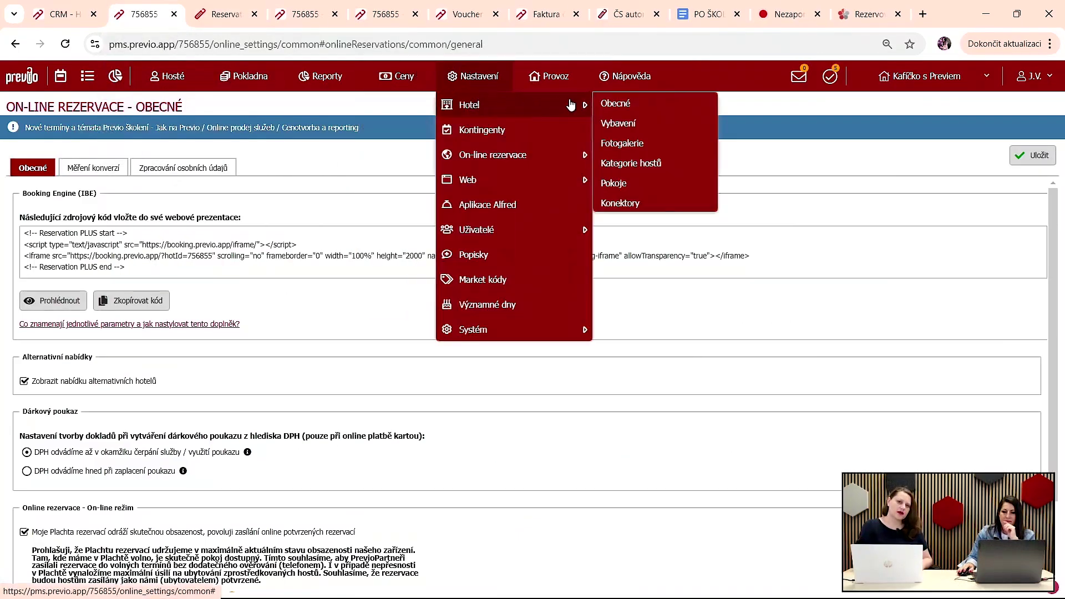
left_click(625, 182)
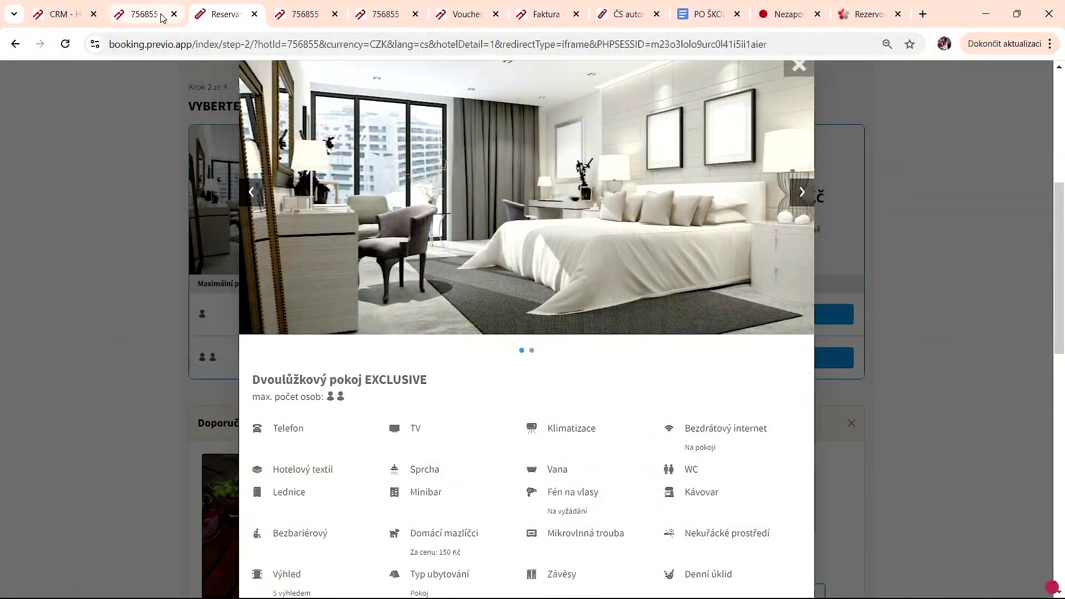
left_click(159, 16)
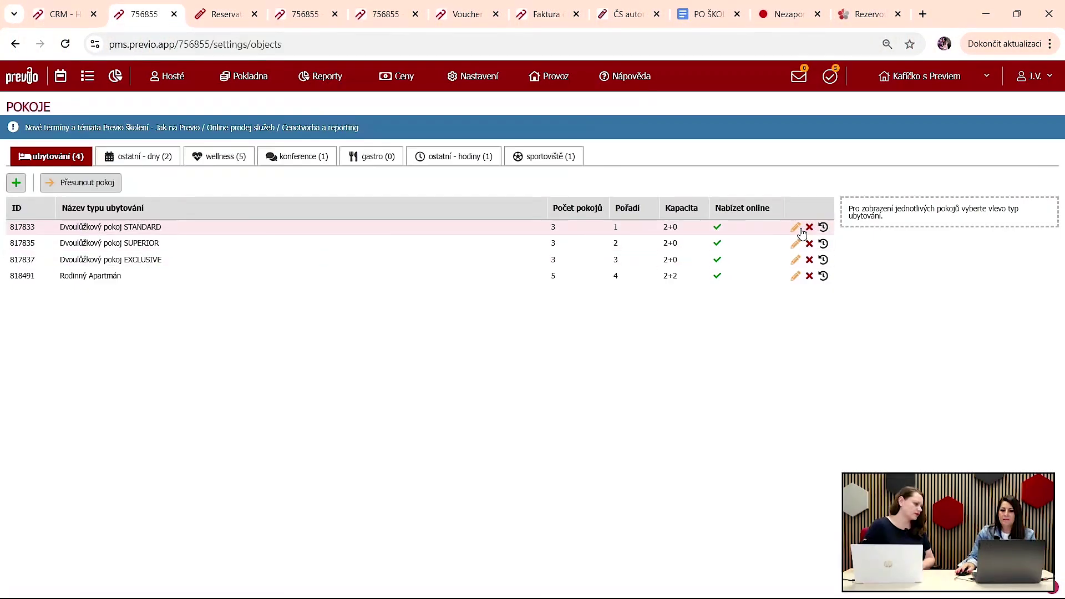
Step: View the rooms listed under the SUPERIOR, EXCLUSIVE and STANDARD double room types
left_click(494, 243)
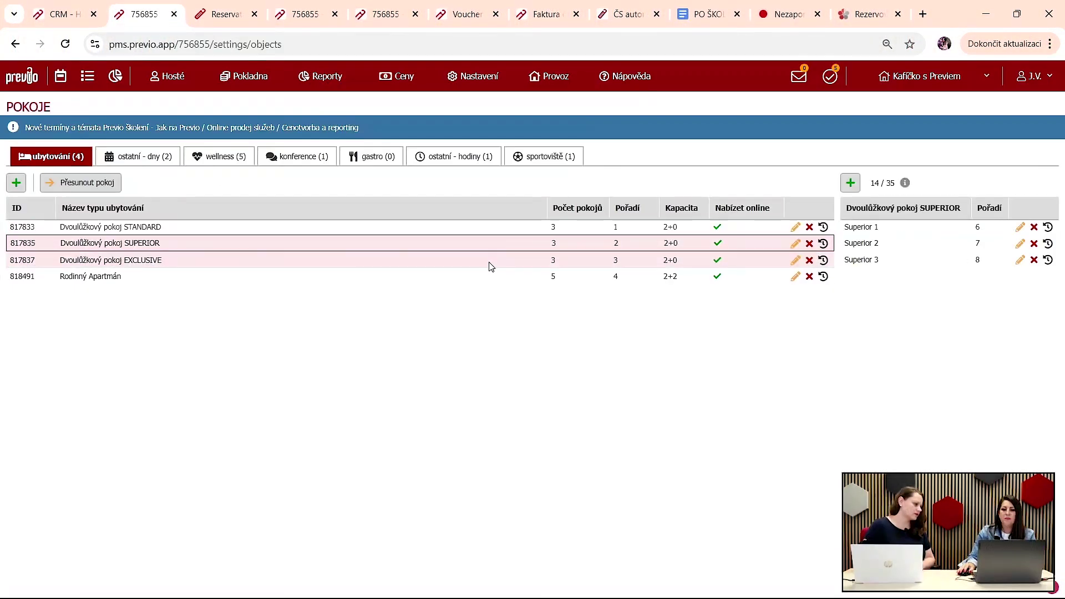
left_click(489, 260)
left_click(469, 244)
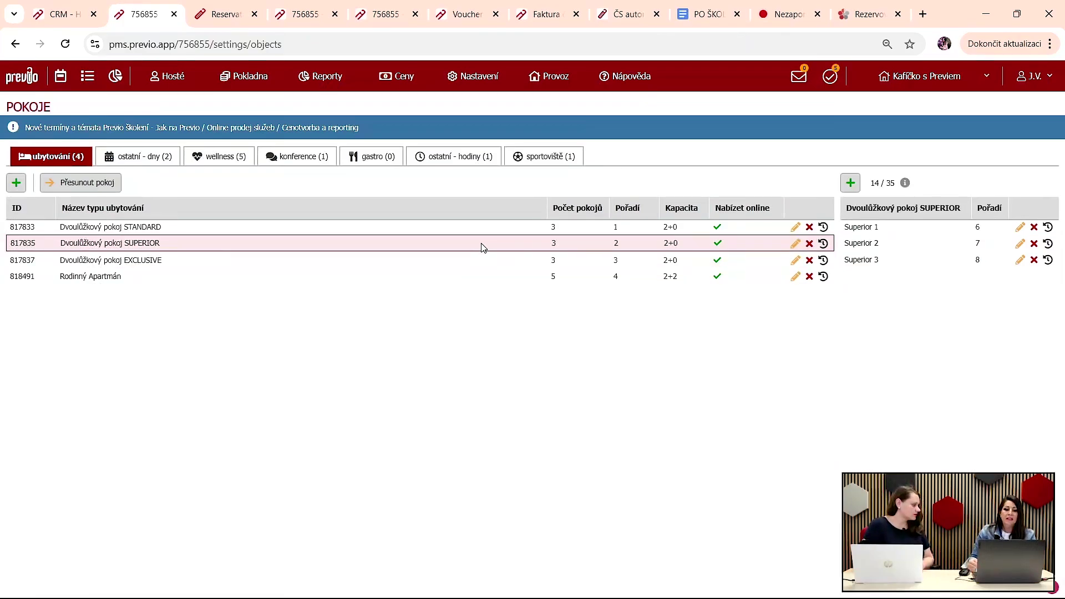
left_click(516, 227)
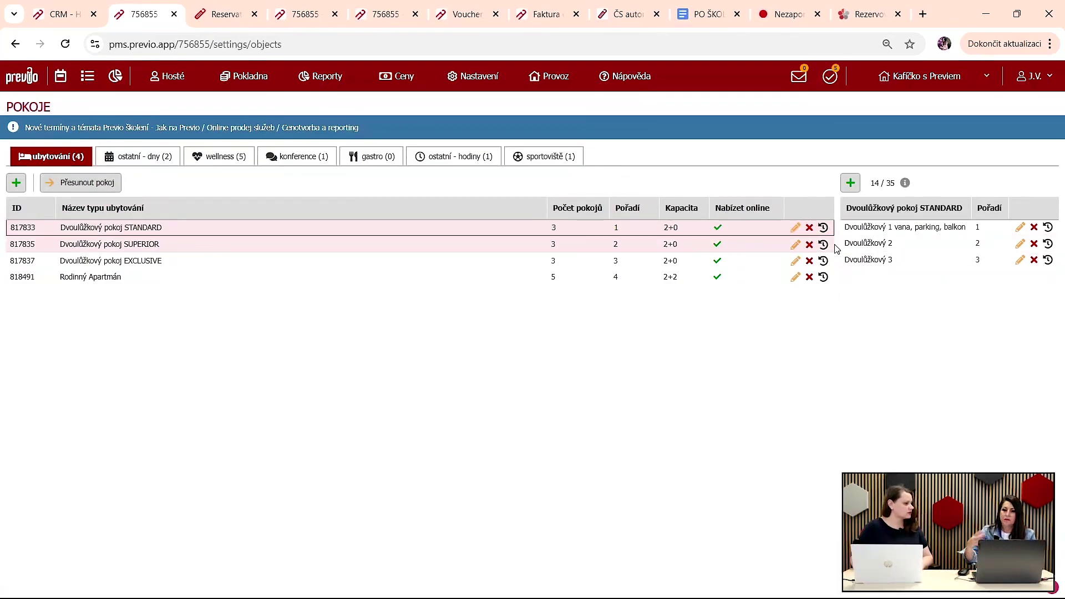
Step: Move room Dvoulůžkový 3 from the STANDARD type to Dvoulůžkový pokoj SUPERIOR
left_click(80, 182)
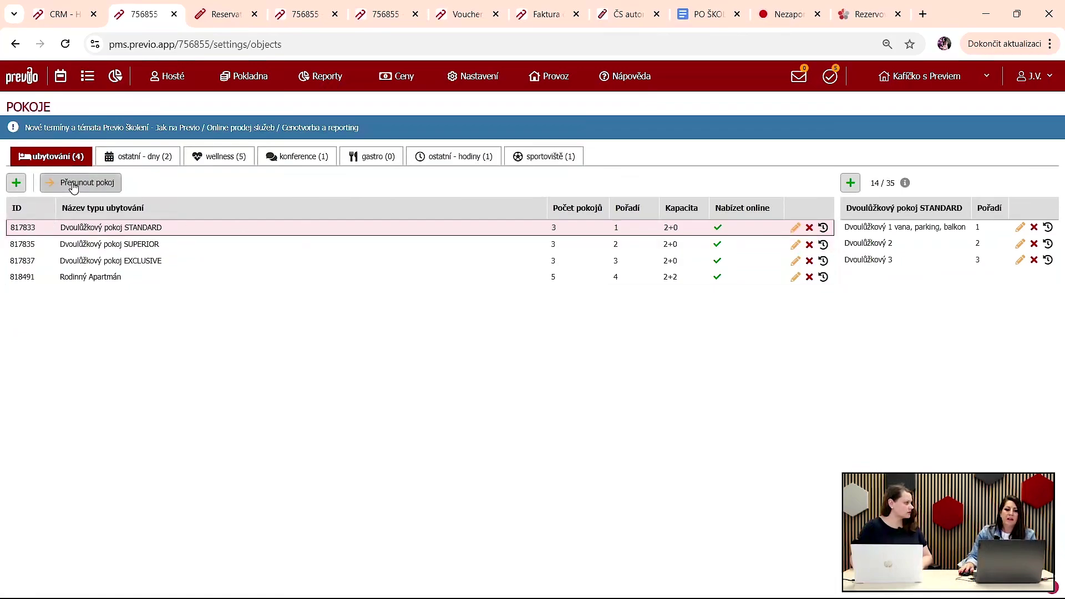
left_click(634, 314)
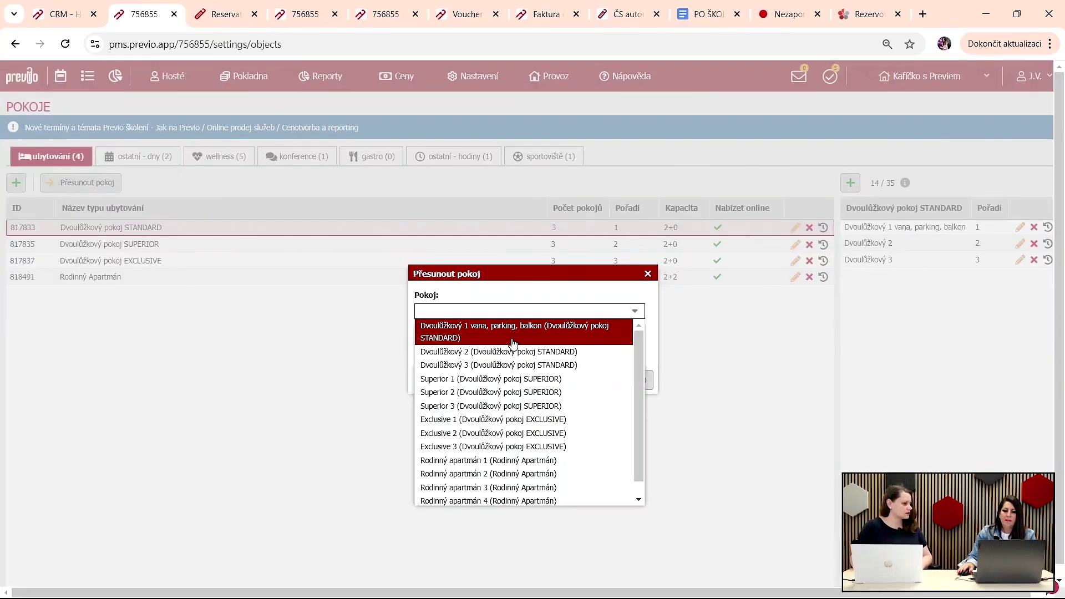
left_click(520, 365)
left_click(634, 346)
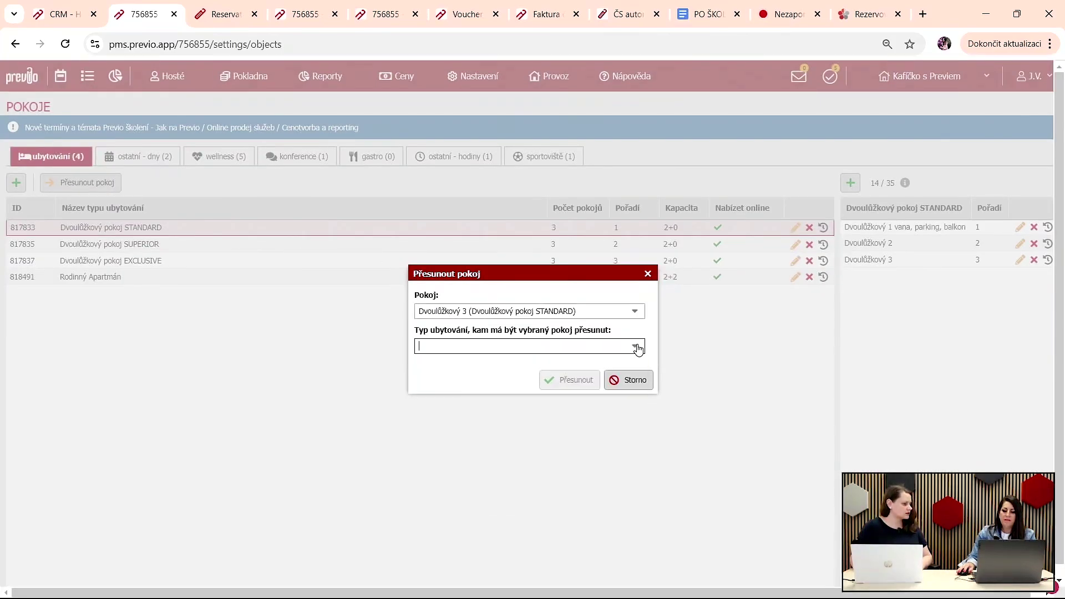
left_click(555, 365)
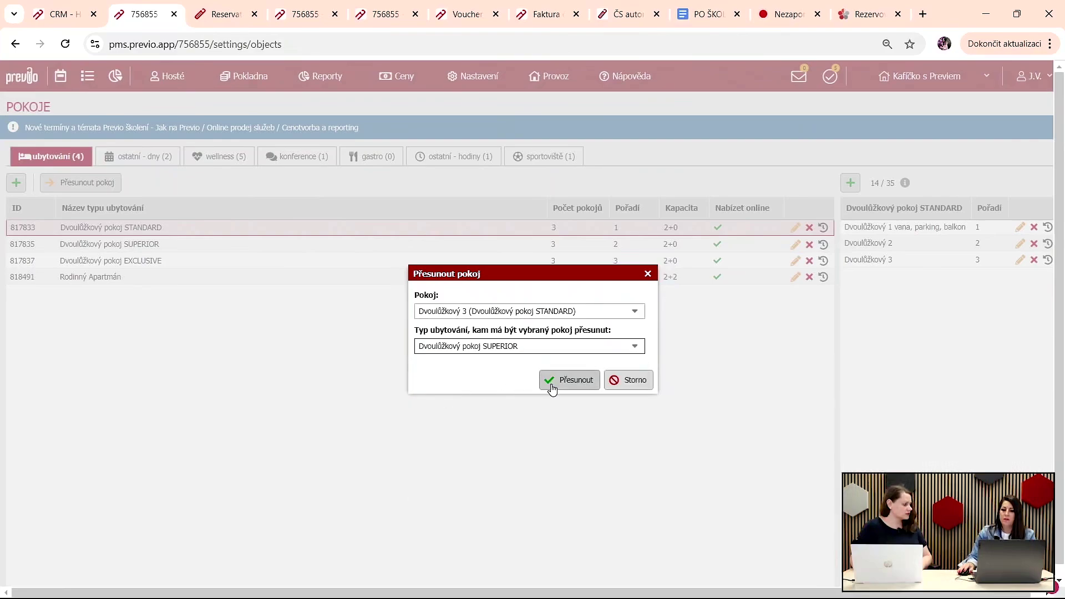
left_click(564, 383)
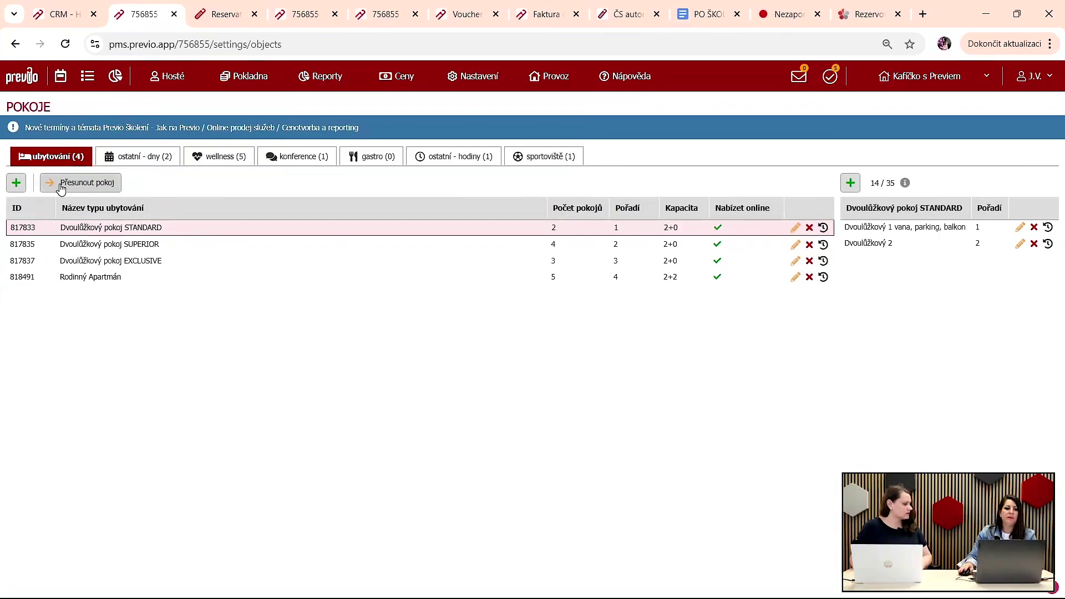
Step: Compare the rooms listed under the Dvoulůžkový pokoj SUPERIOR and STANDARD room types
left_click(211, 249)
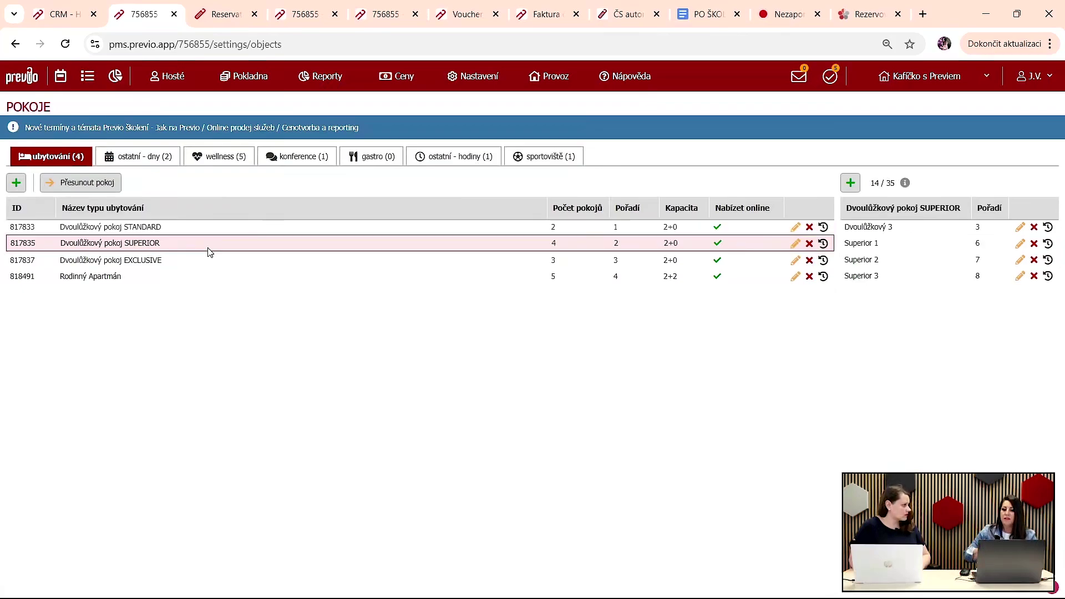
left_click(191, 227)
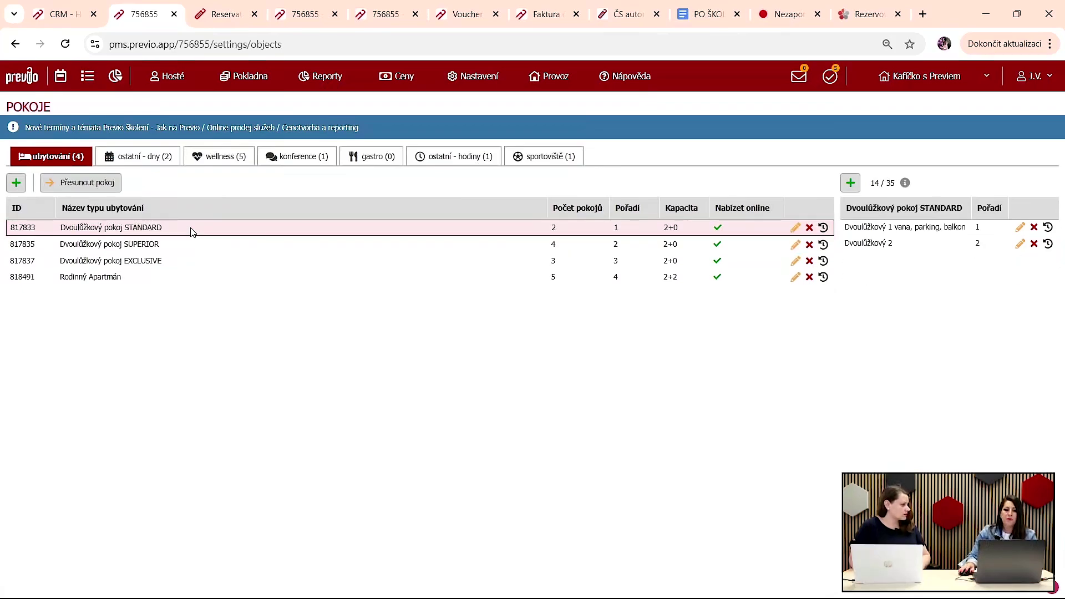
left_click(191, 244)
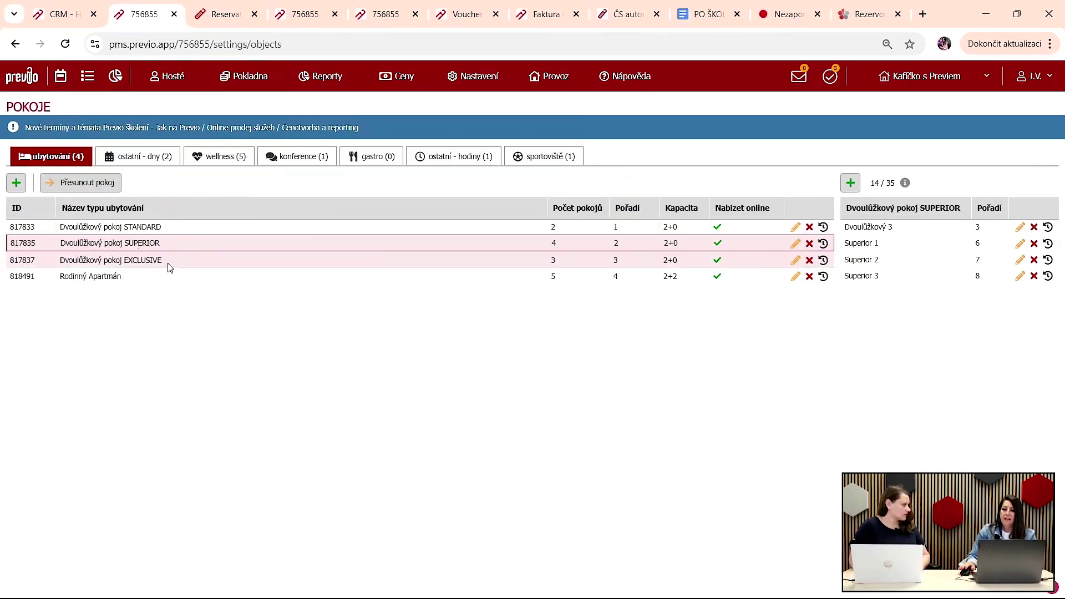
left_click(170, 227)
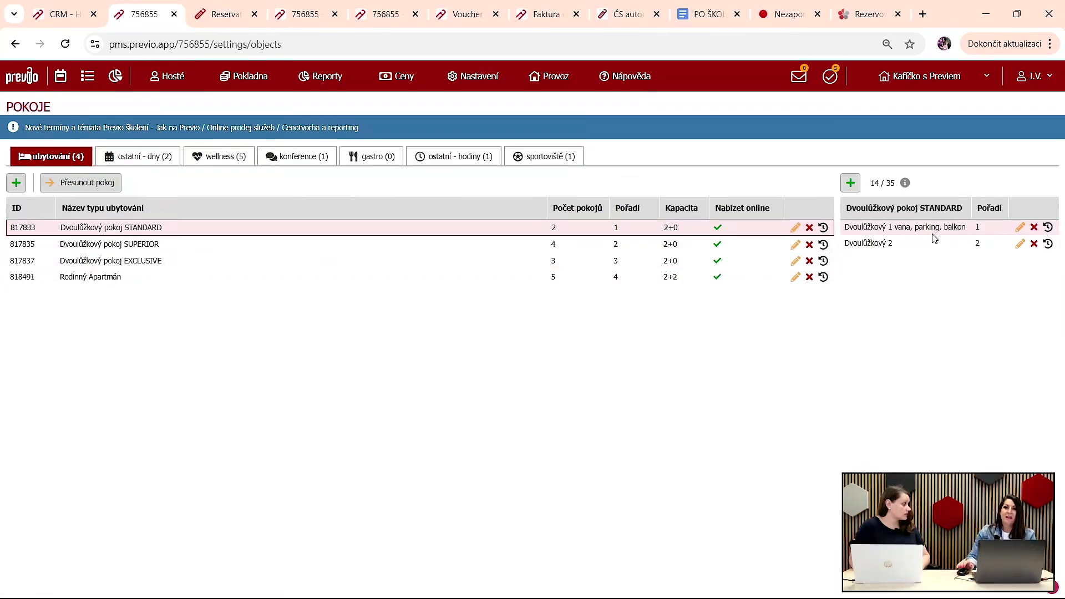
Step: Open the system settings for the hotel account (Hotelový účet) to view the account recalculation and language options
mouse_move(385, 88)
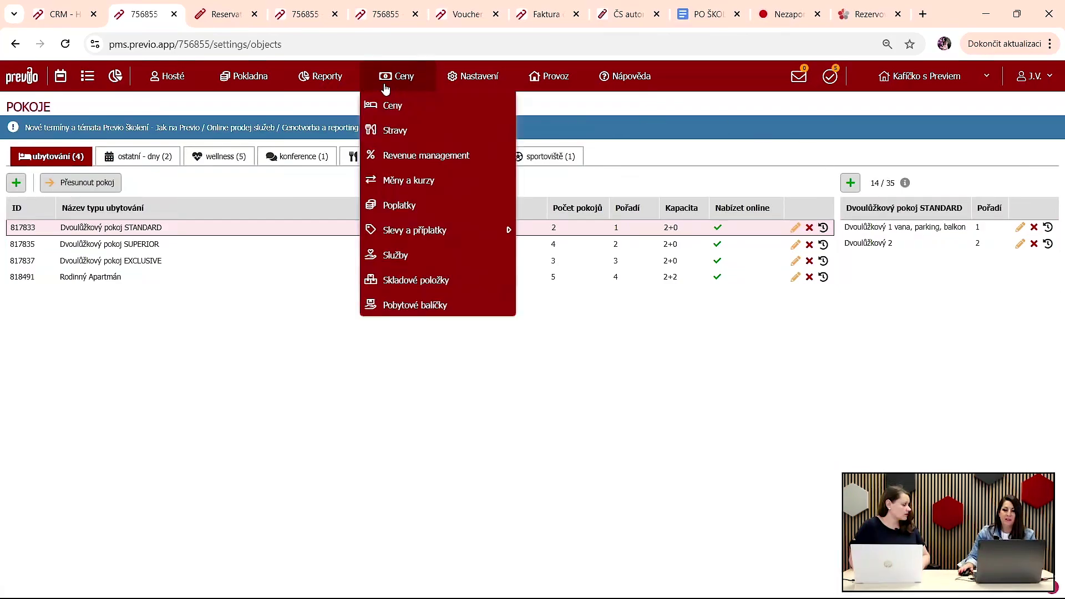
mouse_move(441, 83)
mouse_move(513, 329)
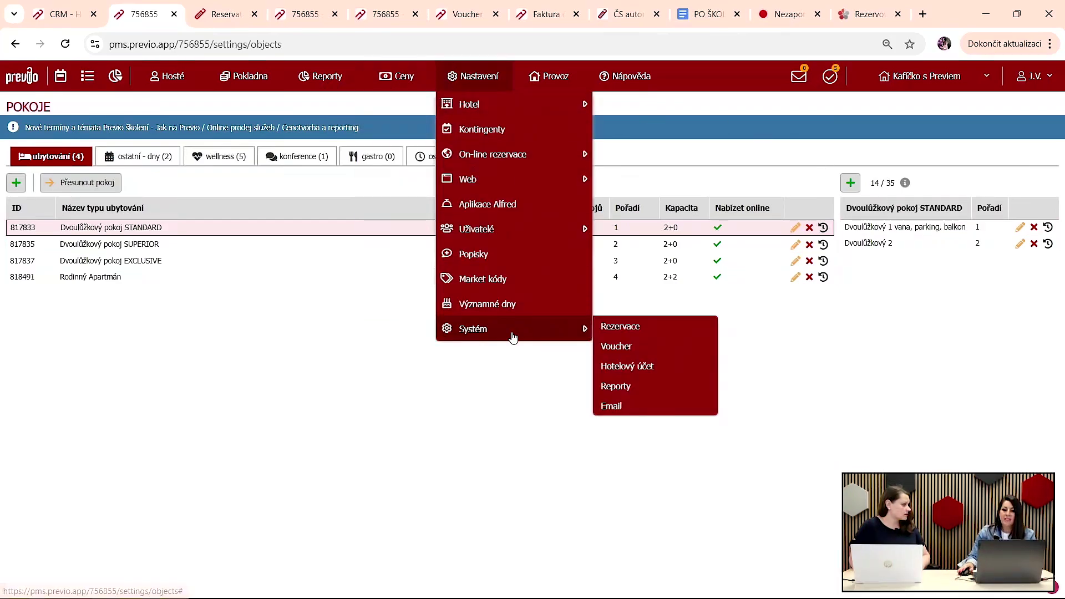
left_click(659, 370)
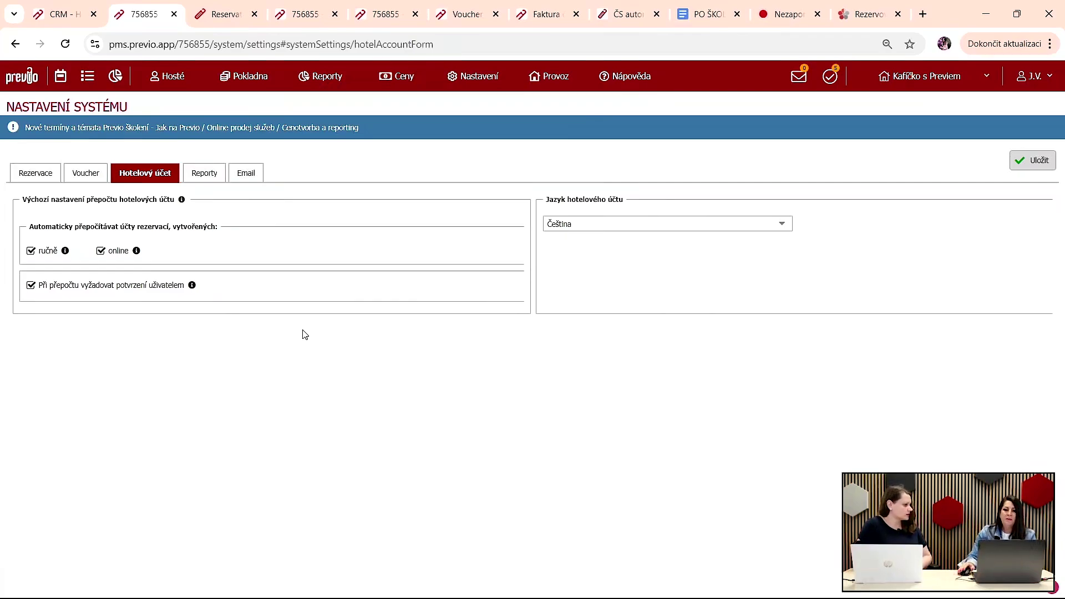
Step: In the price list settings, make the accommodation service name contain the room type name instead of the room name, and save
mouse_move(394, 78)
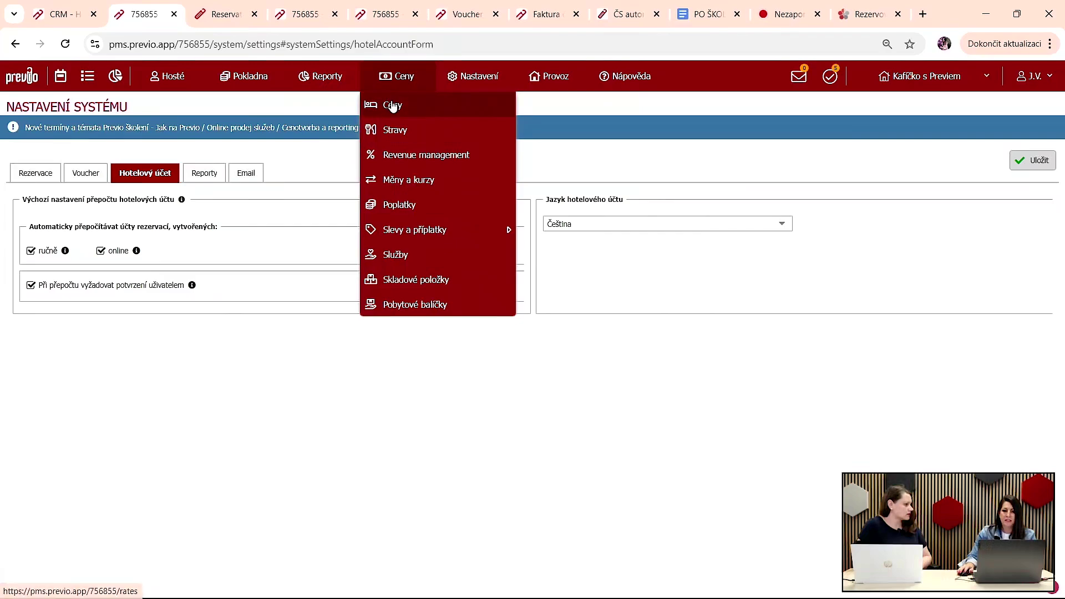
left_click(393, 105)
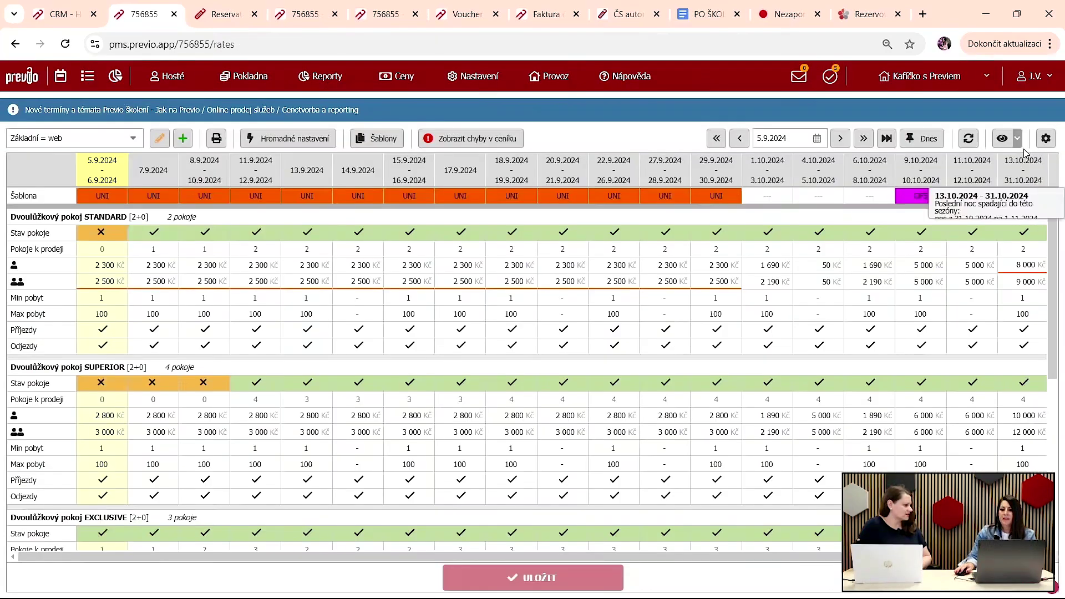
left_click(1045, 146)
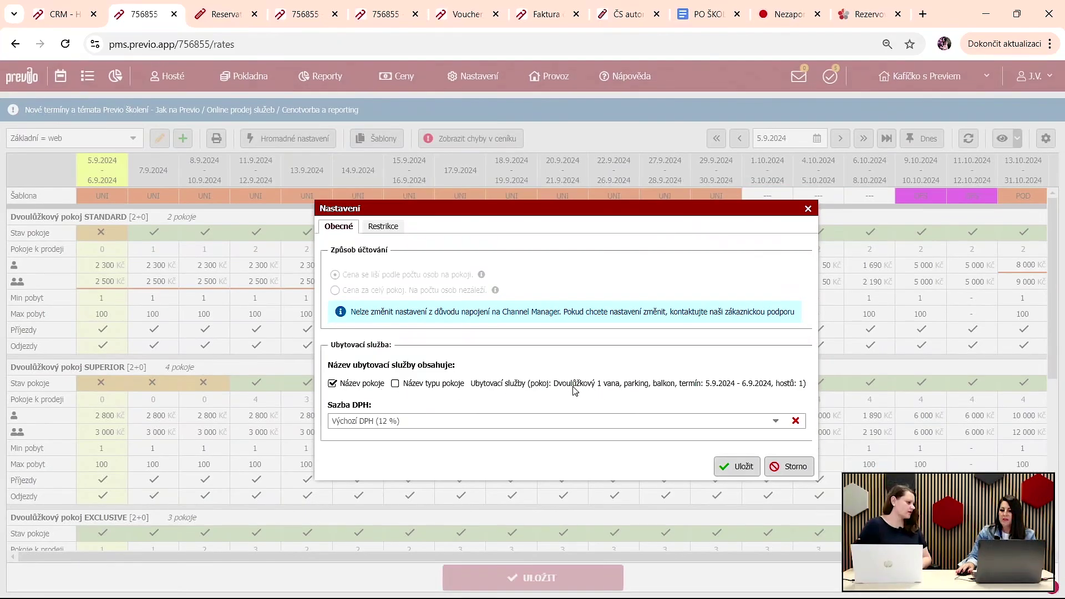
left_click(395, 384)
left_click(333, 385)
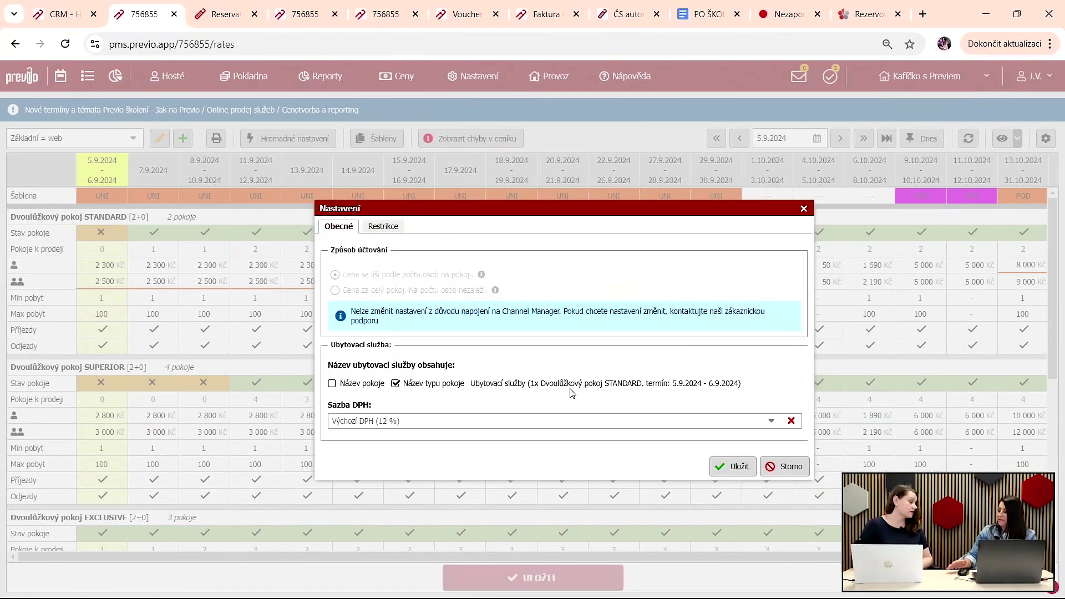
left_click(740, 467)
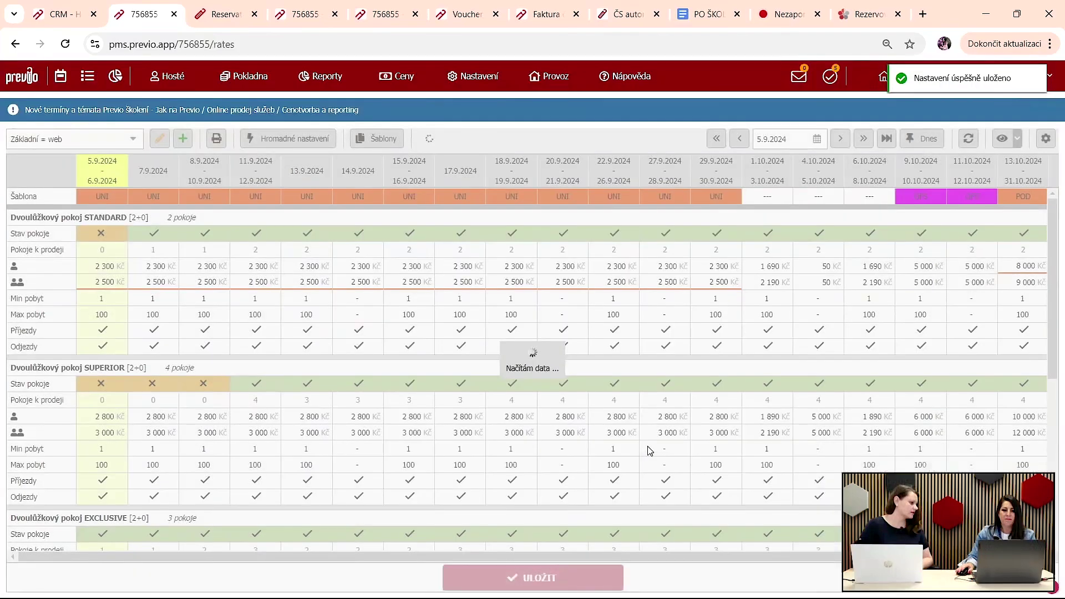
Step: Switch to the browser tab with the Přehled report and open the system's Voucher settings there
left_click(302, 13)
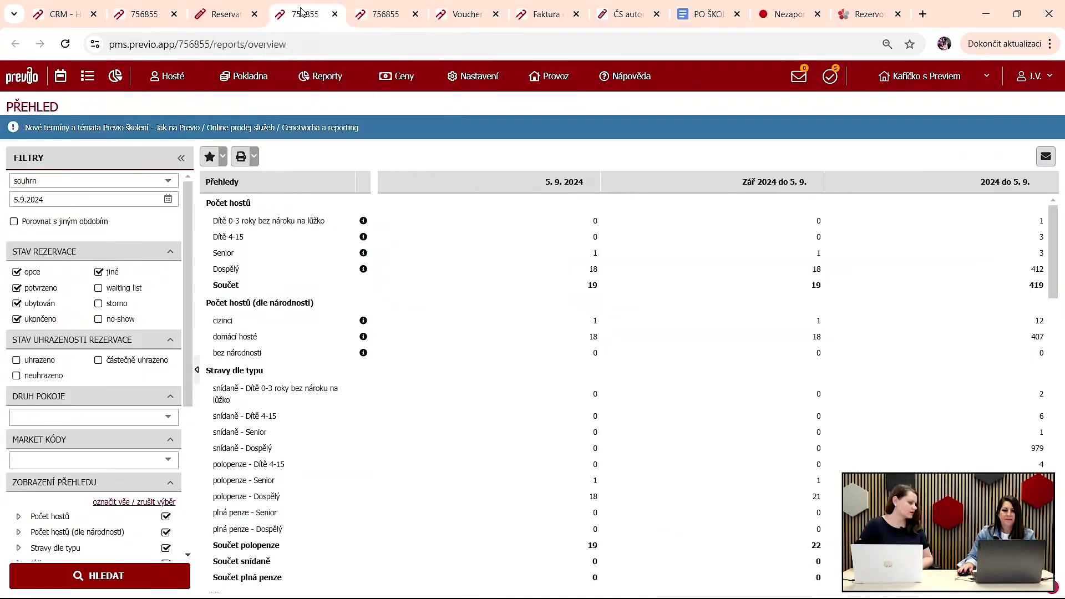
mouse_move(465, 78)
mouse_move(471, 114)
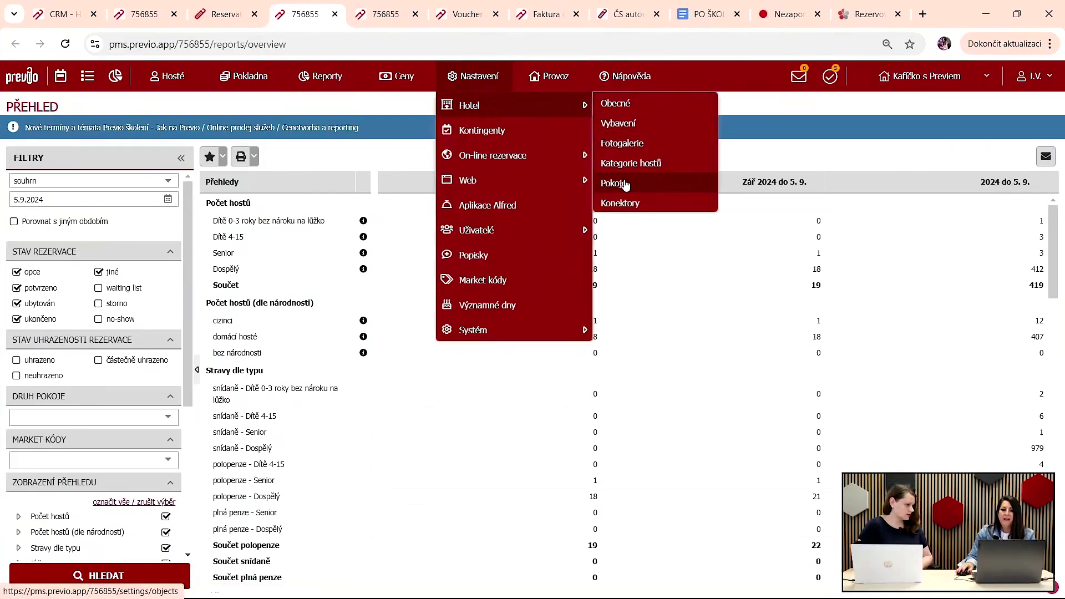
left_click(491, 86)
left_click(491, 86)
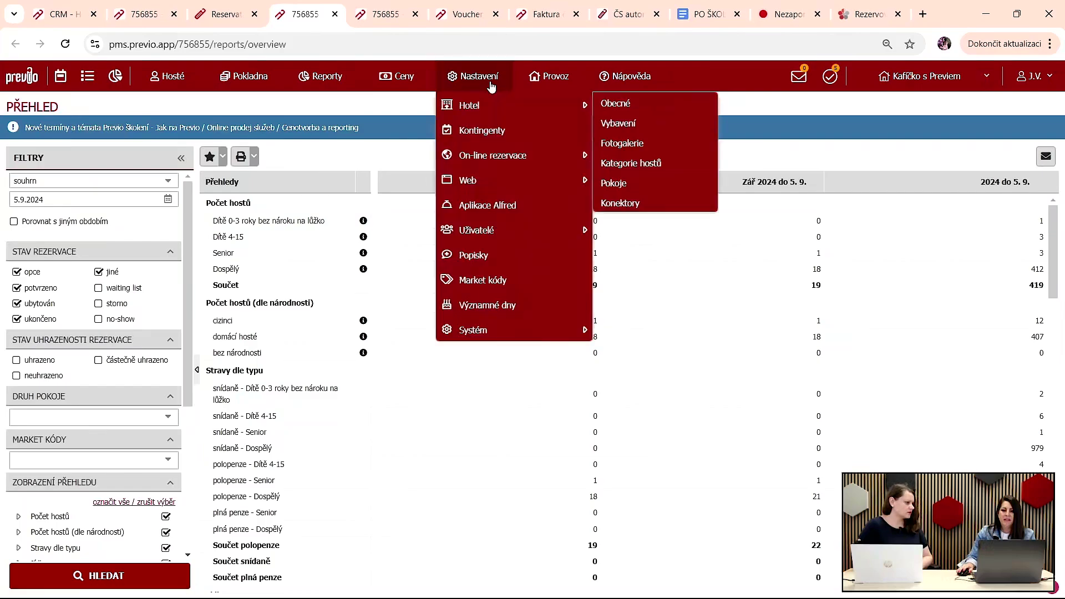
mouse_move(517, 332)
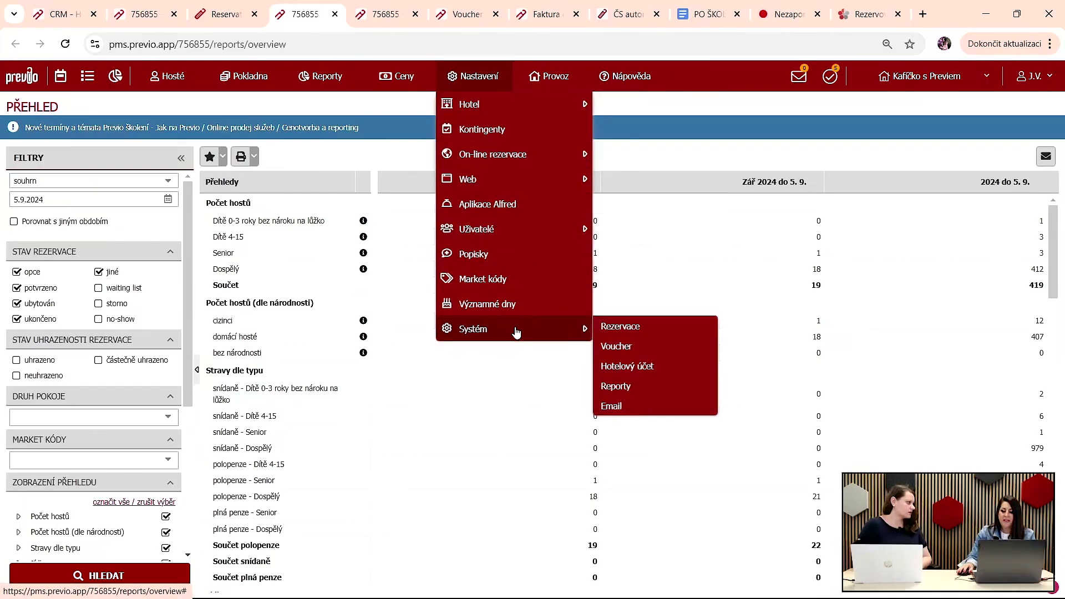
left_click(625, 345)
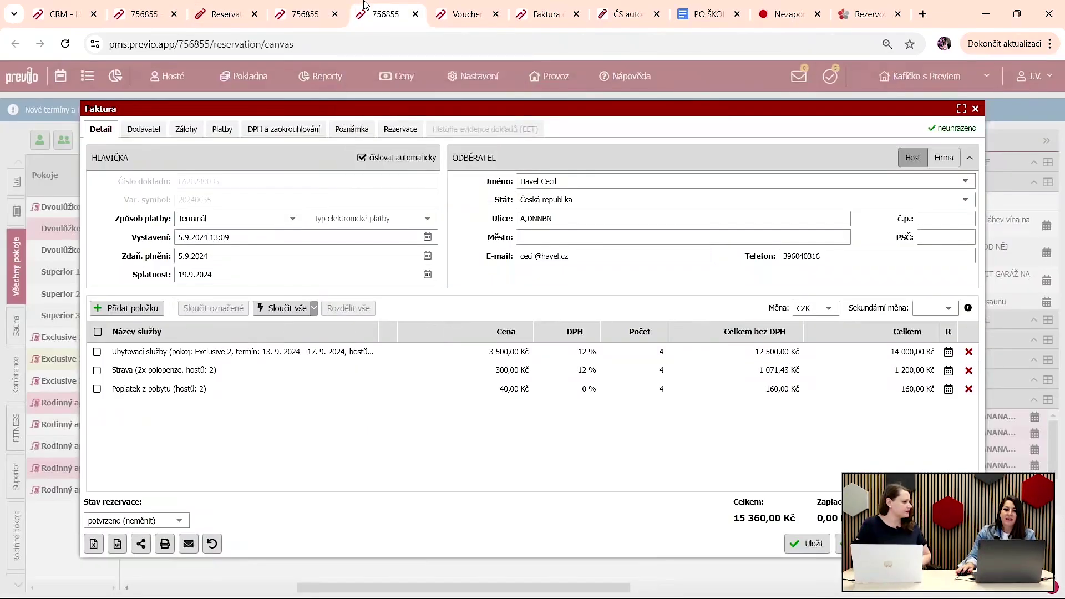
Step: Close the open invoice in the reservation, return to the reservation detail and prepare the accommodation voucher e-mail for sending
left_click(365, 5)
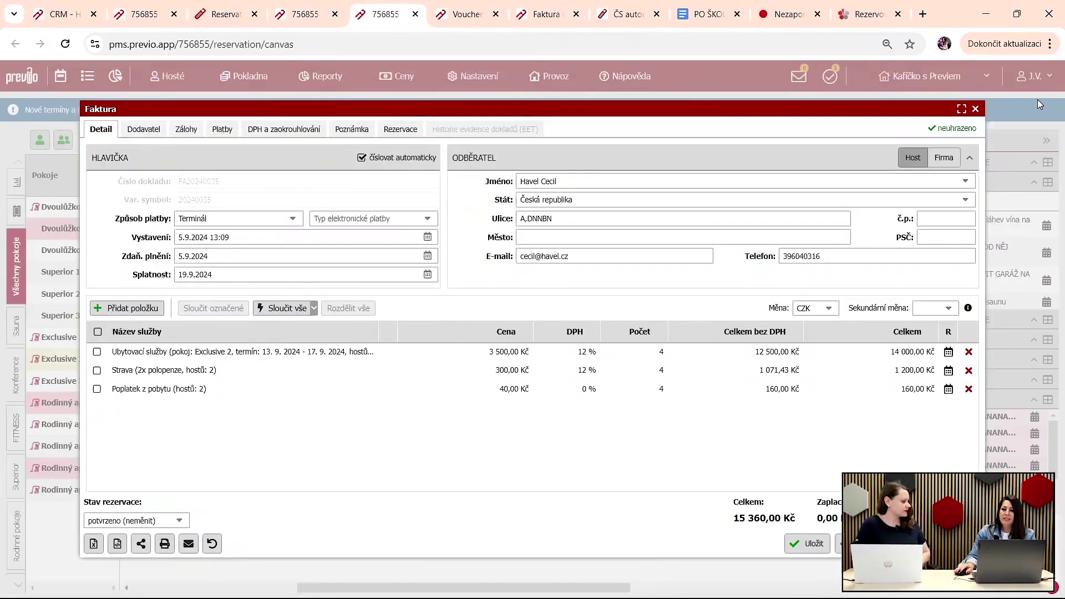
left_click(975, 109)
left_click(554, 354)
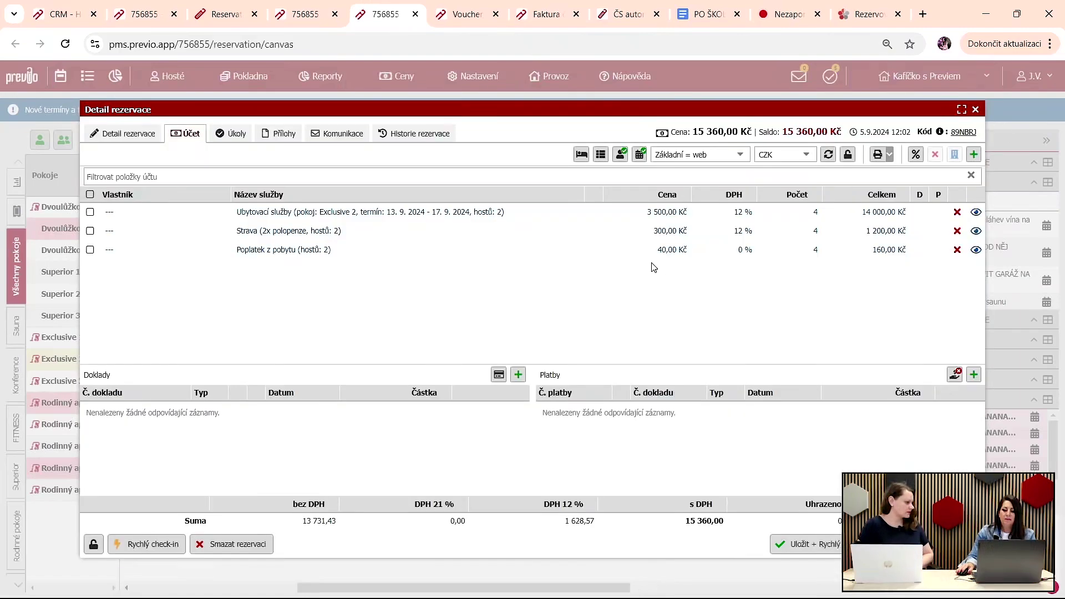
left_click(123, 135)
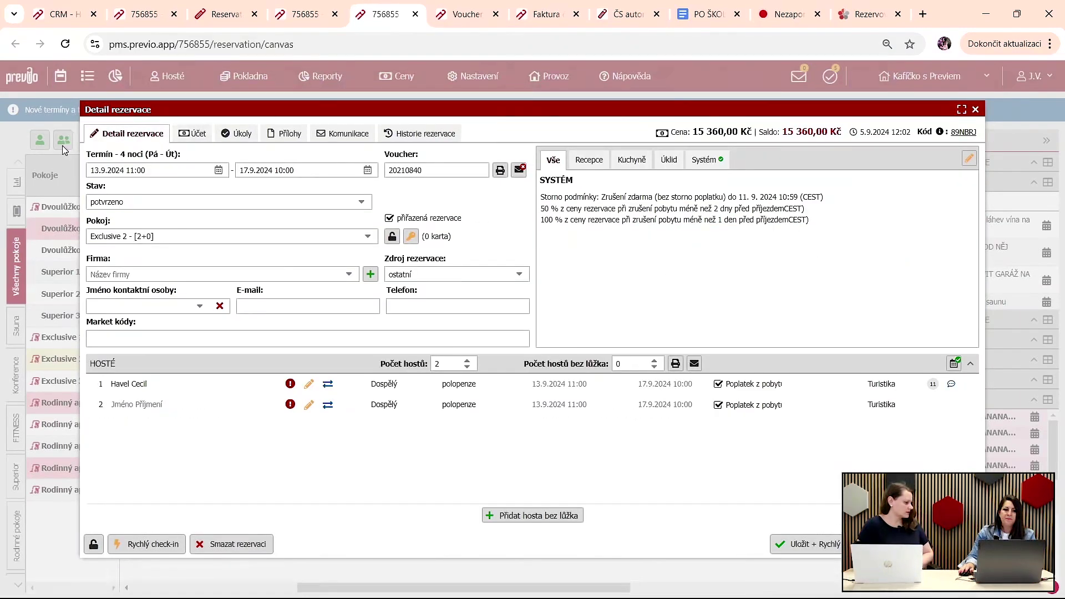
left_click(520, 177)
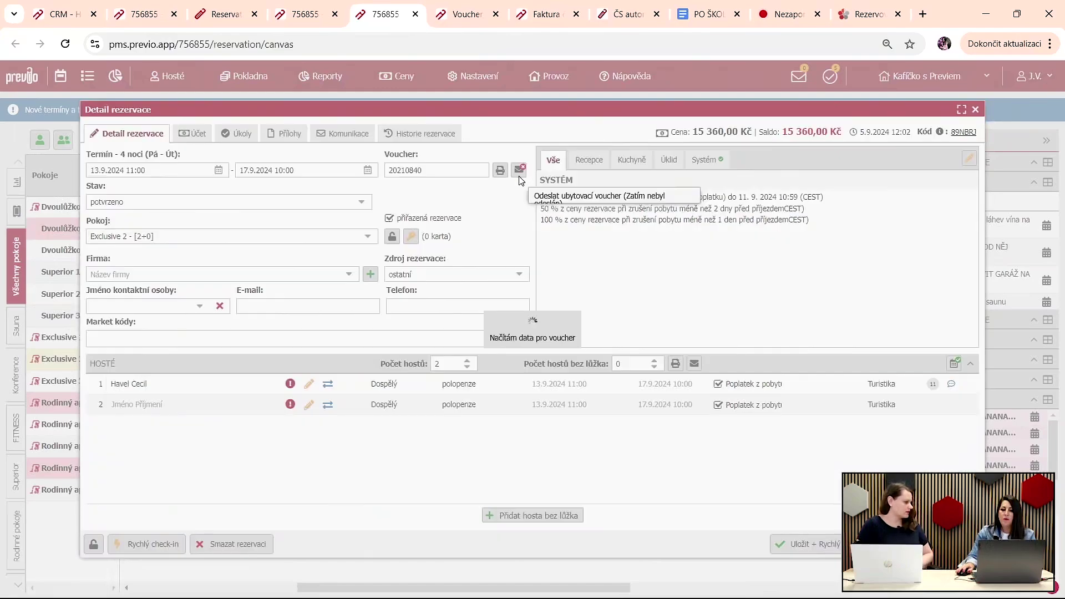
left_click(695, 467)
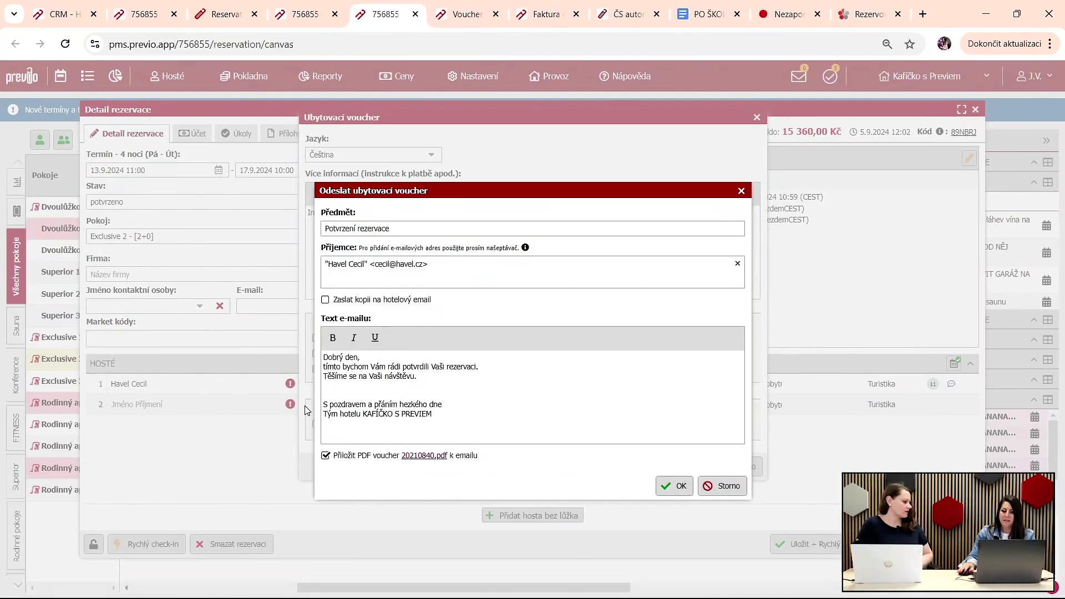
Step: Return to the voucher settings, view the language versions of the e-mail subject and save them
left_click(284, 8)
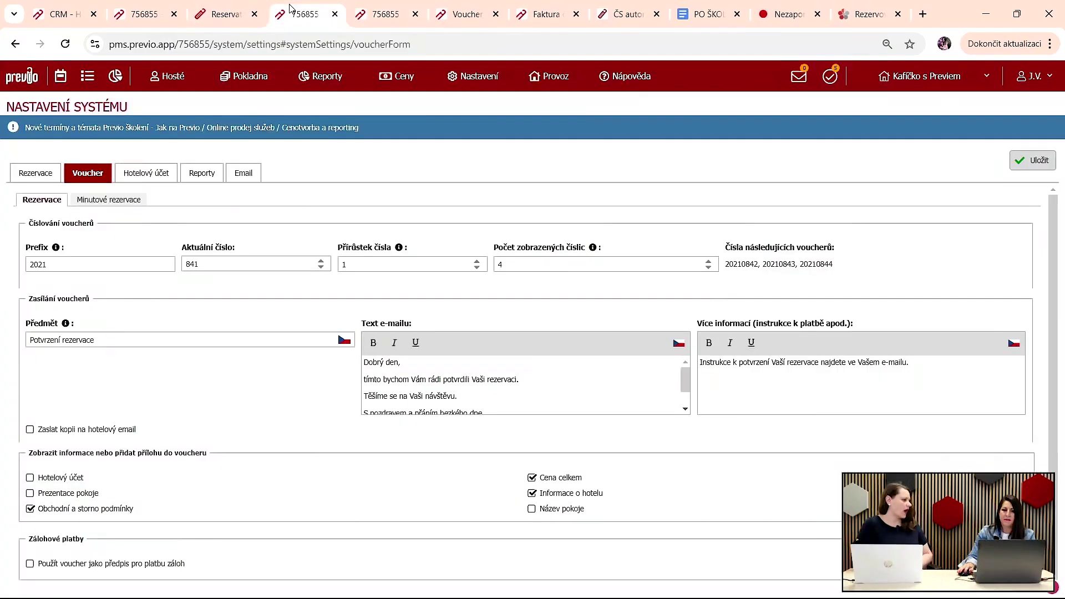
left_click(491, 79)
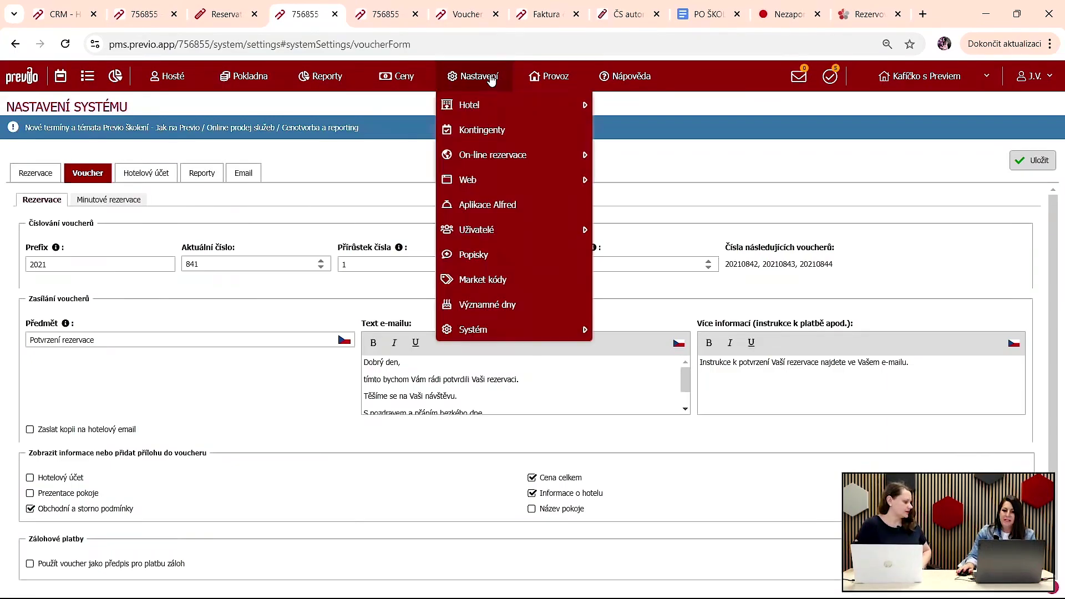
mouse_move(512, 338)
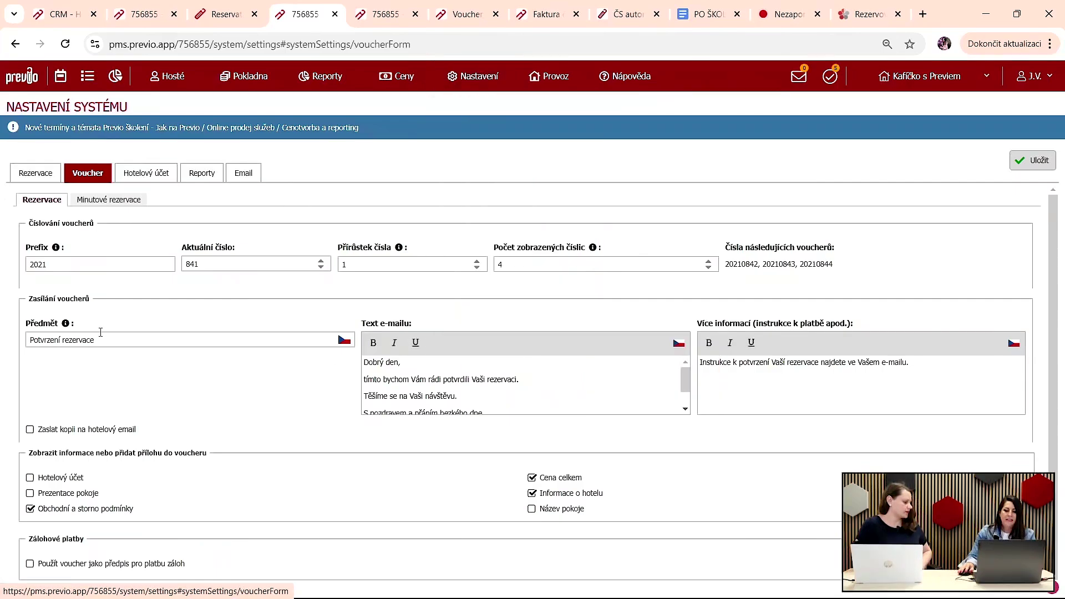
left_click(344, 344)
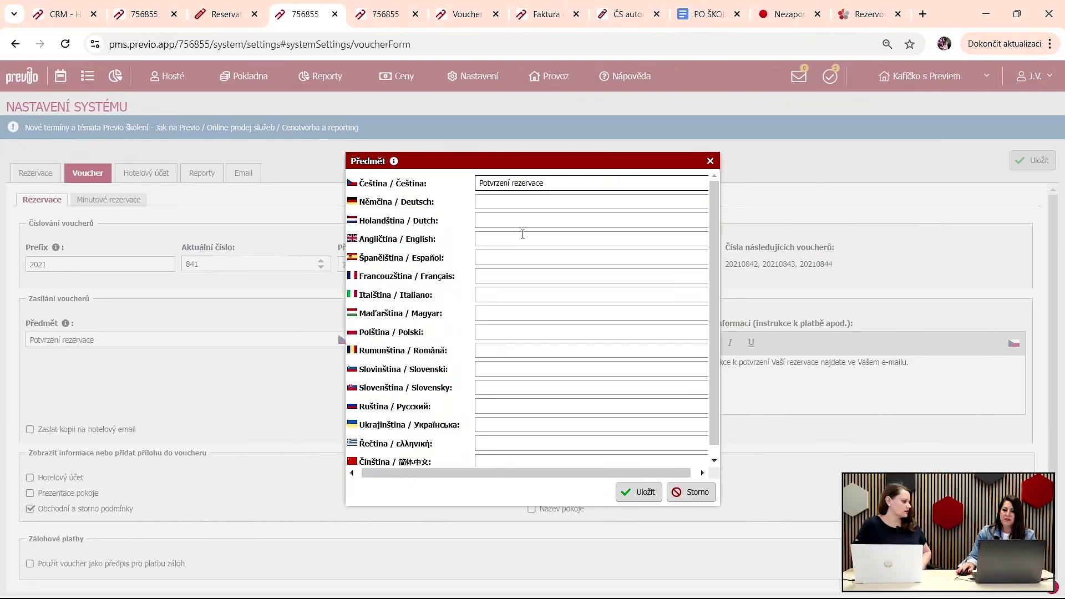
left_click(633, 492)
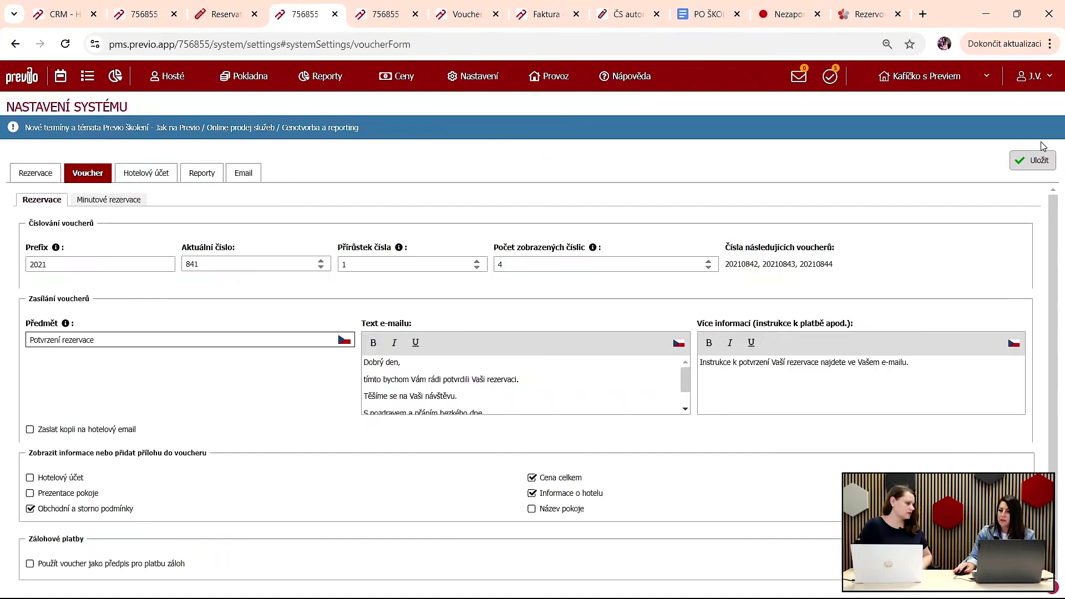
Step: View the English and Spanish versions of the voucher e-mail text, then save the text and the voucher settings
left_click(678, 342)
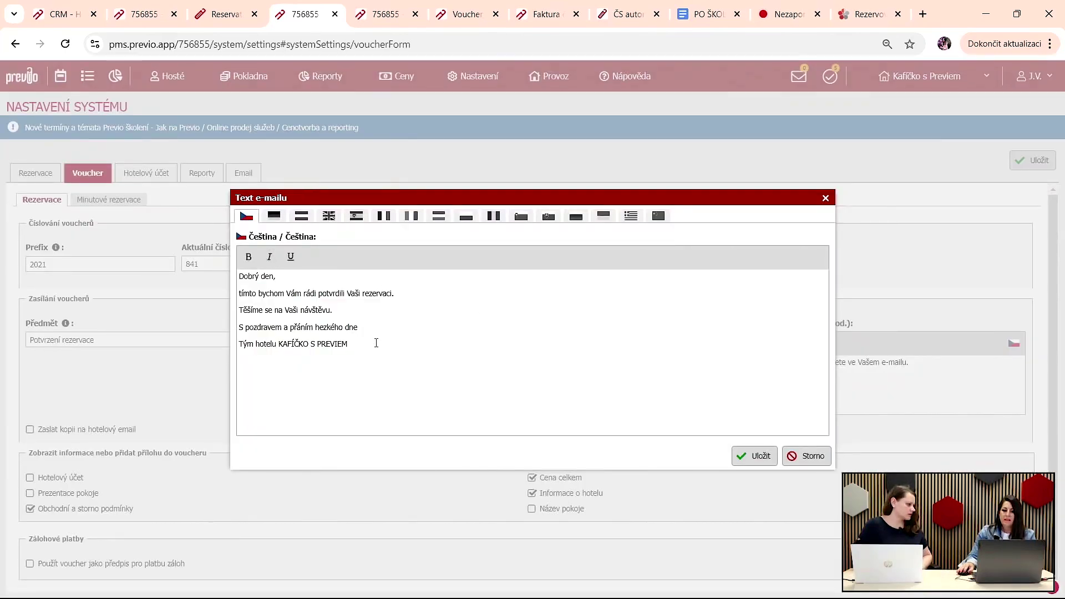
left_click(329, 216)
left_click(357, 216)
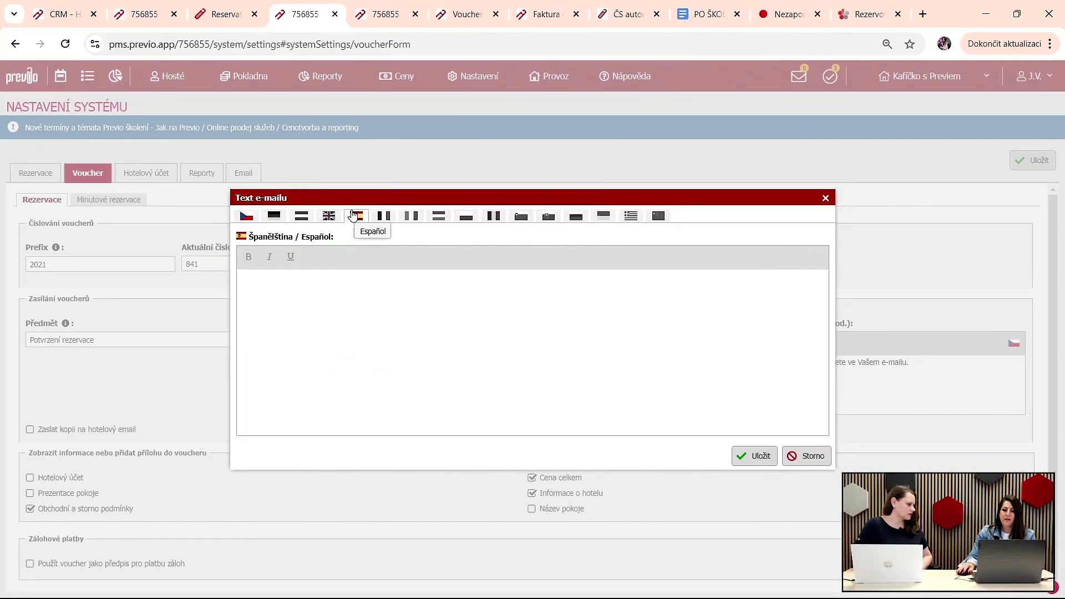
left_click(754, 455)
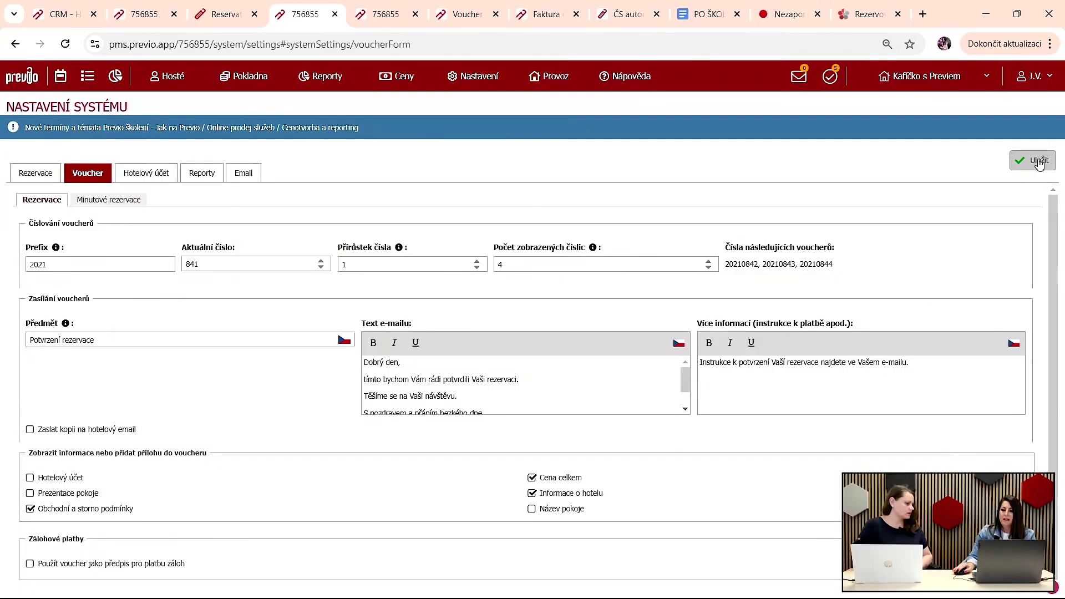
left_click(1038, 161)
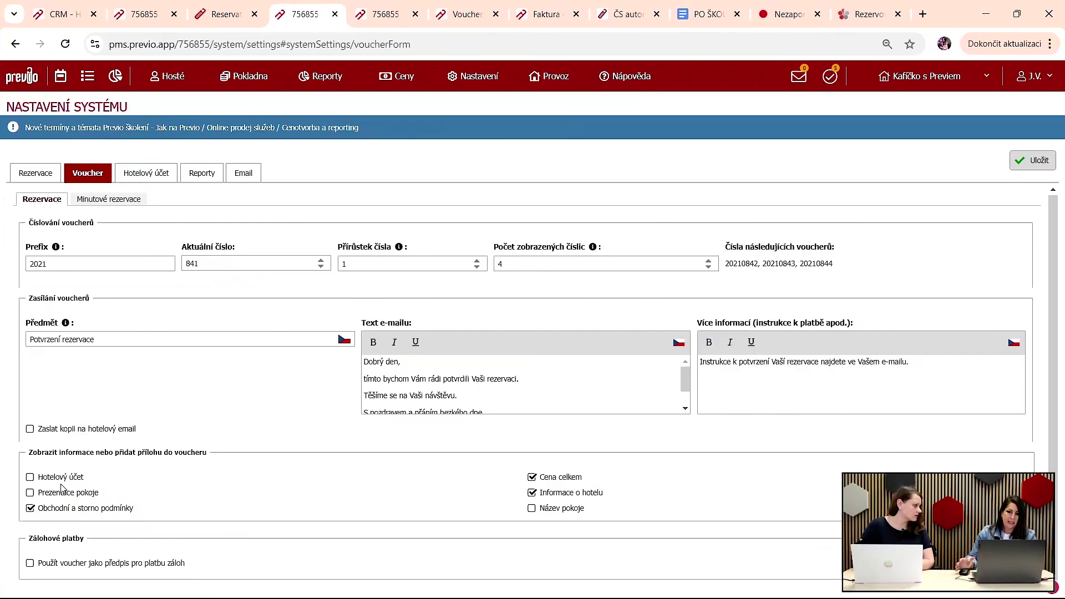
left_click(1033, 160)
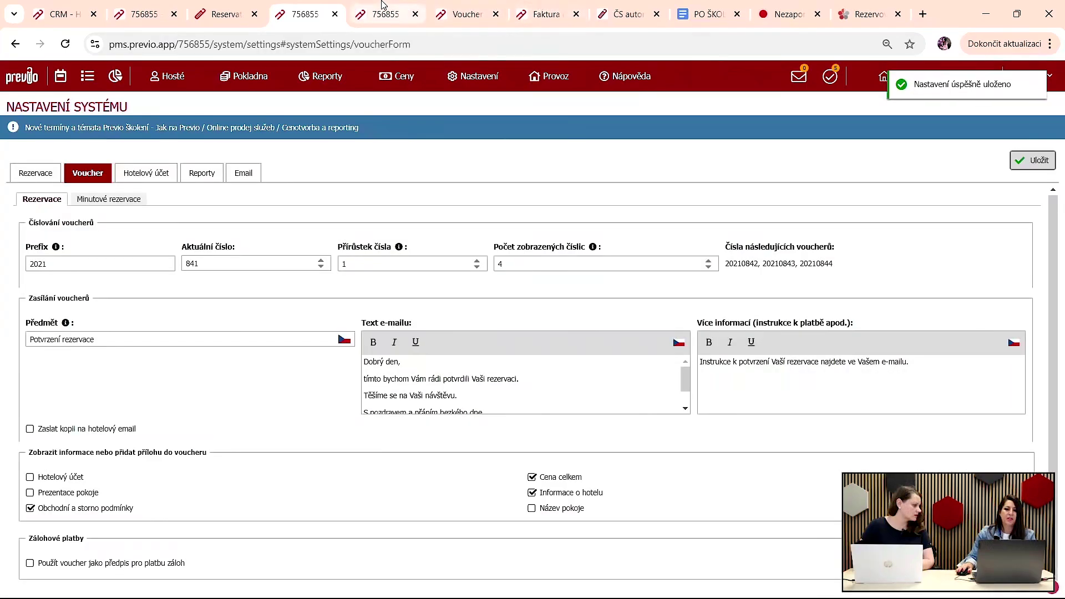
Step: Back in the reservation, close the voucher e-mail form and include Hotelový účet in the accommodation voucher
left_click(382, 4)
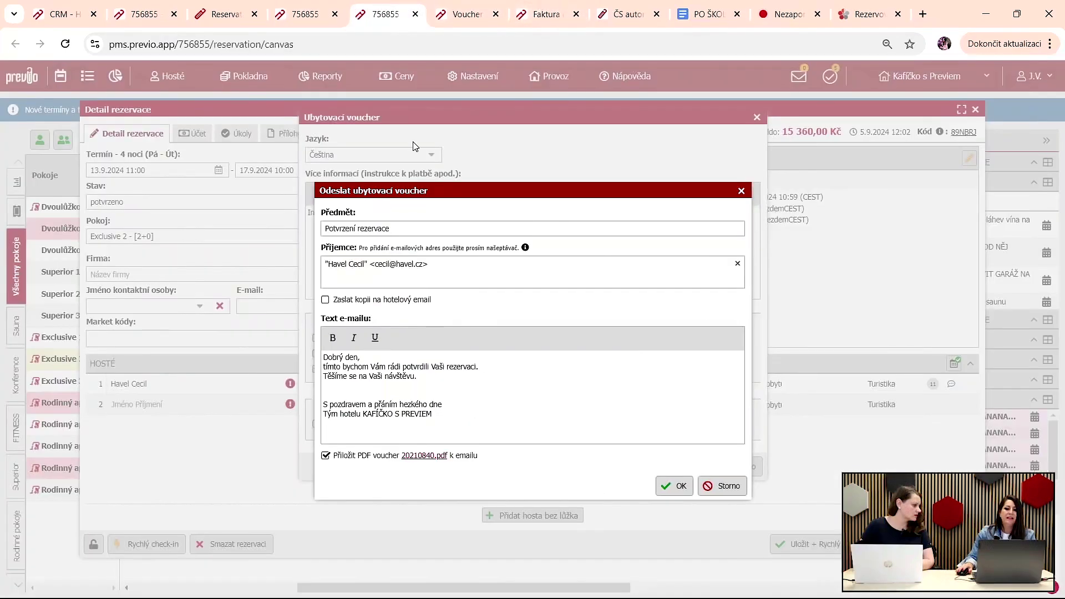
left_click(741, 192)
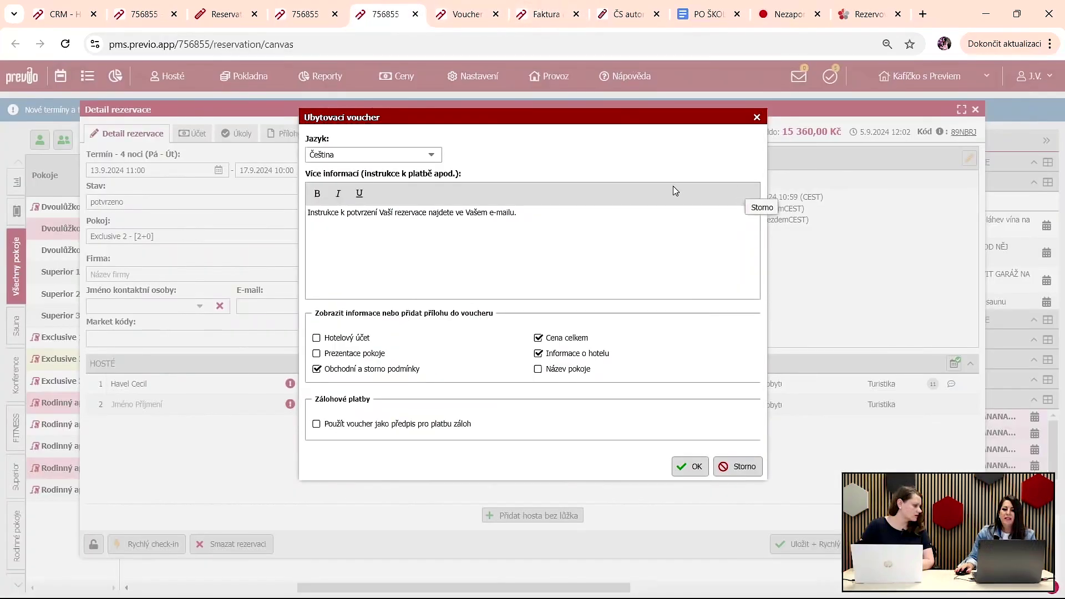
left_click(339, 338)
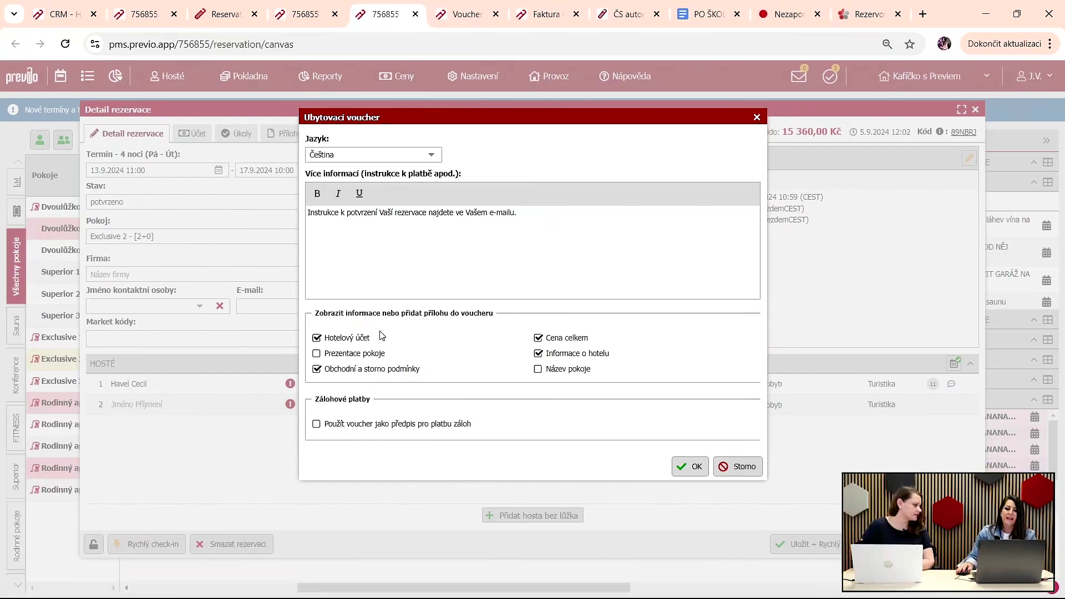
Step: Include Prezentace pokoje in the accommodation voucher and leave out Hotelový účet
left_click(347, 340)
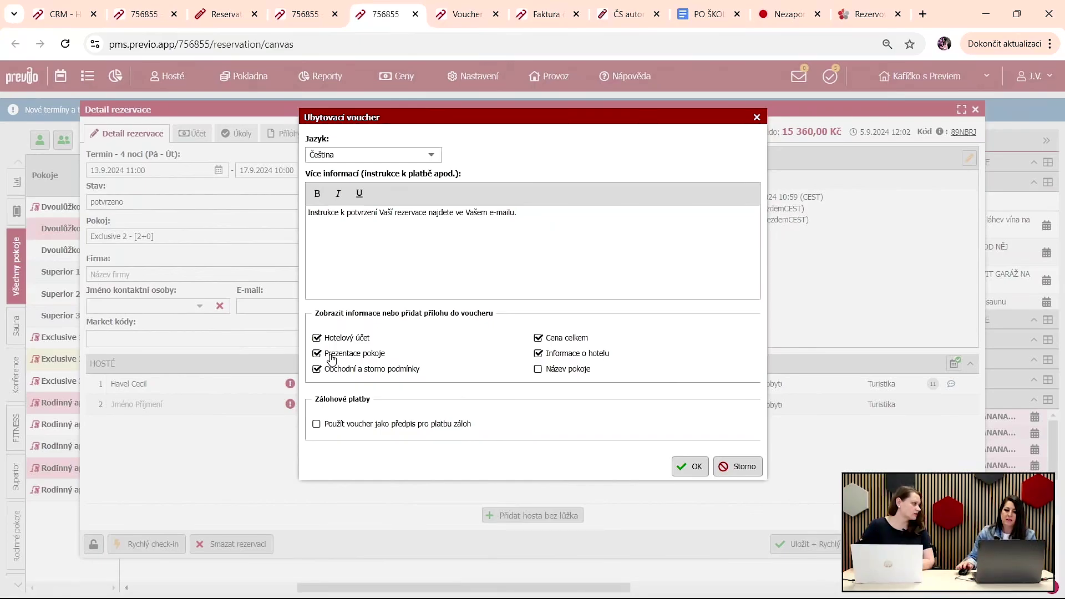
left_click(332, 357)
left_click(336, 338)
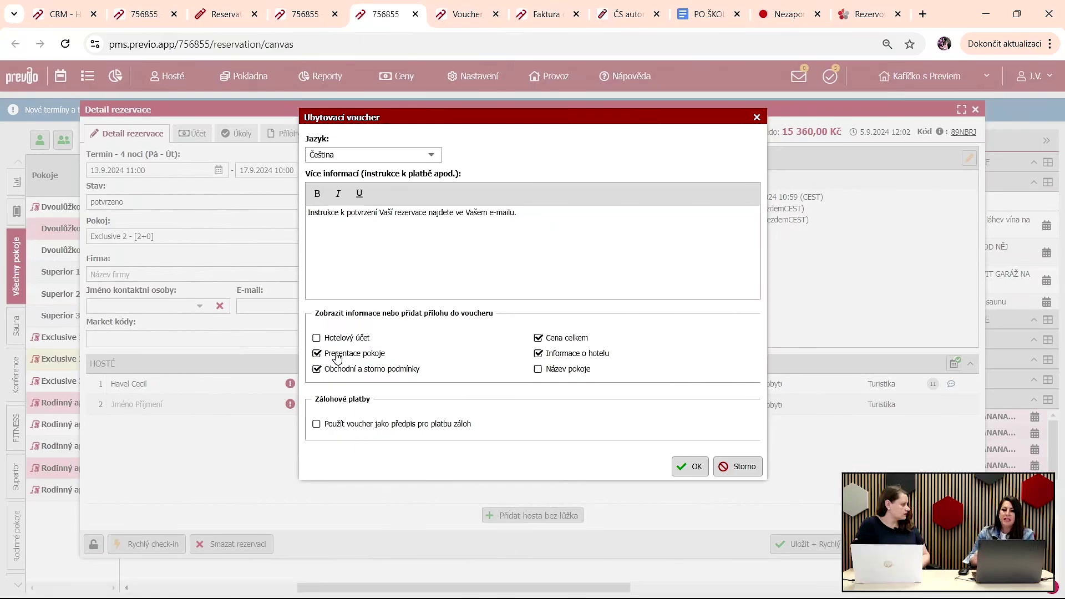
Step: In the voucher settings, enable Použít voucher jako předpis pro platbu záloh and view the two deposit payment settings
left_click(304, 14)
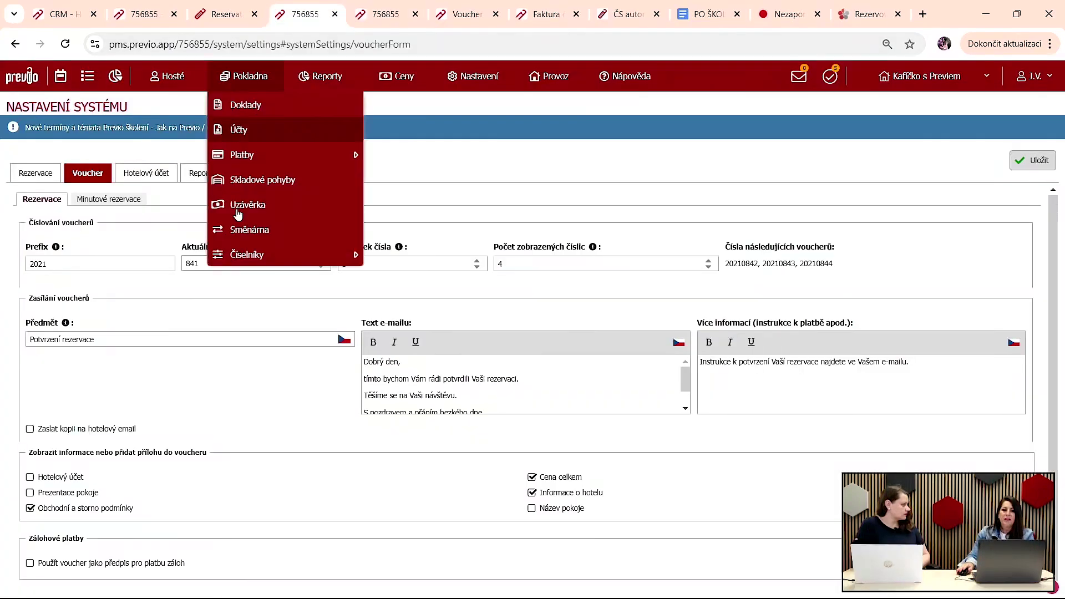
mouse_move(244, 258)
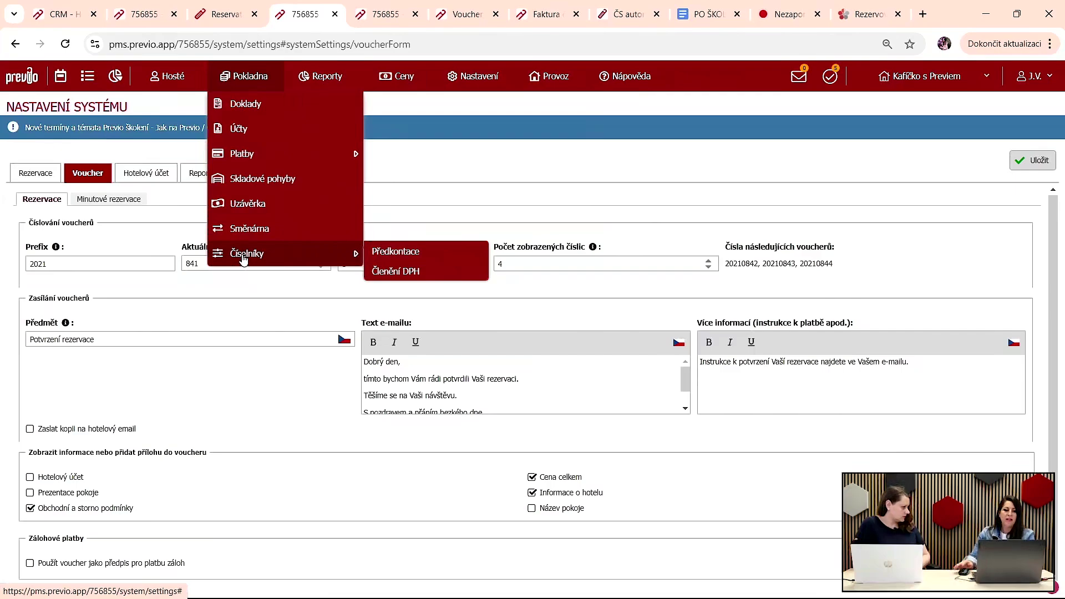
left_click(130, 563)
scroll(378, 421, "down", 1)
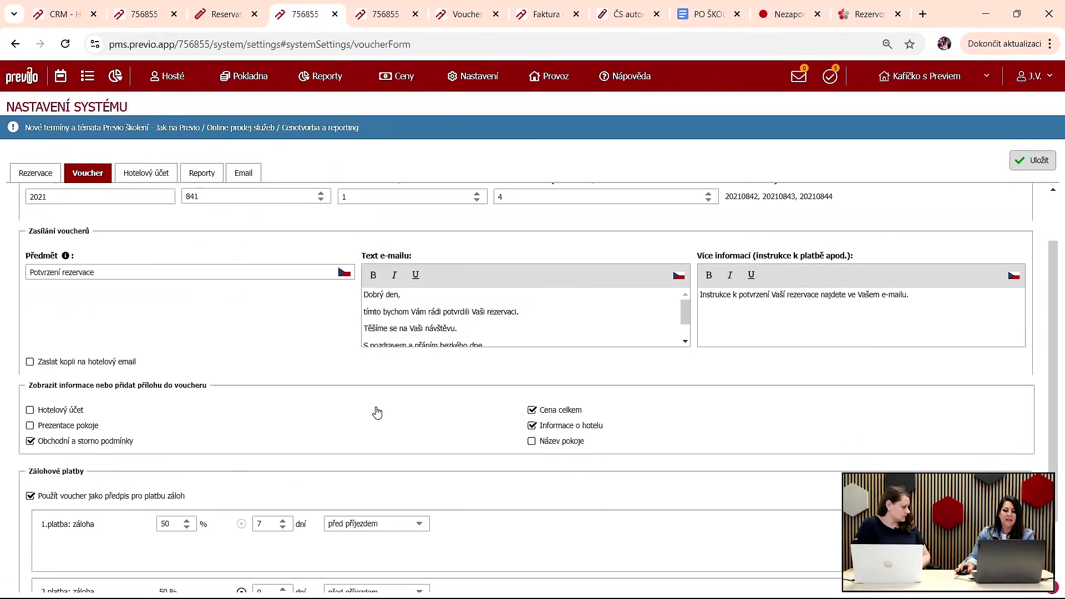
scroll(377, 412, "down", 1)
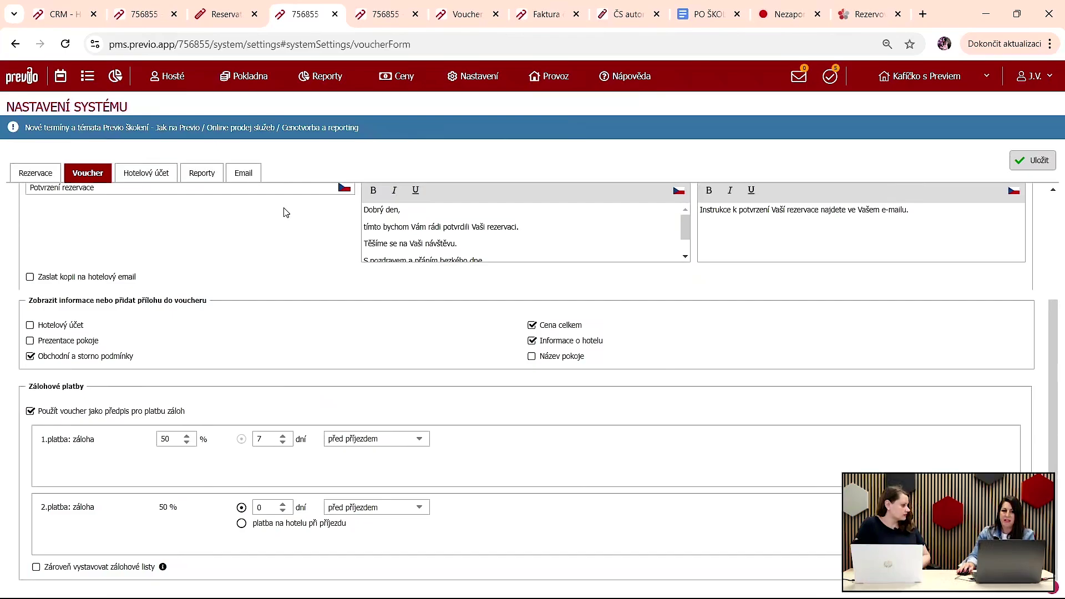
Step: In the reservation's voucher, enable its use as a deposit payment request, with a 50 % first payment due 10.9.2024
left_click(384, 14)
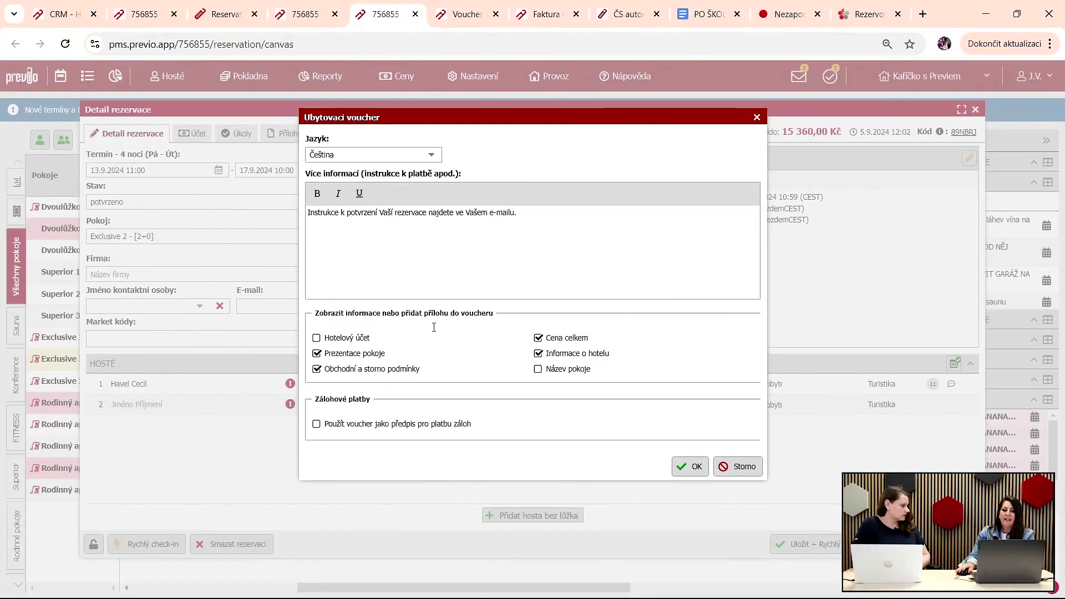
left_click(390, 425)
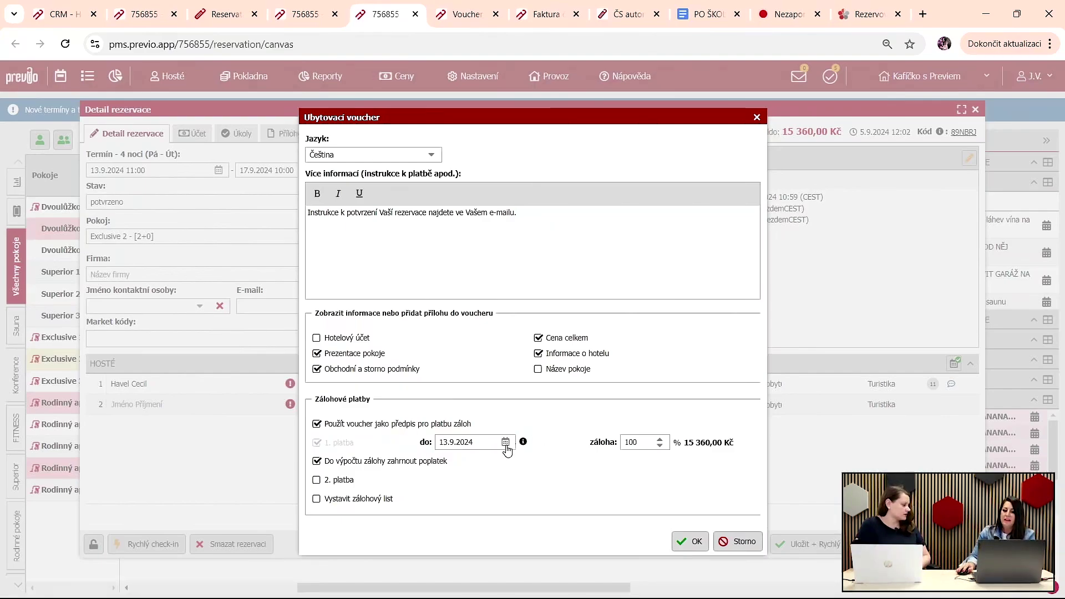
left_click(506, 444)
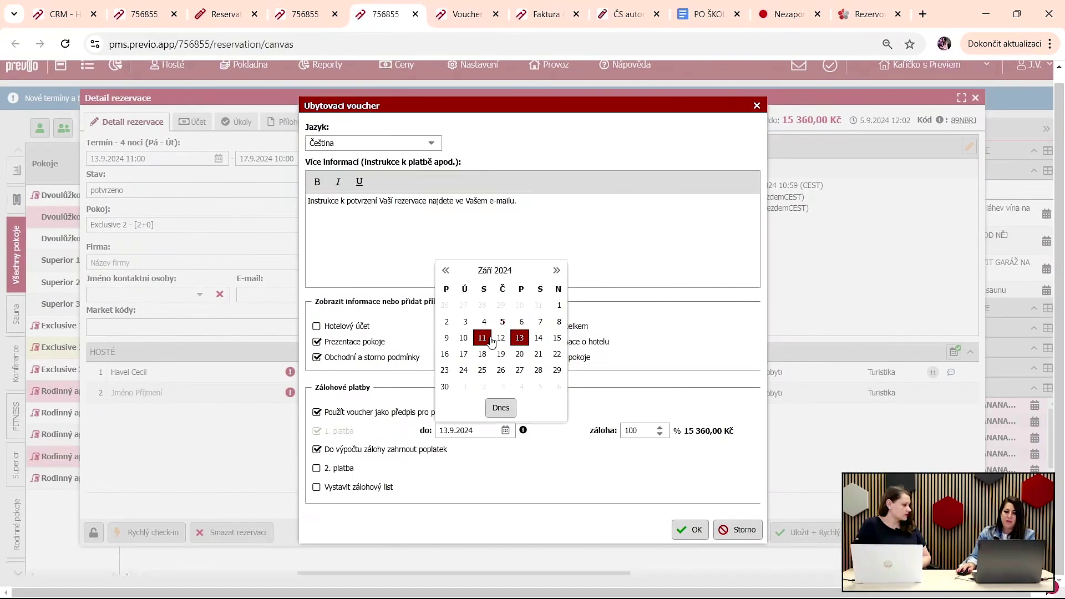
left_click(464, 338)
double_click(640, 432)
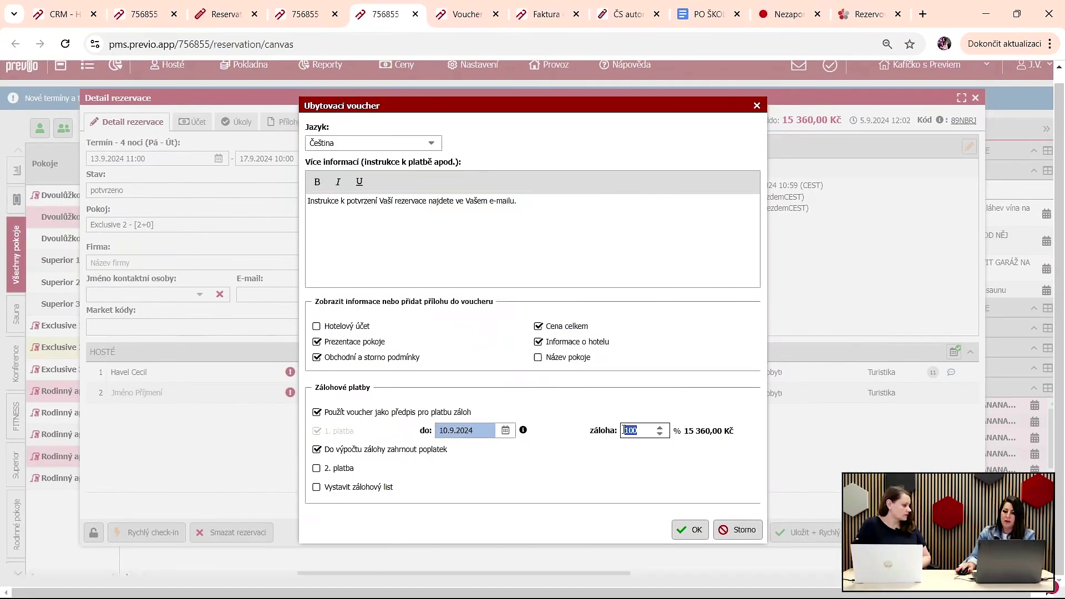
type("50")
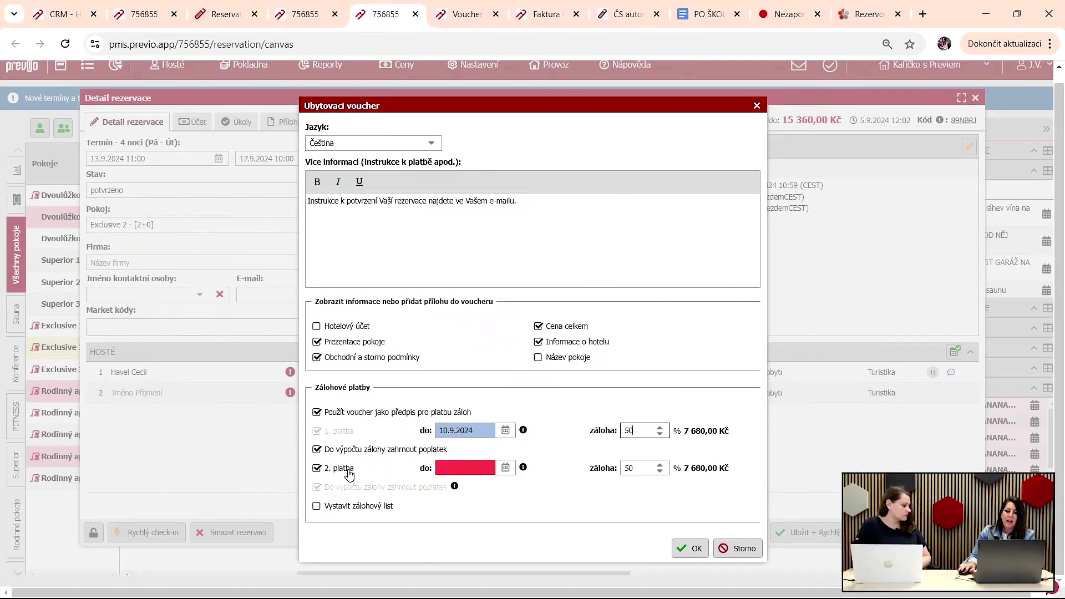
Step: Try out the second deposit payment option, leave it switched off and enable Vystavit zálohový list
left_click(340, 470)
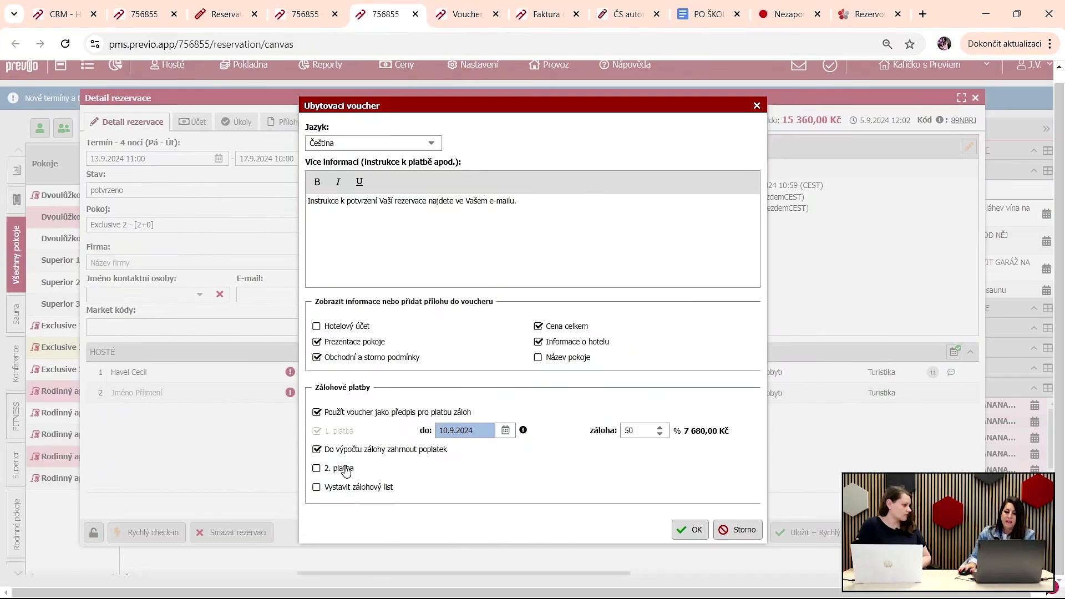
left_click(345, 470)
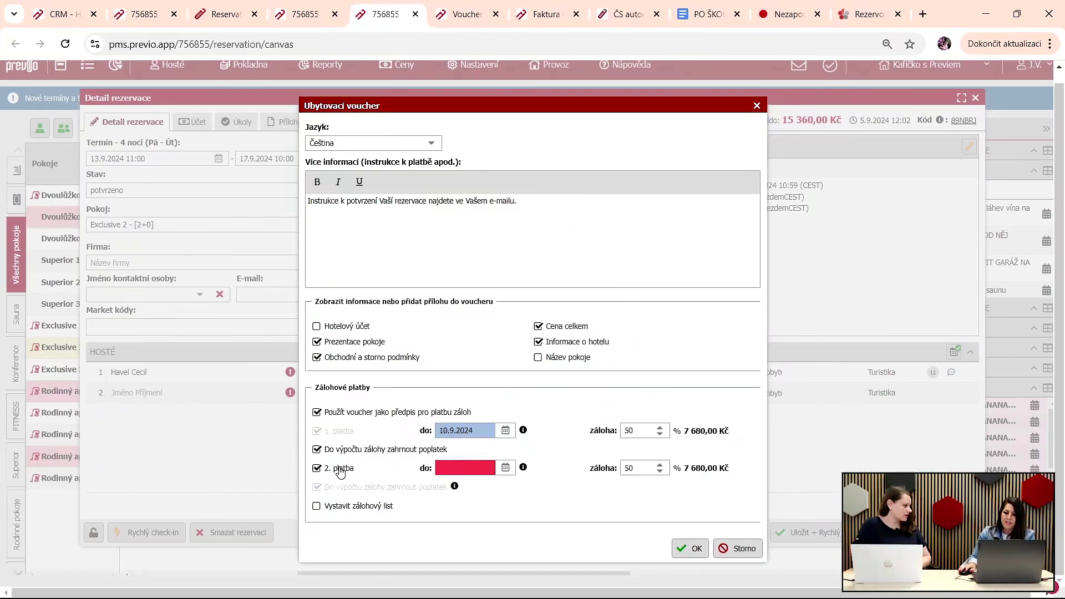
left_click(340, 471)
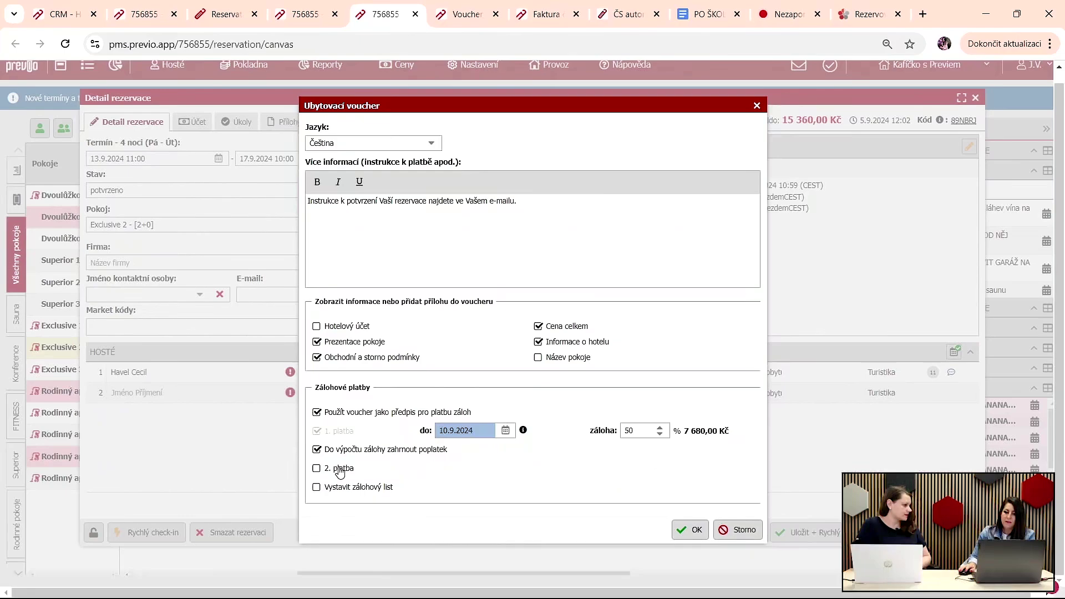
left_click(357, 493)
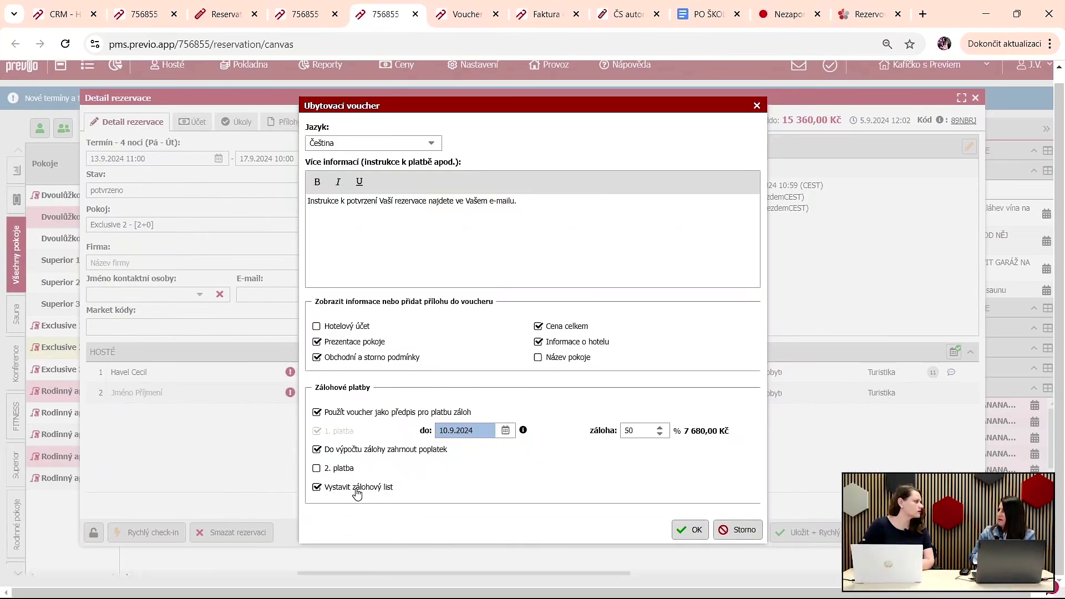
left_click(303, 15)
mouse_move(488, 79)
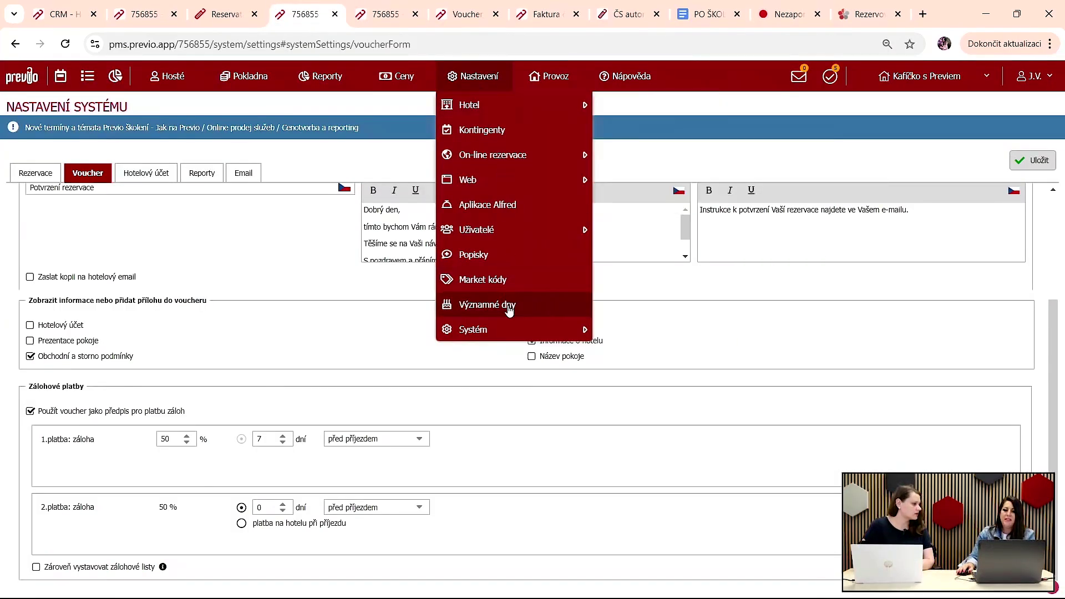
mouse_move(572, 329)
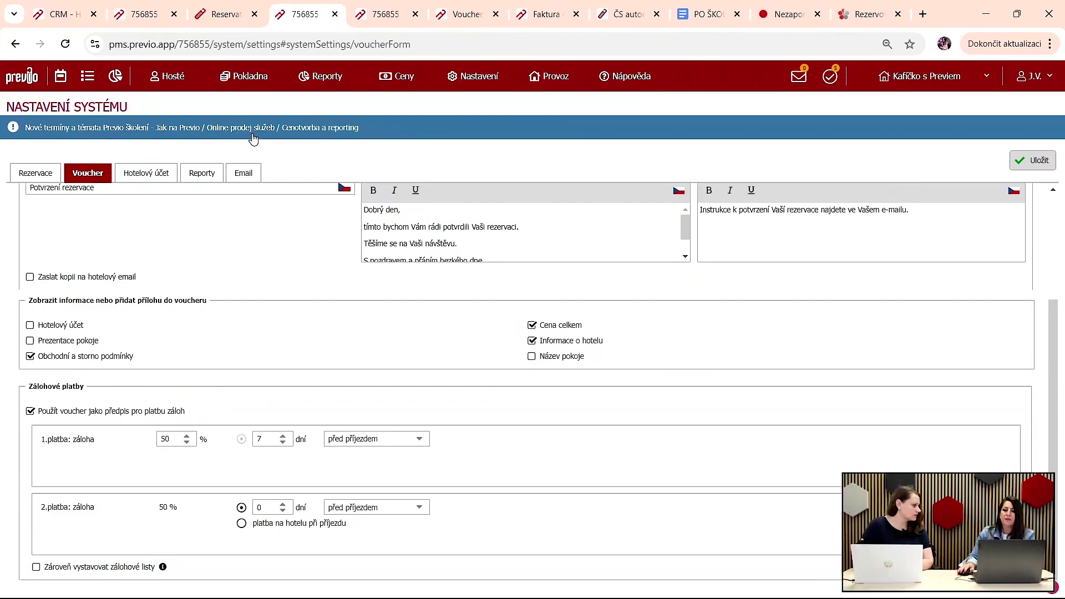
Step: Back in the reservation, confirm the voucher options and send the voucher e-mail to the guest with the PDF attached
left_click(382, 19)
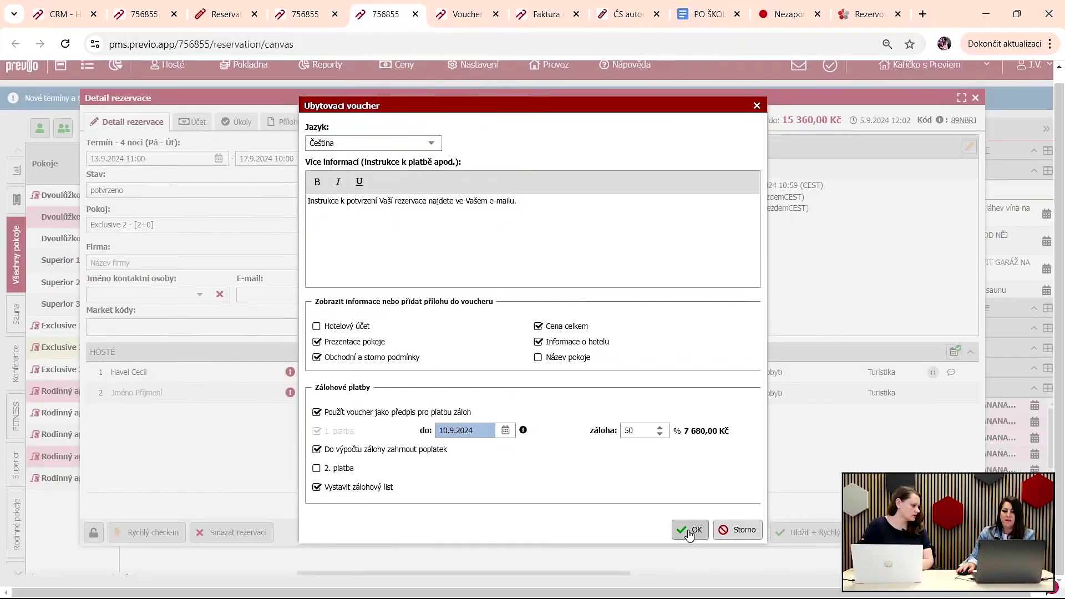
left_click(683, 529)
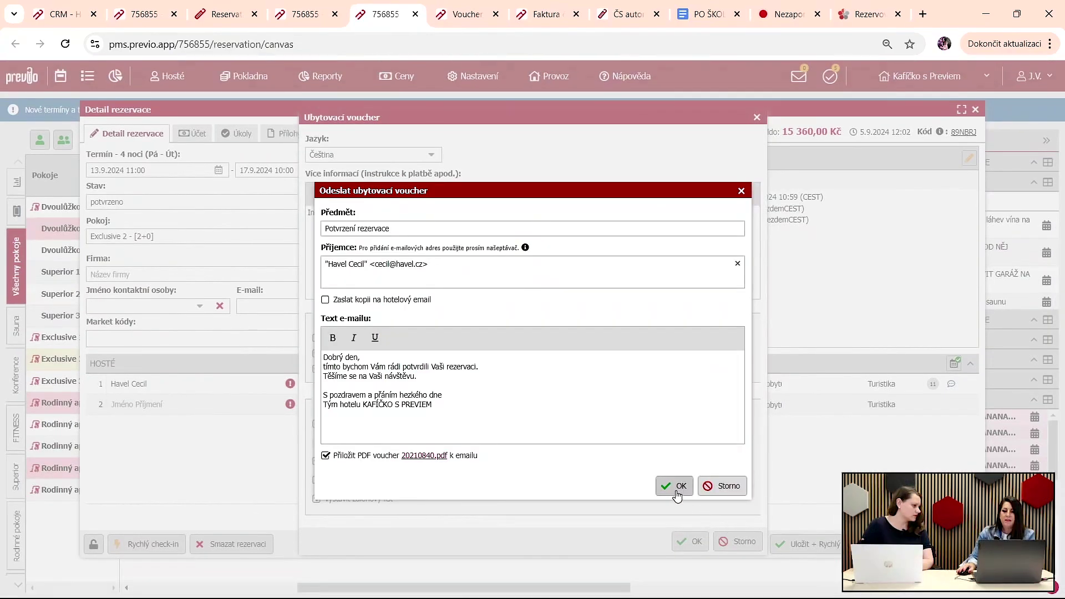
left_click(673, 485)
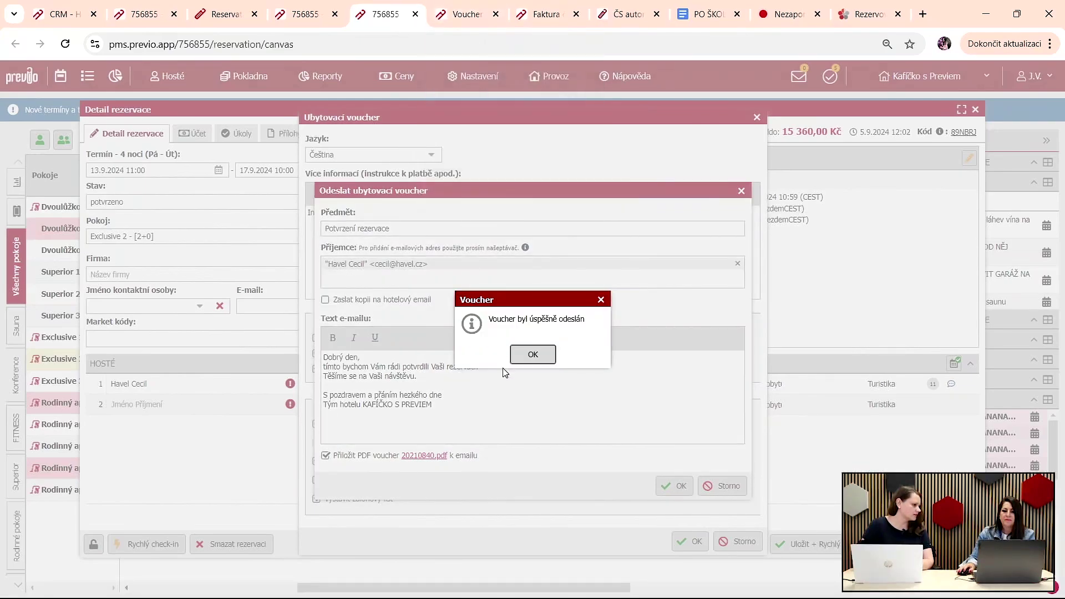
left_click(535, 352)
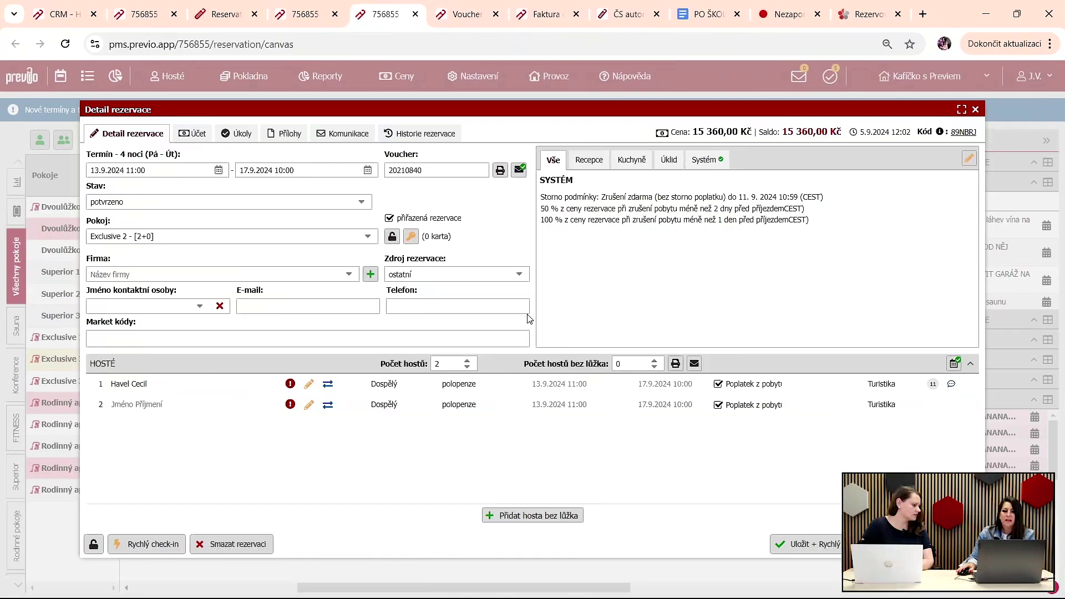
Step: Generate a printable accommodation voucher from the reservation with its default options
left_click(500, 169)
left_click(505, 348)
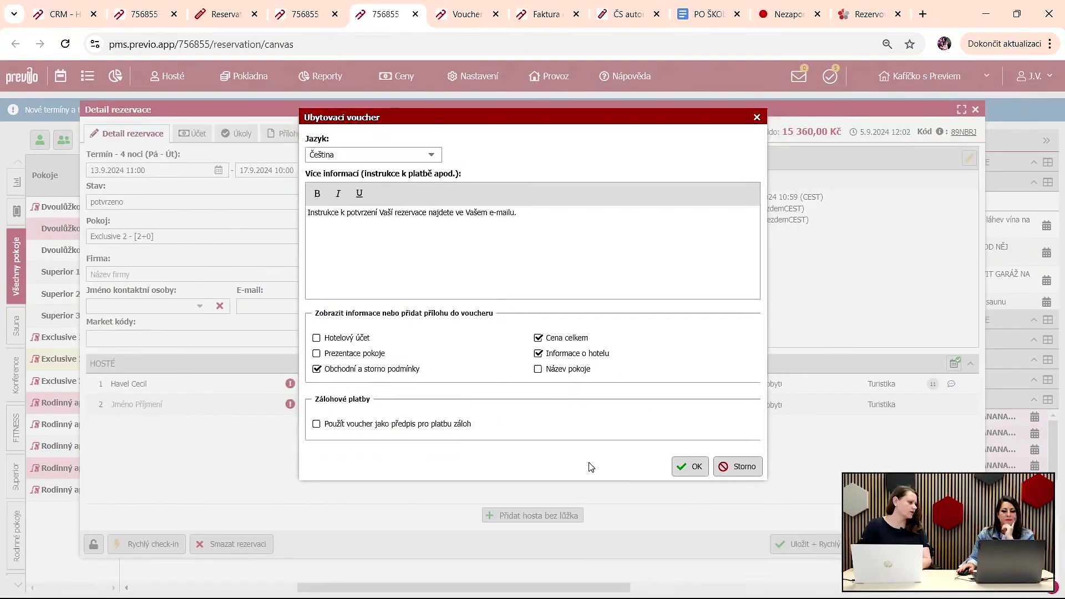
left_click(688, 466)
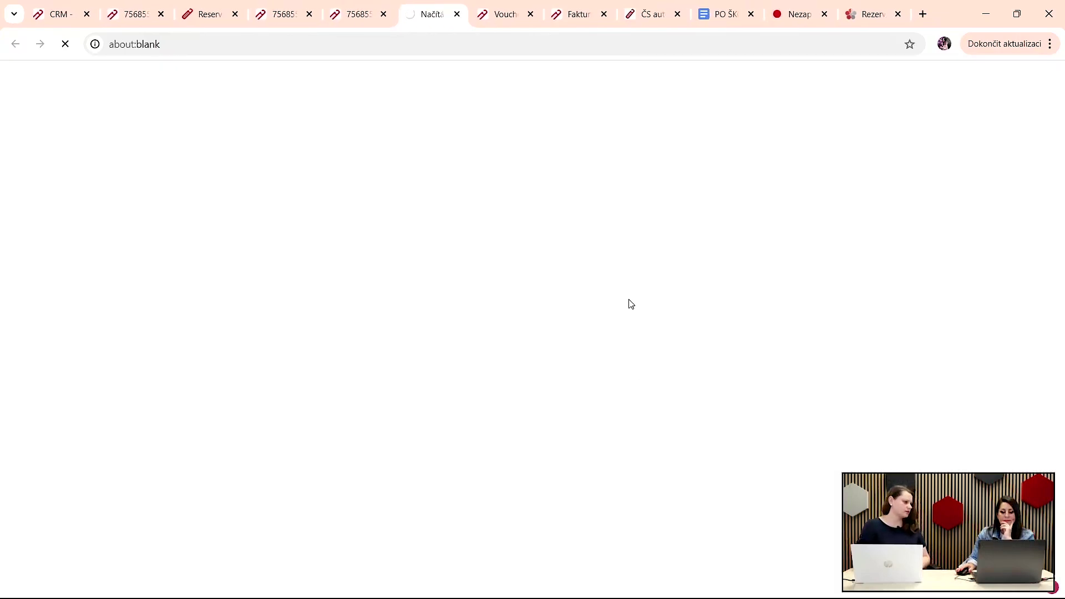
Step: Back in the reservation, generate another printable voucher requesting a single 50 % deposit due 11.9.2024, without a second payment
left_click(372, 9)
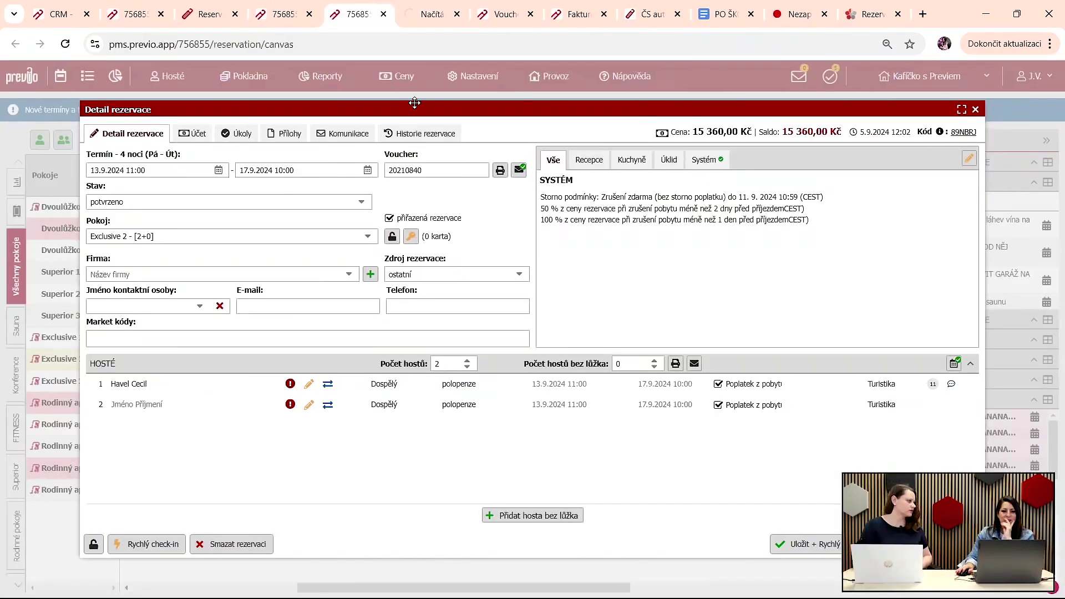
left_click(500, 170)
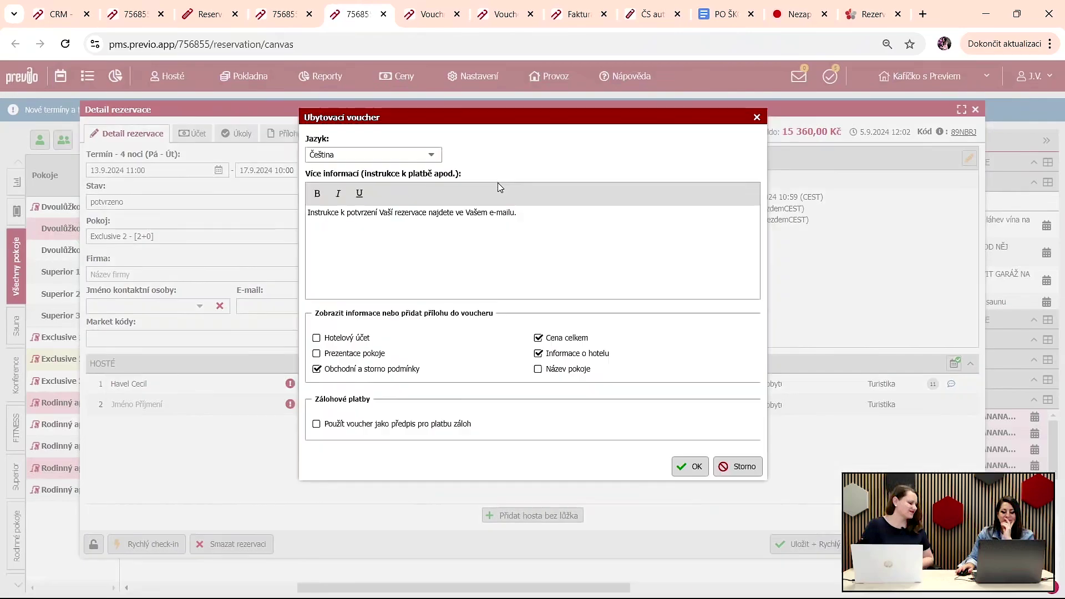
left_click(353, 425)
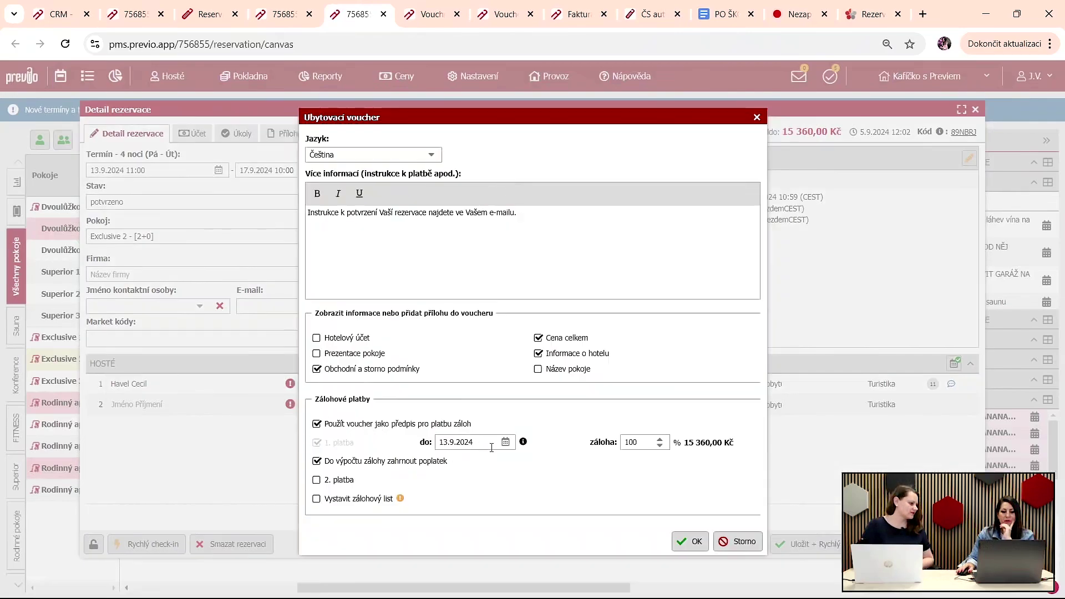
left_click(505, 442)
left_click(478, 339)
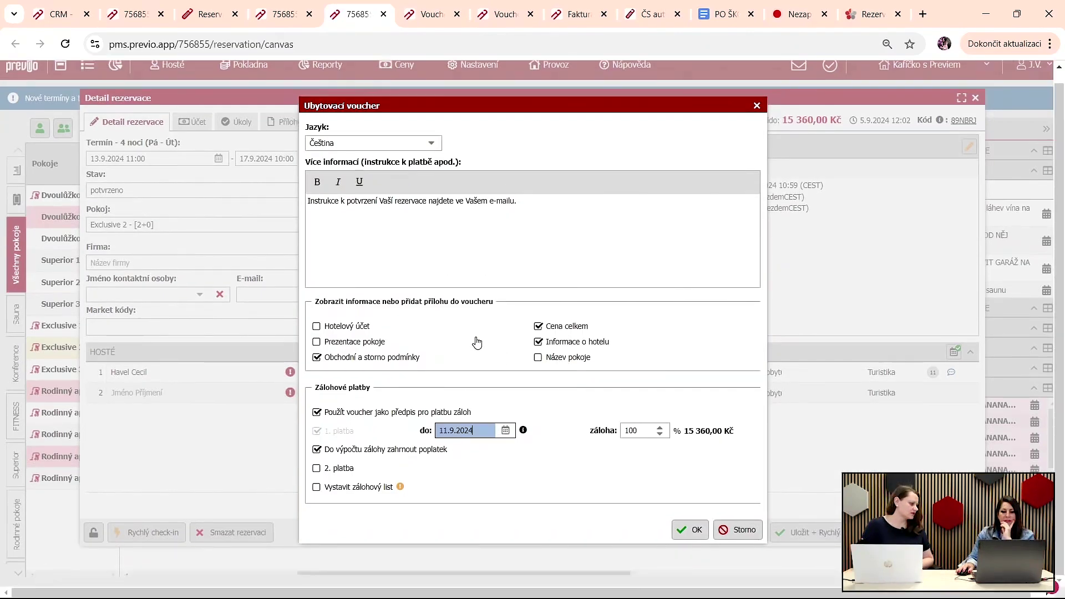
double_click(643, 431)
type("50")
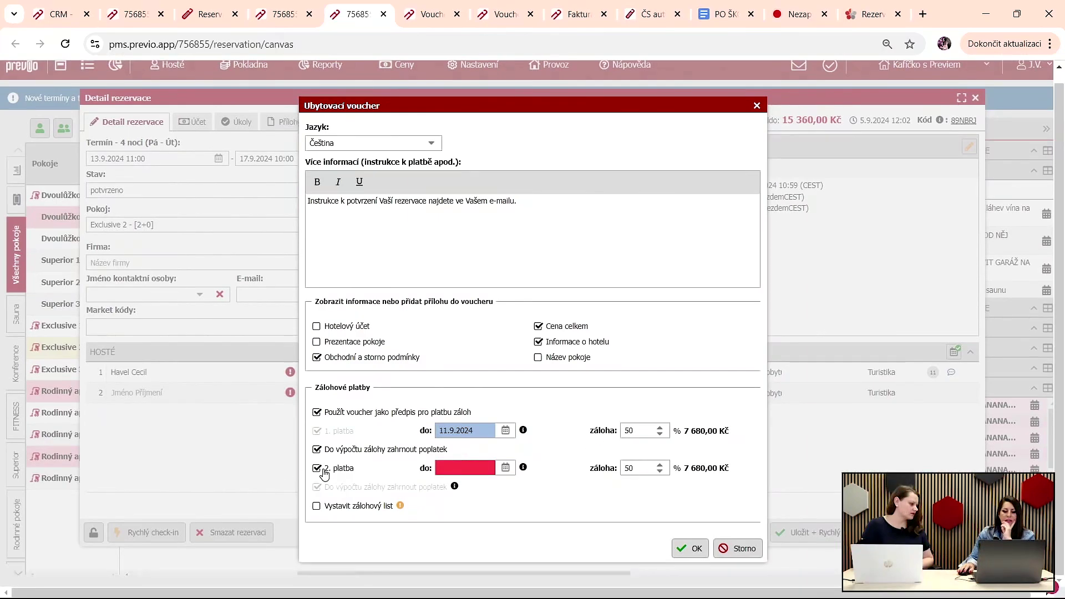
left_click(317, 468)
left_click(684, 534)
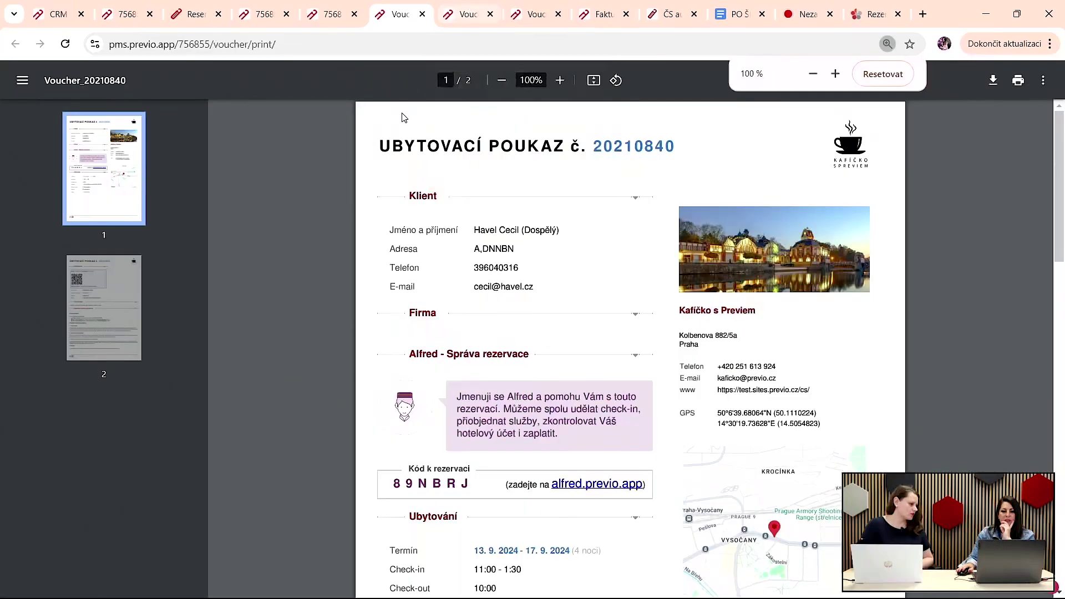
Step: Examine the Platba zálohy section of the printed voucher, including the deposit amount, due date and QR code
scroll(516, 275, "down", 5)
scroll(515, 275, "down", 8)
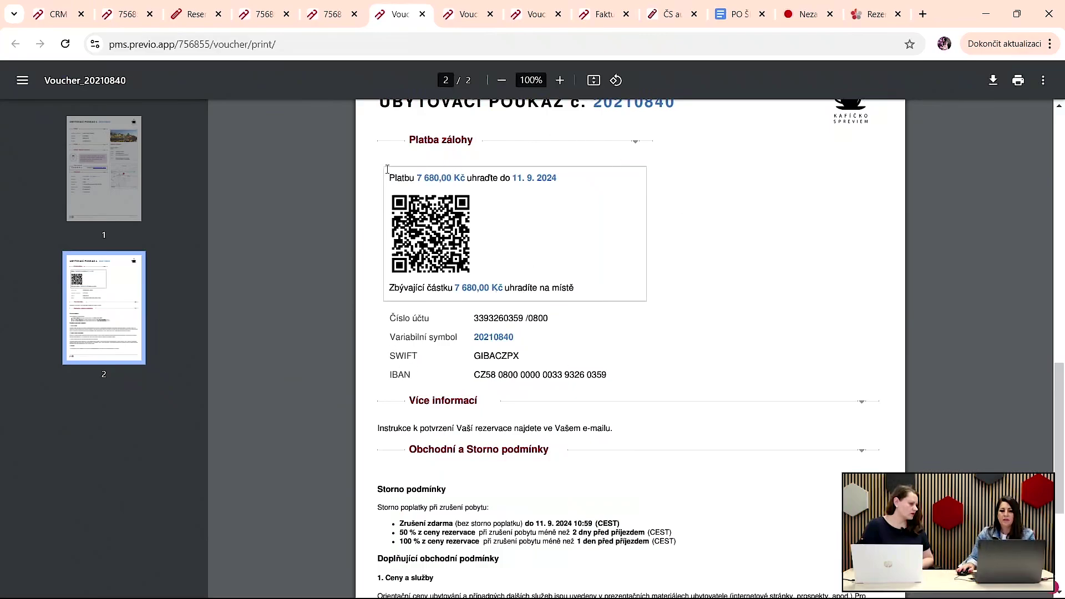
left_click_drag(387, 169, 588, 171)
left_click(524, 283)
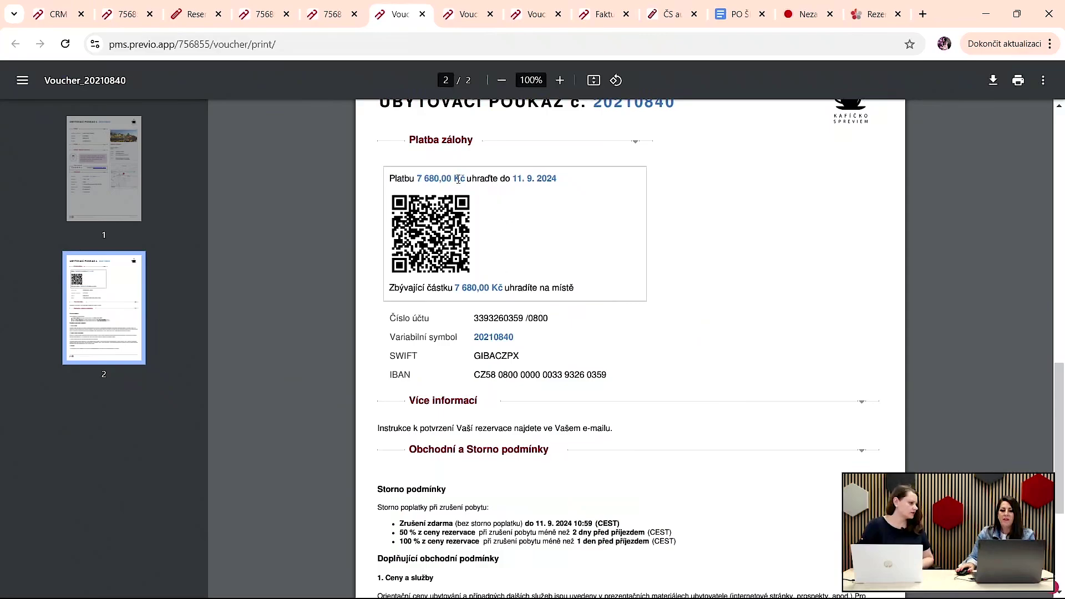
Step: Switch to the voucher printed without a deposit request and compare its accommodation details and Více informací section
key("ctrl+Tab")
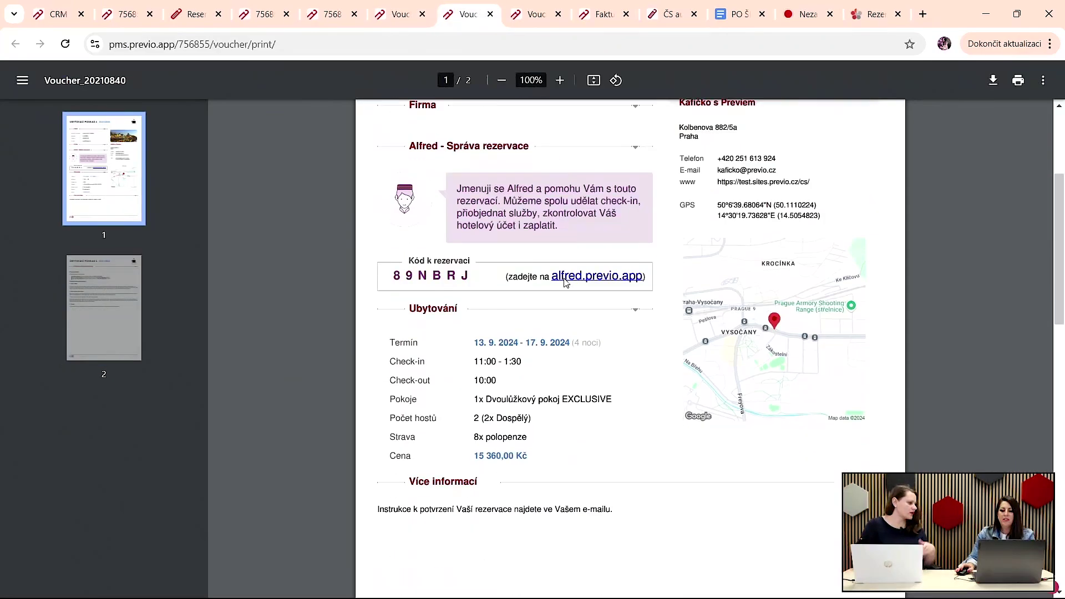
scroll(565, 283, "down", 5)
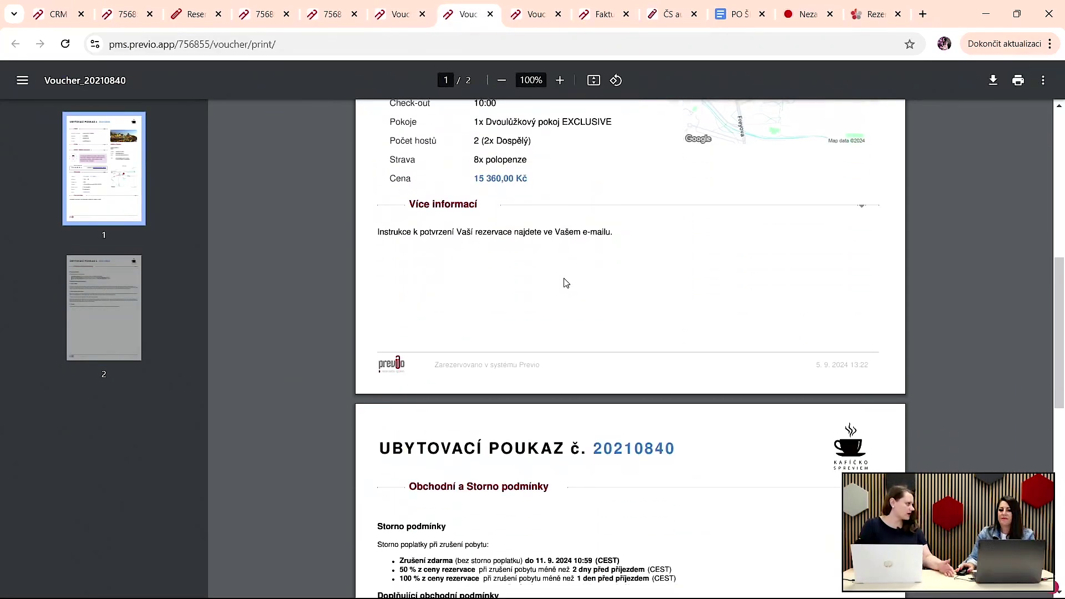
scroll(566, 283, "up", 4)
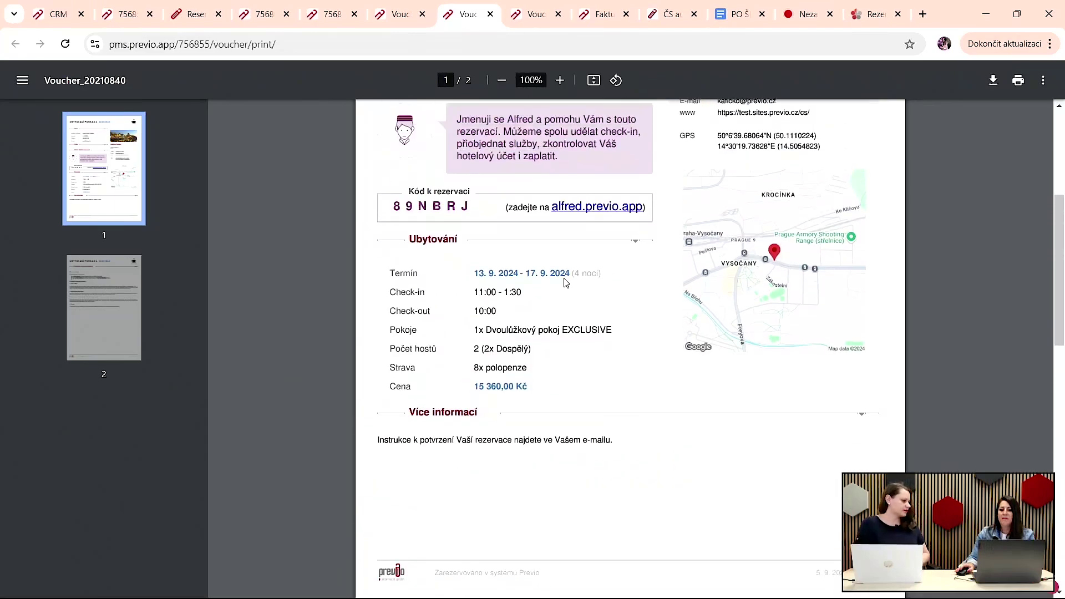
scroll(566, 283, "up", 3)
scroll(566, 283, "down", 2)
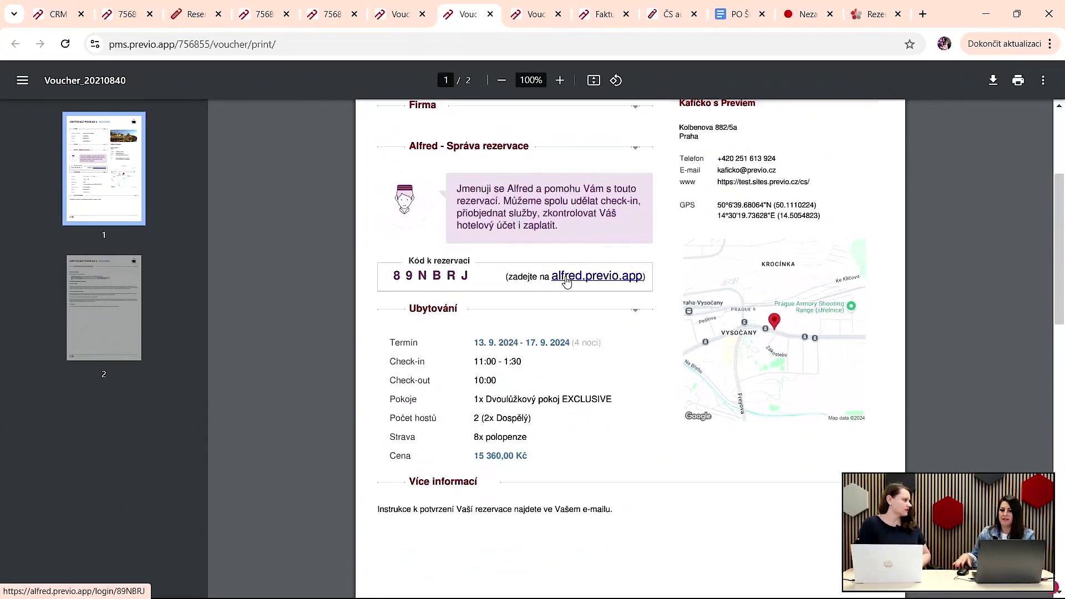
Step: Examine the cancellation terms on the voucher without a deposit request and compare it with the voucher requesting a deposit
scroll(573, 288, "down", 10)
scroll(575, 290, "up", 4)
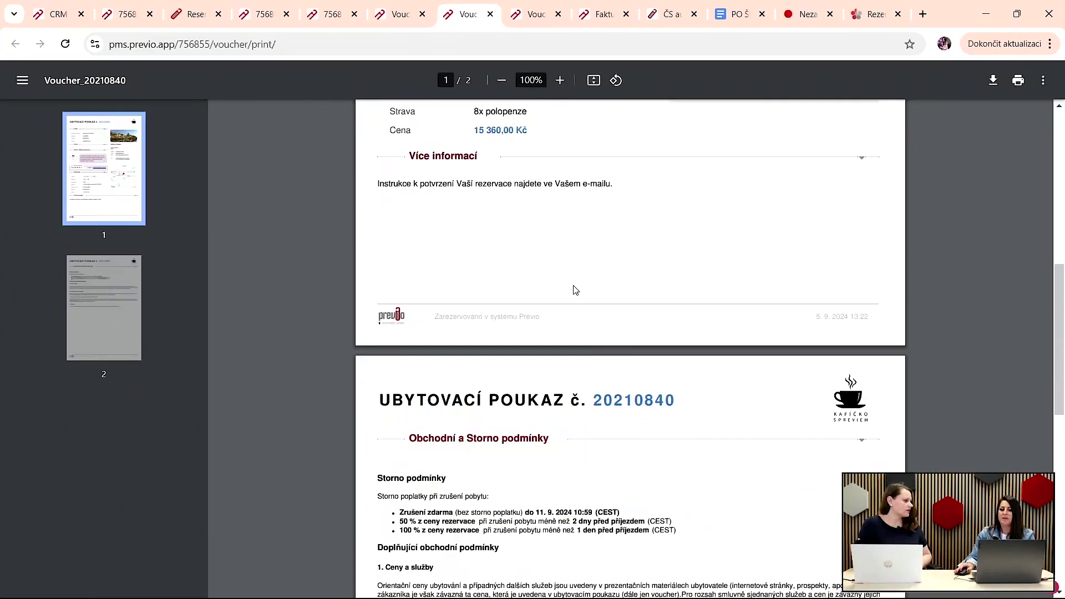
scroll(575, 290, "up", 4)
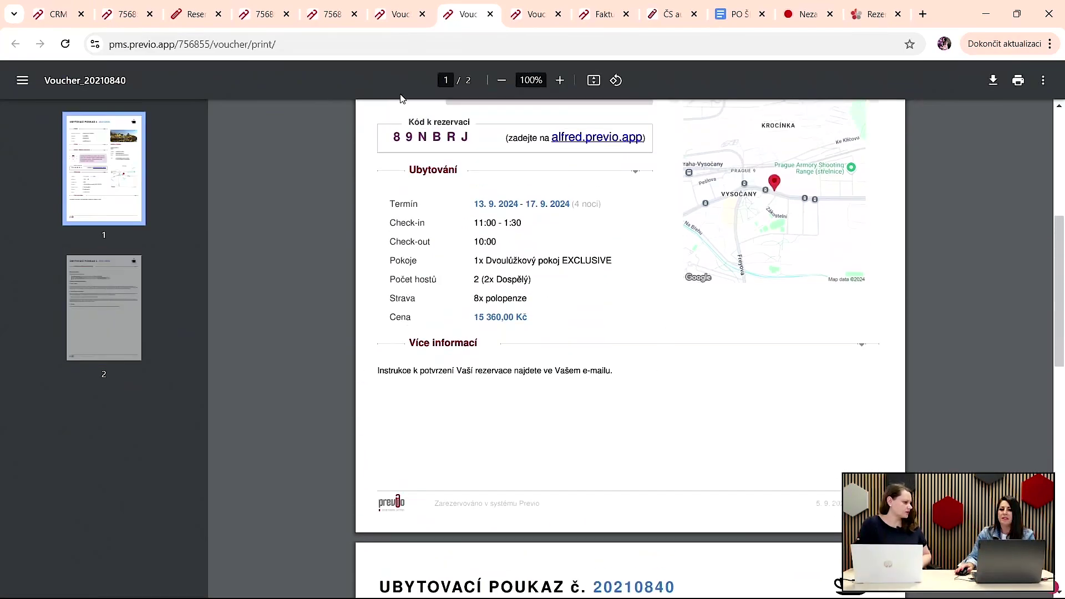
left_click(399, 14)
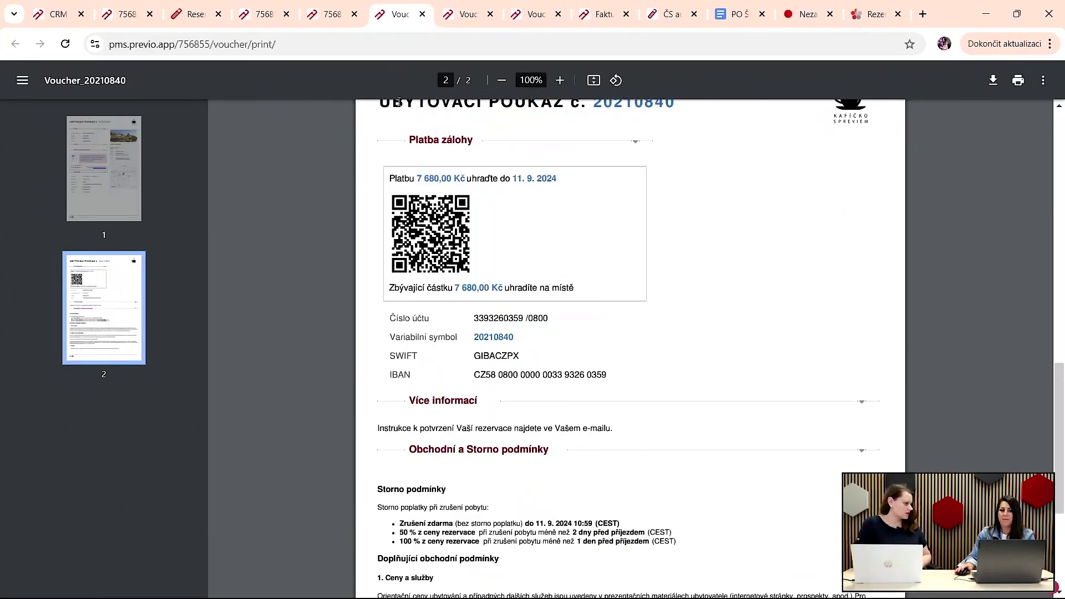
Step: Close the reservation detail and open the system's Email settings, dismissing the sender verification dialog
left_click(332, 14)
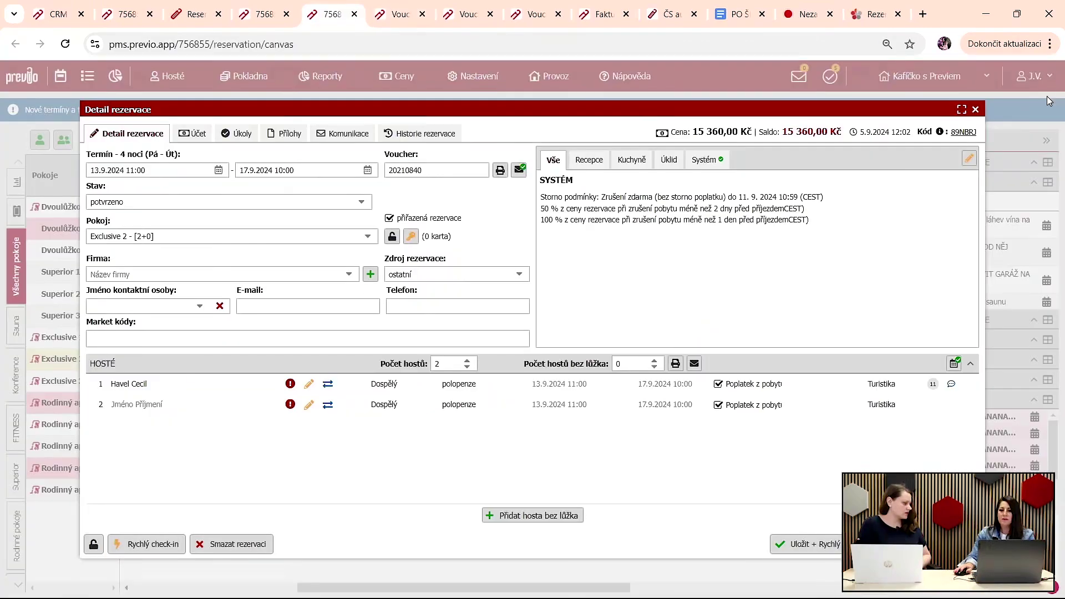
left_click(975, 109)
mouse_move(472, 76)
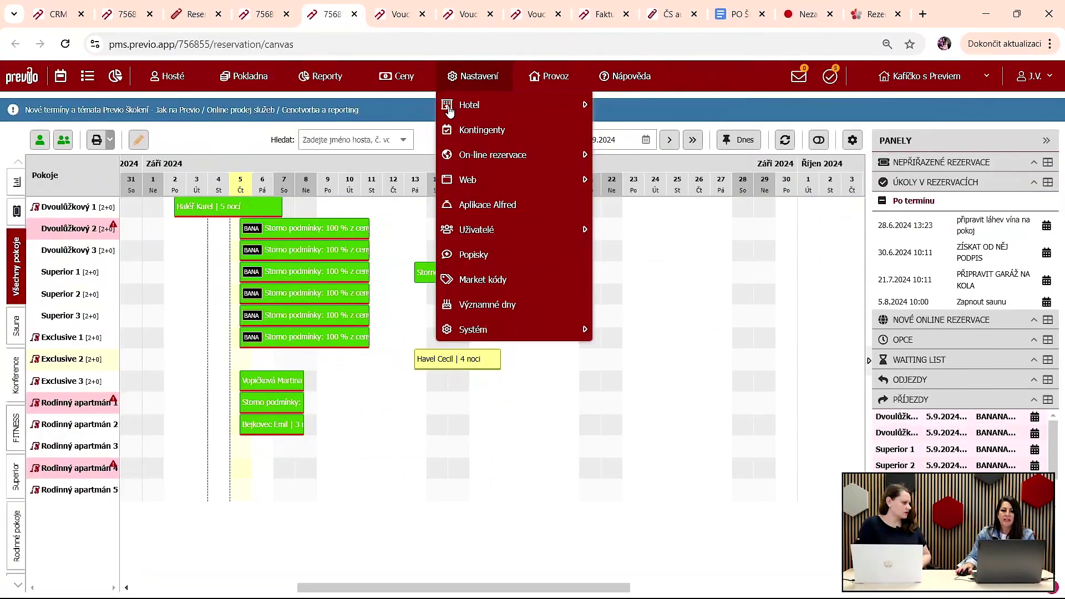
mouse_move(555, 328)
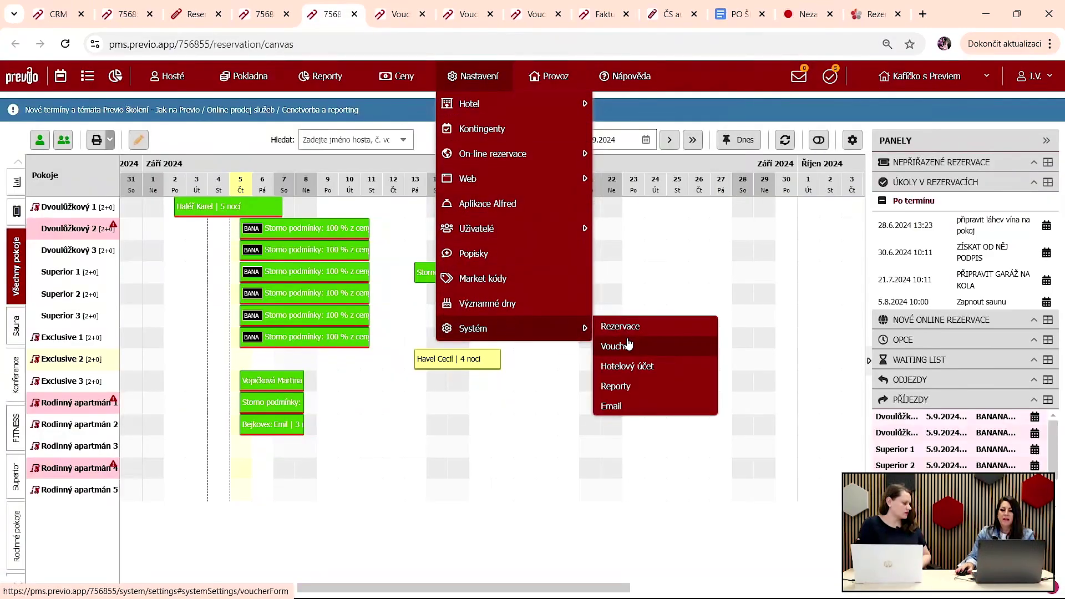
left_click(629, 412)
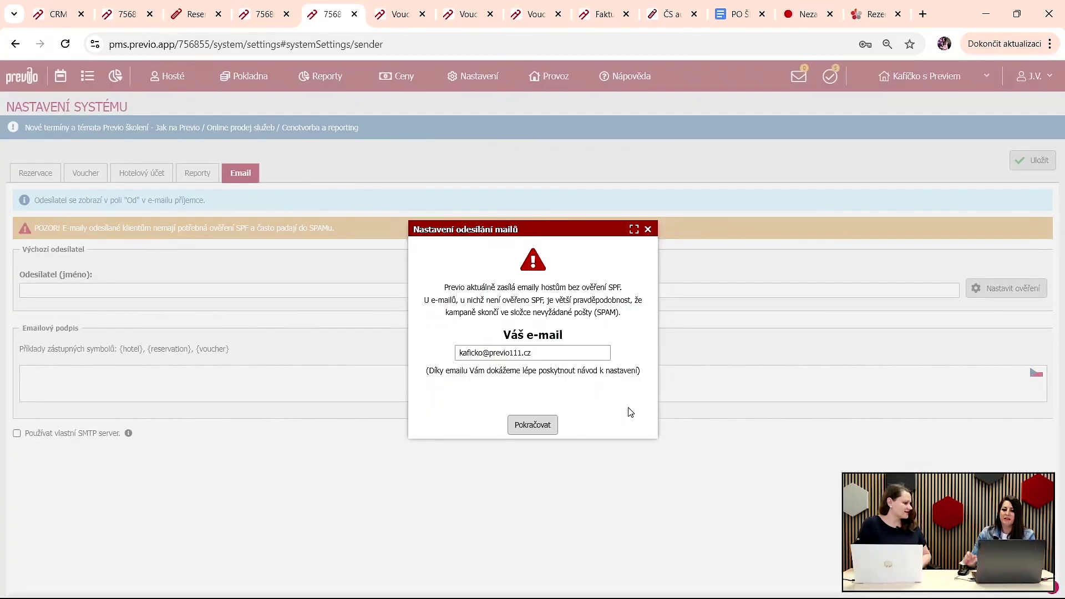
left_click(648, 229)
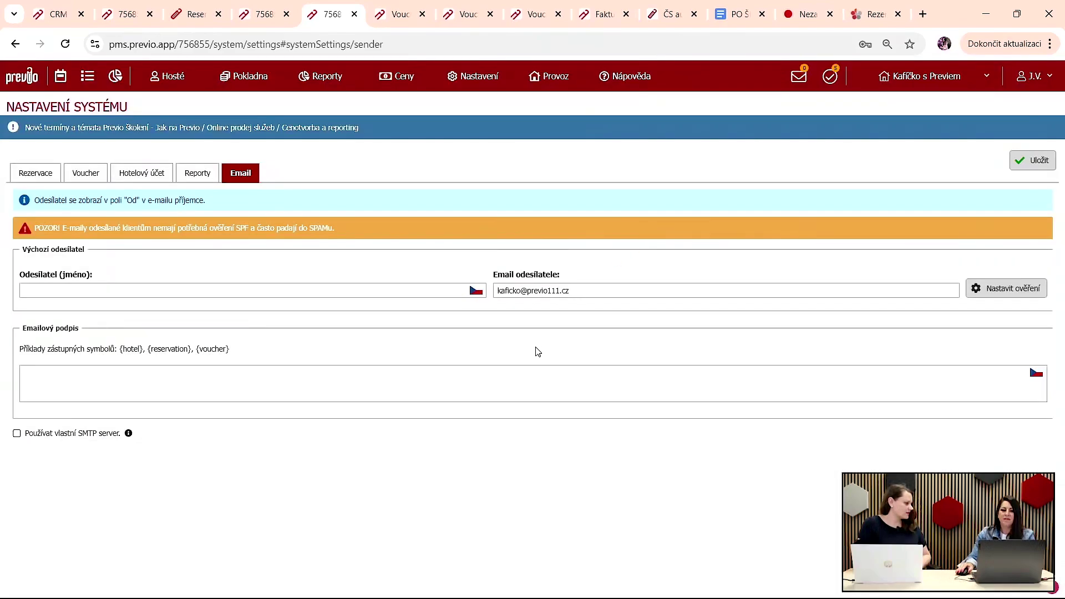
Step: Enter "S pozdravem" as the Czech e-mail signature in the Emailový podpis section
left_click_drag(598, 285, 438, 501)
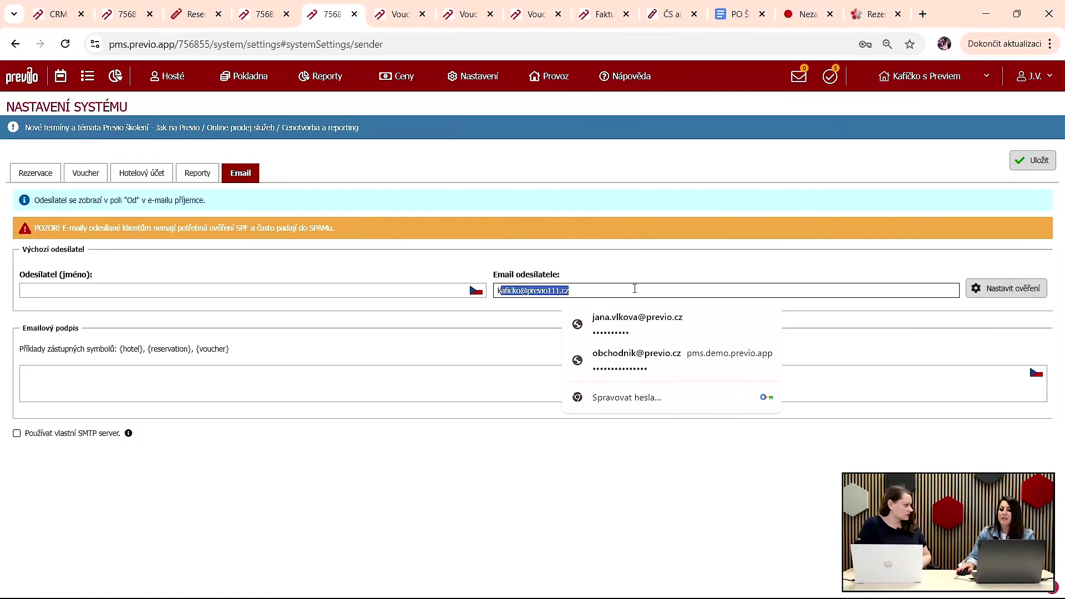
left_click(203, 474)
left_click(94, 377)
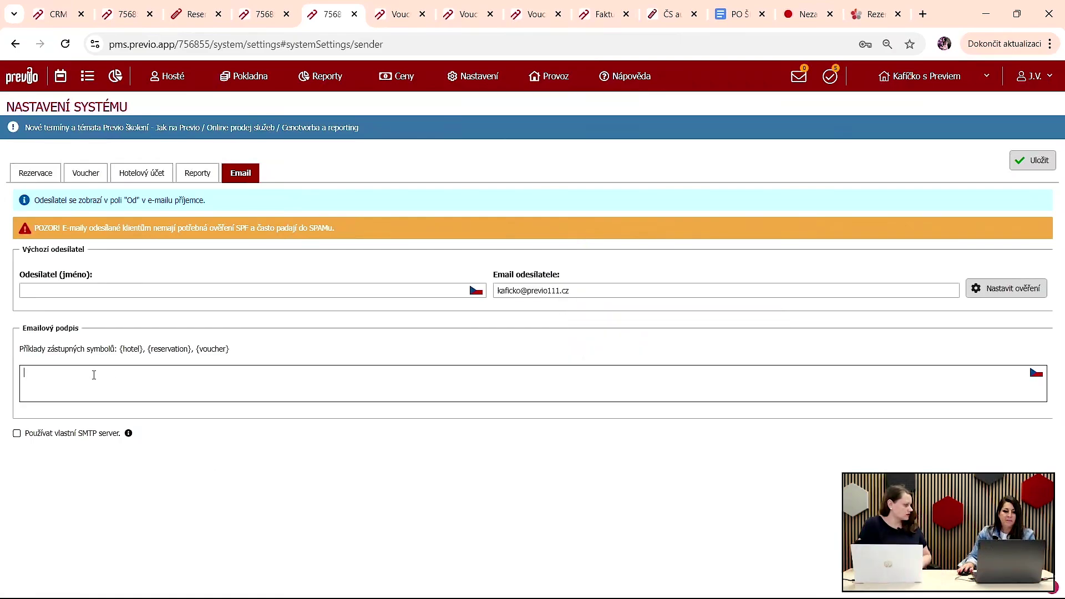
type("S pozdravem")
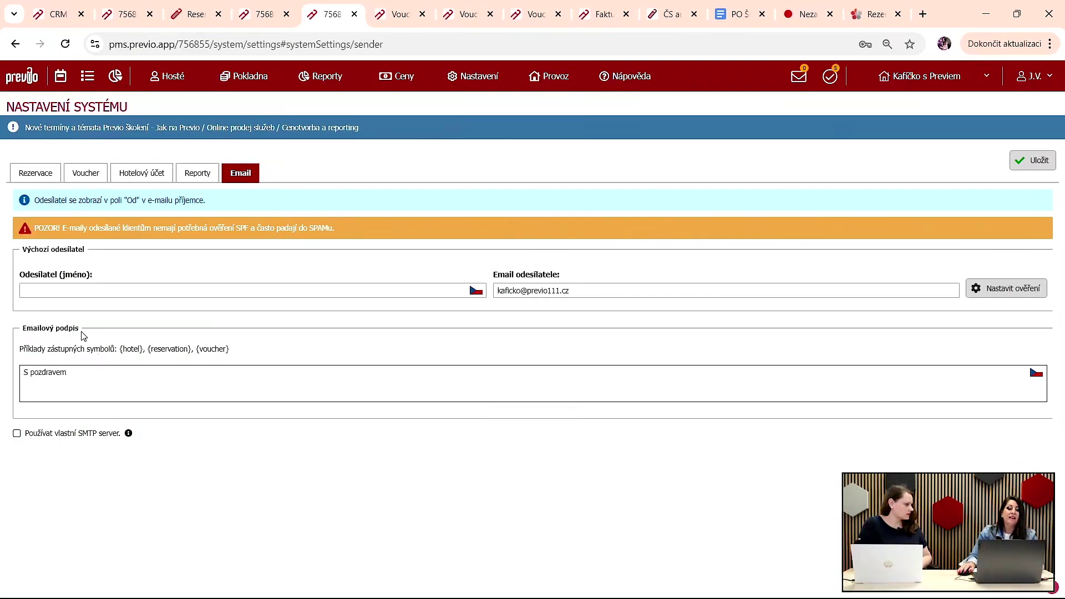
left_click(118, 387)
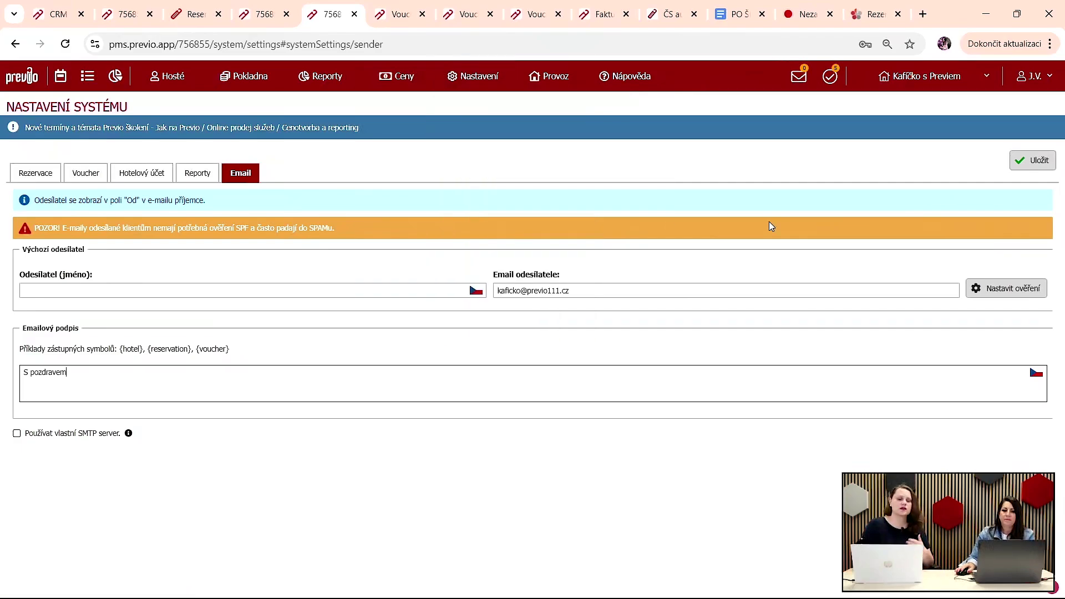
Step: Search the Previo help site for "spf" and open the Nastavení SPF záznamu article
left_click(669, 14)
scroll(303, 222, "up", 20)
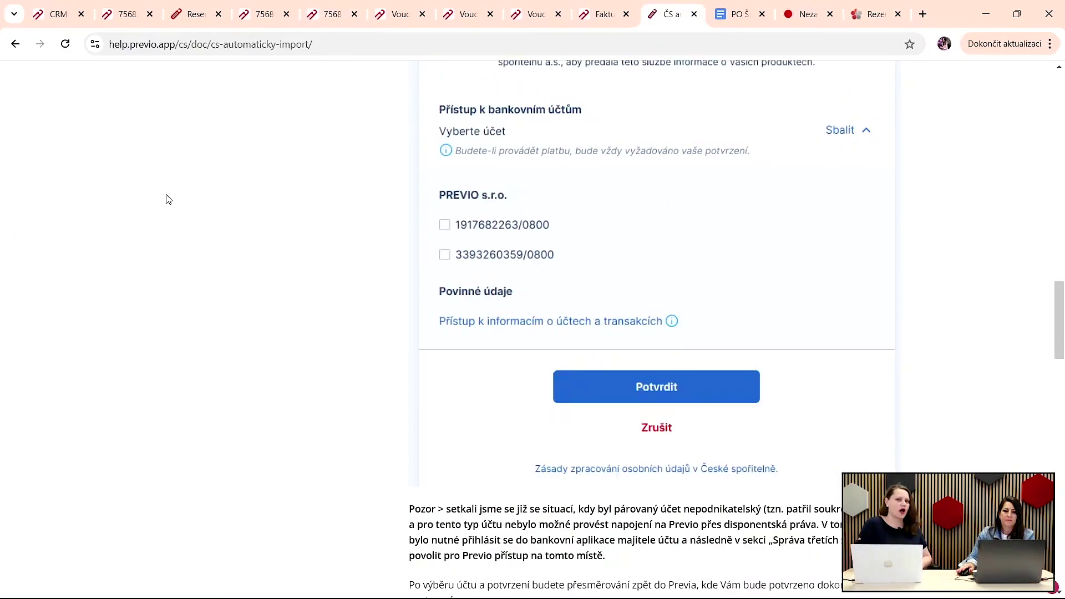
scroll(244, 225, "up", 5)
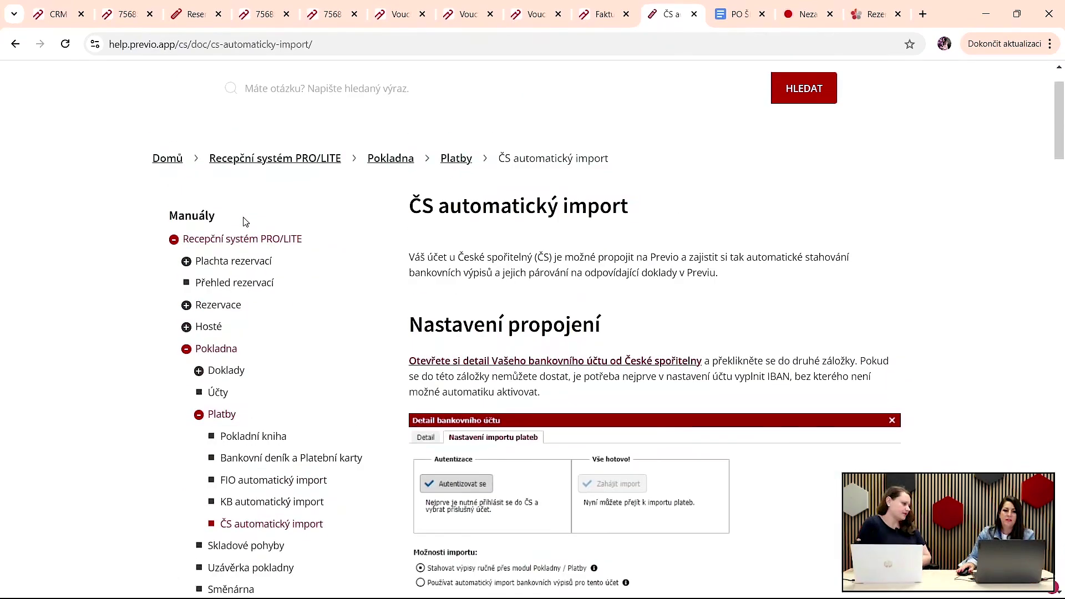
left_click(308, 84)
type("spf")
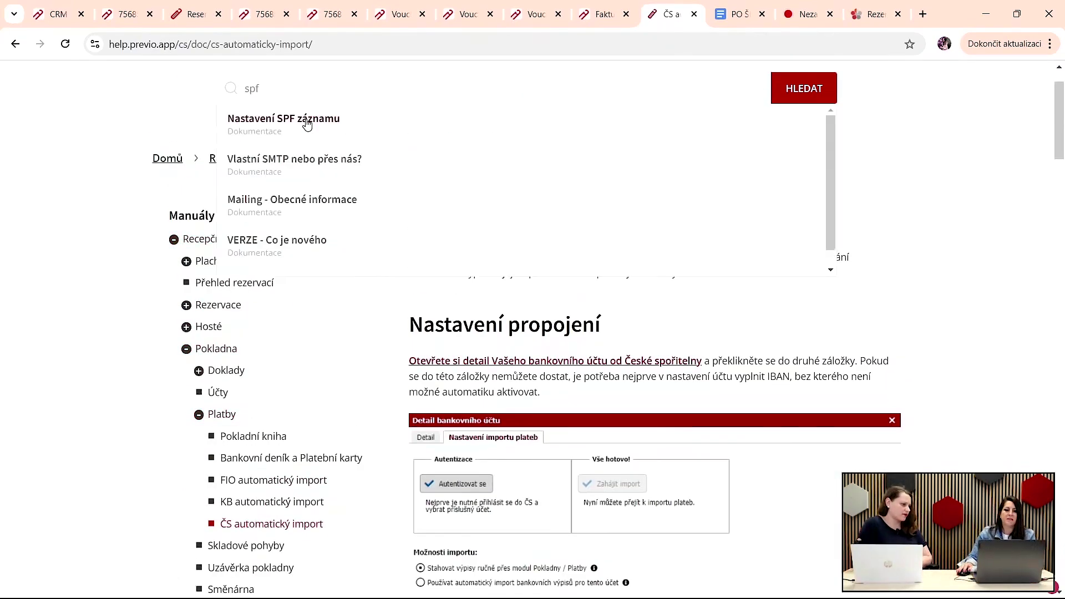
left_click(305, 116)
scroll(750, 249, "down", 4)
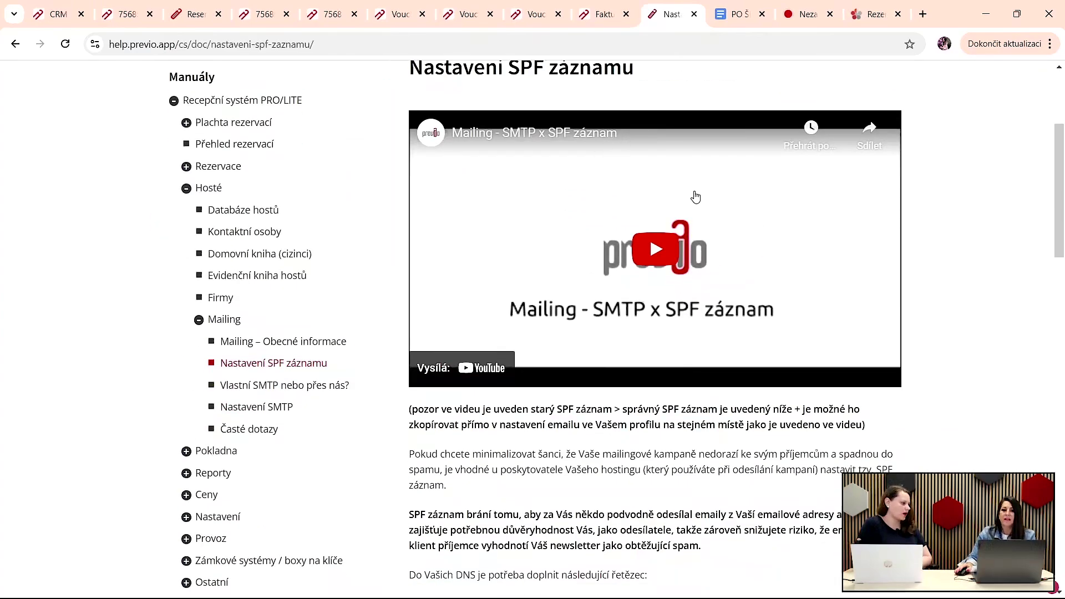
Step: Return to the system settings and review the Rezervace options, including option expiry, automatic status switching and differing guest dates
left_click(325, 10)
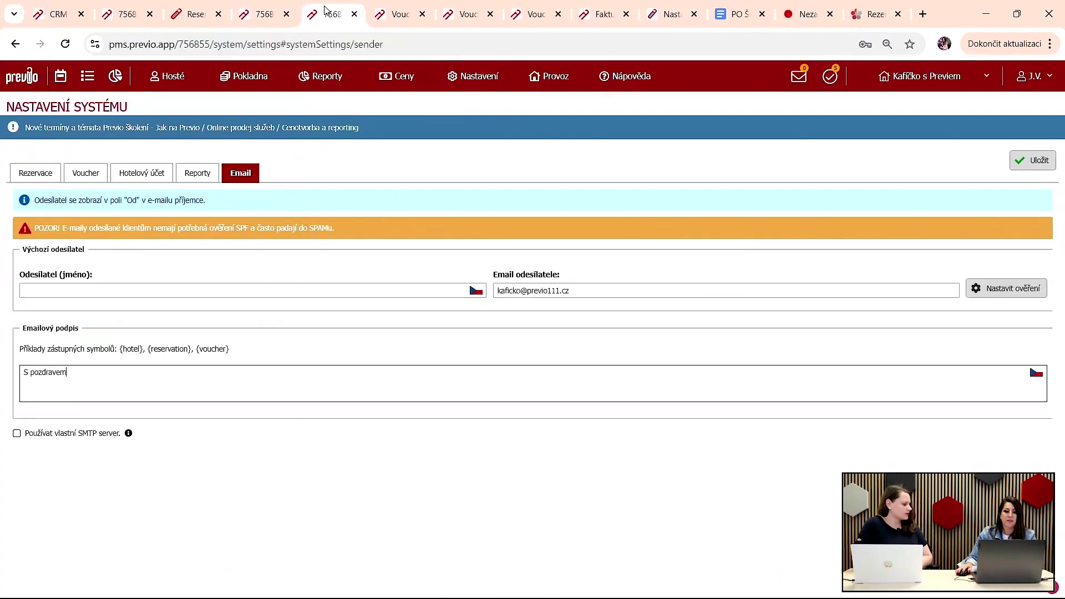
left_click(466, 76)
left_click(466, 76)
mouse_move(494, 342)
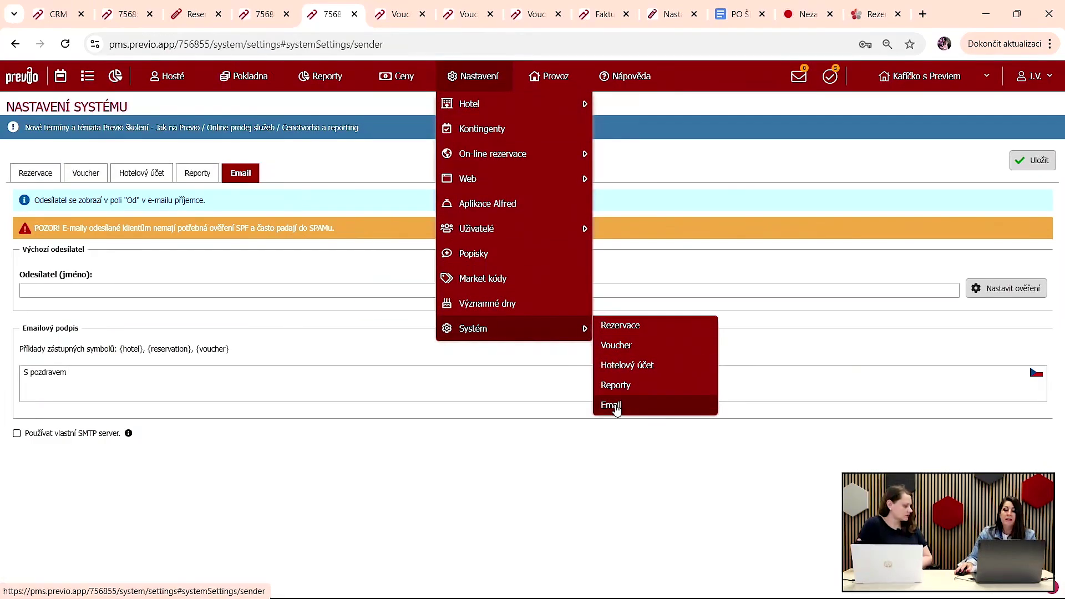
left_click(617, 330)
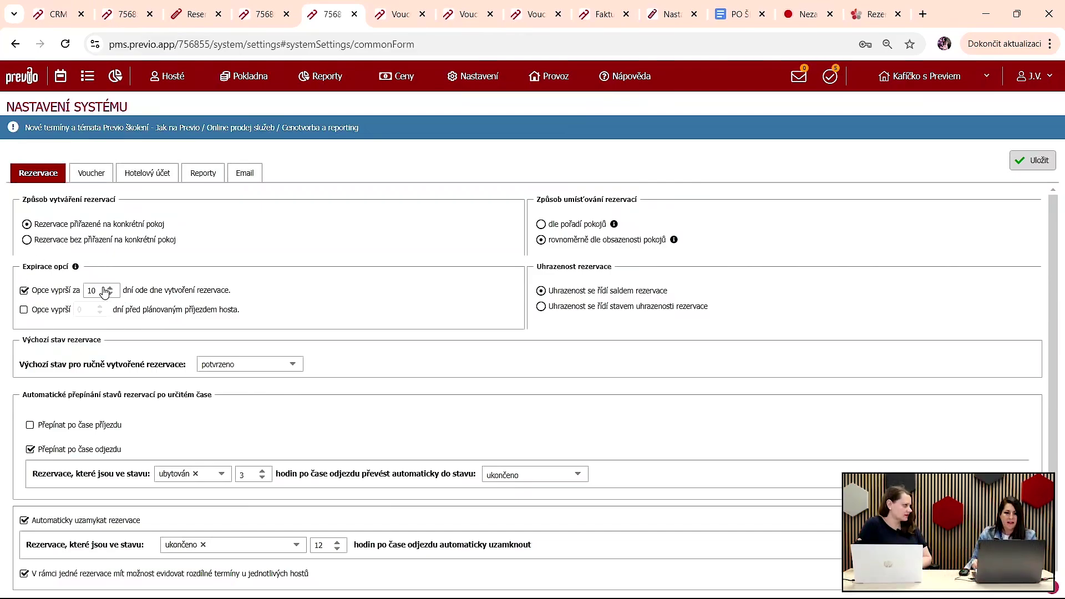
scroll(114, 286, "down", 1)
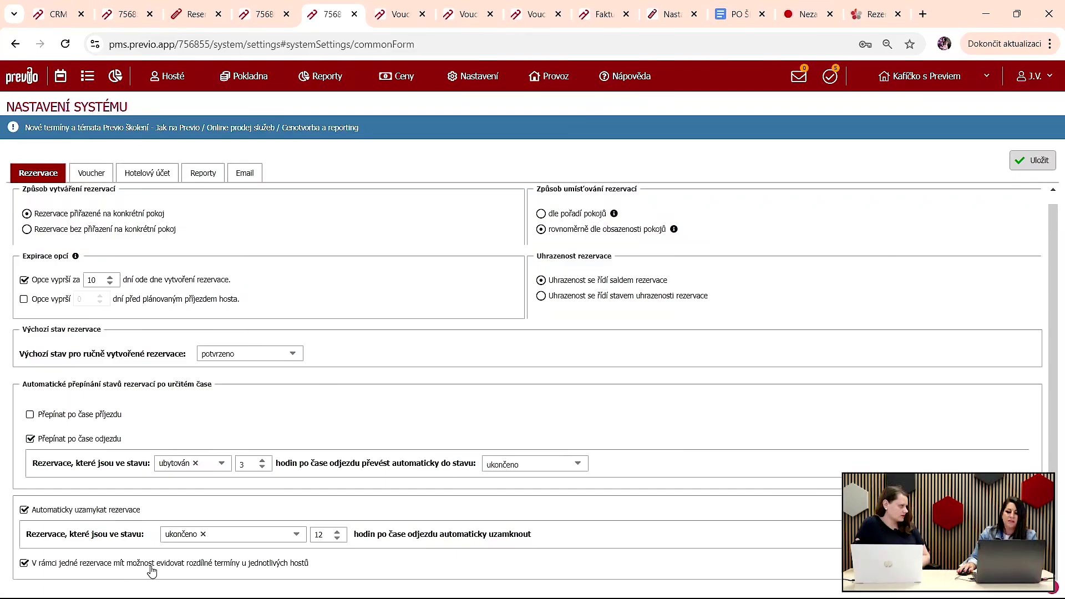
Step: In the Exclusive 2 reservation starting 13.9.2024, set the second guest's arrival to 14.9.2024 and accept the recalculated price
left_click(280, 6)
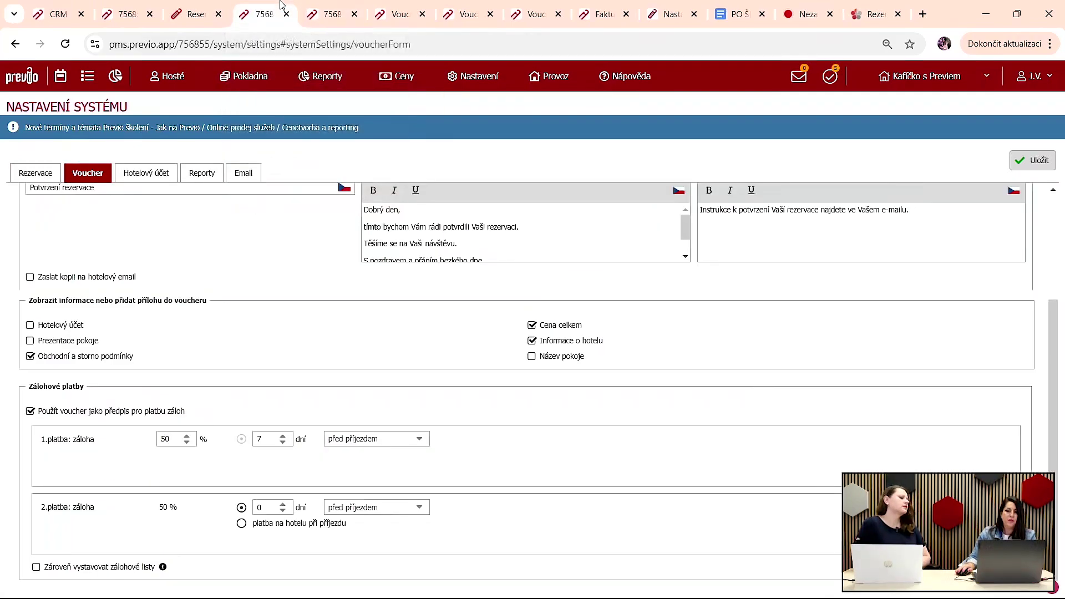
left_click(62, 81)
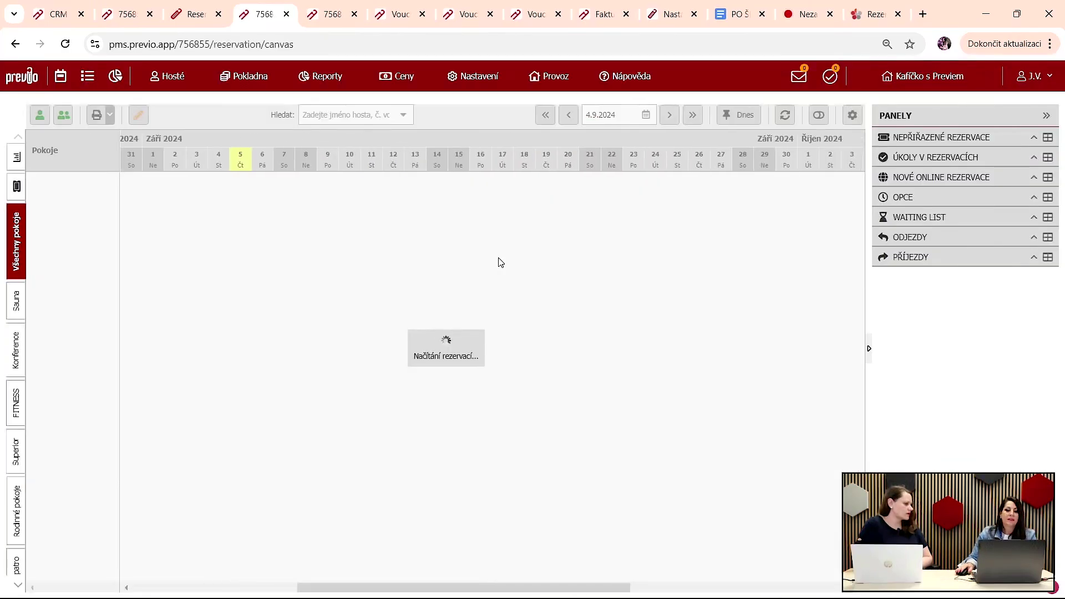
left_click(463, 358)
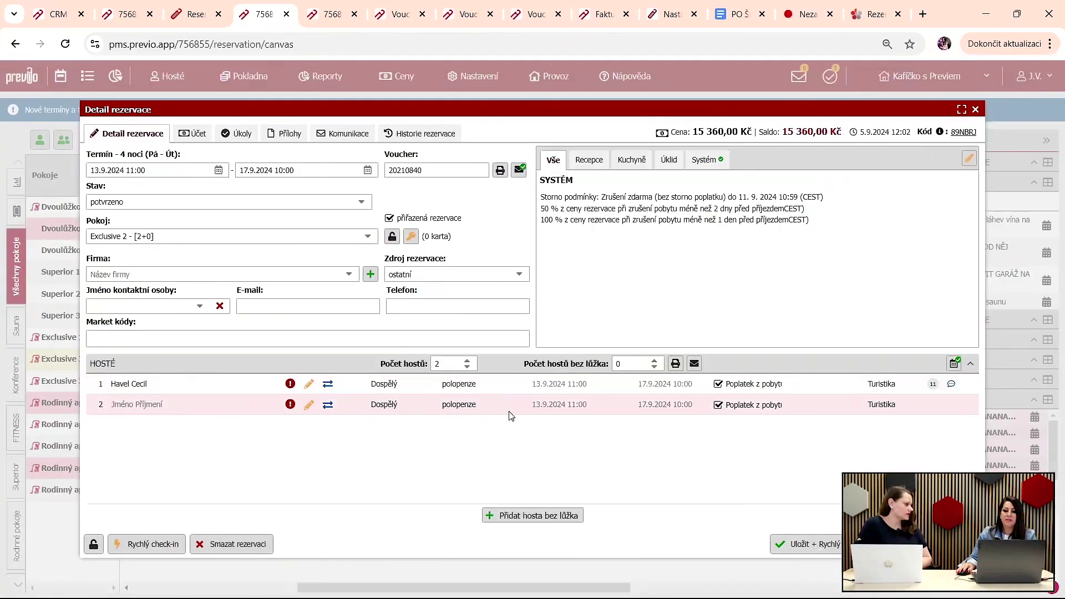
left_click(552, 404)
left_click(593, 404)
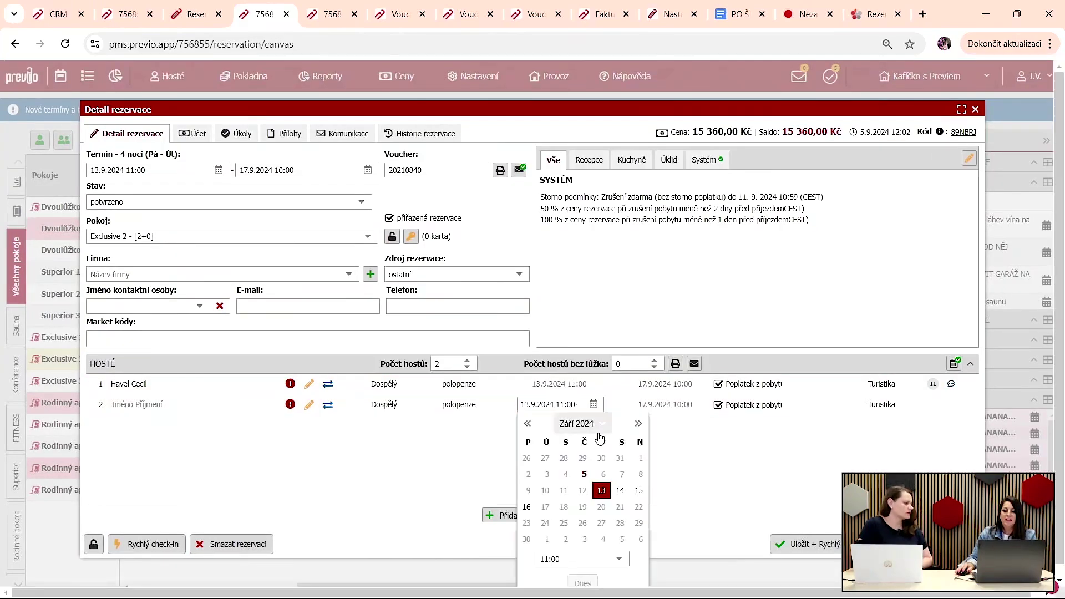
left_click(620, 491)
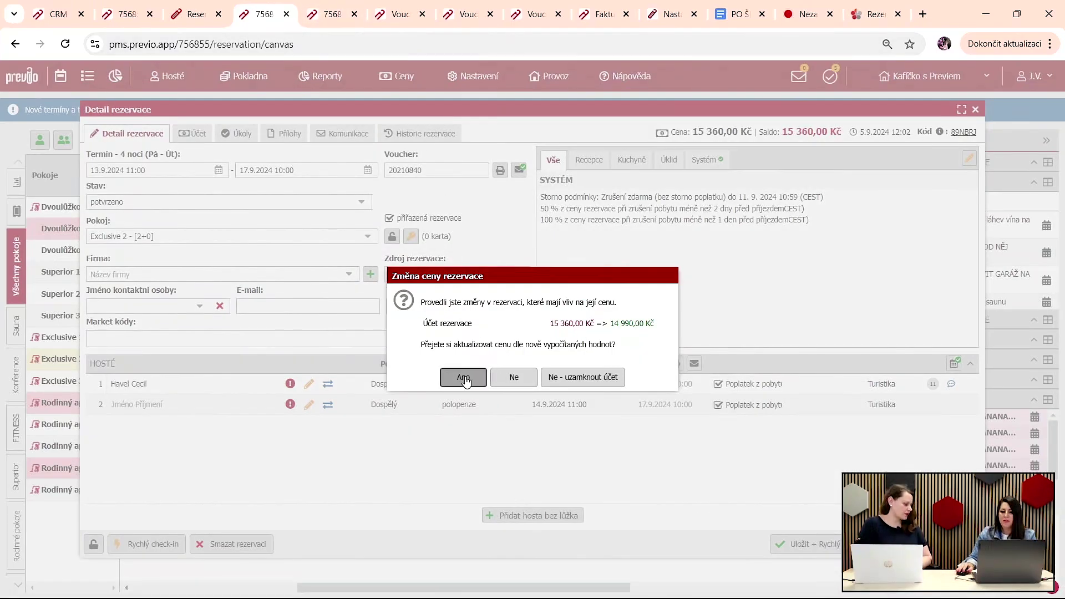
left_click(463, 378)
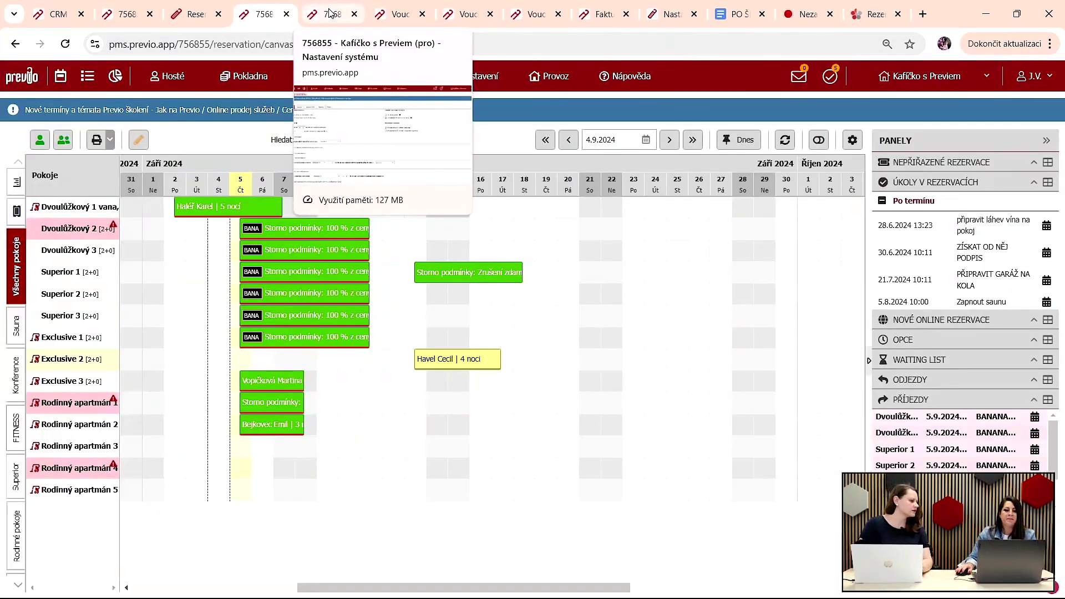
Step: Reopen the Exclusive 2 reservation from the calendar and check its account items and advance documents
left_click(330, 12)
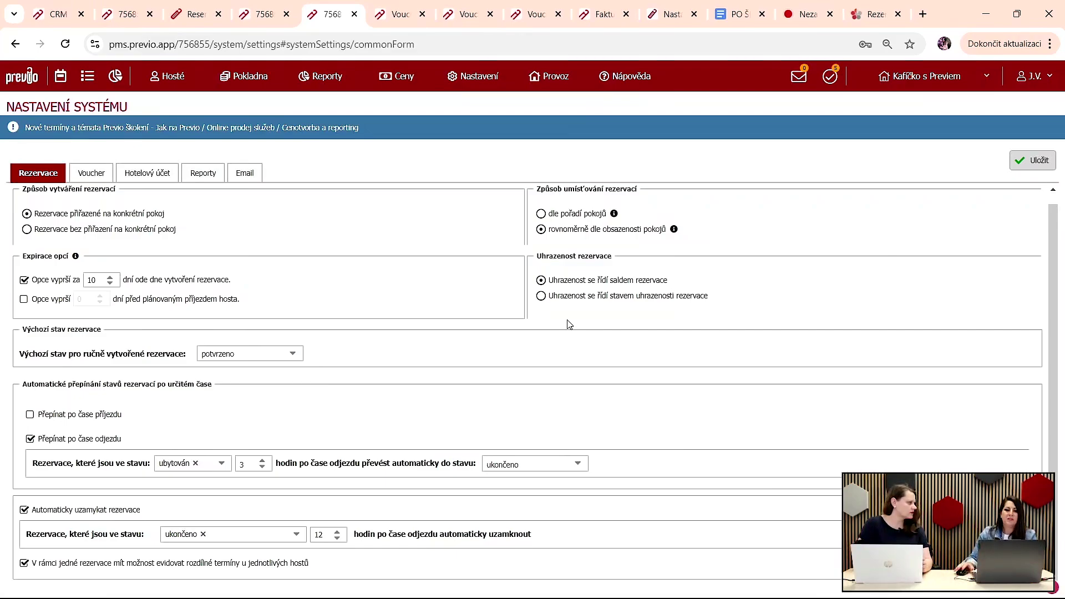
left_click(258, 15)
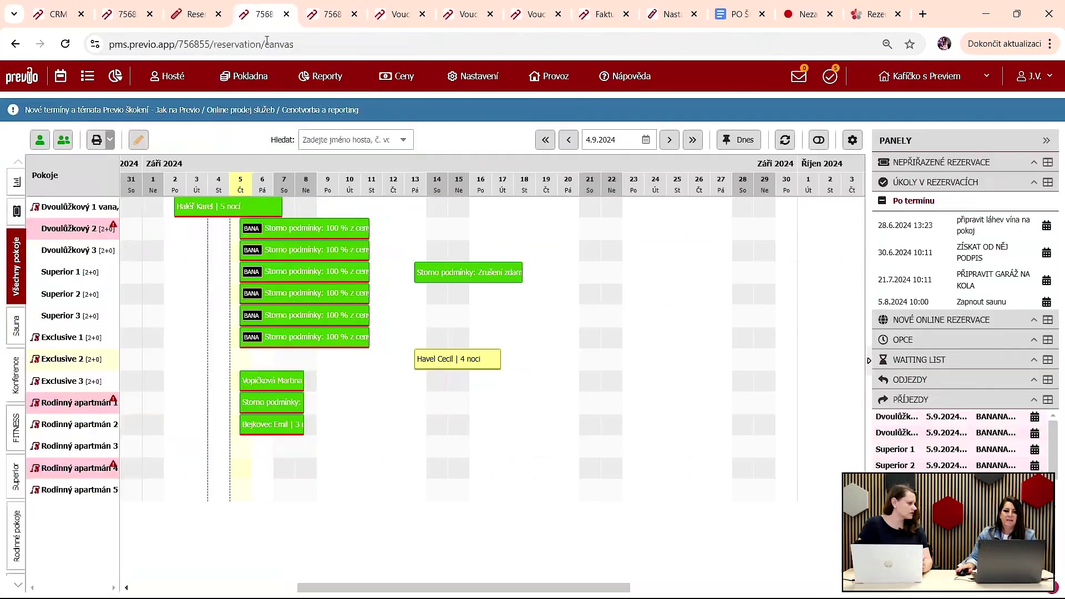
left_click(457, 362)
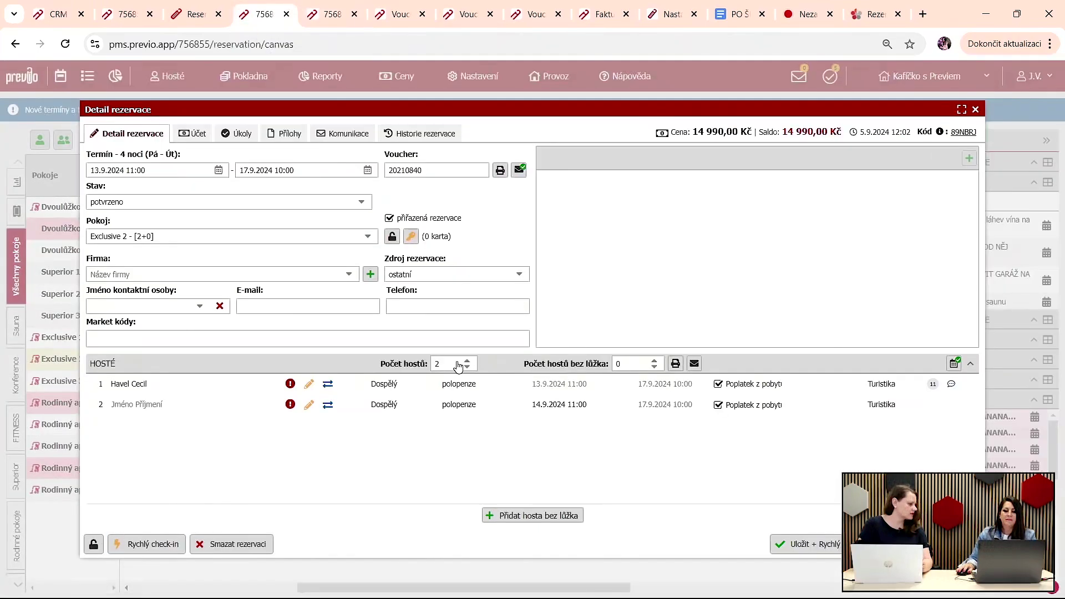
left_click(185, 134)
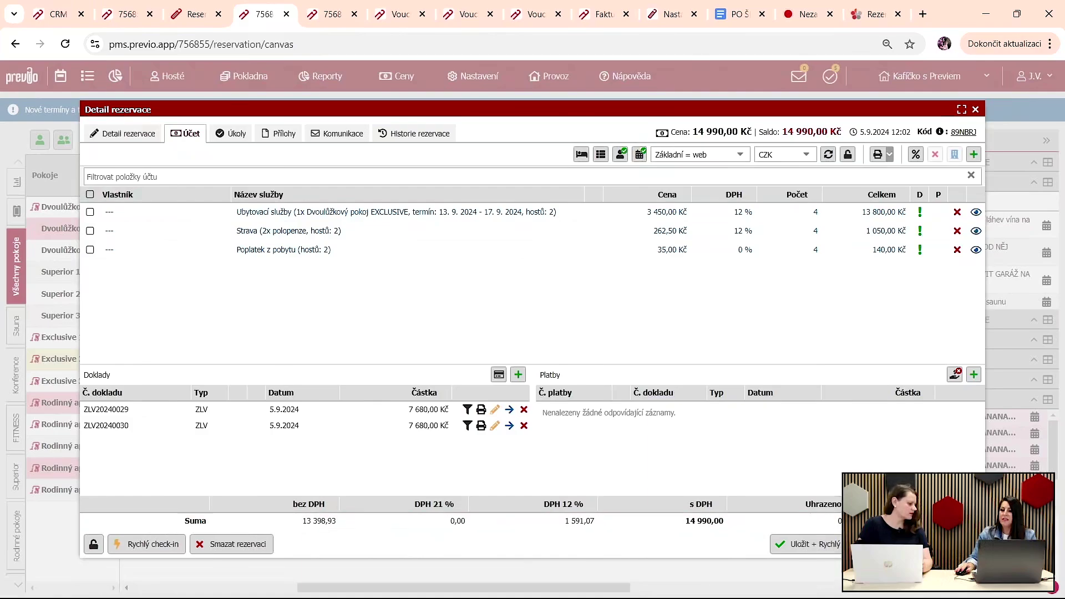
left_click(975, 111)
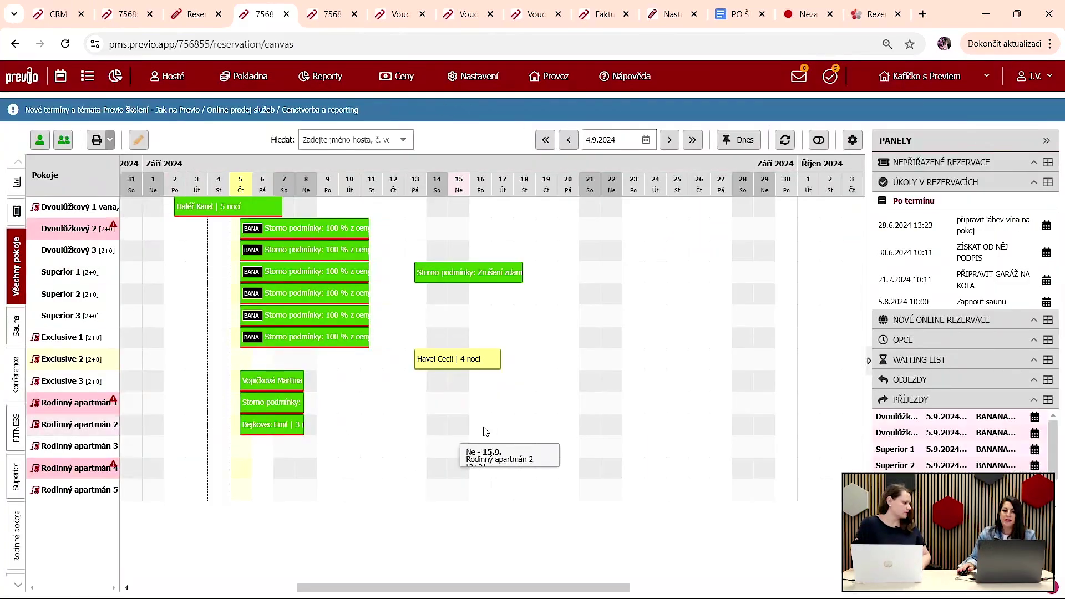
Step: Switch the reservation calendar to its payment view and save "Uhrazenost se řídí stavem uhrazenosti rezervace" in the reservation settings
left_click(821, 143)
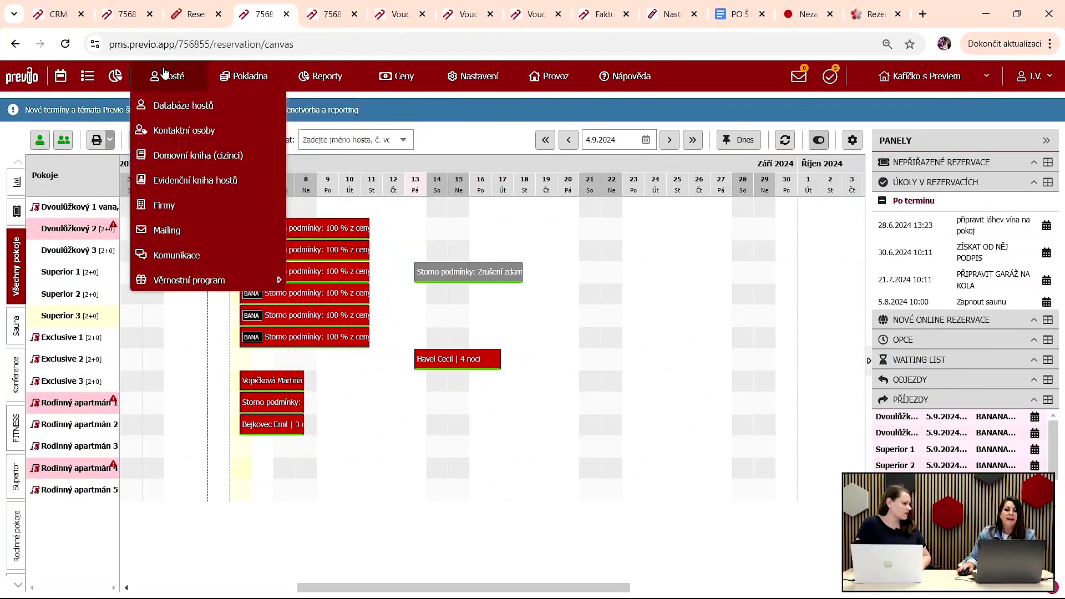
left_click(320, 9)
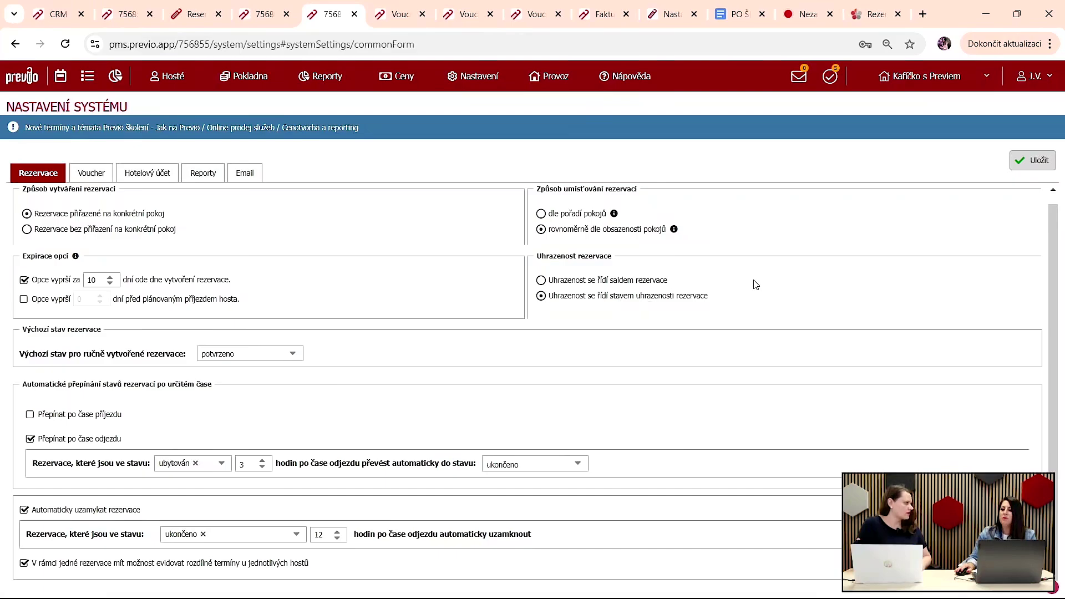
left_click(1028, 161)
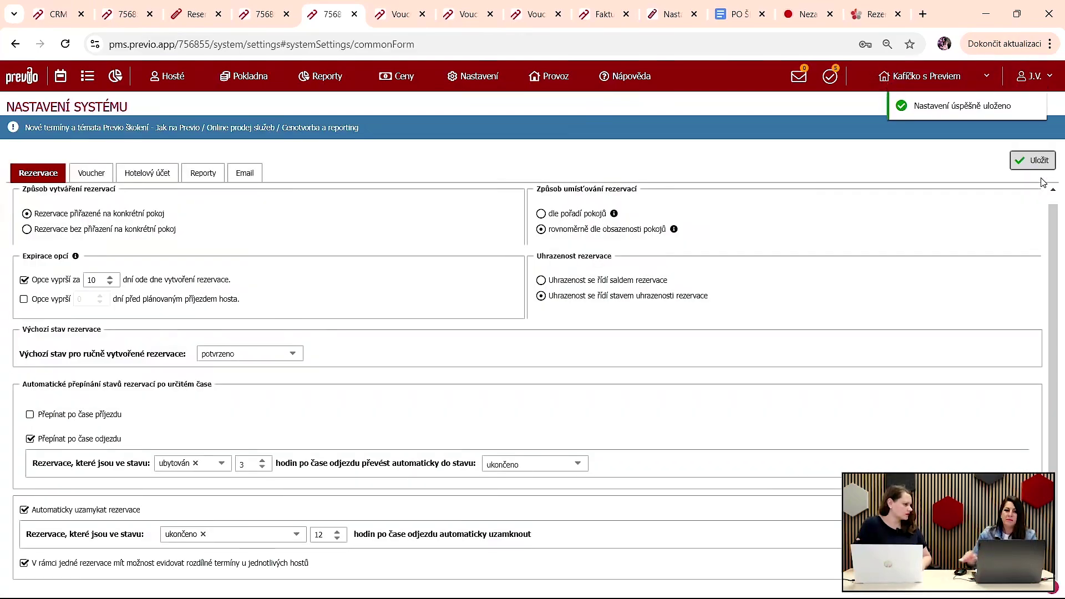
left_click(261, 10)
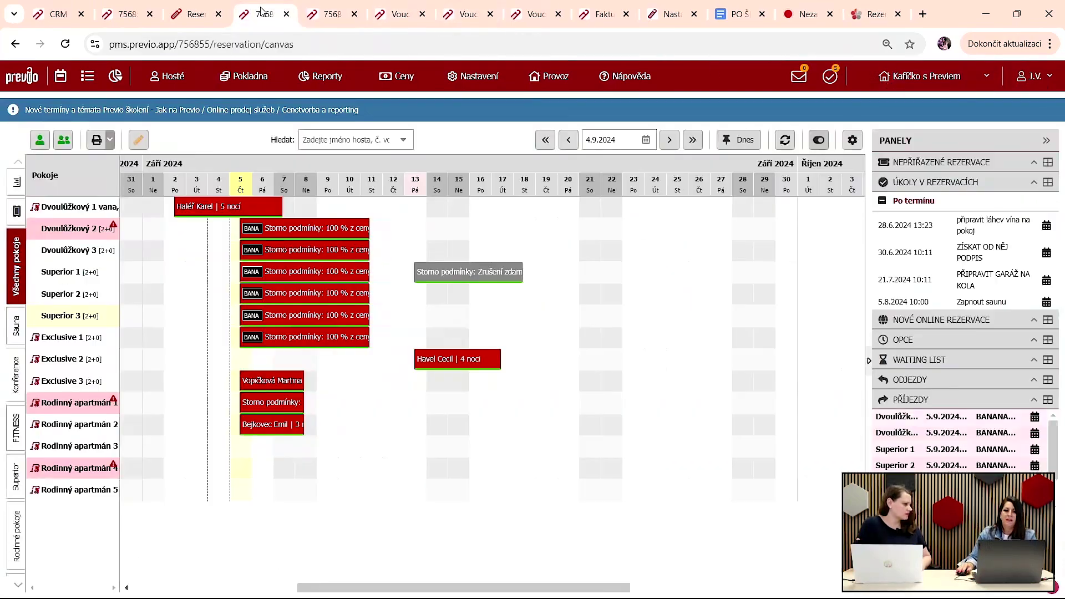
Step: Set the Uhrazenost of the Exclusive 2 reservation starting 13.9.2024 to uhrazeno, save it and check its payment summary in the calendar
left_click(464, 364)
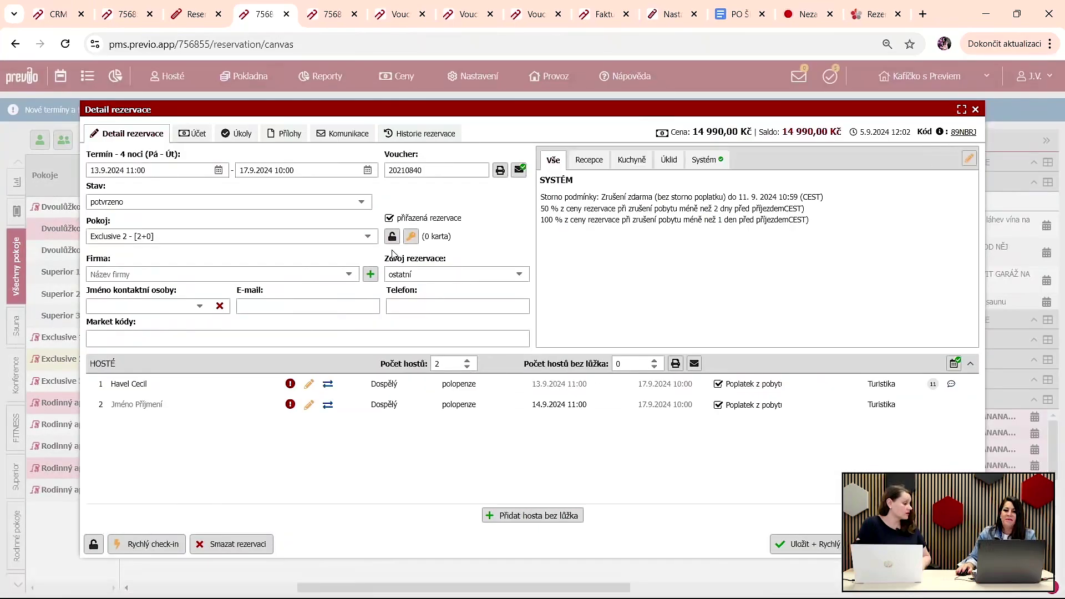
left_click(976, 109)
mouse_move(343, 82)
mouse_move(414, 92)
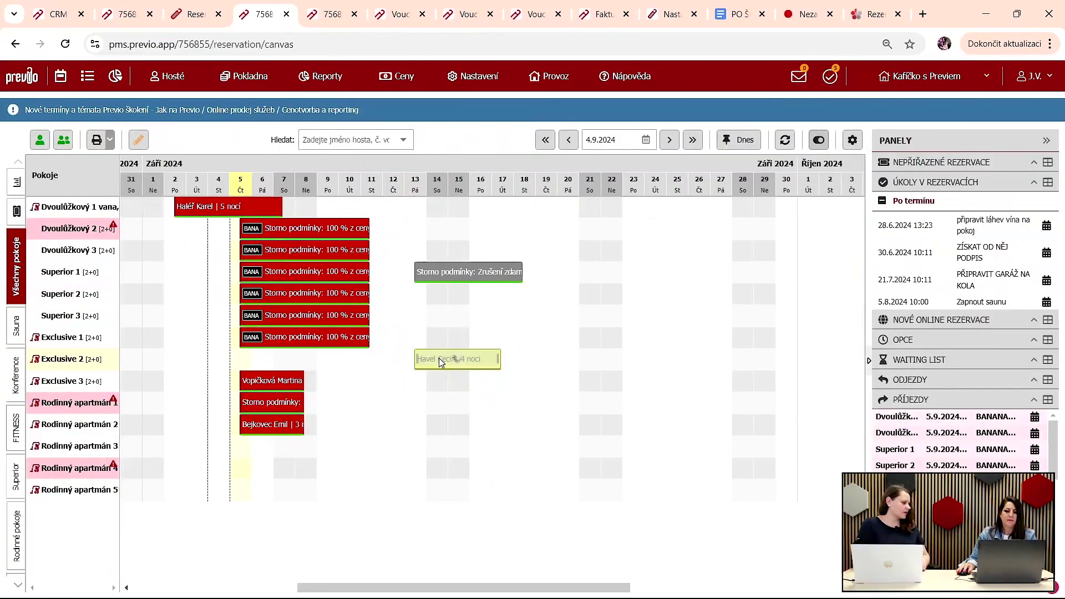
left_click(439, 360)
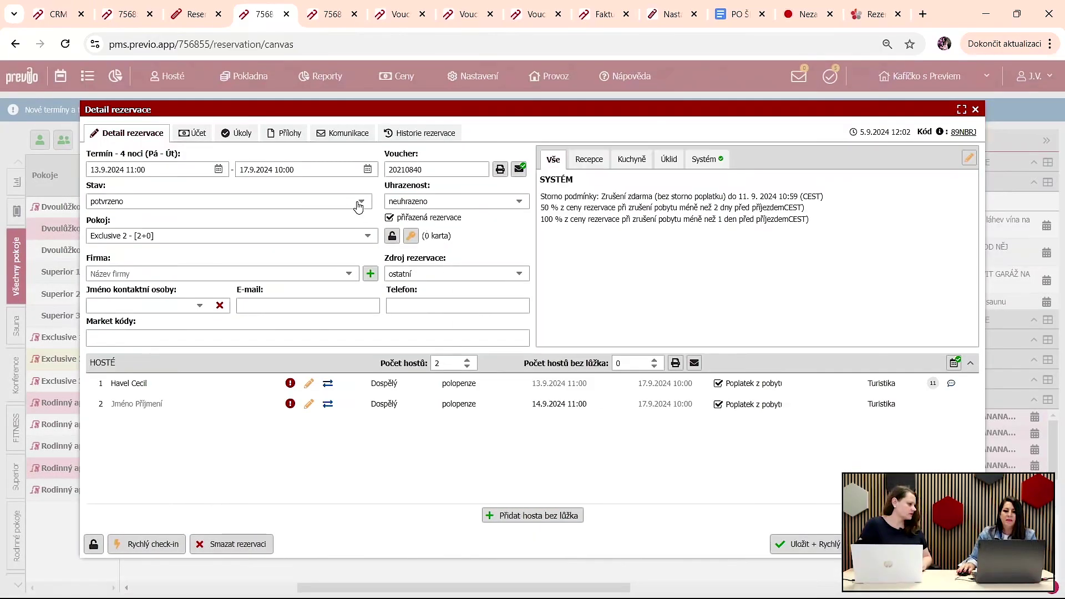
left_click(520, 202)
left_click(506, 218)
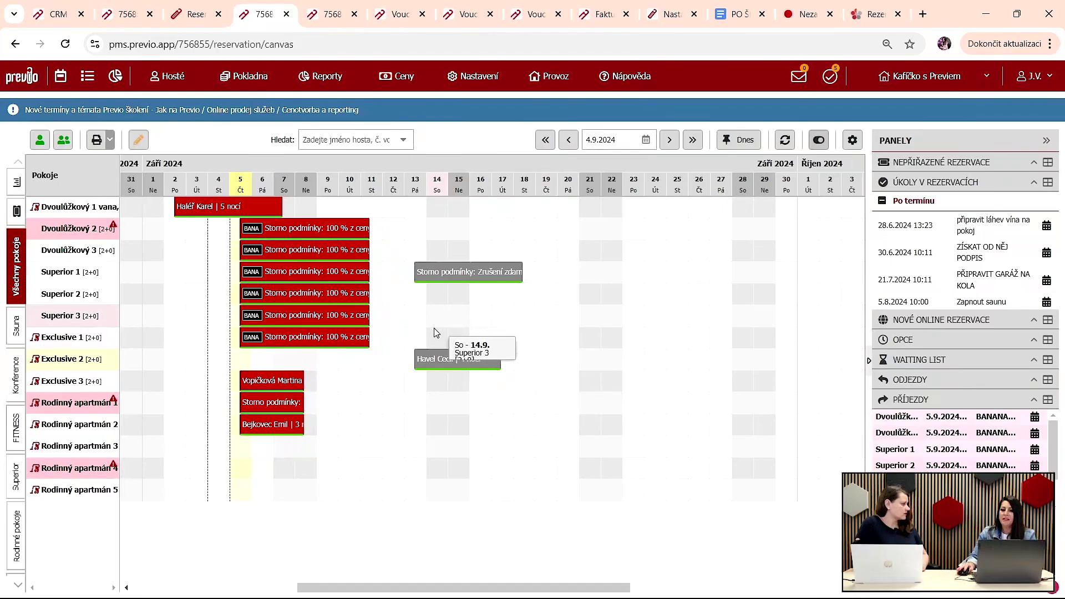
mouse_move(456, 360)
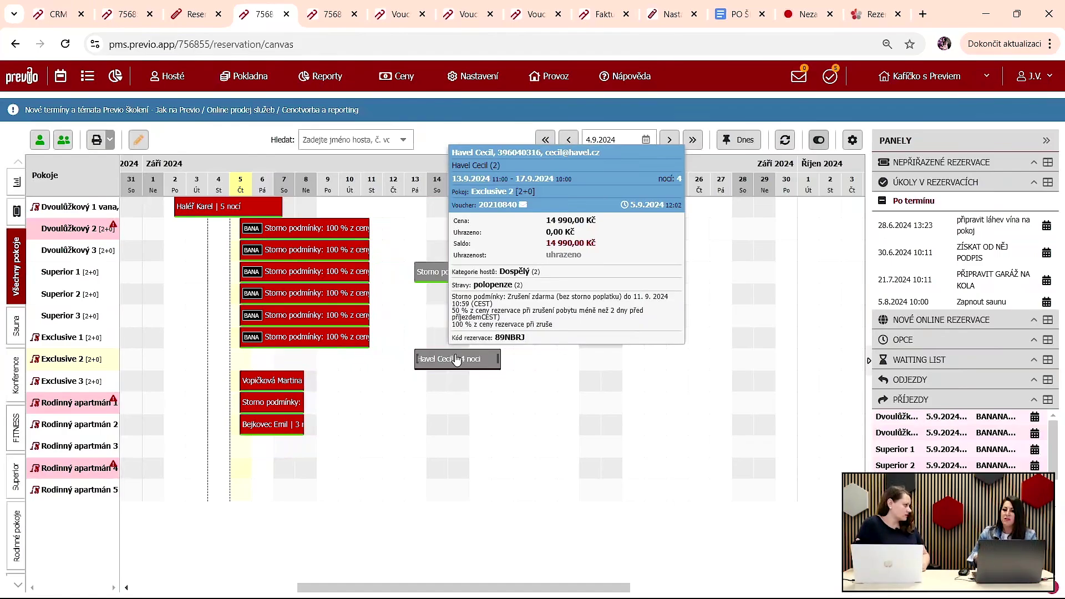
Step: Select "Uhrazenost se řídí saldem rezervace" in the system's reservation settings and save
left_click(309, 10)
mouse_move(486, 80)
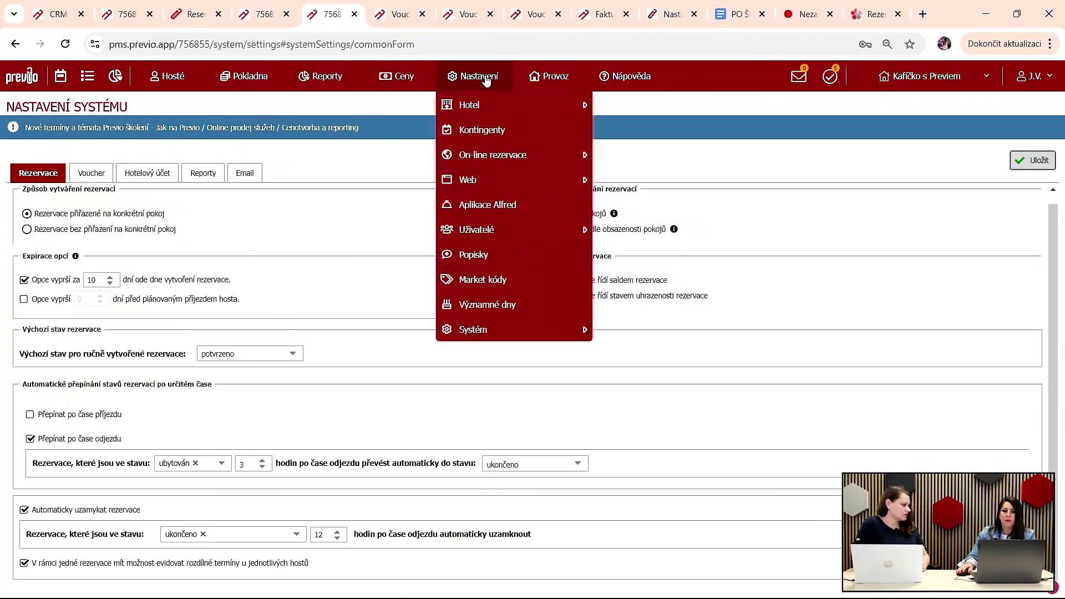
mouse_move(542, 336)
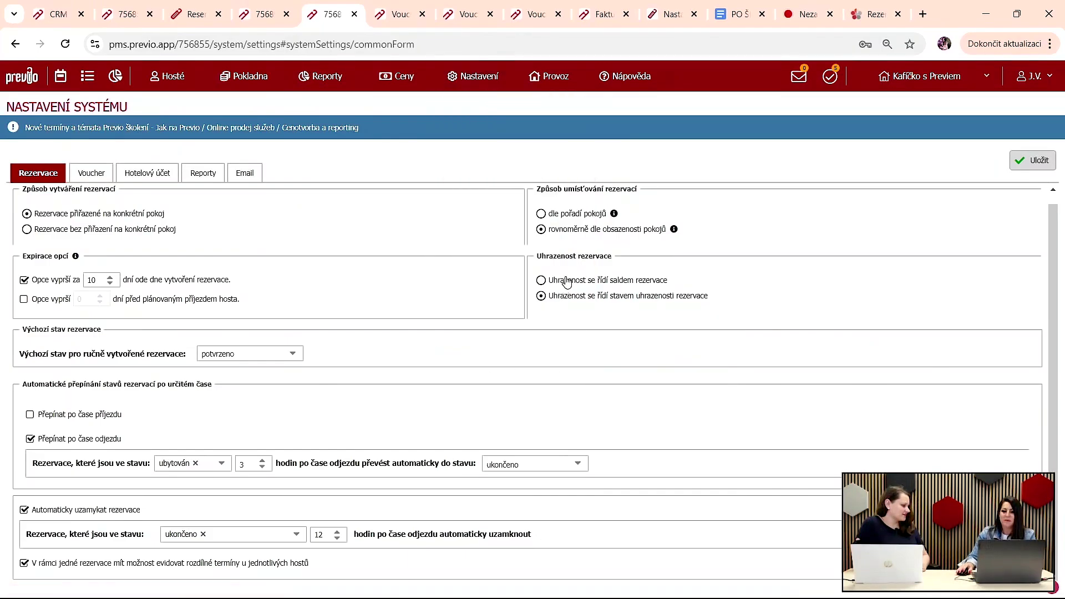
left_click(567, 282)
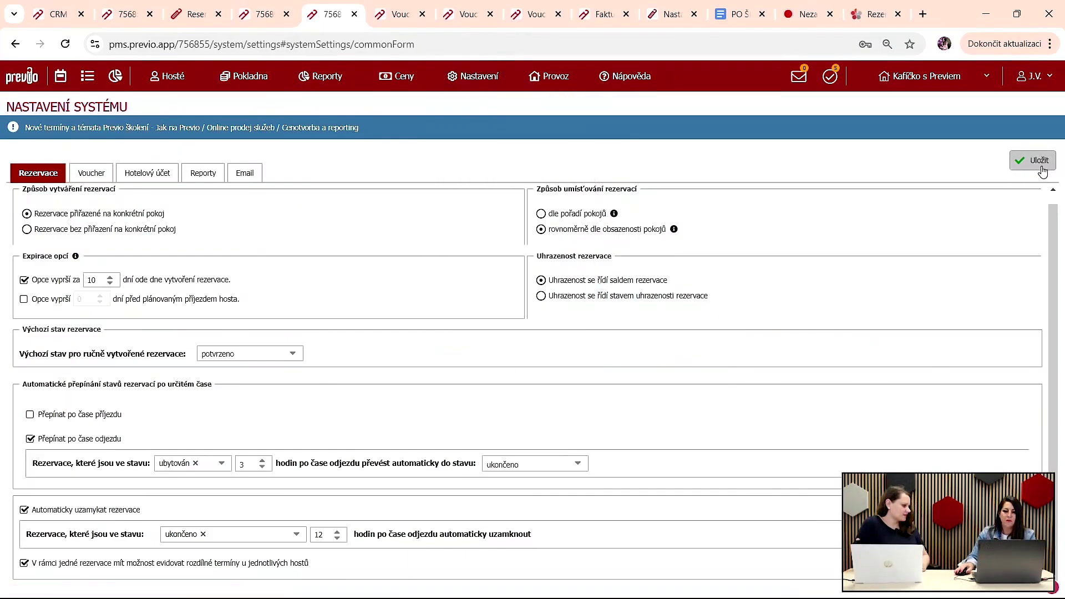
left_click(1045, 167)
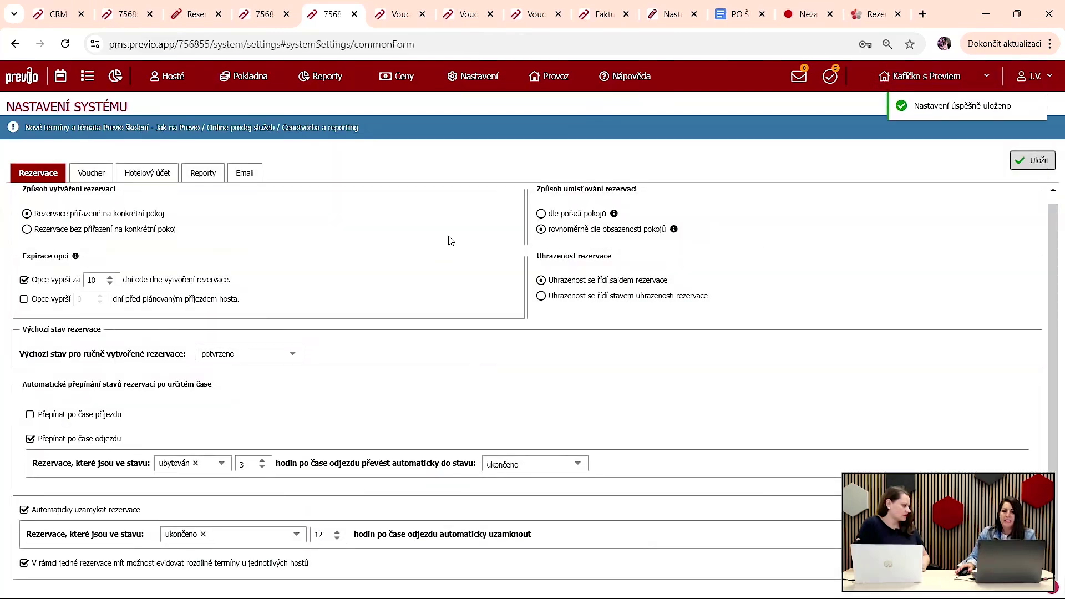
Step: Open the Reservation + settings and compare them with the public booking page, closing its Dvoulůžkový pokoj EXCLUSIVE detail
left_click(466, 88)
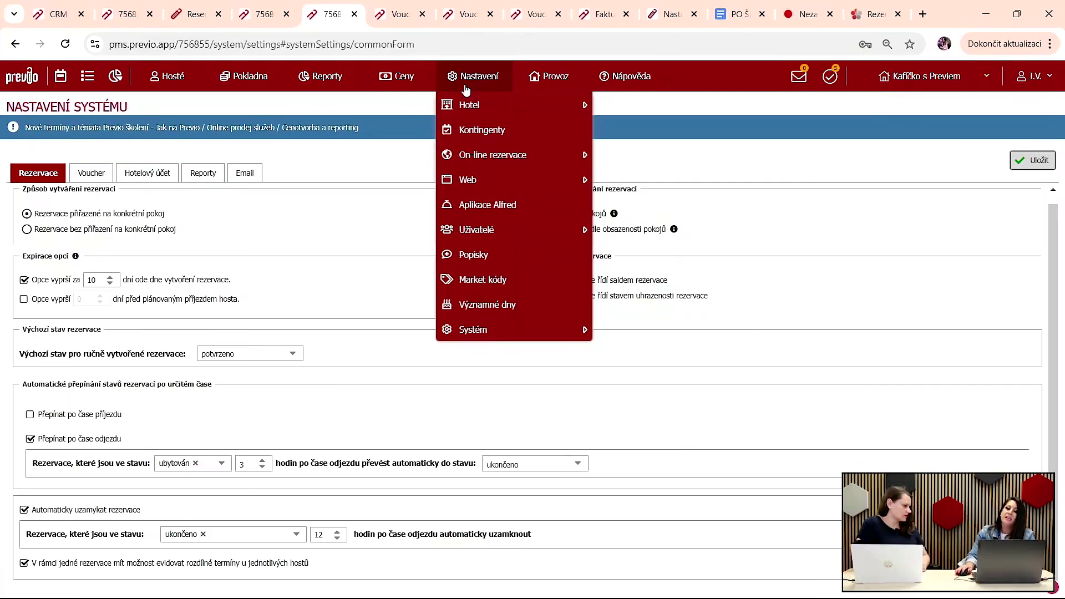
mouse_move(516, 155)
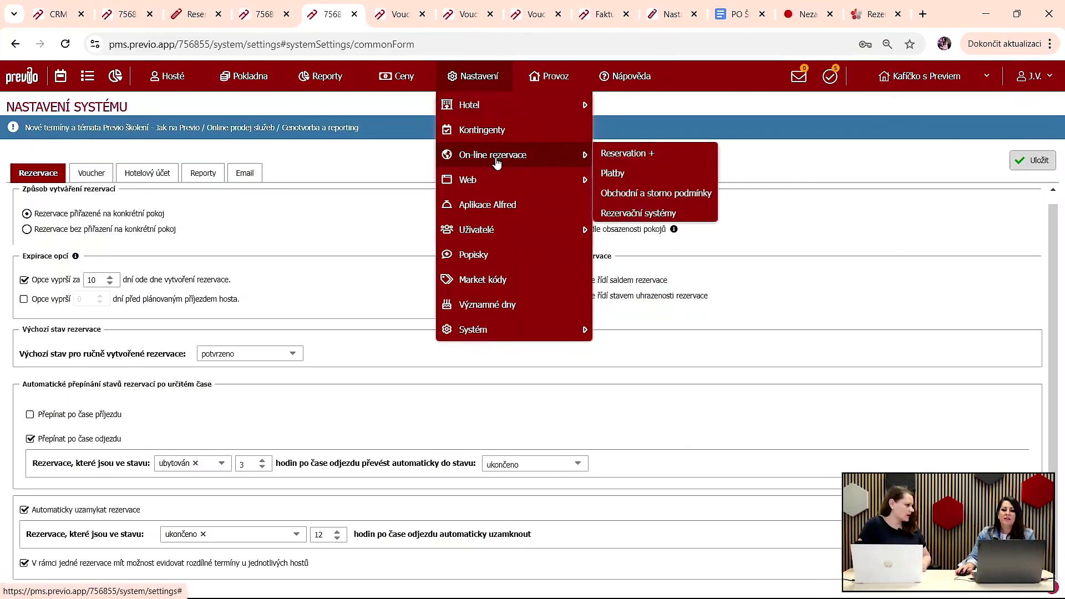
left_click(629, 161)
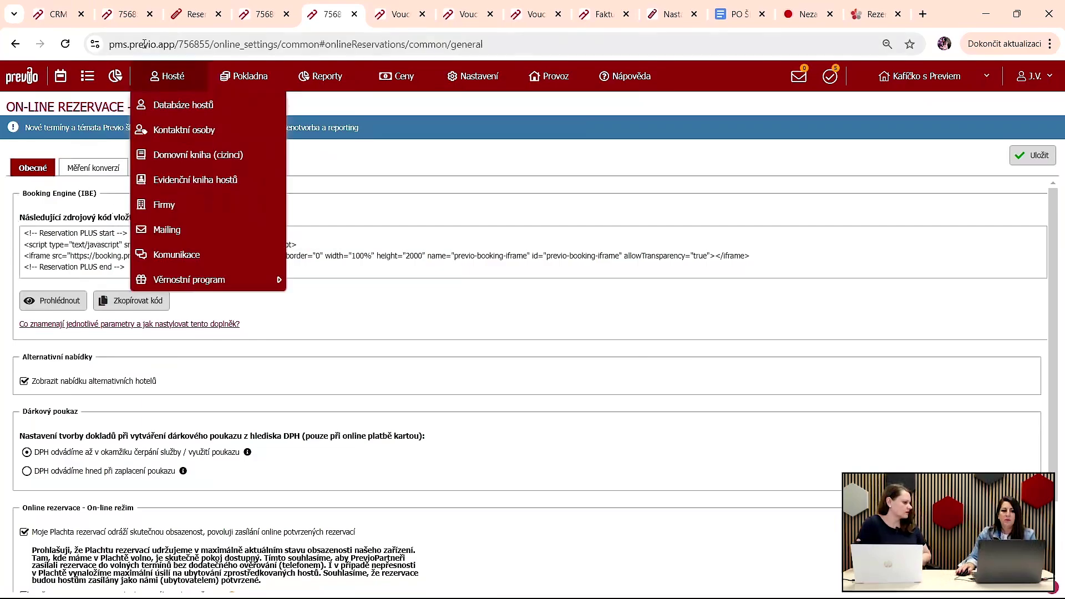
left_click(188, 14)
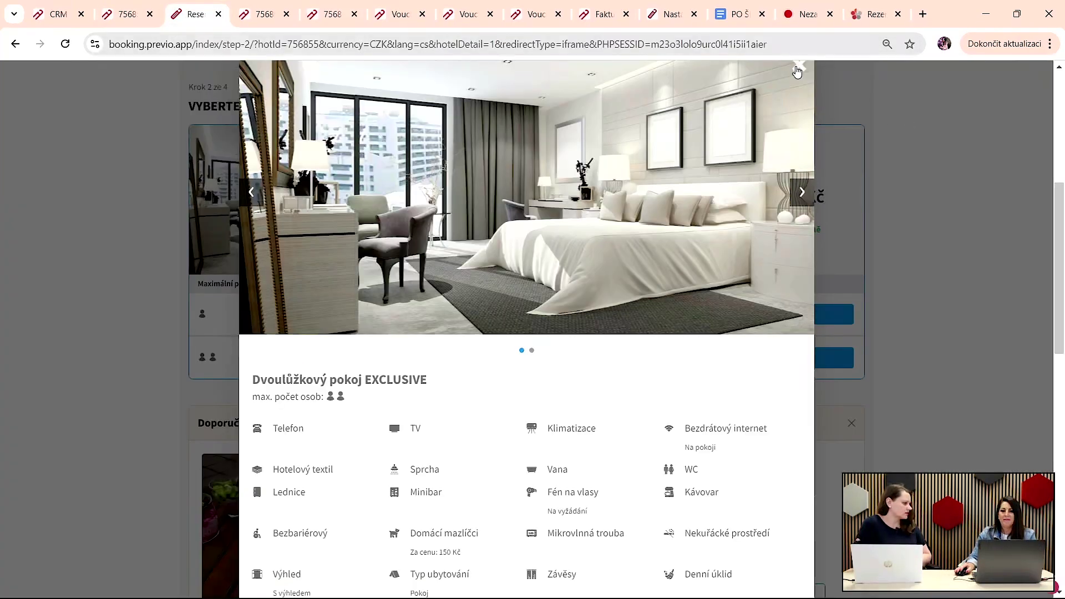
left_click(814, 125)
scroll(563, 233, "up", 5)
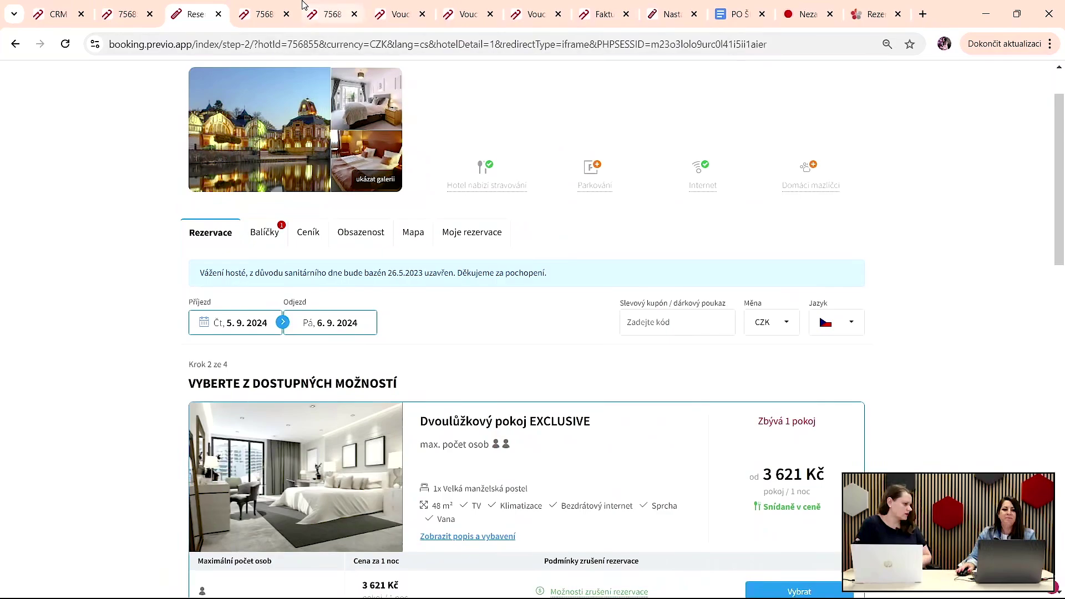
left_click(334, 7)
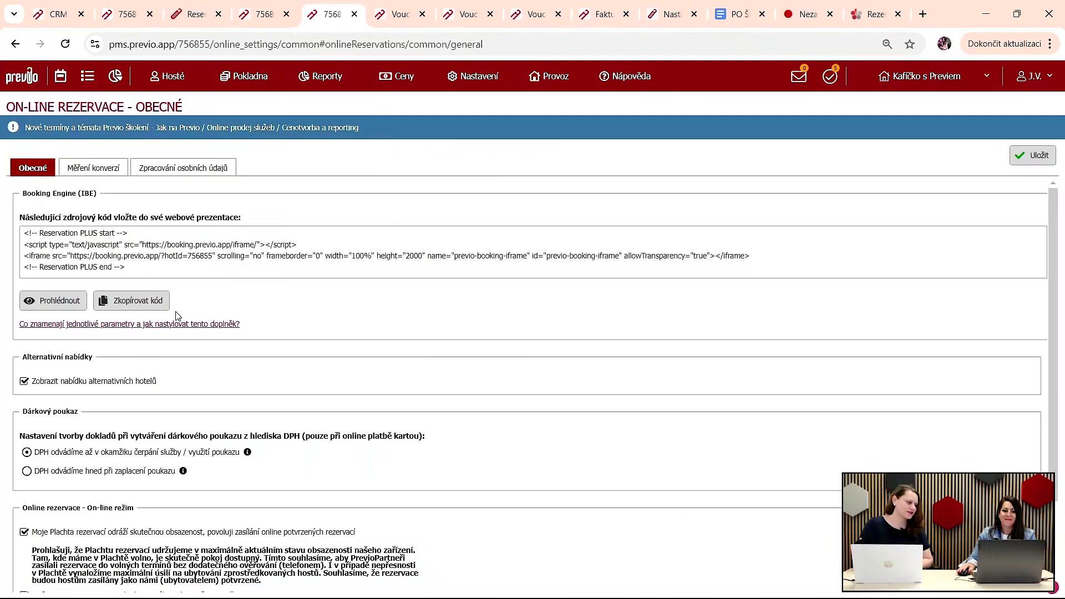
Step: Set the latest time for online reservations (On-line rezervace nejpozději do) to "03:30 - následující den"
scroll(178, 316, "down", 2)
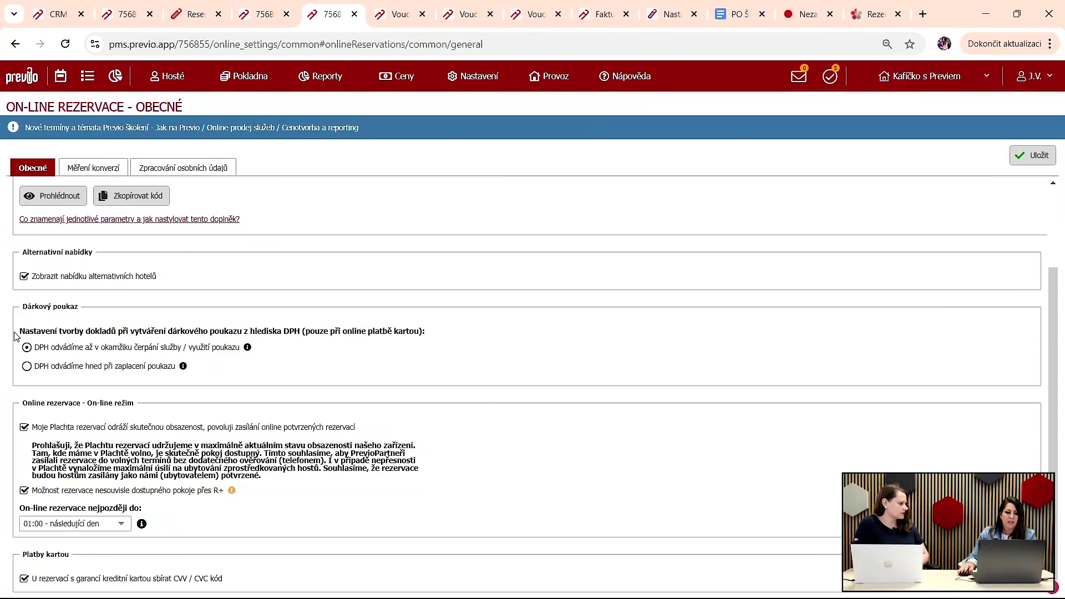
left_click(129, 525)
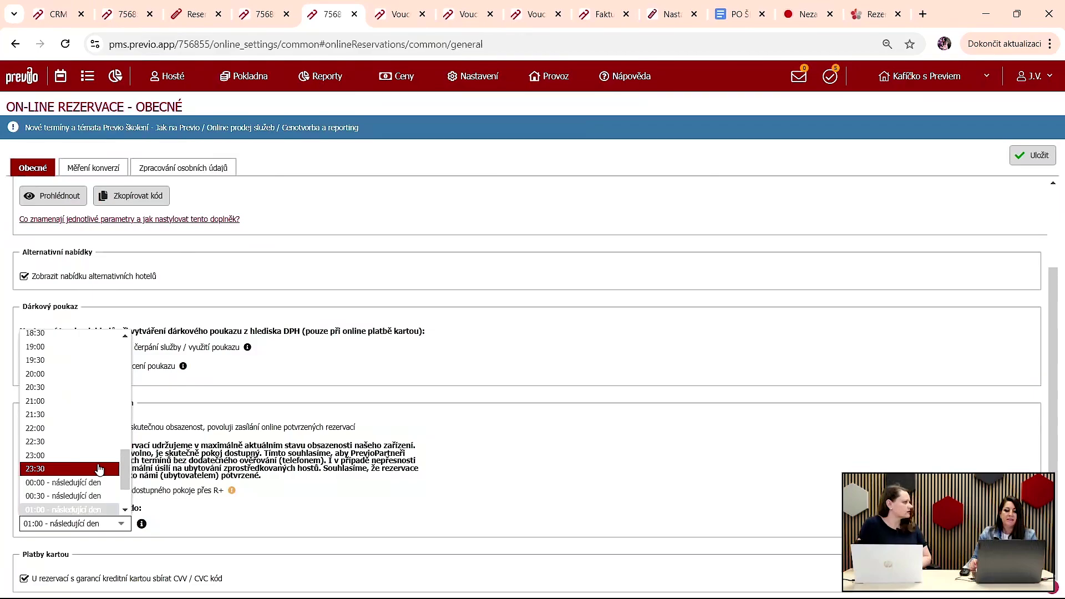
left_click(126, 510)
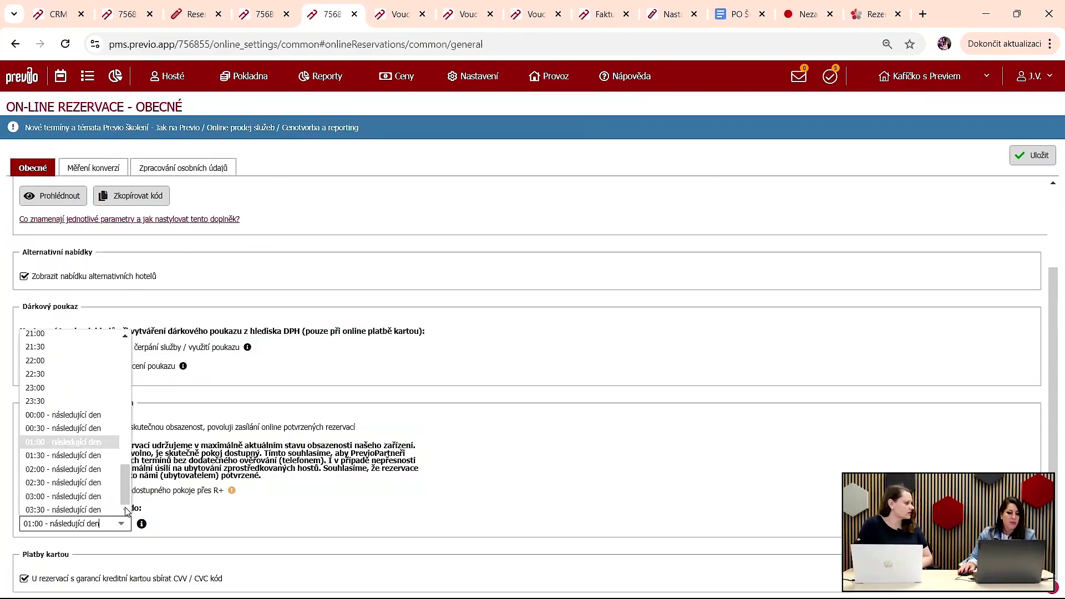
left_click(81, 510)
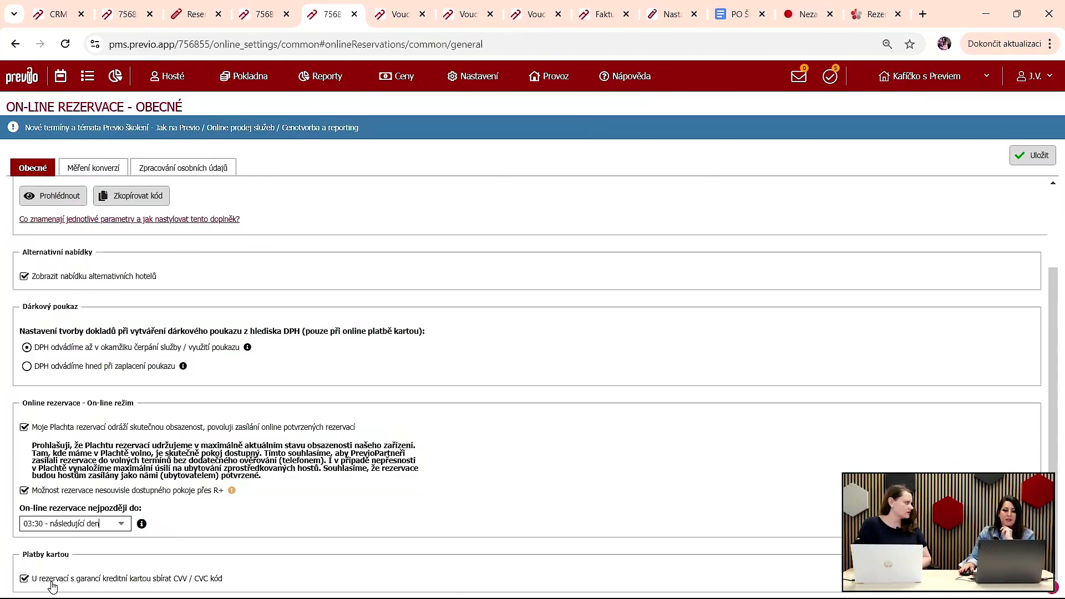
Step: In the personal data processing settings, try "Vypnout zásady zpracování osobních údajů" and reselect "Použít výchozí text"
left_click(206, 169)
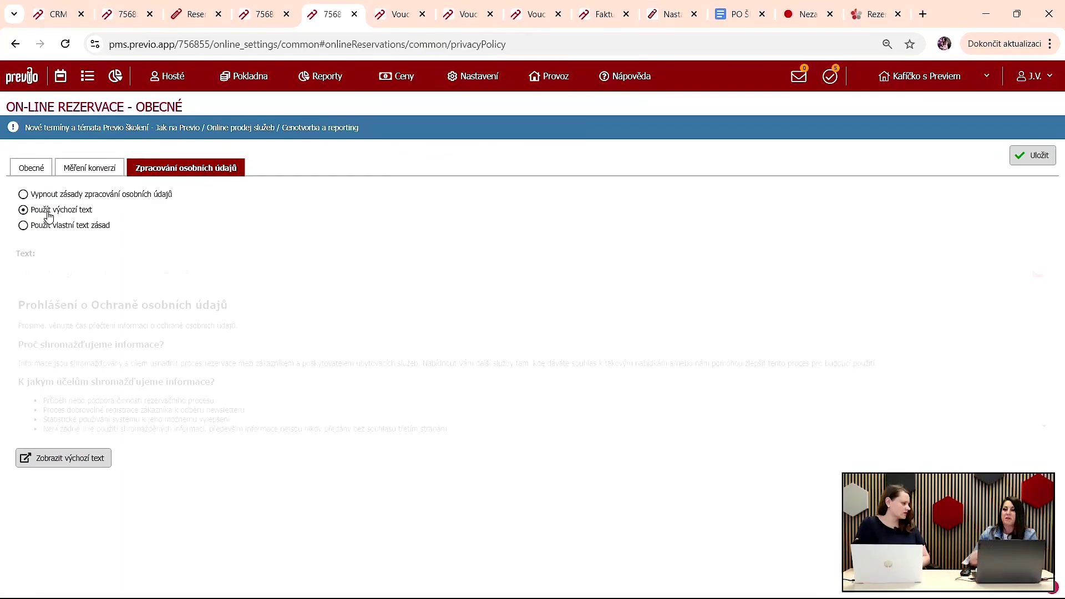
left_click(66, 202)
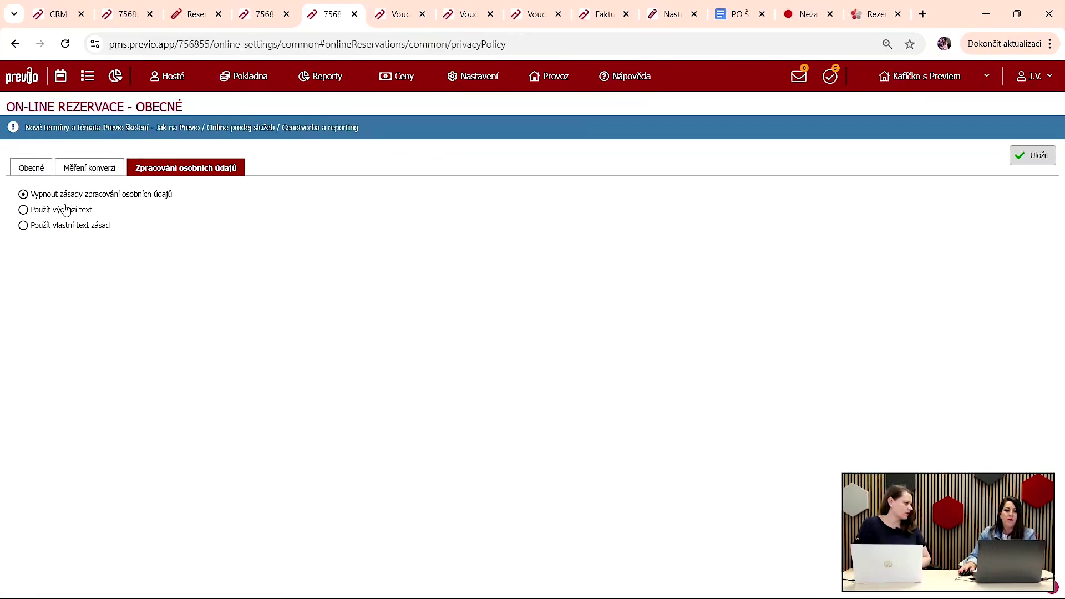
left_click(66, 211)
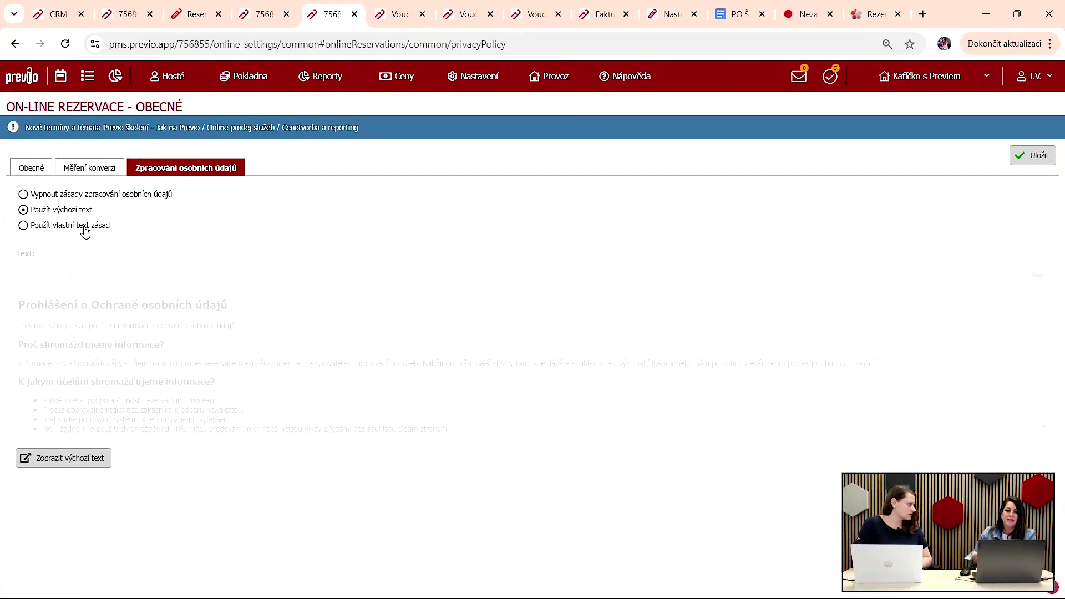
Step: Open the online reservation Platby settings and check the automatic payment request option without changing it
left_click(459, 86)
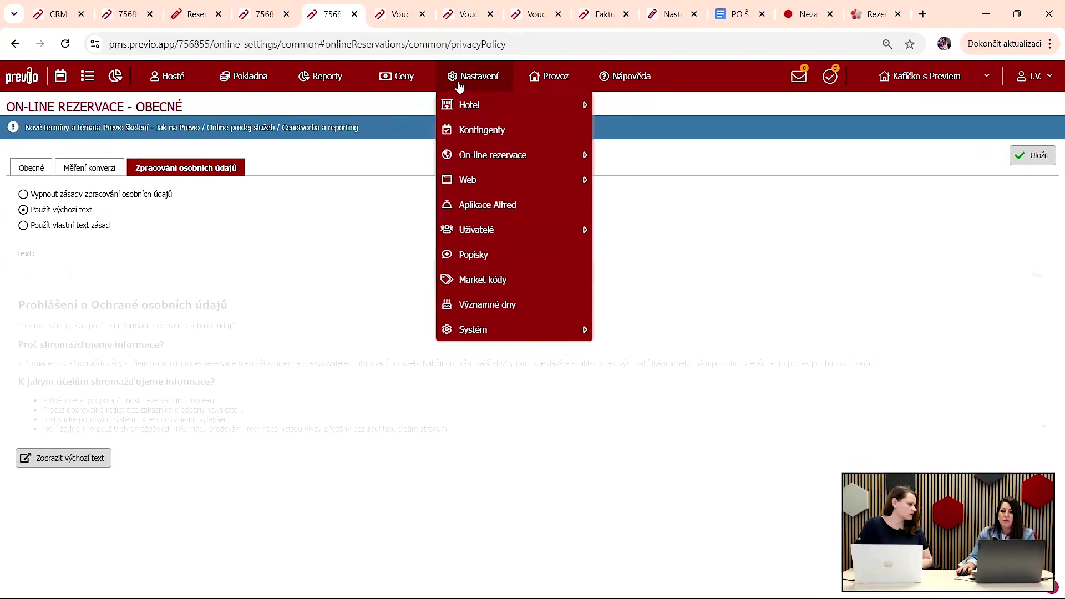
mouse_move(495, 156)
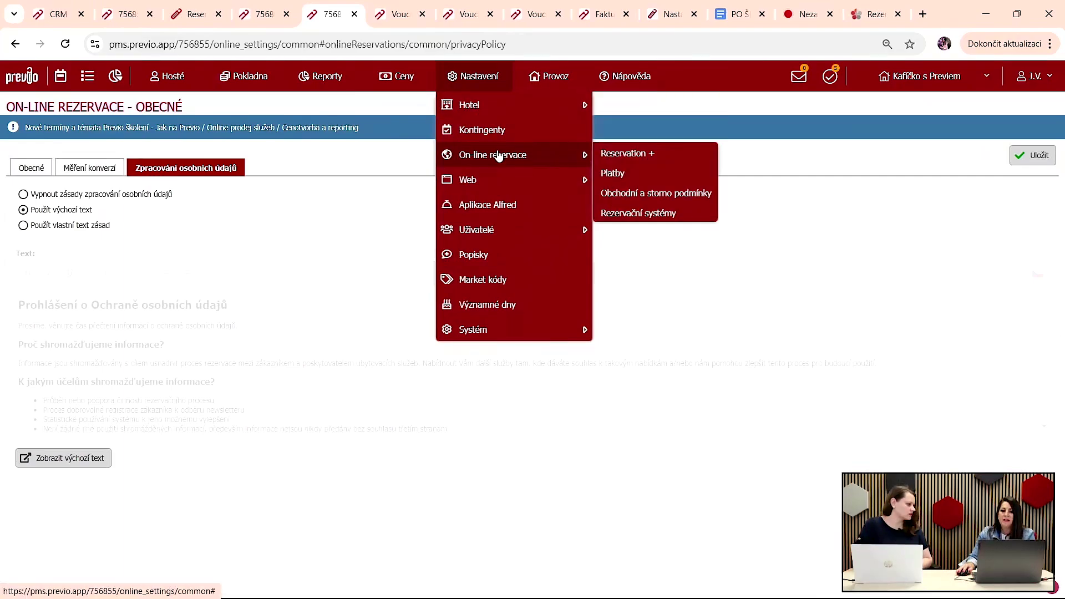
left_click(625, 176)
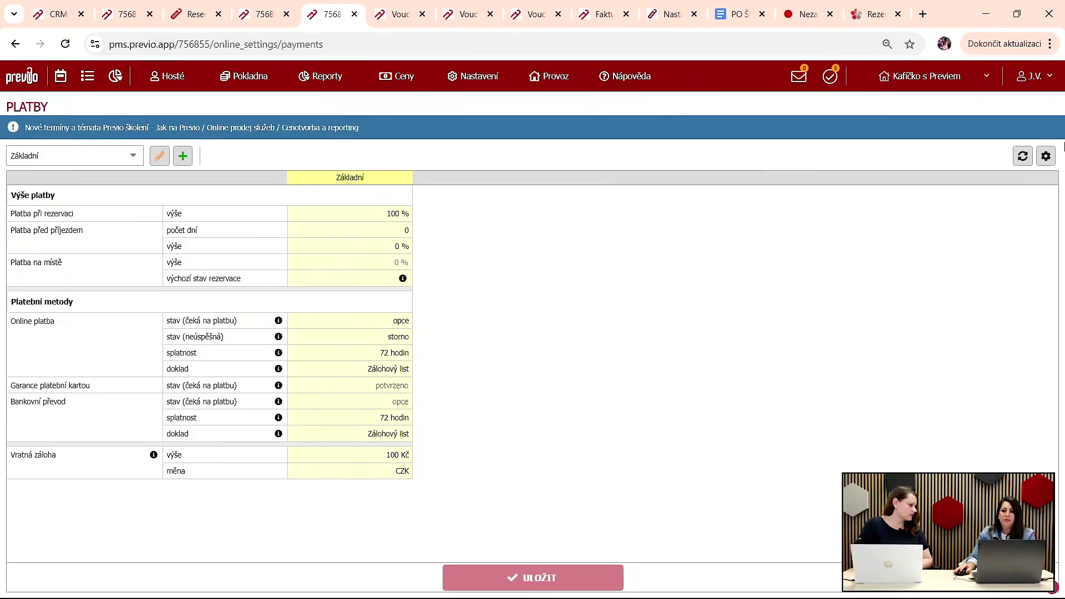
left_click(1046, 156)
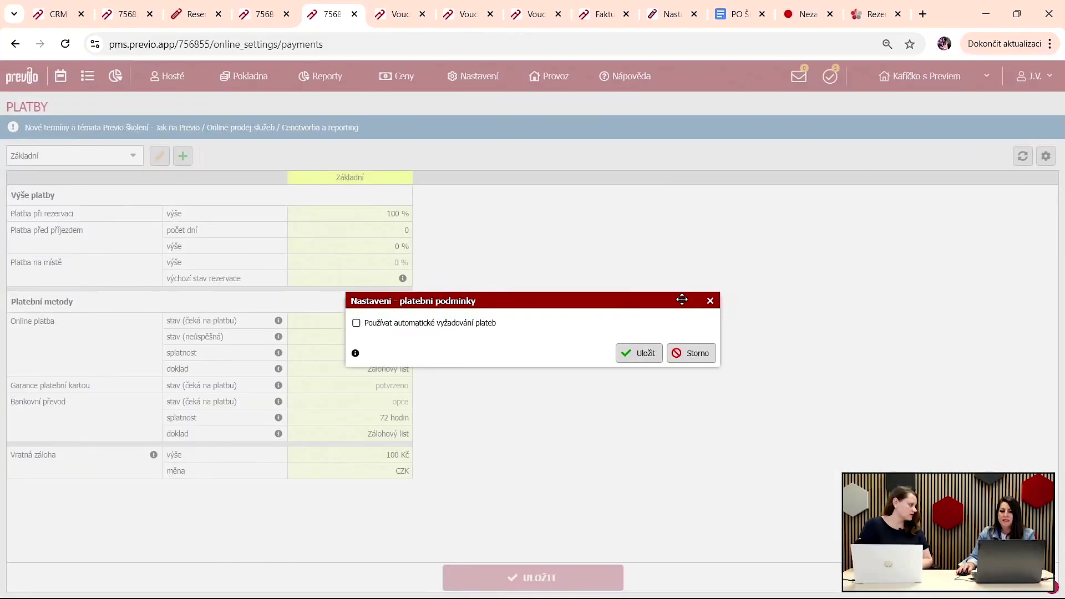
left_click(711, 301)
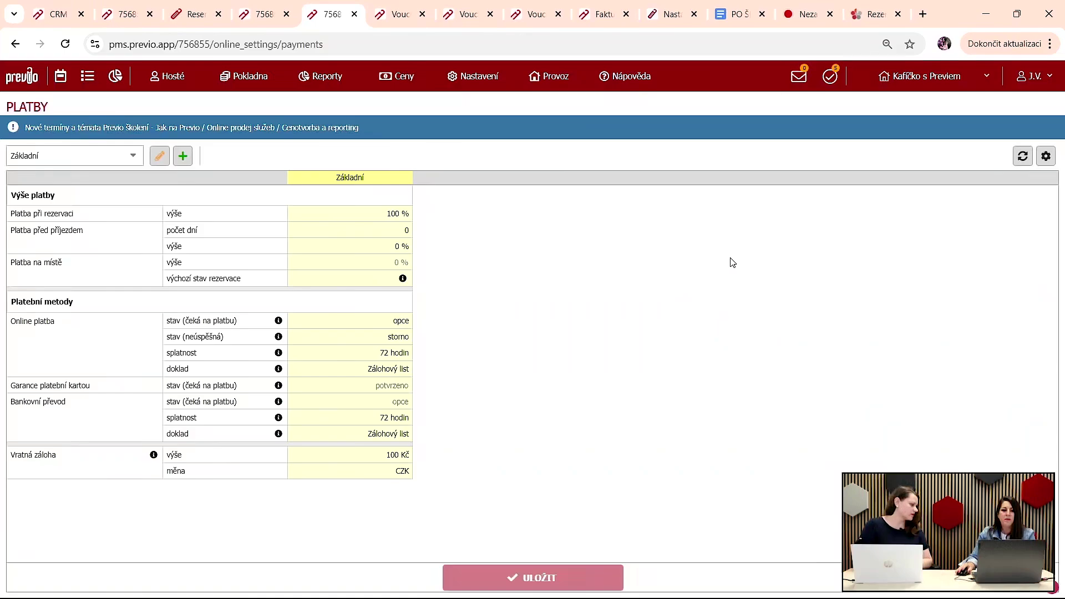
Step: In the Základní payment plan, disable and re-enable Garance platební kartou and Bankovní převod, and save the plan
left_click(160, 157)
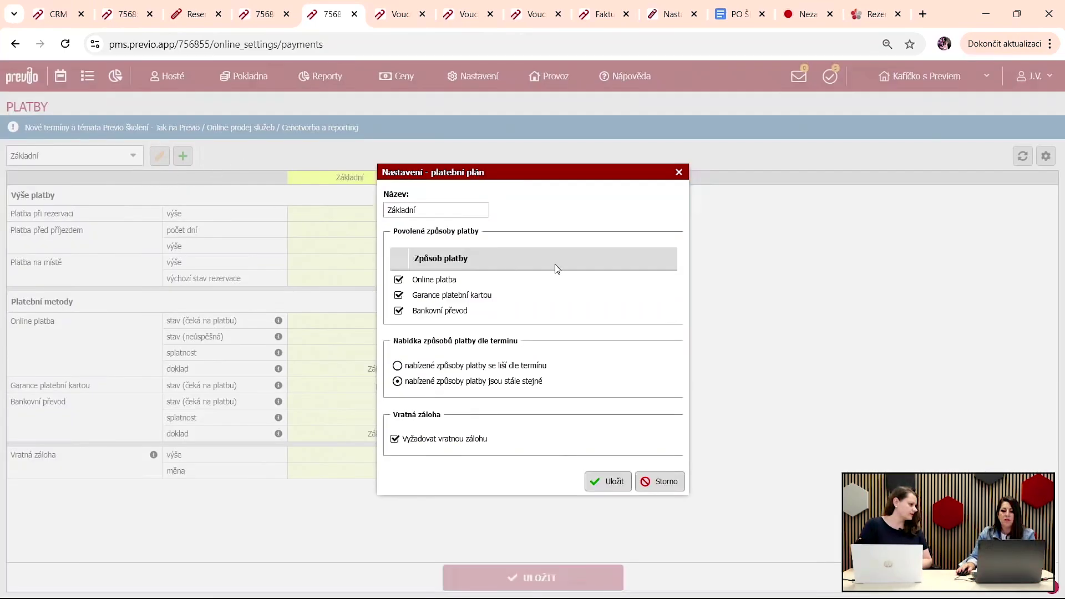
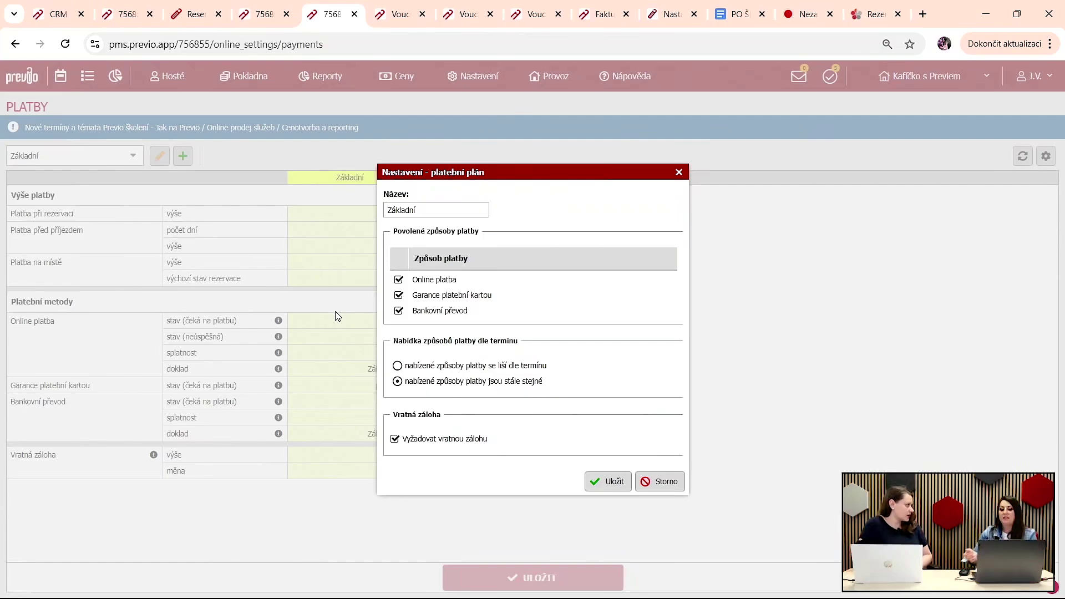
left_click(399, 296)
left_click(399, 311)
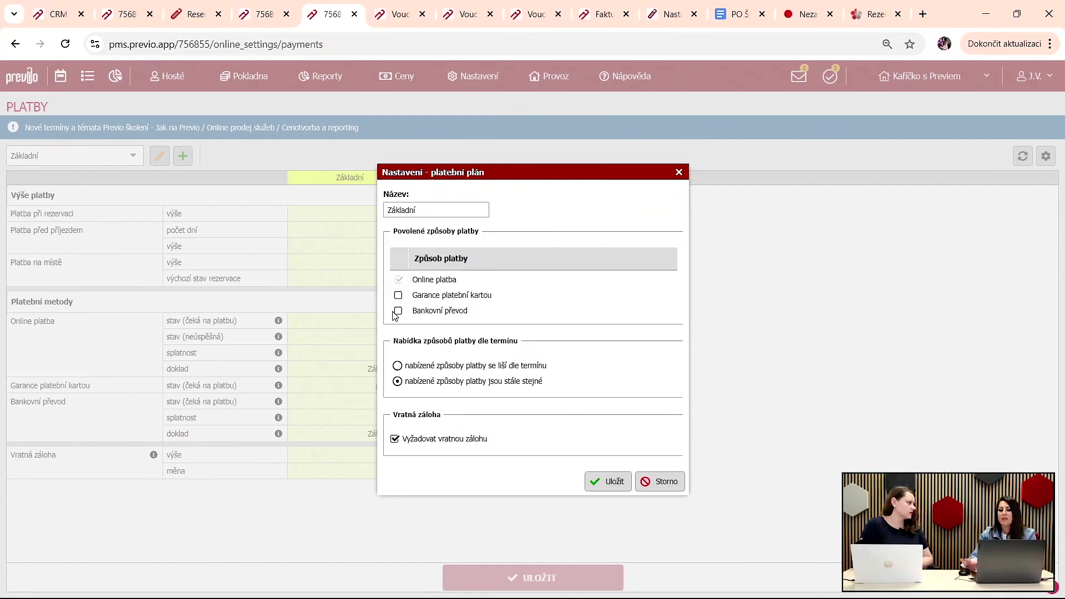
left_click(398, 295)
left_click(399, 310)
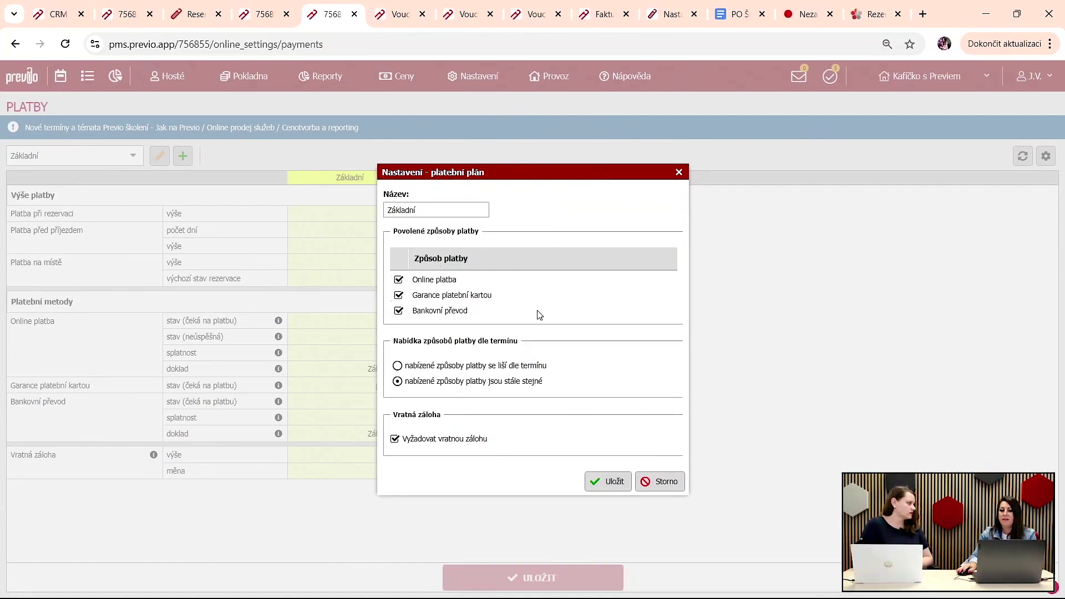
left_click(610, 483)
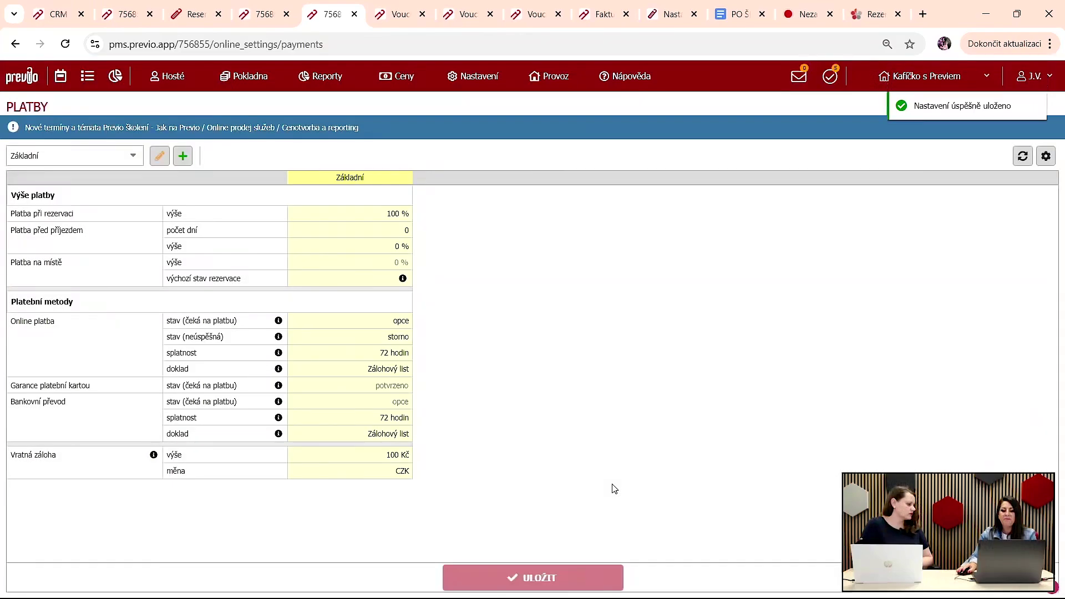
Step: Set the Základní plan's payment at reservation (Platba při rezervaci) to 50 % of the reservation price
left_click(384, 218)
left_click_drag(633, 306, 558, 301)
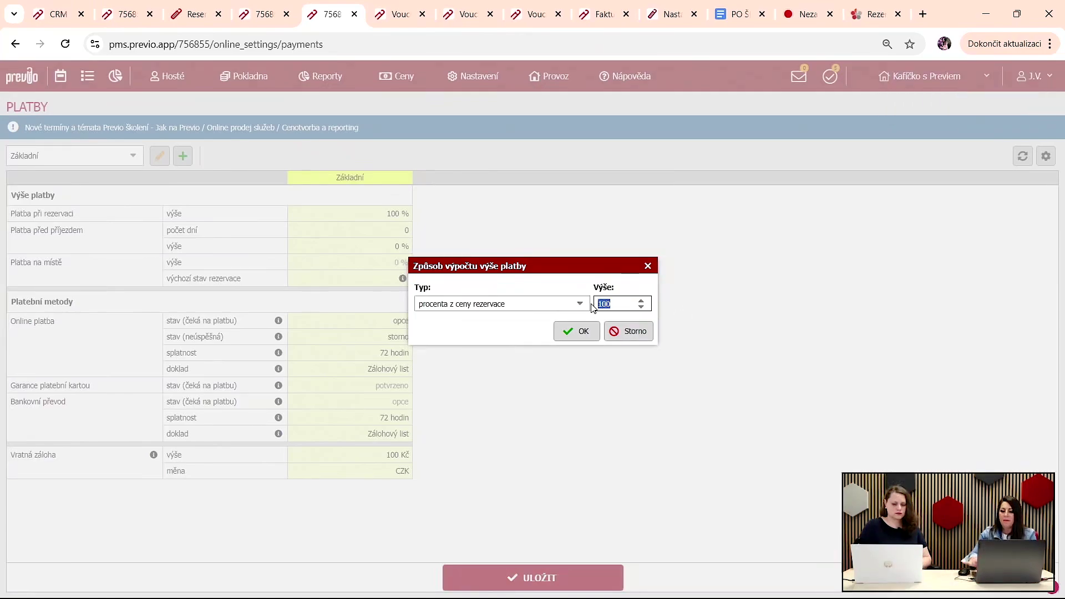
type("50")
left_click(588, 332)
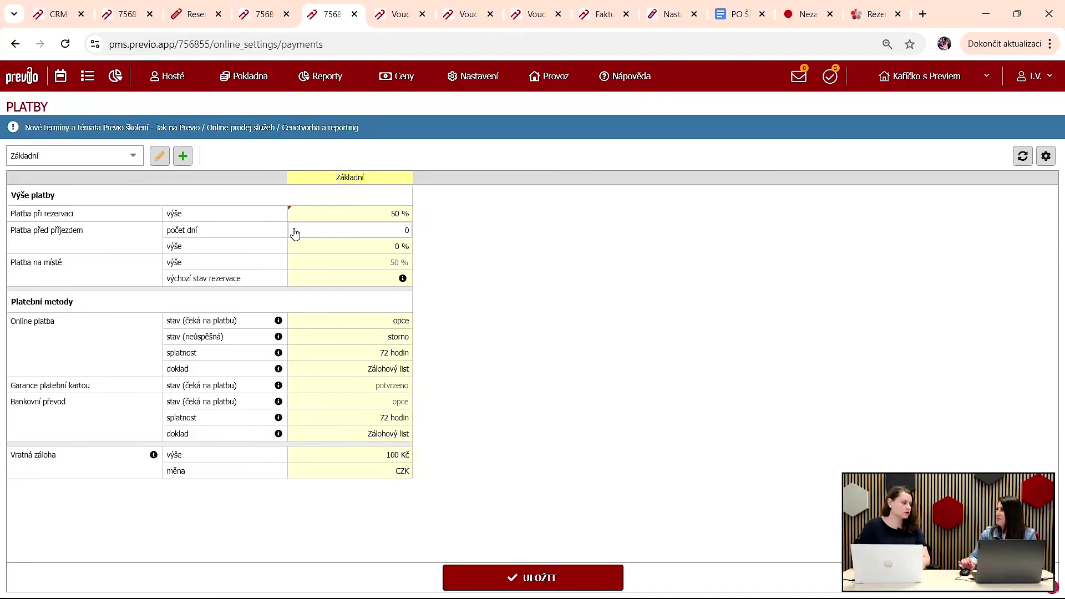
Step: Set the Základní plan's payment before arrival (Platba před příjezdem) to 7 days and 50 % of the reservation price
left_click(402, 233)
type("7")
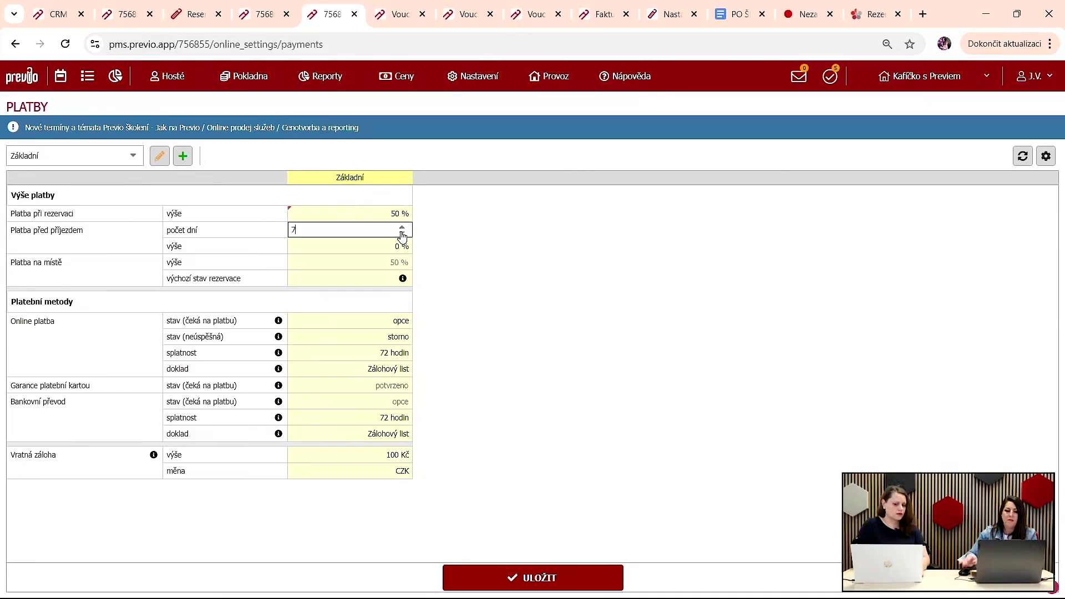
left_click(374, 251)
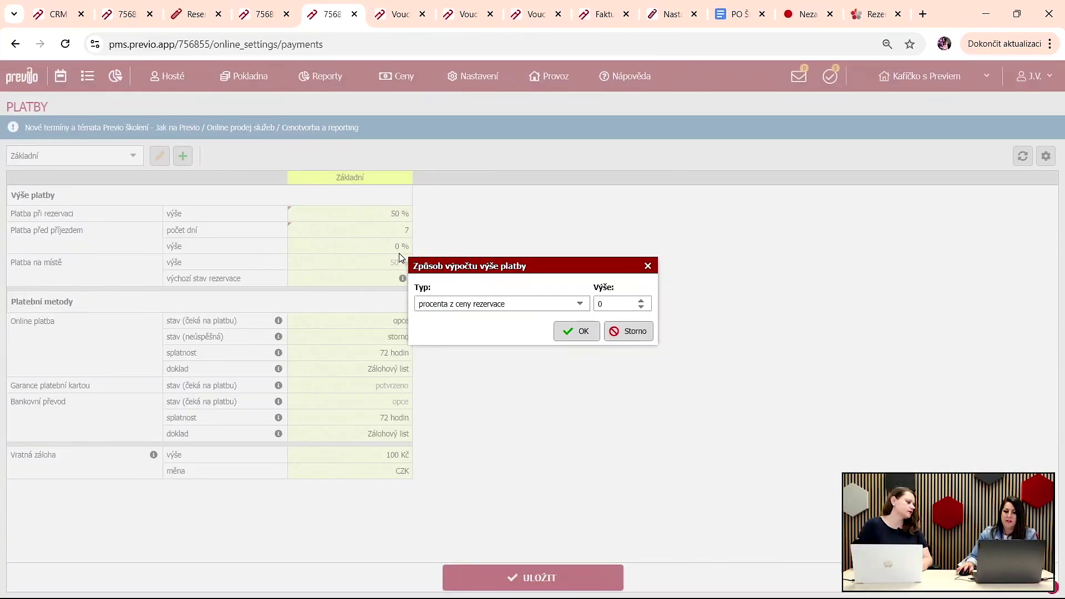
left_click(599, 304)
type("50")
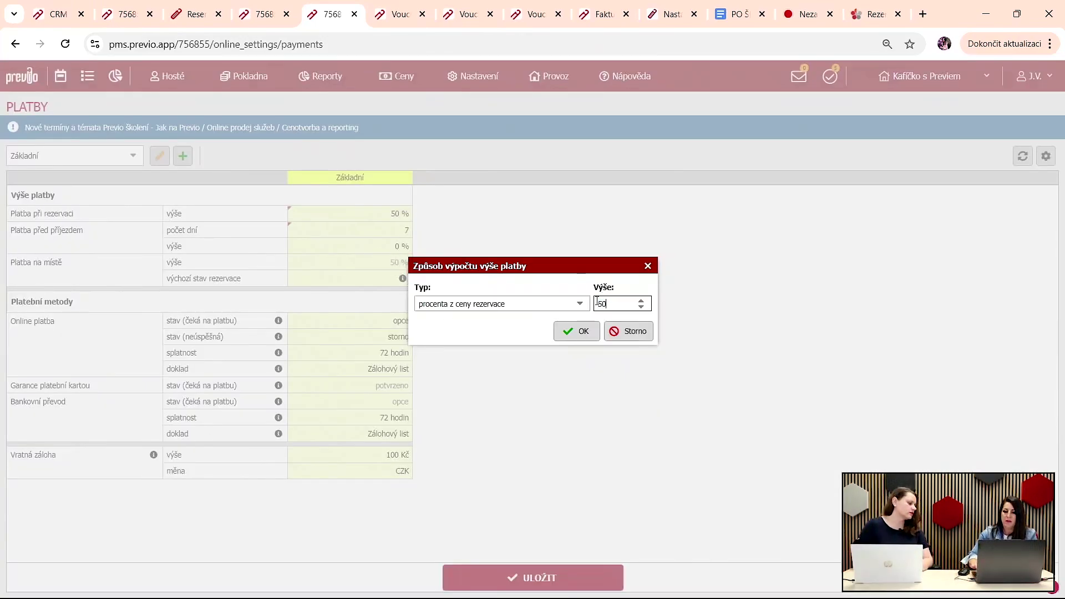
left_click(574, 334)
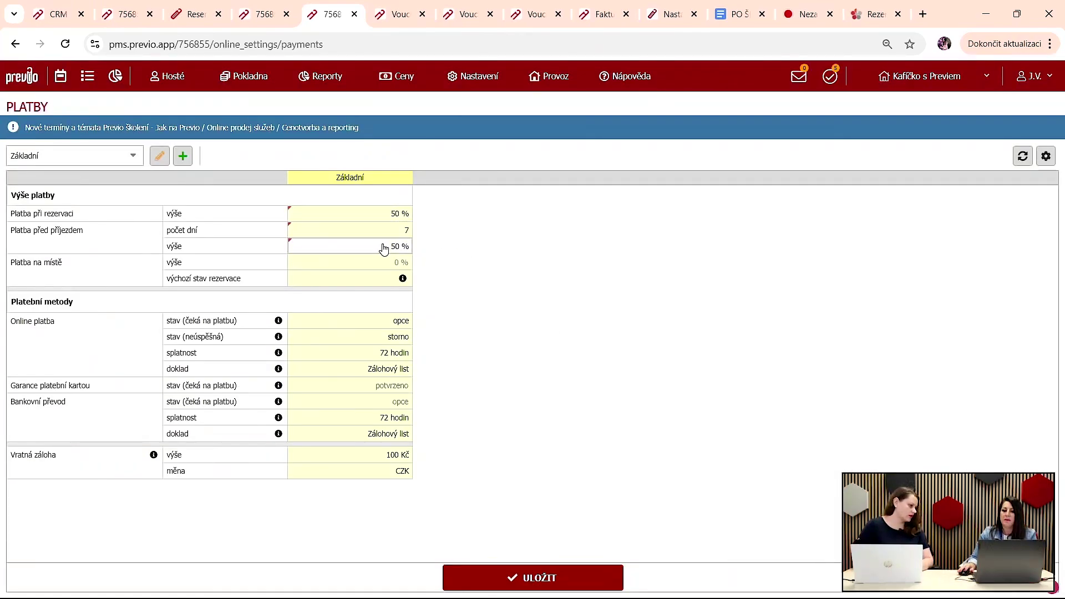
Step: Select Zálohový list as the document for Online platba and save the payment plan
left_click(401, 367)
left_click(402, 368)
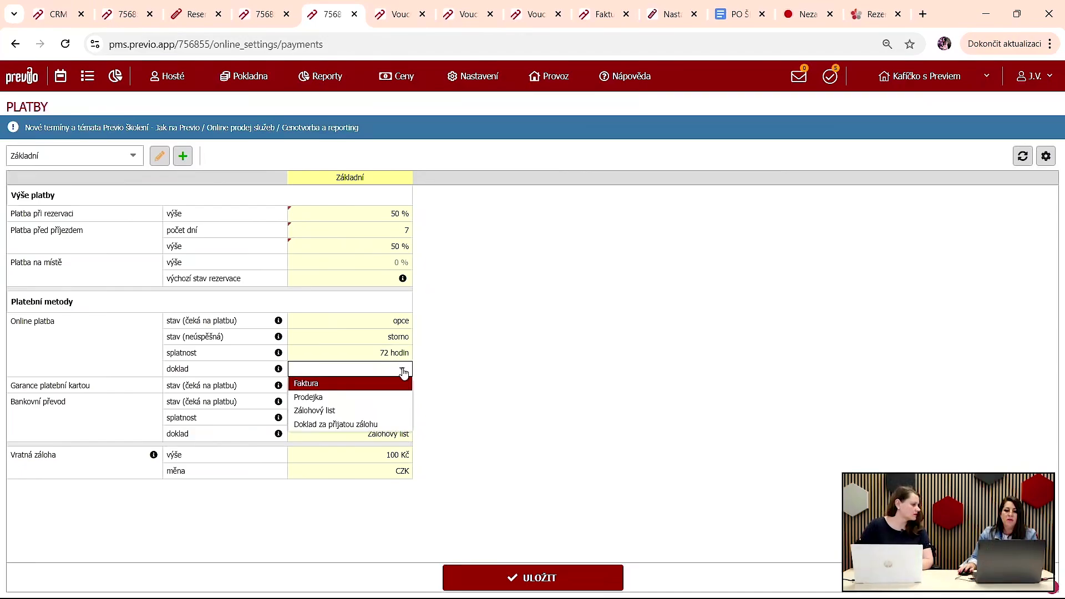
left_click(397, 413)
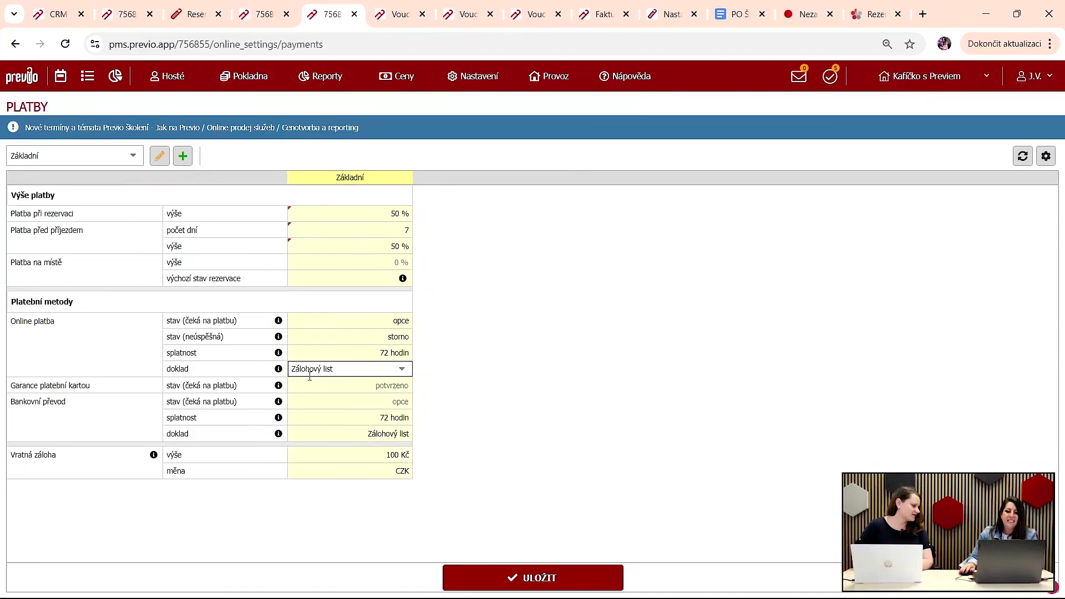
left_click(523, 577)
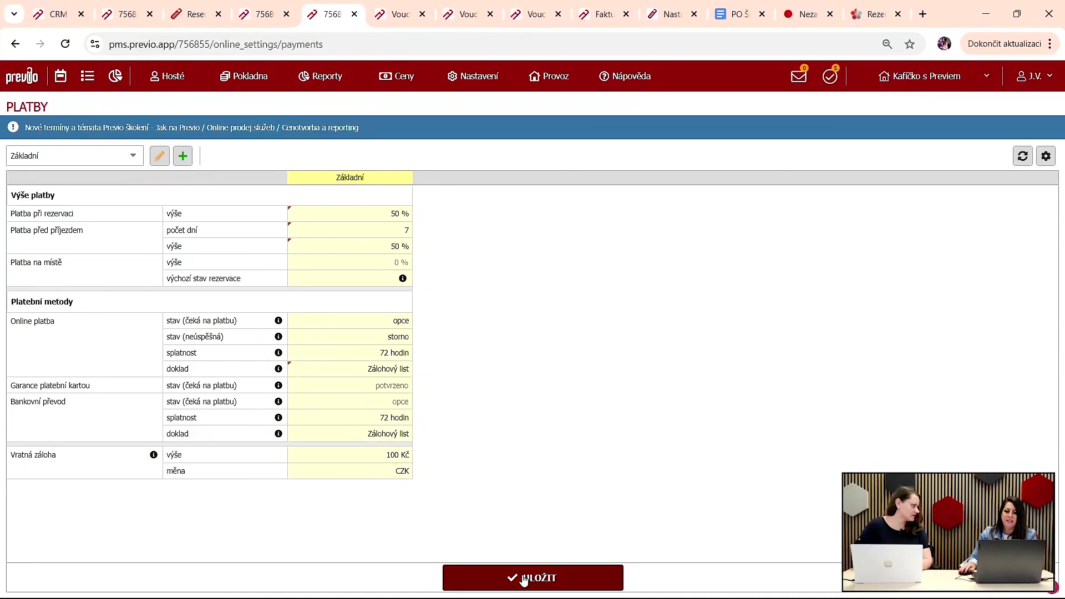
Step: Open Doklady in a separate tab and examine the document settings for Zálohový list and Doklad za přijatou zálohu
left_click(259, 81)
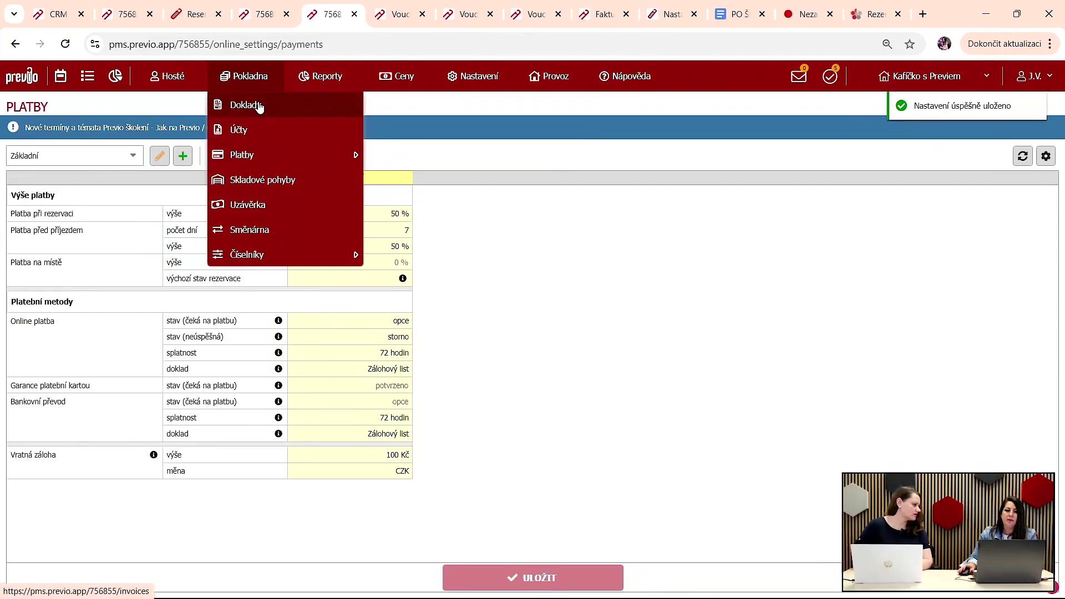
middle_click(259, 107)
left_click(364, 7)
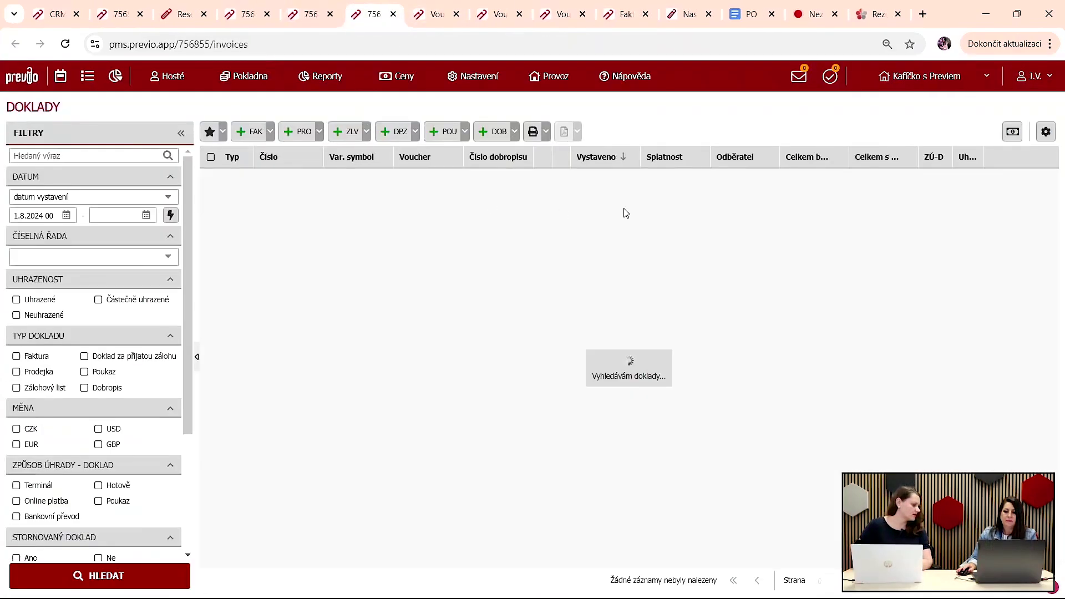
left_click(1046, 157)
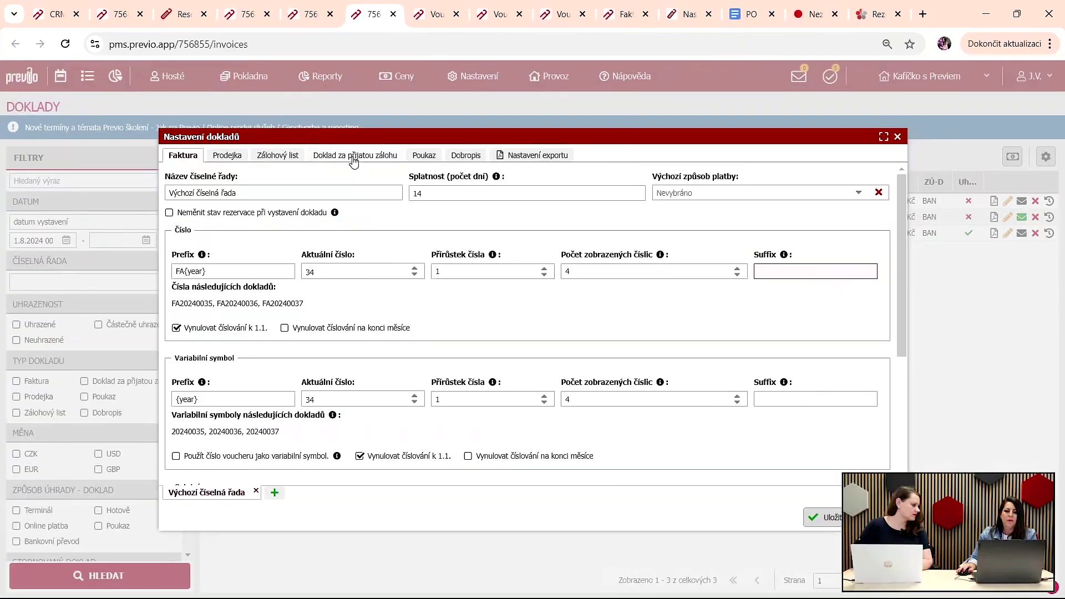
left_click(278, 155)
scroll(660, 299, "down", 3)
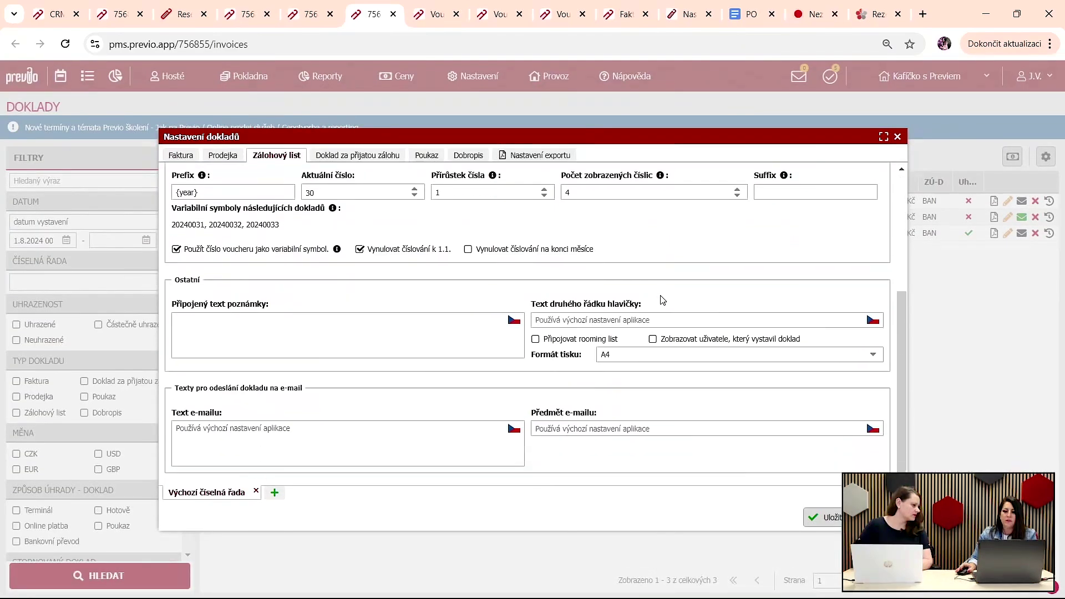
left_click(390, 158)
scroll(700, 300, "down", 3)
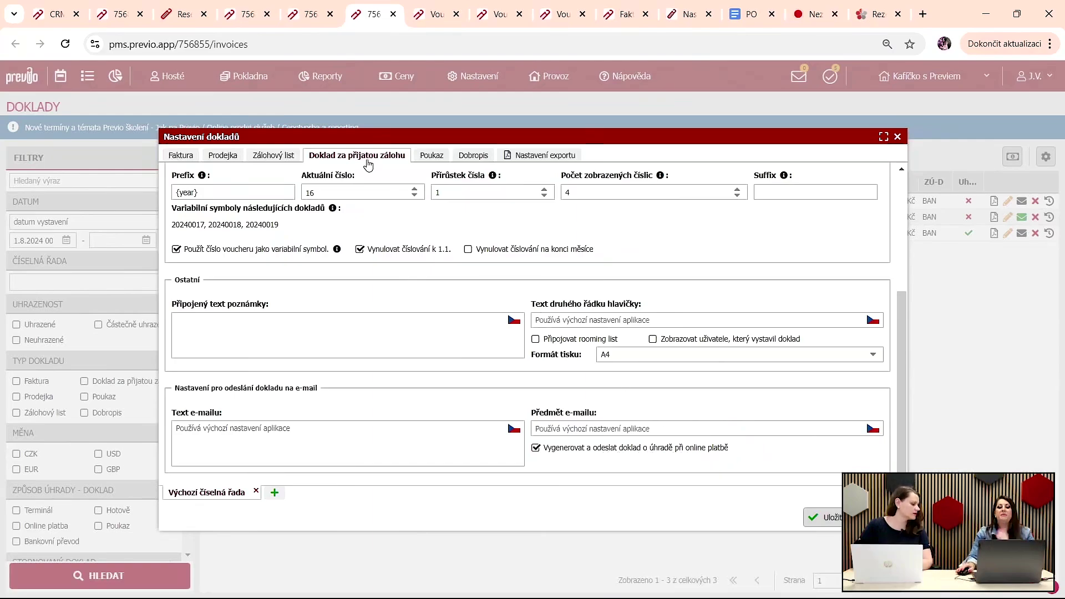
Step: Return to the Platby settings, review the document types offered for Online platba, and save with Zálohový list kept
left_click(309, 4)
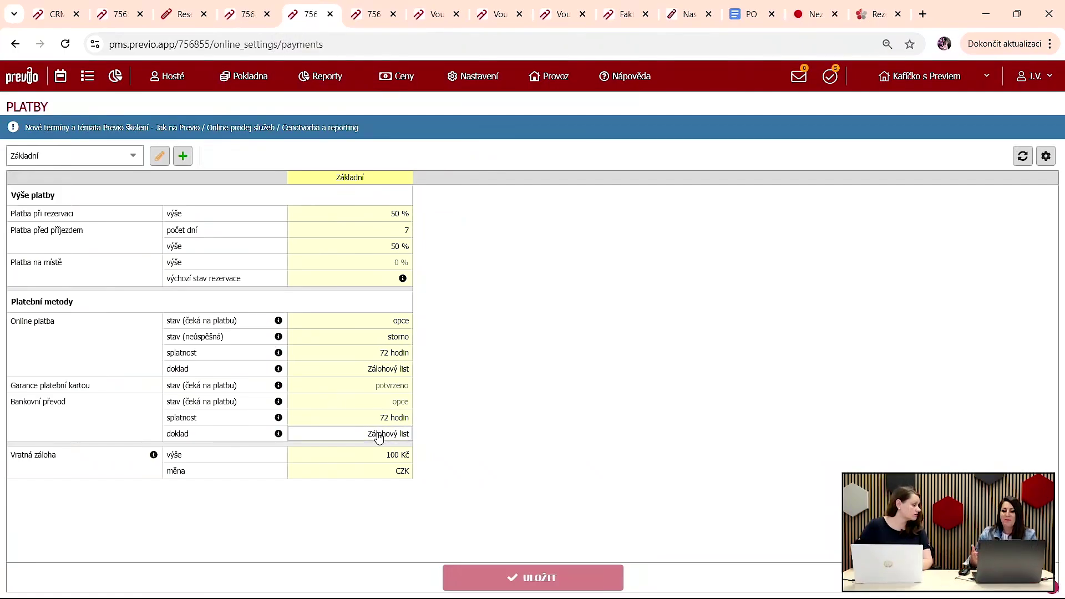
left_click(360, 353)
left_click(366, 369)
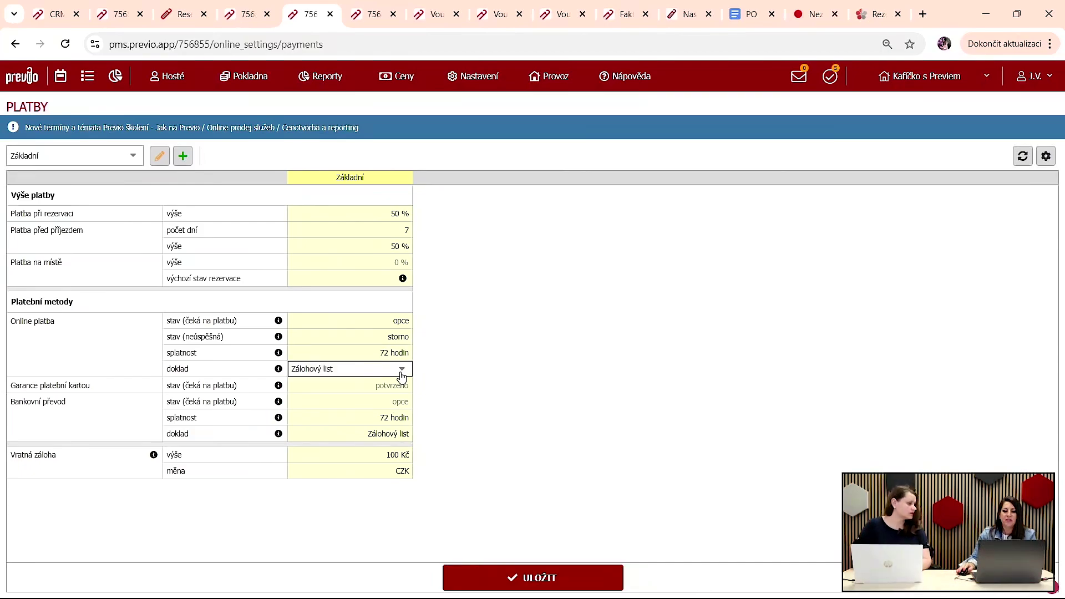
left_click(402, 370)
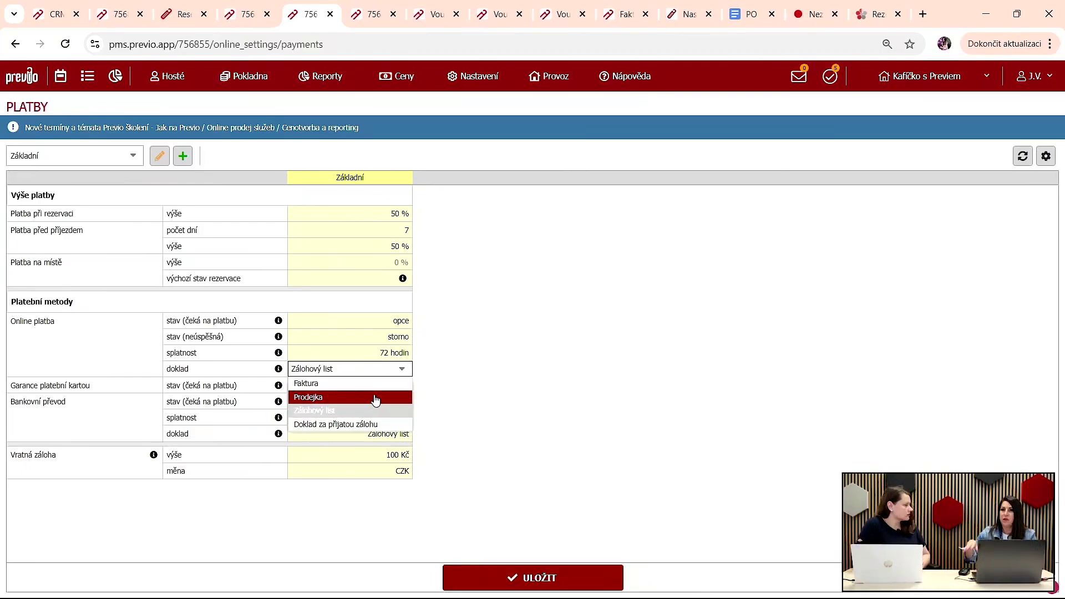
triple_click(118, 413)
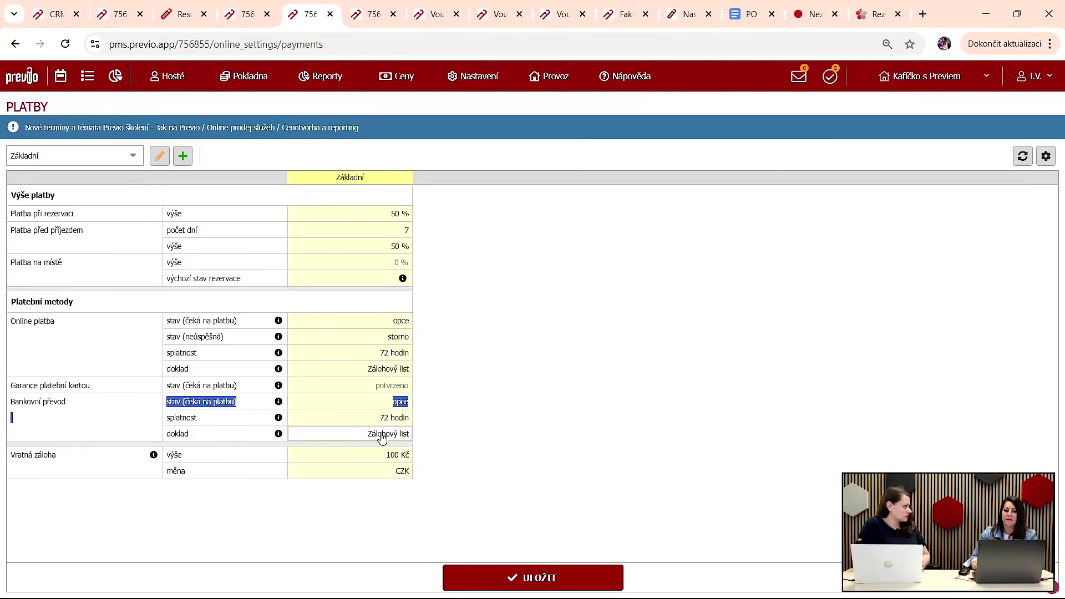
left_click(597, 584)
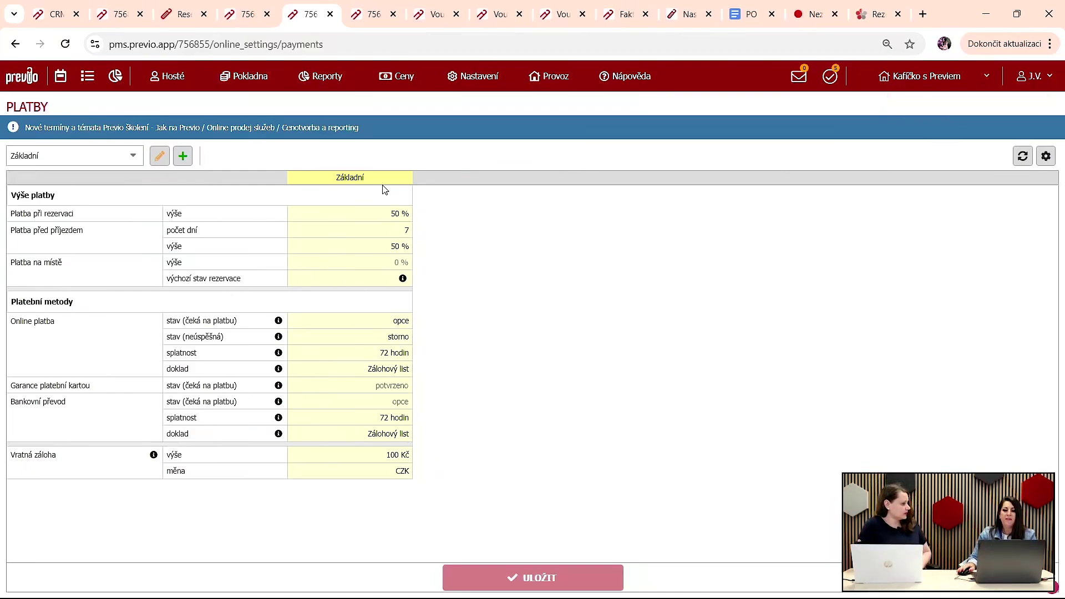
Step: Switch to the online booking page, reload it and bring up the available rooms
left_click(174, 7)
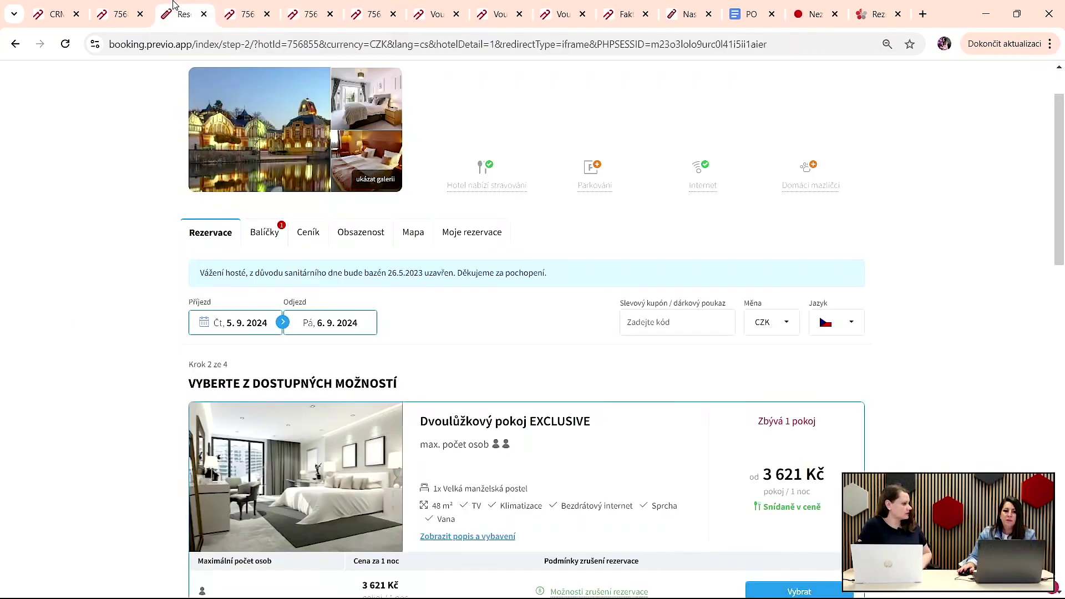
left_click(227, 43)
key("Return")
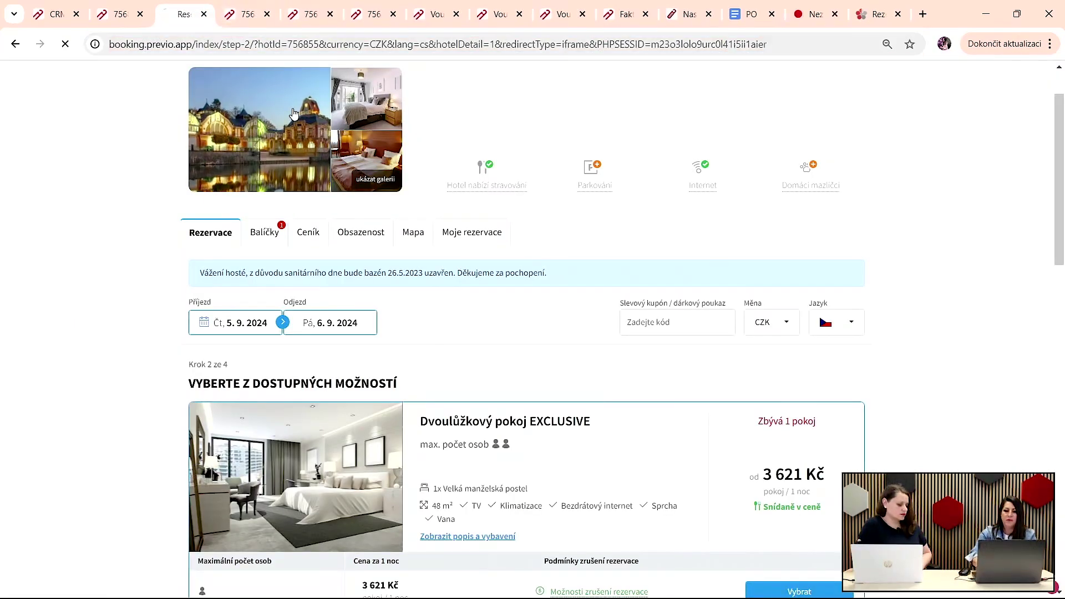
scroll(750, 323, "down", 5)
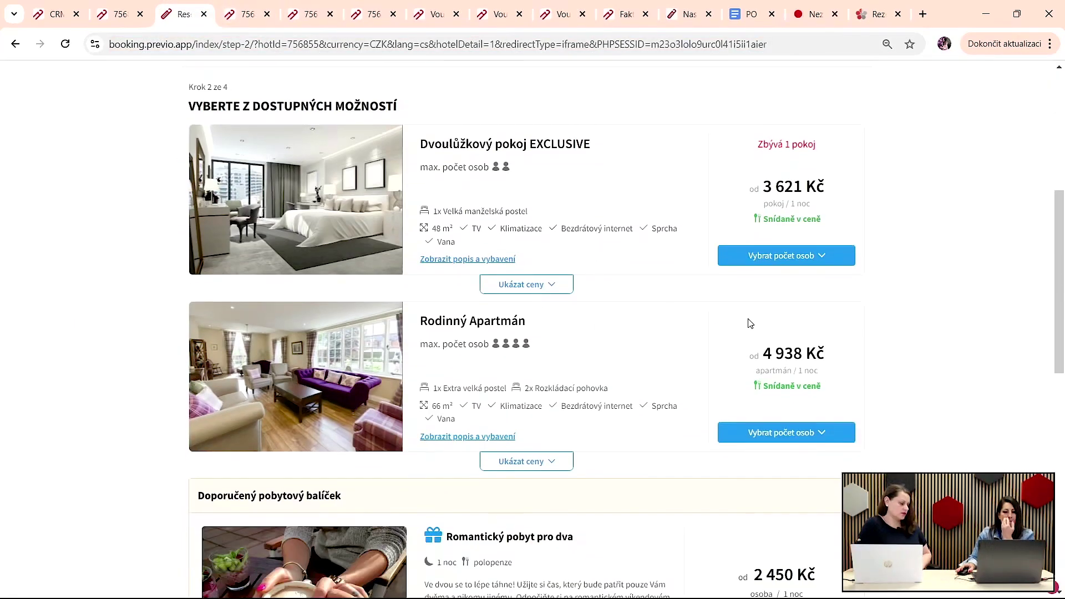
Step: Book one Dvoulůžkový pokoj EXCLUSIVE for two adults and continue to the meals and extra services step
left_click(786, 256)
left_click(790, 359)
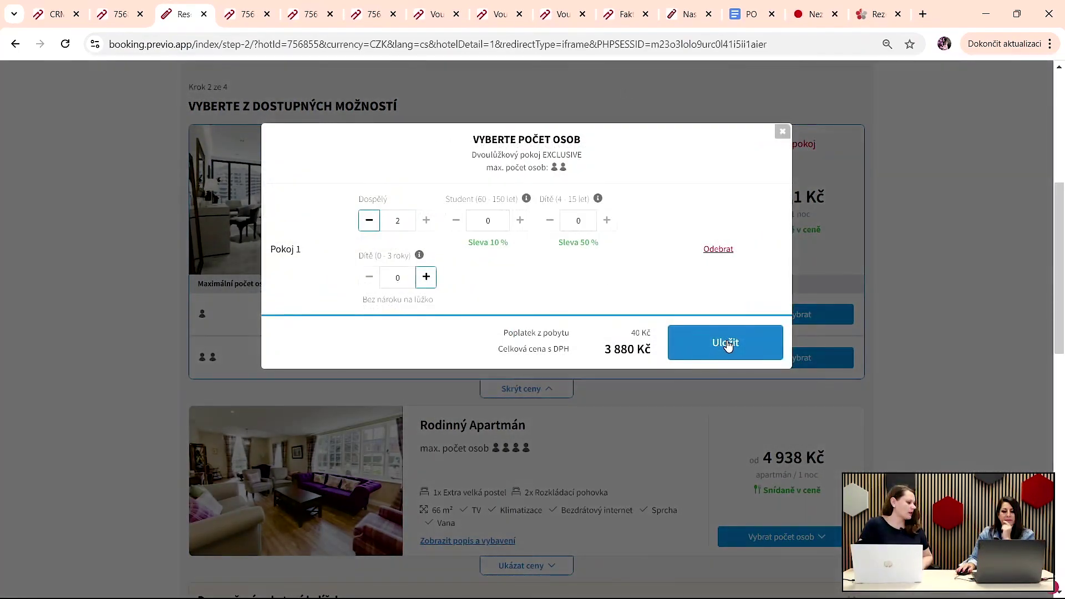
left_click(727, 338)
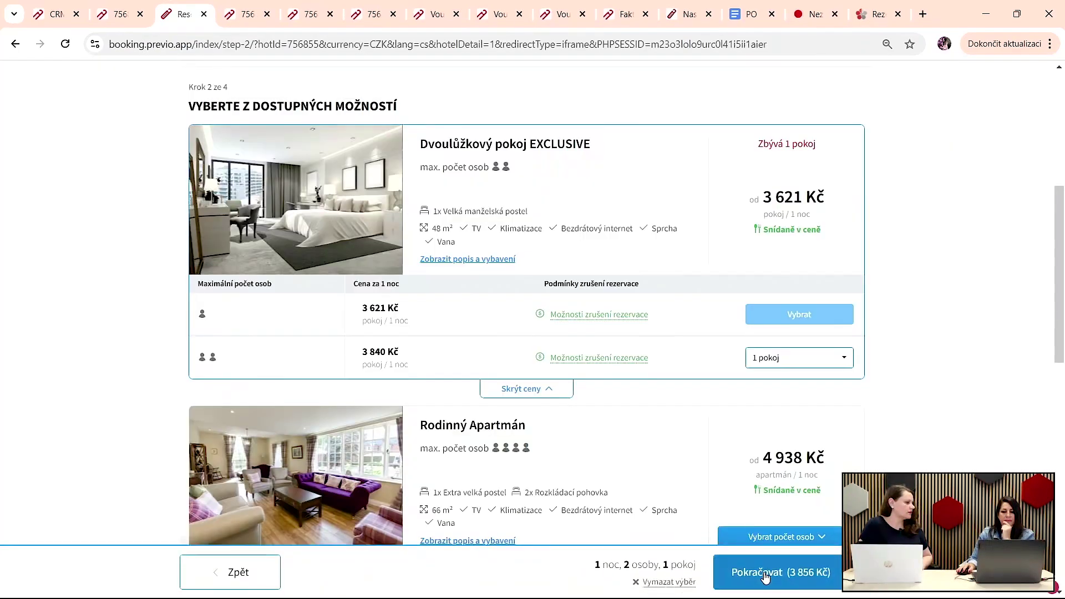
left_click(766, 571)
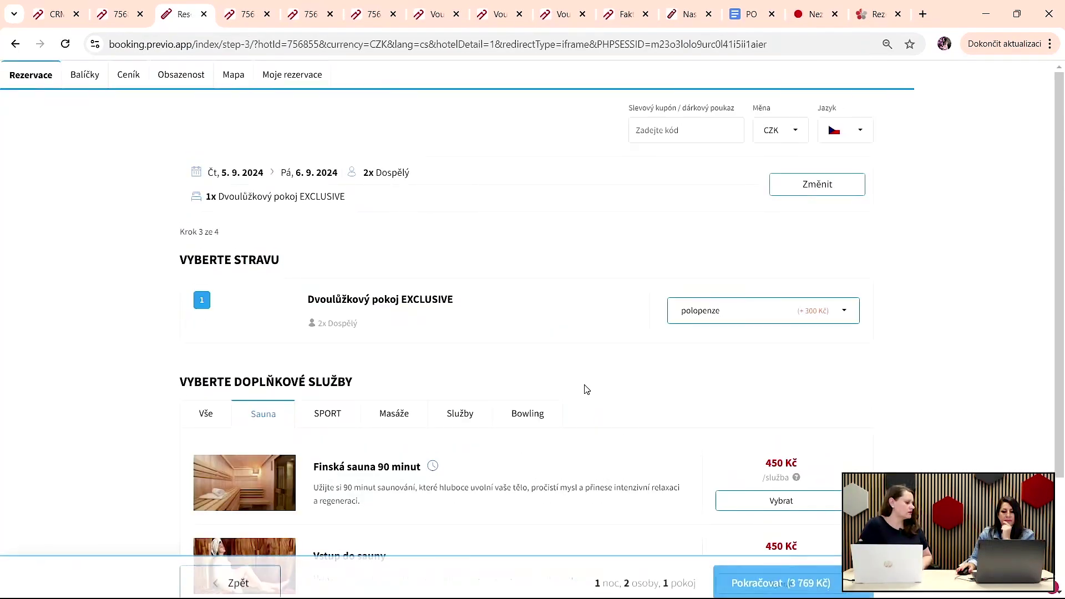
Step: Continue without extra services to the final booking step and examine the contact form and the payment methods offered for the September stay
scroll(585, 388, "down", 4)
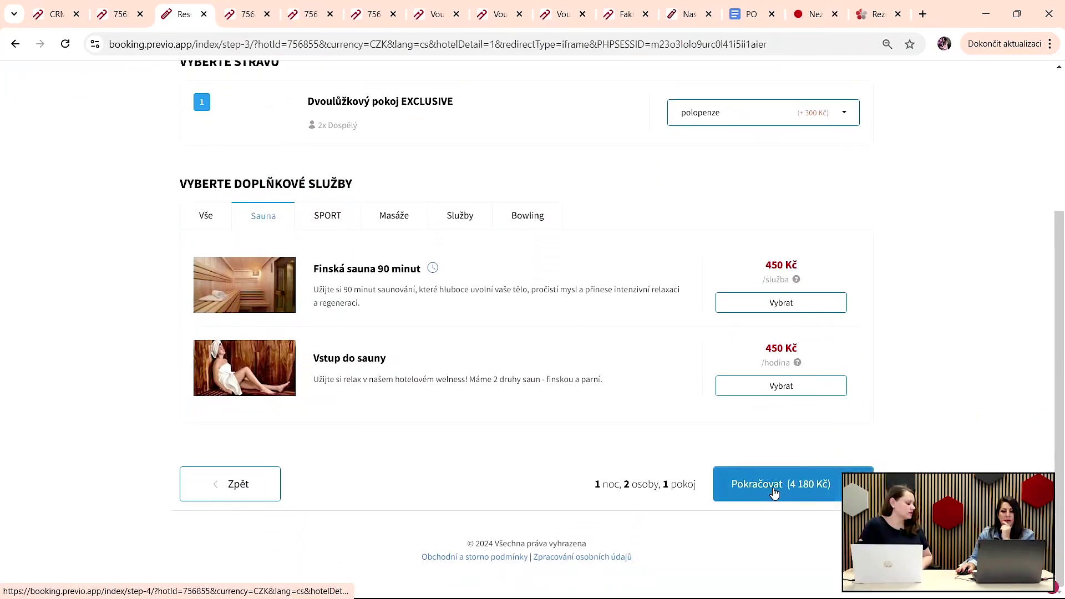
left_click(774, 492)
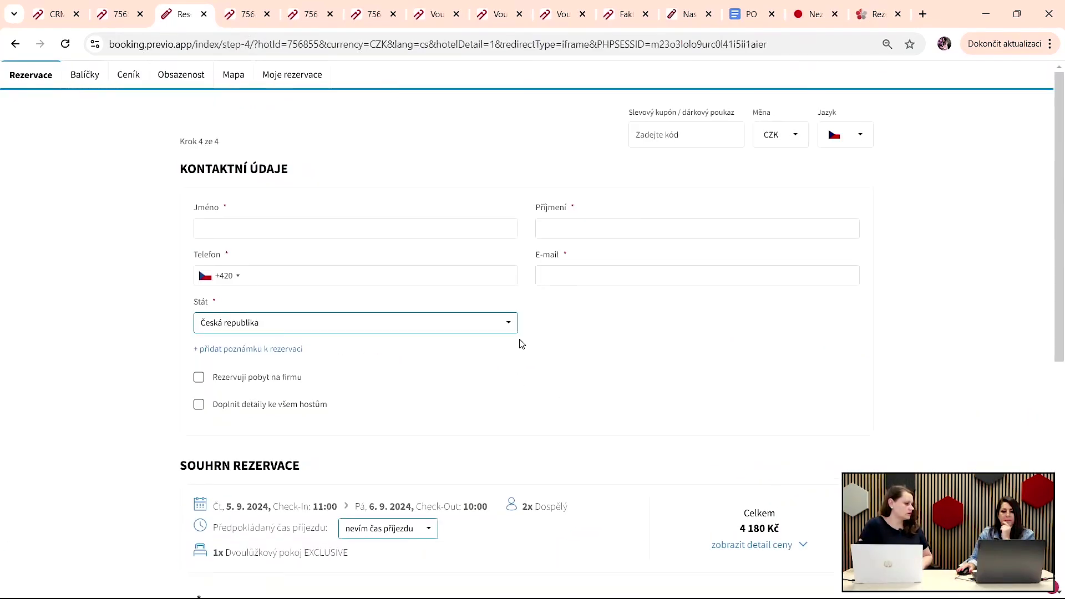
scroll(521, 344, "down", 7)
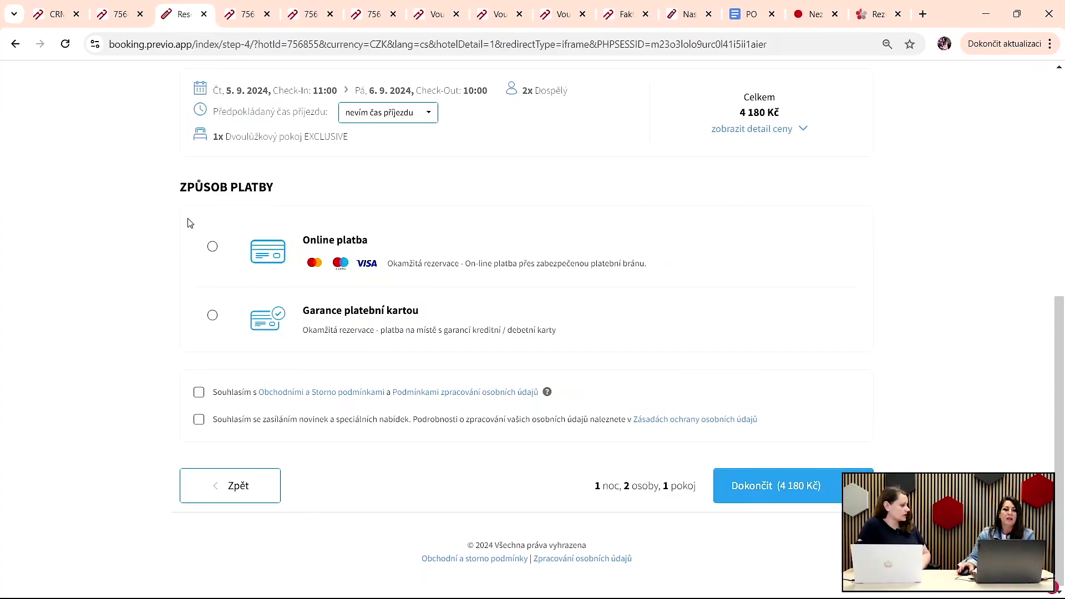
scroll(188, 220, "up", 6)
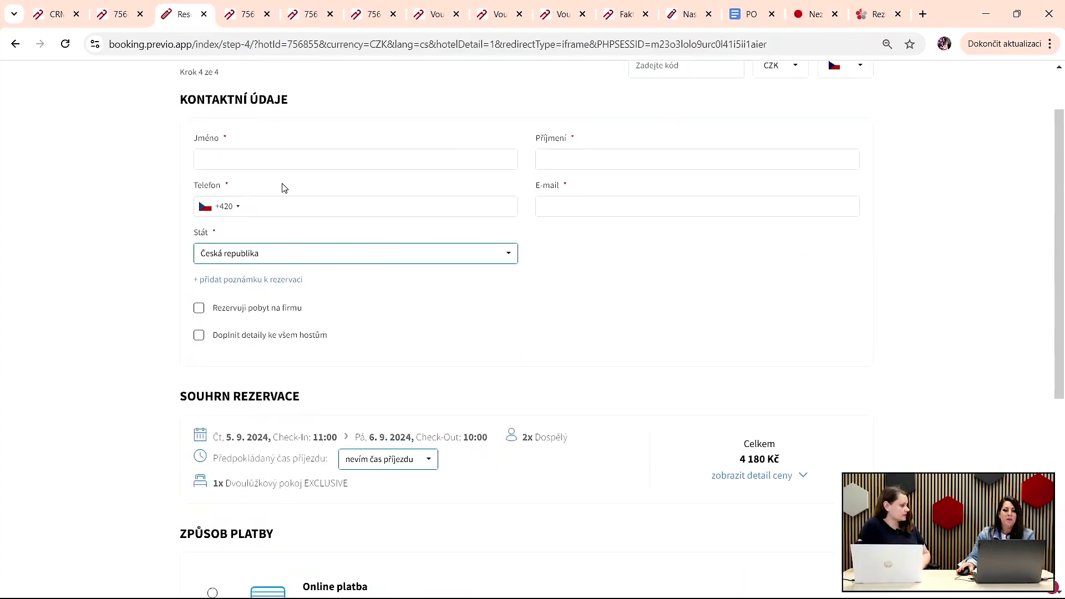
Step: Return to the stay details and change the booking dates to 11. 10. 2024 – 13. 10. 2024
left_click(15, 43)
scroll(411, 240, "up", 3)
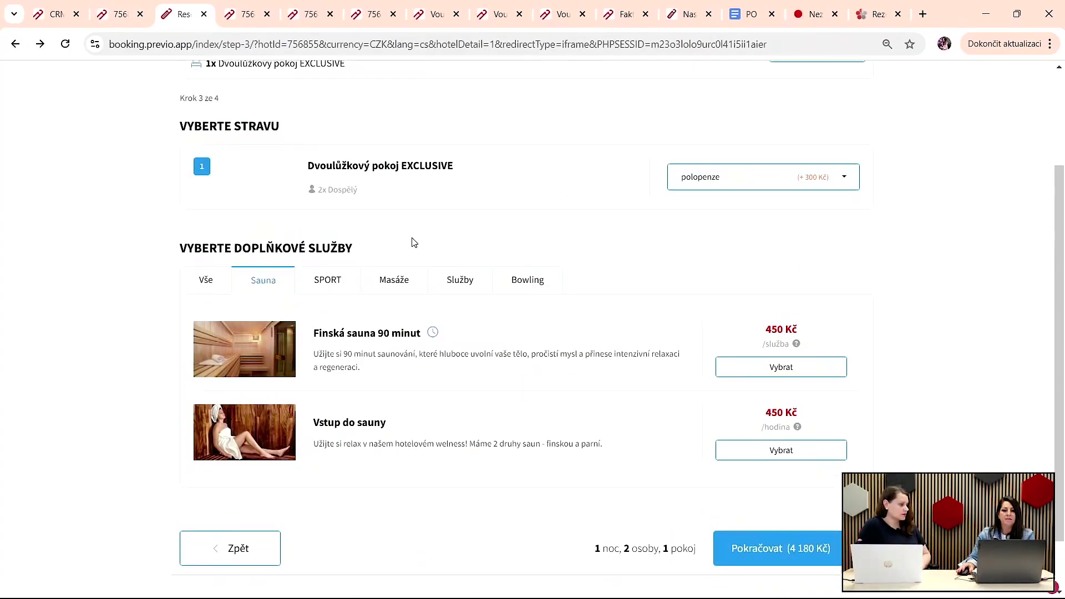
left_click(805, 183)
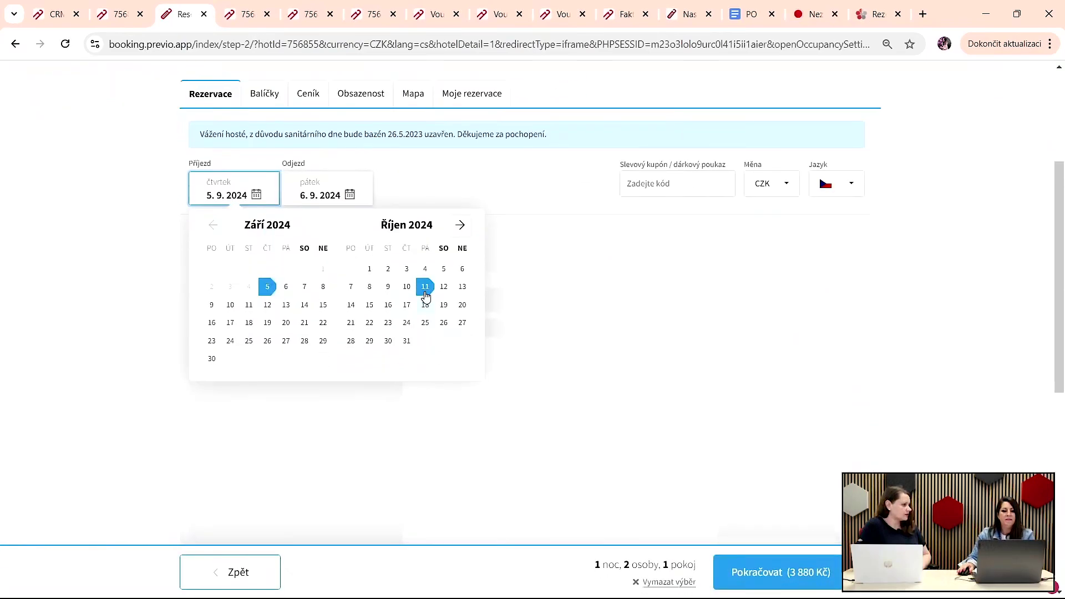
left_click(425, 286)
left_click(462, 286)
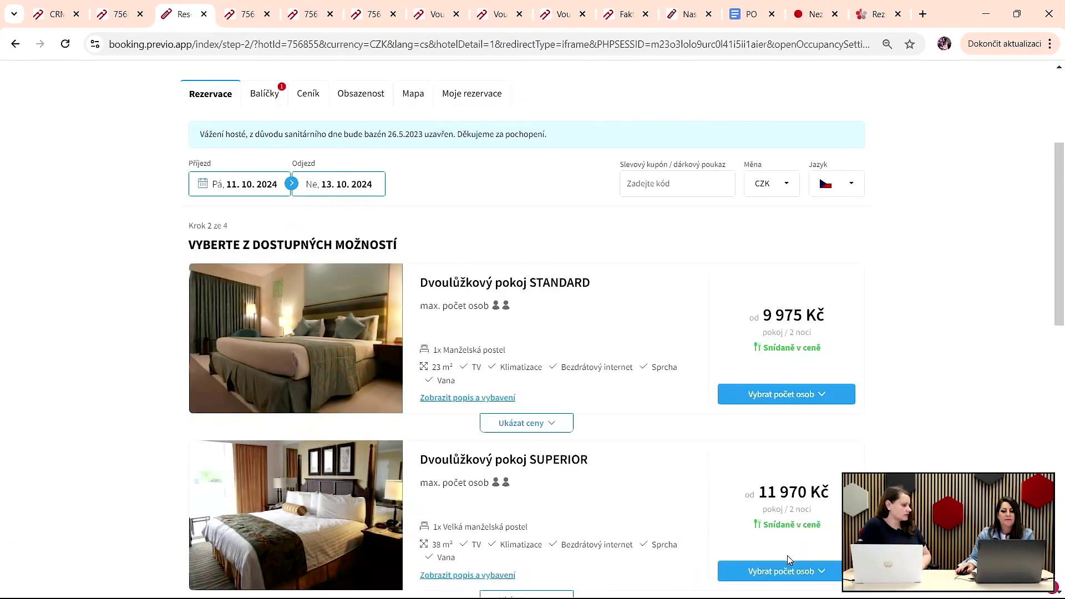
Step: Book one Dvoulůžkový pokoj STANDARD for two adults and continue with half board and no extra services to the final booking step
left_click(798, 405)
left_click(777, 460)
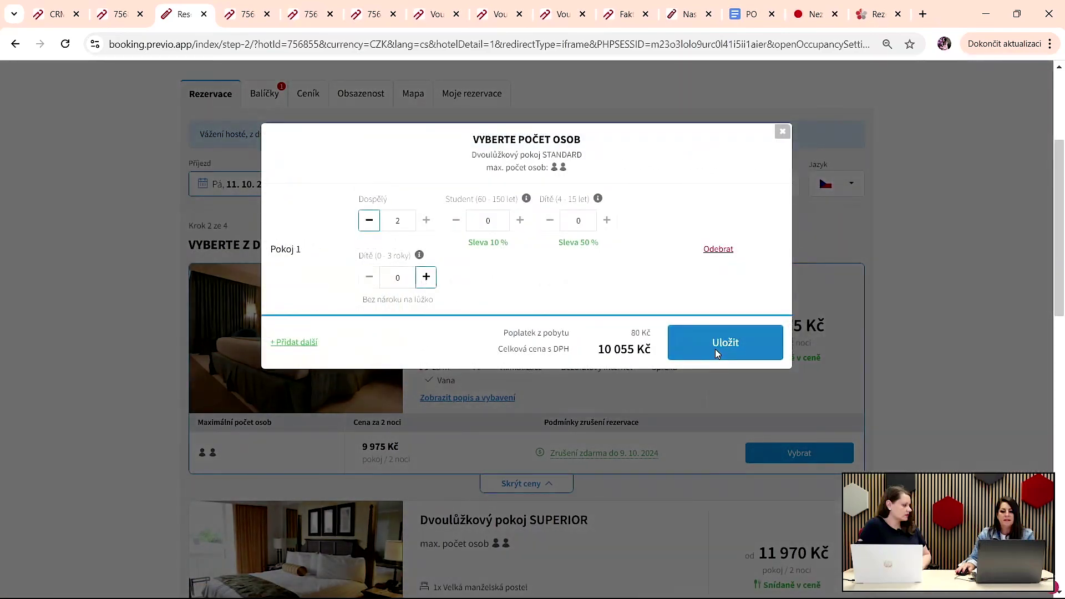
left_click(716, 350)
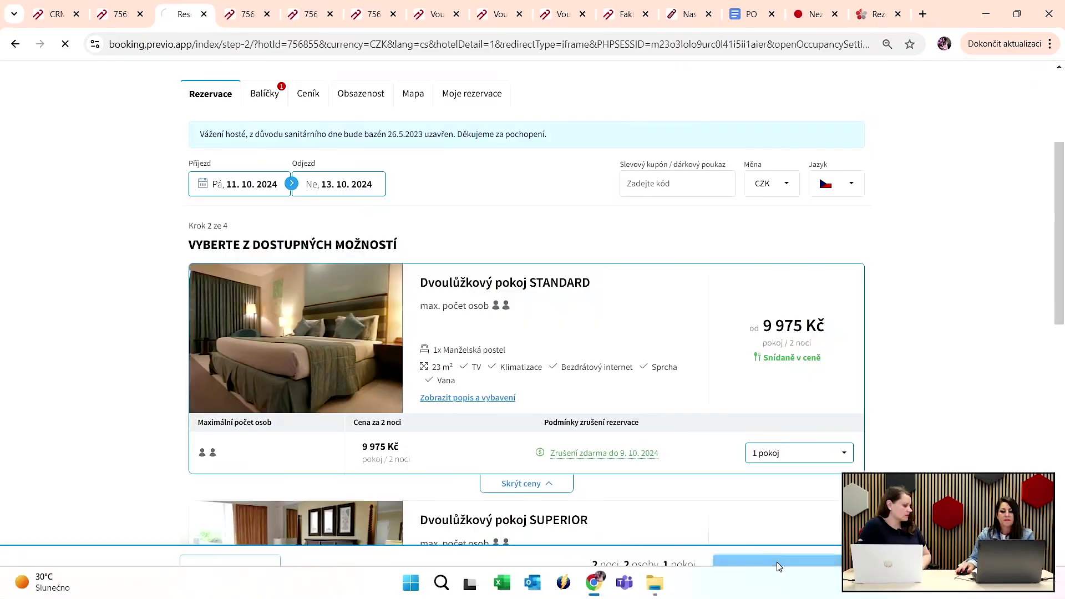
left_click(777, 561)
left_click(766, 546)
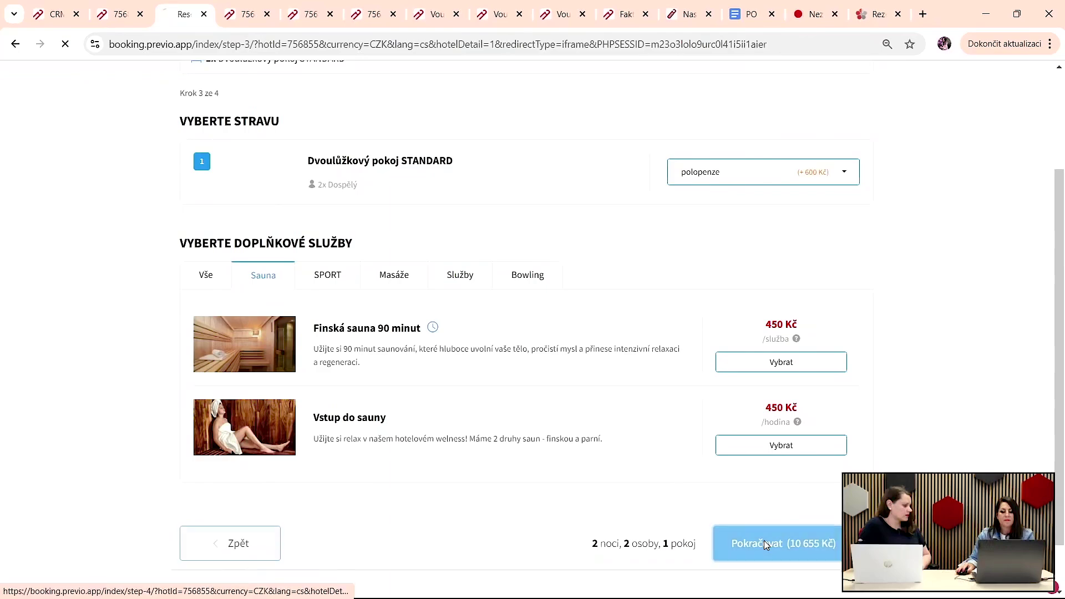
Step: Preview the Garance platební kartou payment method, but choose Online platba for the October booking
scroll(396, 310, "down", 7)
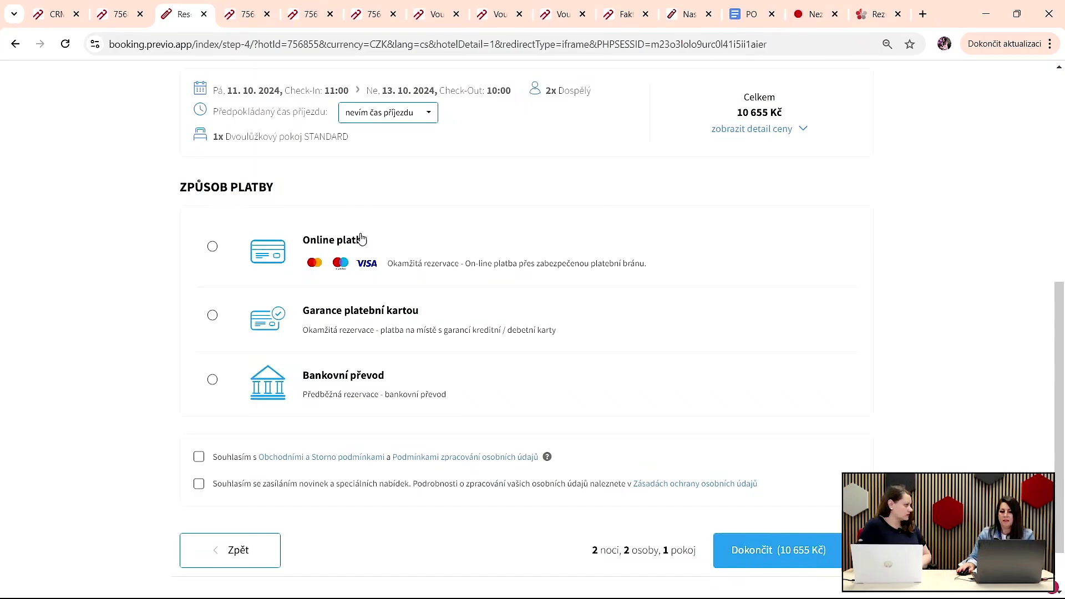
left_click(361, 310)
scroll(403, 294, "down", 3)
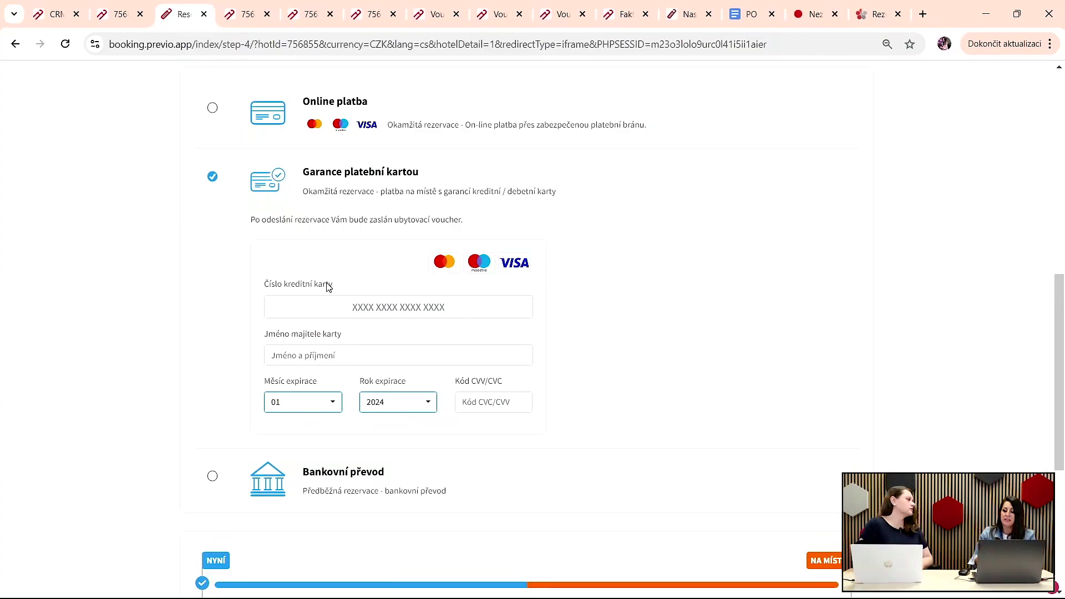
left_click(212, 108)
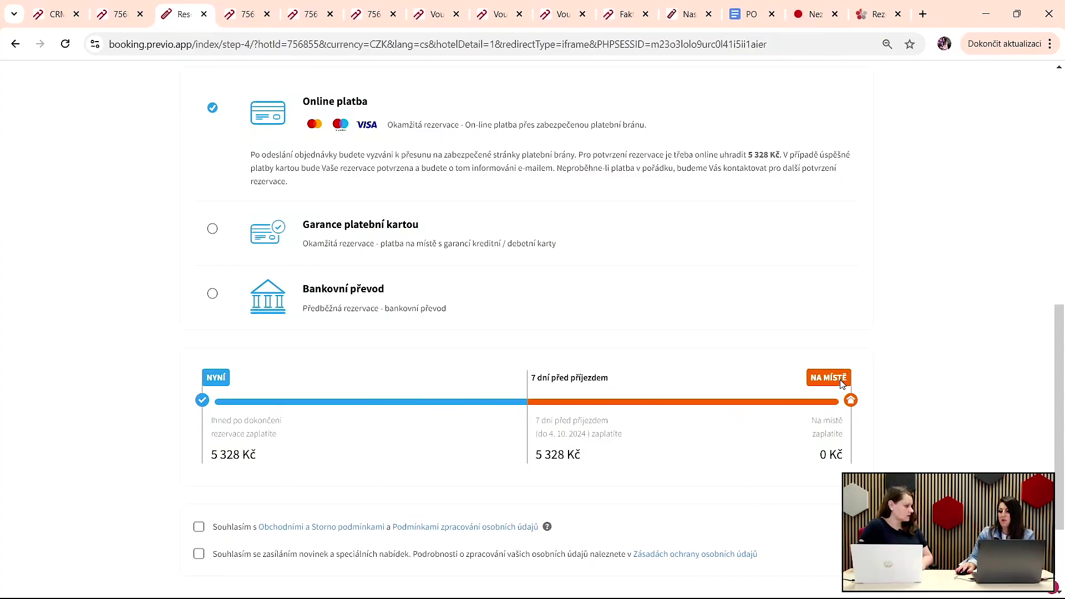
Step: View the personal data processing terms linked from the consent section, and close them
scroll(516, 418, "down", 3)
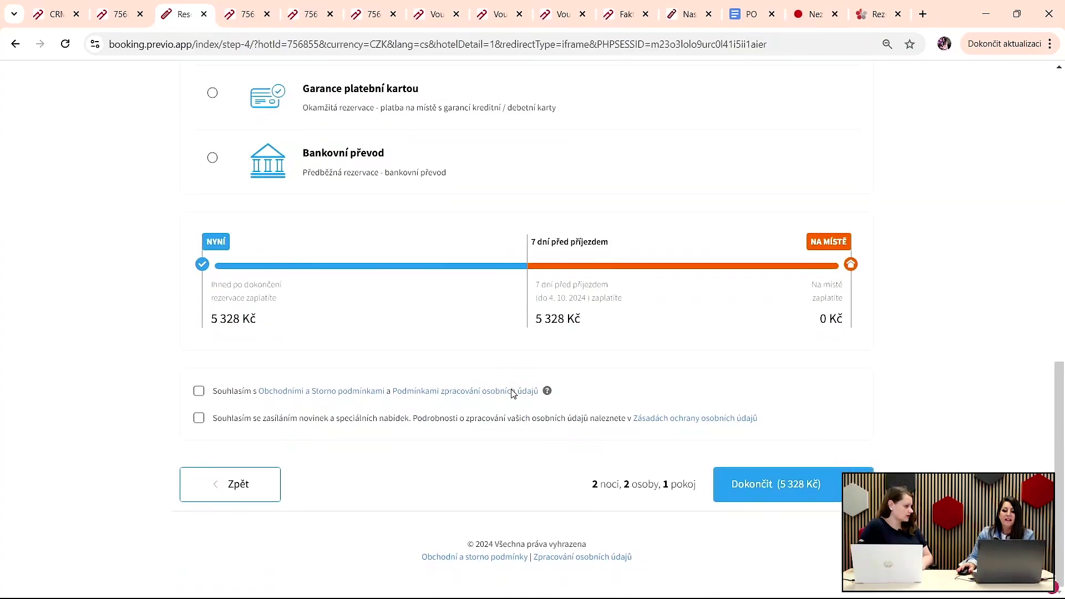
left_click(490, 392)
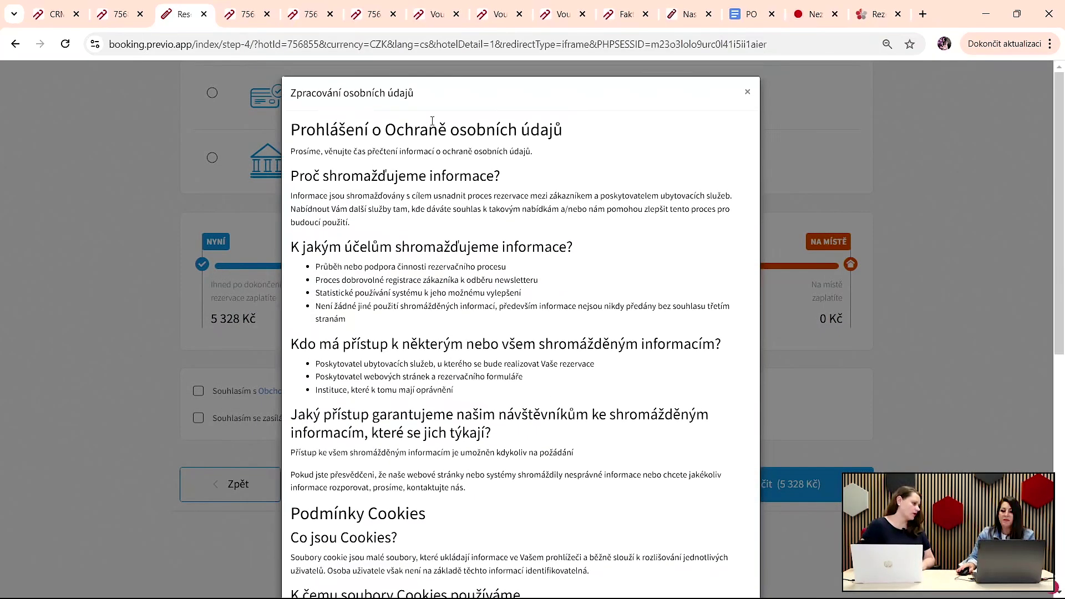
left_click(748, 92)
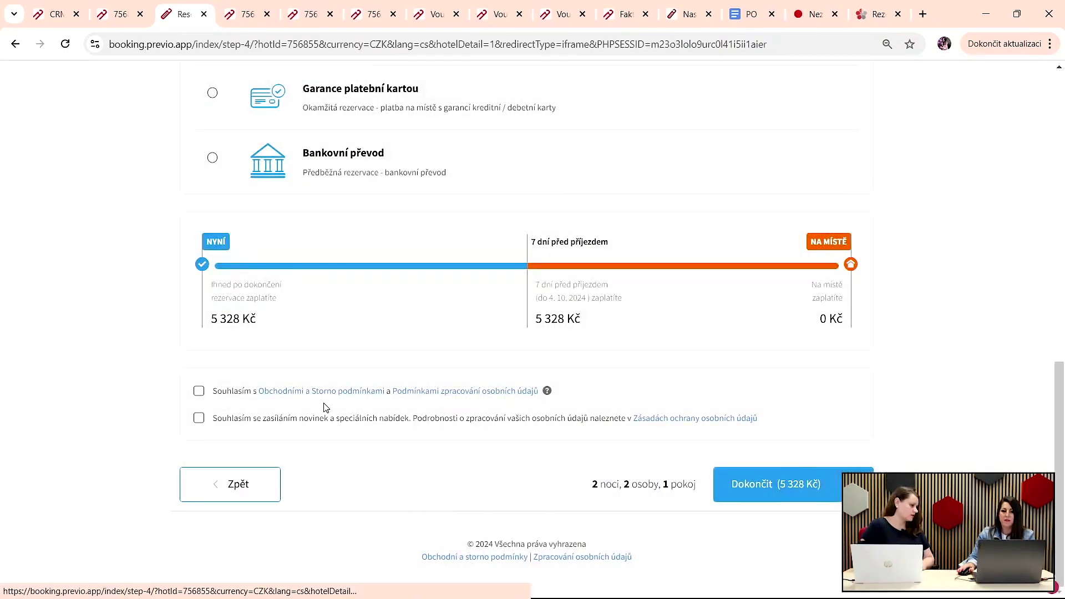
Step: Switch to the Previo hotel system and open the Obchodní a storno podmínky settings for online reservations
left_click(310, 5)
mouse_move(466, 80)
mouse_move(488, 155)
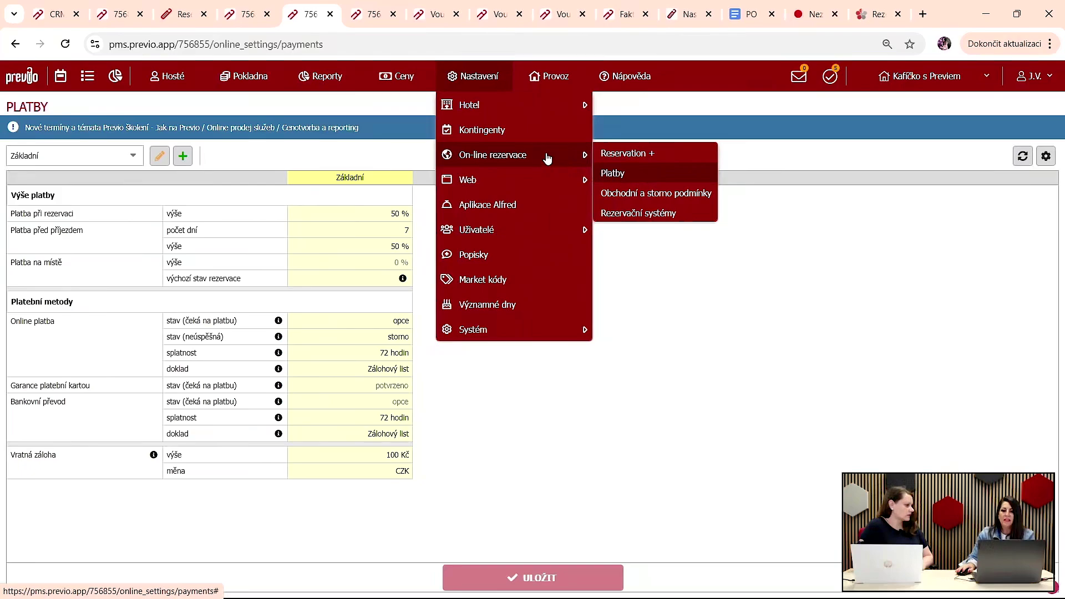
left_click(643, 193)
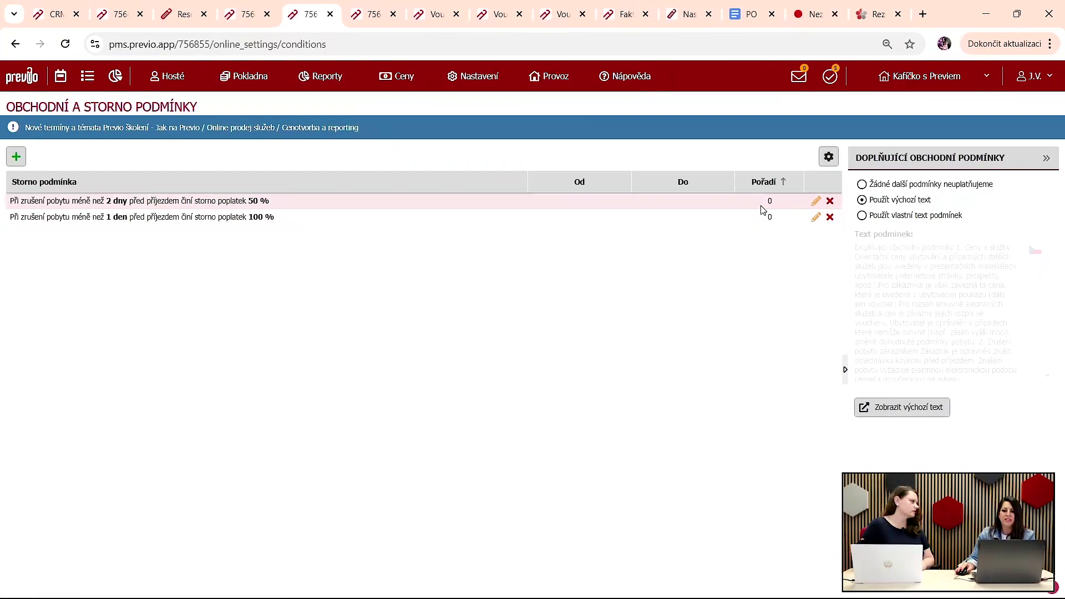
Step: Review the settings of the 2-day cancellation condition and the default text of the supplementary business terms without changing them
left_click(814, 203)
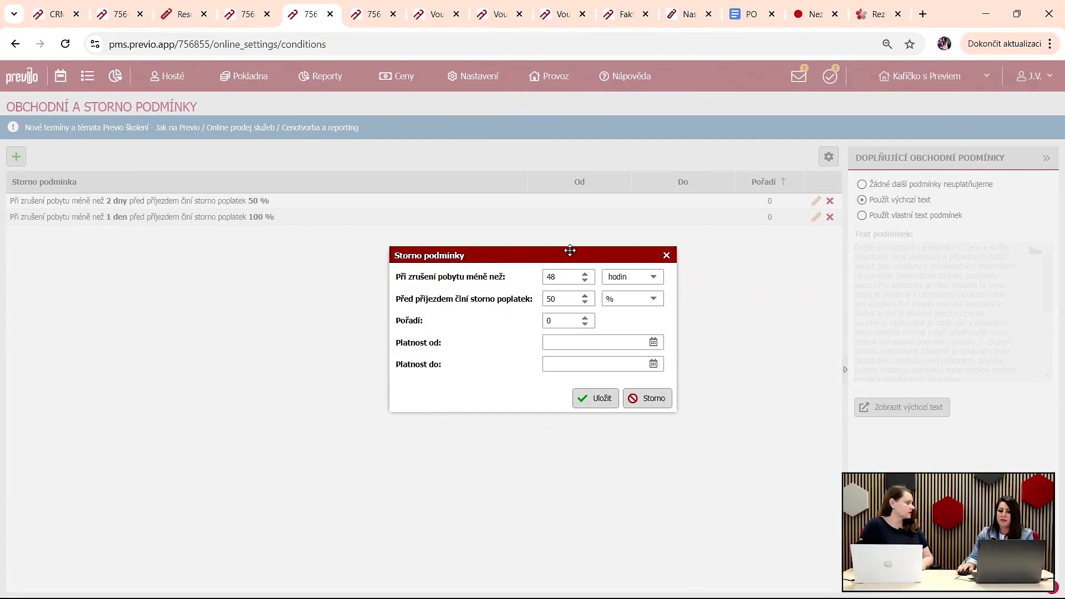
left_click(667, 256)
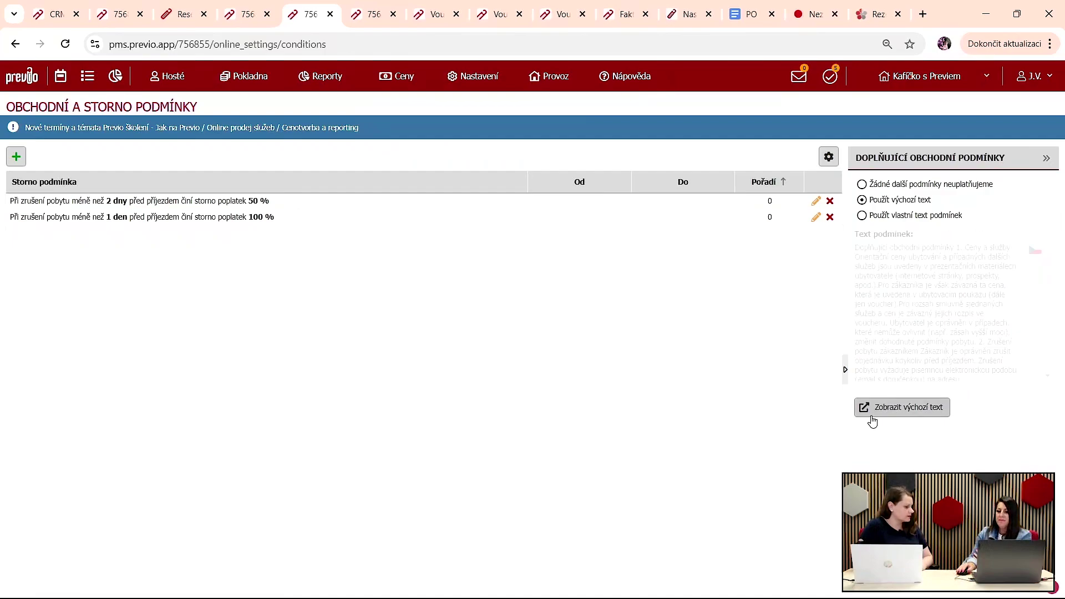
left_click(896, 409)
scroll(485, 335, "down", 2)
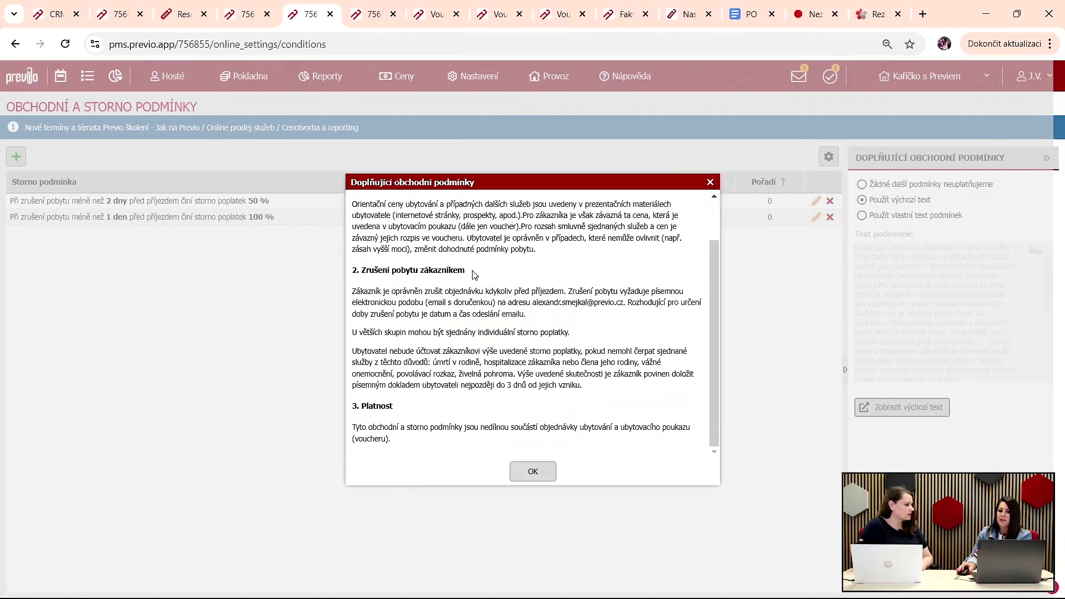
scroll(472, 274, "up", 2)
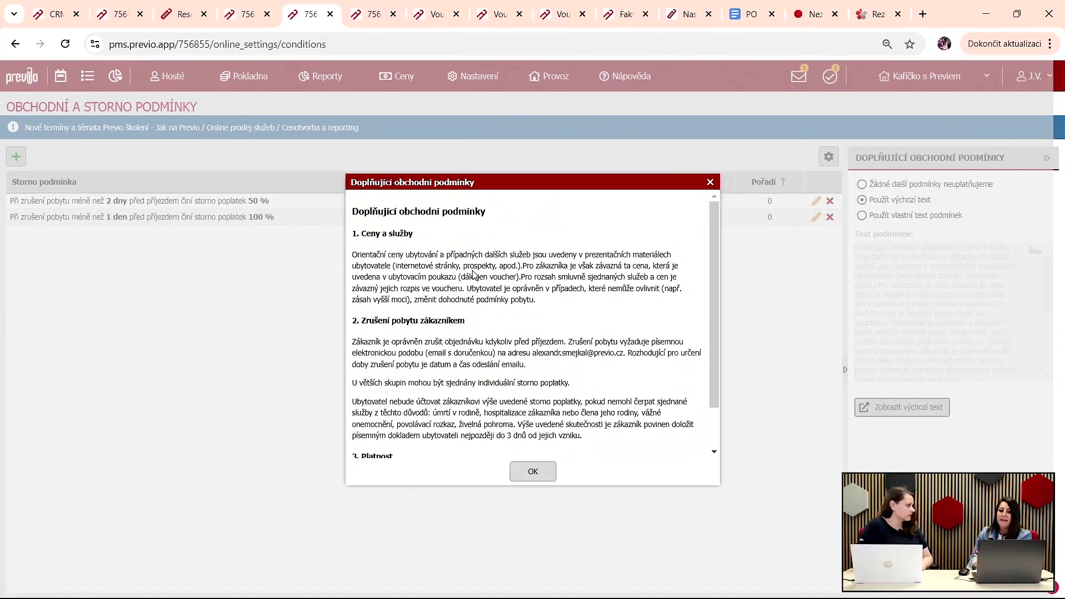
left_click(710, 183)
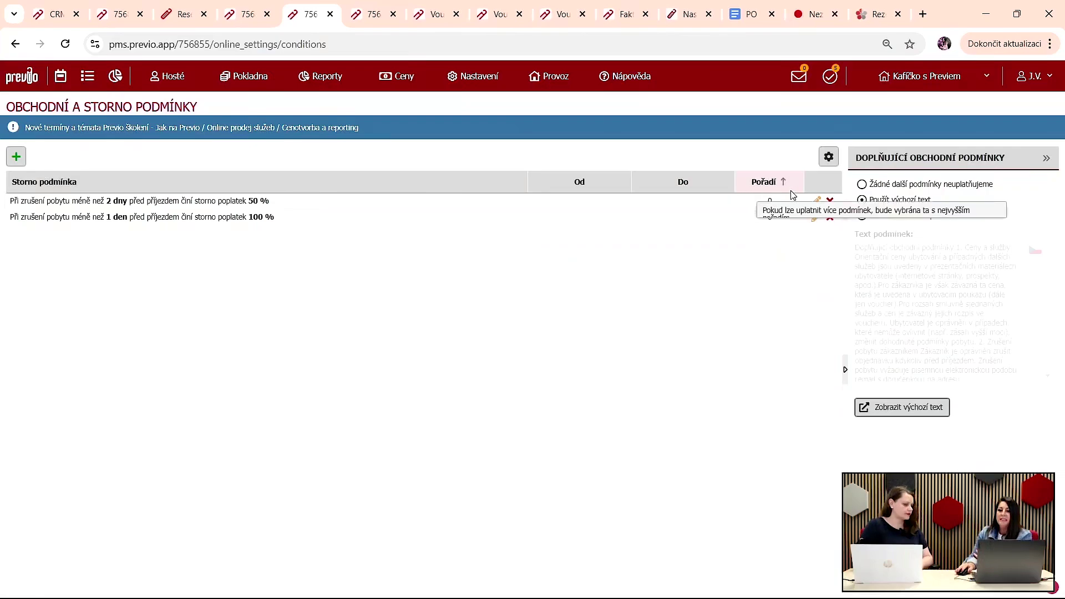
Step: Try the custom terms text option, look into its Czech text editor, and restore the default text option
left_click(927, 217)
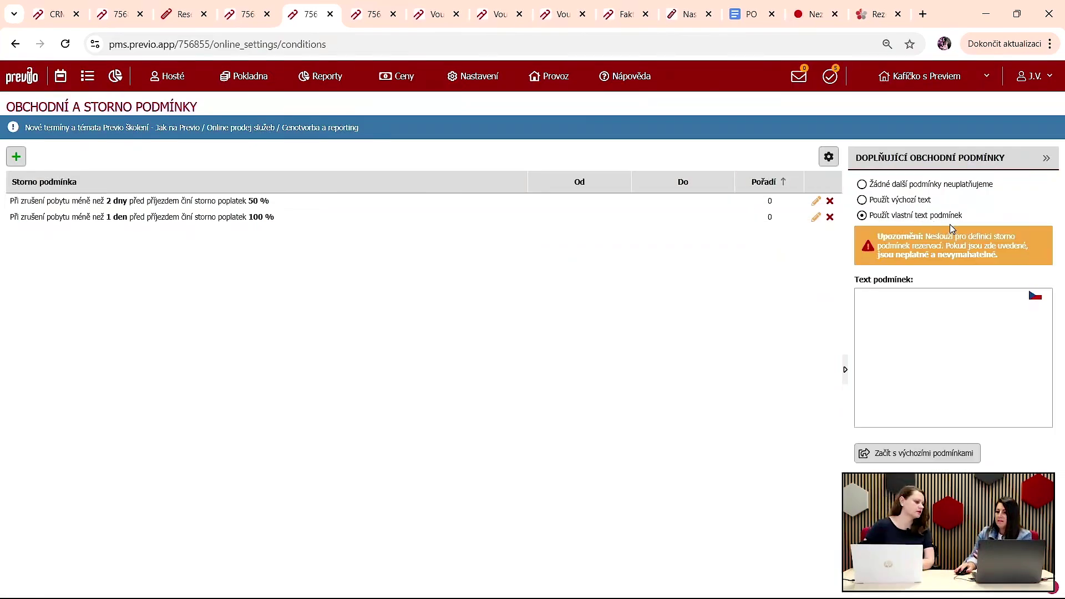
left_click(1035, 296)
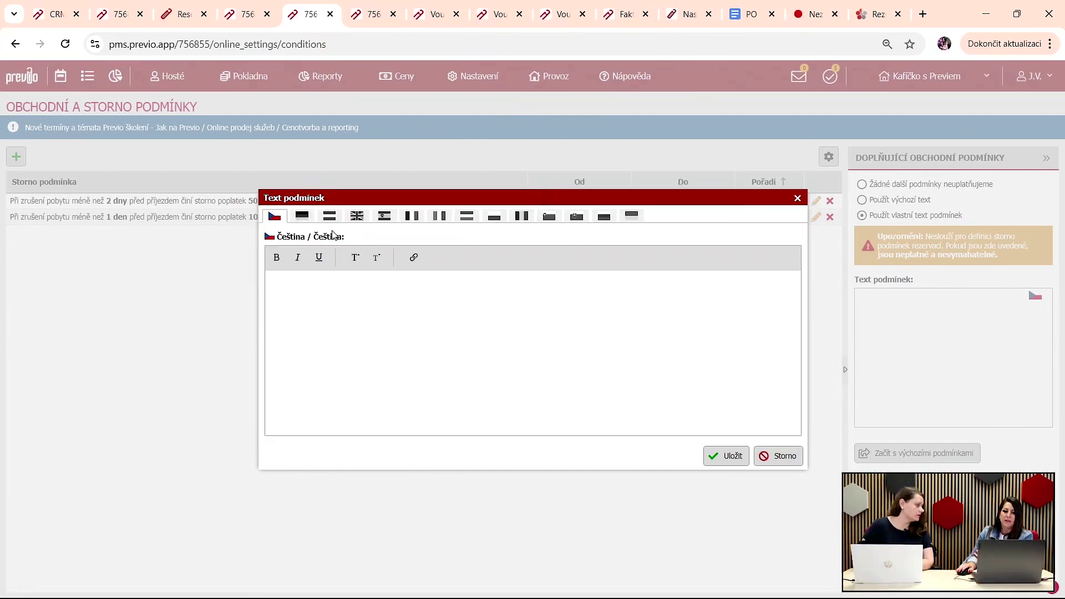
left_click(317, 300)
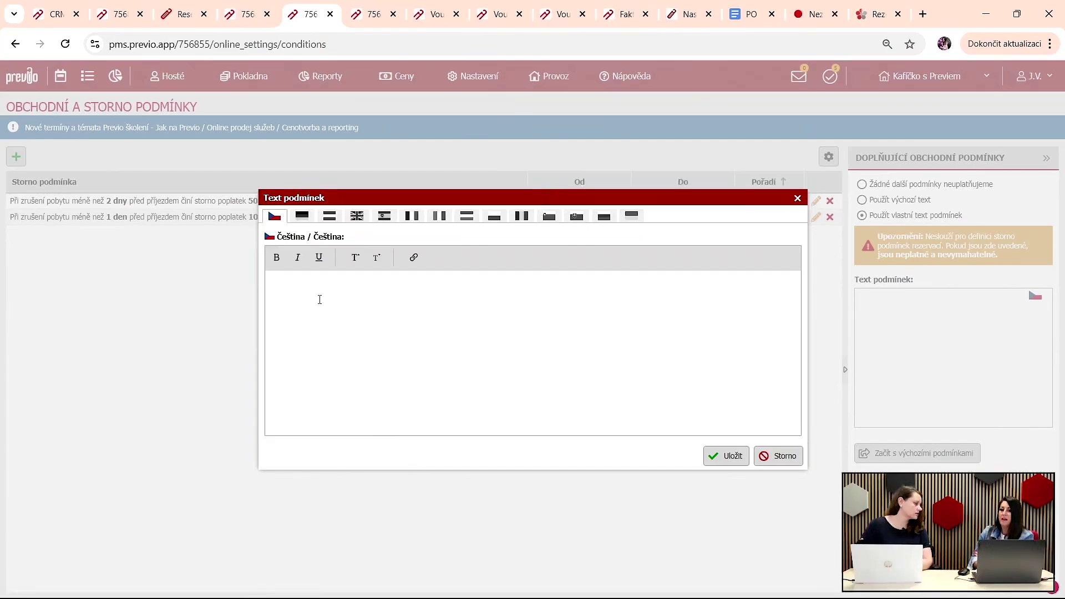
left_click(795, 198)
left_click(900, 201)
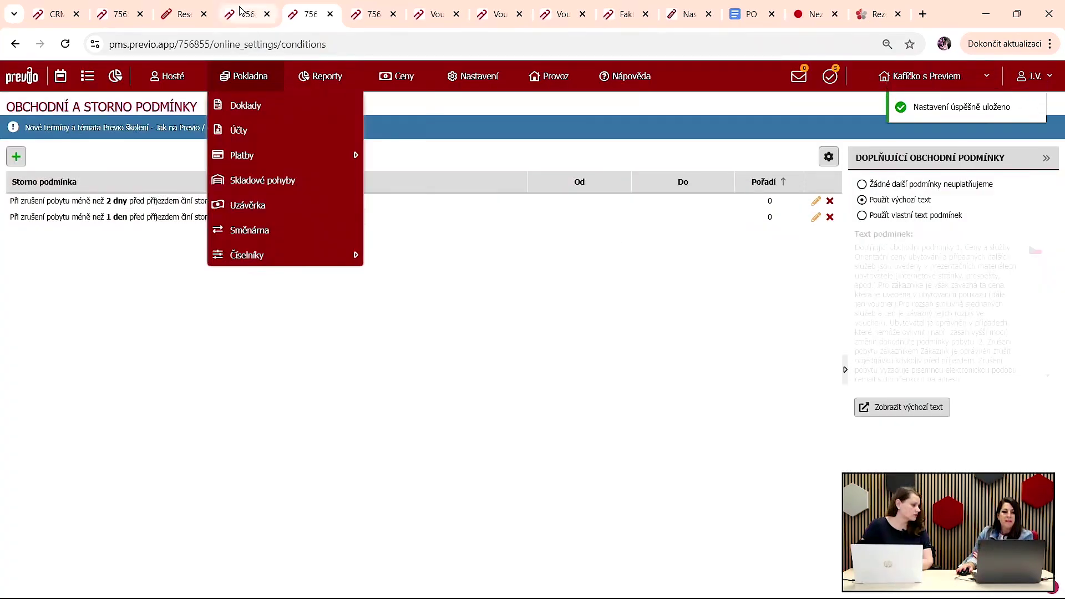
Step: Return to the guest booking form, consent to the business and cancellation terms, and review how those terms are shown to guests
left_click(201, 6)
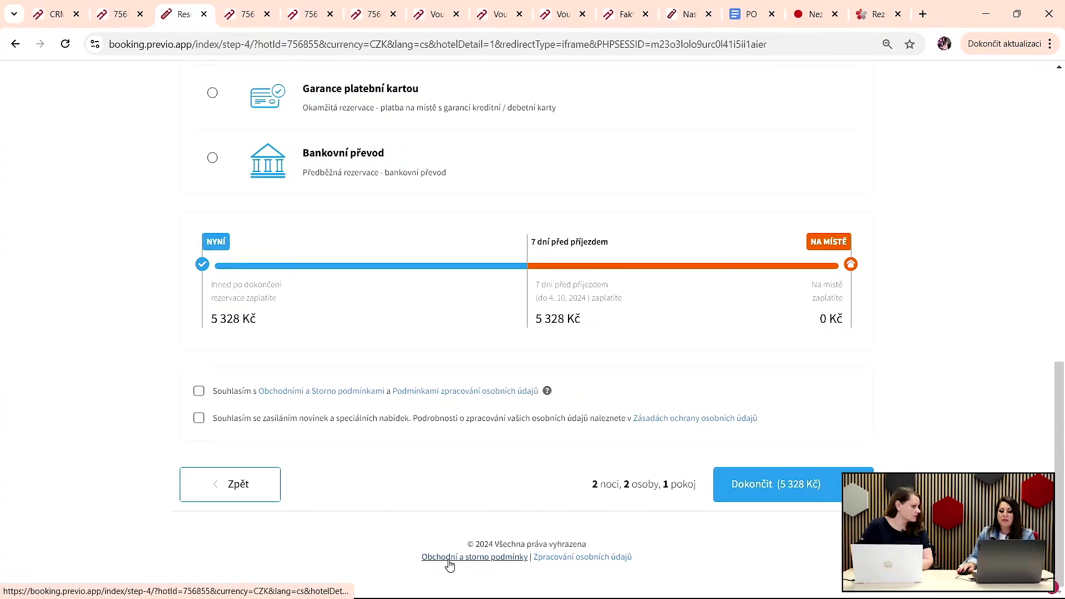
left_click(198, 392)
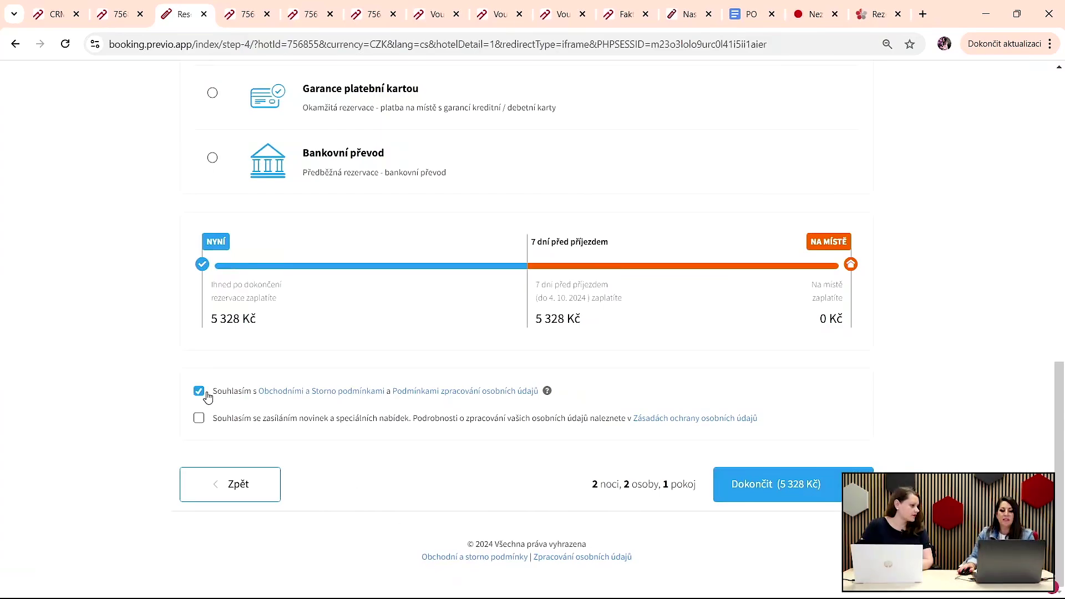
left_click(331, 391)
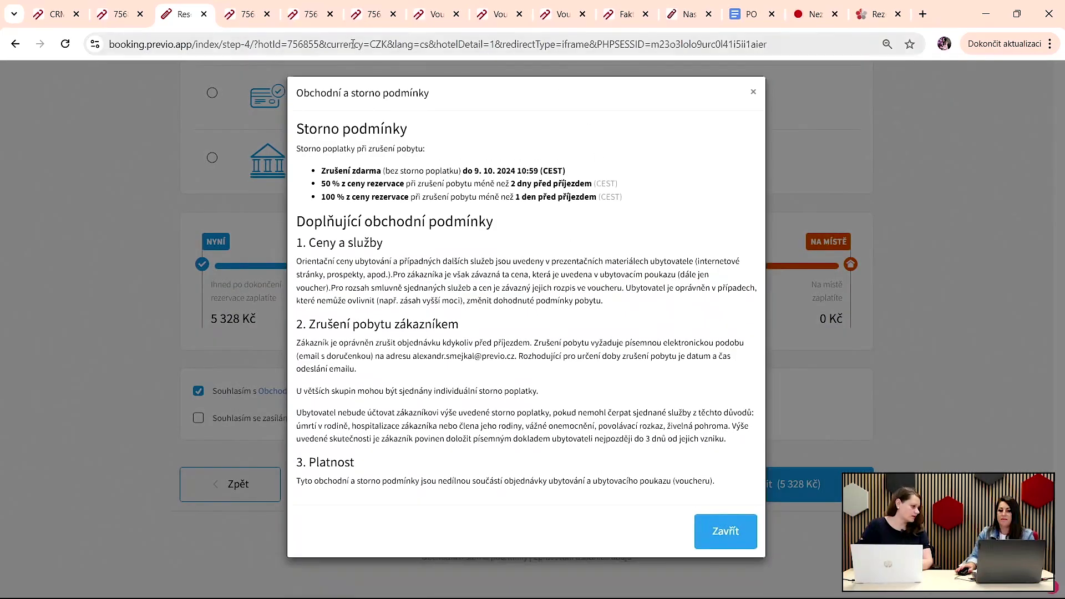
left_click(752, 95)
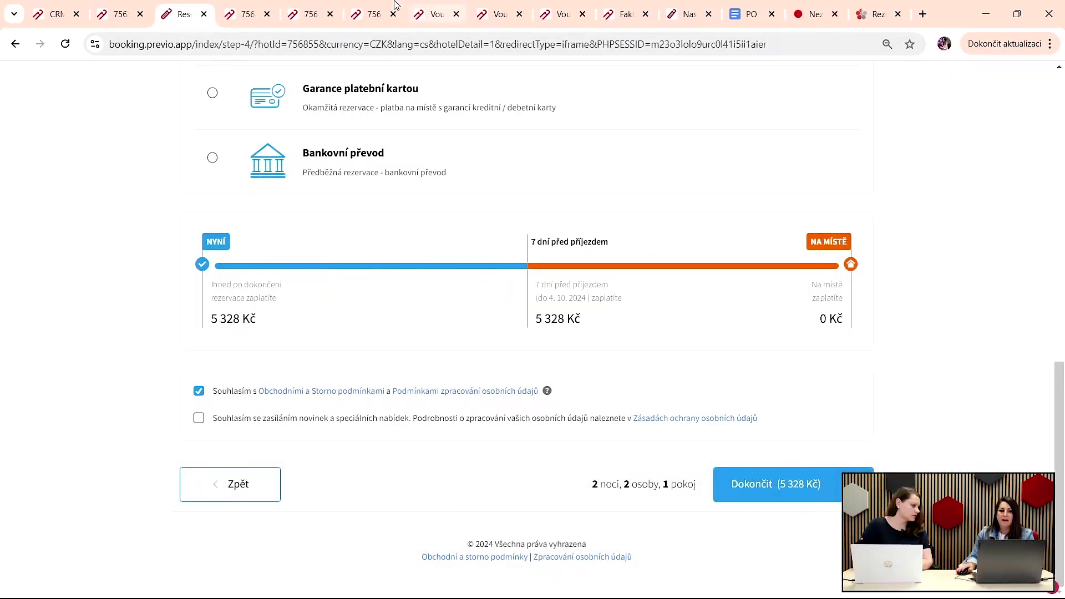
Step: Switch to the hotel system's reservation calendar
left_click(319, 5)
left_click(243, 14)
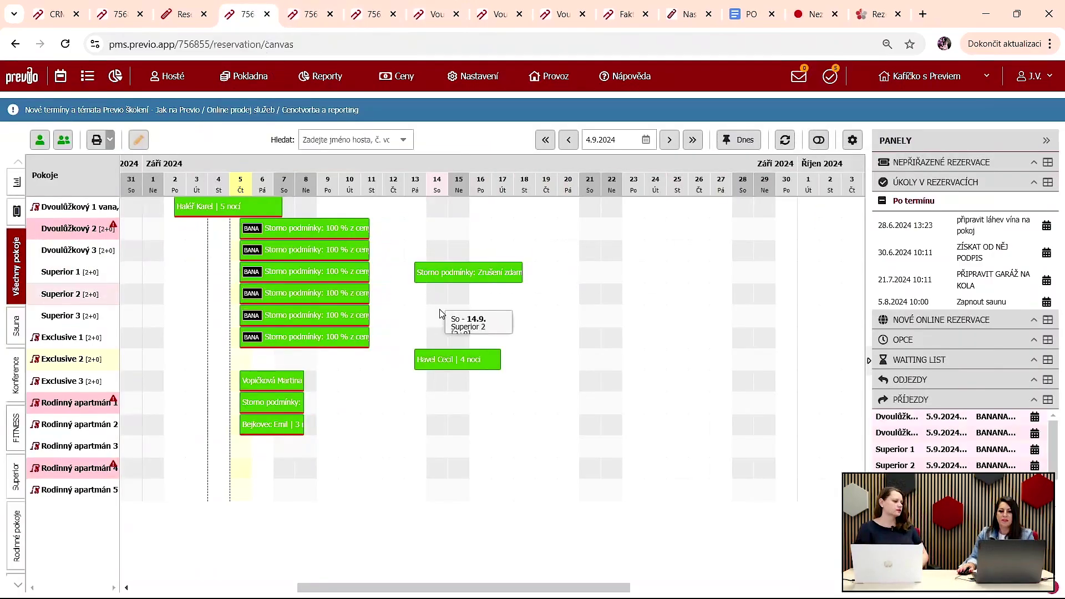
Step: Generate the Czech accommodation voucher with business and cancellation terms for the Exclusive 2 reservation of 13–17 September, and review its terms section
left_click(454, 361)
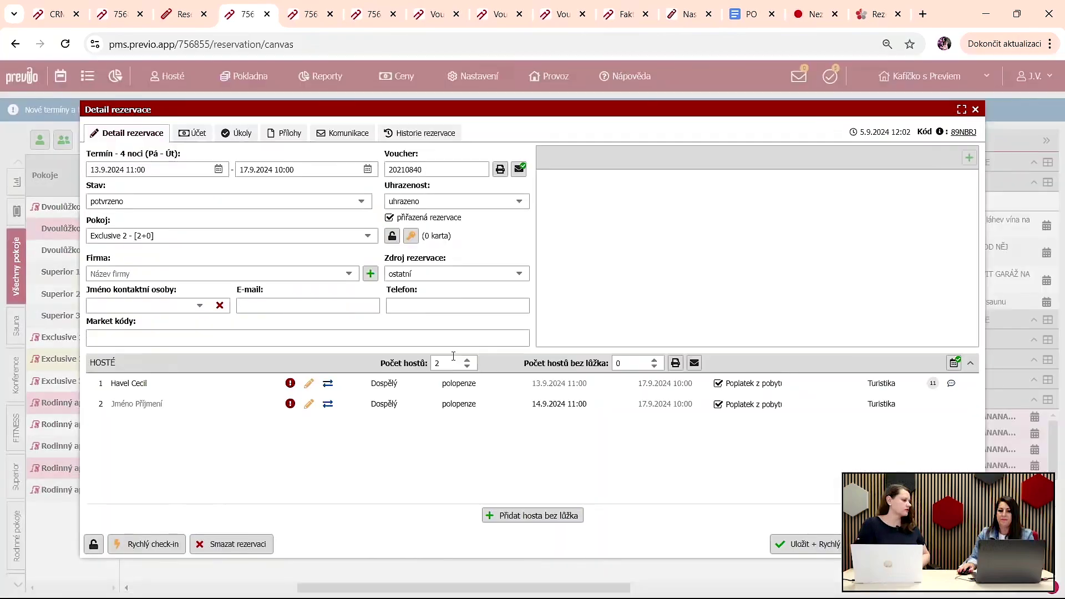
left_click(500, 170)
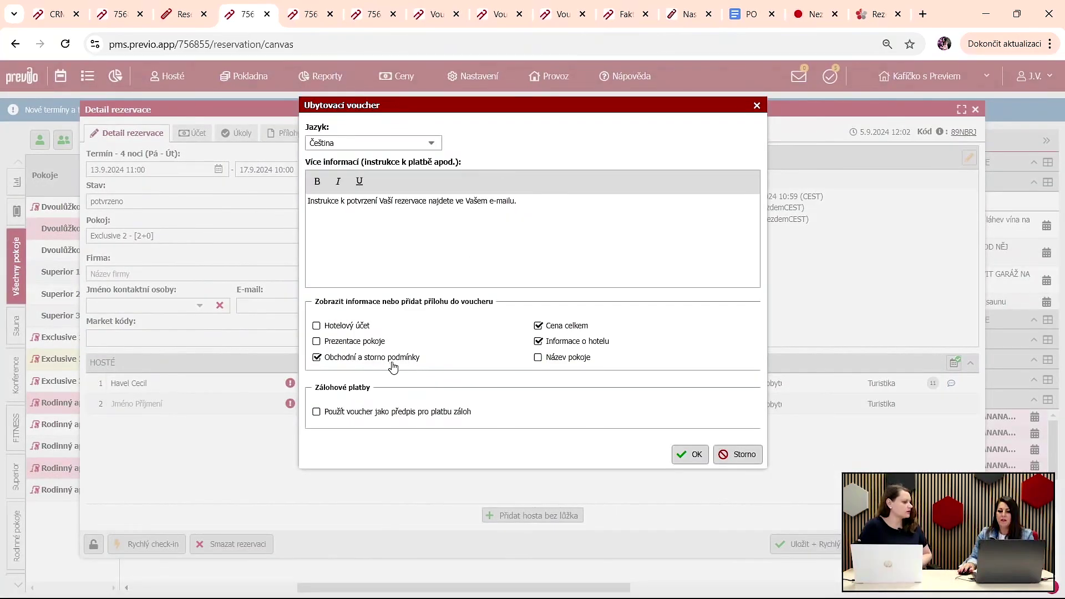
left_click(692, 455)
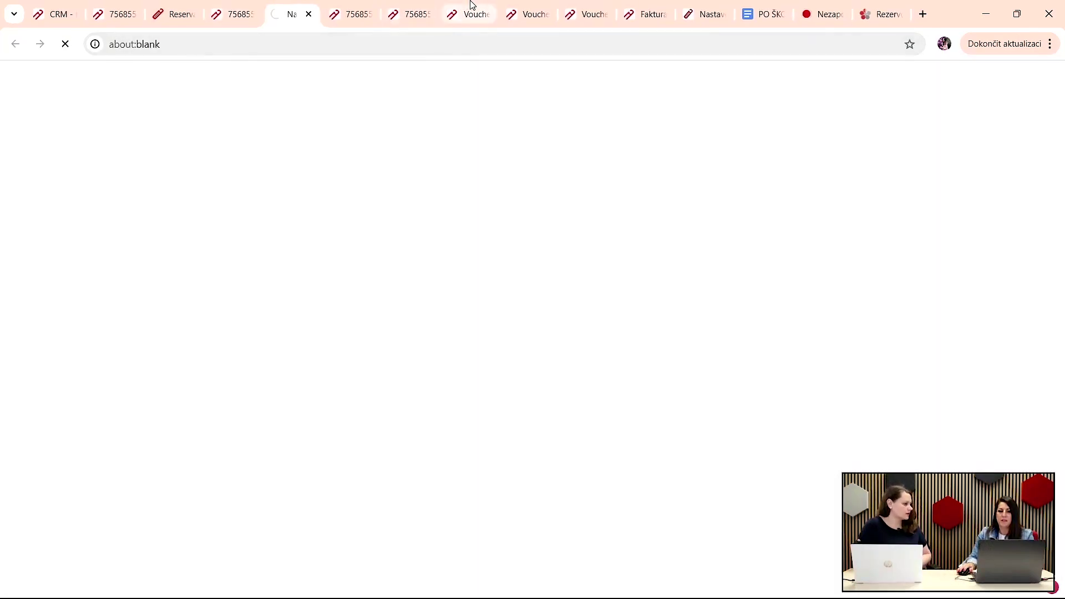
scroll(514, 265, "down", 4)
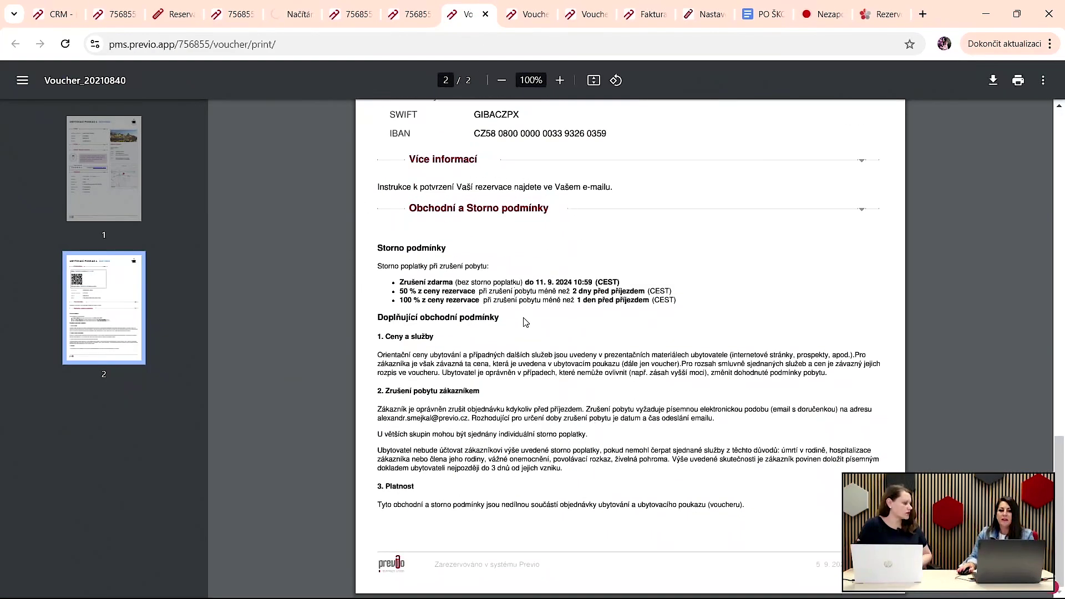
Step: Go from the business and cancellation terms settings to the hotel's label texts and display the RESERVATION+ labels
left_click(346, 10)
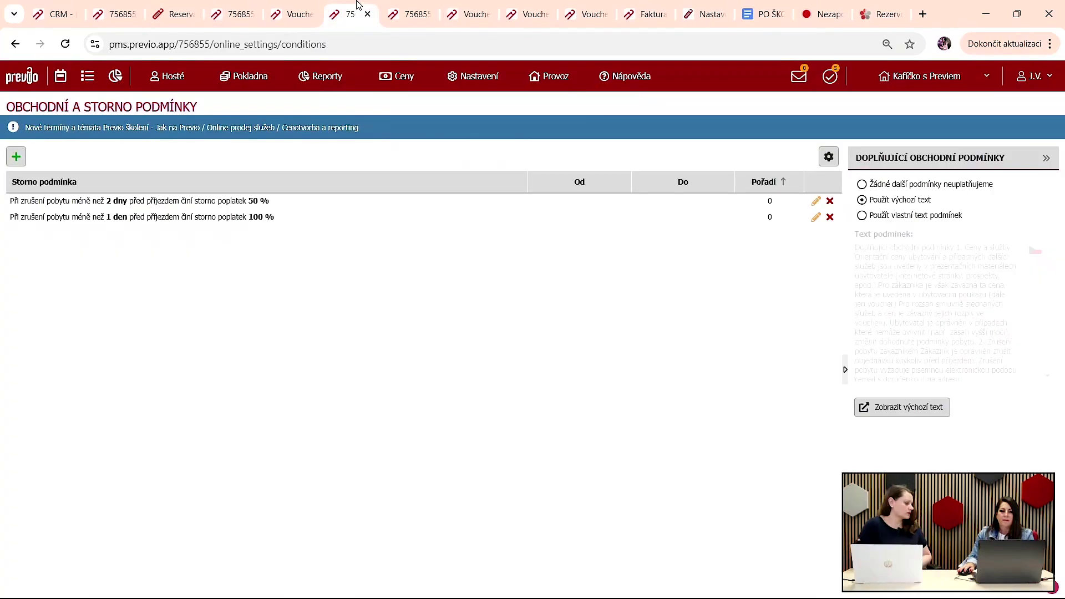
left_click(460, 78)
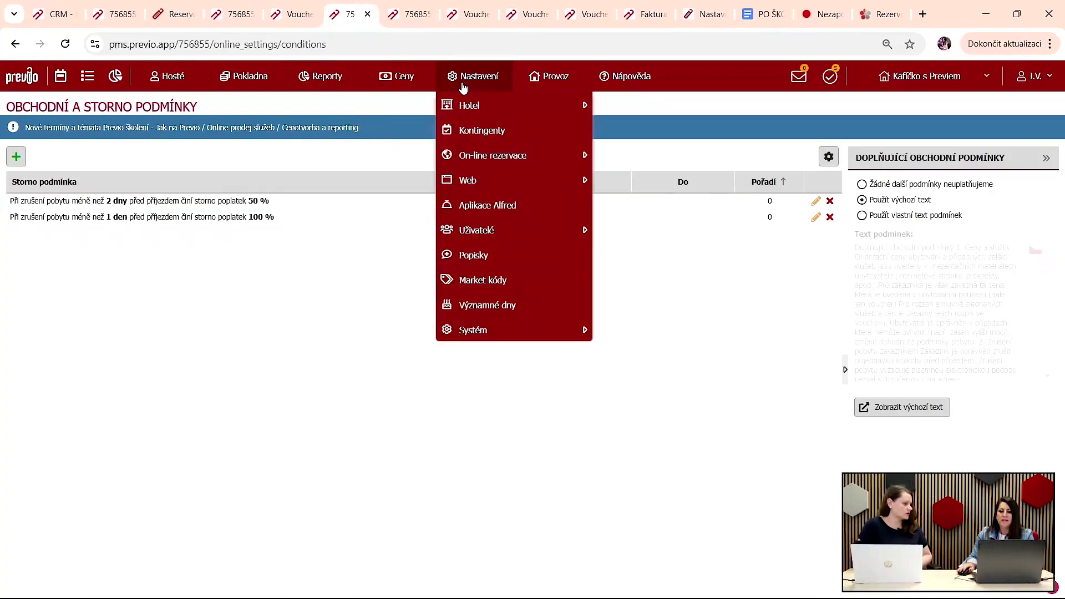
mouse_move(483, 175)
mouse_move(516, 157)
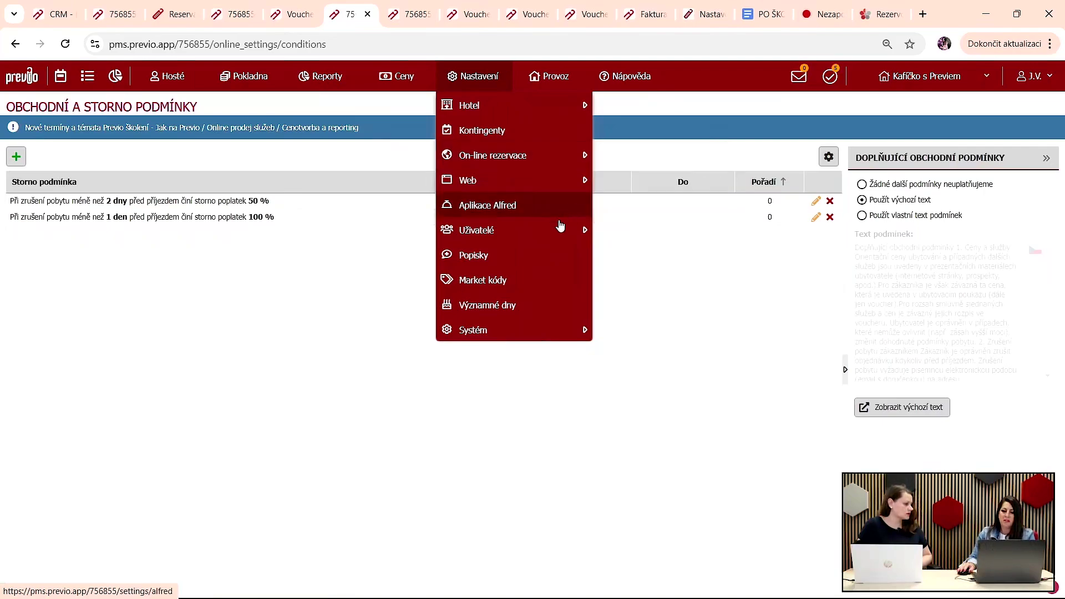
left_click(505, 261)
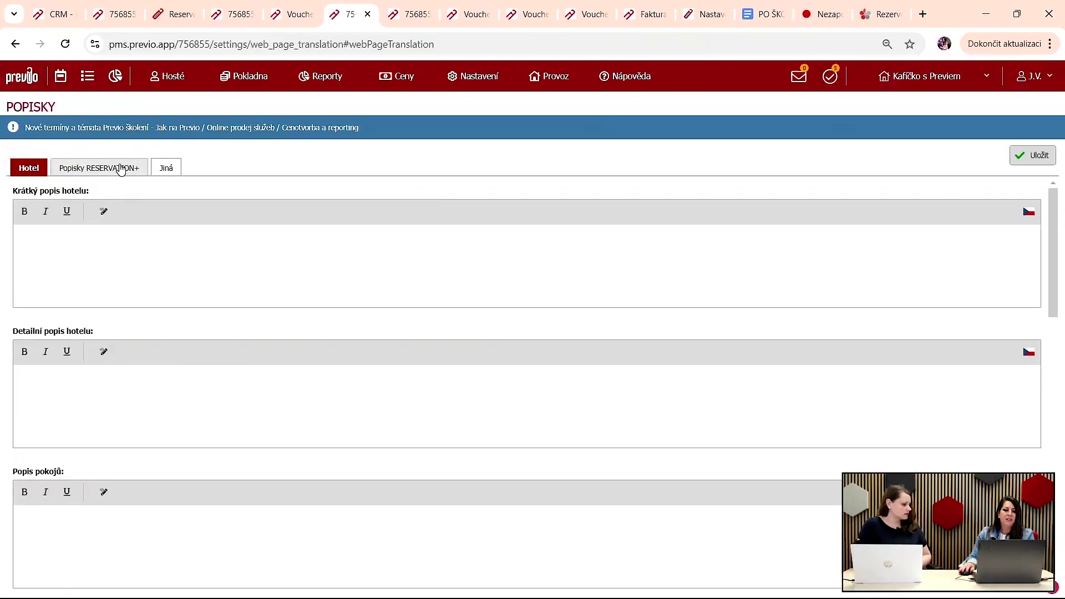
left_click(121, 169)
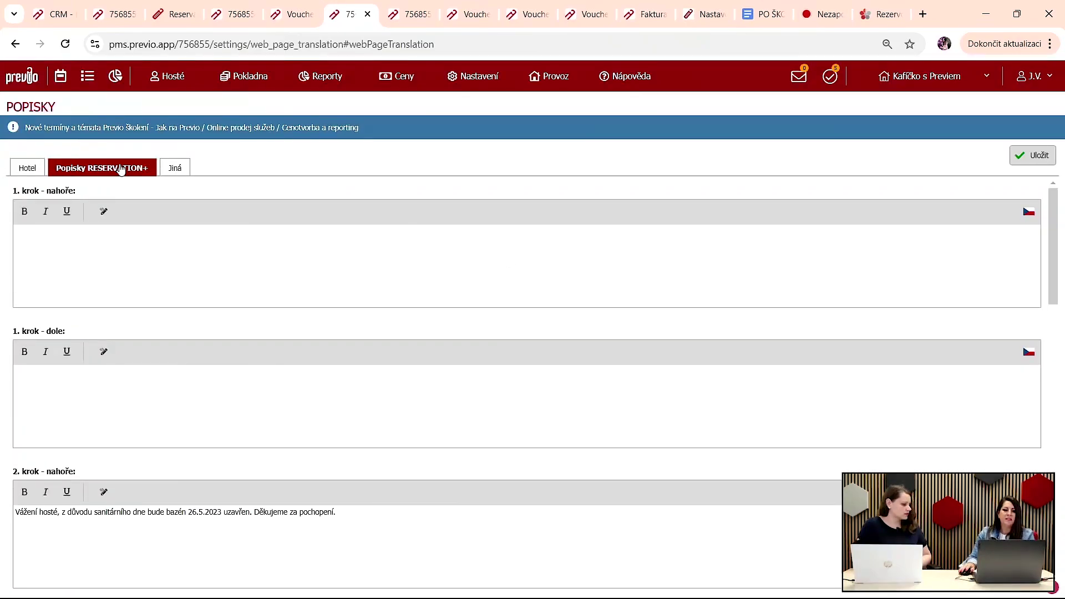
Step: Go back to step 2 of the guest booking form and highlight the pool closure notice above the room offers
left_click(172, 14)
scroll(455, 289, "up", 10)
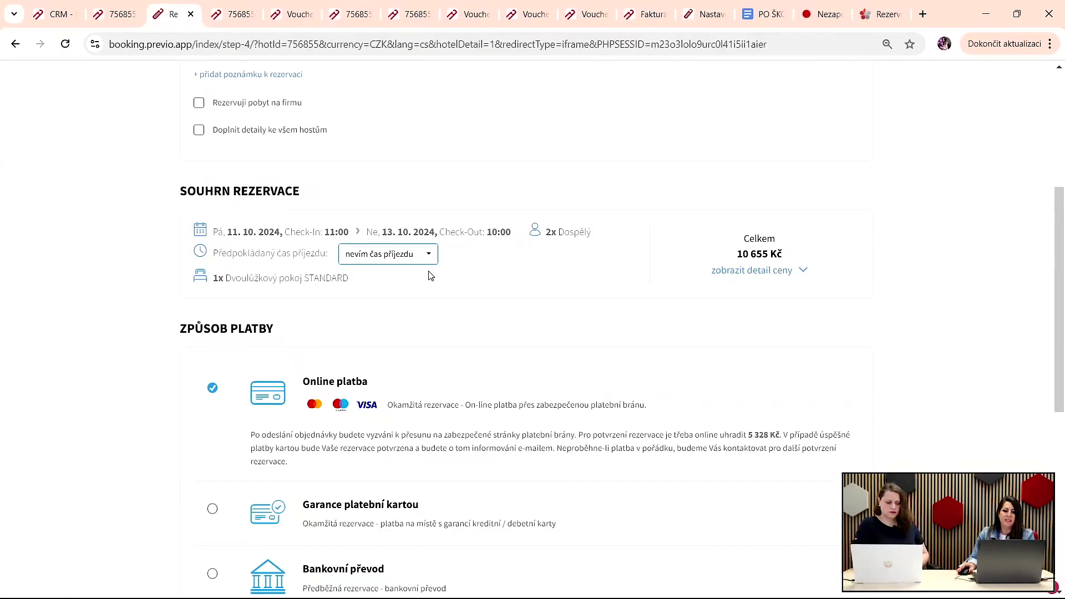
scroll(361, 195, "down", 10)
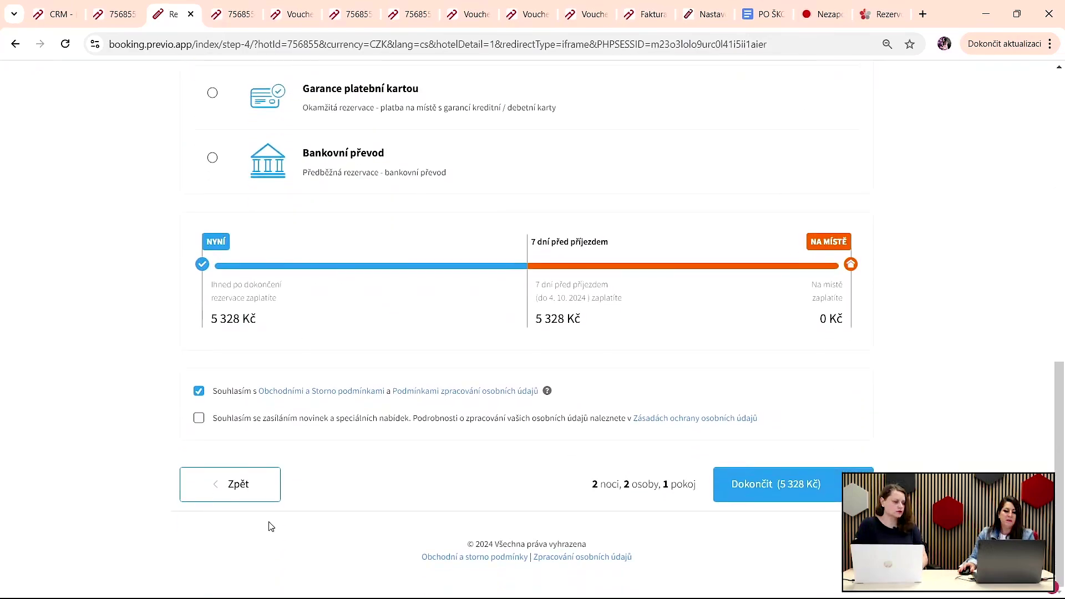
left_click(240, 488)
scroll(294, 469, "down", 5)
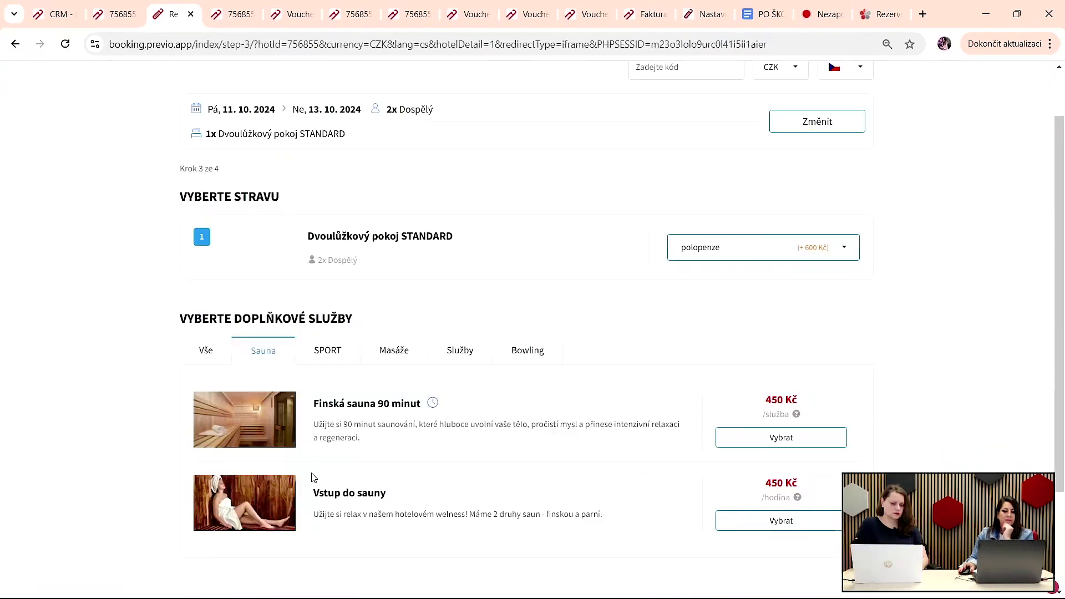
left_click(272, 478)
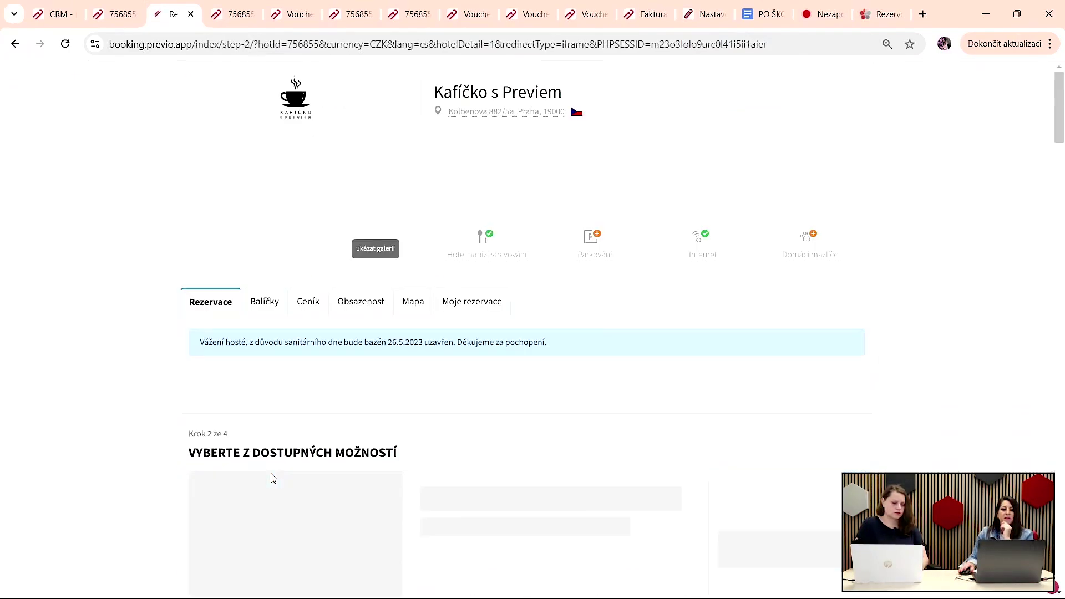
left_click_drag(203, 342, 608, 357)
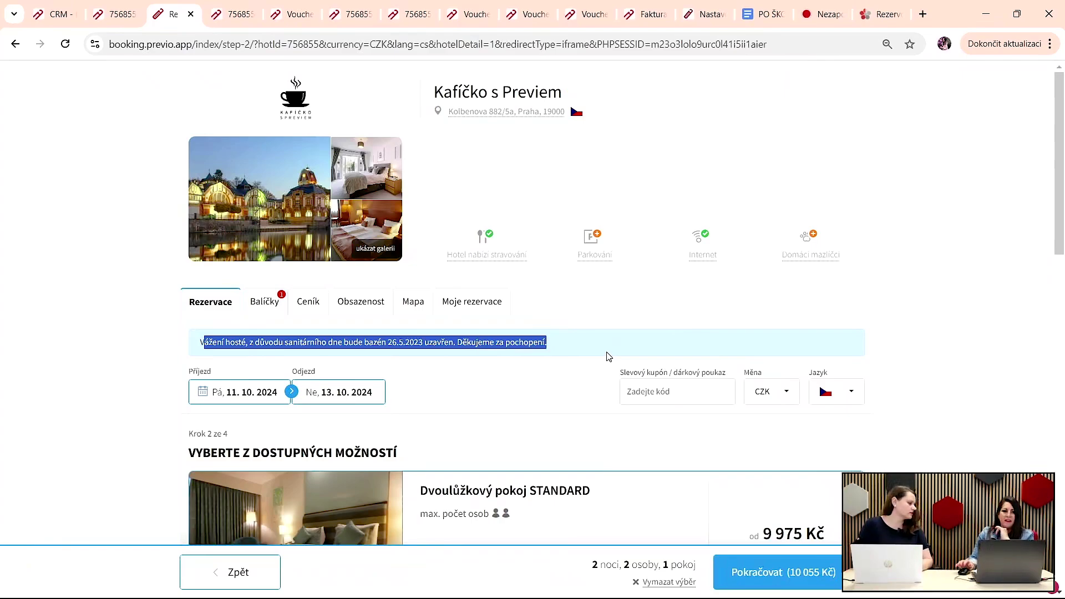
Step: Try entering "BAAZÍL..." as the Czech RESERVATION+ label for the upper part of step 1, and discard it
left_click(357, 7)
mouse_move(465, 82)
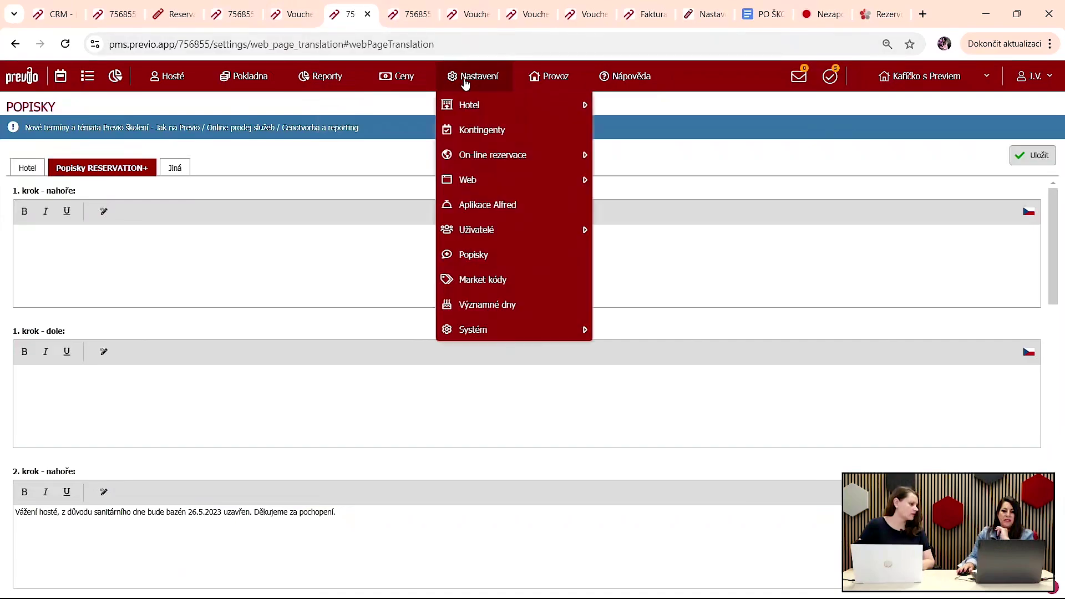
left_click(78, 173)
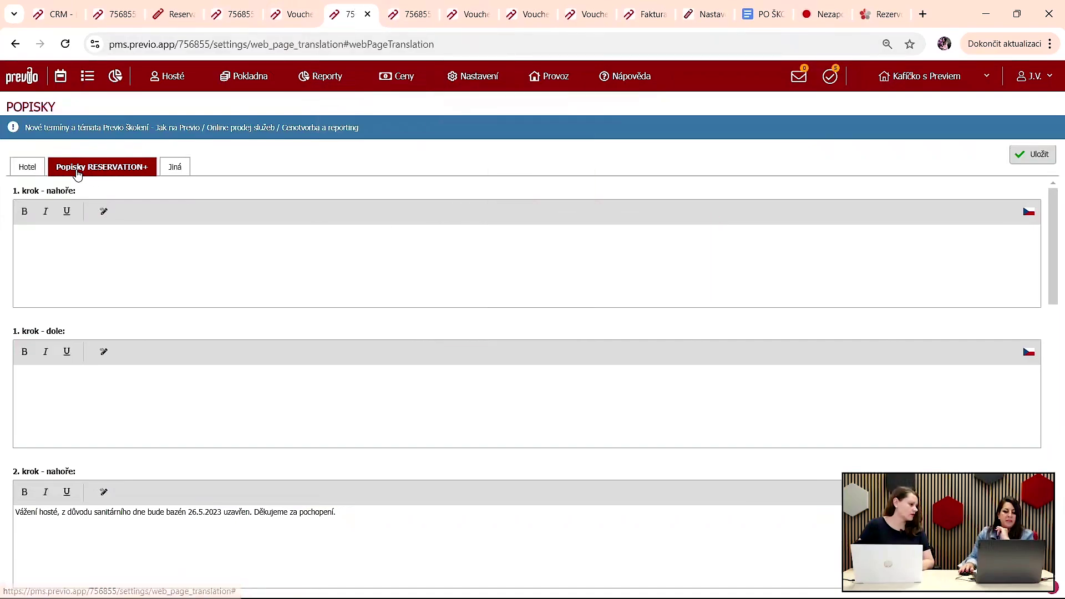
left_click(1029, 211)
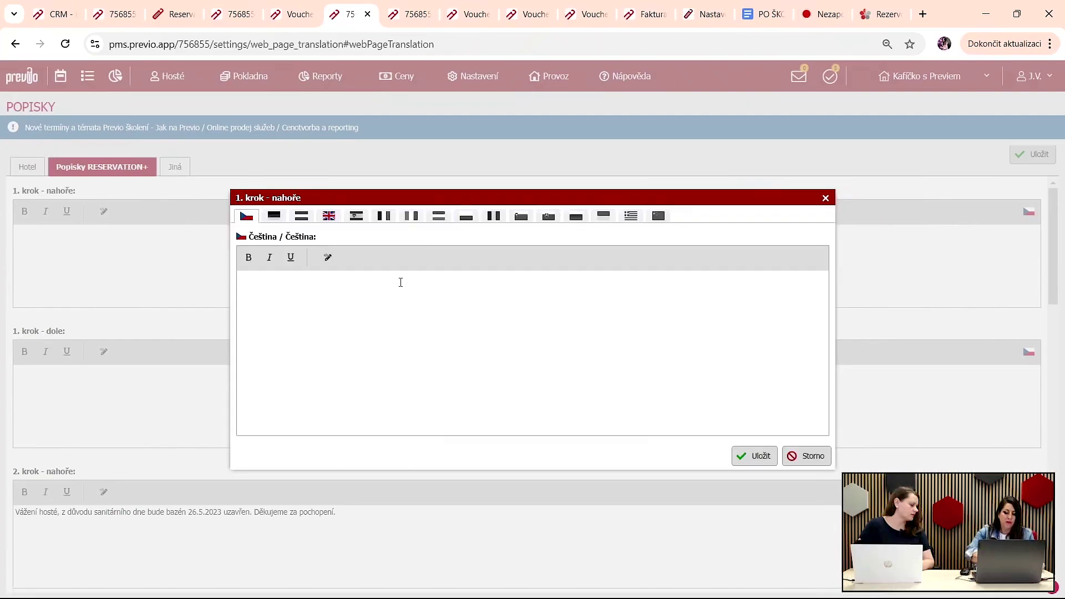
key("Caps_Lock")
type("BA")
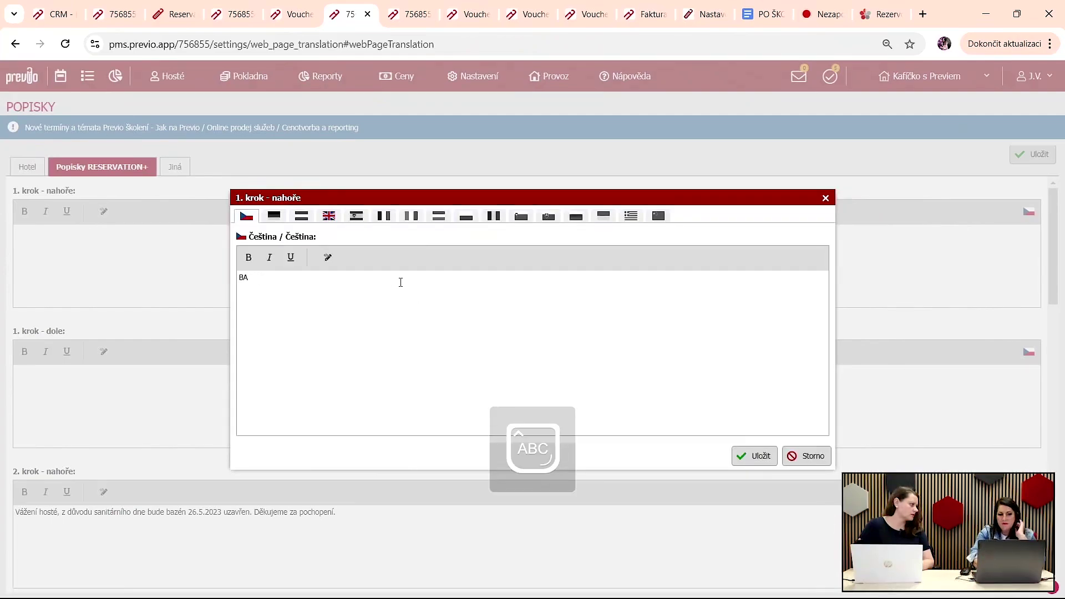
type("AAZÍL...")
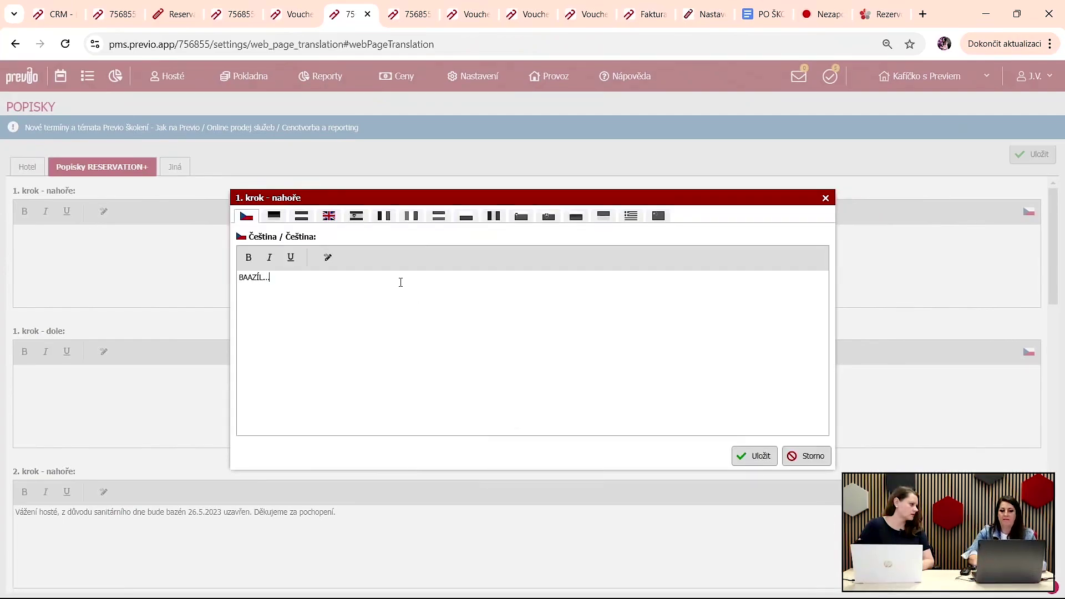
left_click(826, 198)
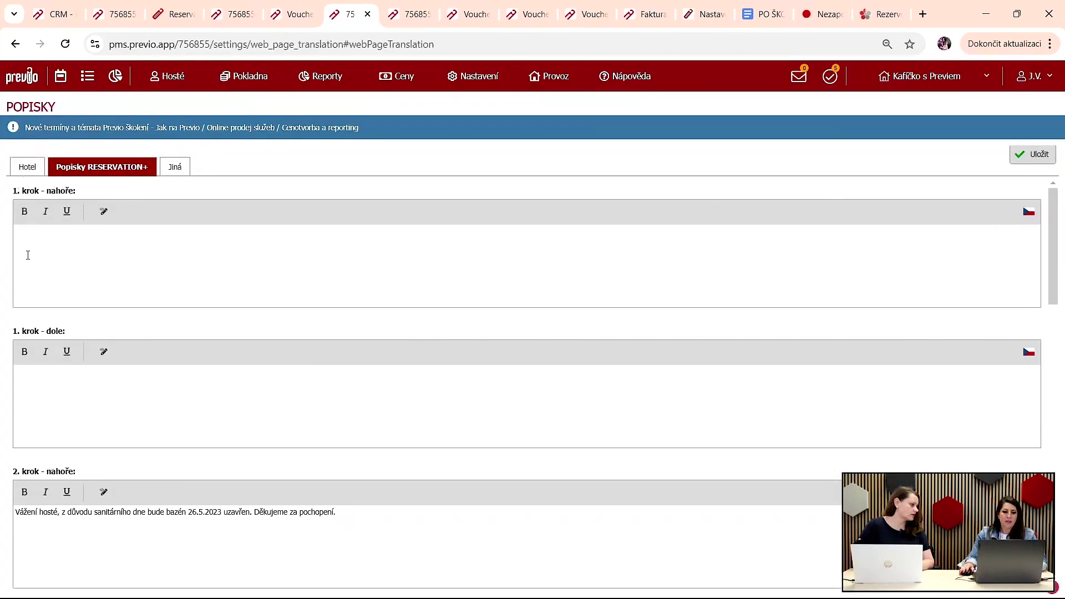
Step: Review the whole room offer in step 2 of the guest booking and continue to step 3 with the selected STANDARD double room
left_click(174, 14)
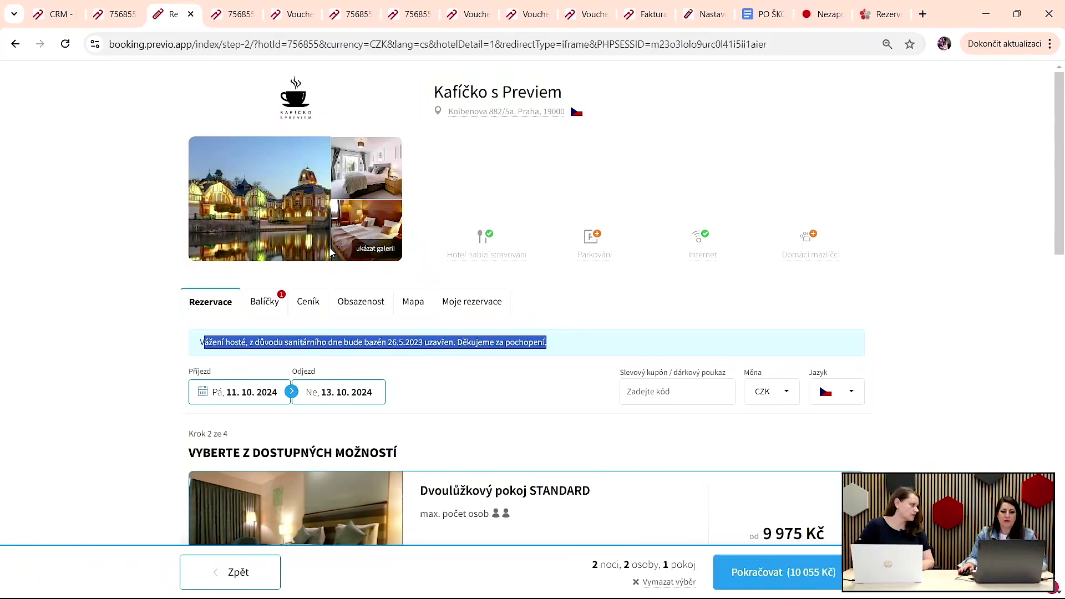
scroll(388, 277, "down", 4)
scroll(386, 277, "down", 12)
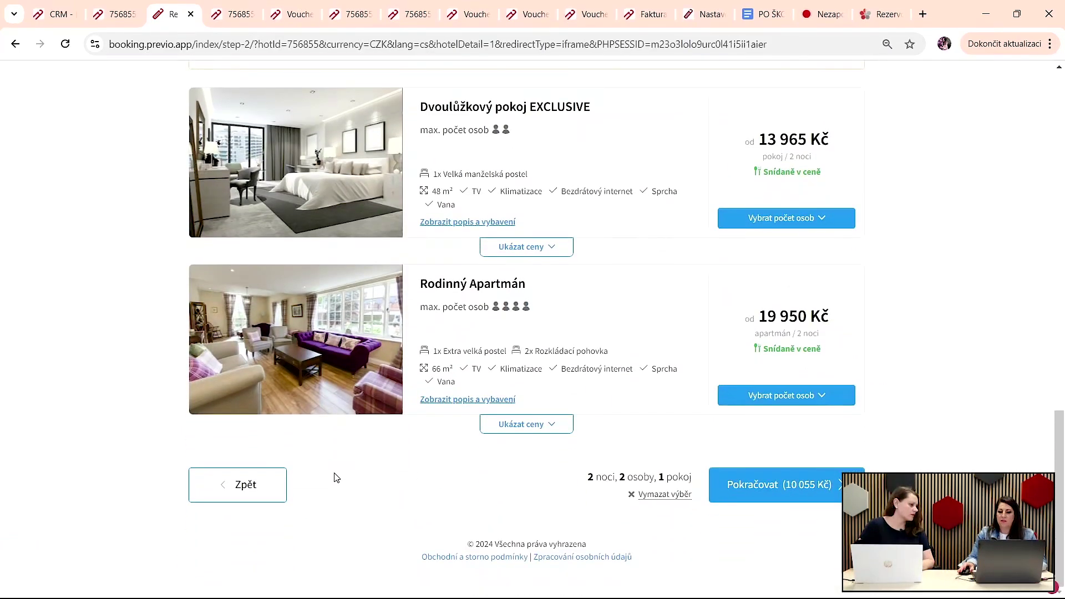
scroll(757, 258, "up", 15)
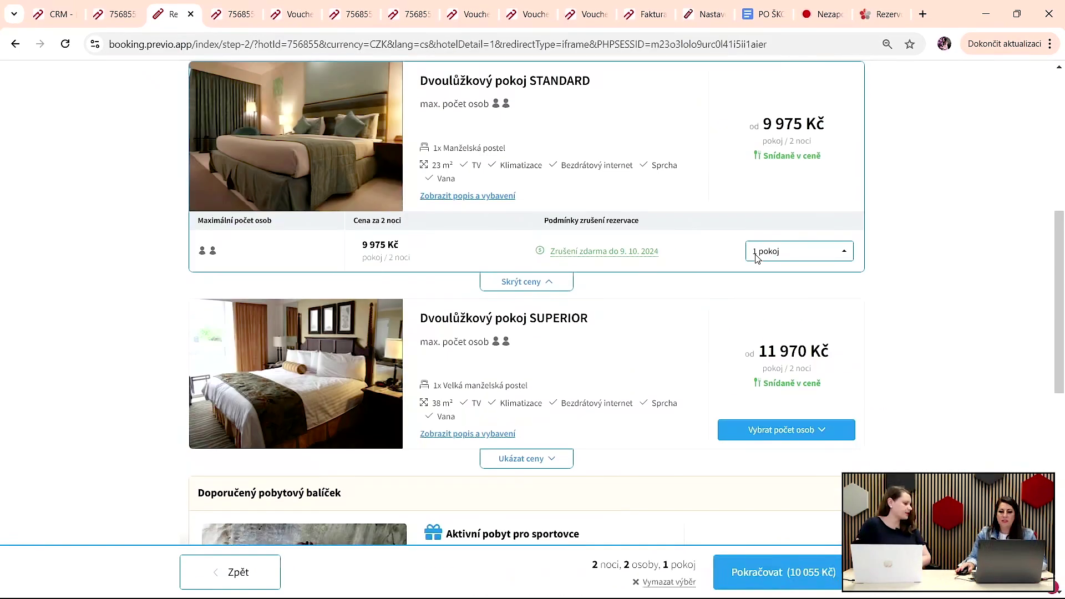
scroll(565, 255, "up", 1)
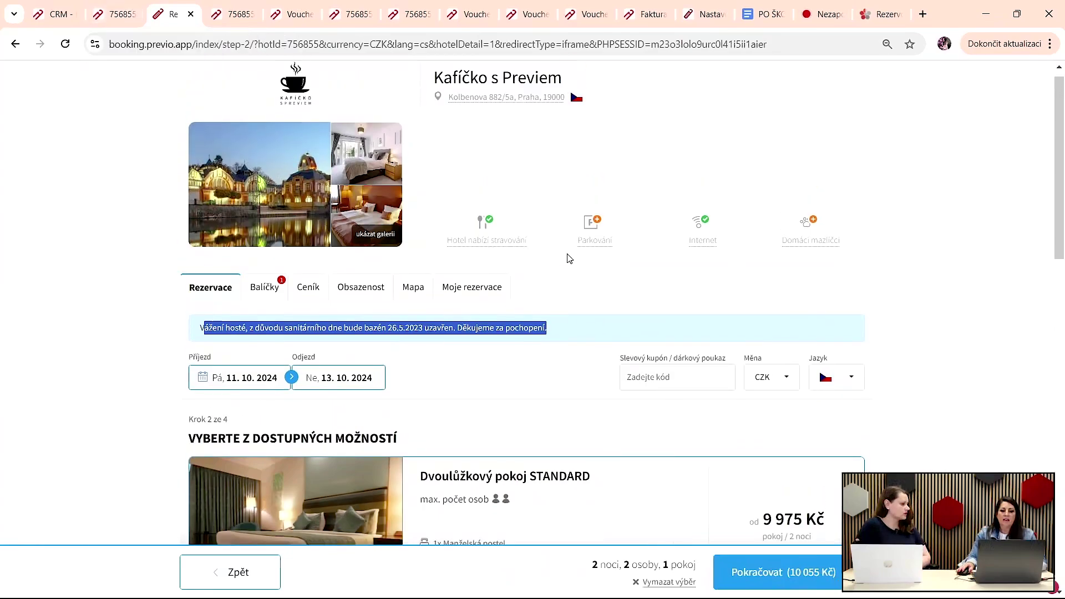
scroll(560, 227, "down", 5)
scroll(560, 228, "down", 10)
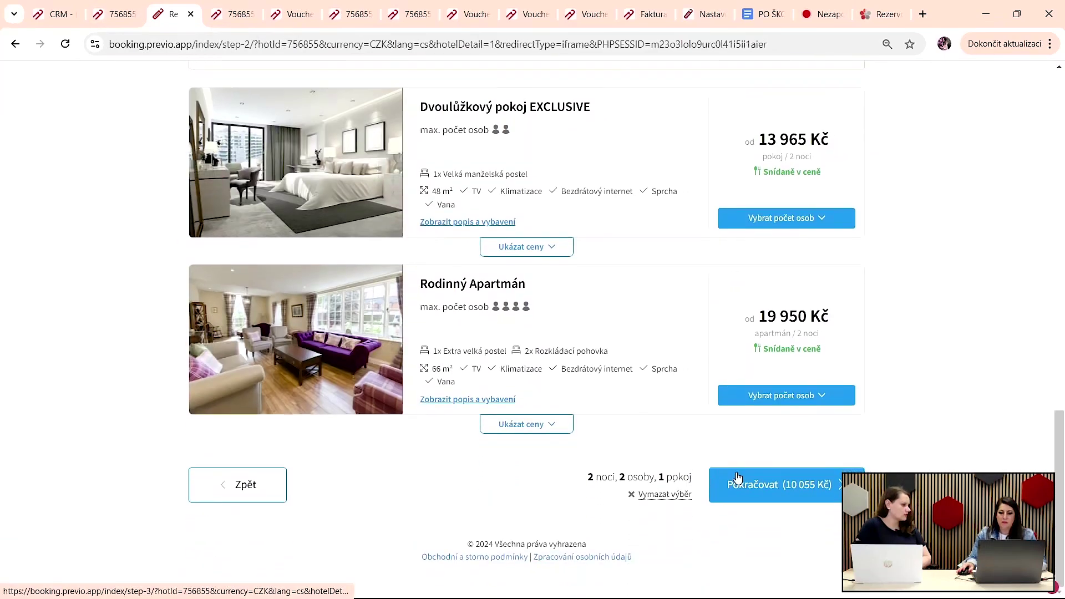
left_click(784, 484)
Step: Examine the RESERVATION+ label fields for booking steps 3 to 5 and compare them with step 3 of the guest booking form
left_click(348, 14)
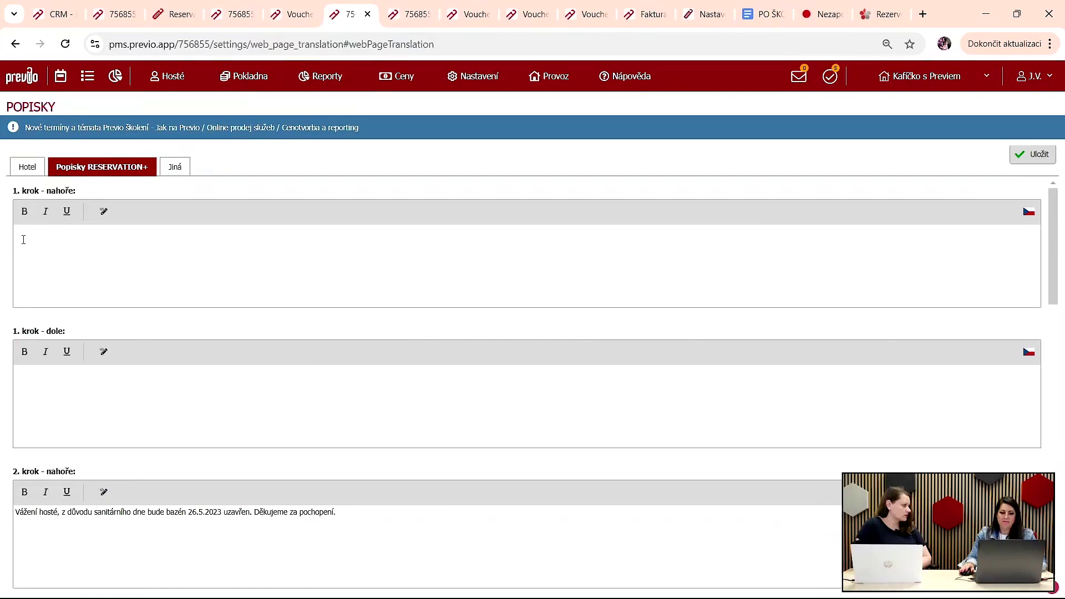
scroll(127, 309, "down", 4)
scroll(139, 342, "down", 8)
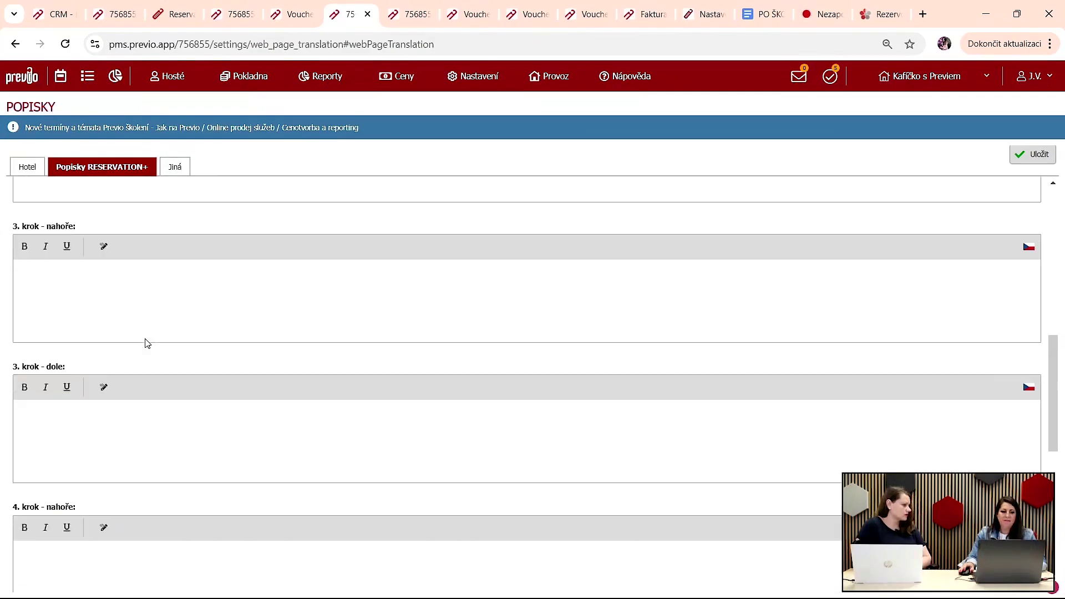
scroll(174, 328, "down", 4)
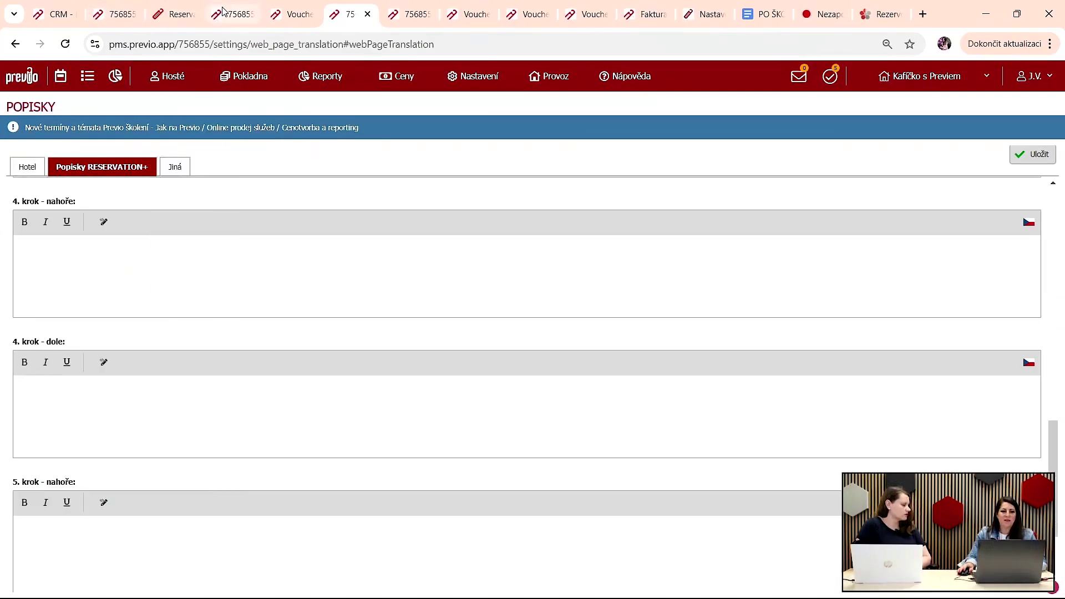
left_click(183, 8)
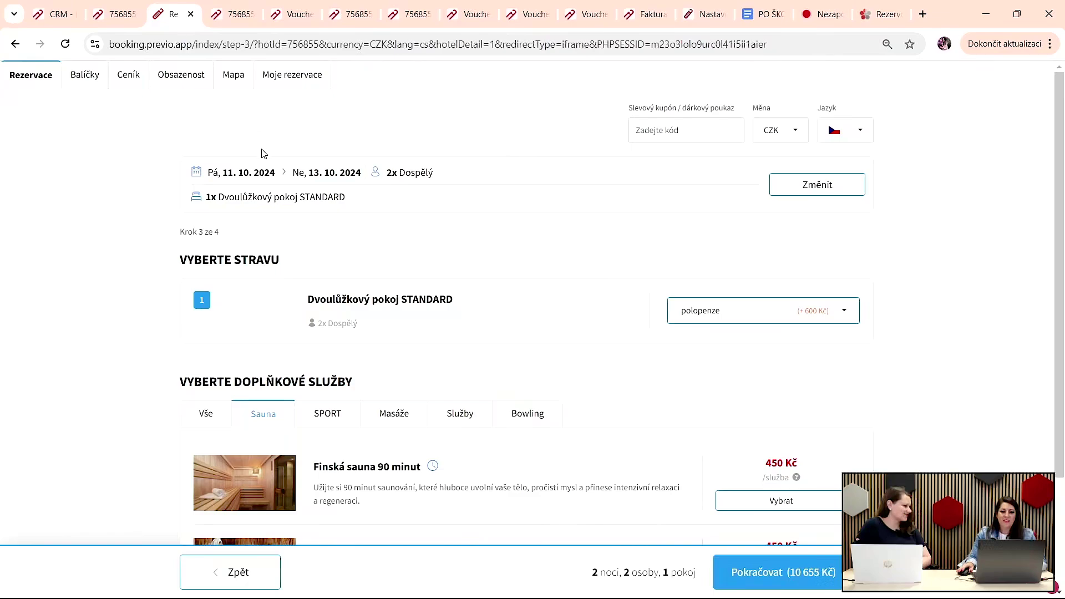
scroll(208, 238, "down", 1)
scroll(215, 150, "up", 1)
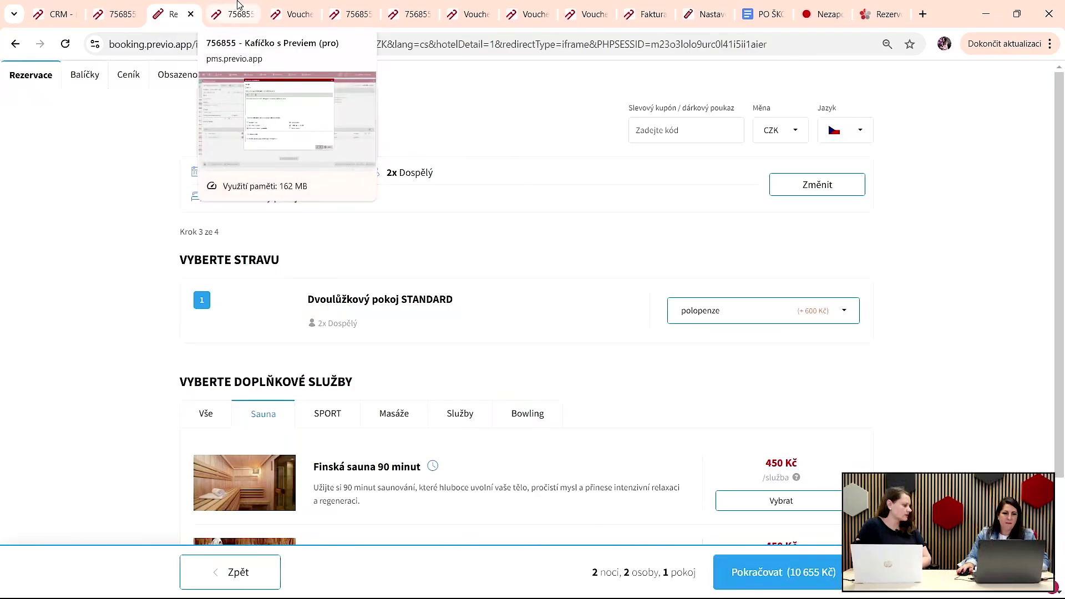
left_click(349, 14)
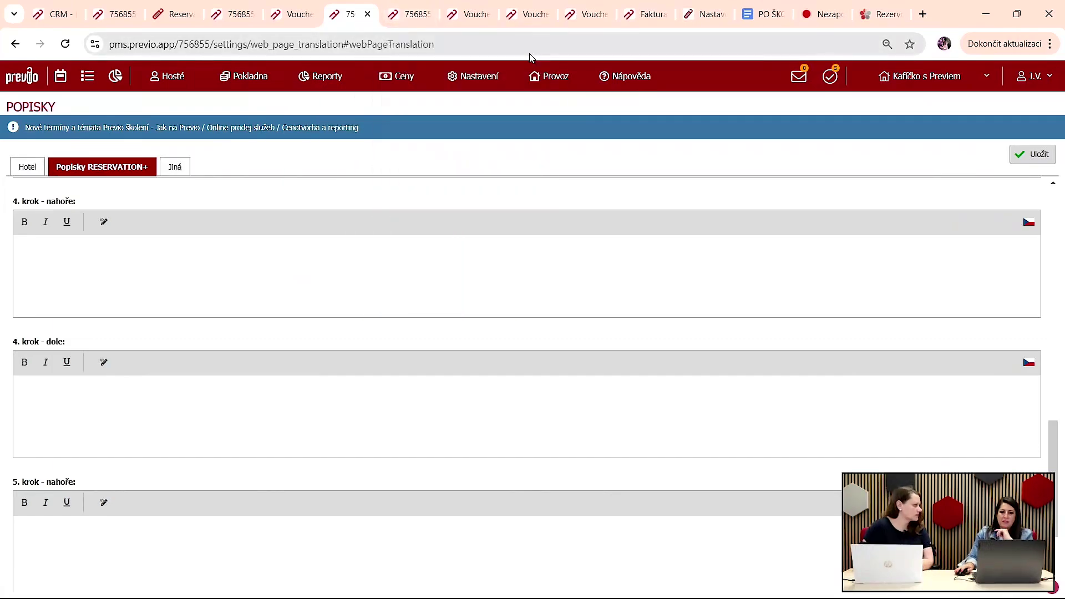
mouse_move(492, 79)
mouse_move(518, 331)
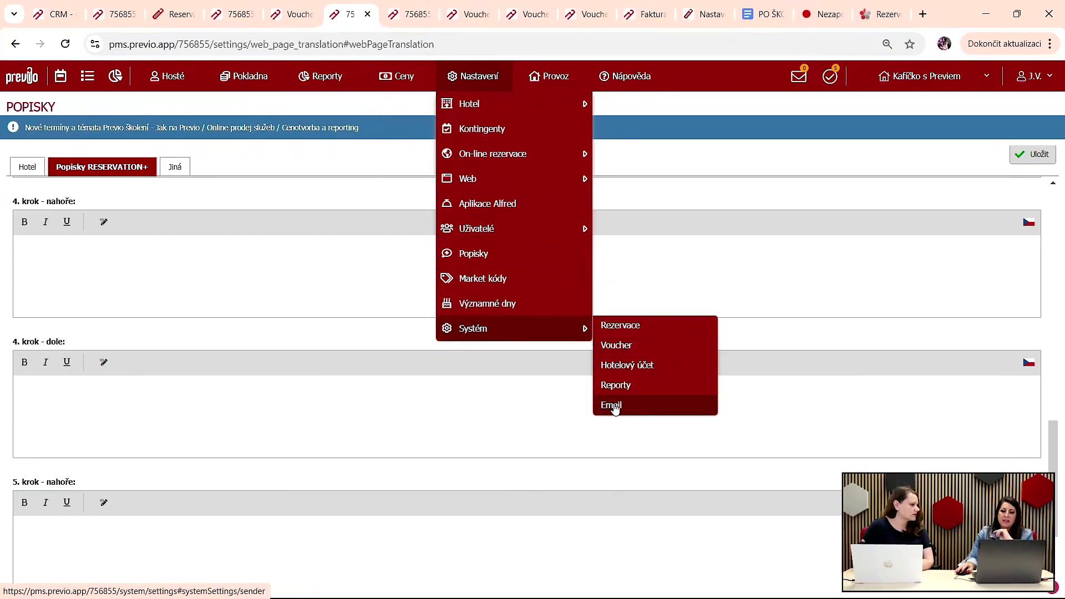
left_click(411, 14)
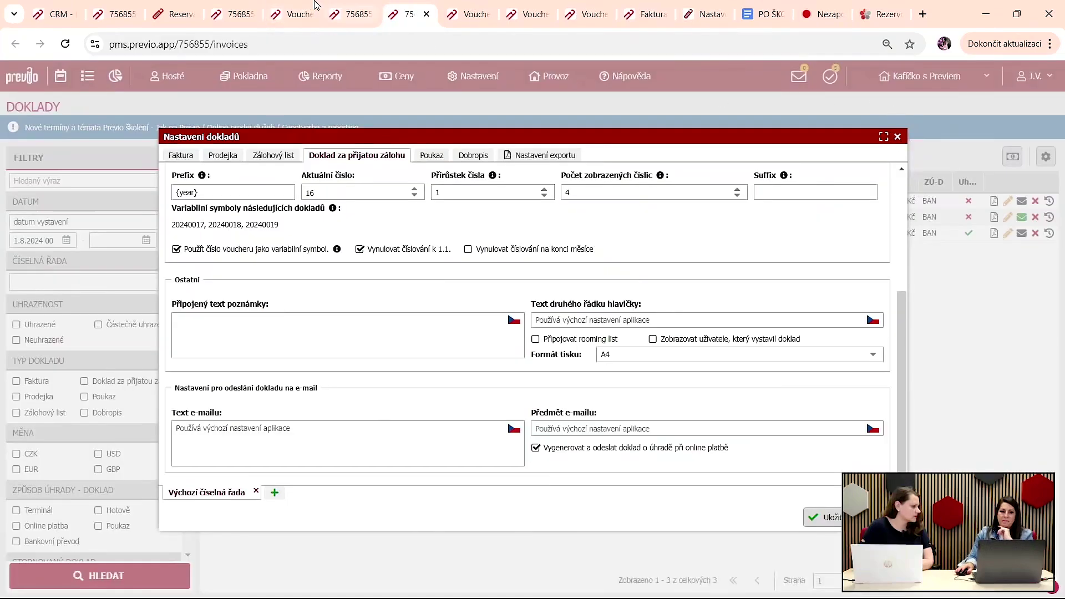
Step: Return to the reservation detail of the Exclusive 2 stay and open its account with billed services and documents
left_click(227, 14)
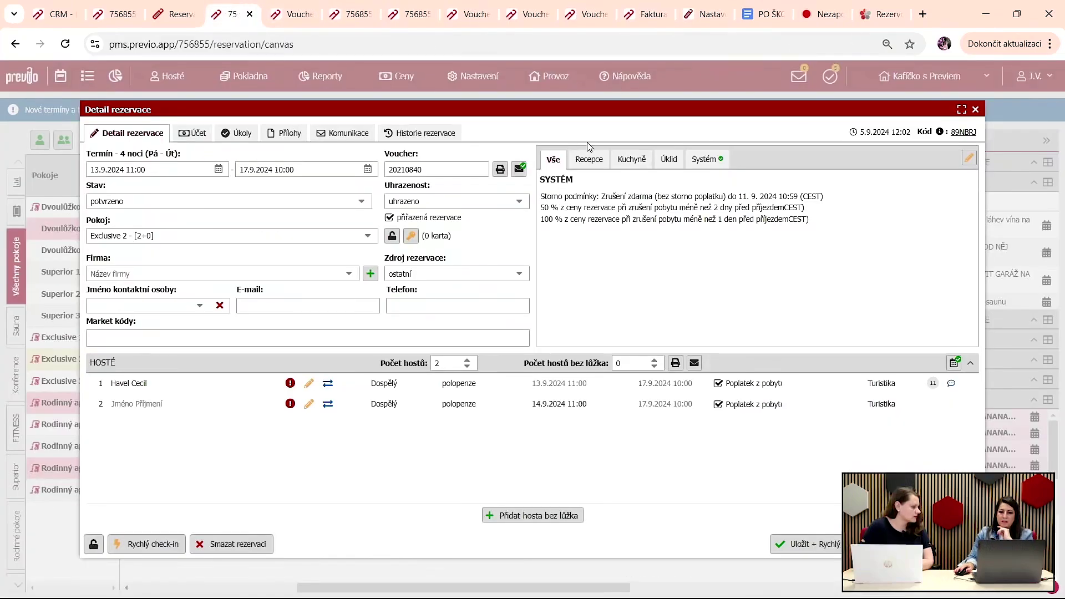
left_click(178, 133)
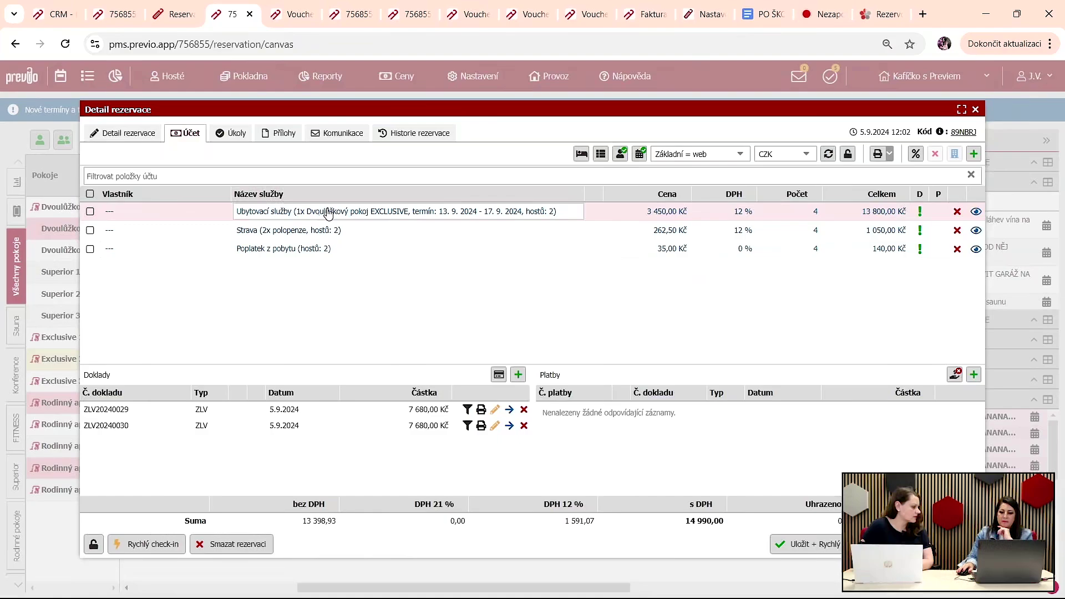
Step: Open the reservation's payment and guarantee e-mail form and find the matching e-mail texts among the Jiná labels
left_click(955, 376)
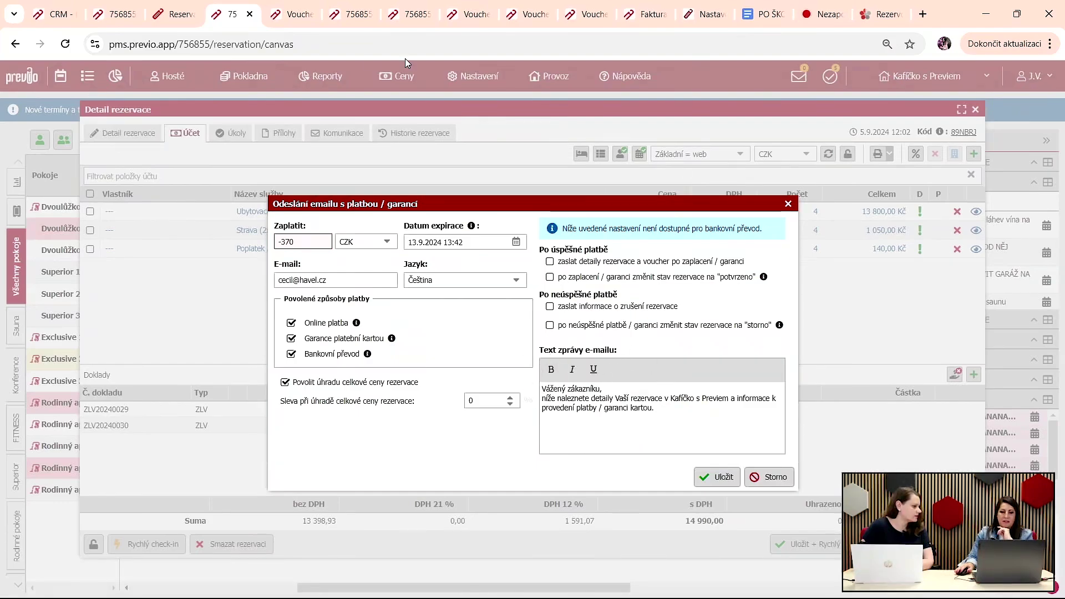
left_click(355, 7)
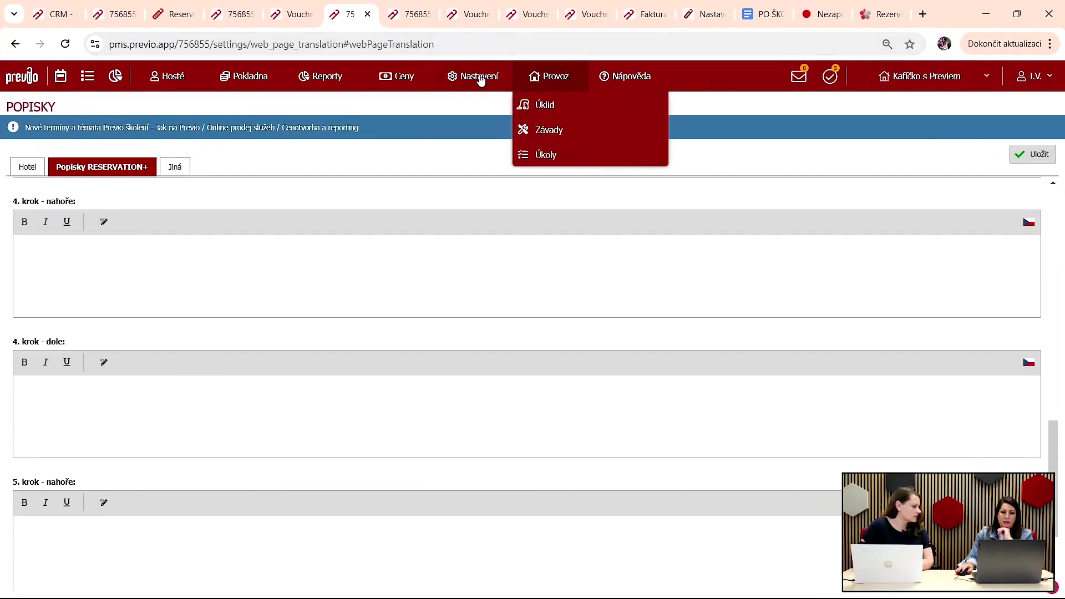
mouse_move(498, 160)
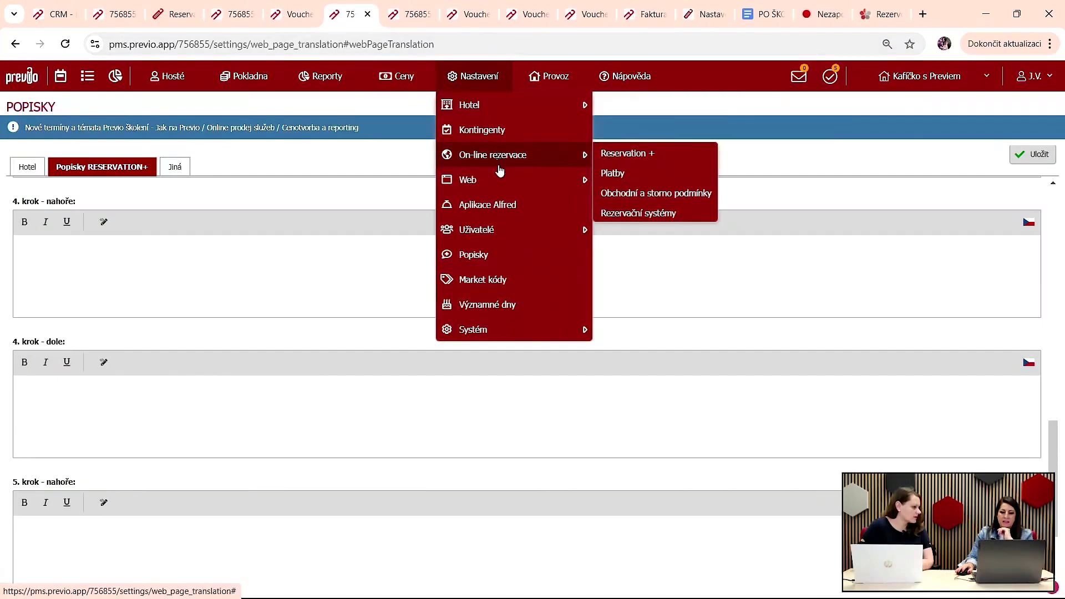
left_click(174, 167)
scroll(174, 238, "down", 2)
scroll(174, 238, "down", 3)
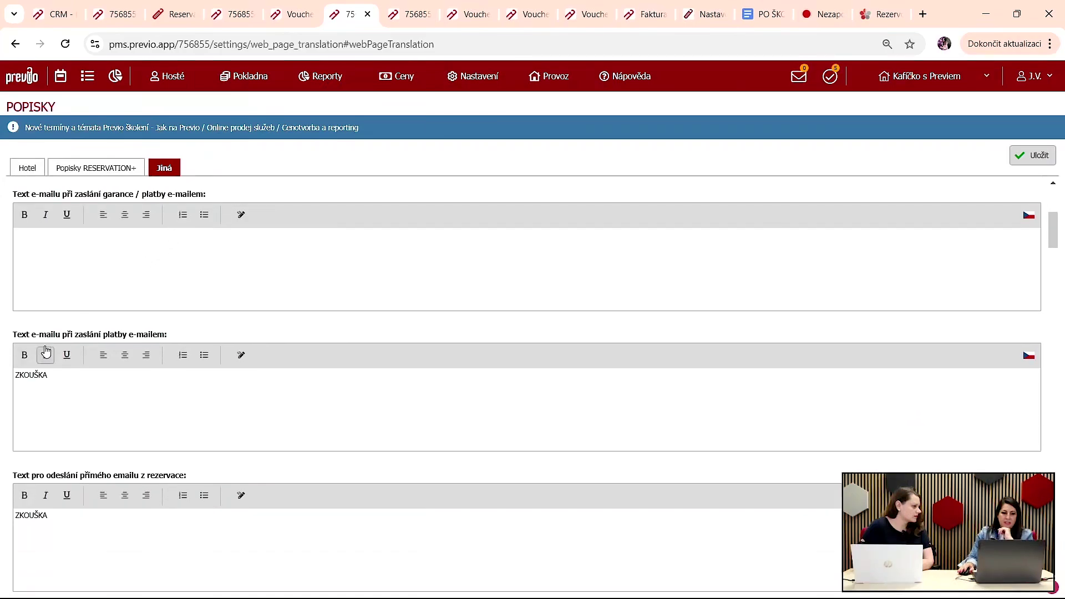
Step: Examine the label texts for guarantee, payment and direct e-mails, including the language versions of the payment e-mail text
left_click_drag(2, 328, 83, 339)
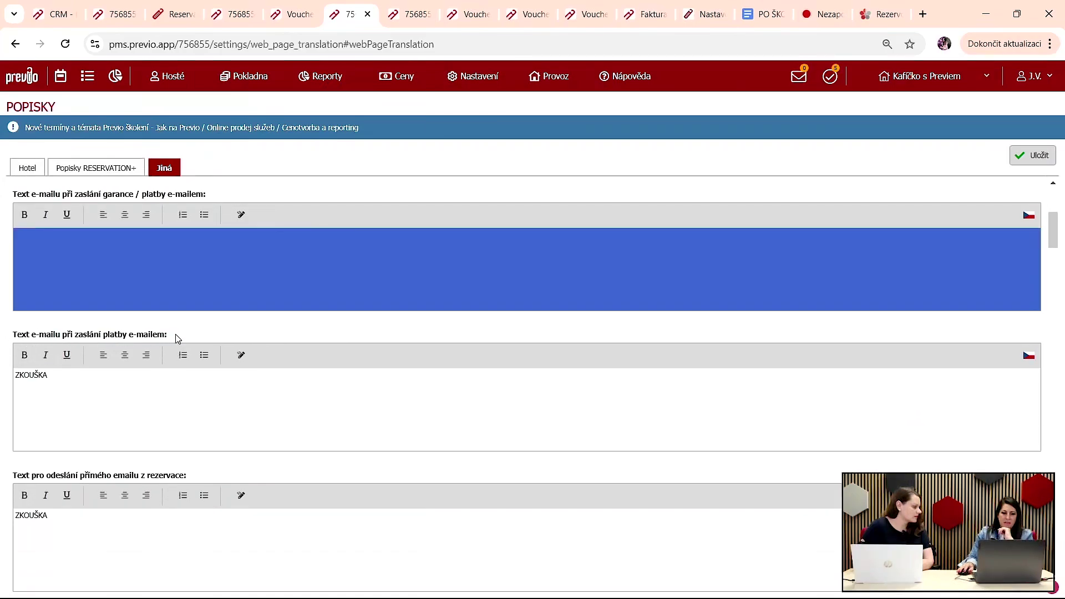
left_click(155, 336)
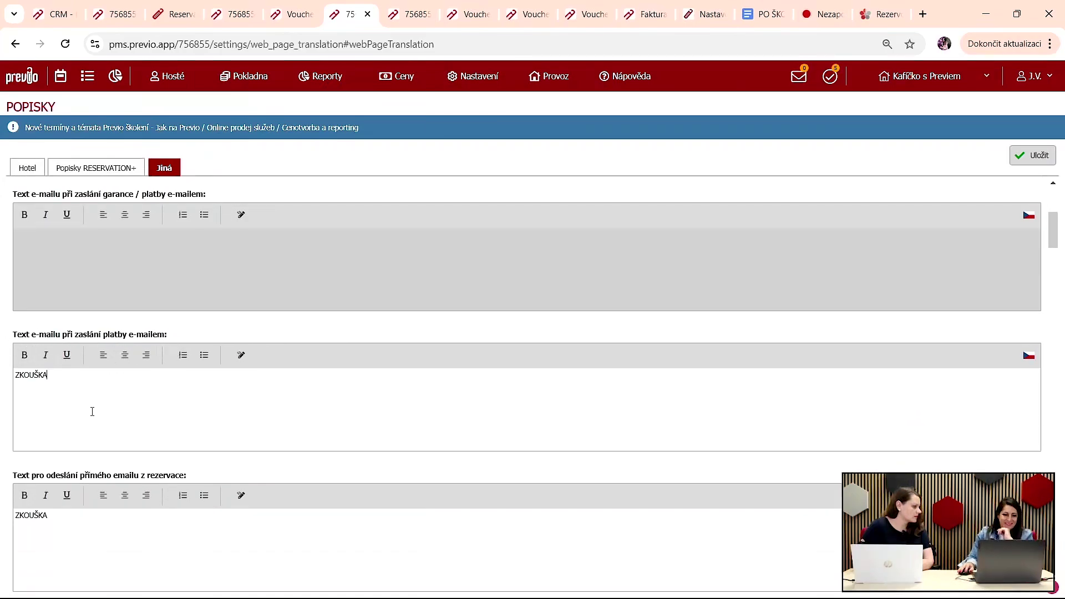
left_click_drag(193, 335, 106, 343)
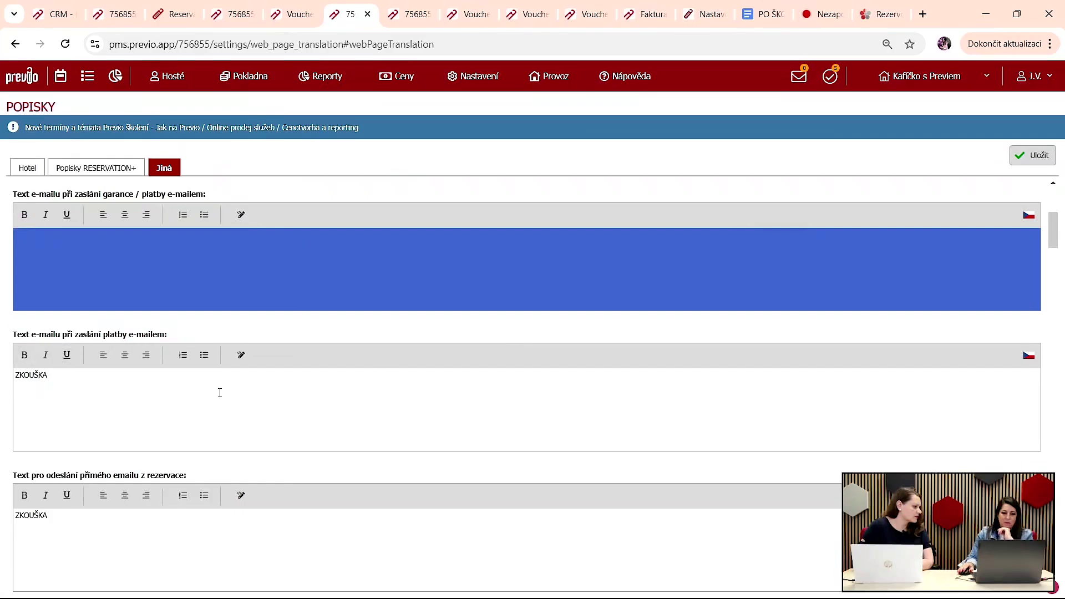
left_click(1028, 355)
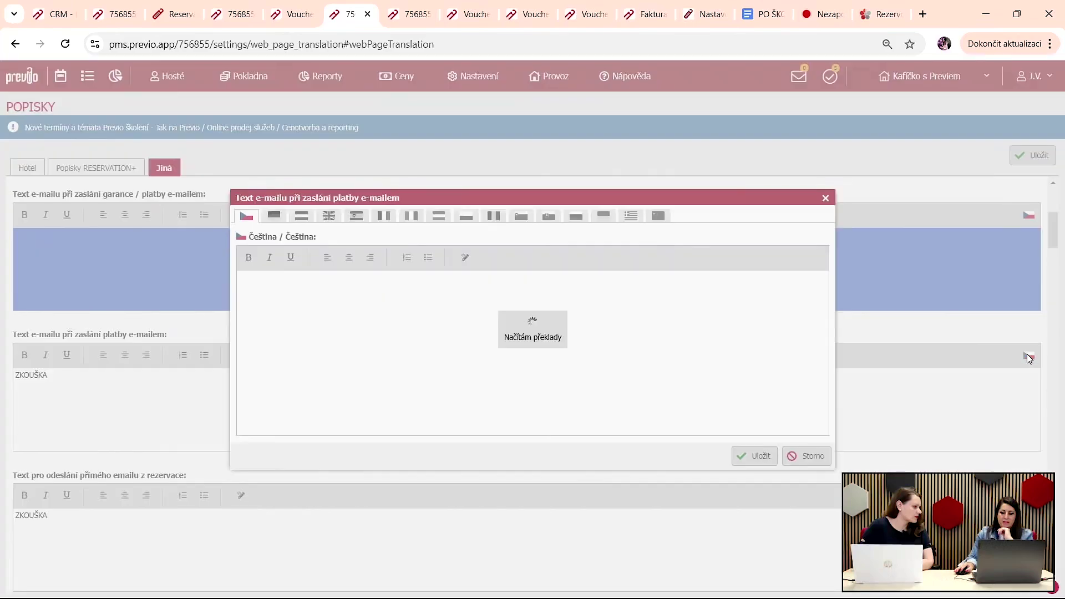
left_click(826, 198)
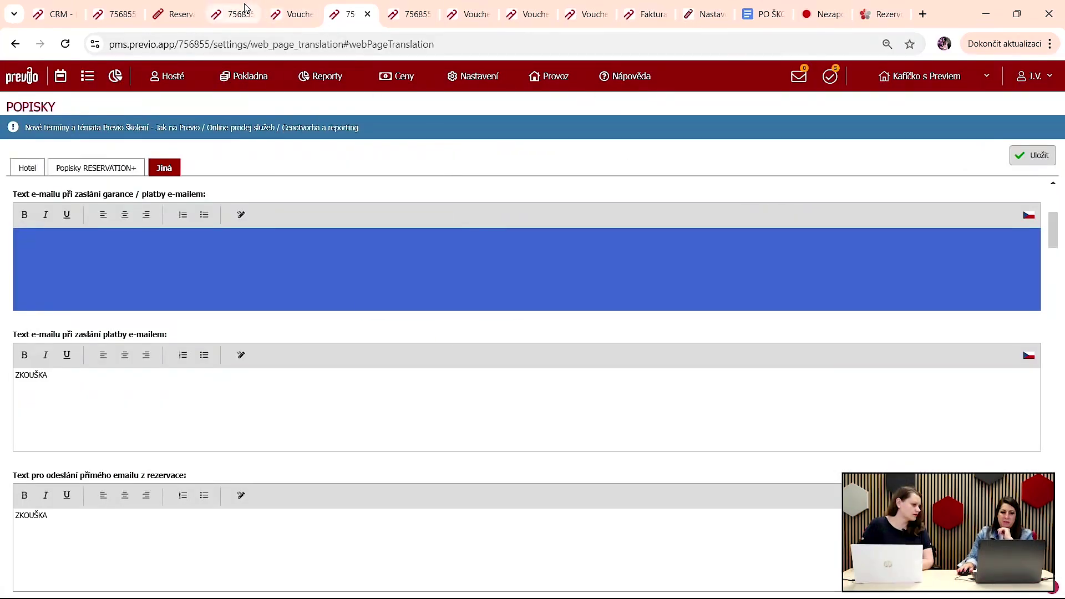
scroll(40, 393, "down", 4)
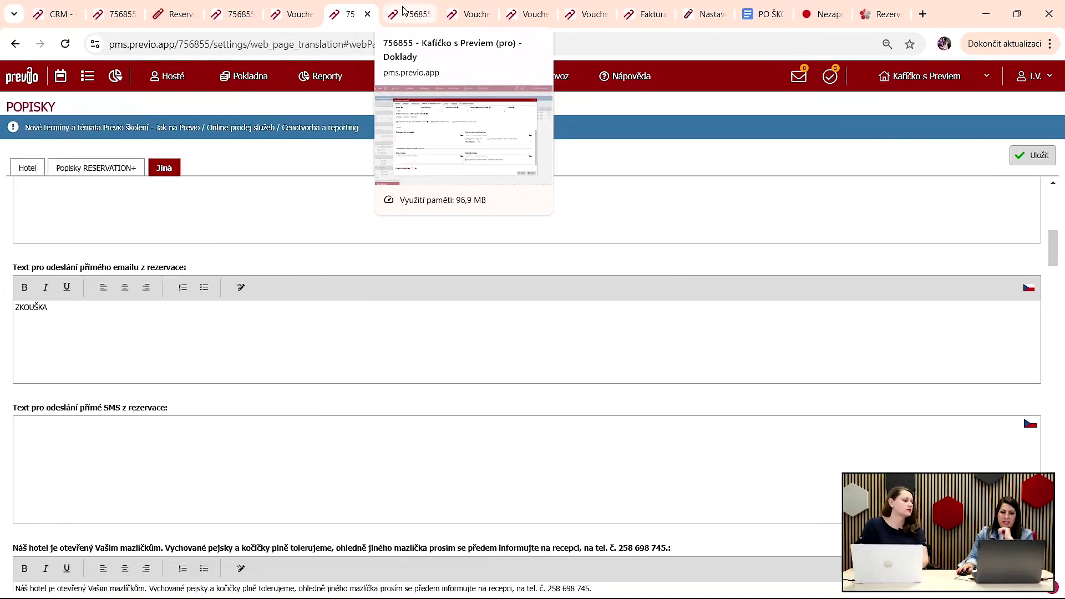
Step: Review the message text in the reservation's payment and guarantee e-mail form and close the form without sending
left_click(237, 7)
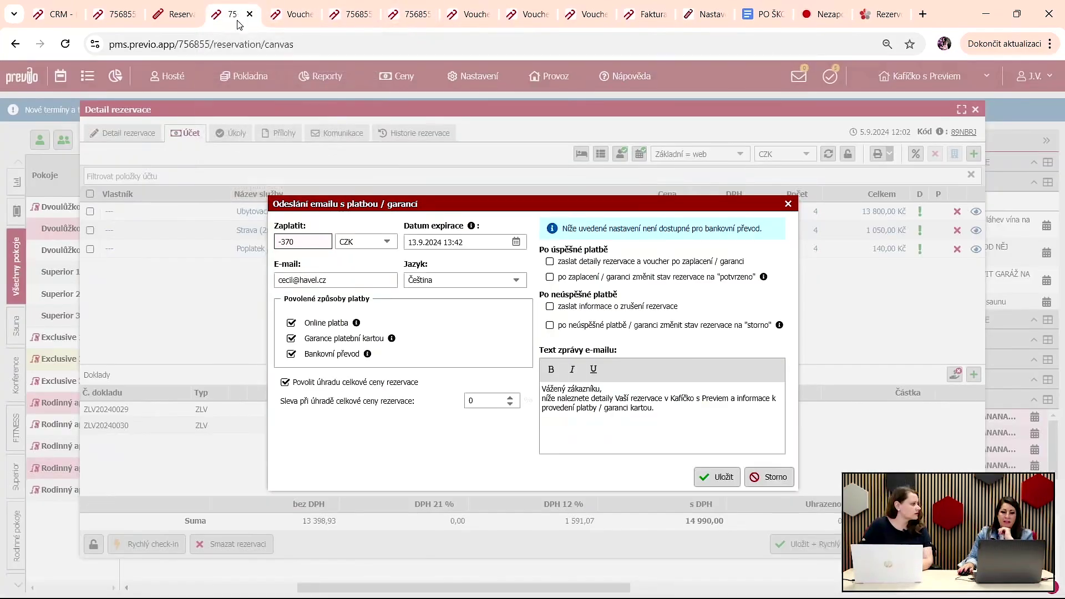
left_click(789, 206)
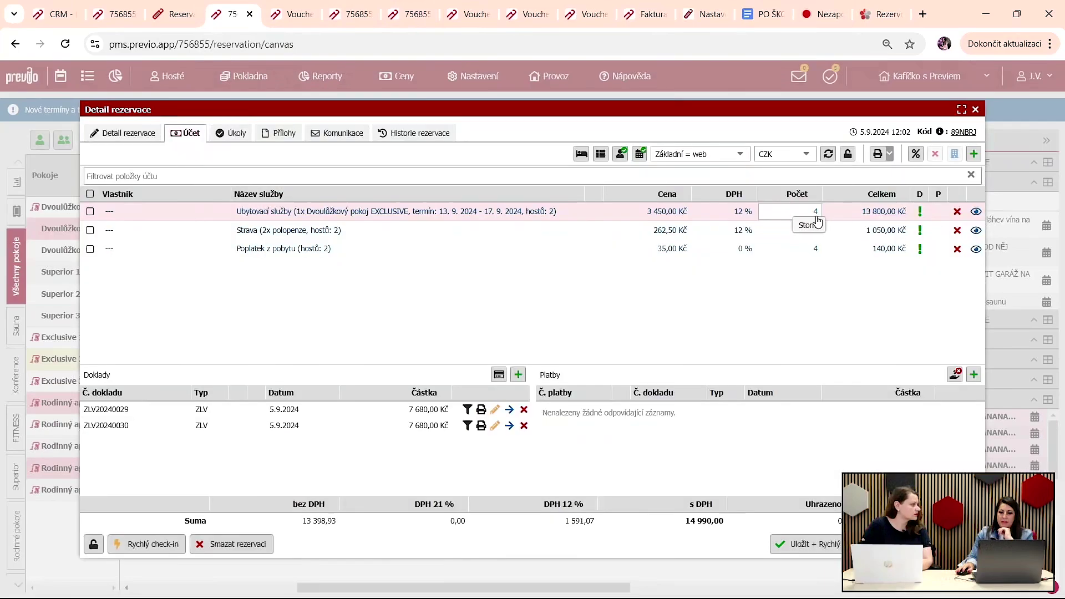
left_click(960, 376)
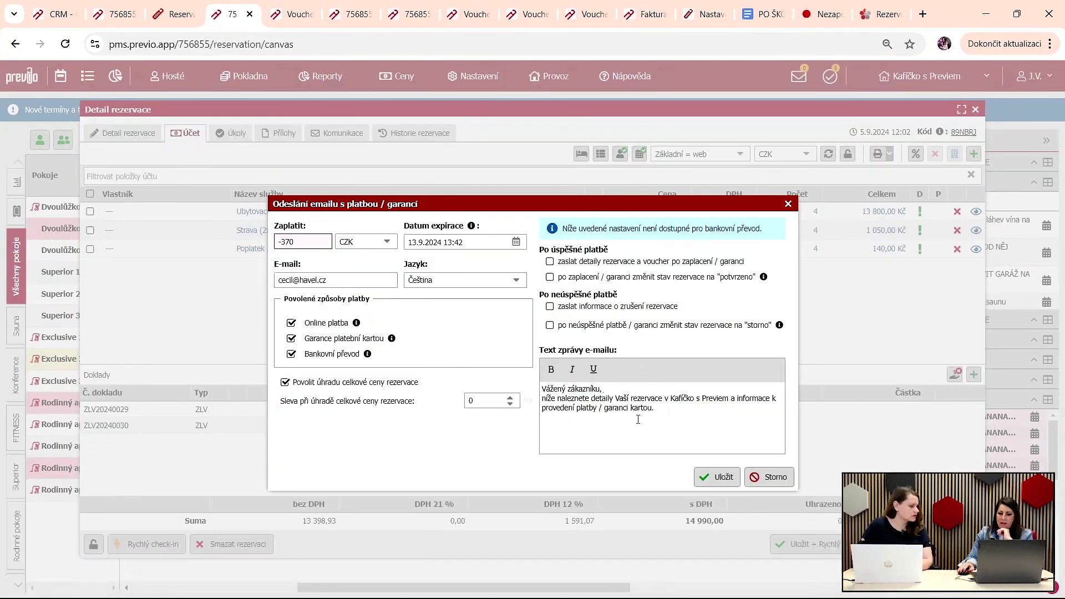
left_click(788, 204)
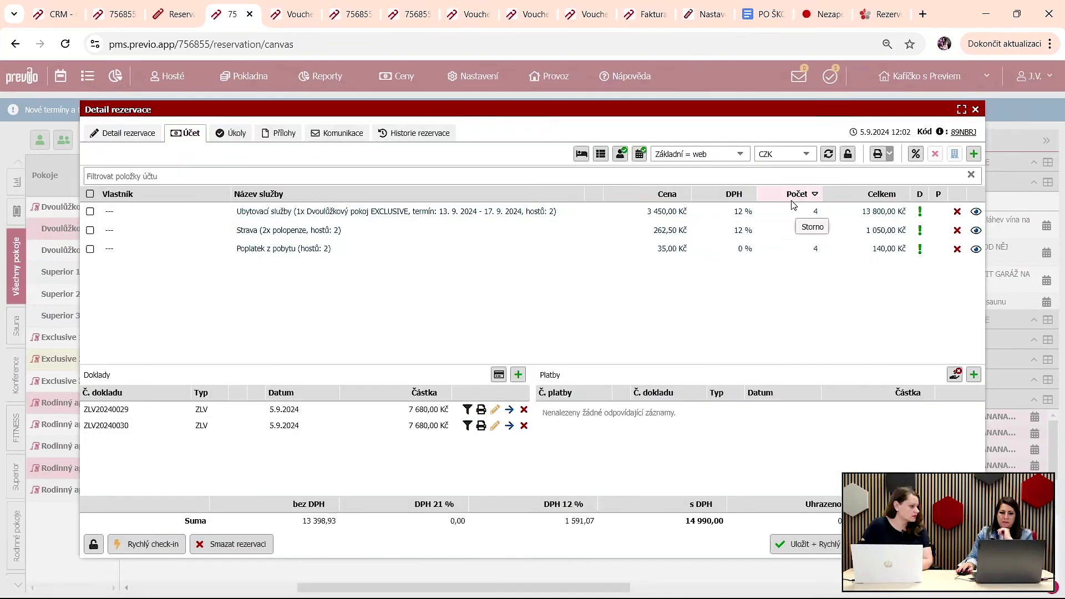
Step: Start a new direct e-mail from the reservation's communication, review its prefilled text, and close it without sending
left_click(329, 135)
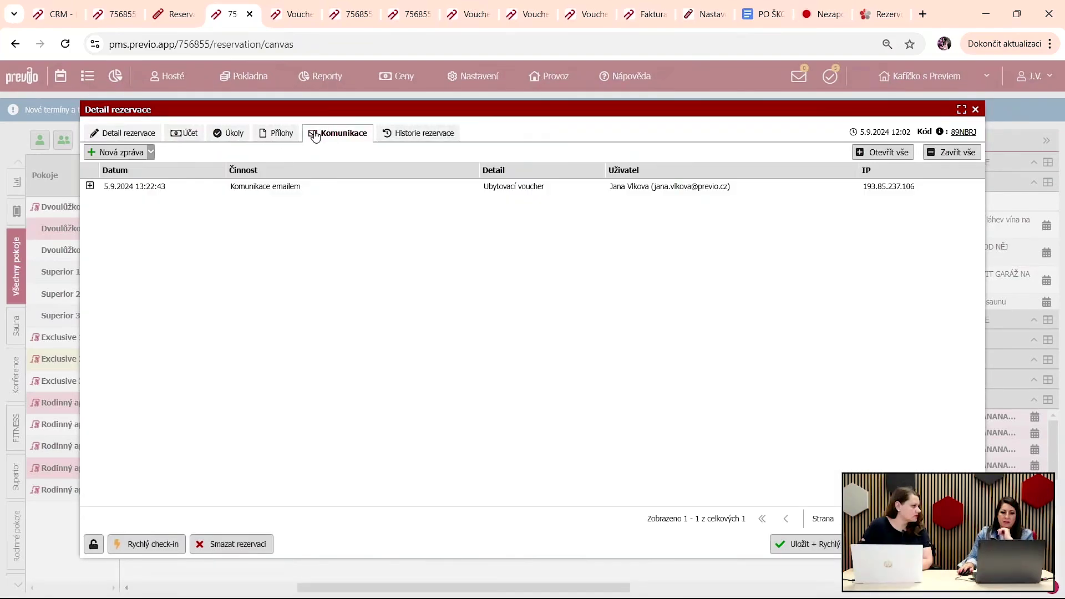
left_click(102, 157)
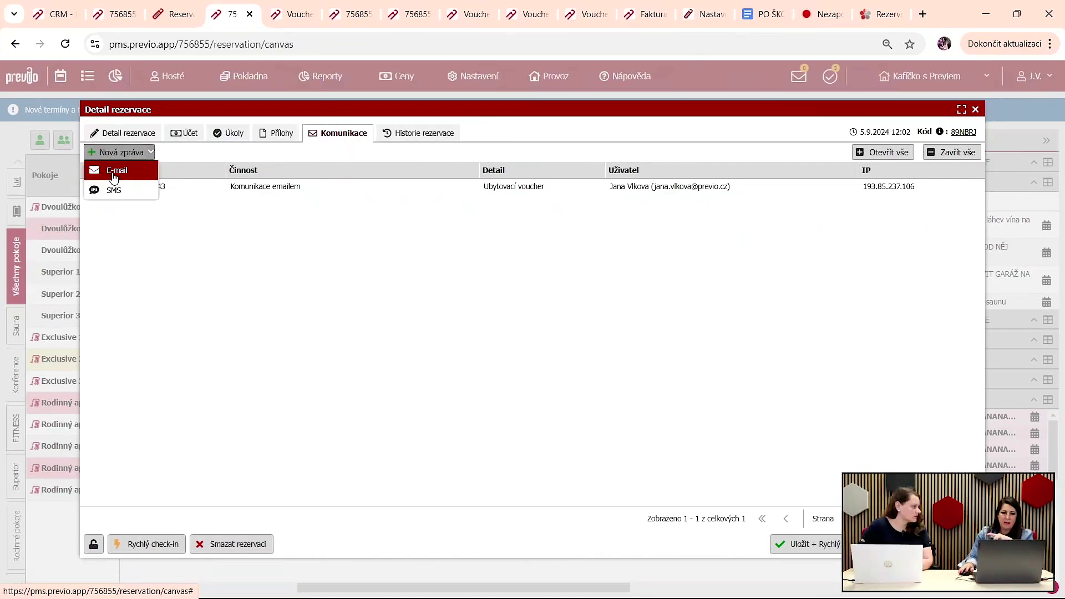
left_click(113, 174)
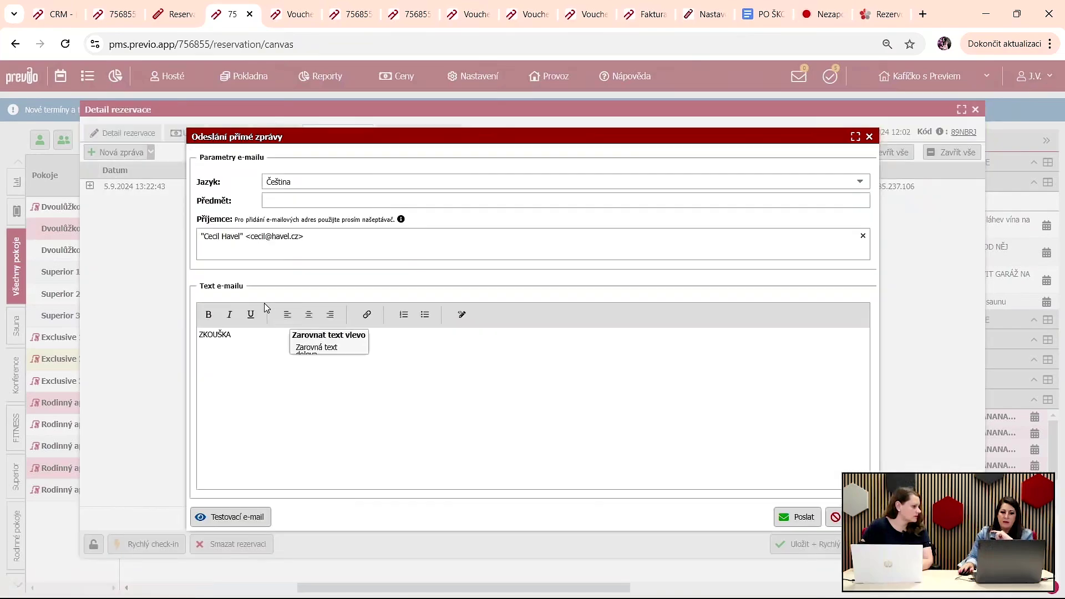
left_click(869, 137)
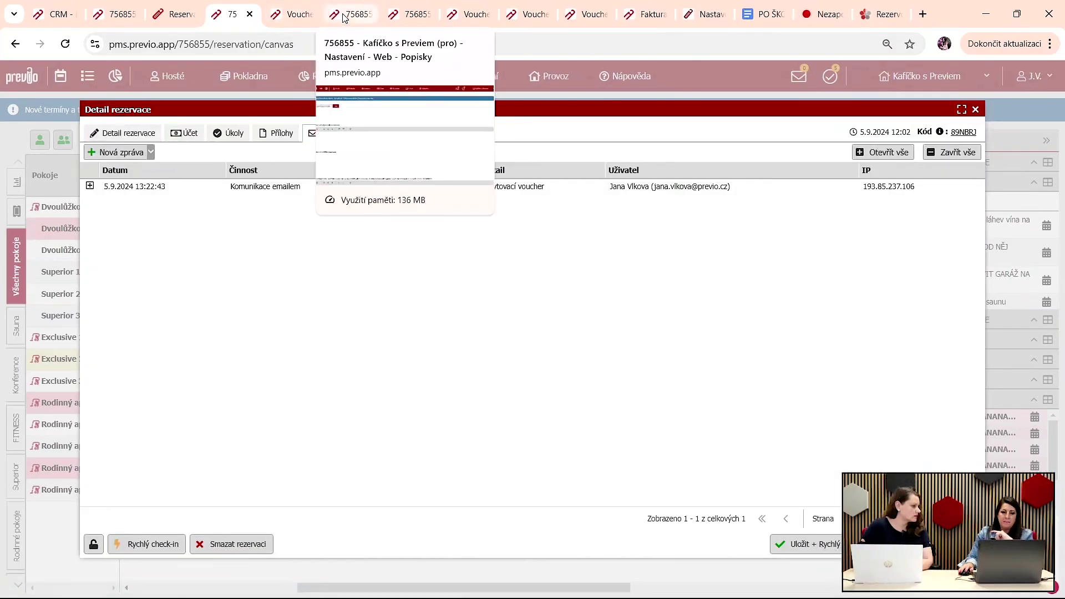
Step: Set the Czech label text for direct SMS messages from a reservation to "ZKOUŠKA" and save it
left_click(345, 15)
scroll(94, 373, "down", 1)
left_click(94, 374)
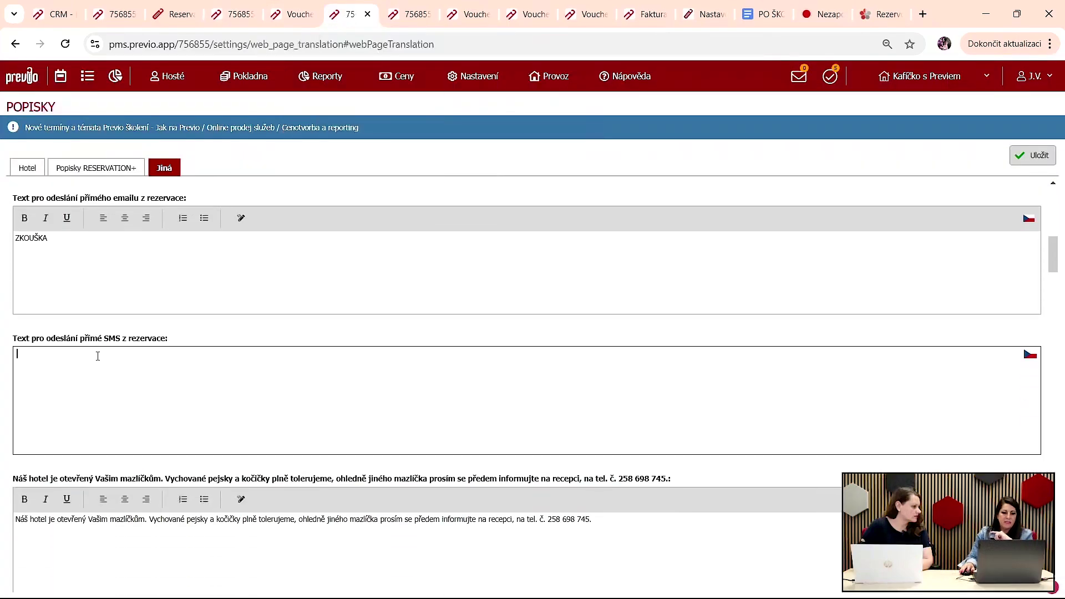
left_click(1030, 355)
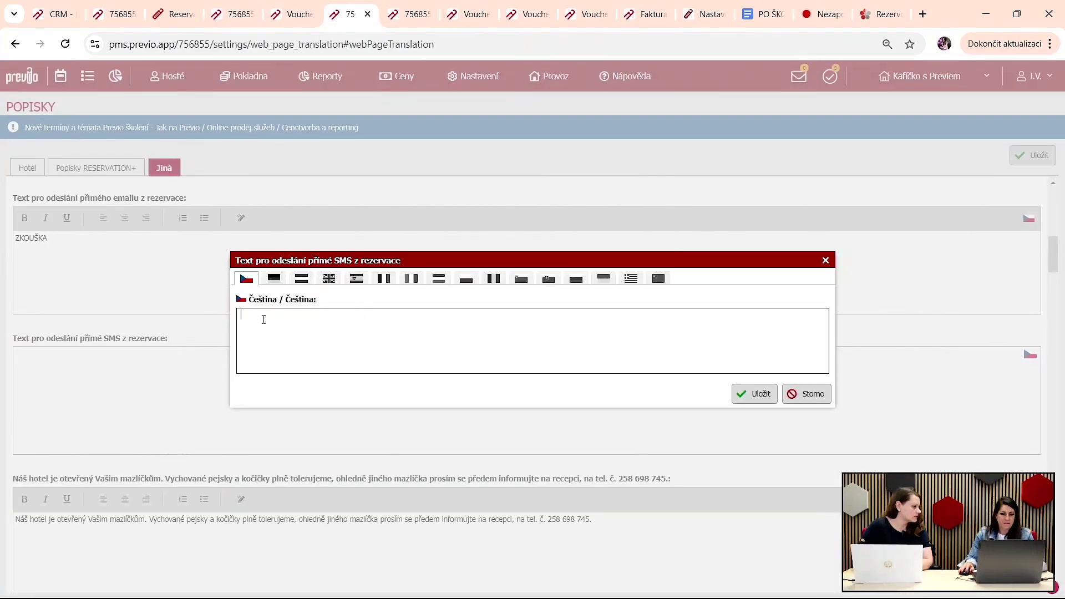
key("Caps_Lock")
type("zkozška")
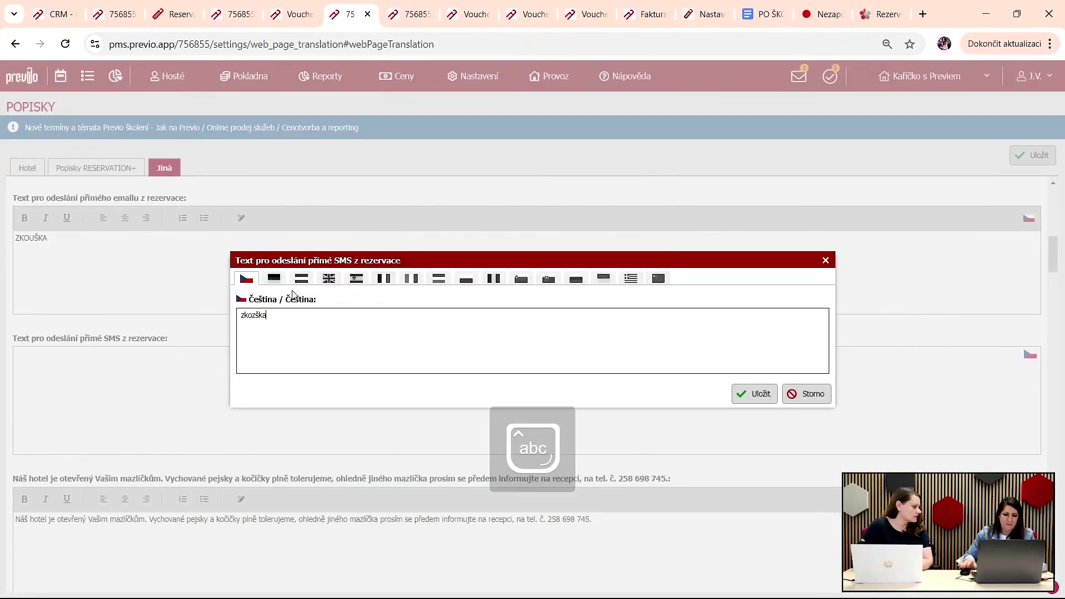
key("Caps_Lock")
type("ZKOUŠKA")
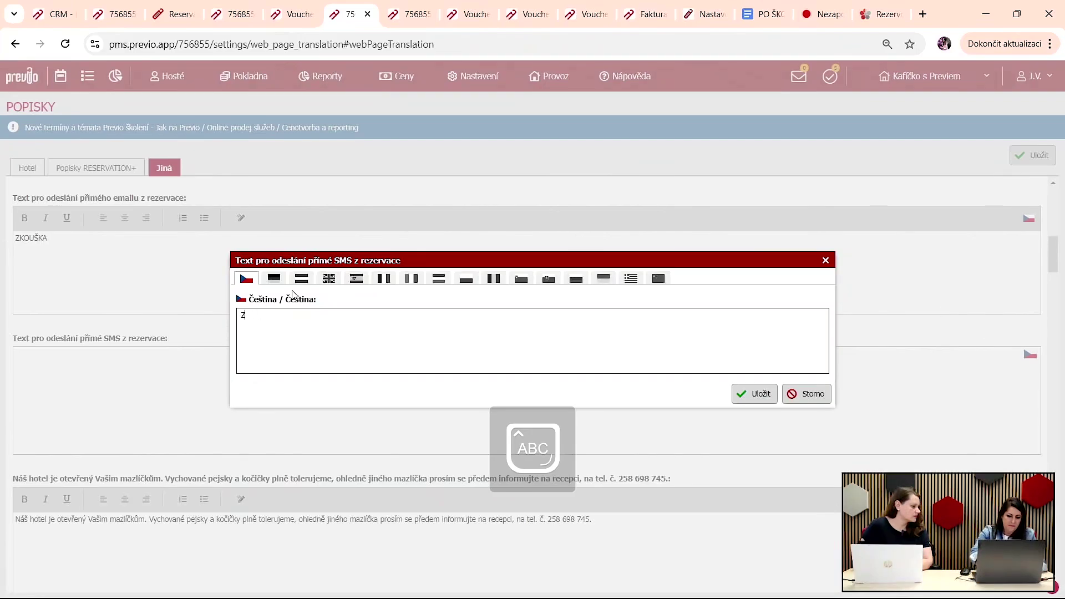
left_click(760, 395)
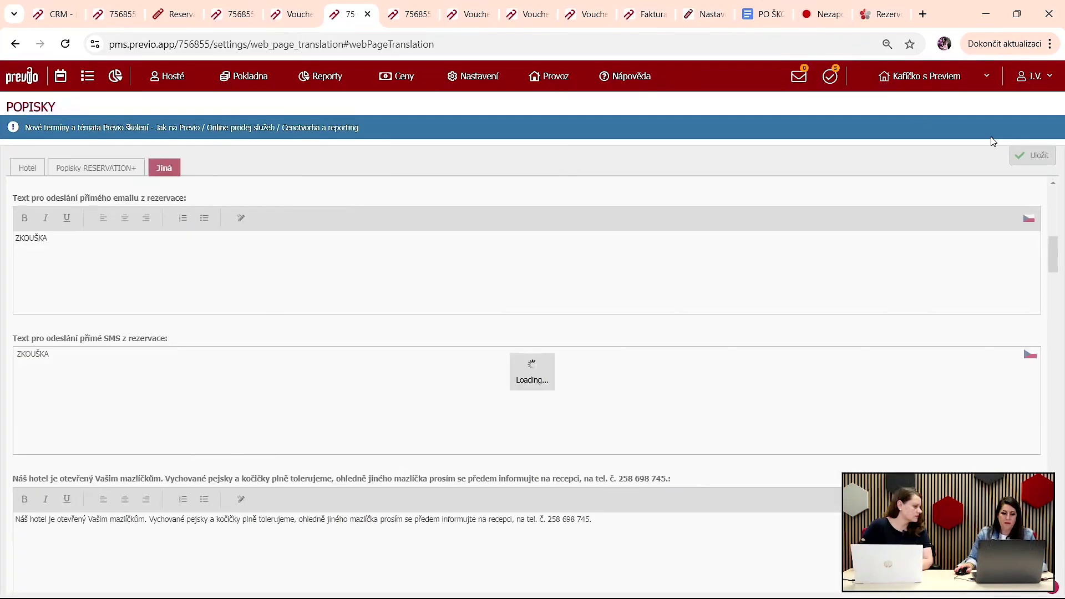
Step: Review the reservation's detail and account, and check the e-mail and SMS options for a new message in its communication
left_click(234, 14)
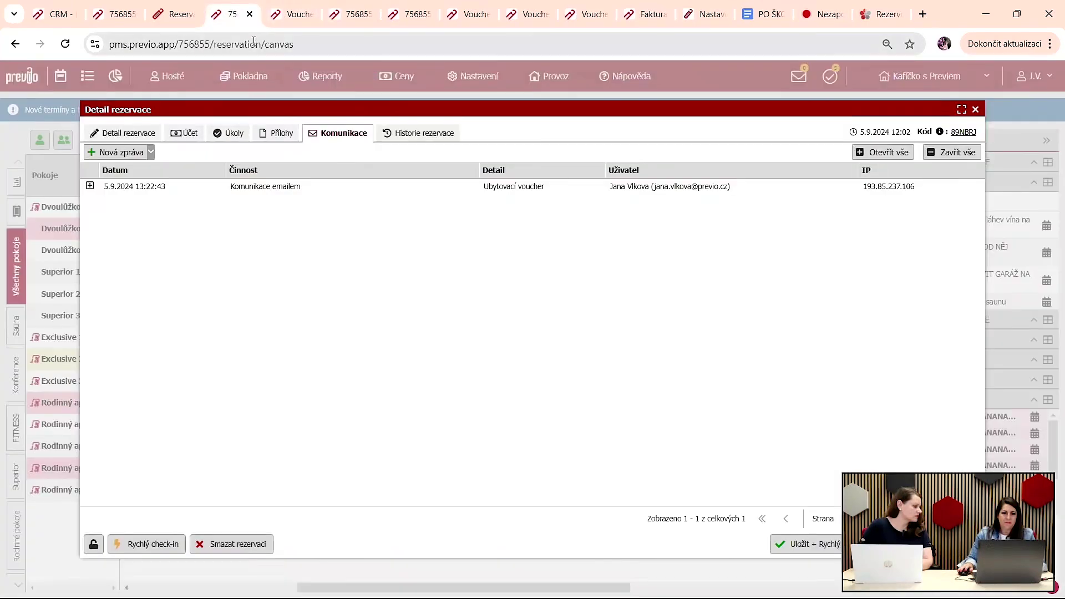
left_click(114, 153)
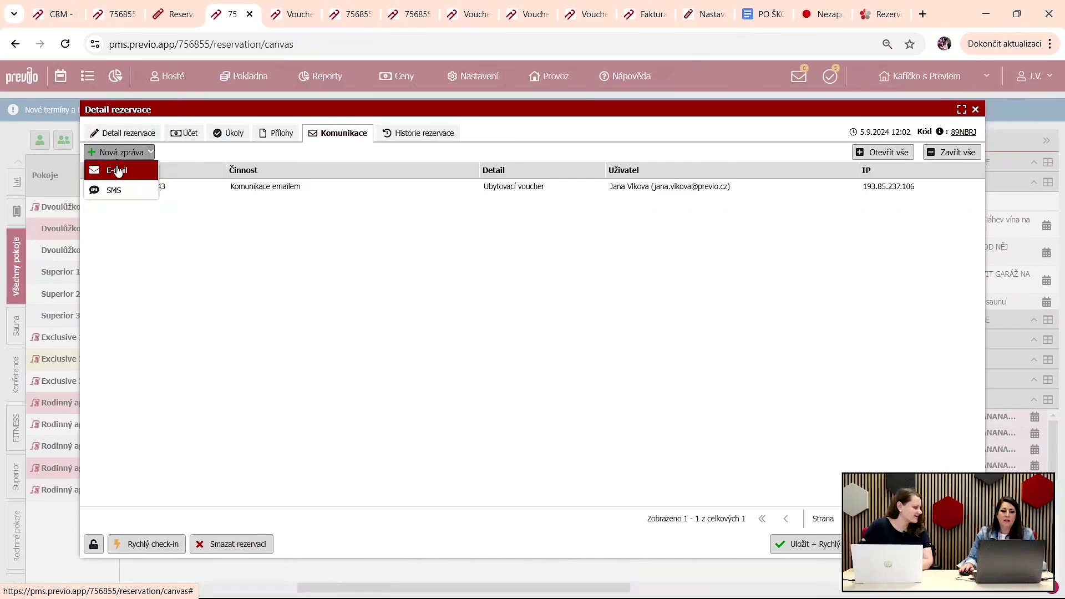
left_click(136, 134)
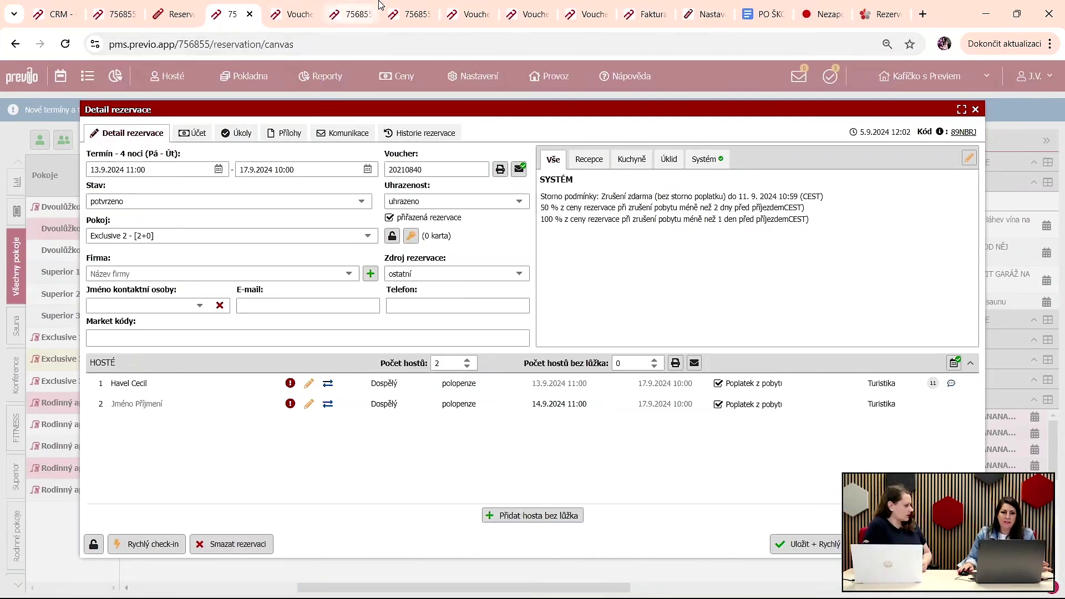
left_click(347, 14)
mouse_move(468, 77)
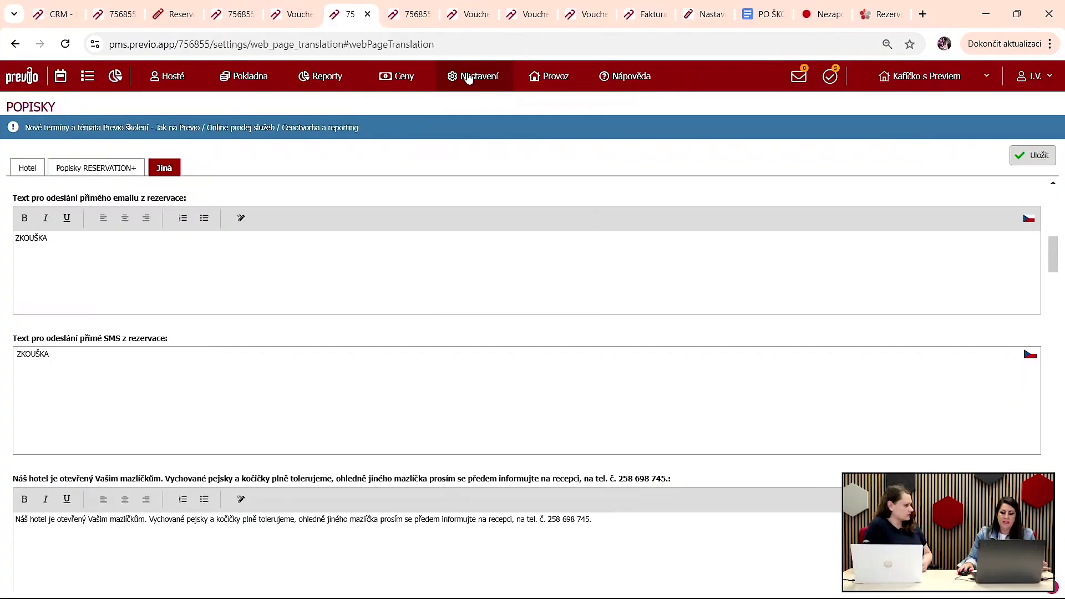
mouse_move(537, 329)
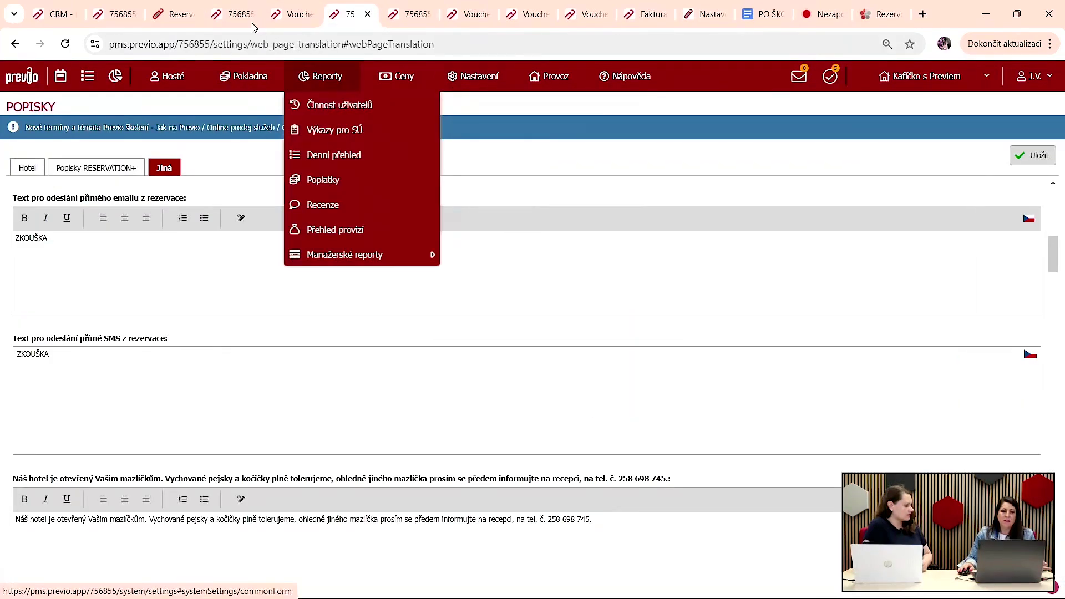
left_click(230, 15)
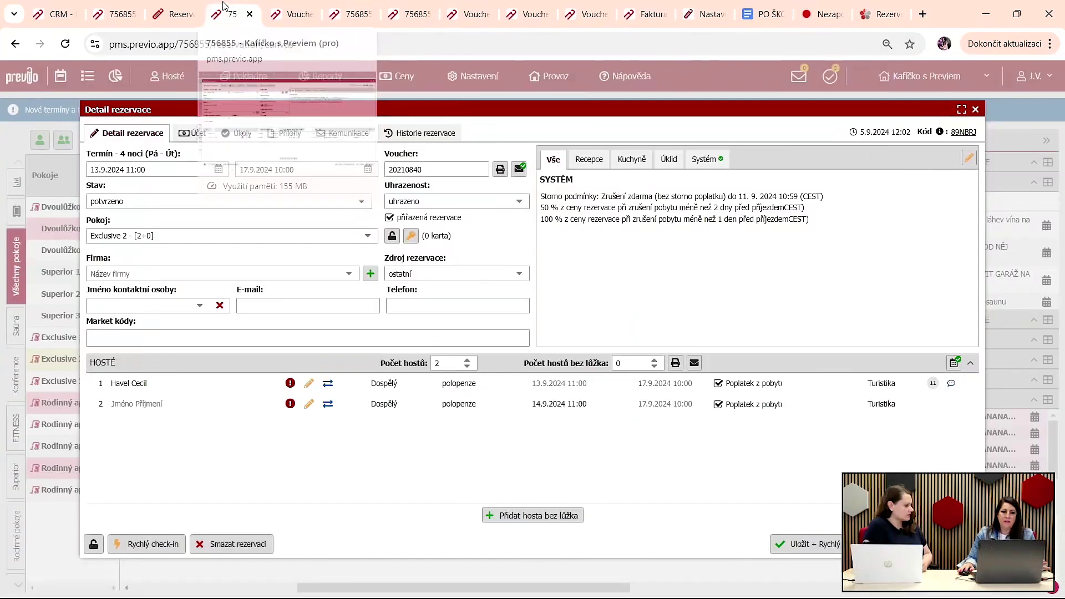
left_click(191, 133)
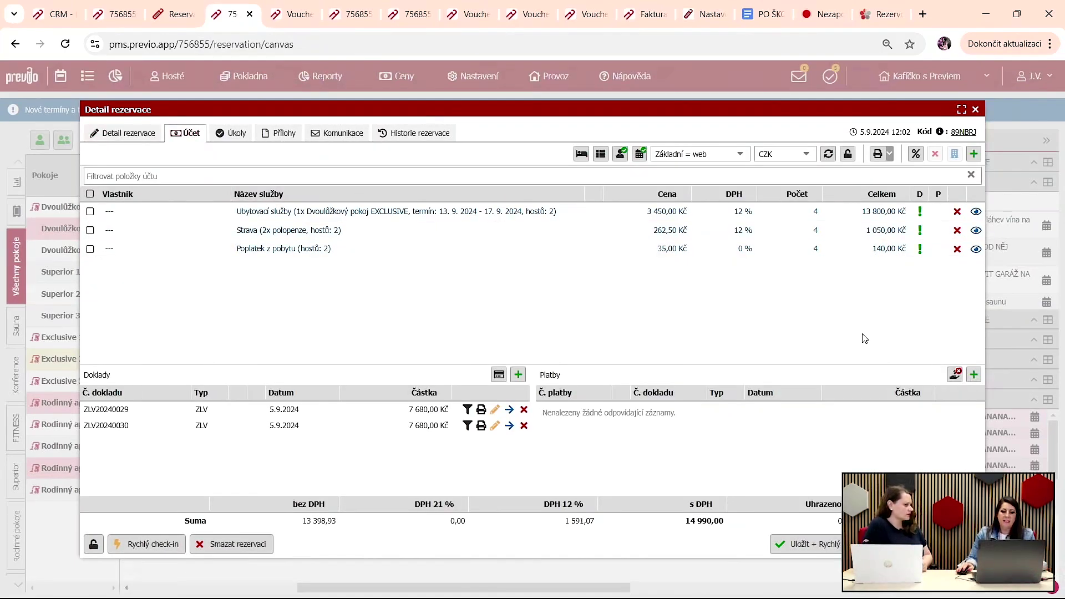
left_click(337, 133)
left_click(104, 151)
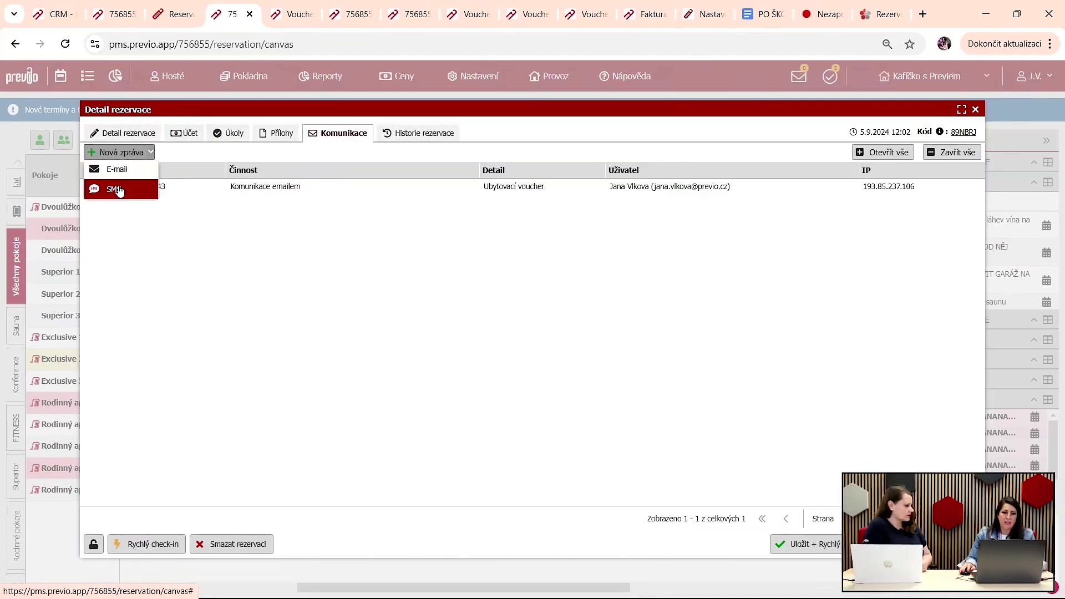
Step: Return to the Jiná labels and save them
left_click(339, 14)
mouse_move(453, 84)
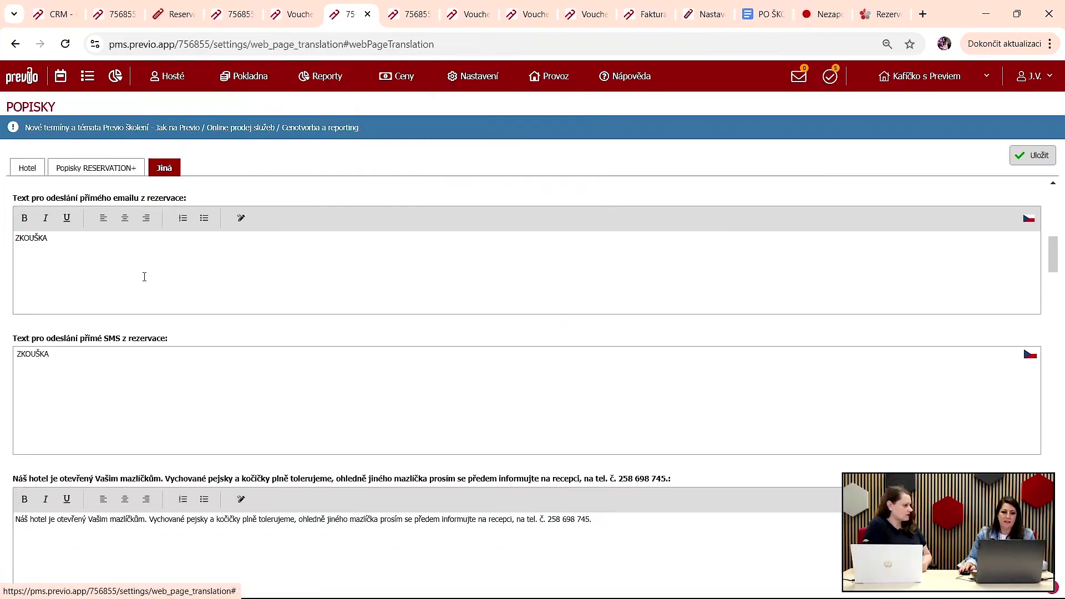
left_click(1025, 155)
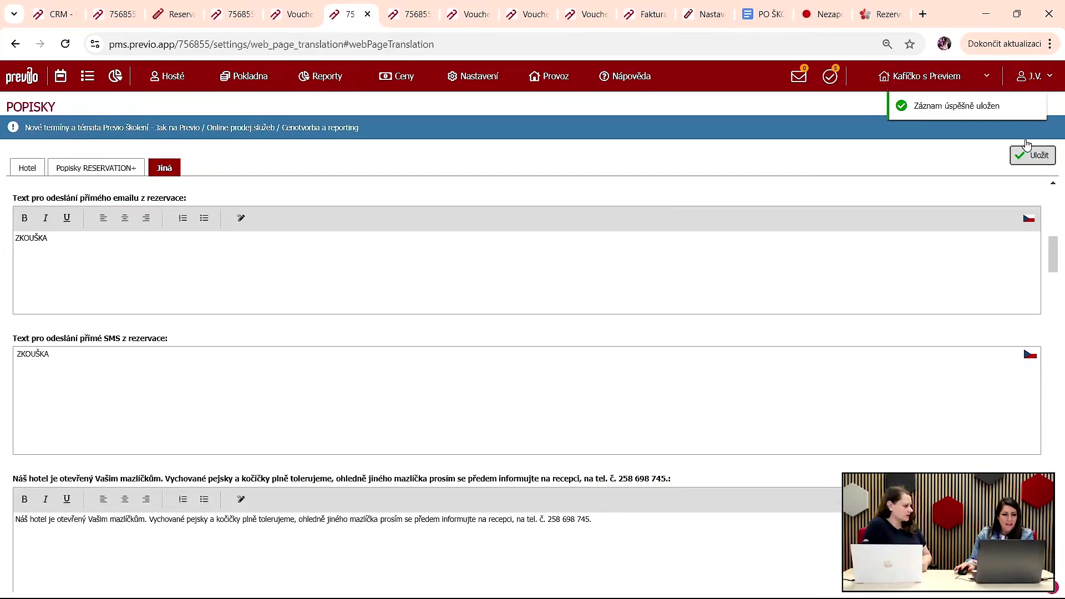
Step: Open the list of issued documents (Doklady) in the cash desk section
left_click(258, 78)
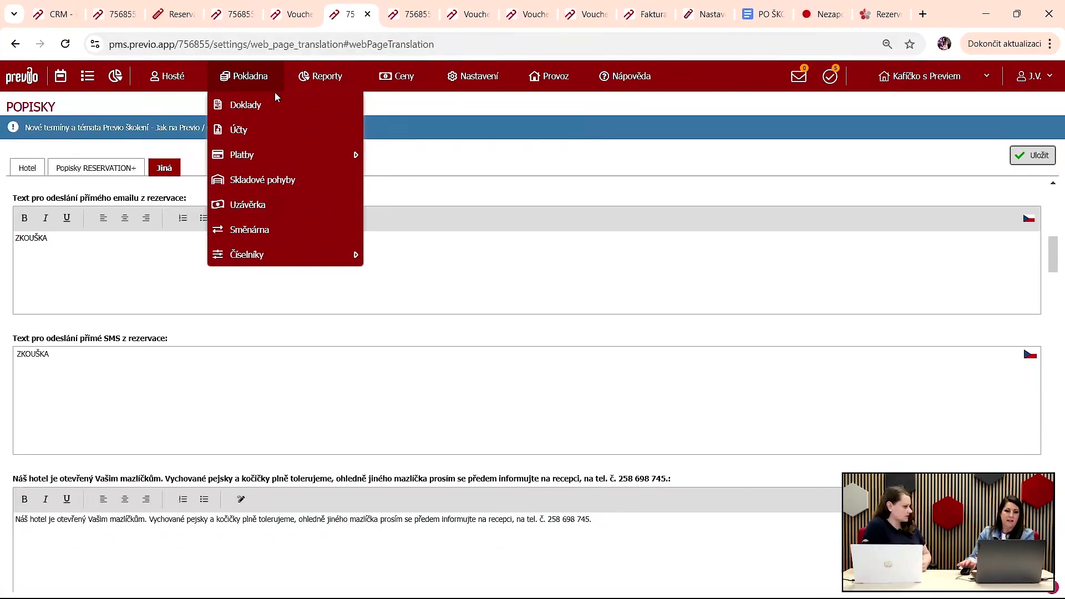
left_click(267, 109)
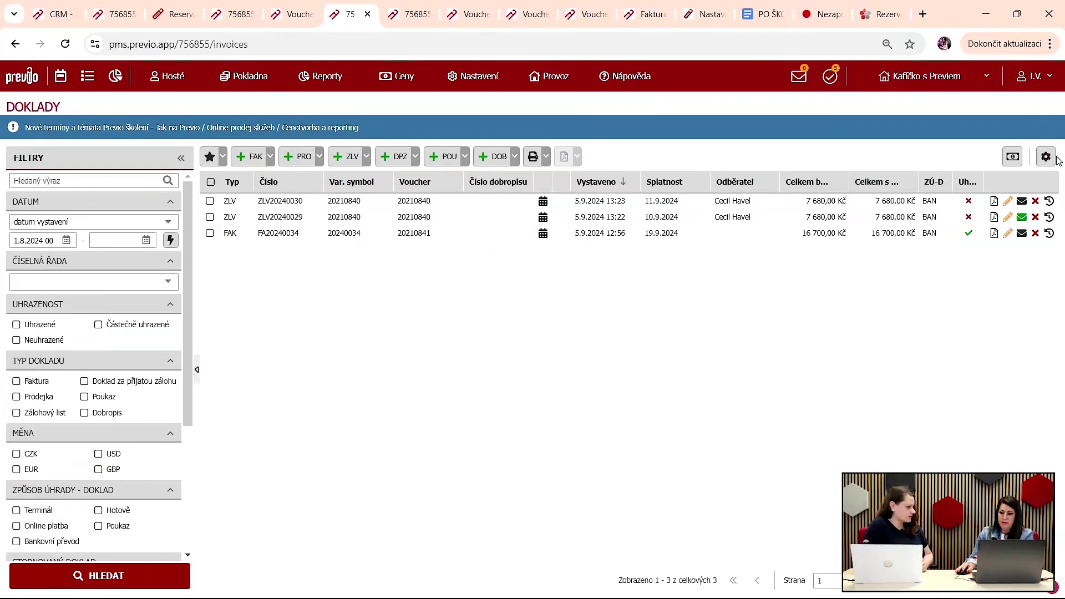
Step: Open the document settings and check the Czech e-mail text for sending invoices, leaving it unedited
left_click(1047, 158)
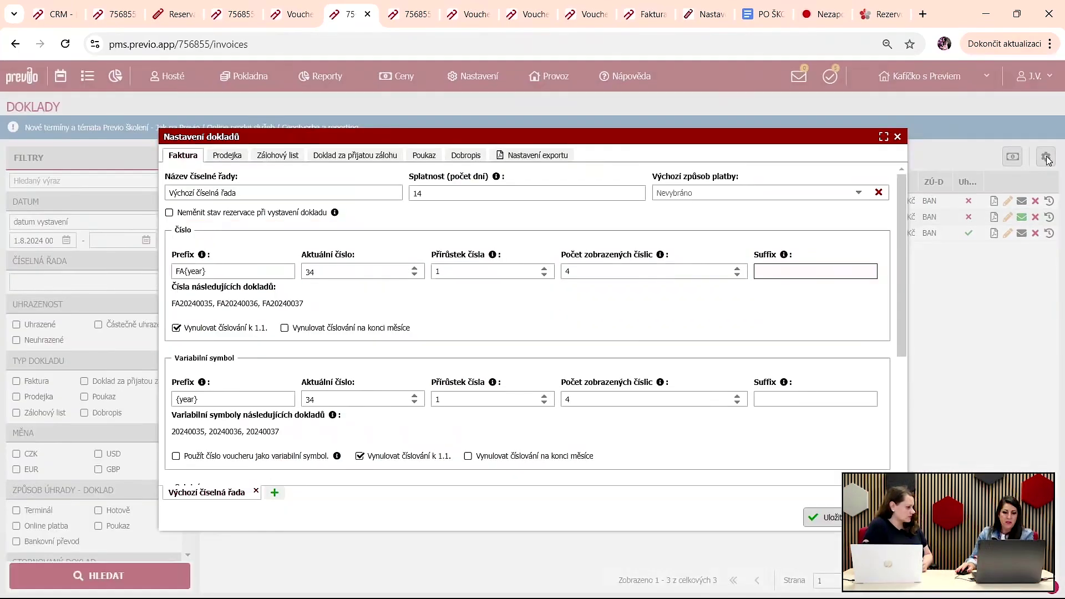
scroll(289, 287, "down", 1)
scroll(289, 287, "down", 3)
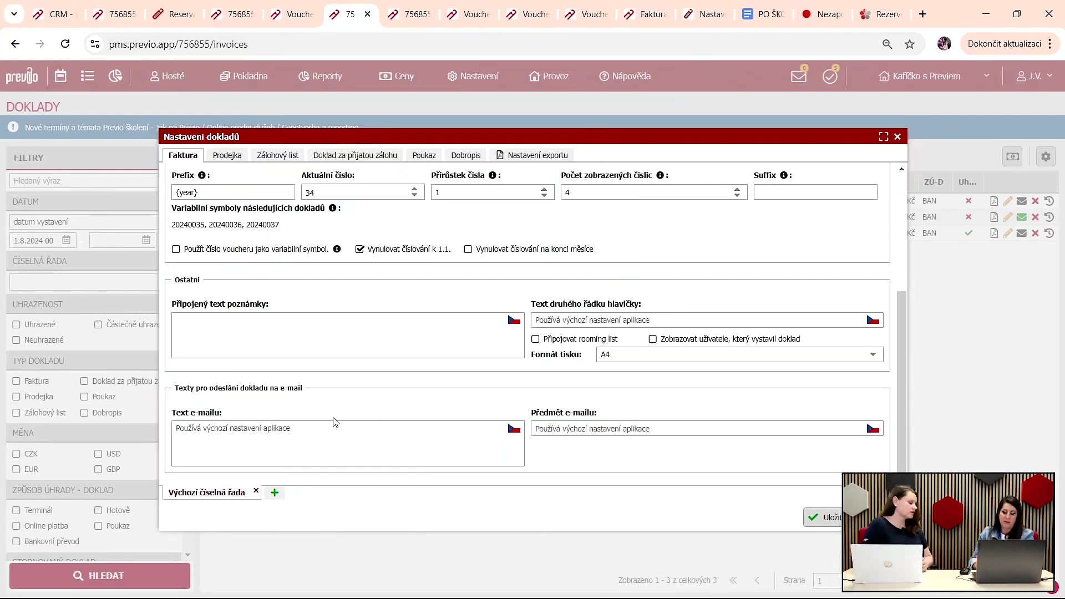
left_click(515, 430)
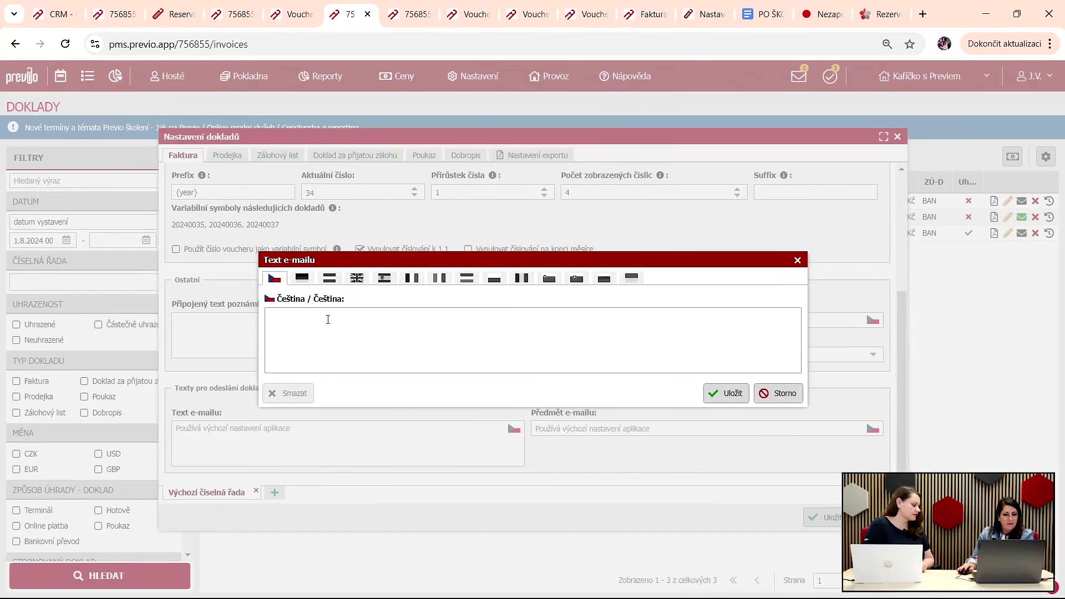
left_click(798, 260)
scroll(315, 316, "up", 4)
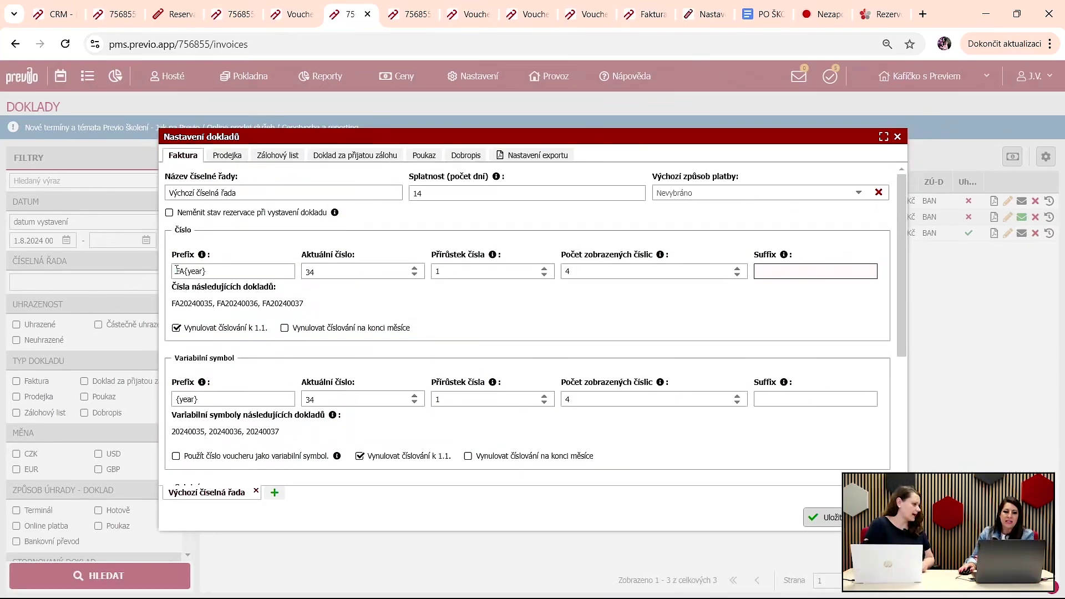
Step: Replace the document number prefix of the default invoice series with 2024
left_click_drag(187, 270, 173, 273)
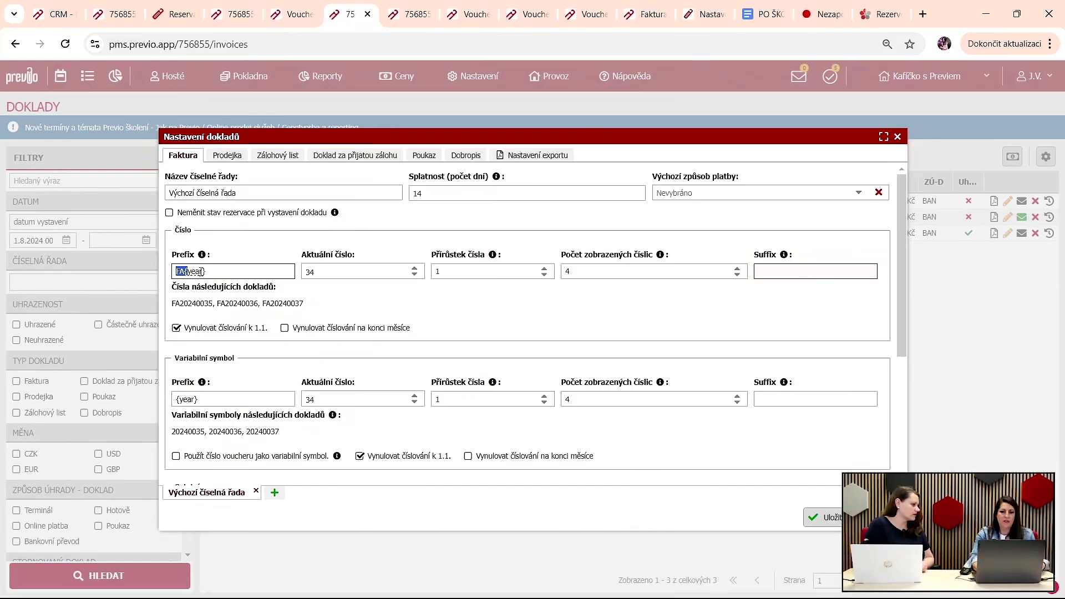
key("Delete")
key("Delete")
key("ctrl+a")
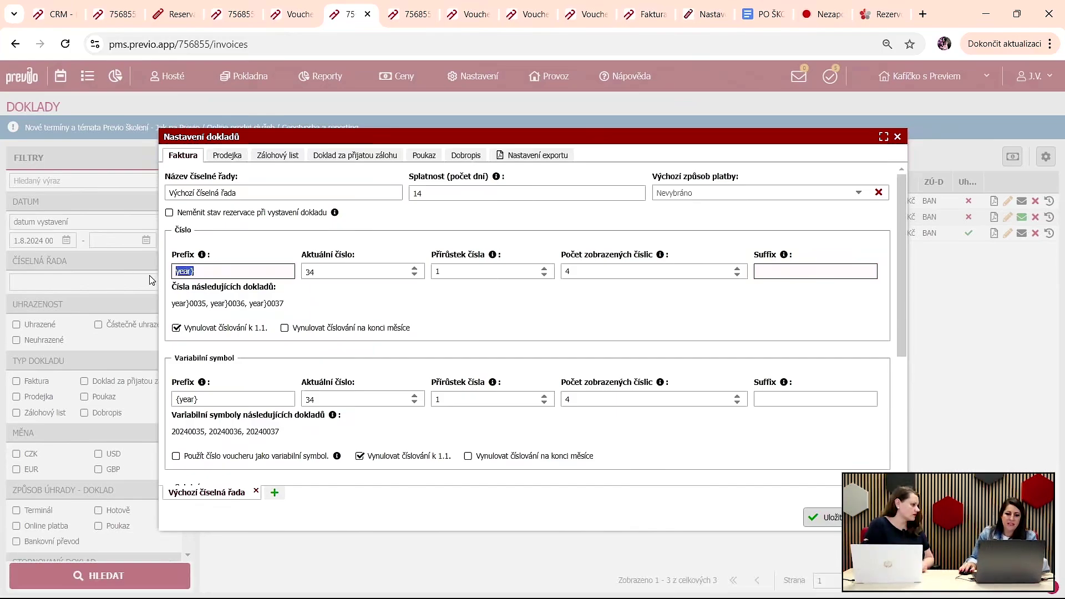
key("Delete")
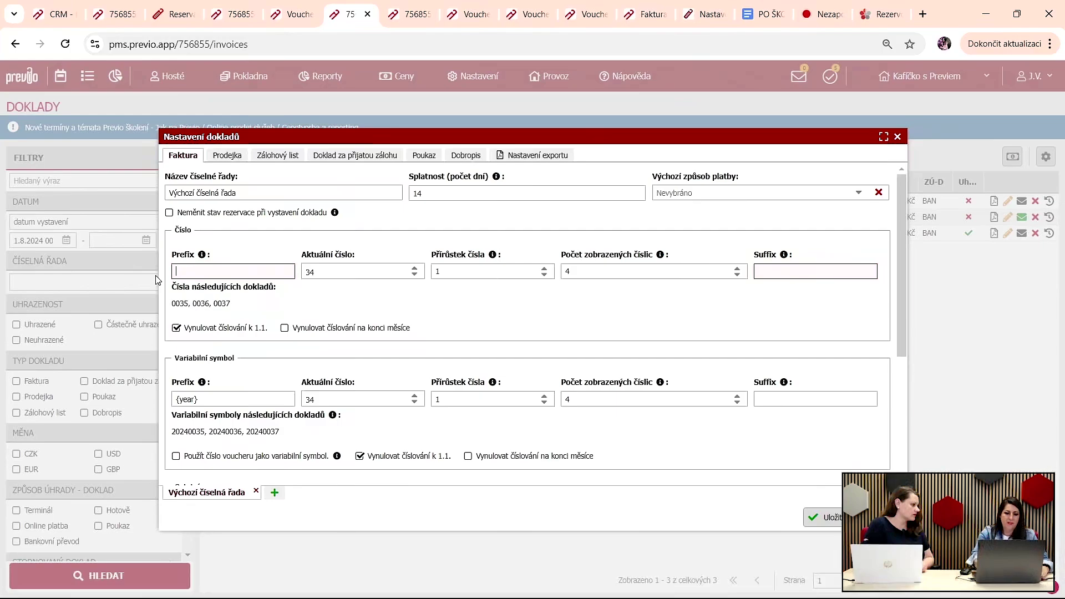
left_click_drag(188, 305, 167, 307)
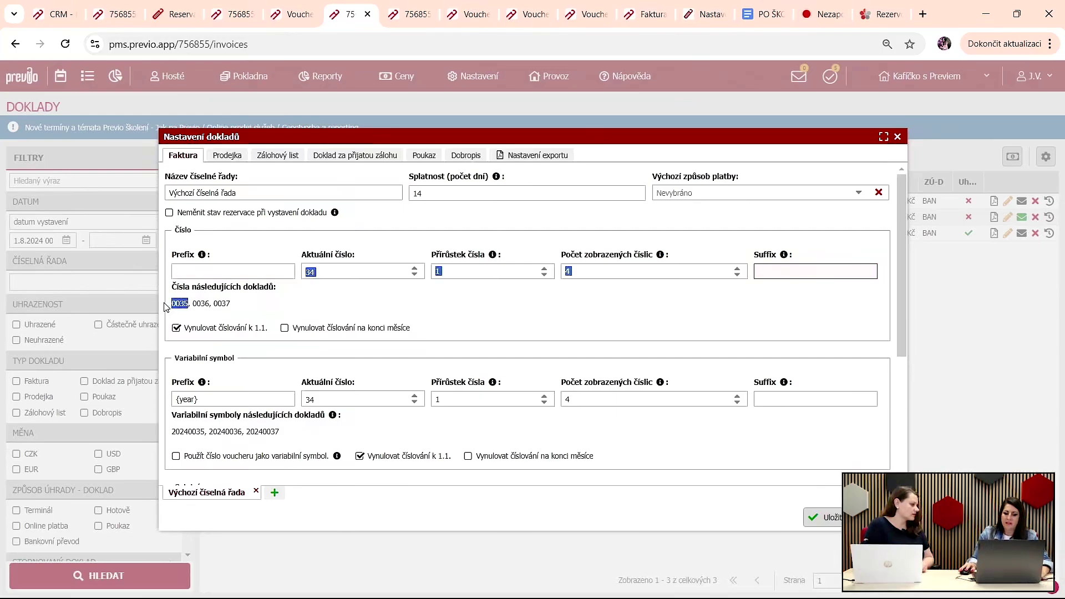
left_click(222, 314)
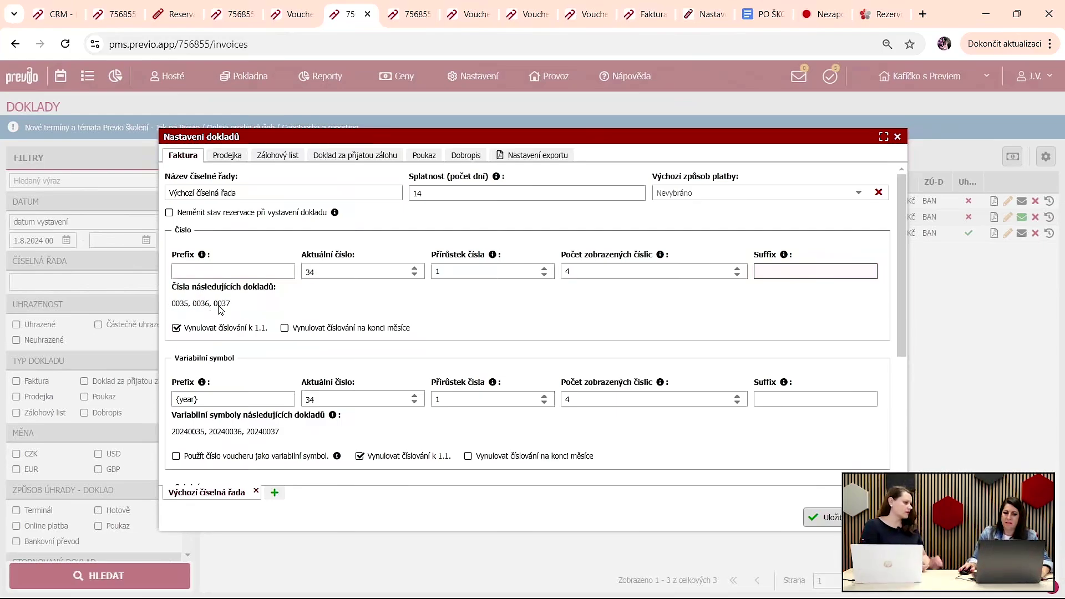
left_click(203, 272)
type("2024")
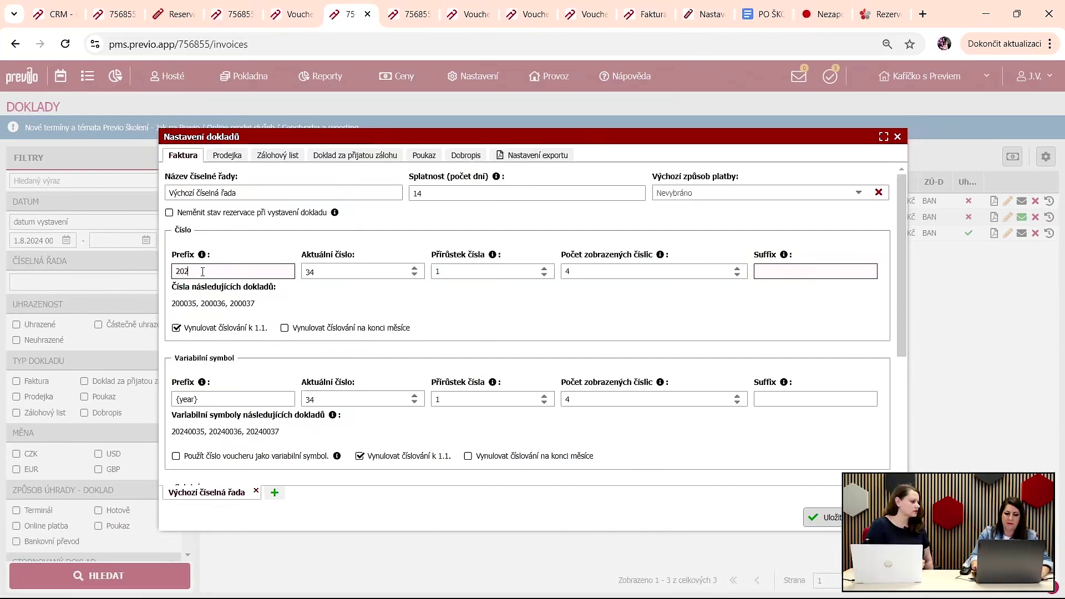
Step: Set the number of displayed digits in the default invoice series' document number to 5
left_click(633, 272)
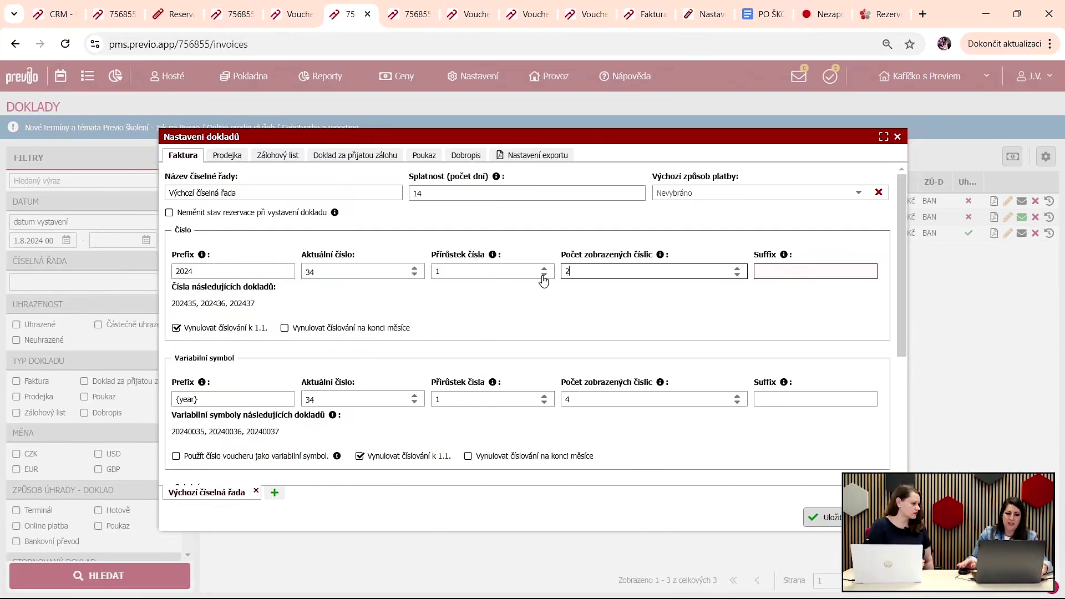
left_click(458, 271)
left_click(581, 269)
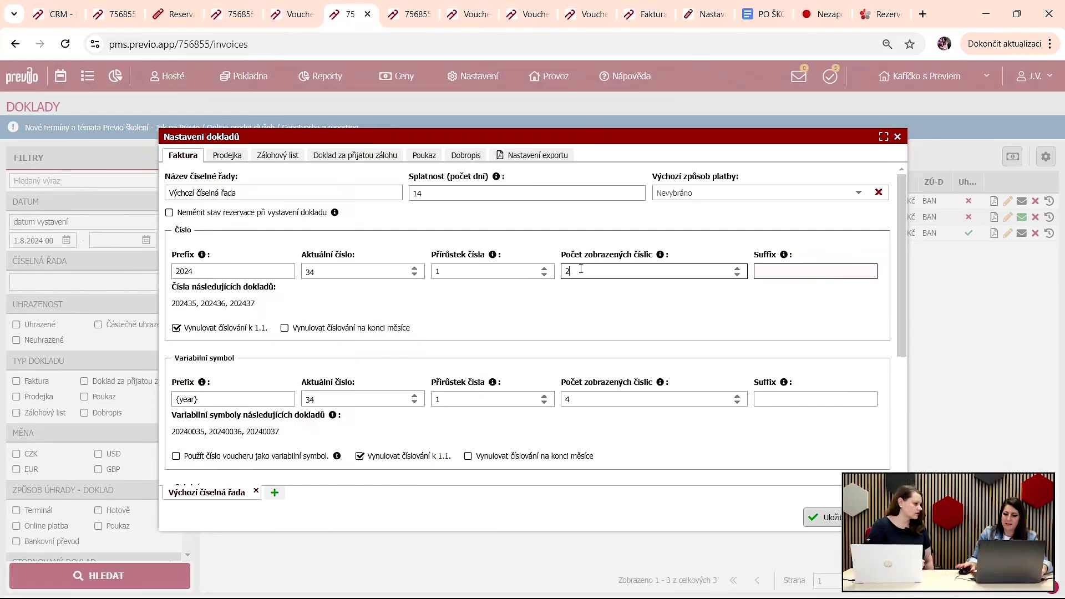
type("5")
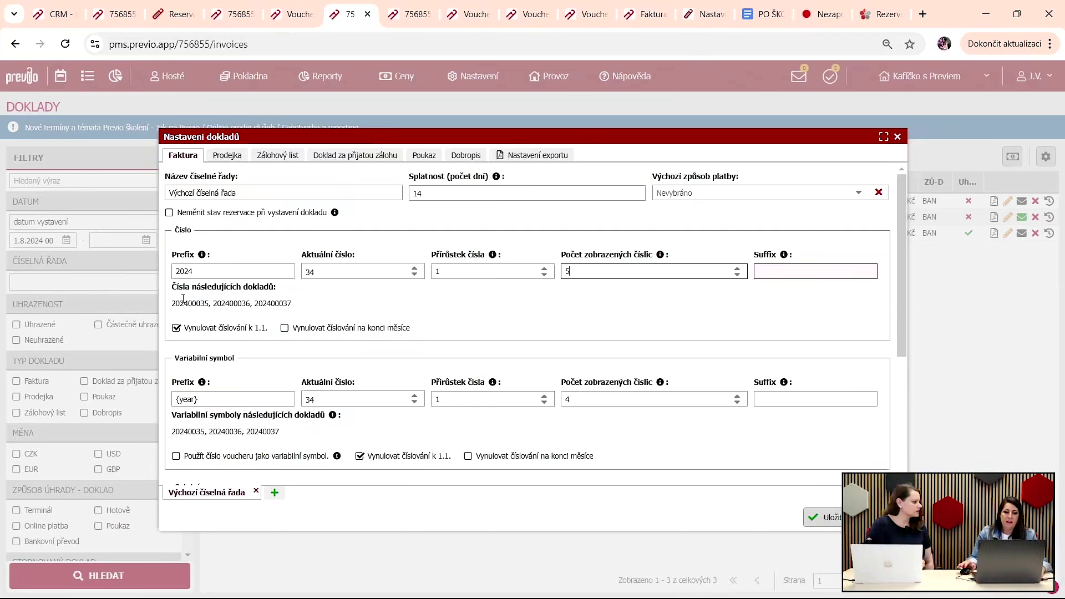
Step: Try FA2024 as the invoice number prefix and remove the letters FA again
left_click(178, 270)
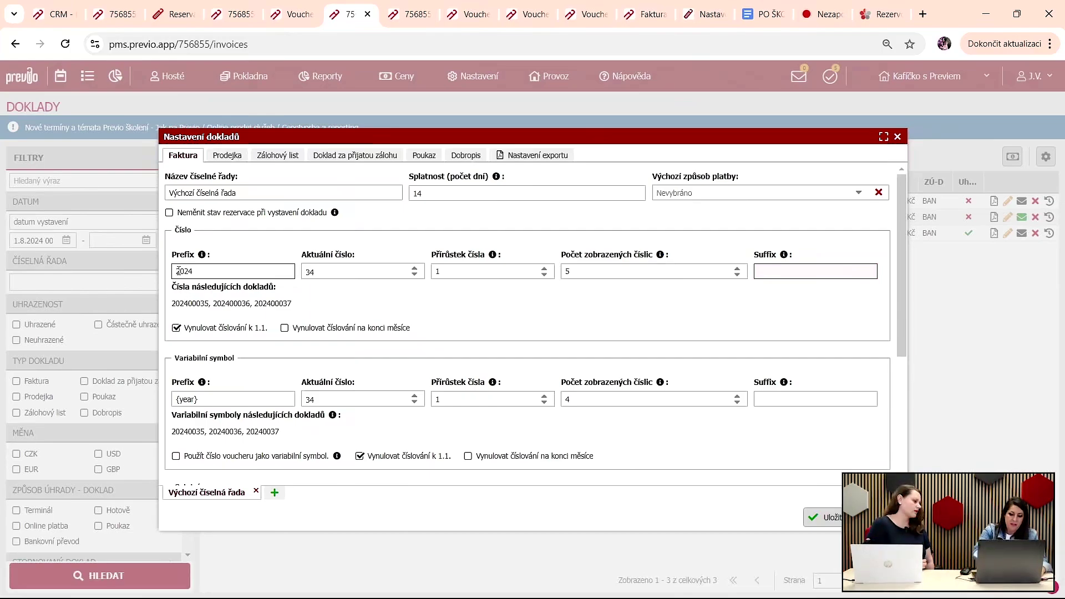
type("FA")
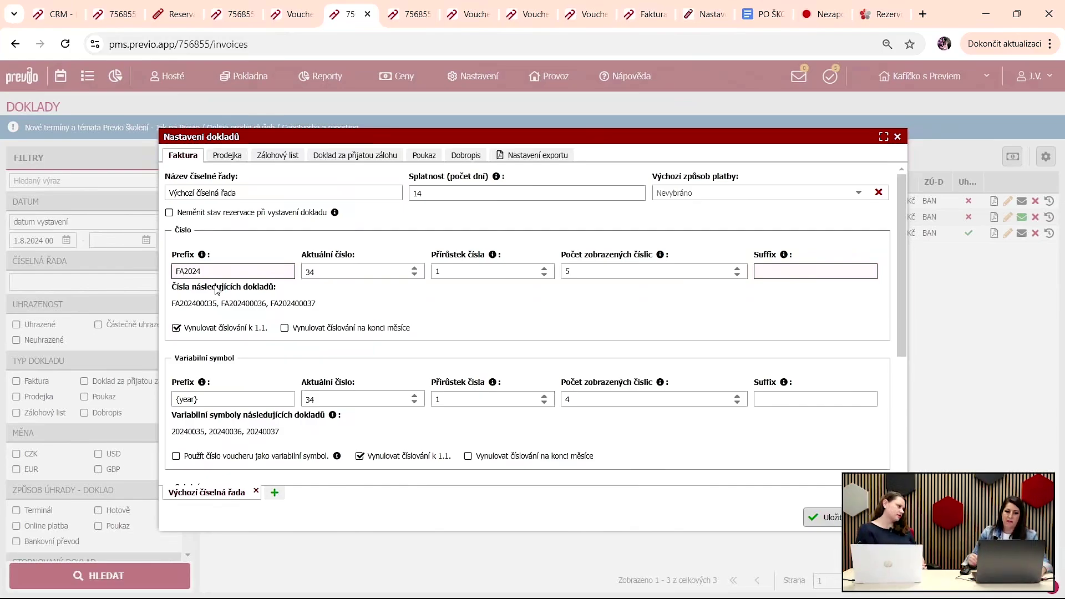
key("BackSpace")
key("BackSpace")
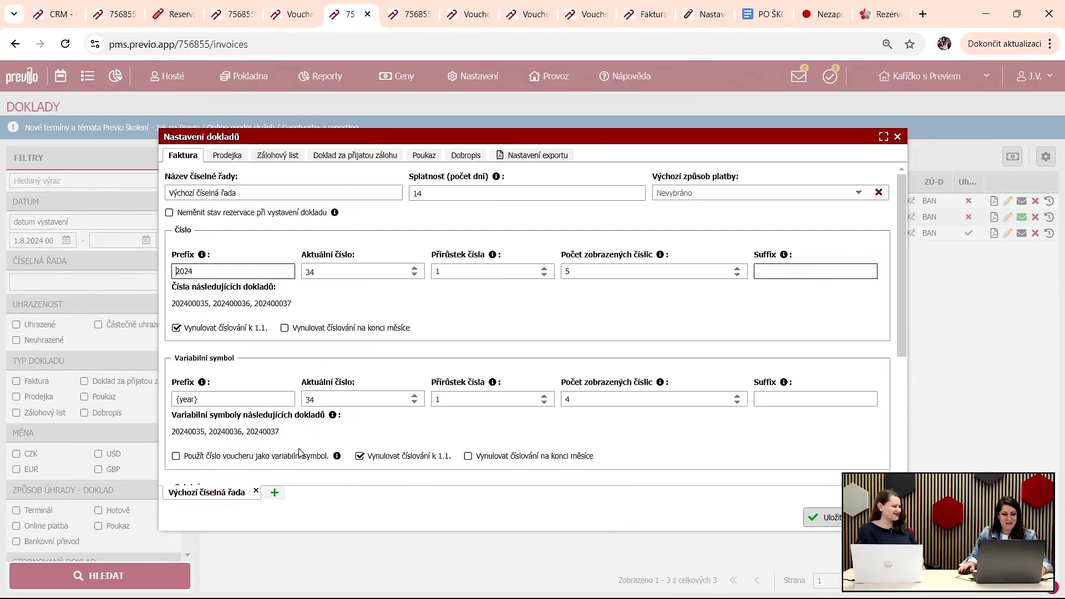
Step: Enable using the voucher number as the variable symbol for the default invoice series
scroll(185, 358, "down", 3)
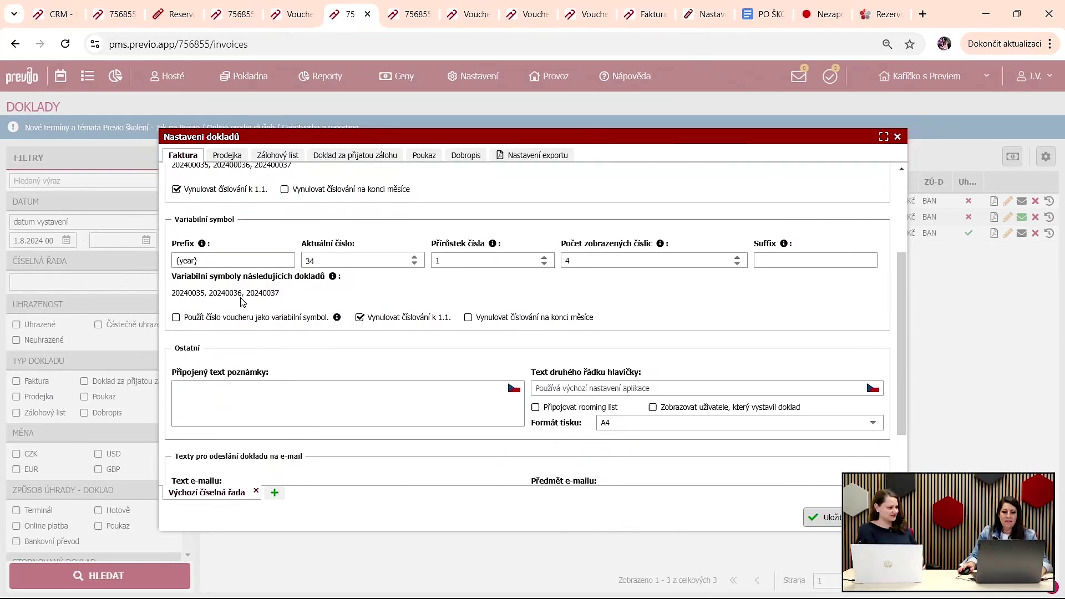
scroll(178, 332, "up", 1)
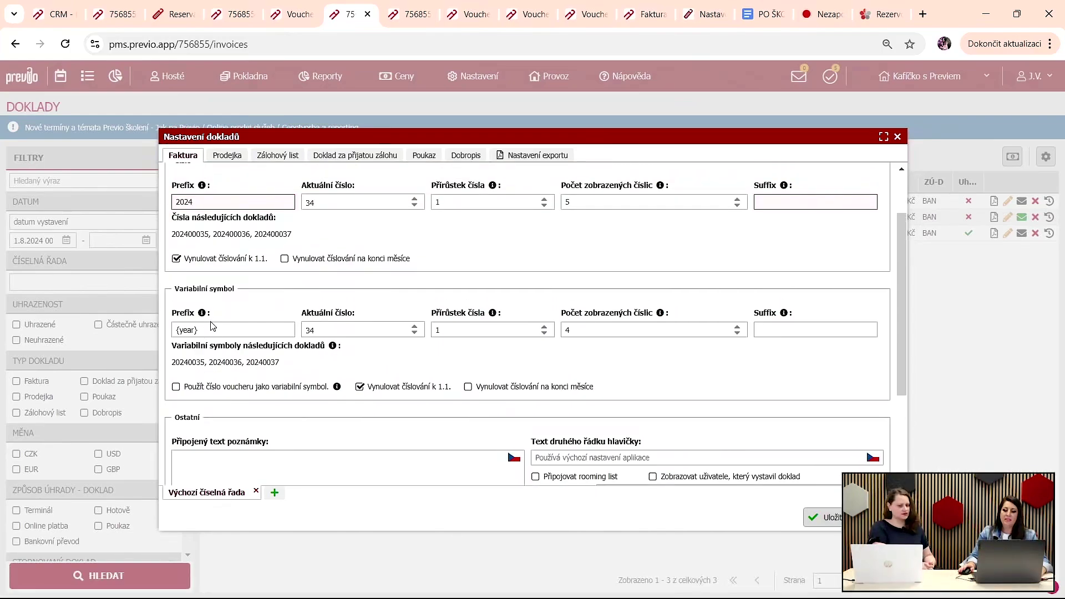
scroll(214, 328, "up", 1)
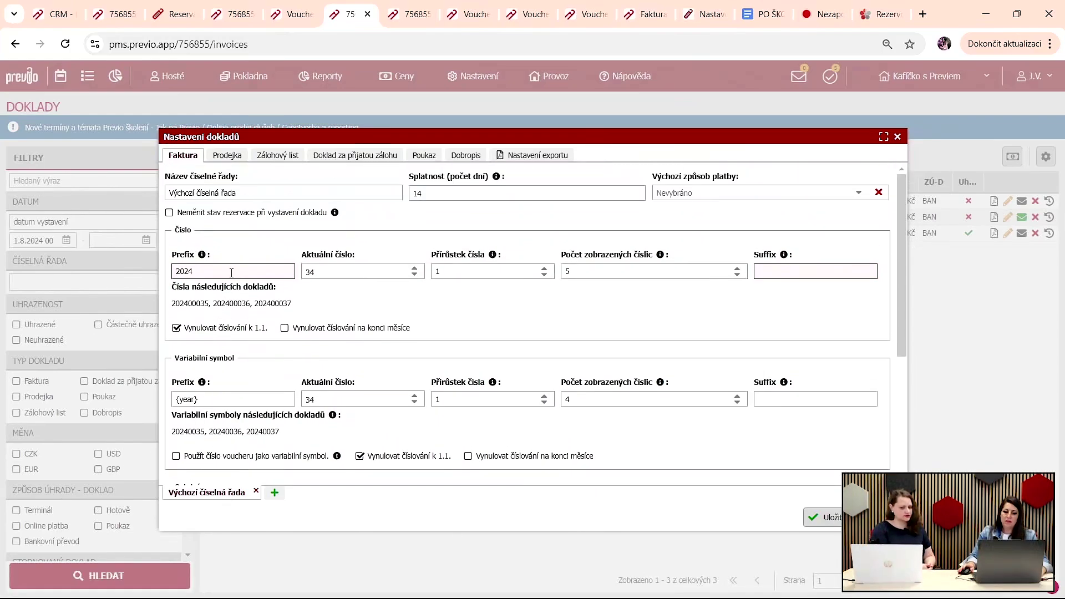
left_click(206, 460)
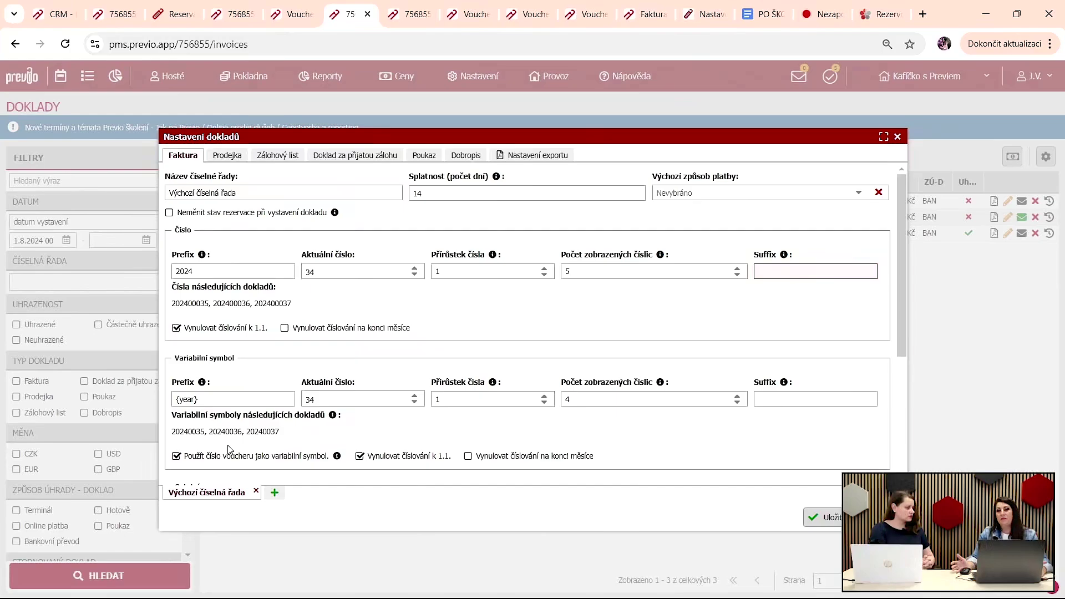
Step: Add a new invoice number series and name it "booking"
scroll(216, 344, "down", 4)
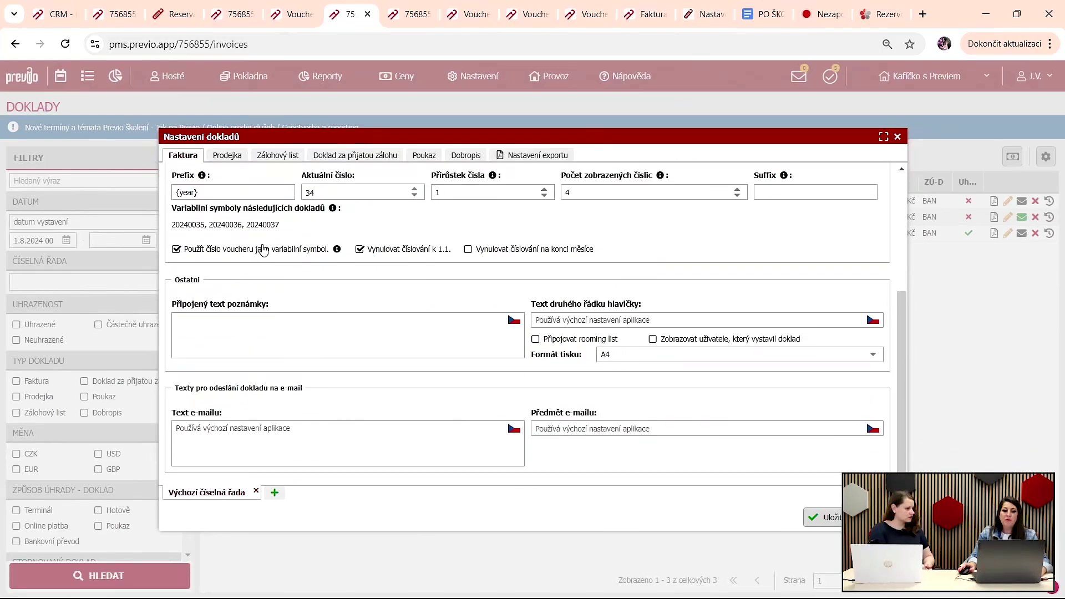
scroll(314, 368, "up", 1)
scroll(313, 368, "up", 3)
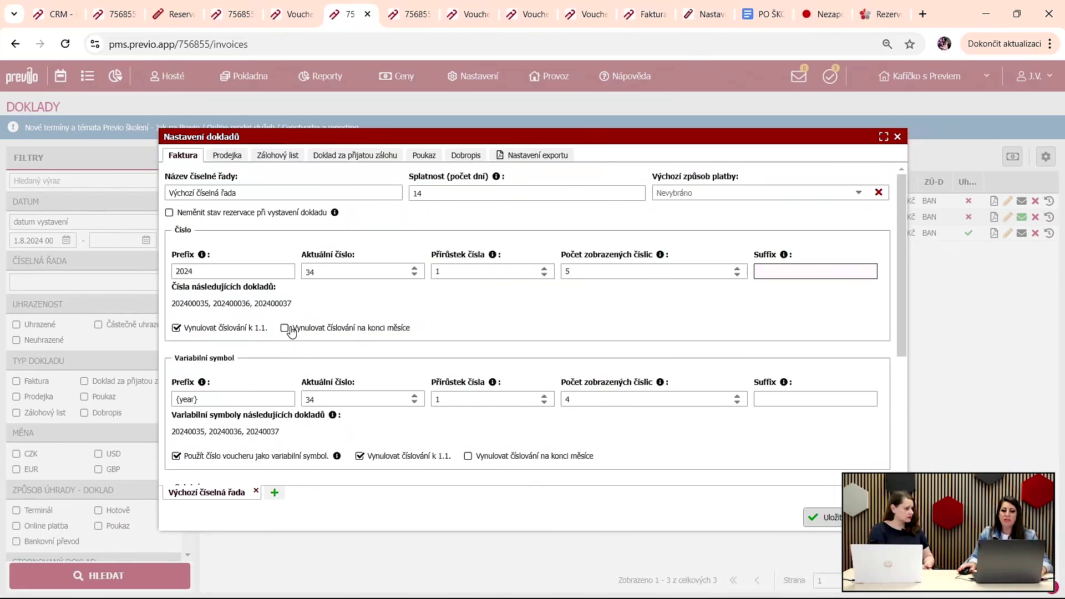
left_click(274, 492)
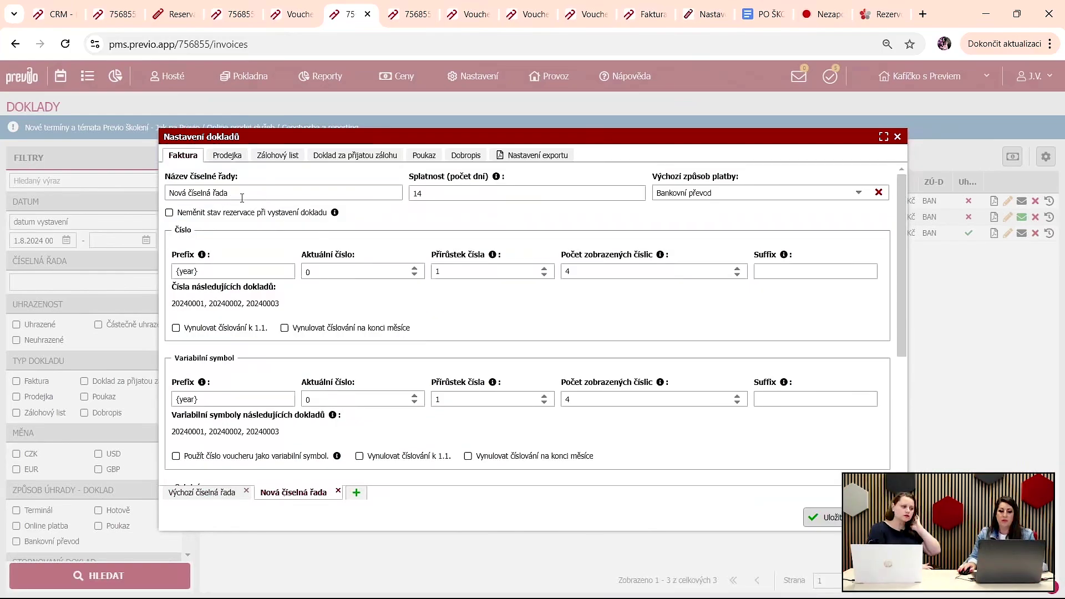
left_click_drag(227, 194, 151, 202)
type("booking")
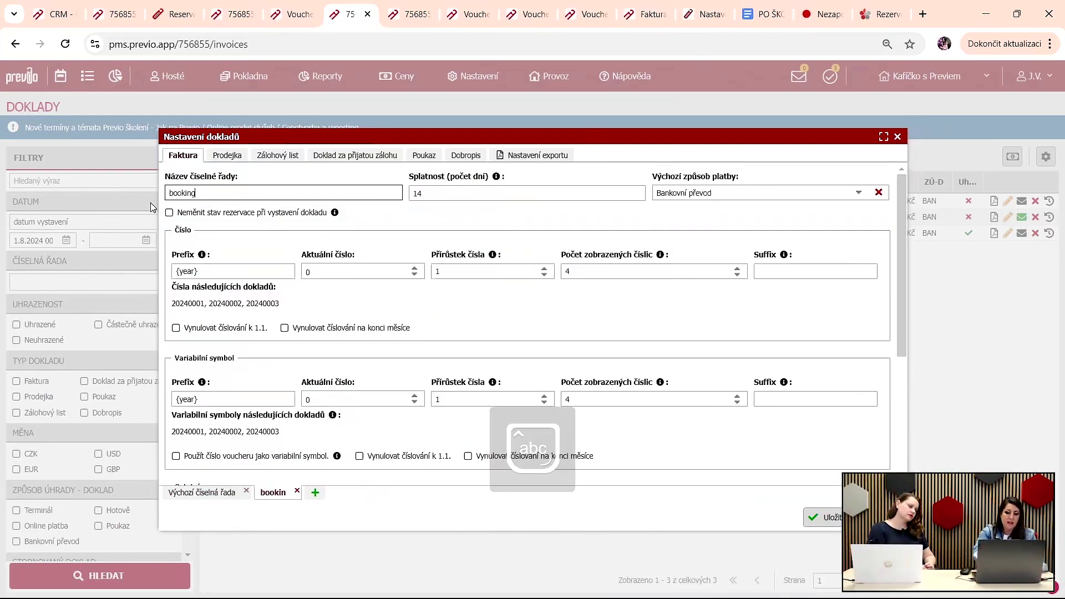
Step: Add another invoice number series named "SLEVOMAT" and save the document settings
left_click(320, 492)
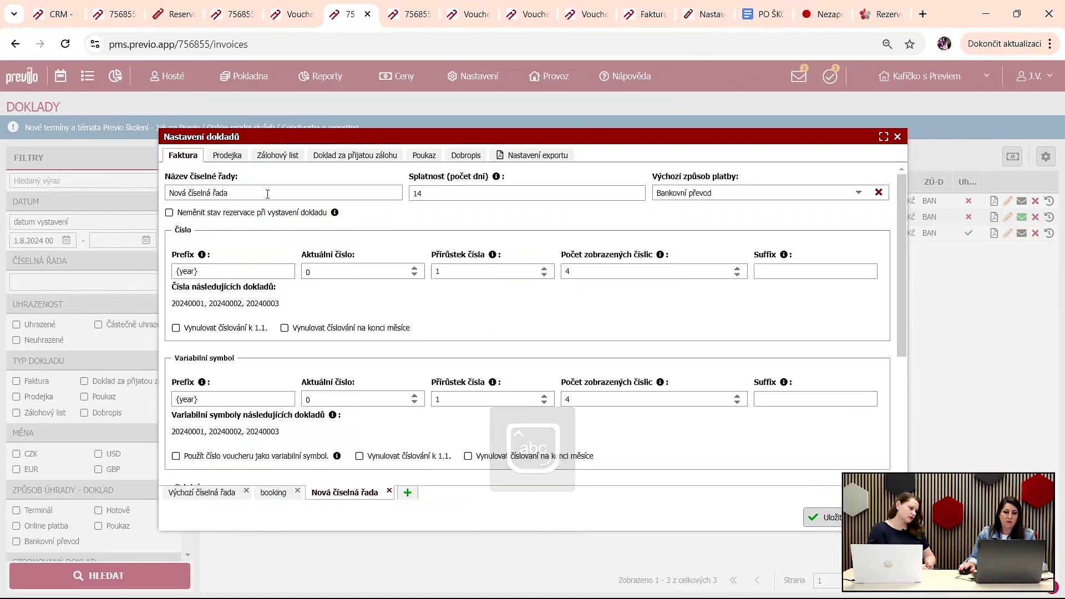
left_click_drag(267, 193, 77, 184)
type("SLEVOMT")
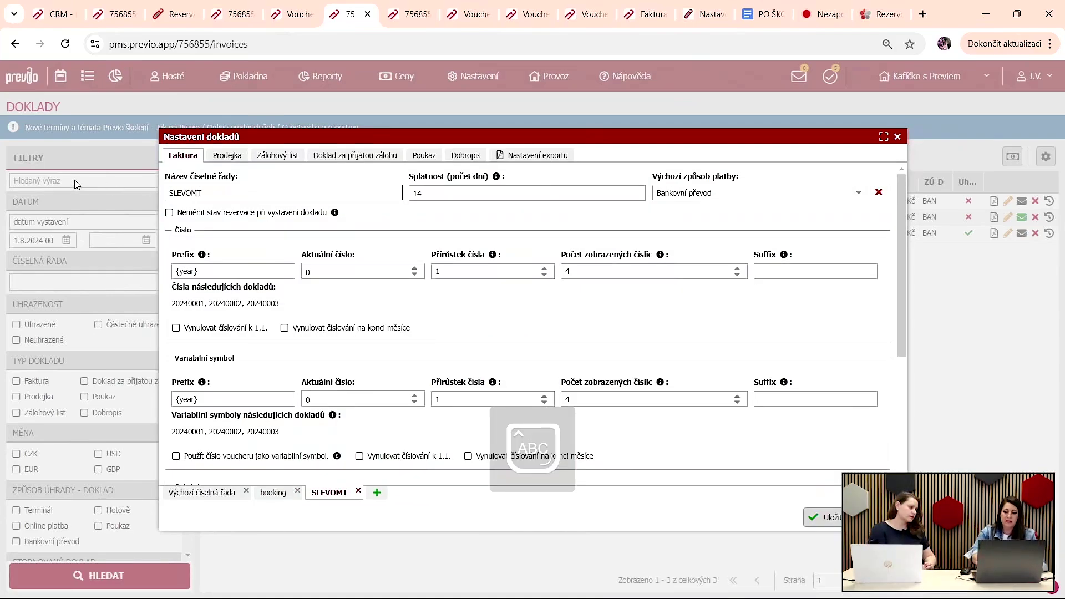
key("BackSpace")
type("AT")
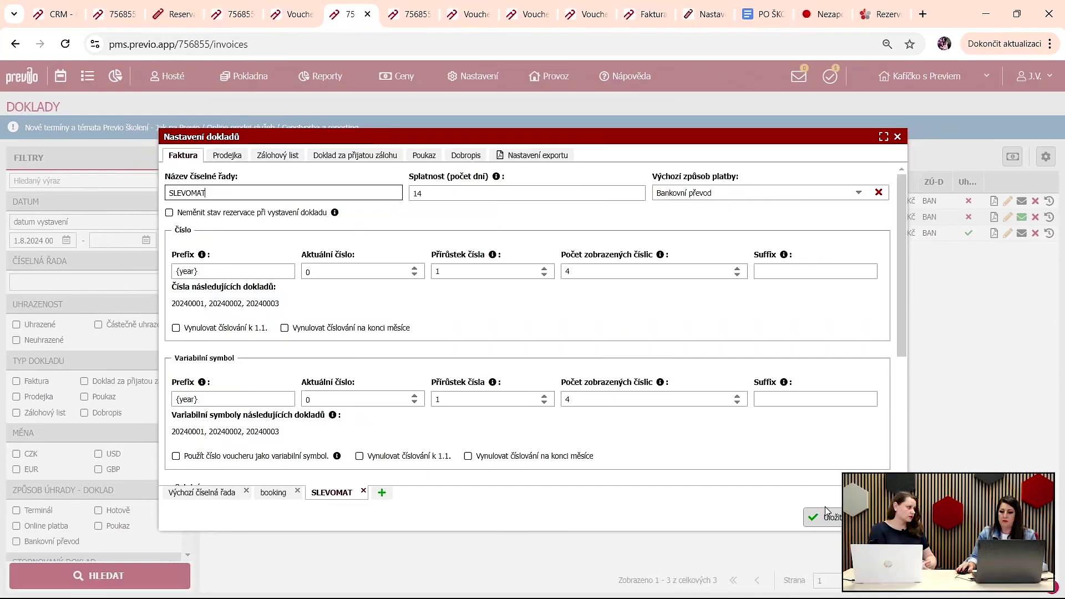
left_click(836, 522)
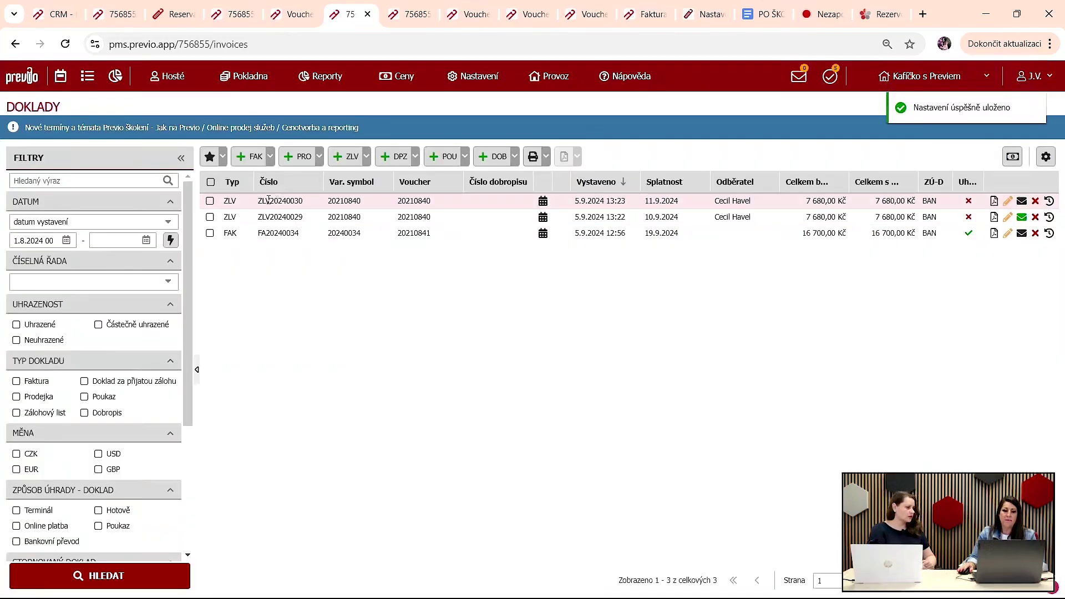
Step: Open a new blank invoice, view the number series it offers, and close it without saving
left_click(271, 158)
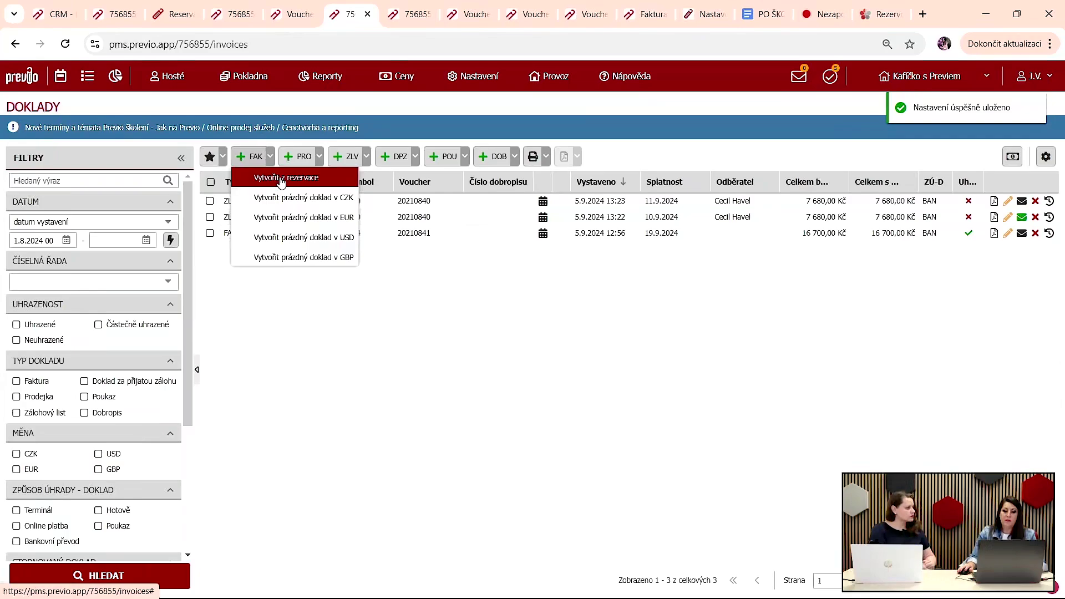
left_click(250, 160)
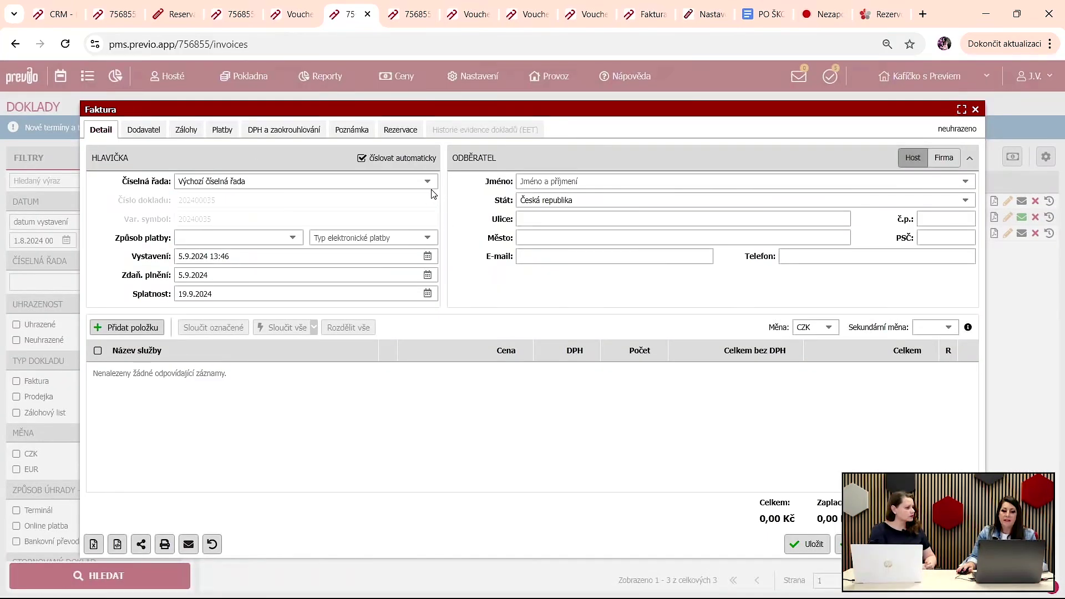
left_click(427, 184)
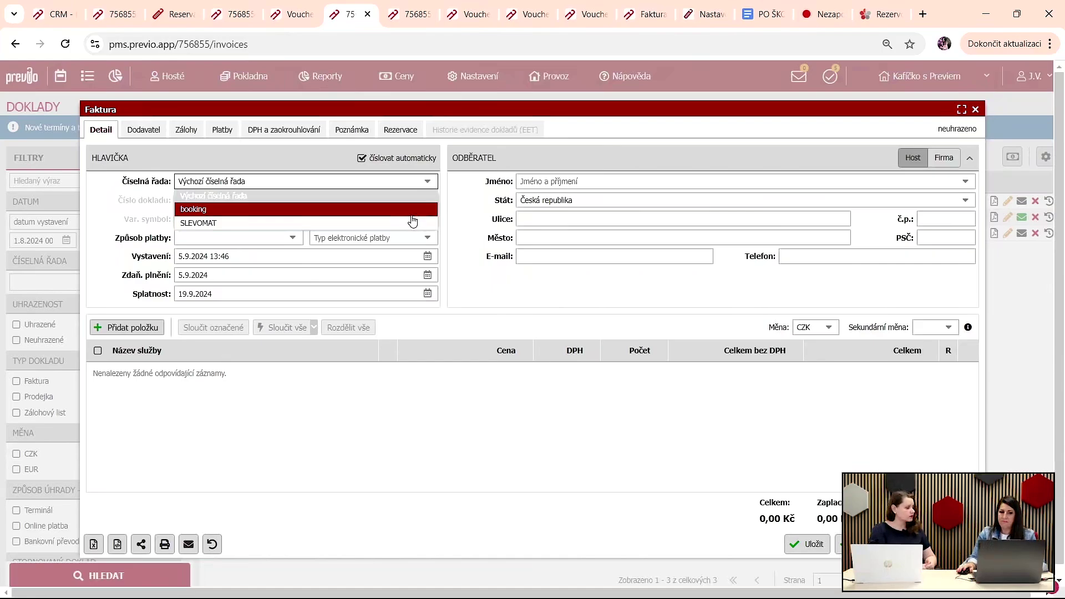
left_click(975, 111)
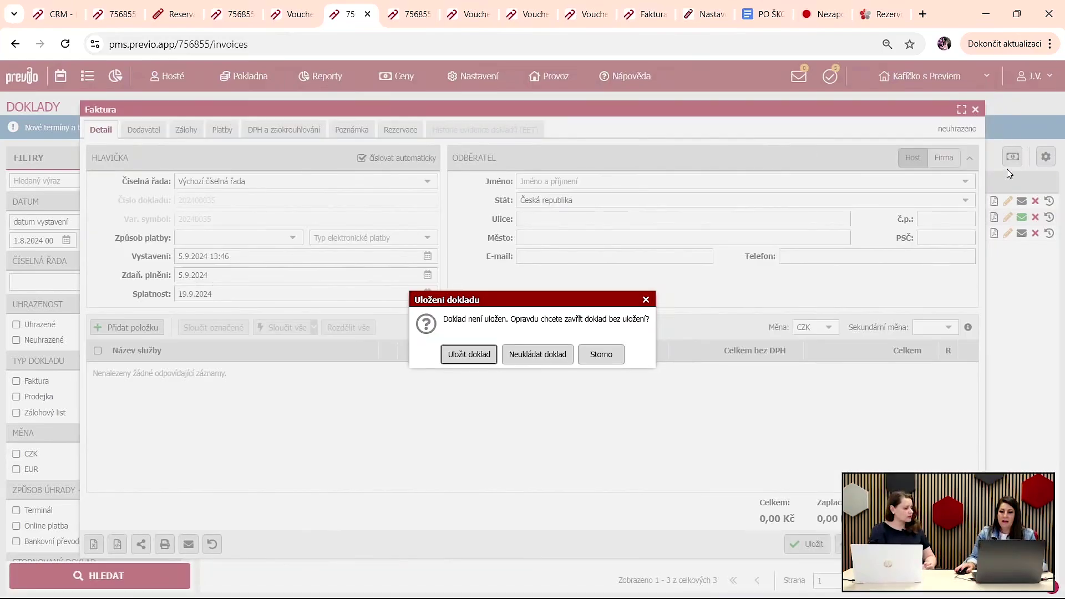
left_click(547, 357)
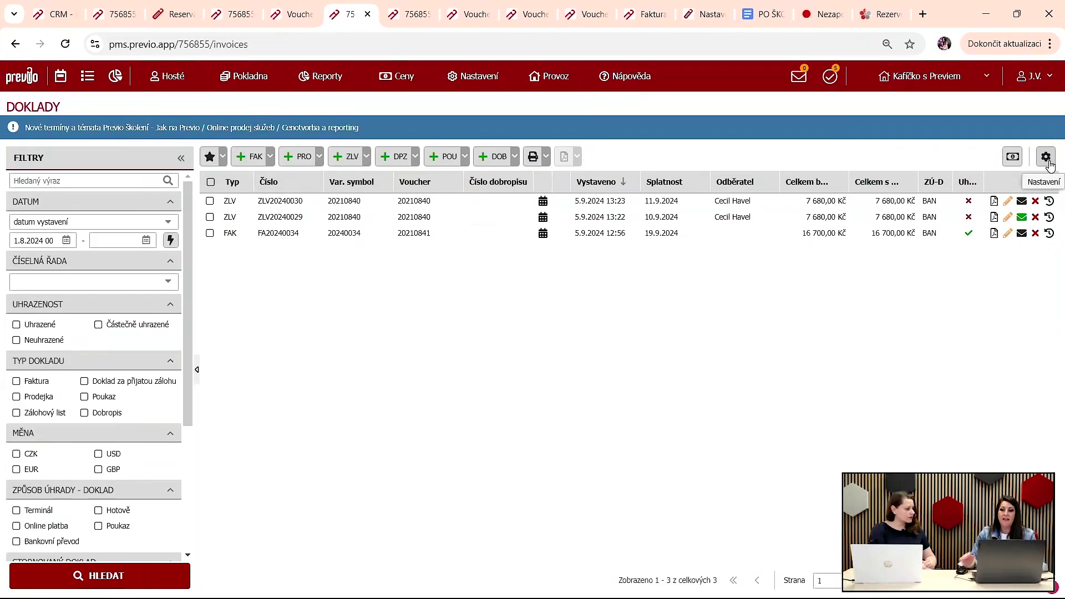
Step: Open the voucher section of the document settings and try several frame patterns for the default voucher series
left_click(271, 83)
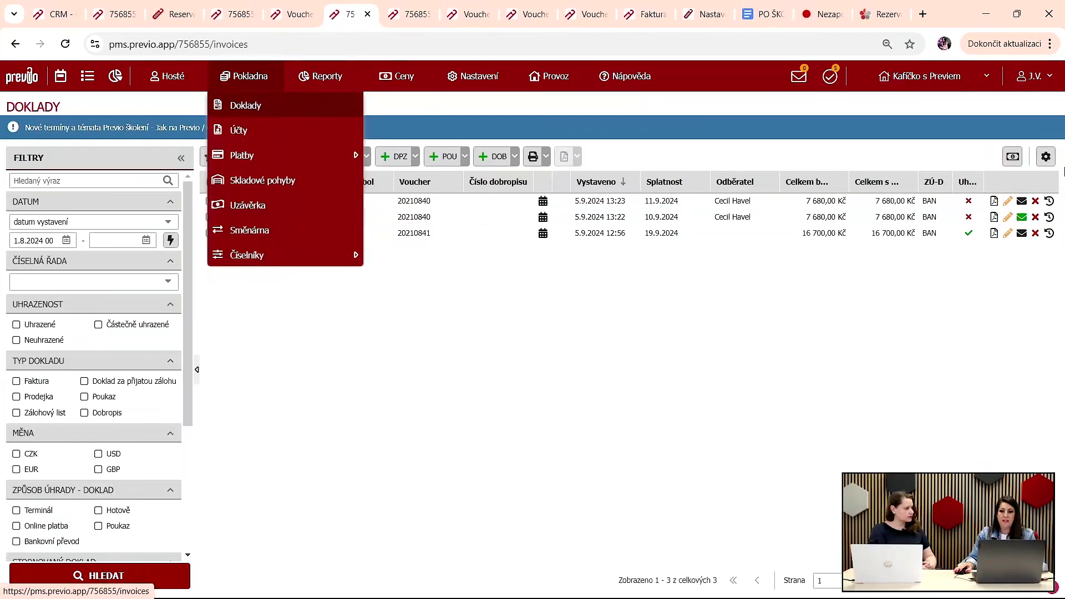
left_click(1046, 158)
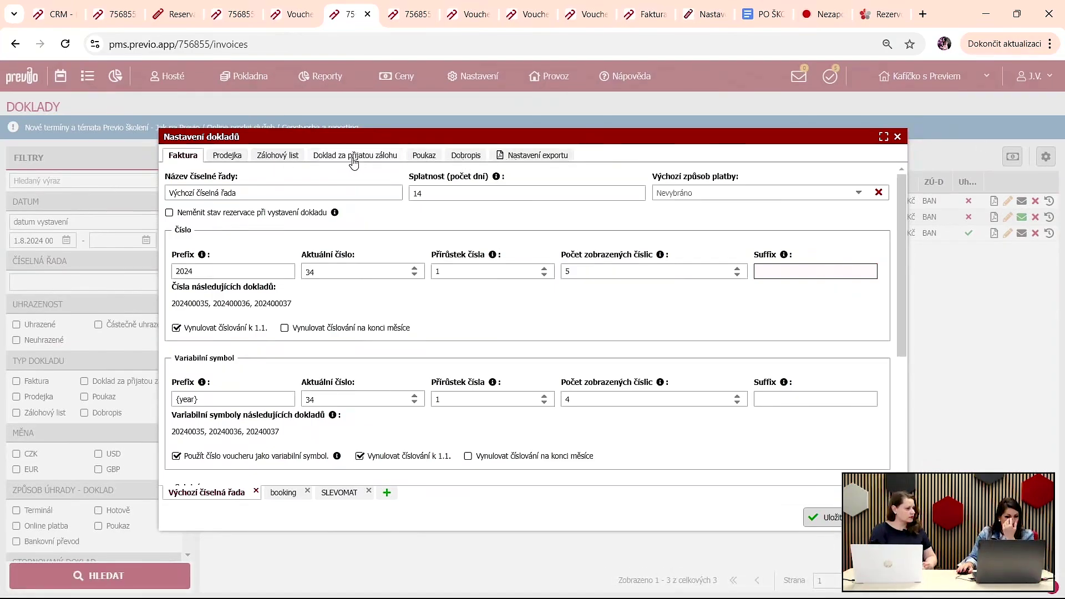
left_click(426, 158)
scroll(436, 277, "down", 4)
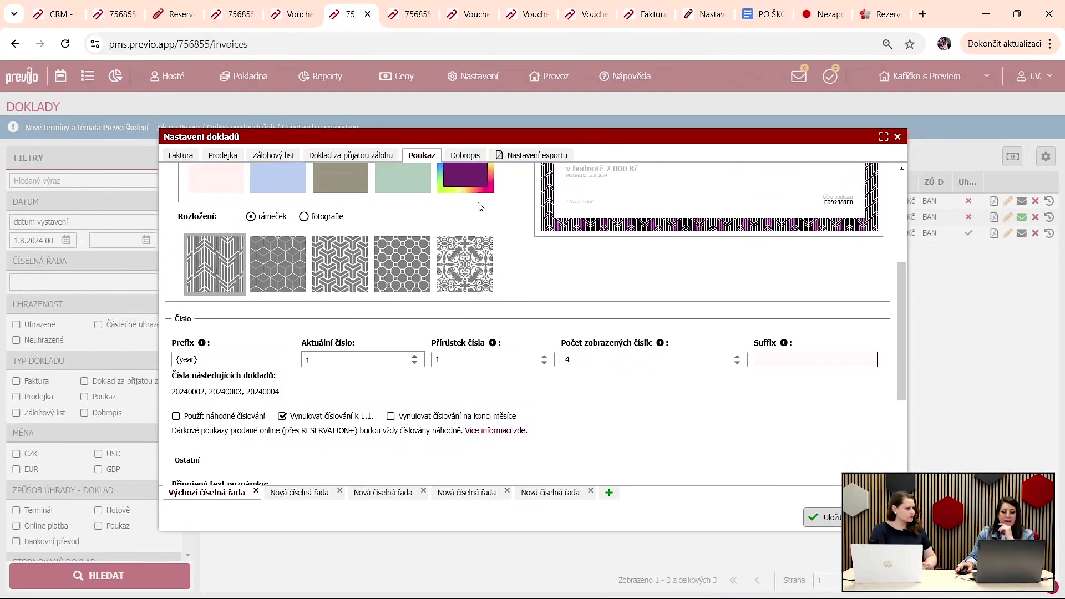
scroll(408, 399, "up", 3)
left_click(403, 399)
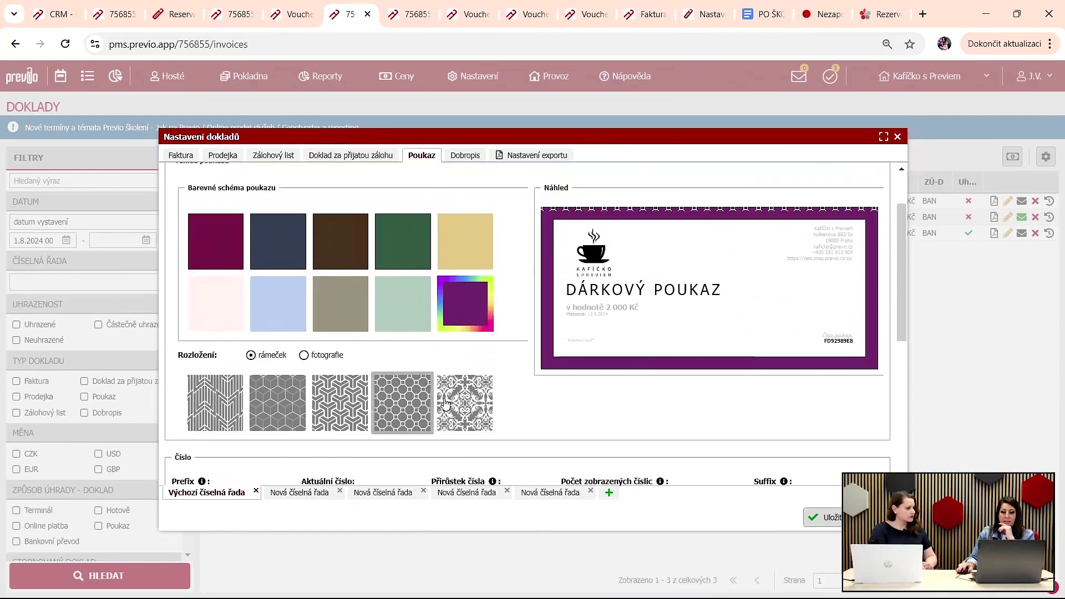
left_click(462, 404)
left_click(333, 409)
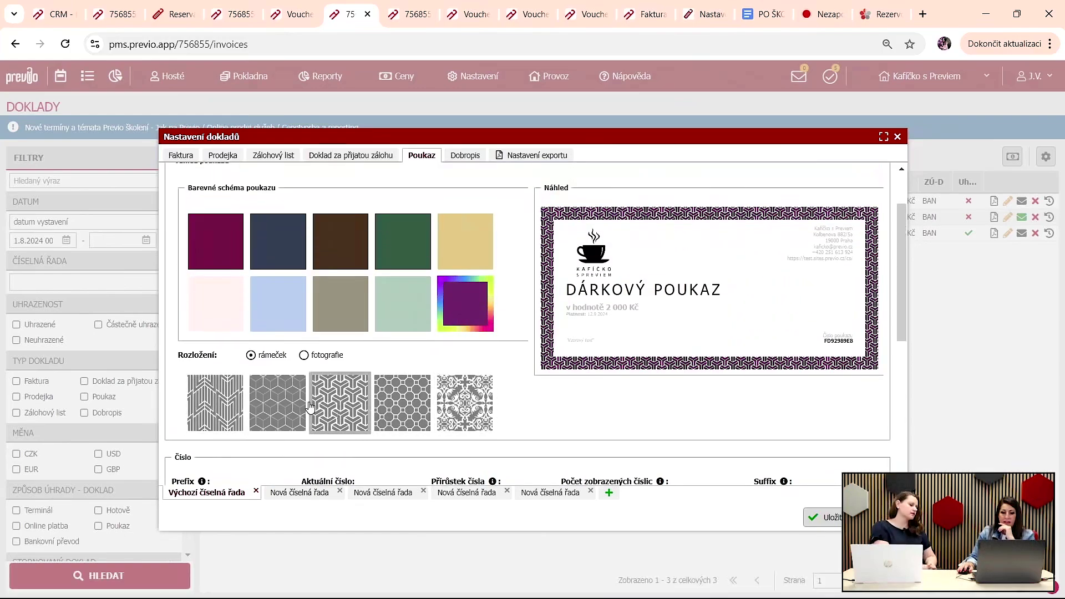
Step: Set the default voucher series to the light green colour scheme and the "fotografie" layout, leaving the custom colour unused
left_click(358, 302)
left_click(380, 304)
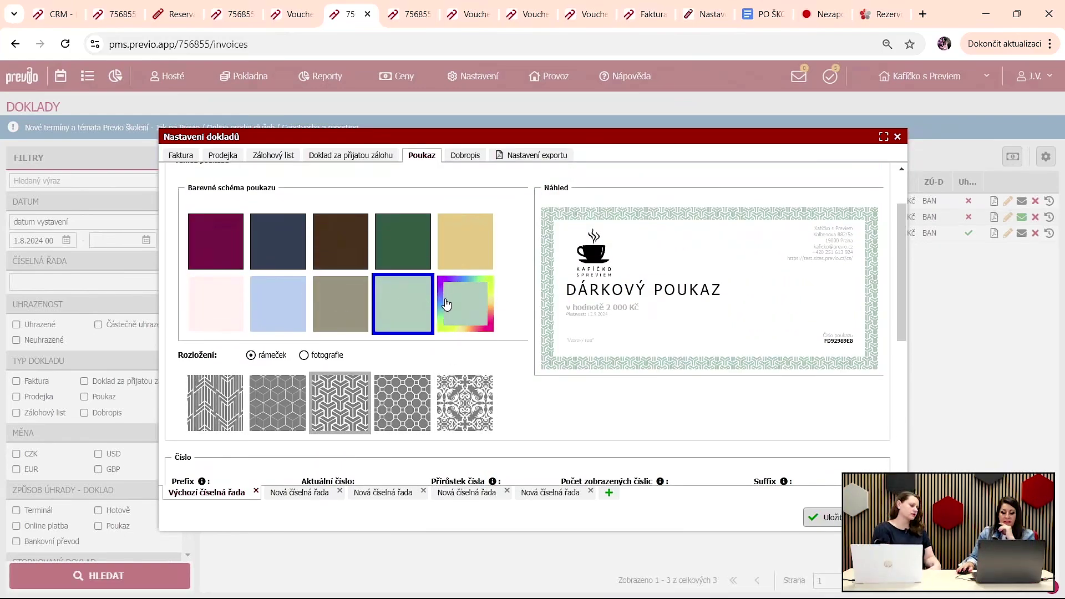
left_click(444, 303)
left_click(436, 350)
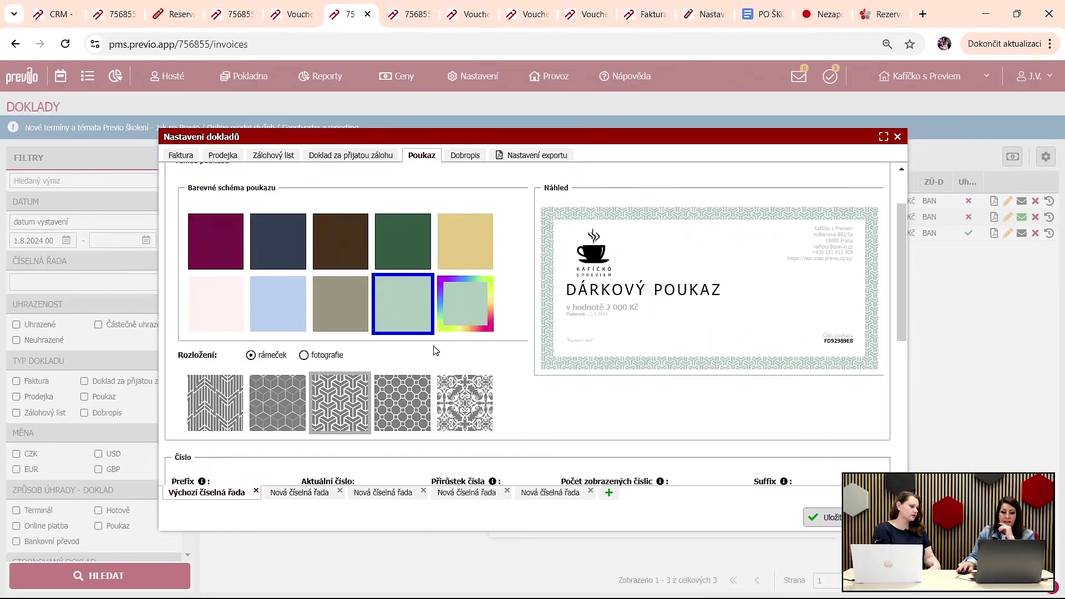
left_click(327, 357)
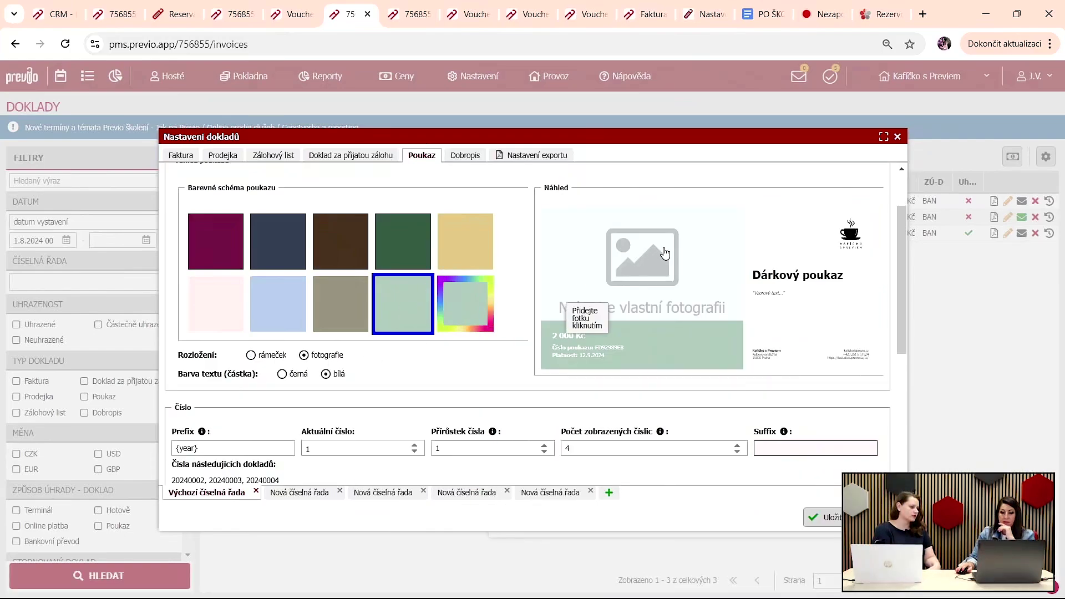
left_click(474, 304)
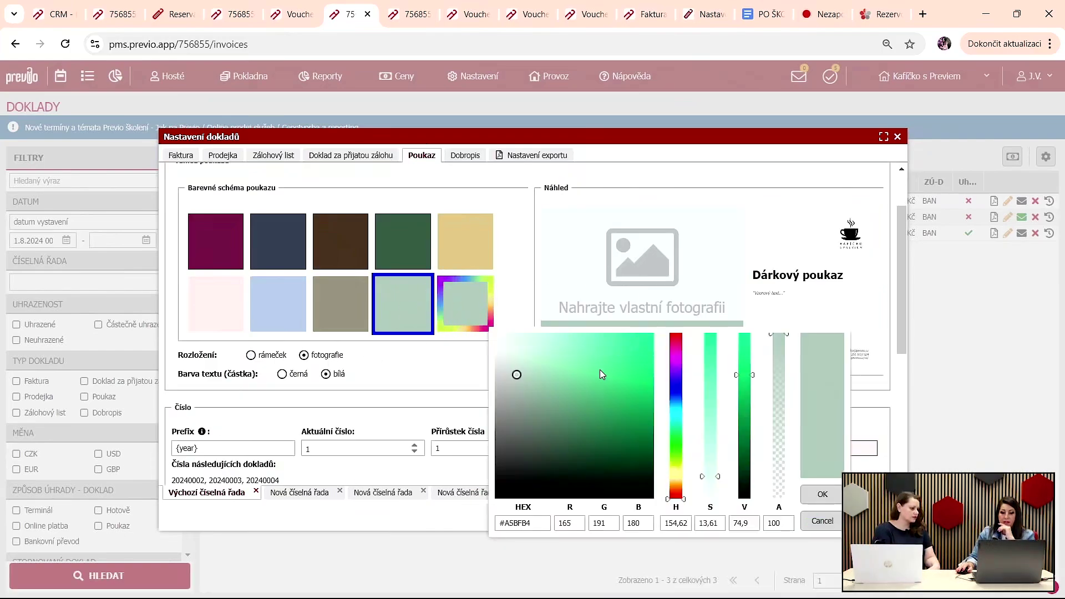
left_click(527, 417)
left_click(437, 375)
Step: Look through the default voucher series' numbering, note and e-mail text settings and the other voucher number series
scroll(785, 302, "down", 3)
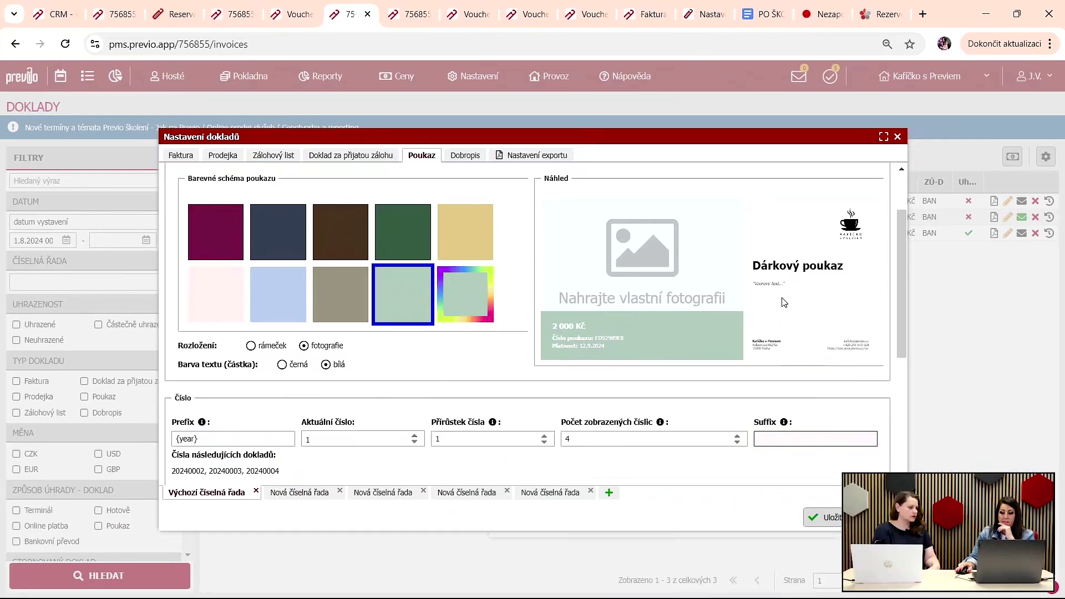
scroll(249, 356, "down", 1)
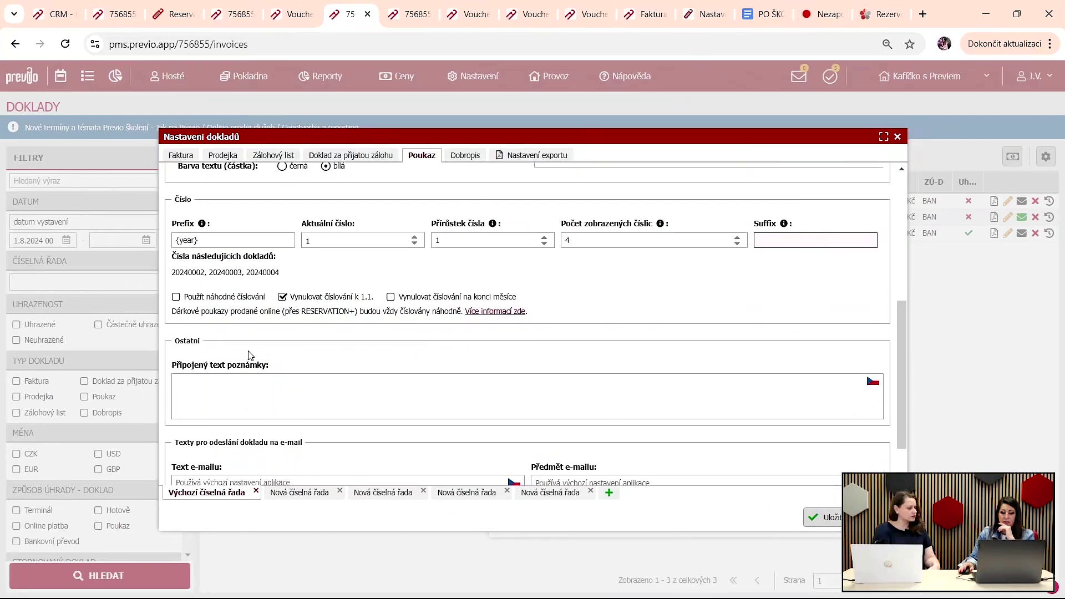
left_click(300, 493)
left_click(374, 495)
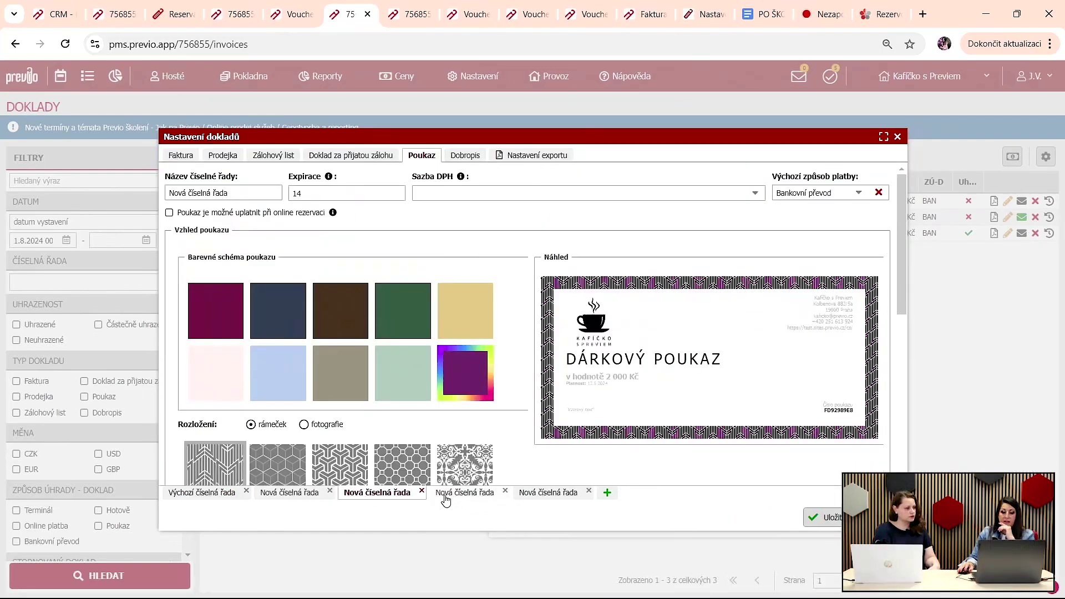
left_click(436, 499)
left_click(208, 496)
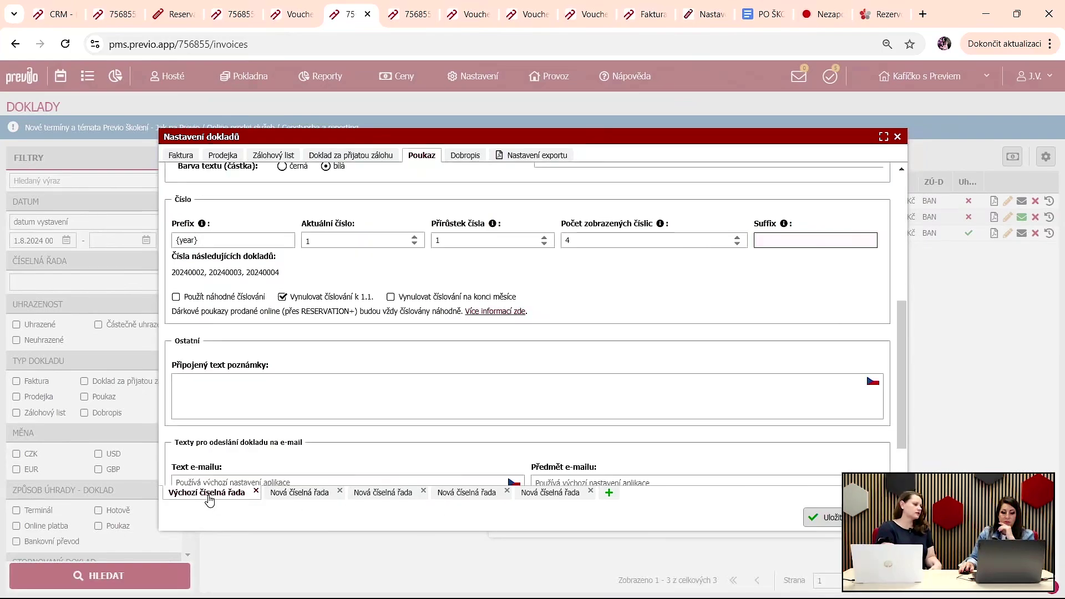
Step: Rename the first voucher series after the default one to "WELLNESS"
left_click(294, 493)
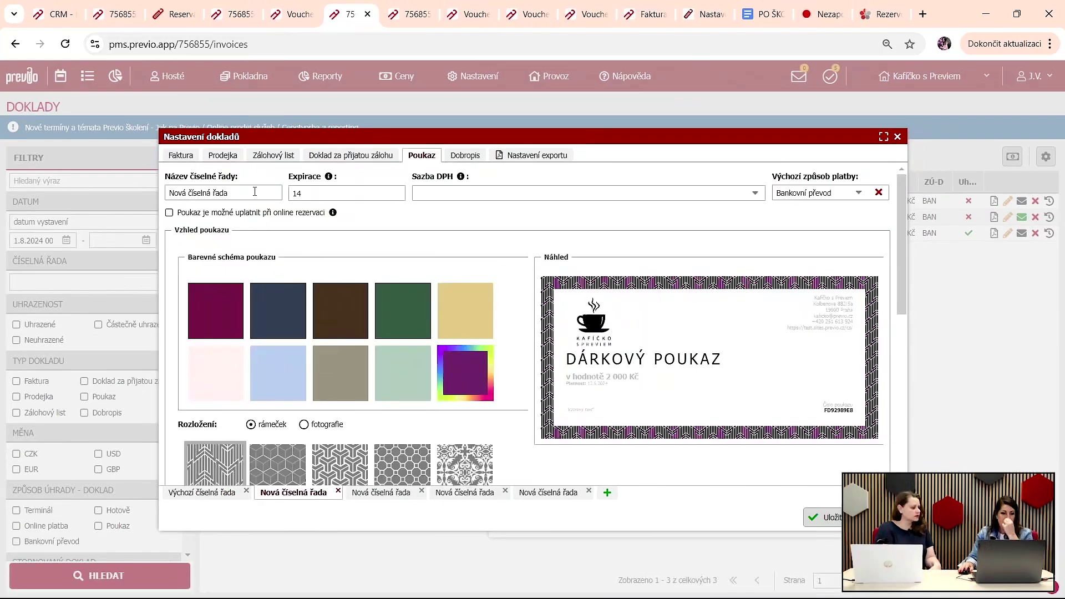
type("b")
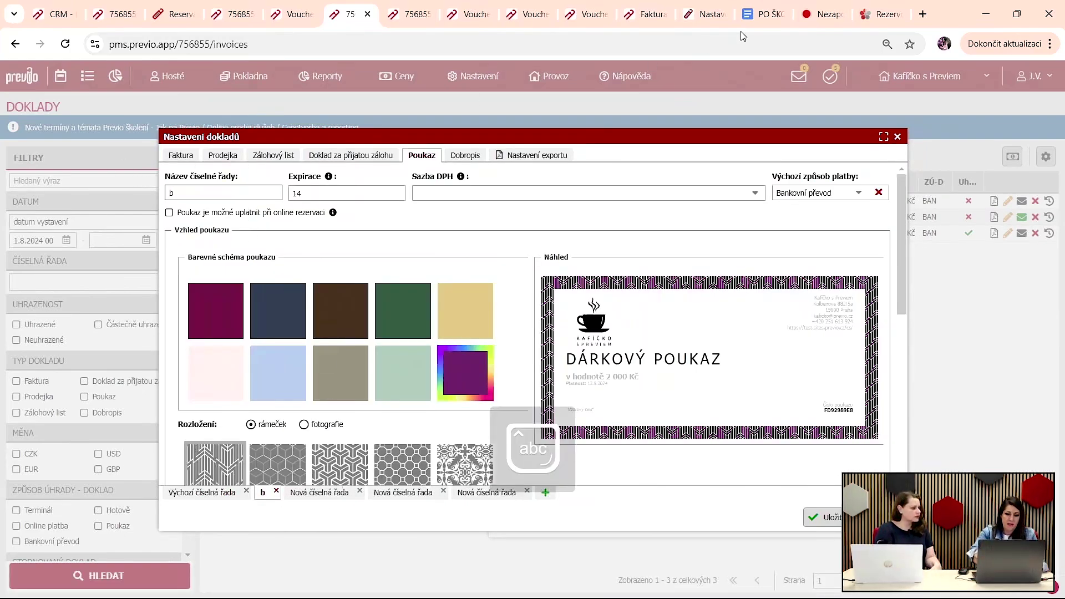
key("BackSpace")
key("Caps_Lock")
type("WELLN")
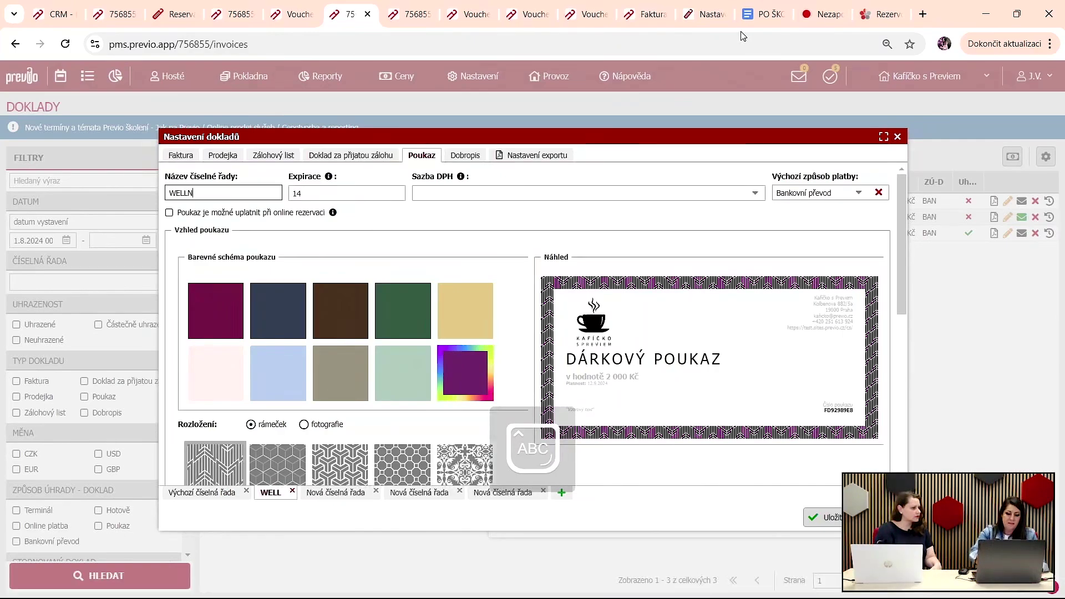
type("ESS")
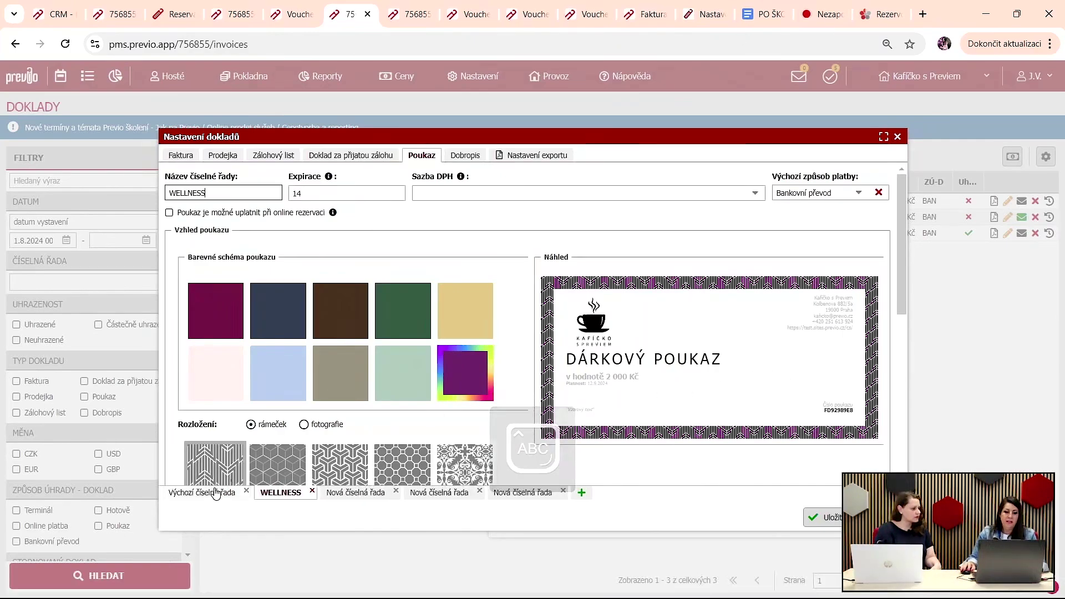
Step: Rename the voucher series following WELLNESS to "BALÍČKY"
left_click(217, 493)
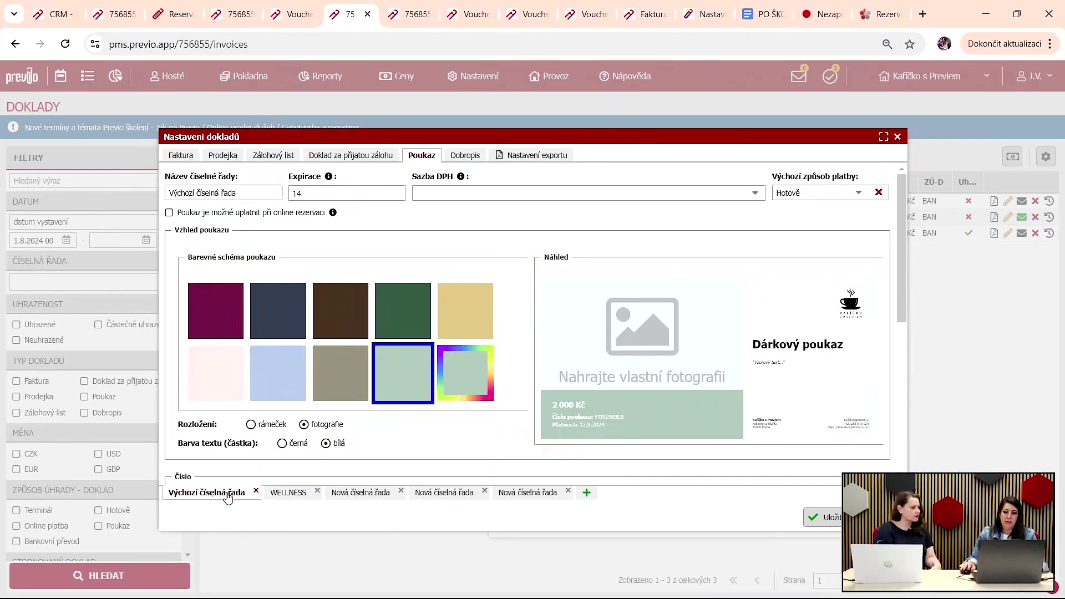
left_click(294, 497)
left_click(361, 496)
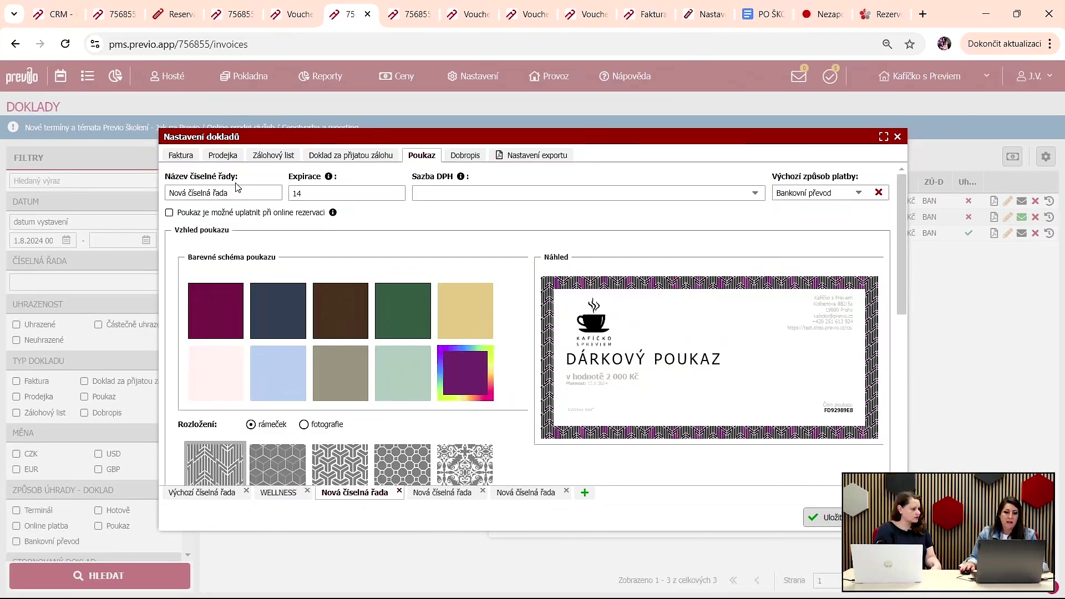
left_click_drag(236, 191, 89, 188)
type("RESTA")
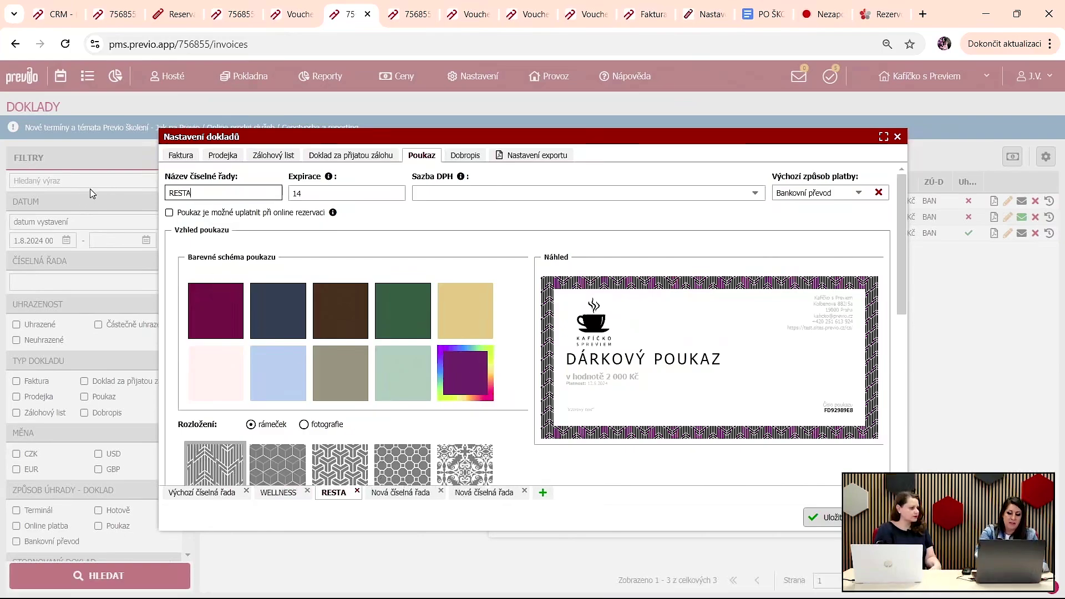
type("URE")
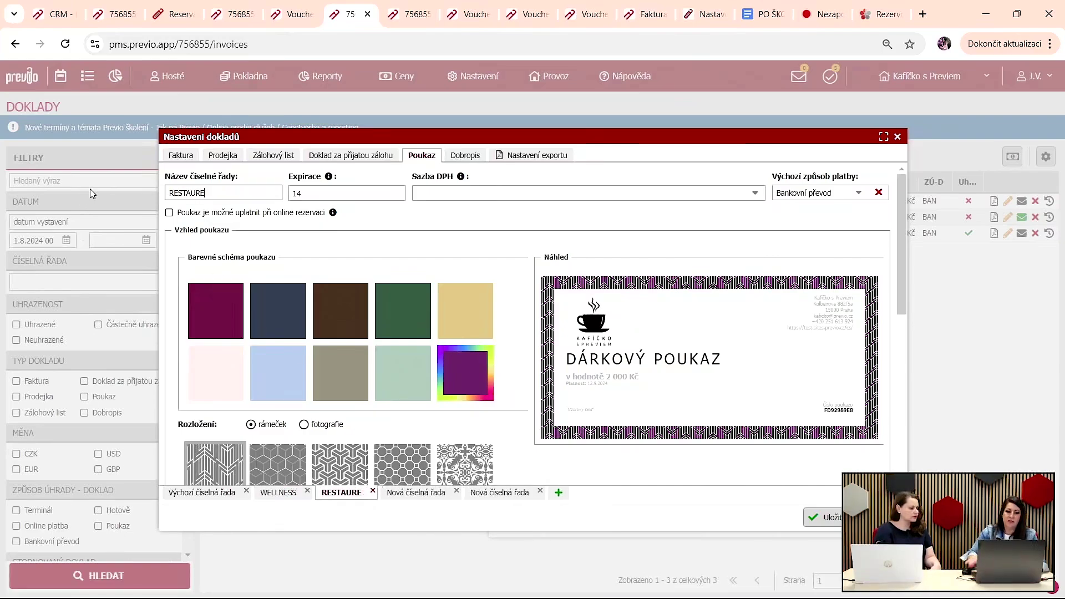
key("BackSpace")
key("BackSpace")
key("BackSpace")
key("BackSpace")
key("BackSpace")
key("BackSpace")
key("BackSpace")
key("BackSpace")
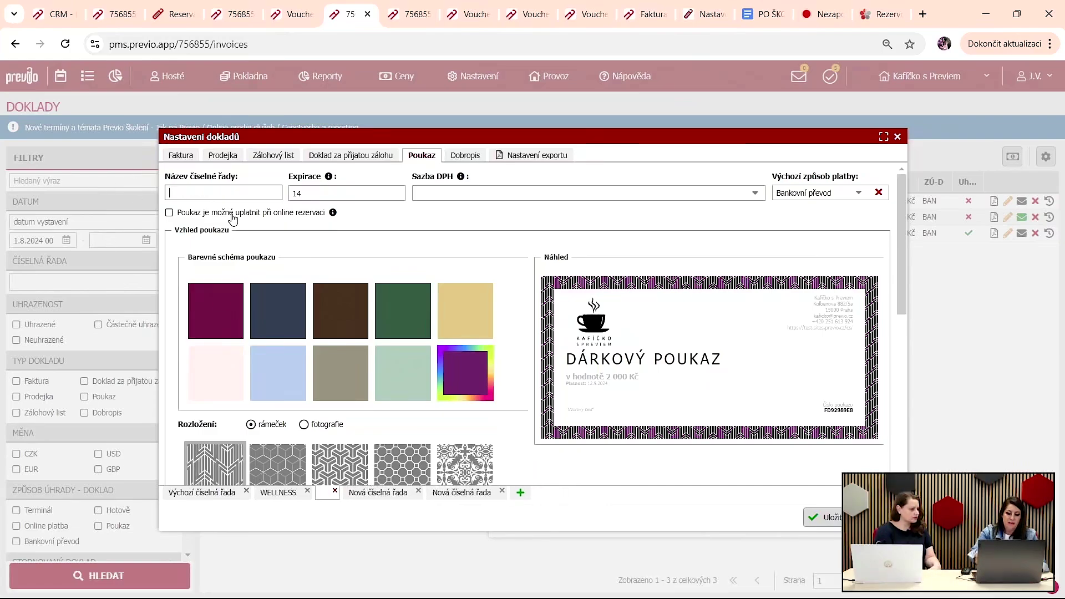
type("BALÍČKY")
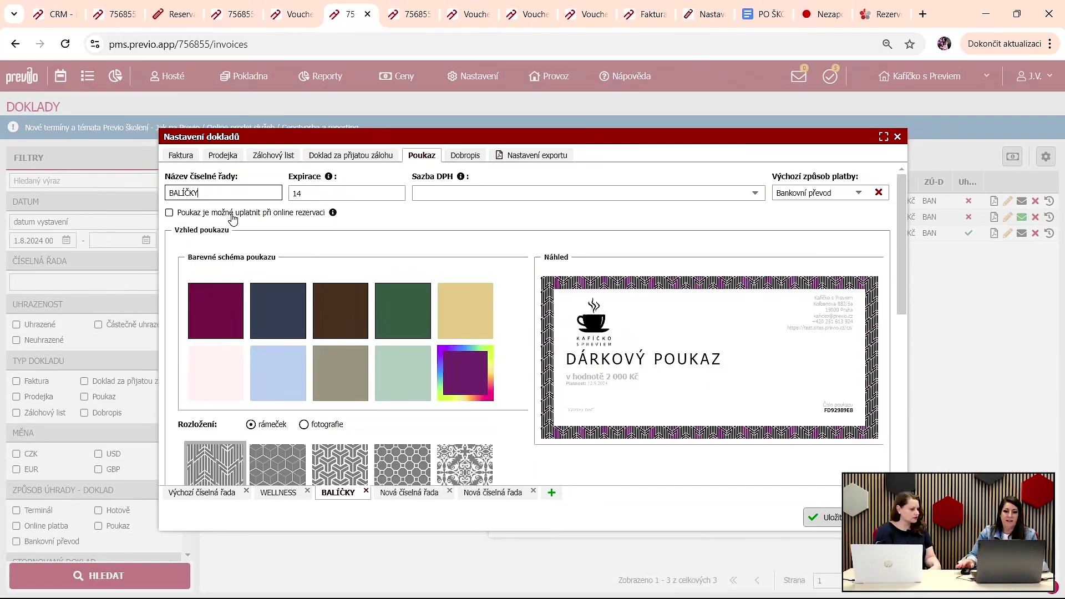
Step: Review the default voucher series, try to save the voucher settings, and close the document settings without saving
left_click(202, 493)
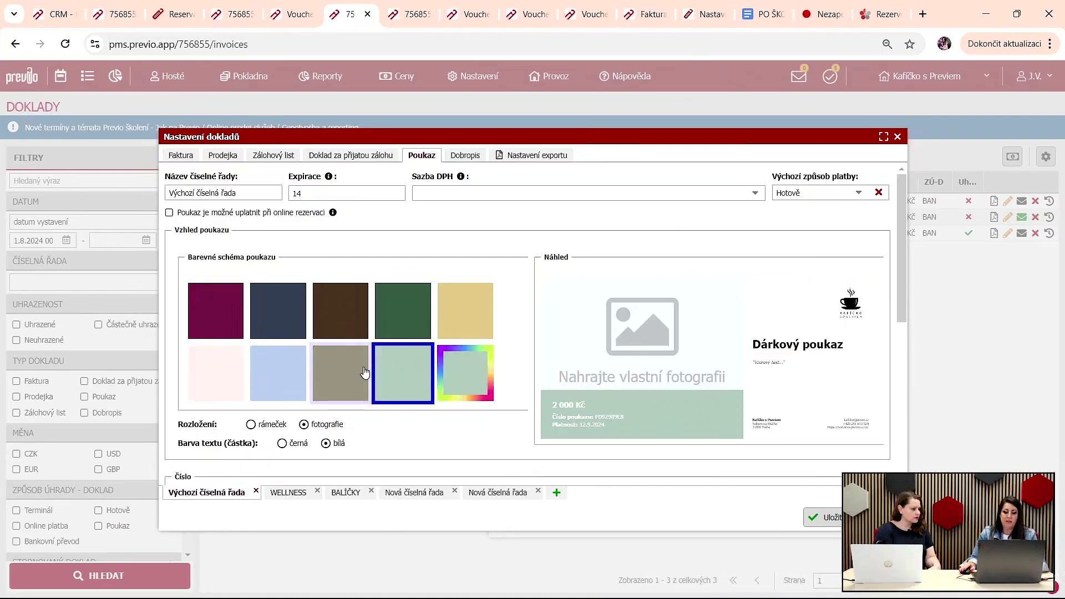
scroll(365, 370, "down", 5)
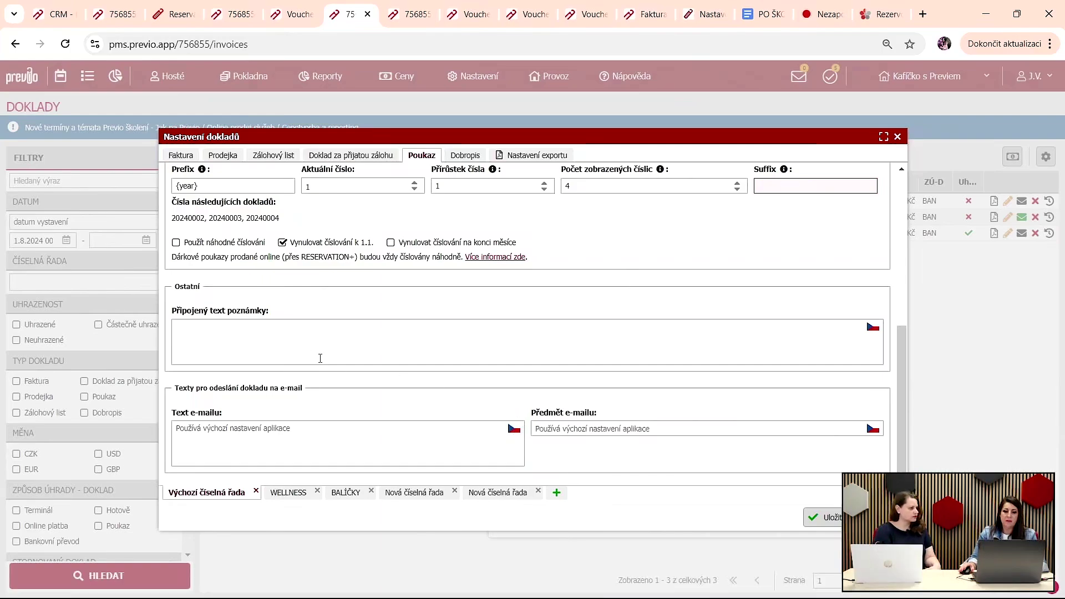
scroll(391, 354, "up", 6)
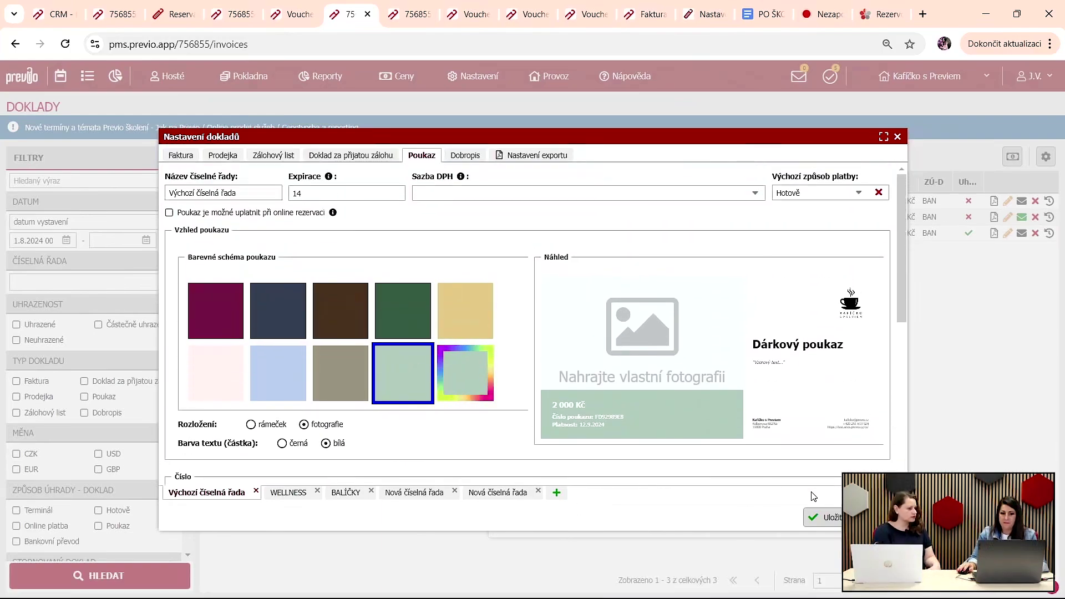
left_click(835, 519)
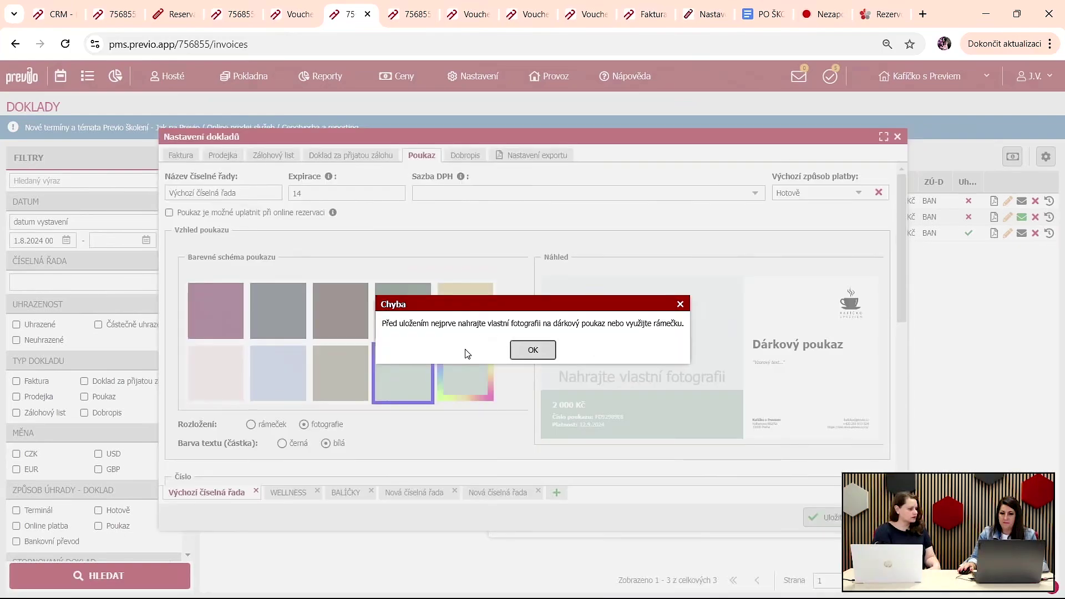
left_click(532, 350)
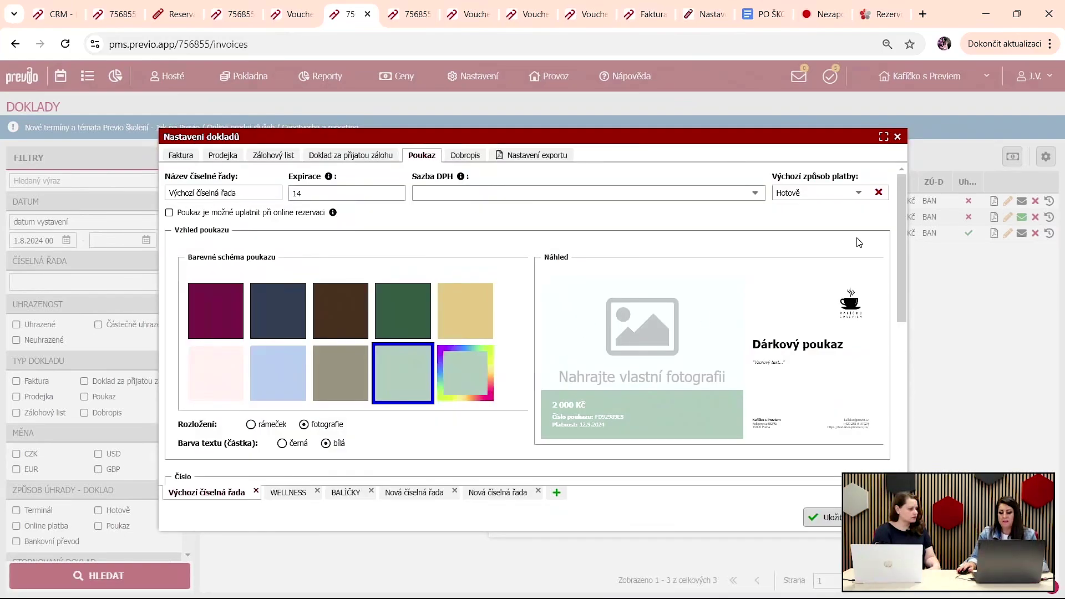
left_click(898, 137)
Step: Open the list of accounting pre-assignments (Předkontace) from the cash desk code lists
mouse_move(244, 76)
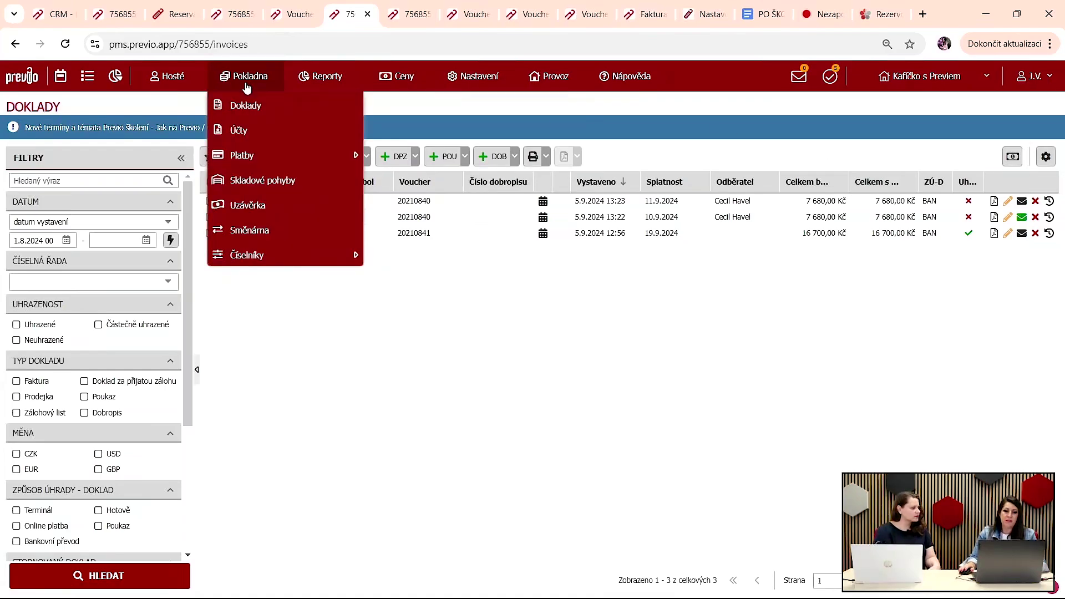
mouse_move(273, 254)
left_click(405, 253)
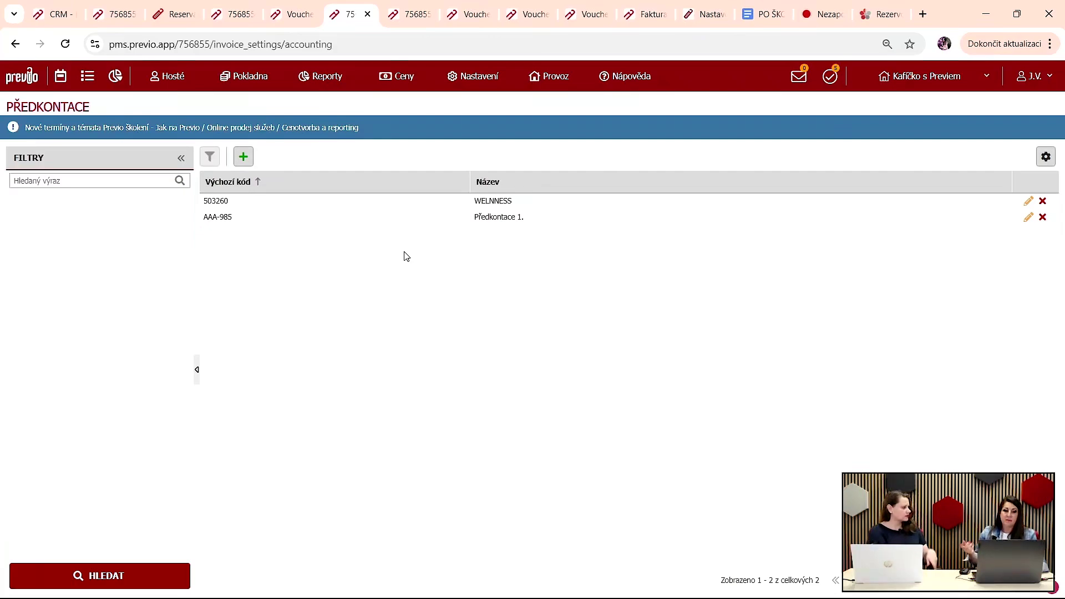
Step: Open the documents list in a separate browser tab and view its print and accounting export options
mouse_move(242, 89)
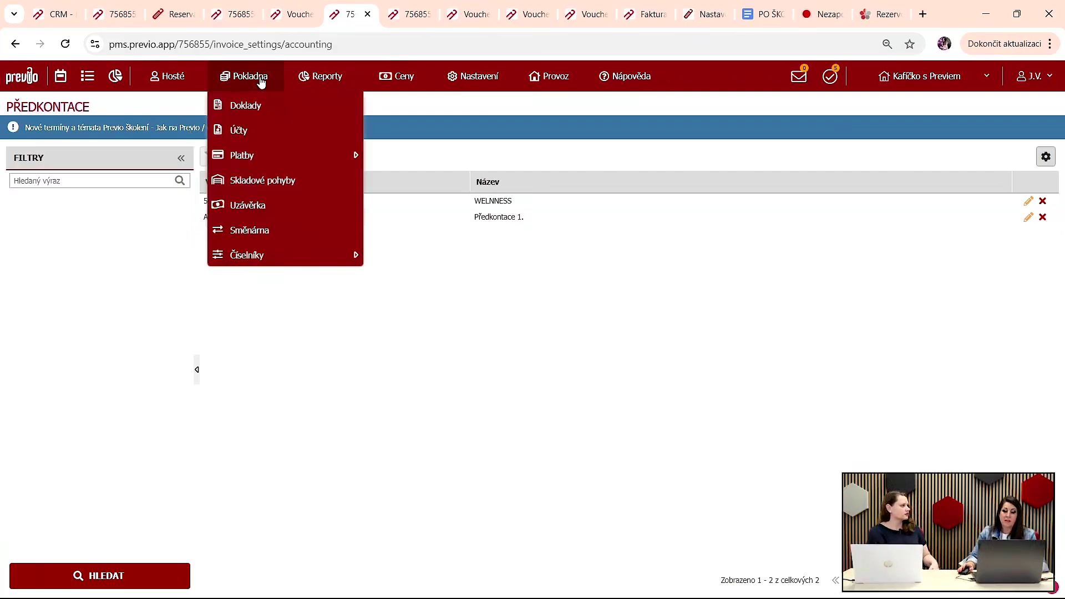
left_click(255, 112)
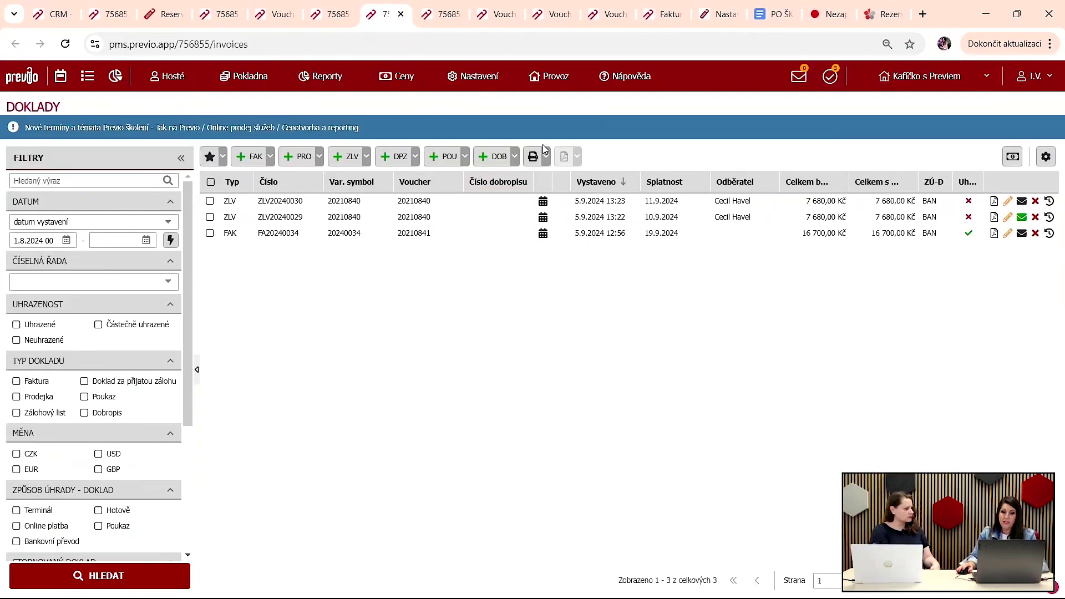
left_click(534, 157)
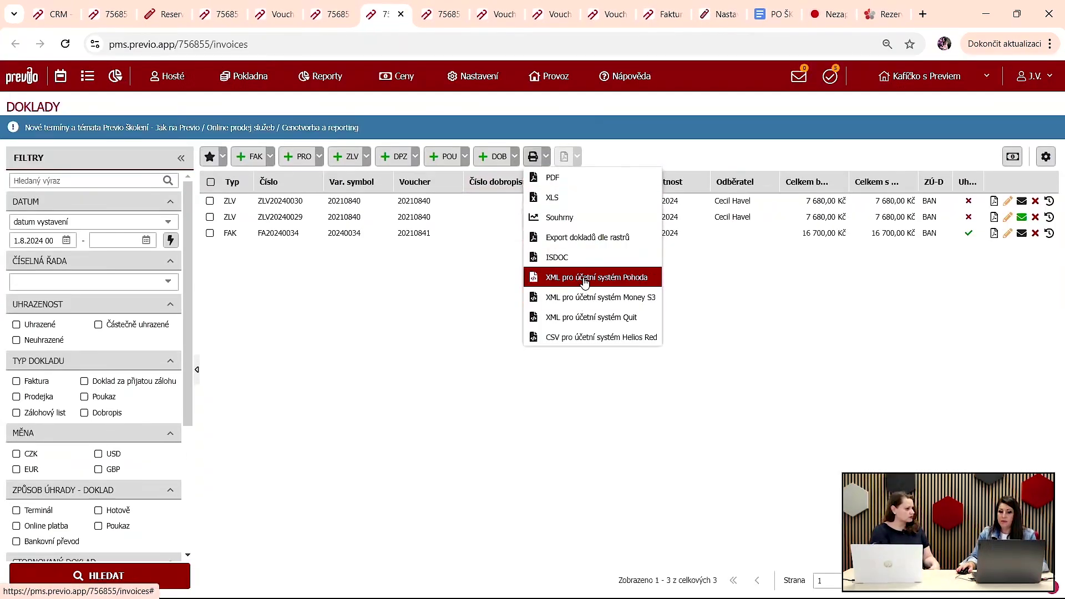
Step: Return to the Předkontace list and open its settings for linking to automatic account items
mouse_move(259, 88)
left_click(331, 14)
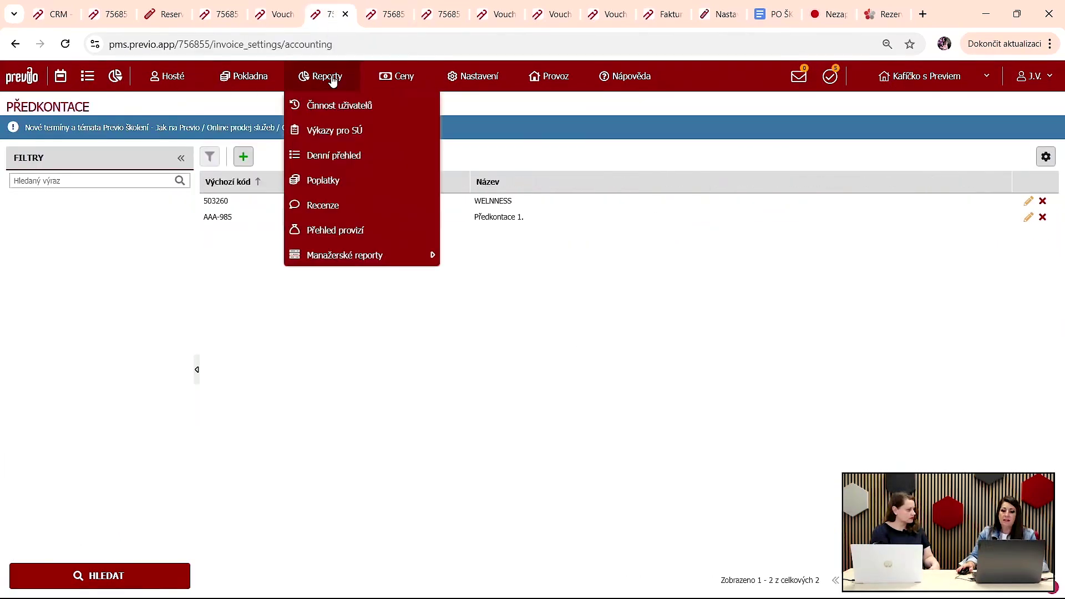
left_click(1046, 157)
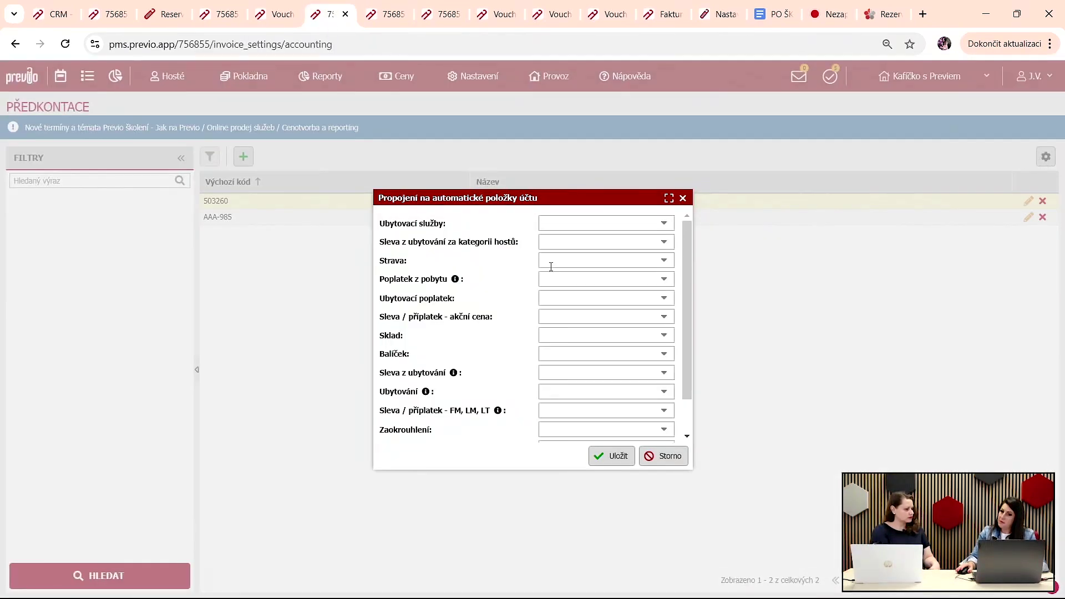
Step: Review the account item types that can be linked to pre-assignments and close the linking settings without saving
scroll(555, 267, "down", 2)
scroll(567, 246, "up", 2)
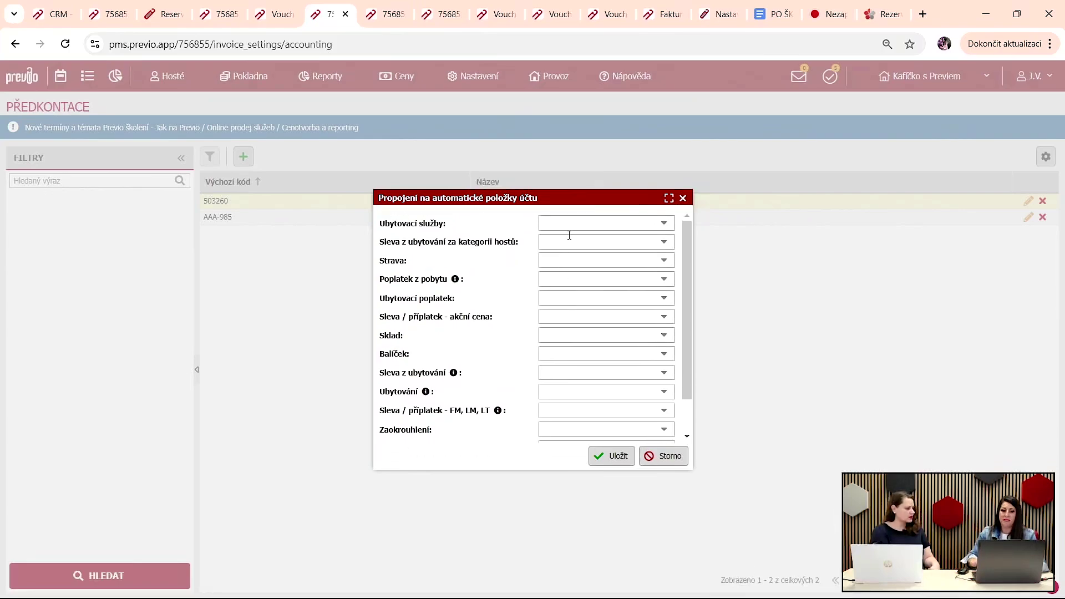
left_click(683, 198)
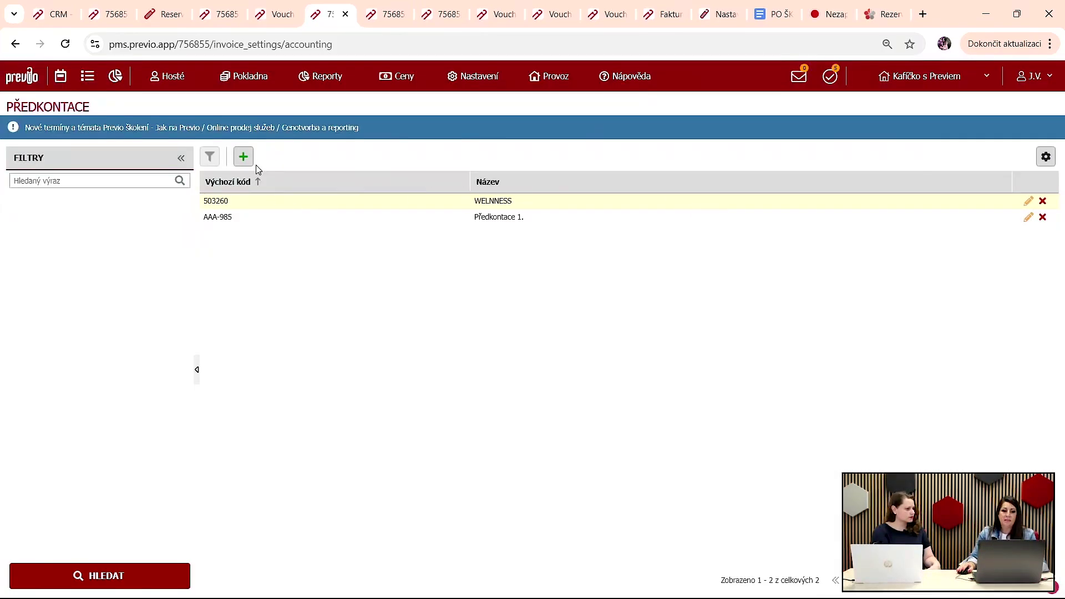
Step: View the form for a new pre-assignment record and close it without saving
left_click(243, 156)
left_click(506, 215)
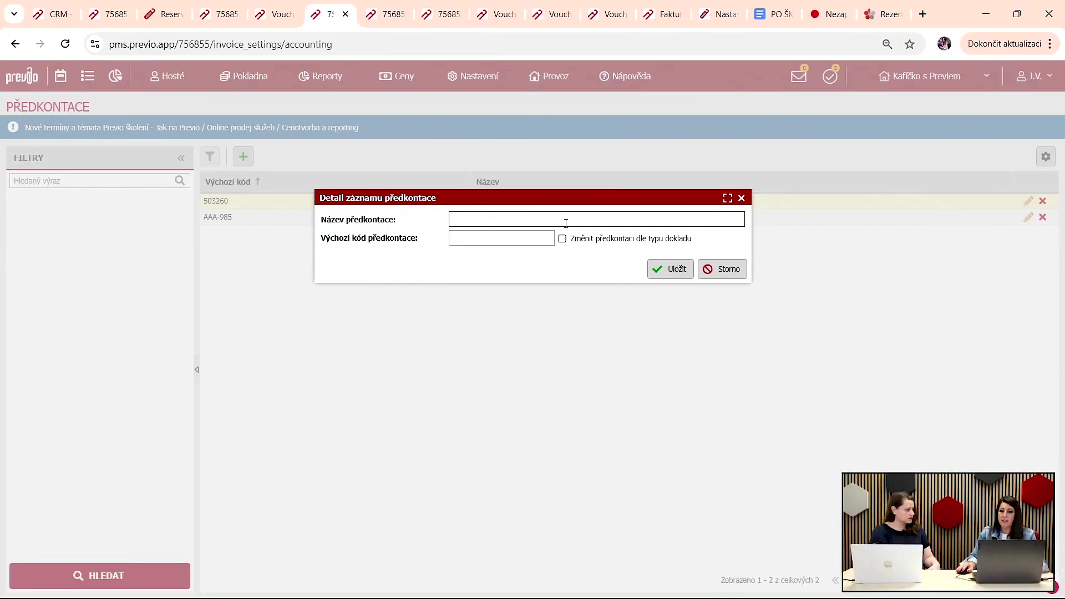
left_click(745, 203)
Step: Open the Bowling 60 minut service for editing and view the Předkontace choices in its accounting settings
mouse_move(403, 89)
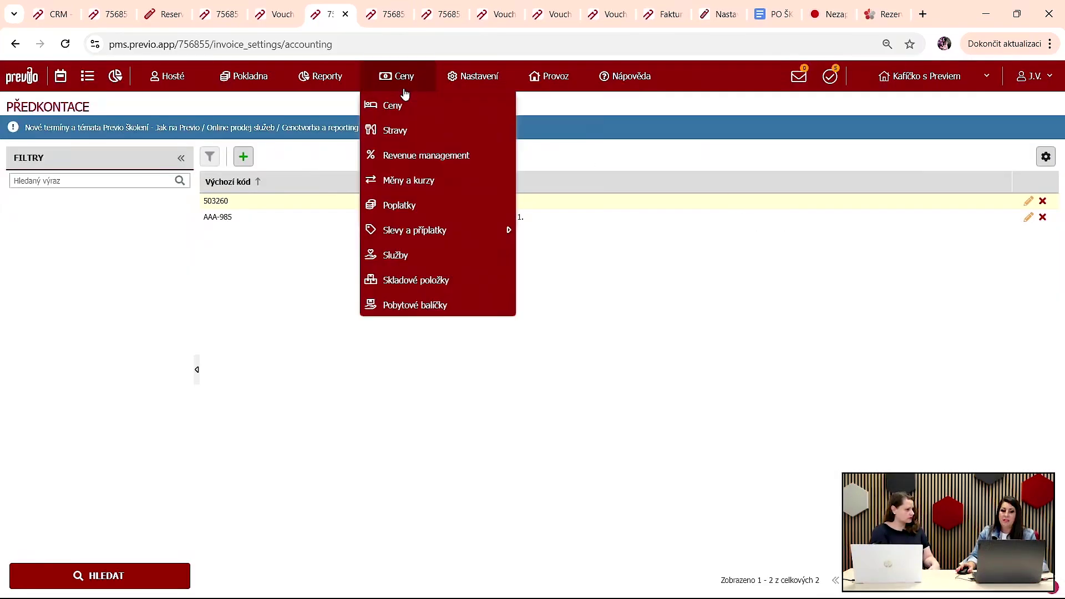
left_click(402, 259)
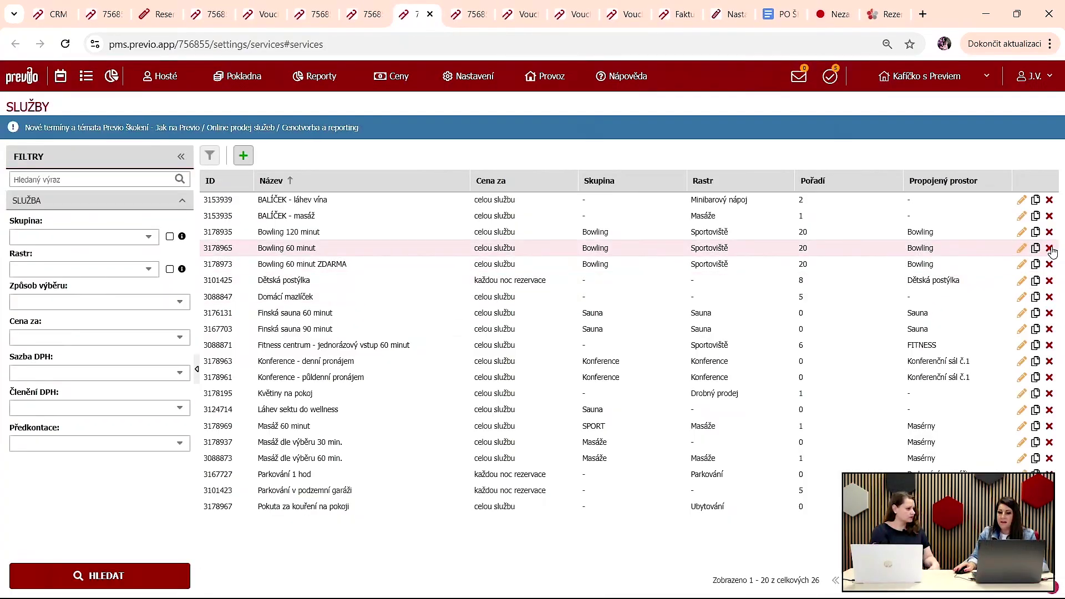
left_click(1023, 249)
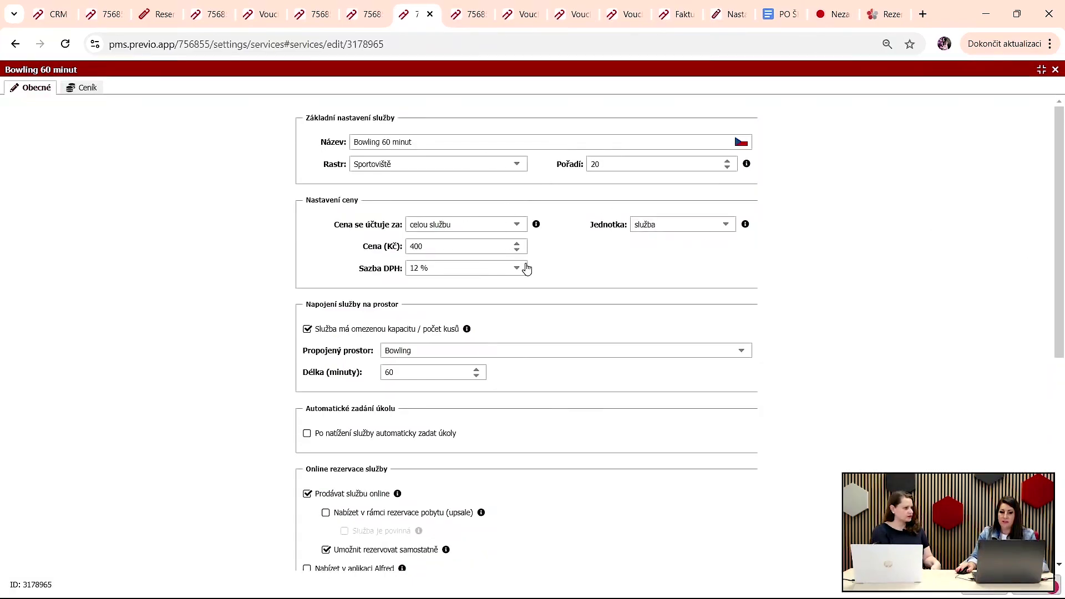
scroll(537, 252, "down", 7)
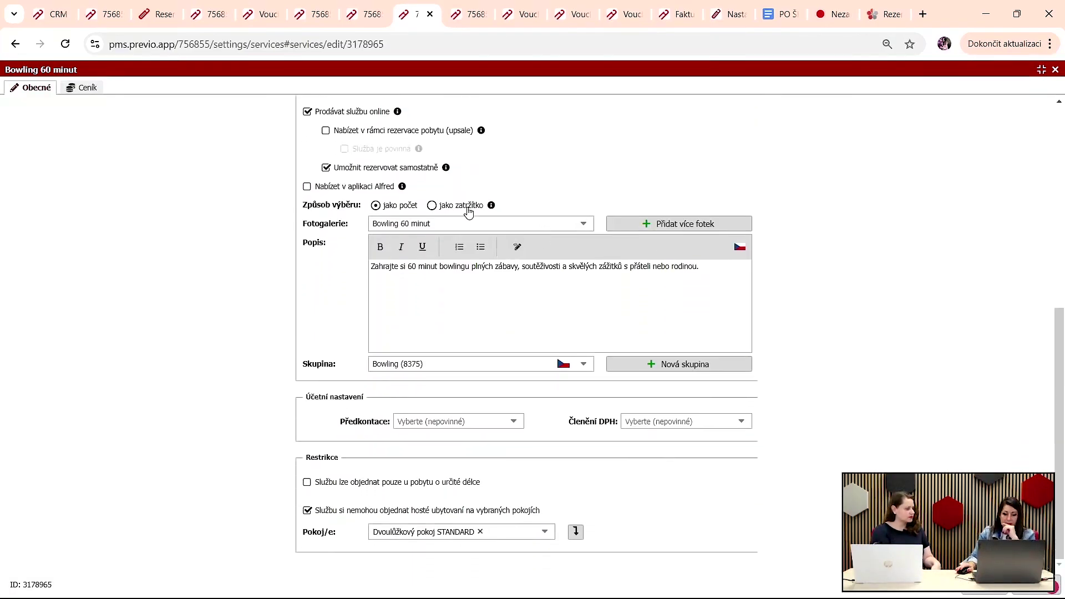
left_click(512, 423)
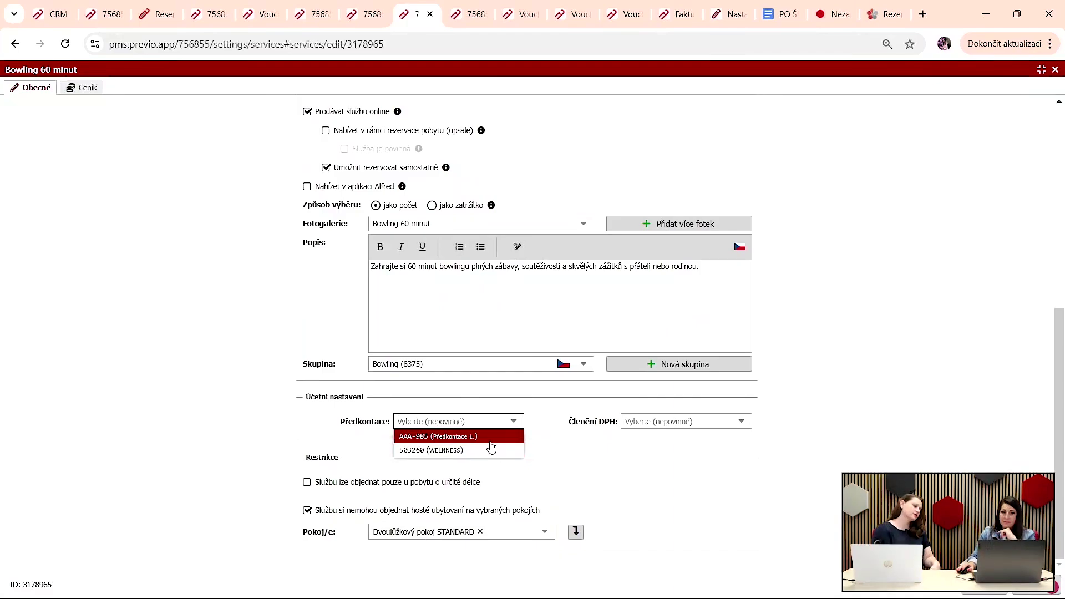
Step: Return to the browser tab with the documents list and open the room price list (Ceny) there
left_click(372, 20)
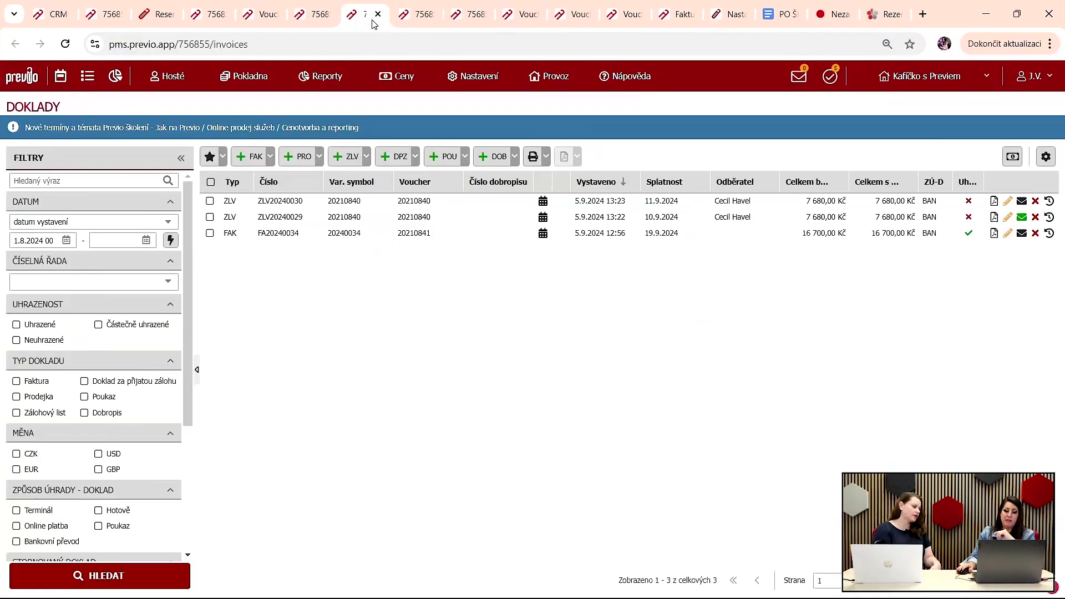
mouse_move(263, 67)
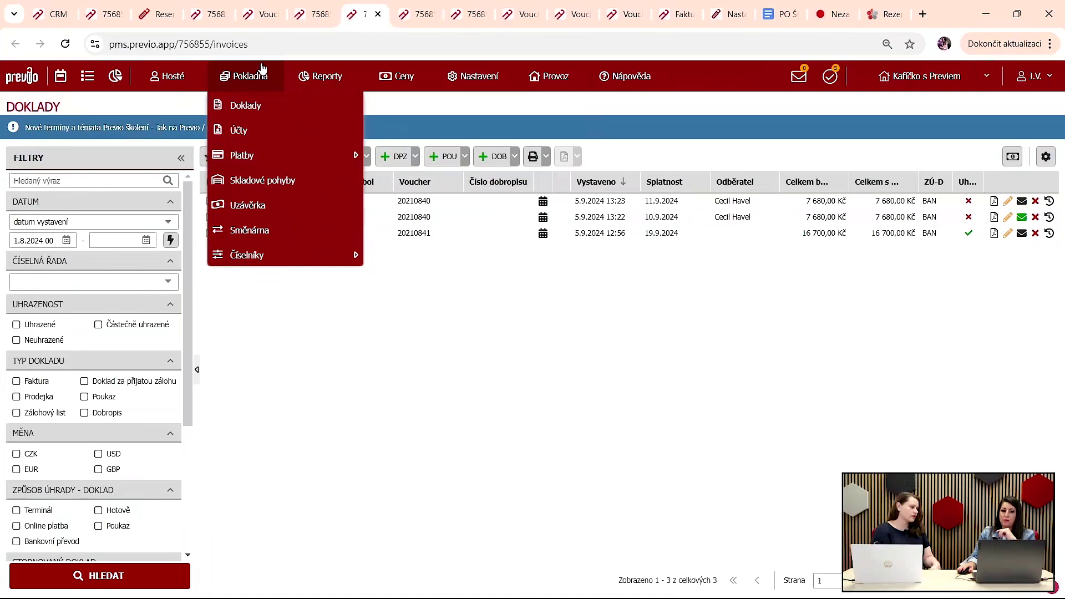
mouse_move(274, 252)
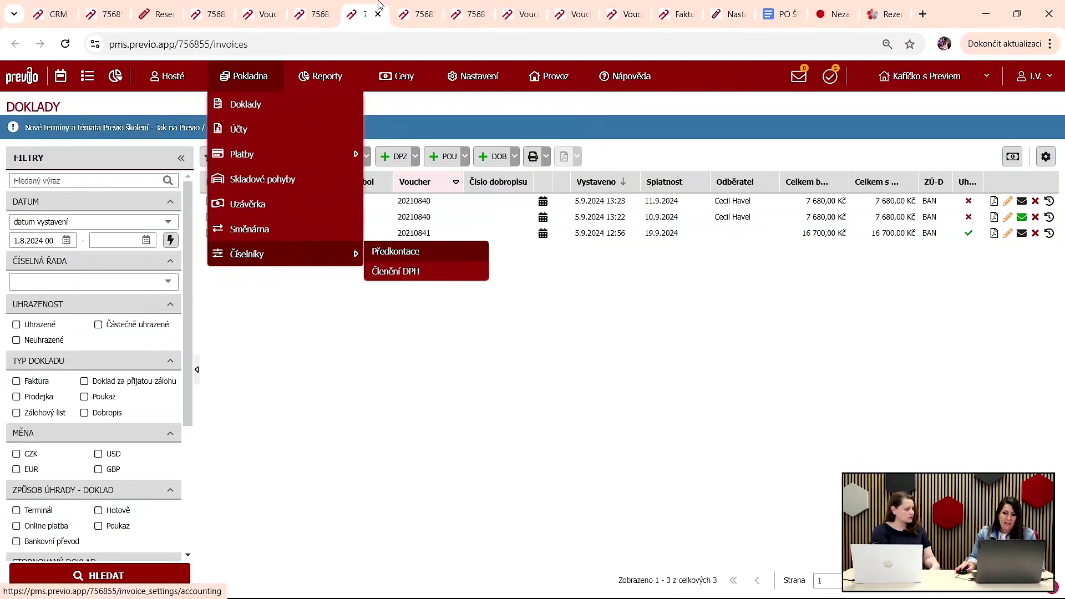
mouse_move(405, 75)
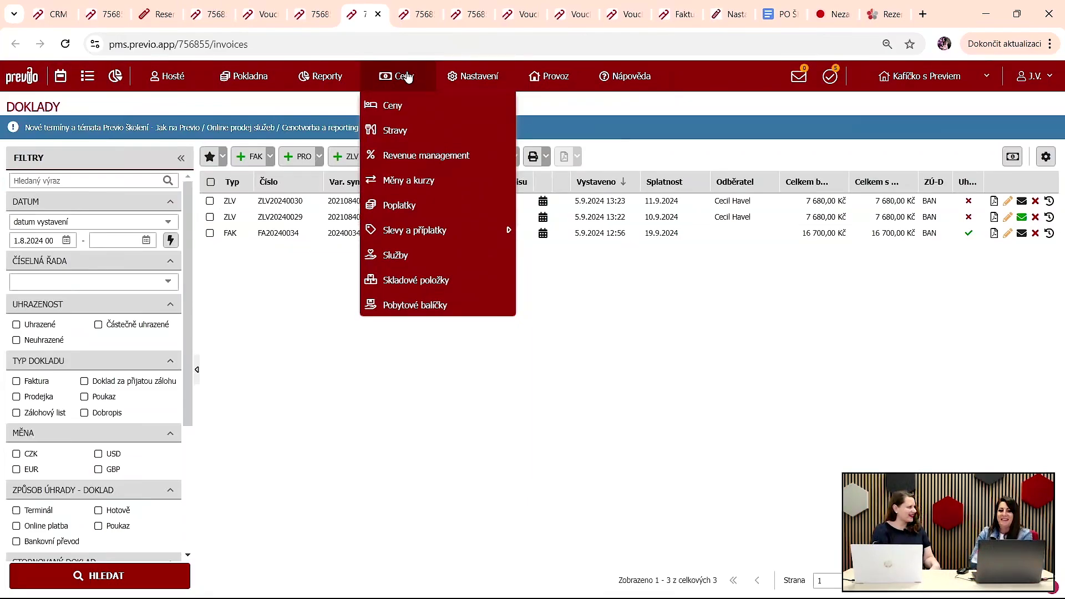
left_click(405, 108)
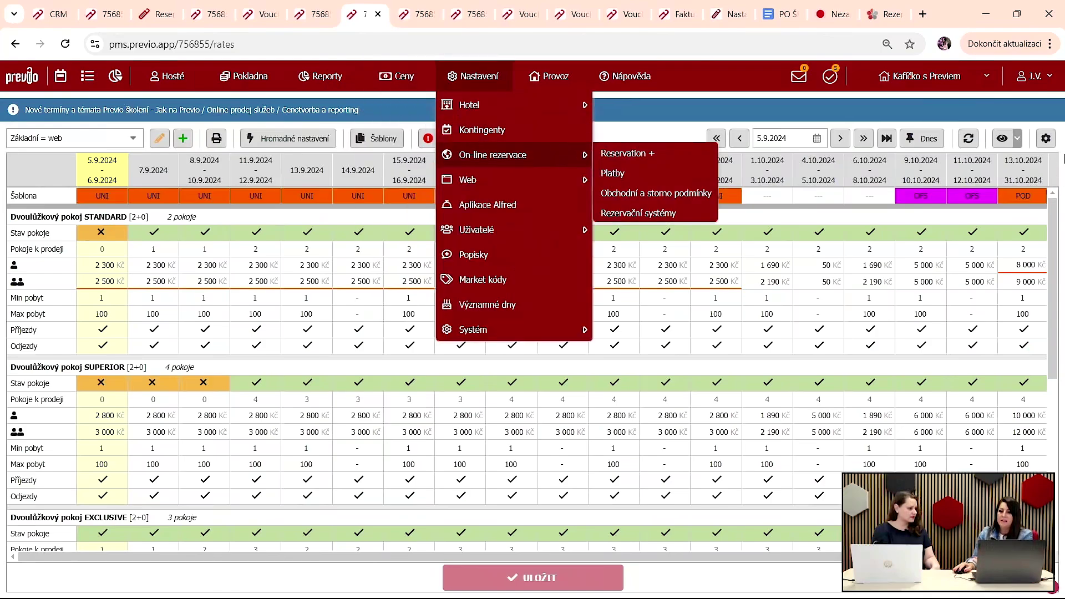
Step: Examine the price list's general and restriction settings against the rate table and close them without changes
left_click(1052, 142)
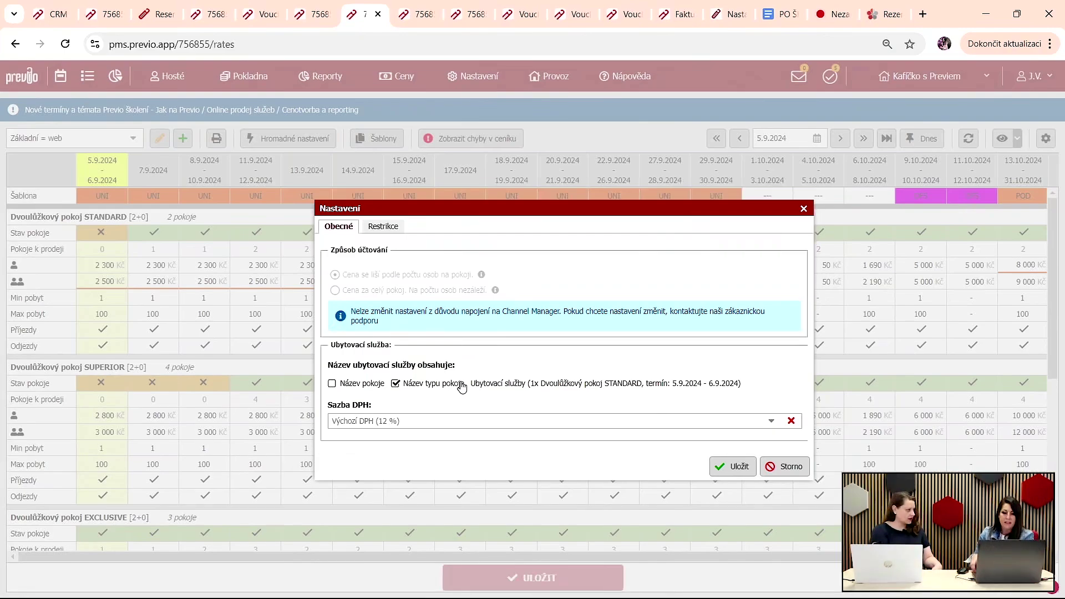
left_click(375, 234)
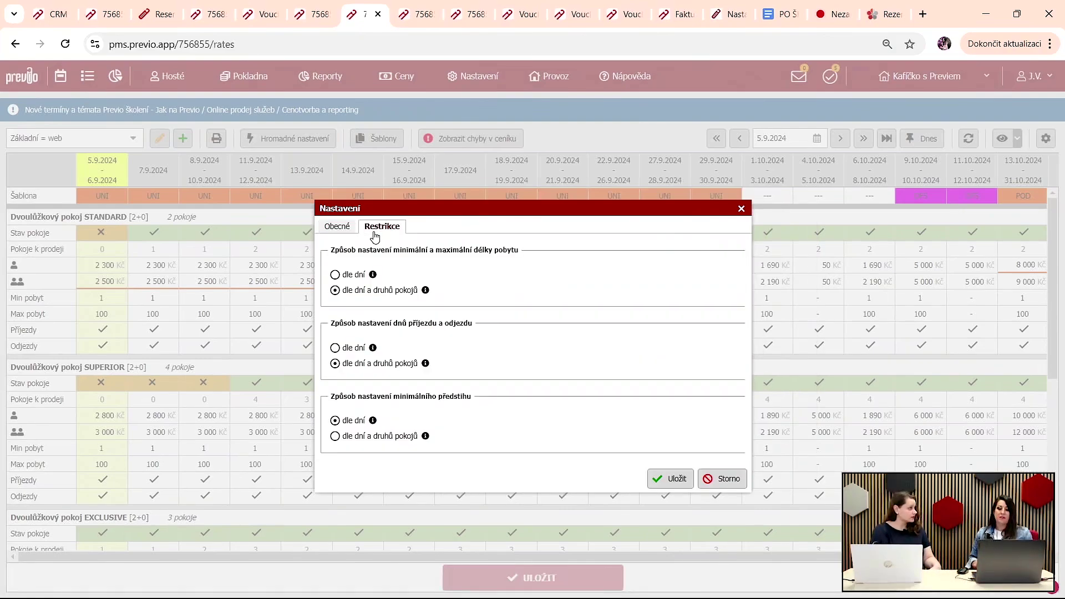
left_click(741, 208)
scroll(191, 318, "down", 5)
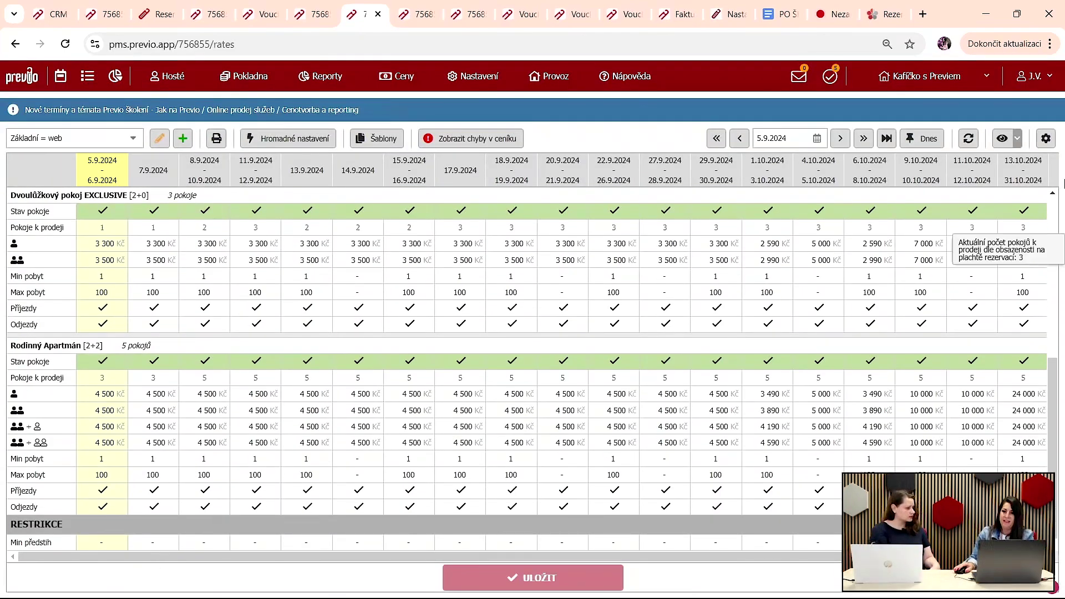
left_click(1047, 140)
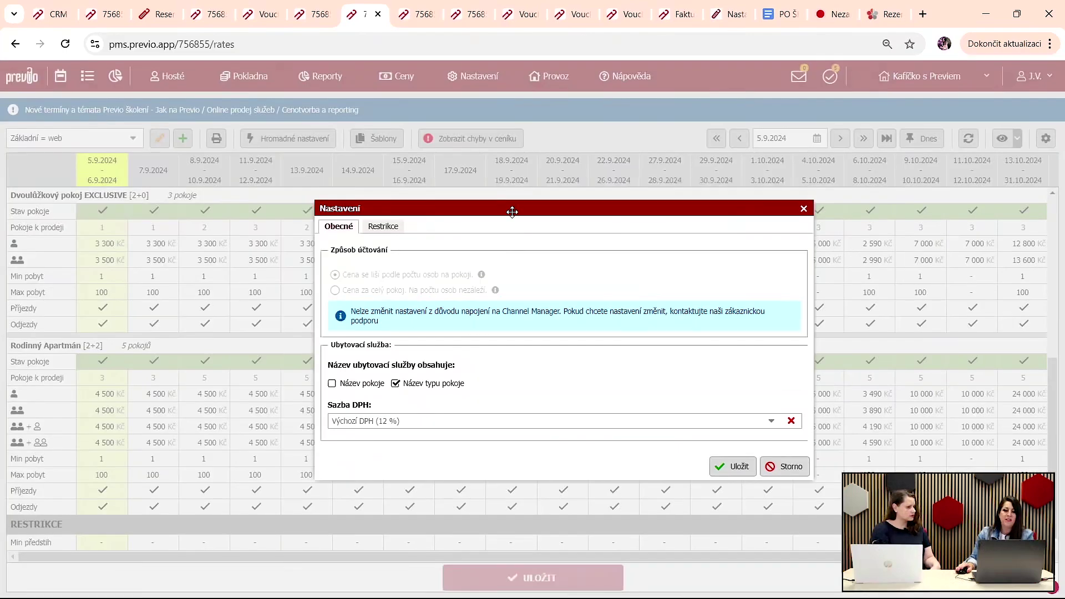
left_click(384, 227)
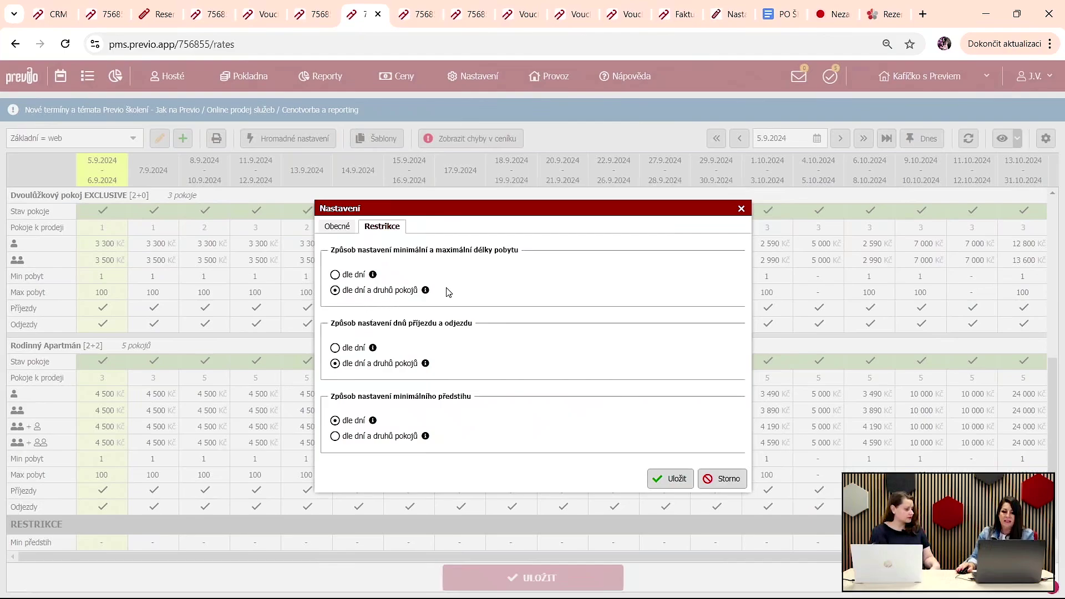
left_click(742, 209)
scroll(377, 317, "up", 5)
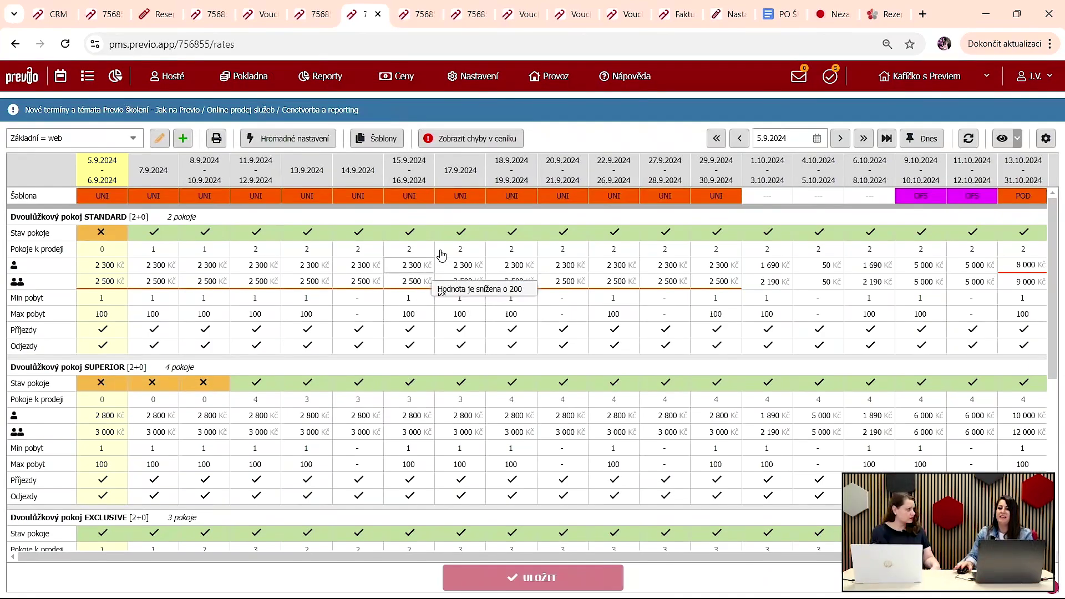
Step: Ungroup the dates in the price list and display the % obsazenost and FDR (plná kapacita, 1 noc) statistics
left_click(1017, 138)
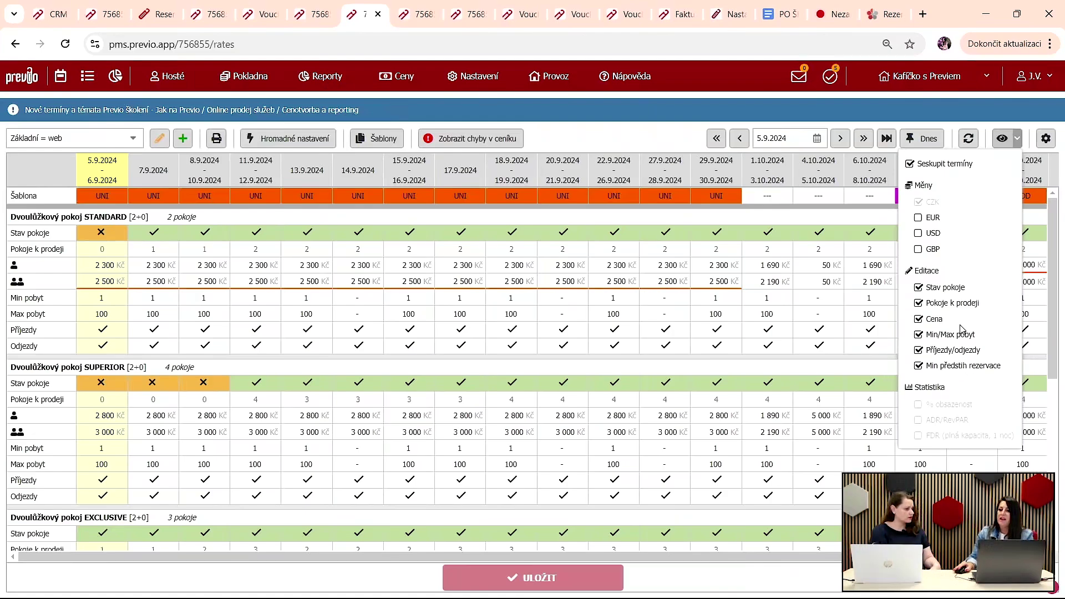
left_click(915, 165)
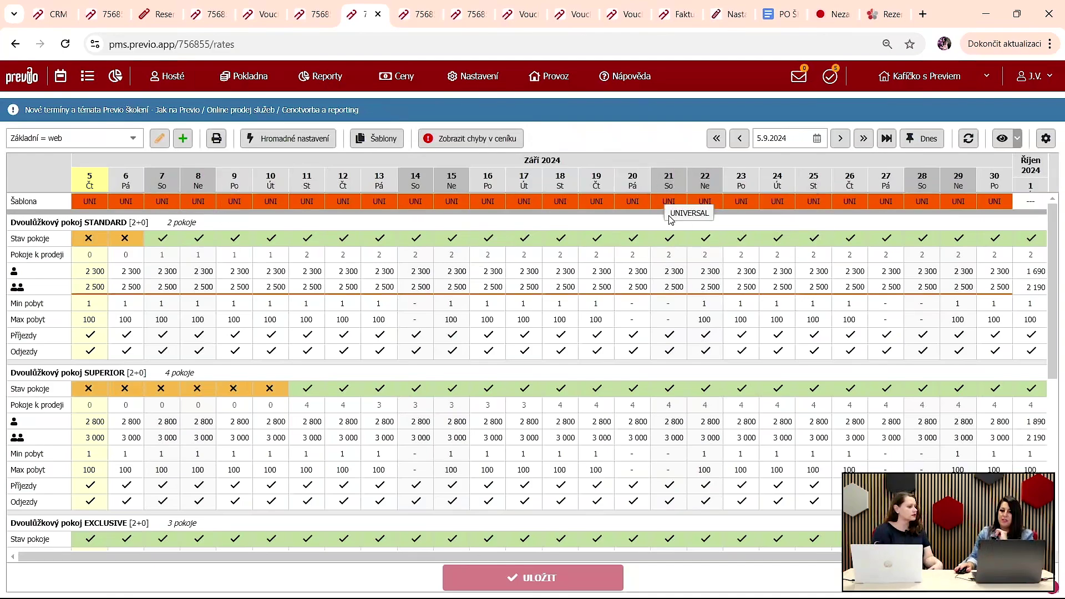
left_click(1017, 138)
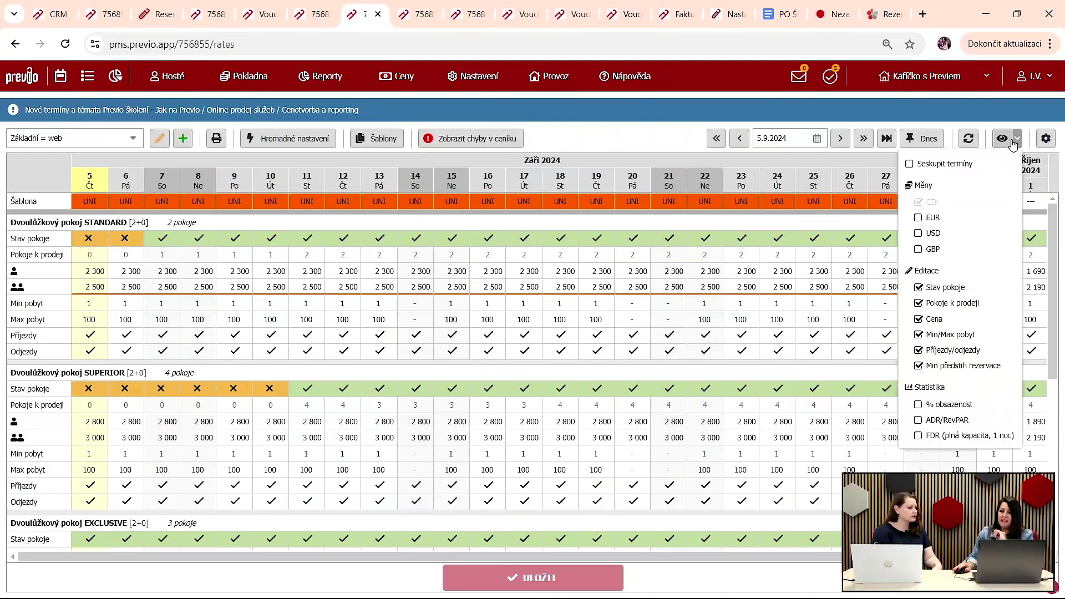
left_click(947, 408)
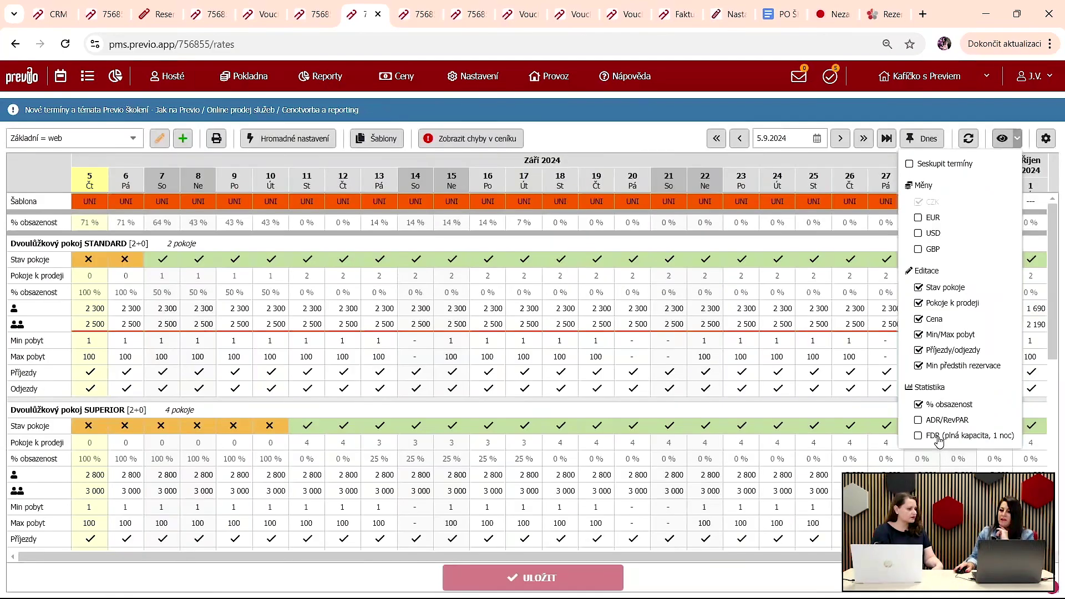
left_click(940, 439)
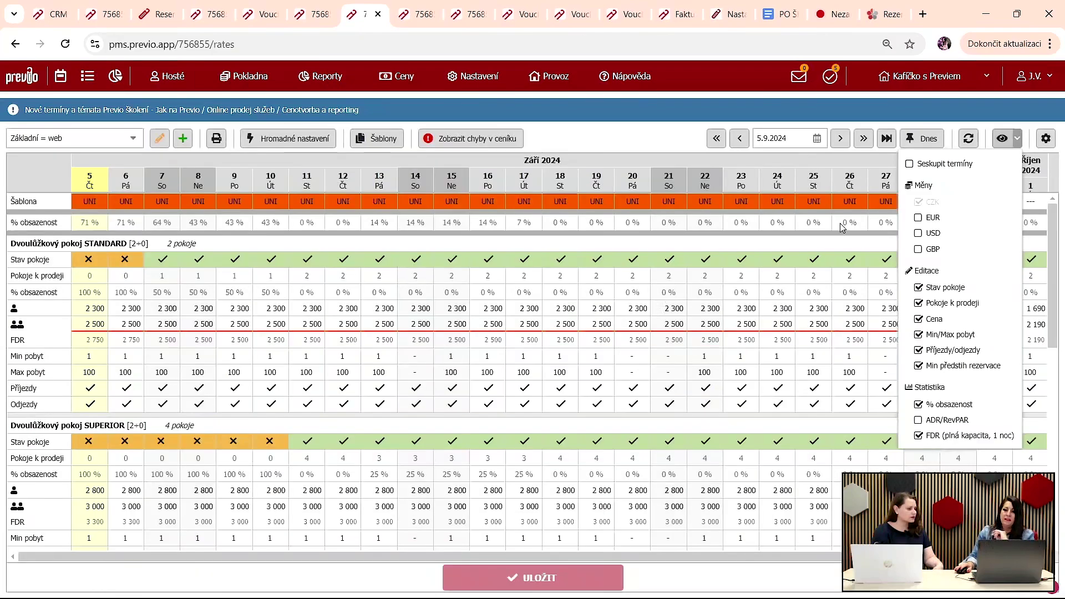
left_click(665, 152)
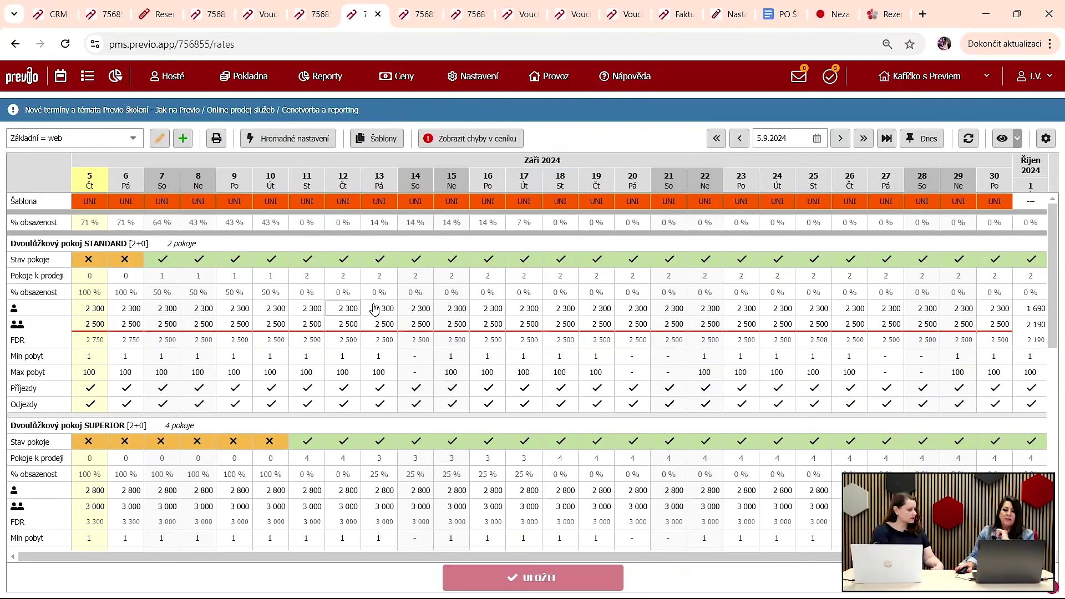
scroll(502, 289, "down", 3)
scroll(493, 255, "up", 3)
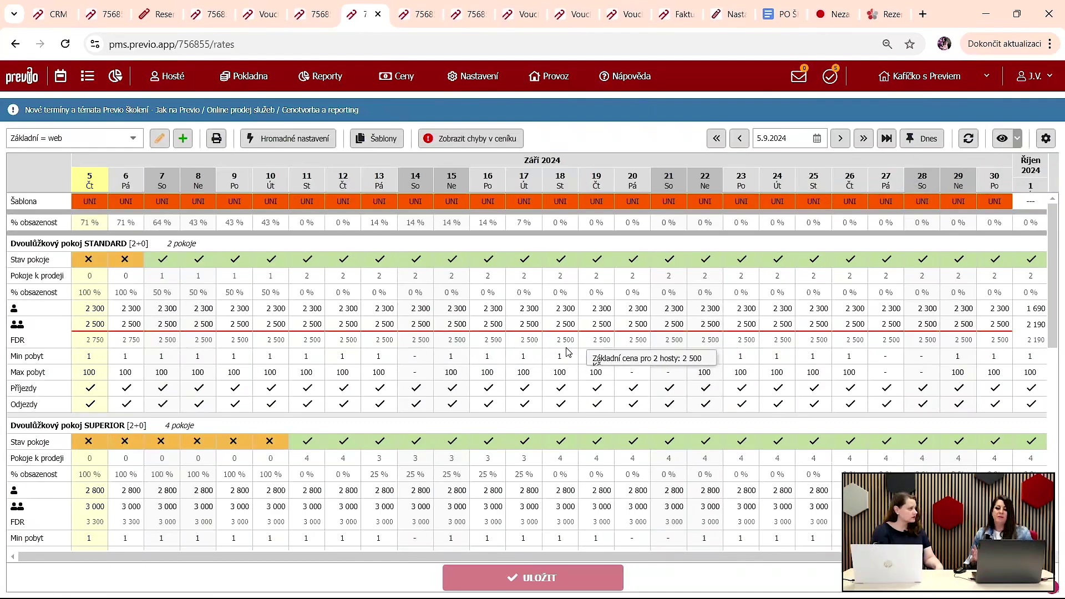
Step: Switch date grouping on and off again, and re-enable the % obsazenost and FDR statistics in the price list
left_click(395, 77)
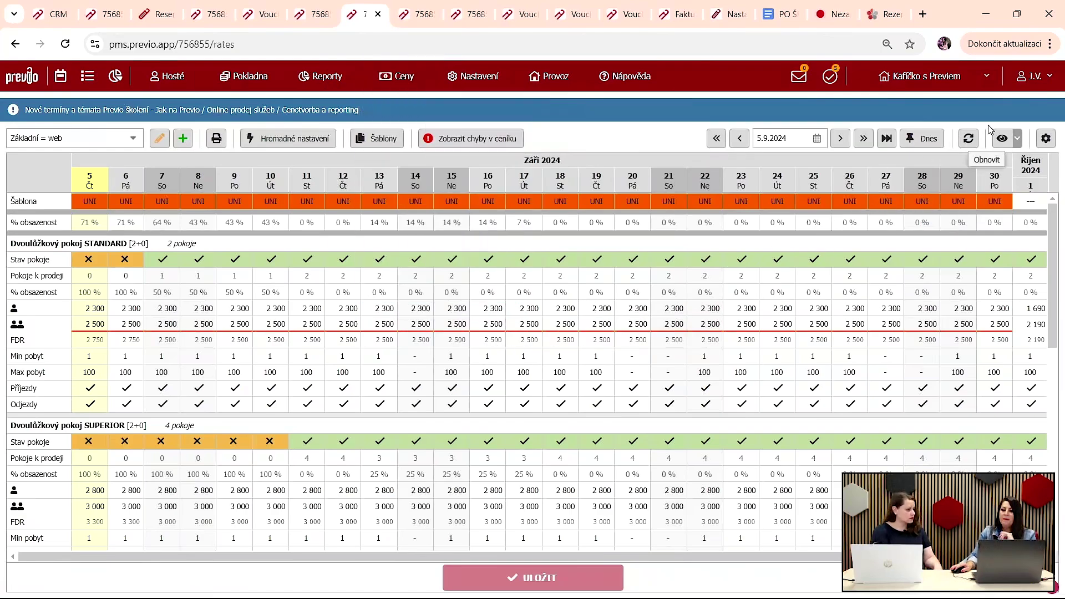
left_click(1017, 139)
left_click(952, 166)
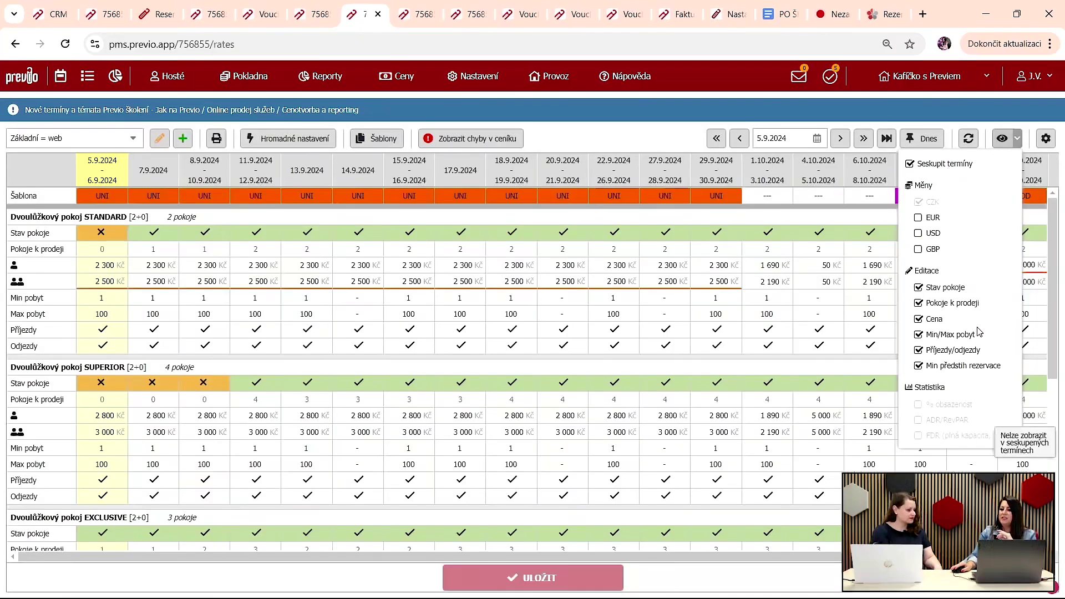
left_click(933, 165)
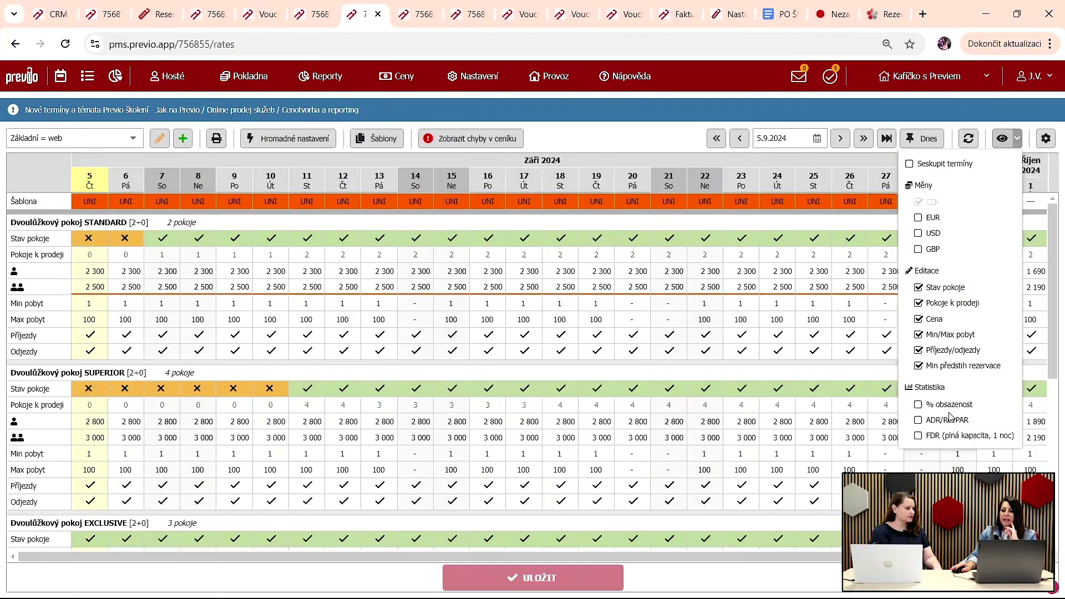
left_click(963, 406)
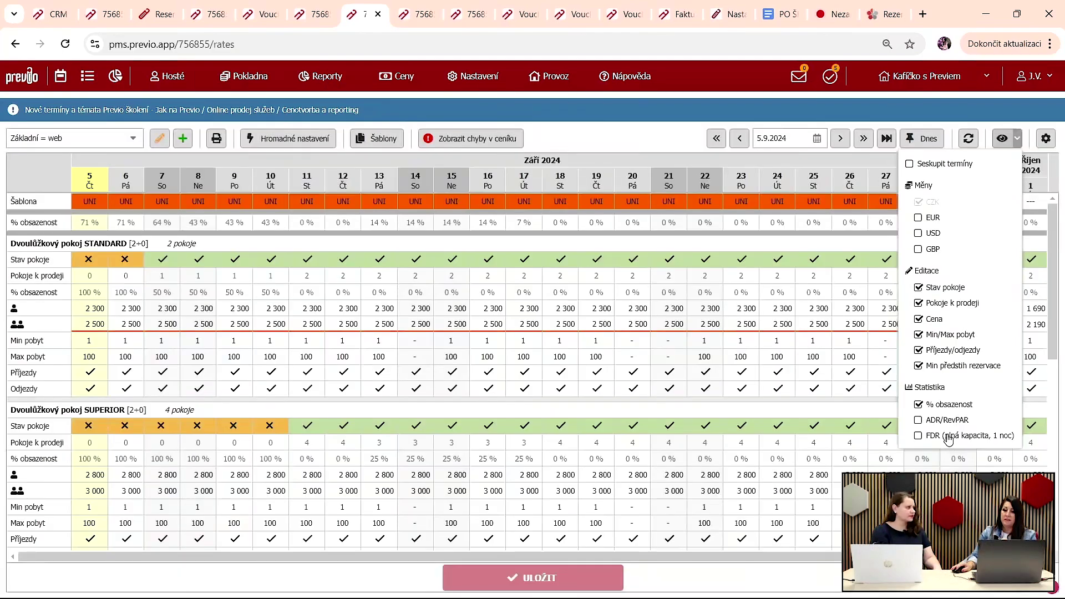
left_click(950, 437)
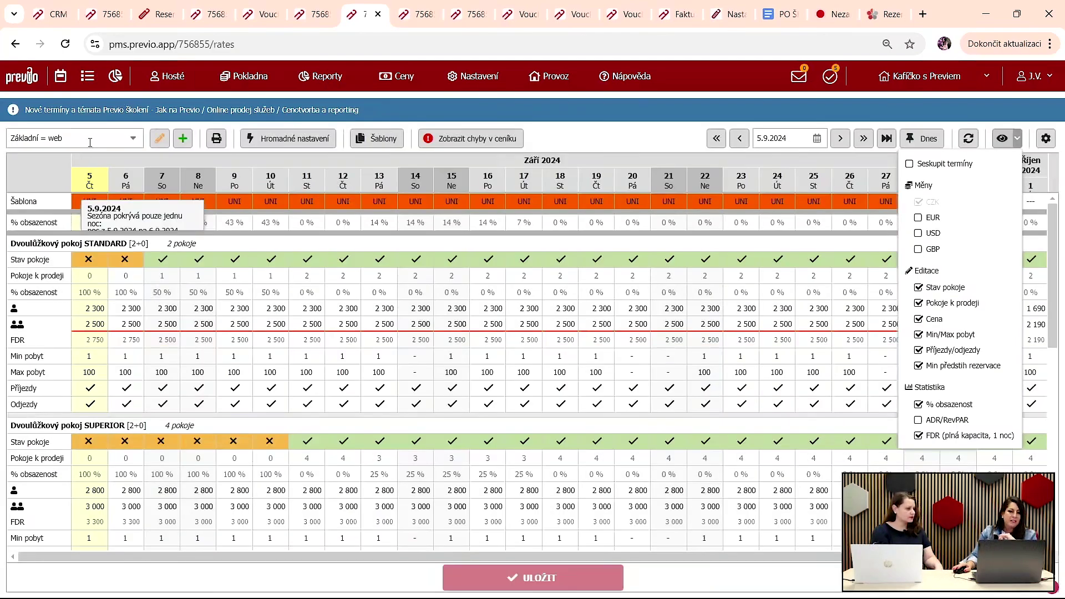
Step: Start a new price plan named EXPEDIA +15% with Základní = web as its parent price plan
left_click(134, 141)
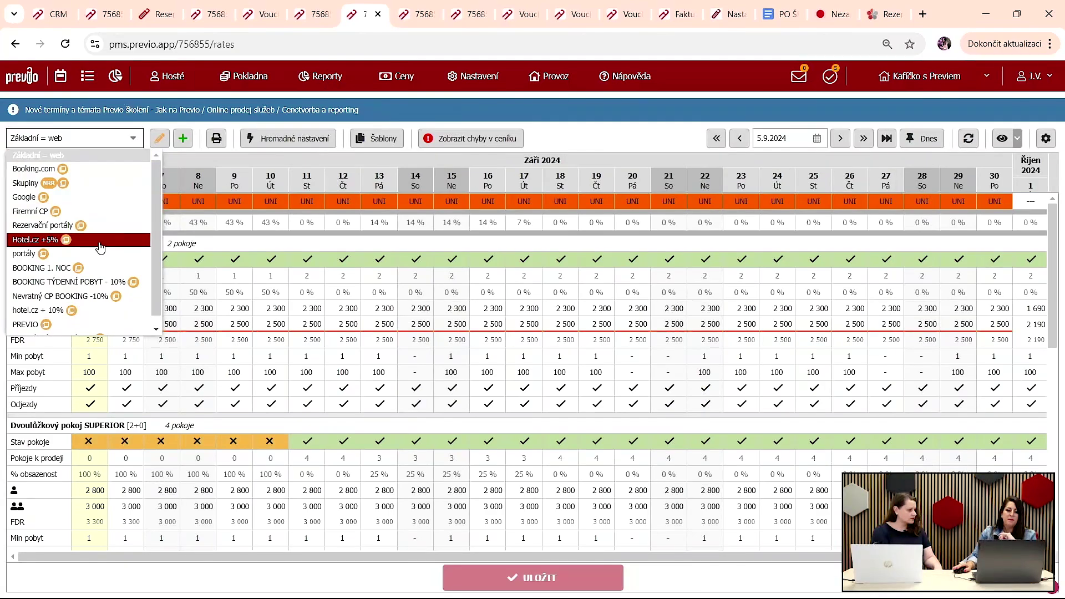
left_click(183, 138)
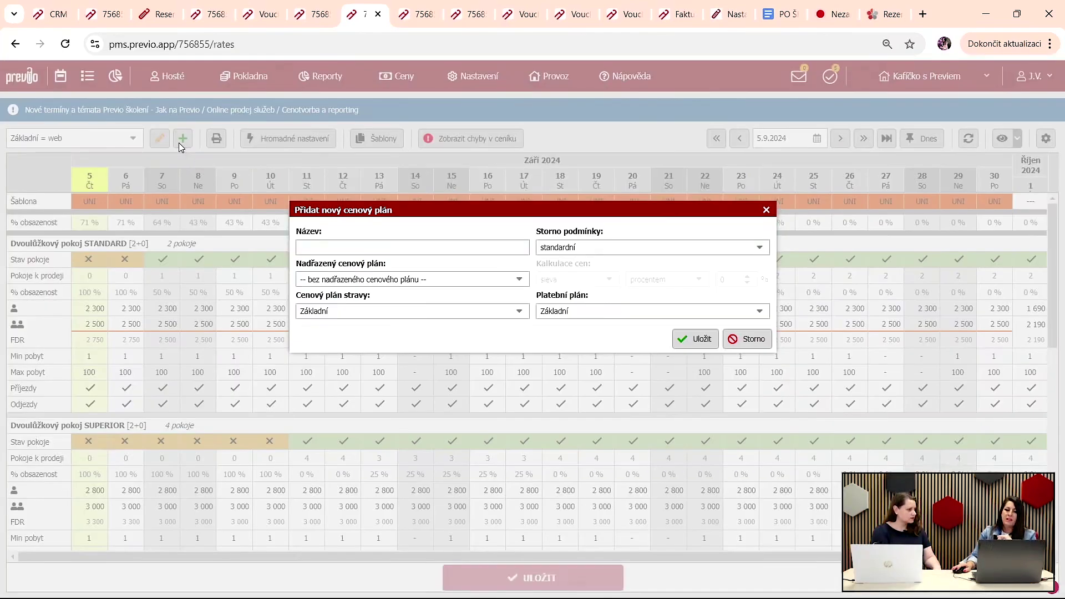
left_click(375, 251)
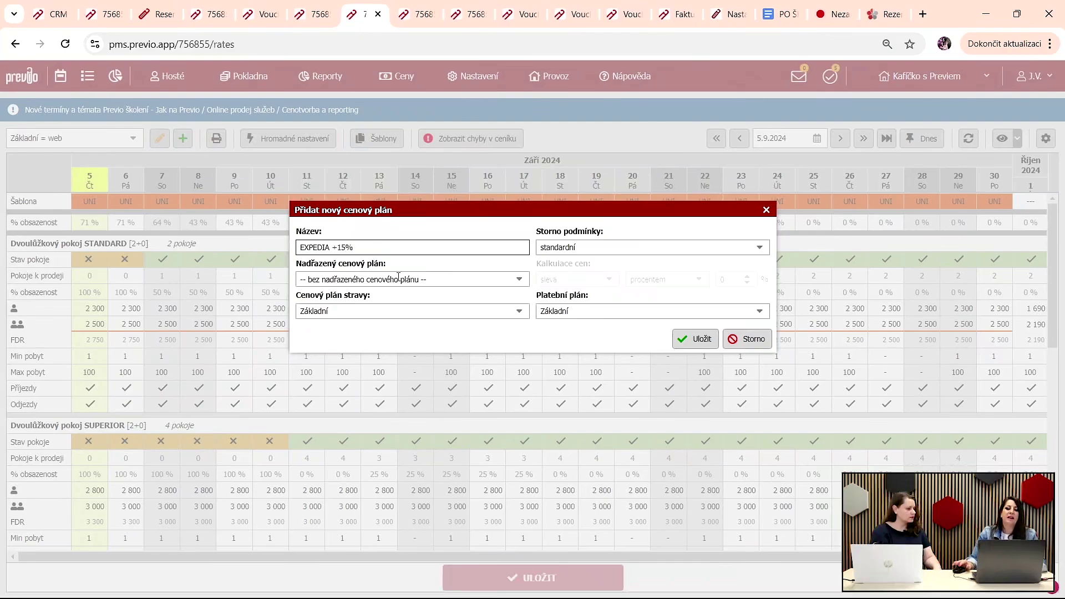
left_click(526, 284)
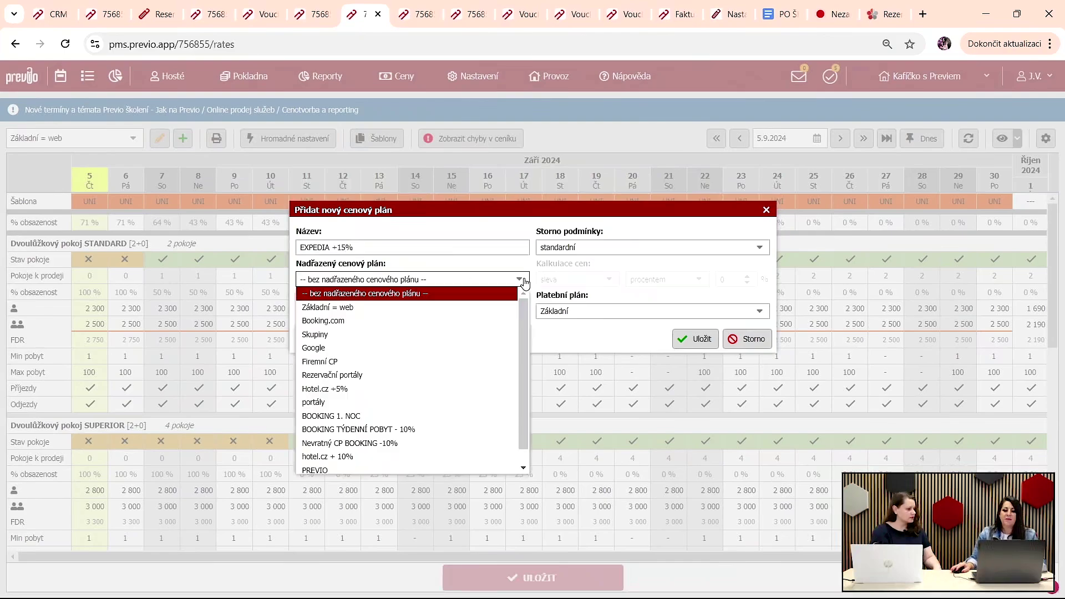
left_click(504, 312)
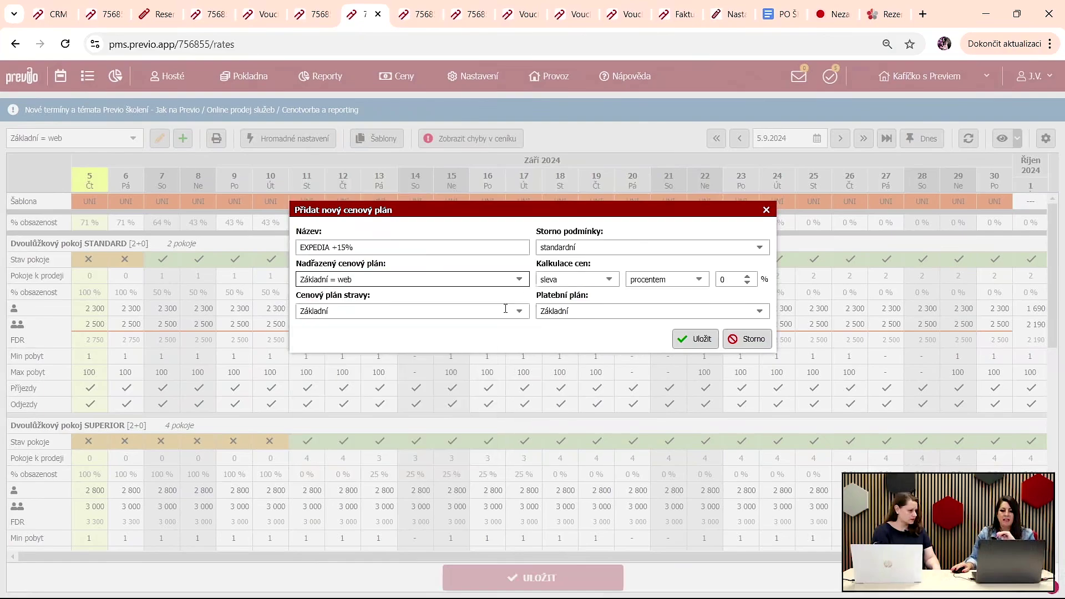
Step: Set the new plan's price calculation to a surcharge (příplatek) of 15 percent and save the plan
left_click(609, 279)
left_click(607, 304)
left_click(738, 283)
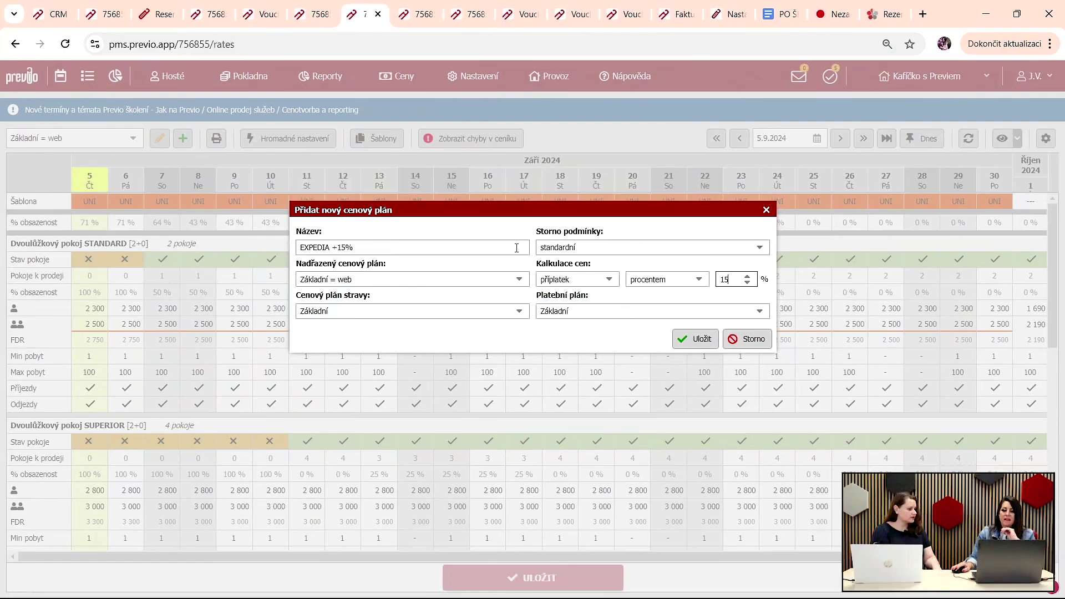
left_click(693, 338)
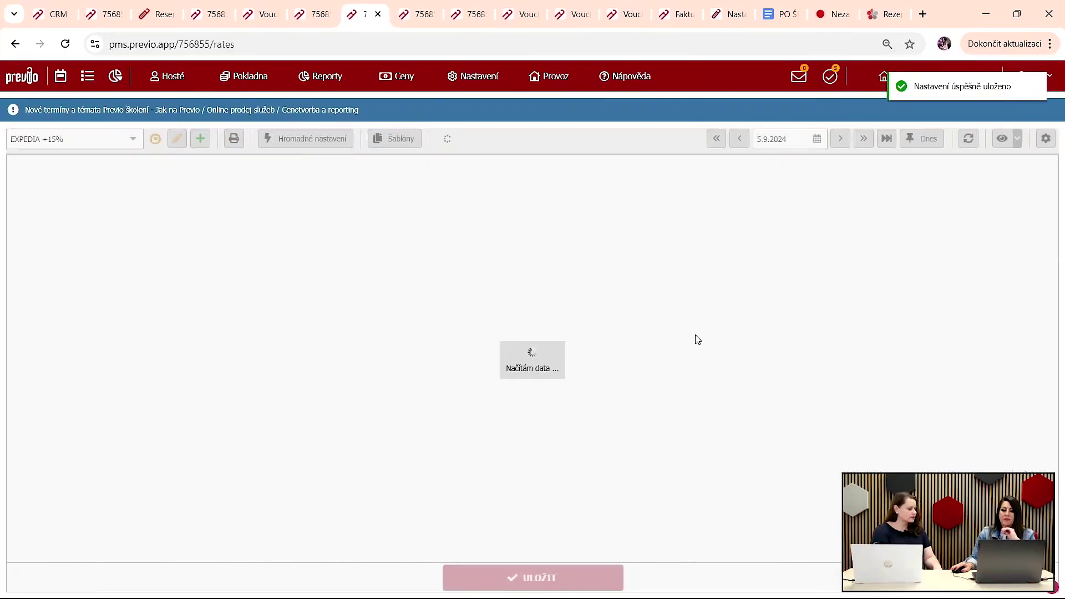
Step: Examine the EXPEDIA +15% plan's settings and its reservation system and company assignments, close them unchanged, and look through the price plan list
left_click(132, 149)
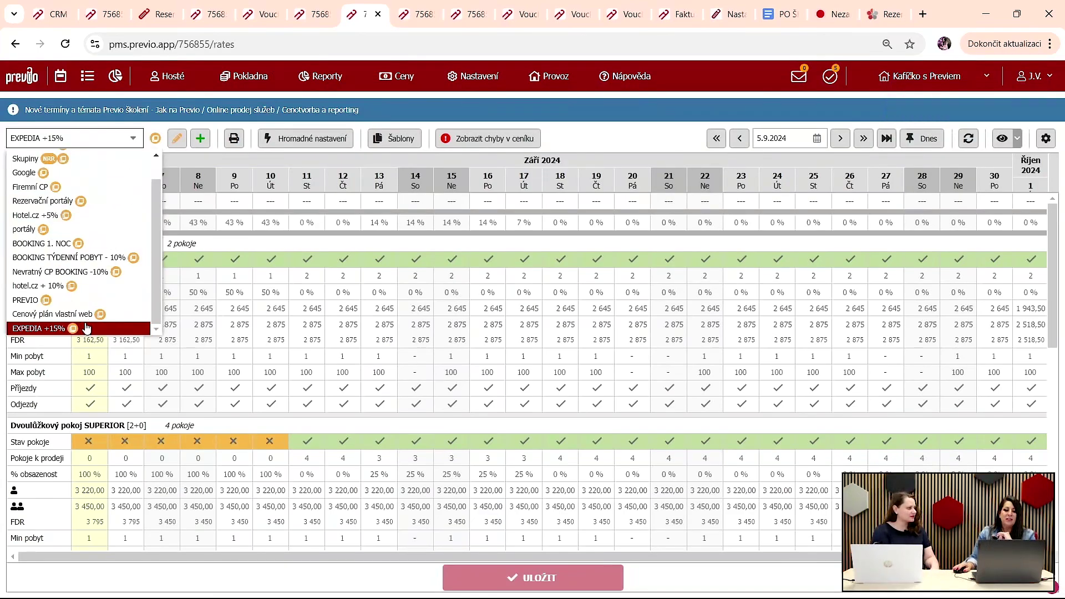
left_click(176, 139)
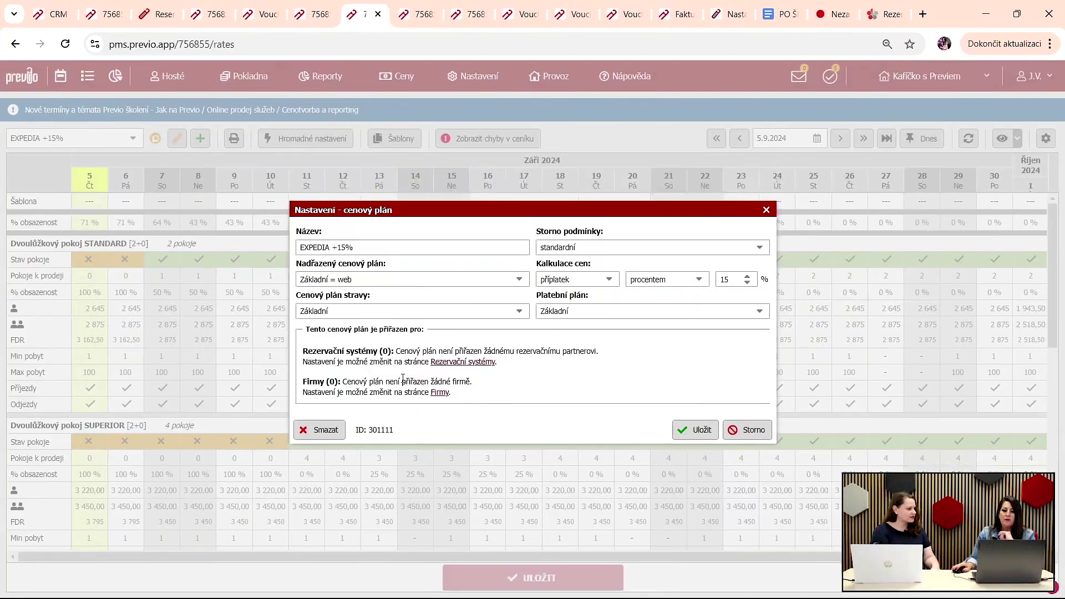
left_click_drag(623, 354, 395, 350)
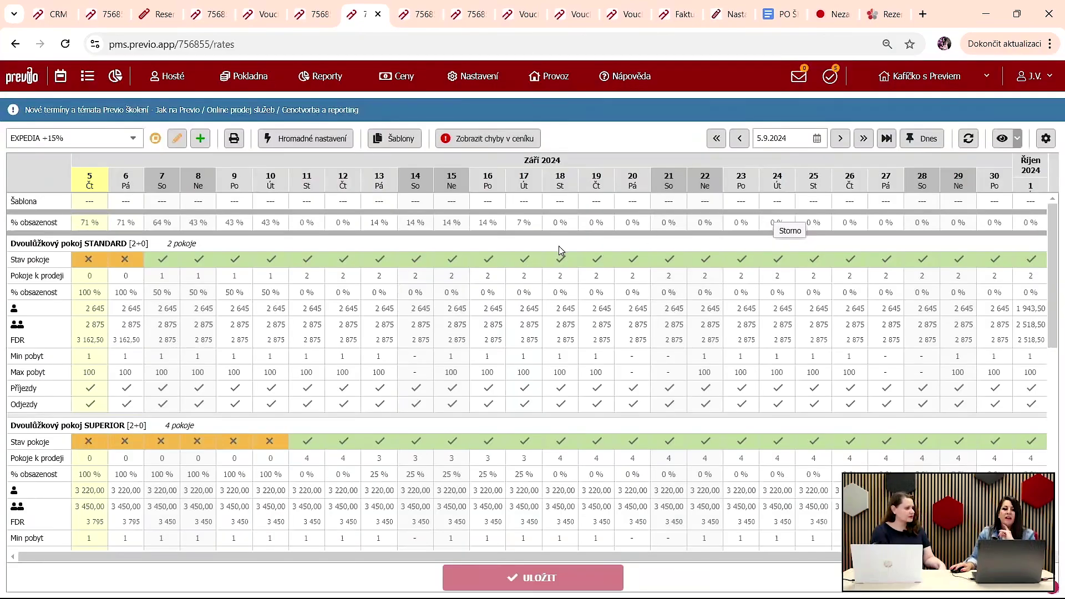
left_click(766, 209)
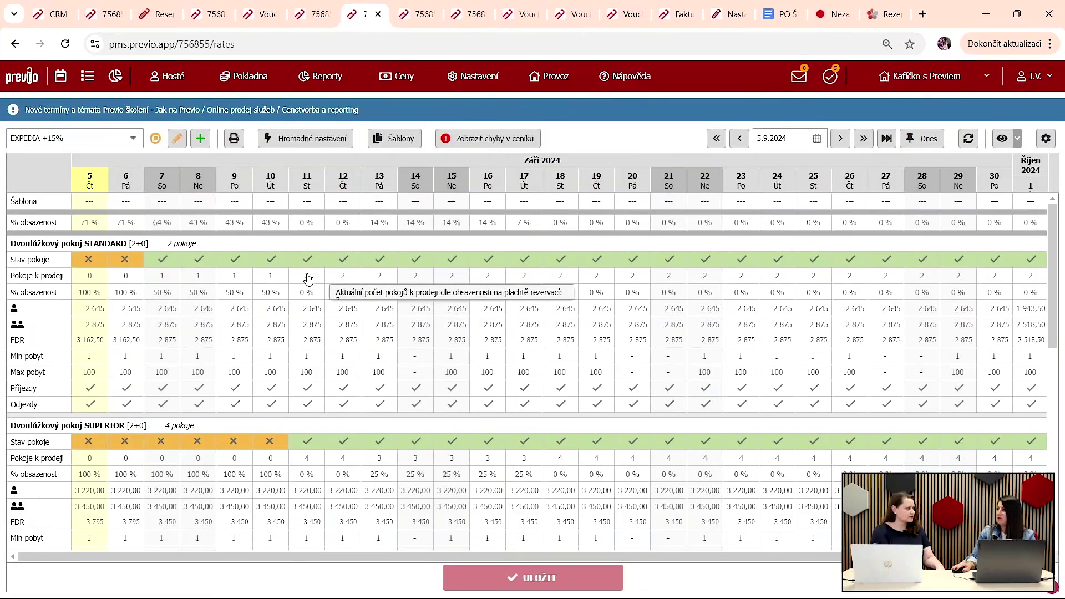
left_click(132, 140)
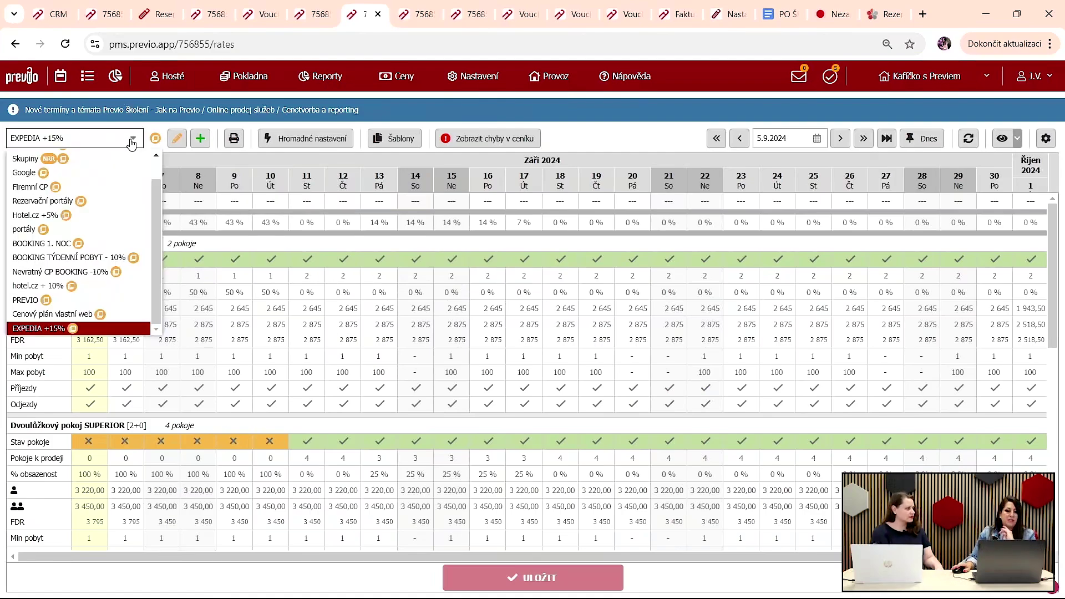
scroll(96, 249, "up", 2)
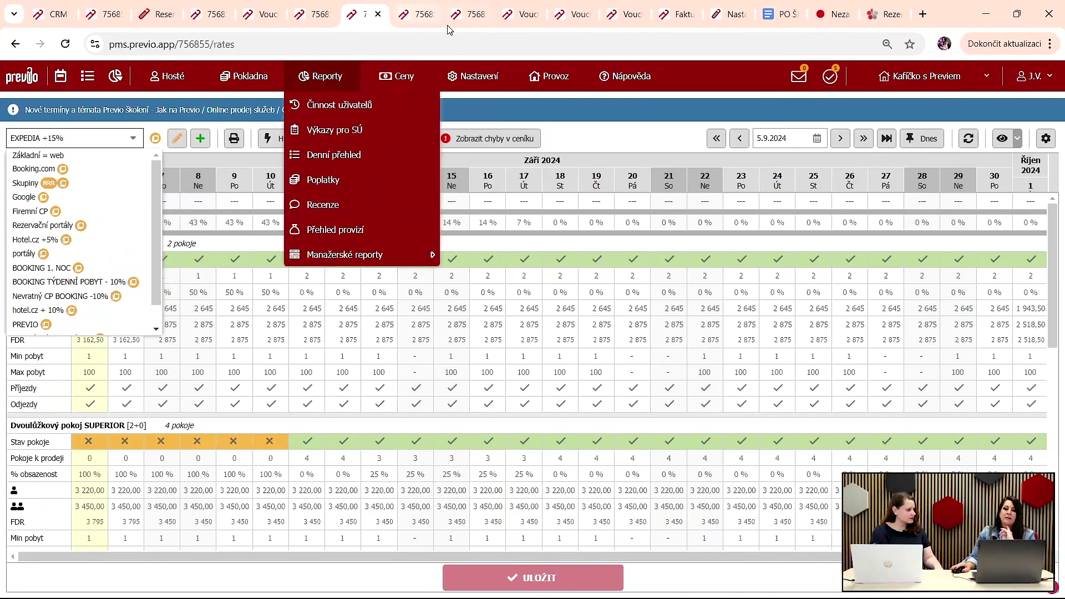
Step: Open the online reservation settings for Rezervační systémy and look at the standard price plan choice for RESERVATION+
mouse_move(455, 76)
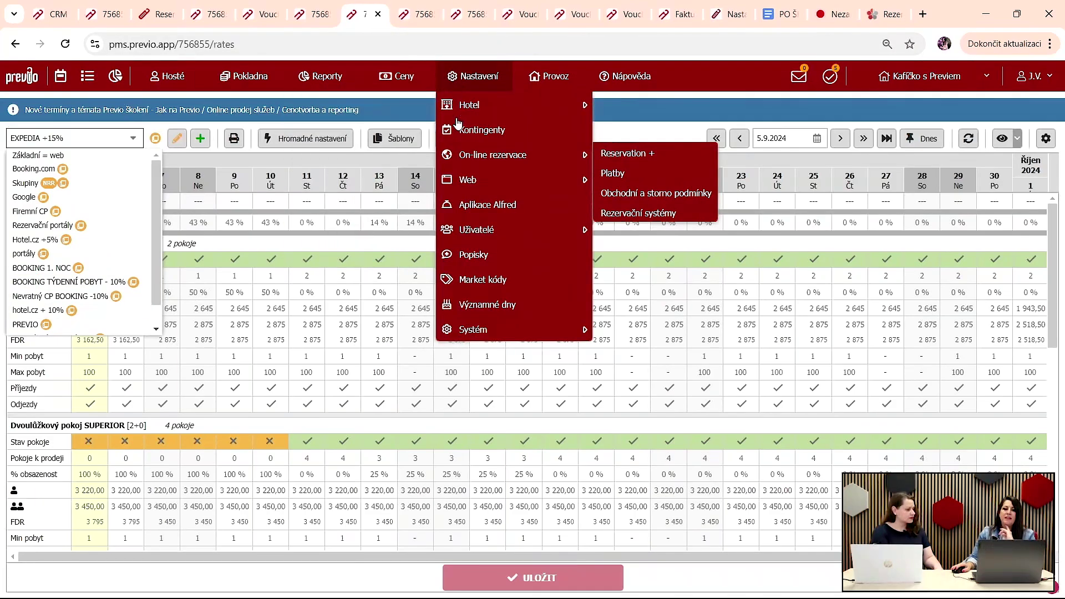
left_click(463, 153)
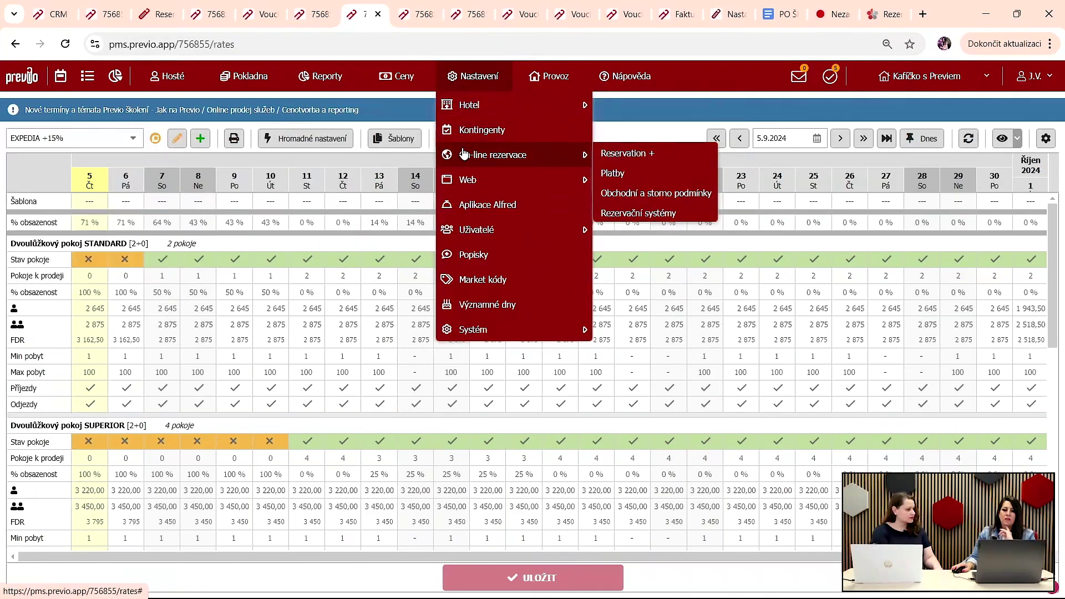
left_click(641, 216)
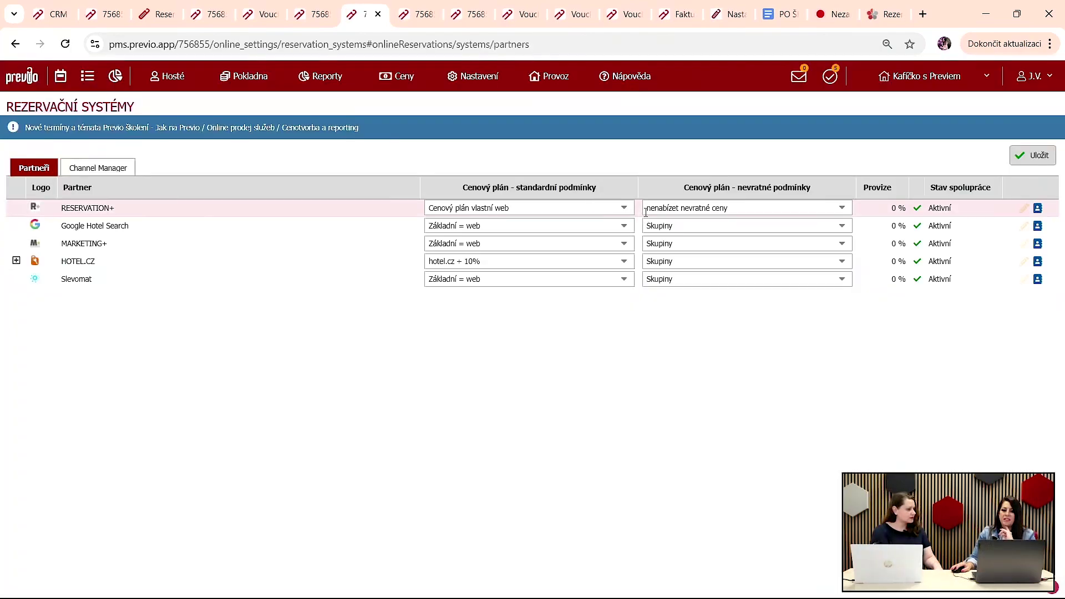
left_click(624, 211)
left_click(331, 326)
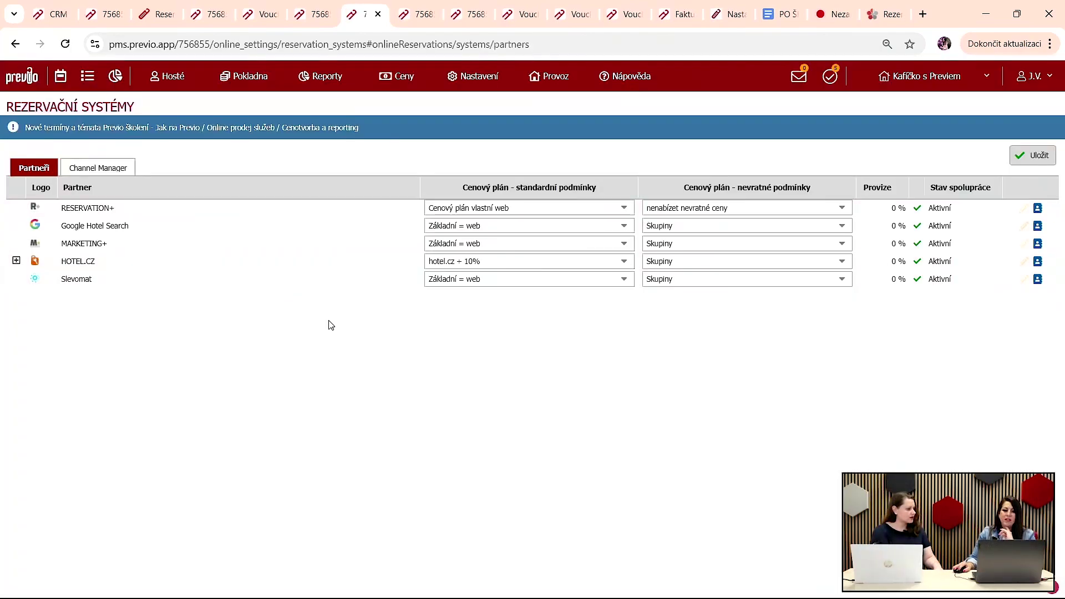
Step: For HOTEL.CZ, keep hotel.cz + 10% as standard plan, set the non-refundable plan to nenabízet nevratné ceny, save, and return to the room price list
left_click(625, 263)
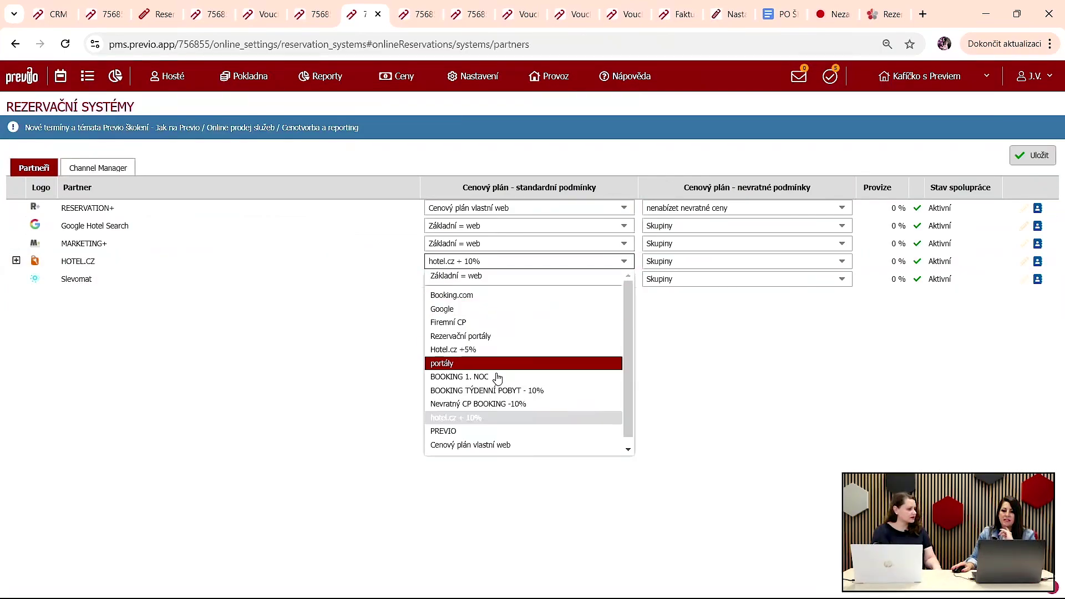
left_click(465, 421)
left_click(840, 263)
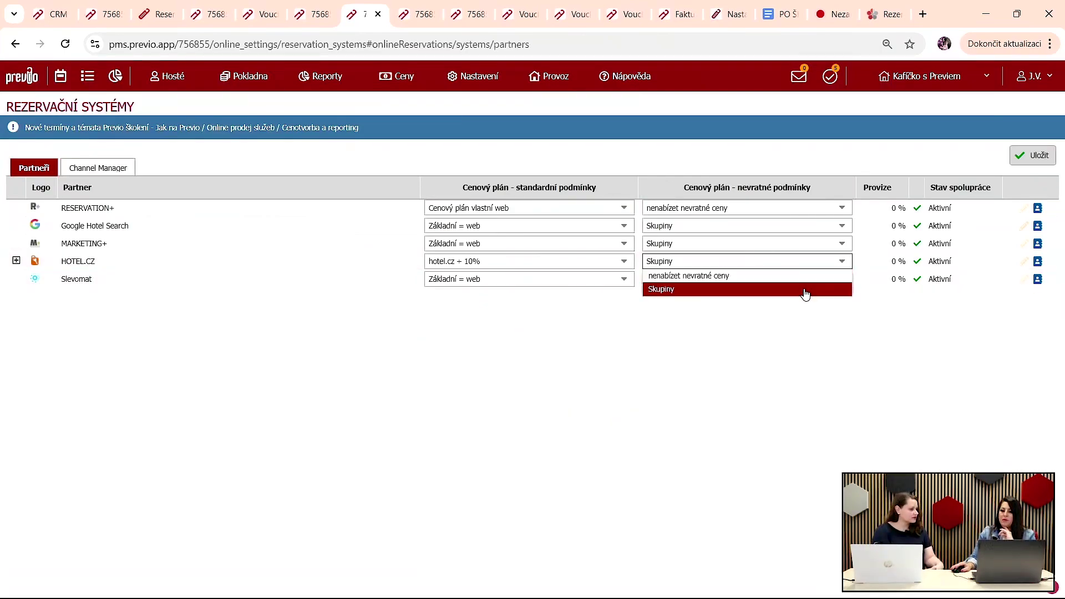
left_click(797, 277)
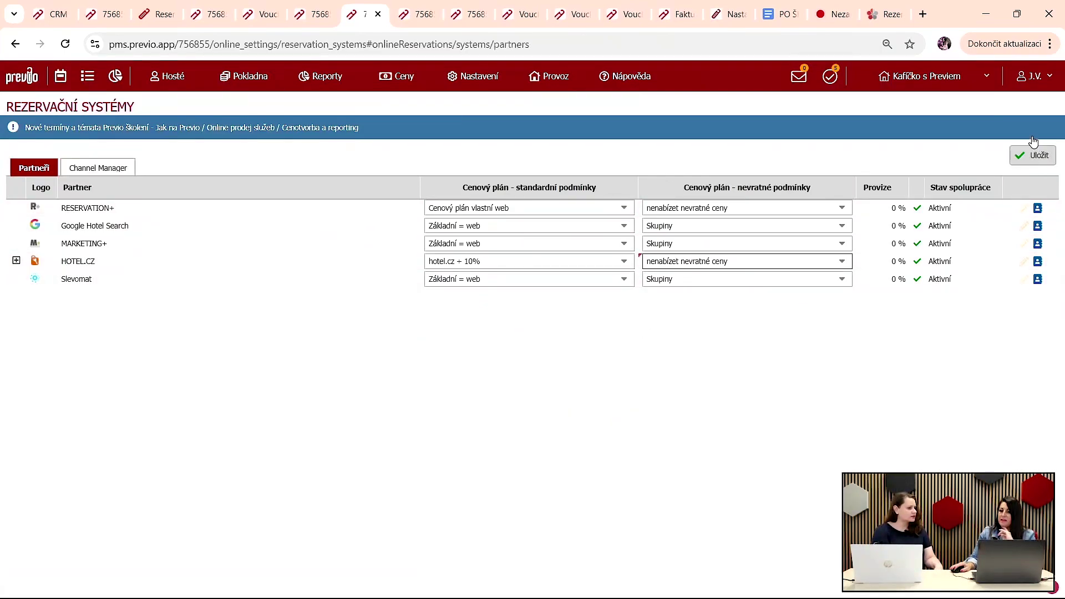
left_click(1023, 156)
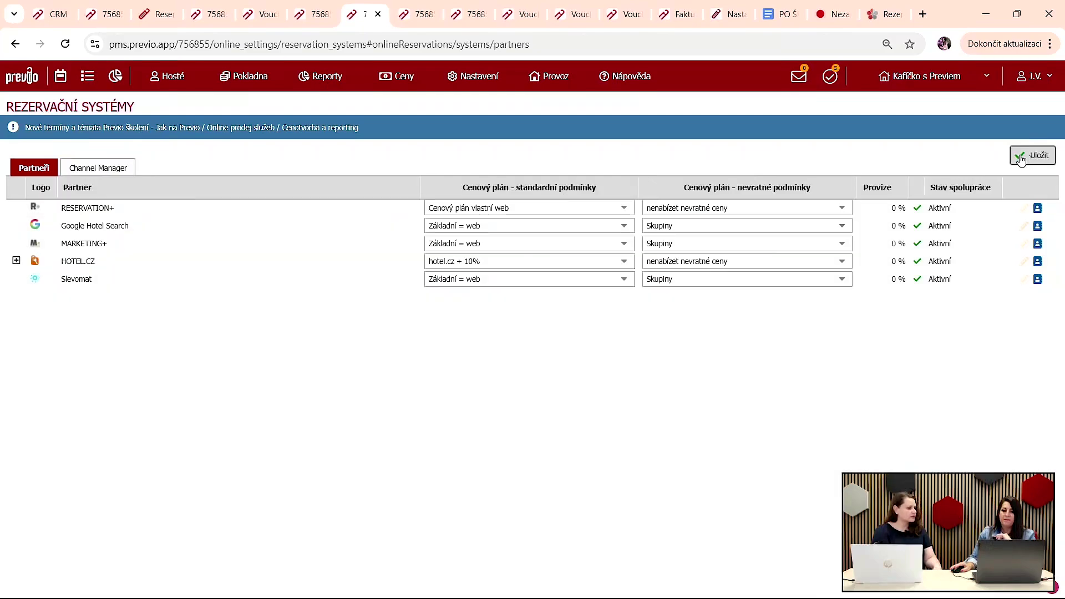
mouse_move(423, 90)
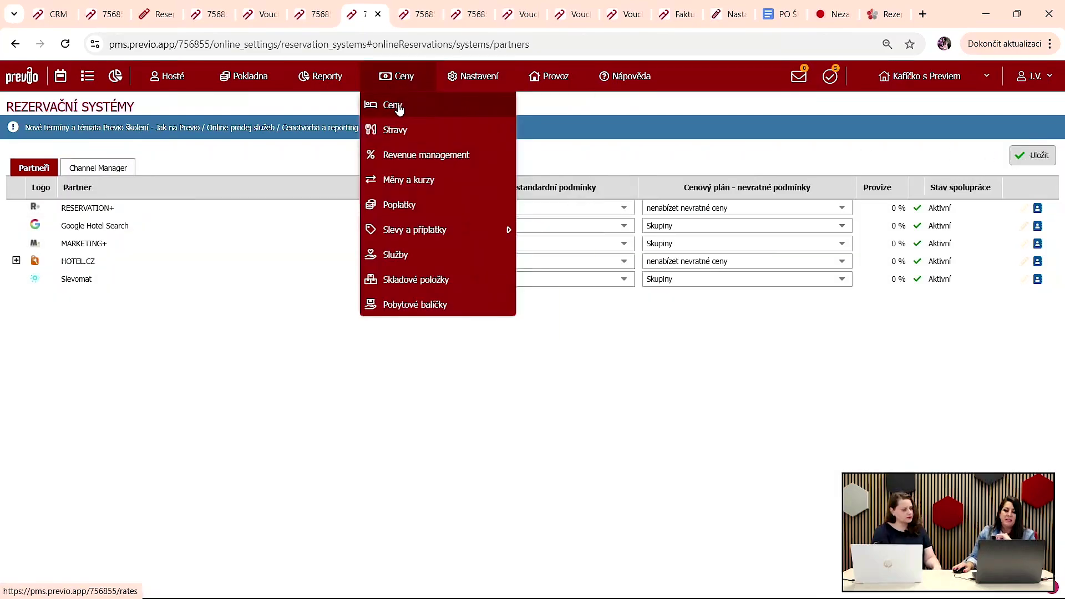
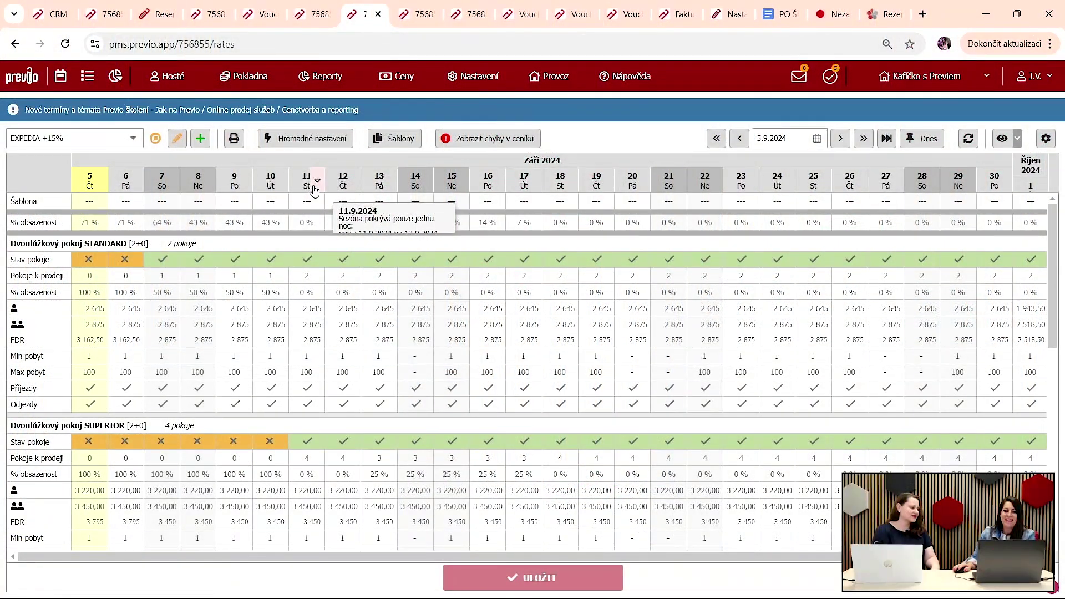
Step: Raise all room prices for 11 September 2024 in the EXPEDIA +15% plan by a fixed amount of 100 CZK
left_click(317, 181)
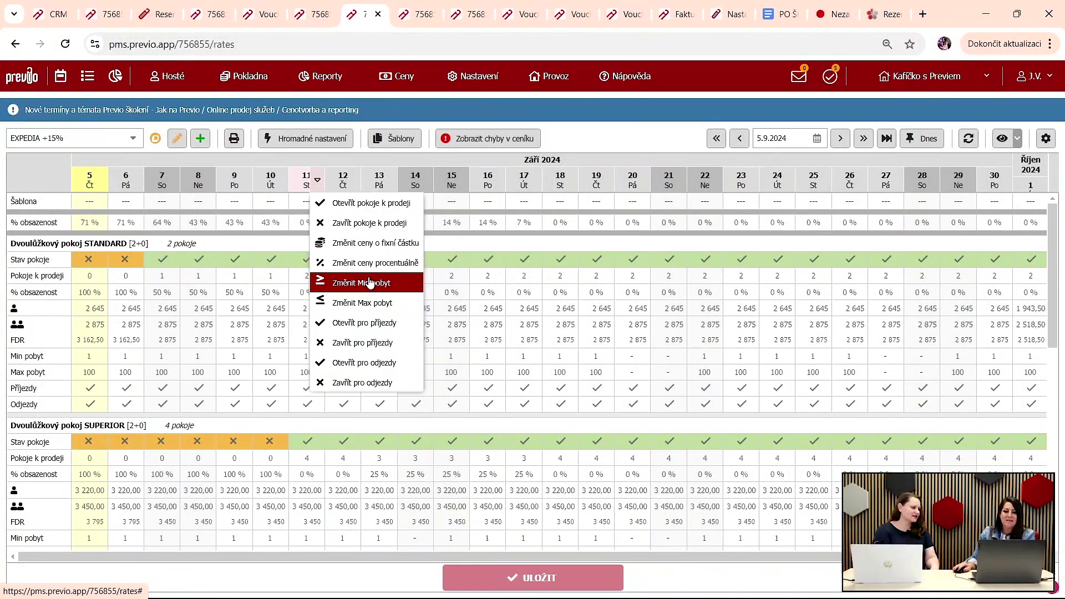
left_click(366, 242)
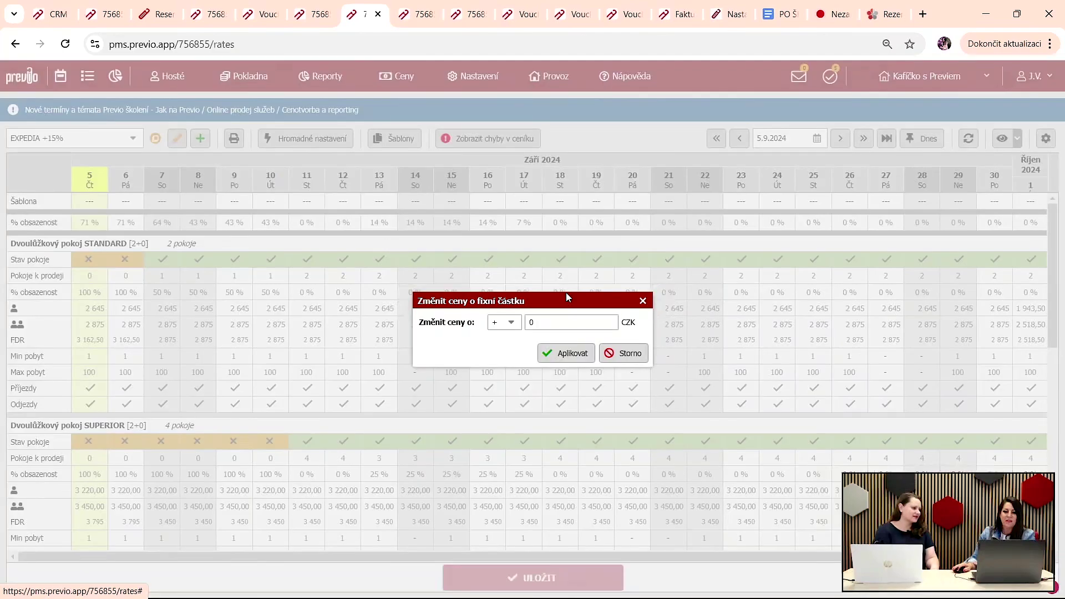
double_click(571, 316)
type("100")
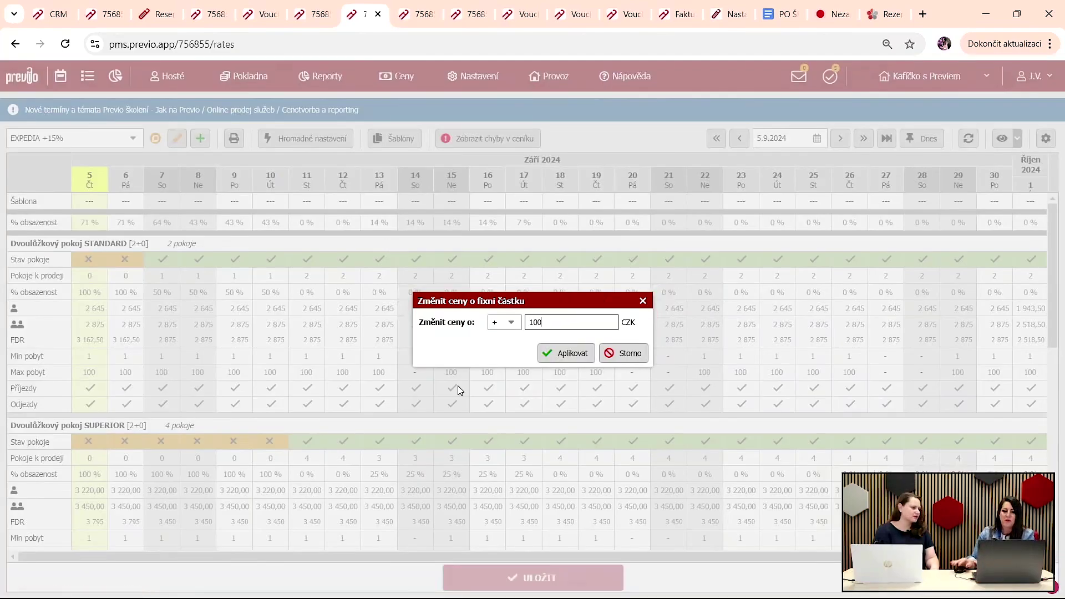
left_click(563, 358)
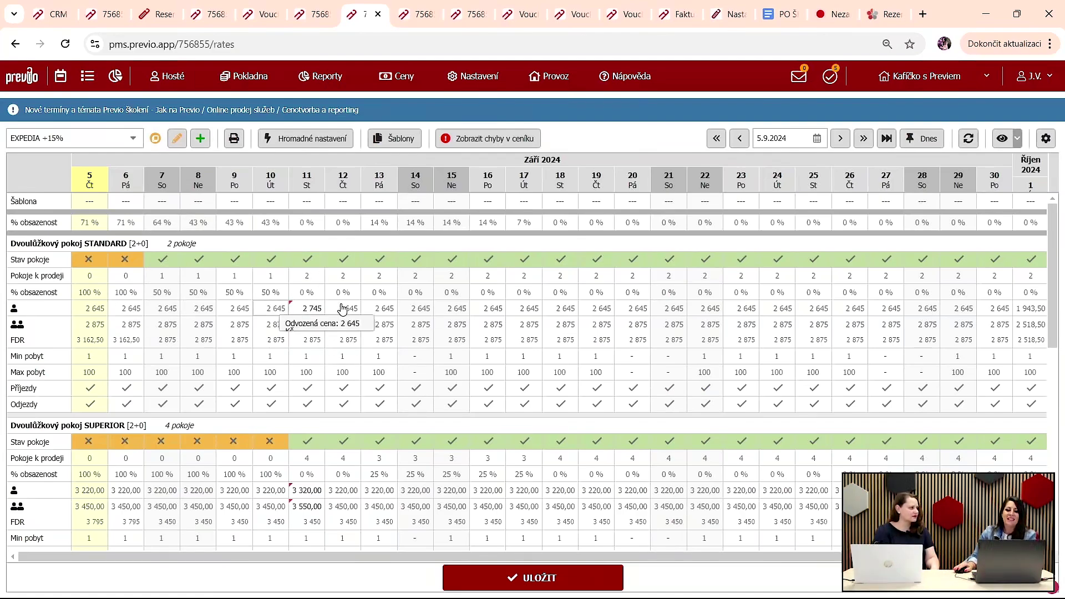
Step: Switch to the Základní = web price plan without saving the pending changes, and show the price list from 1.10.2024
left_click(122, 142)
scroll(83, 222, "up", 2)
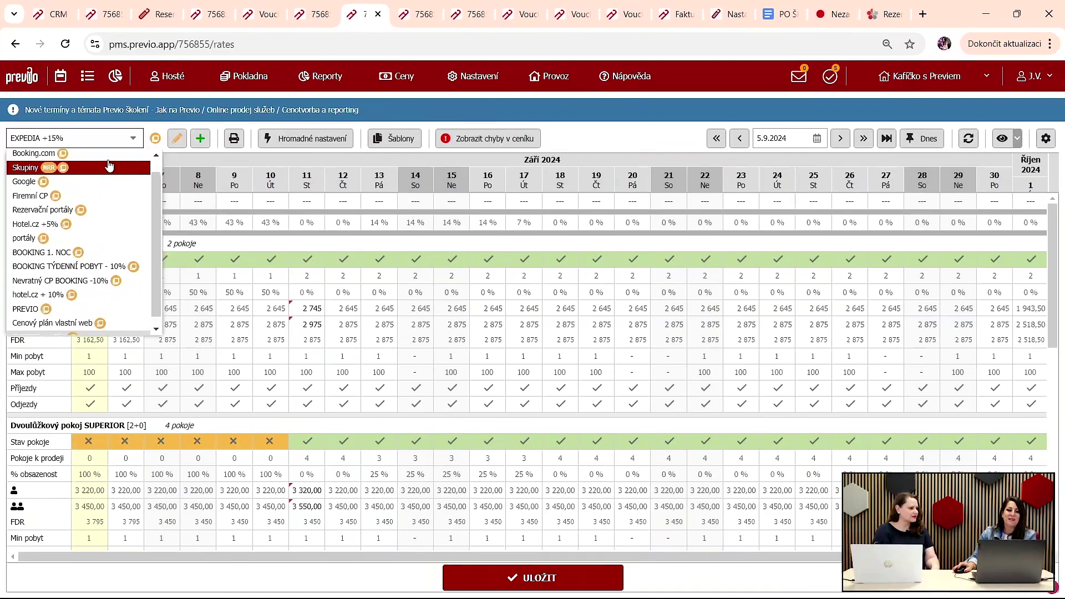
left_click(55, 159)
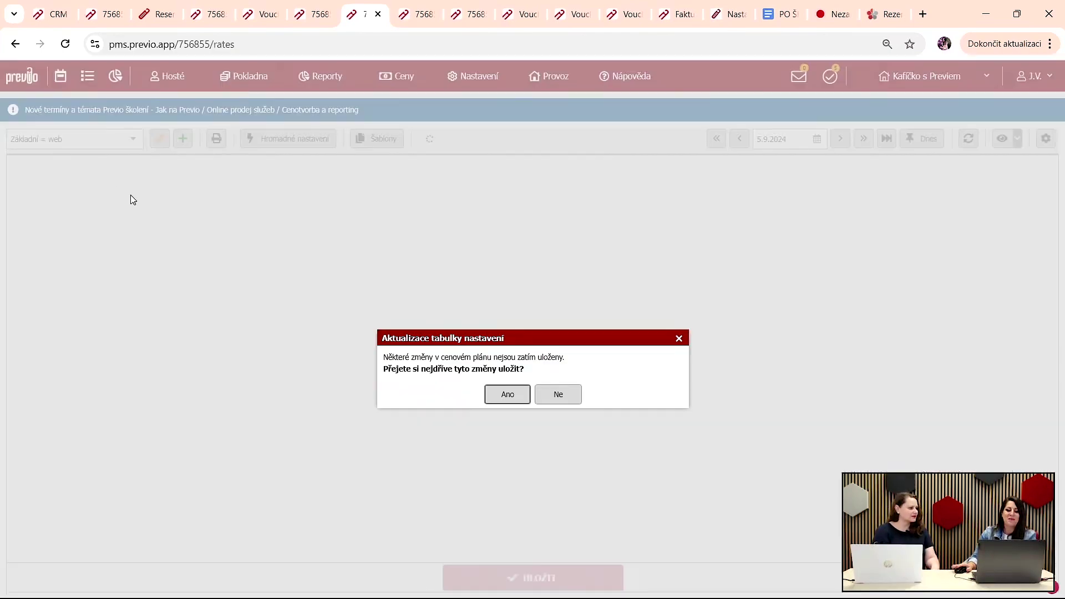
left_click(576, 395)
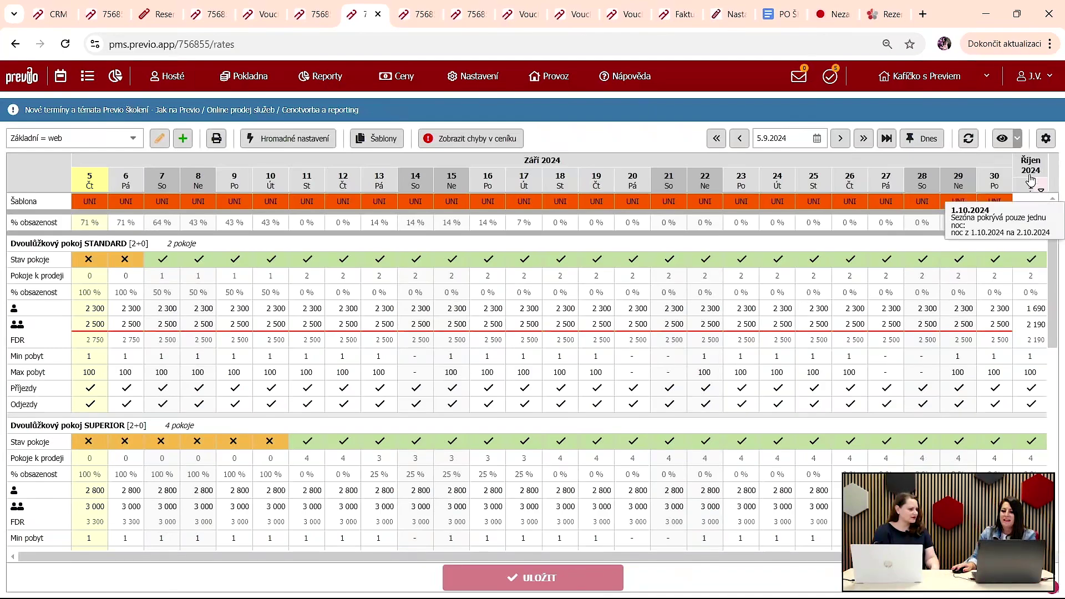
left_click(826, 136)
left_click(873, 160)
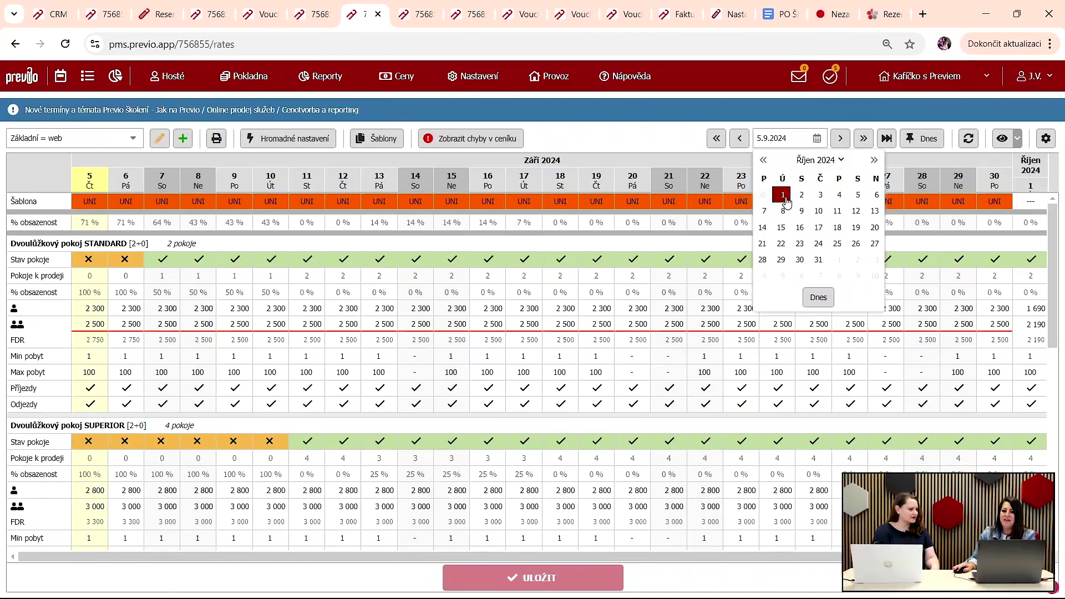
left_click(785, 196)
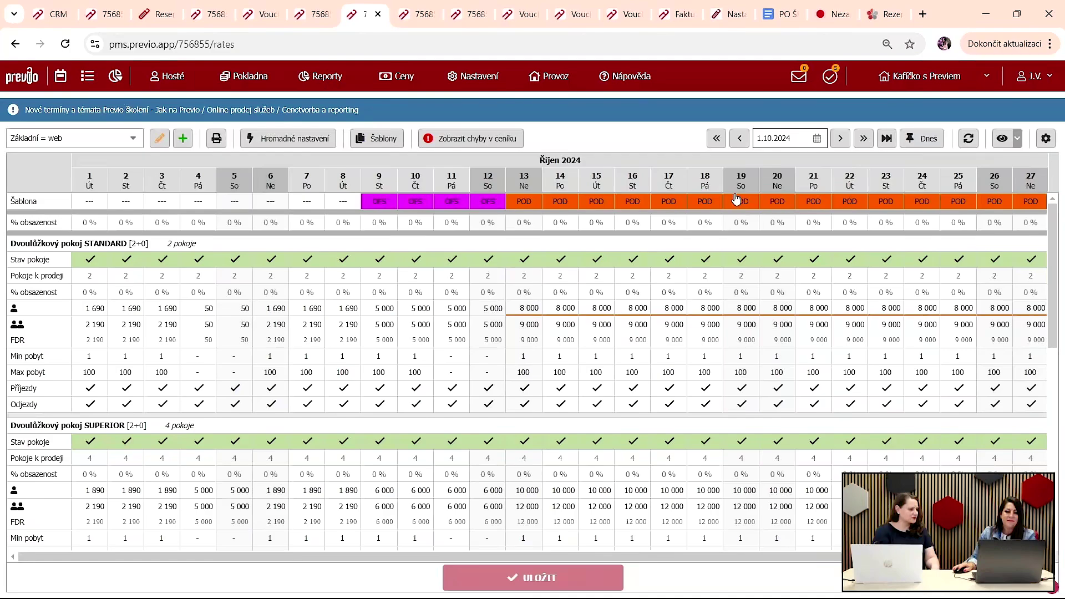
Step: Raise all room prices for 1 October 2024 in the Základní = web plan by a fixed amount of 100 CZK
left_click(100, 180)
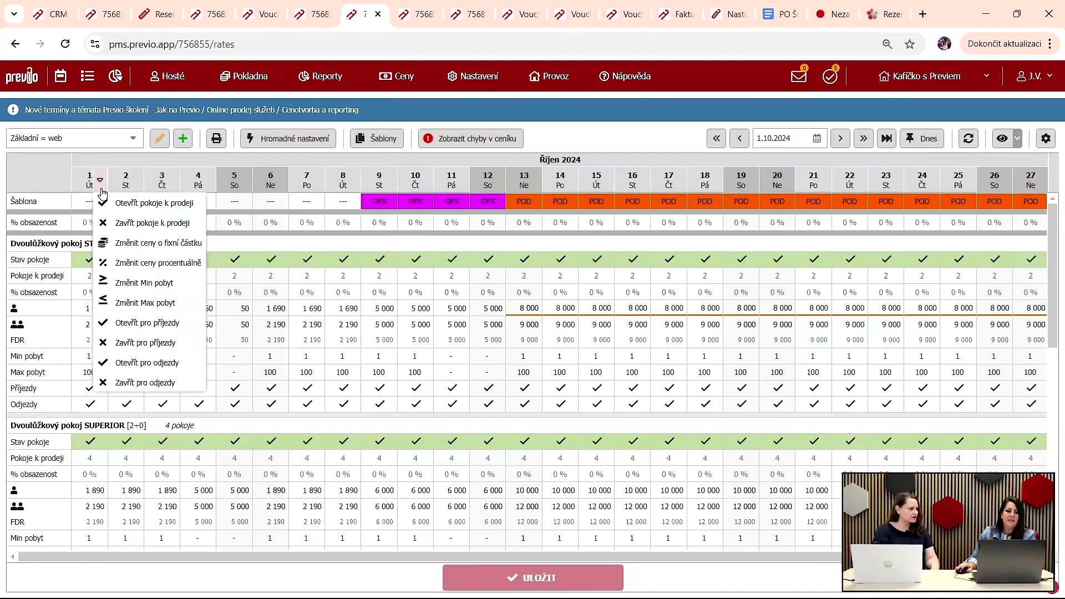
left_click(163, 243)
type("10")
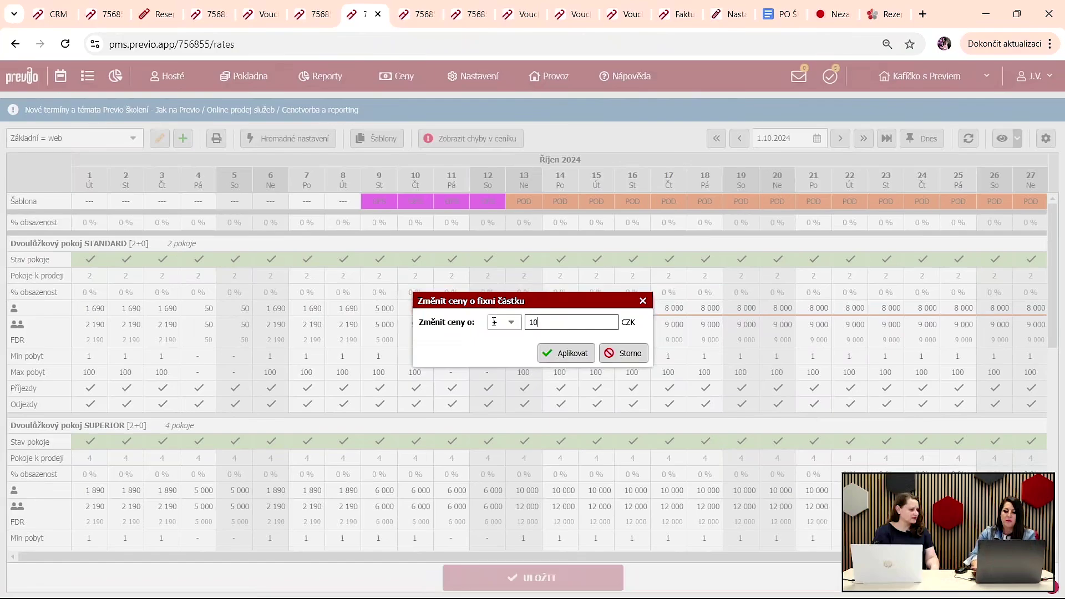
type("0")
left_click(553, 364)
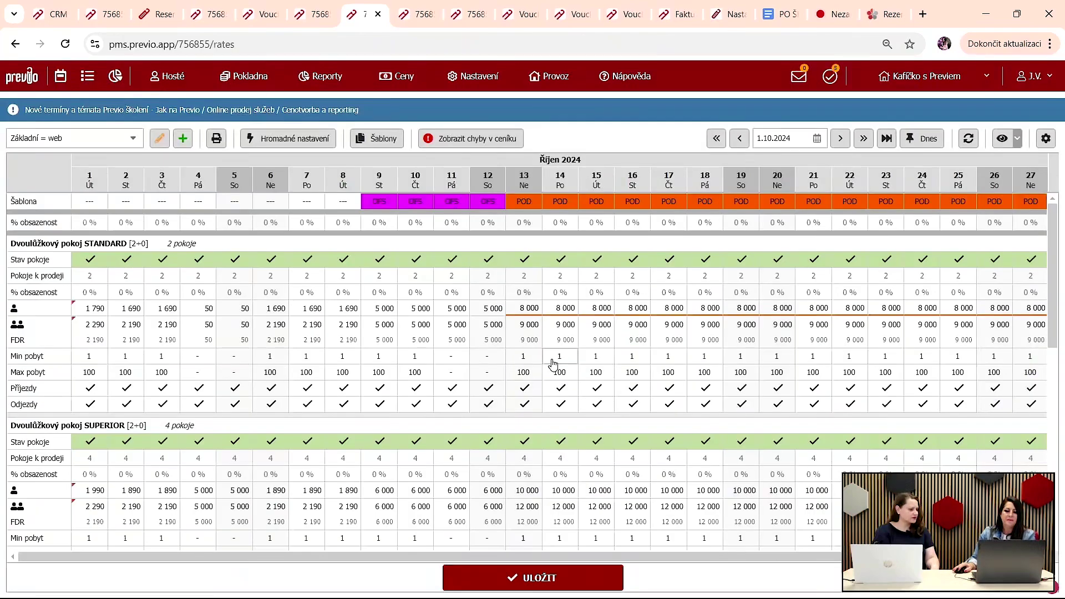
Step: Save the pending changes, raise the STANDARD double room's two-person prices for 9–12 October 2024 by a fixed 100 CZK, and save
left_click(536, 580)
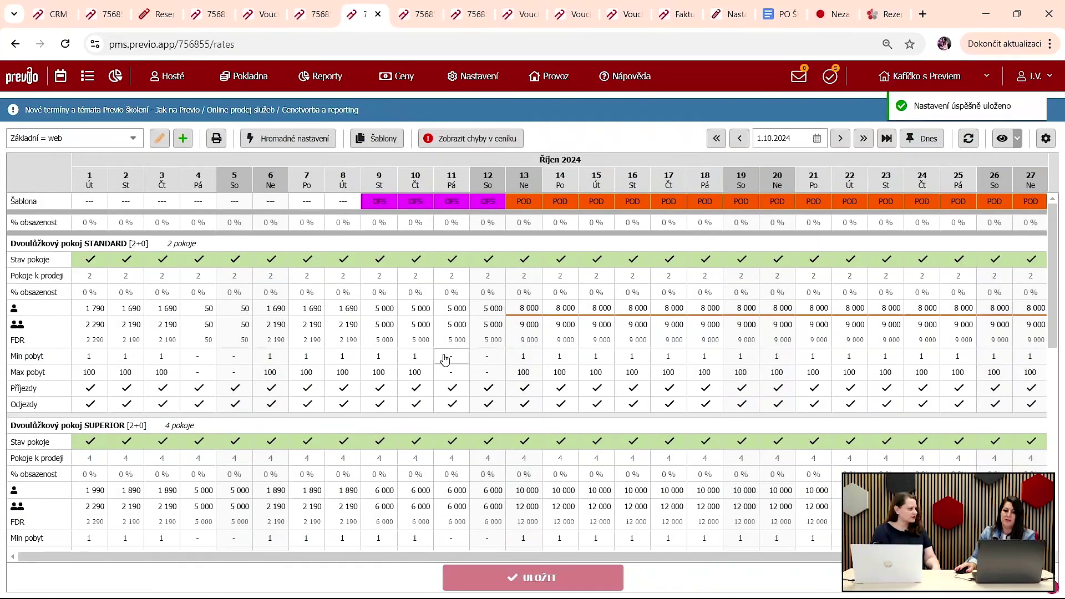
left_click(349, 325)
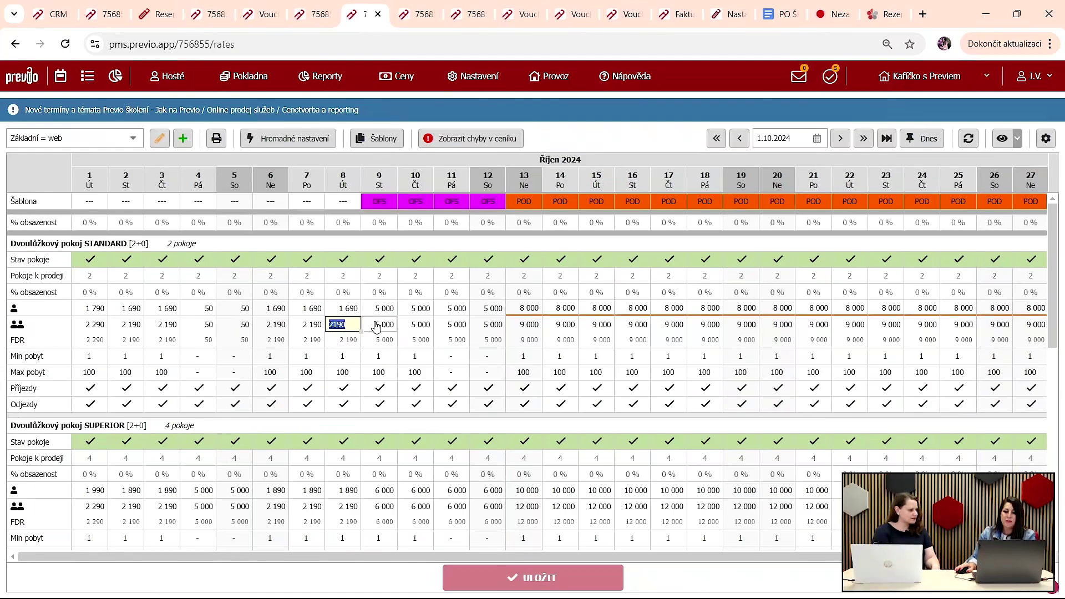
left_click_drag(379, 326, 493, 330)
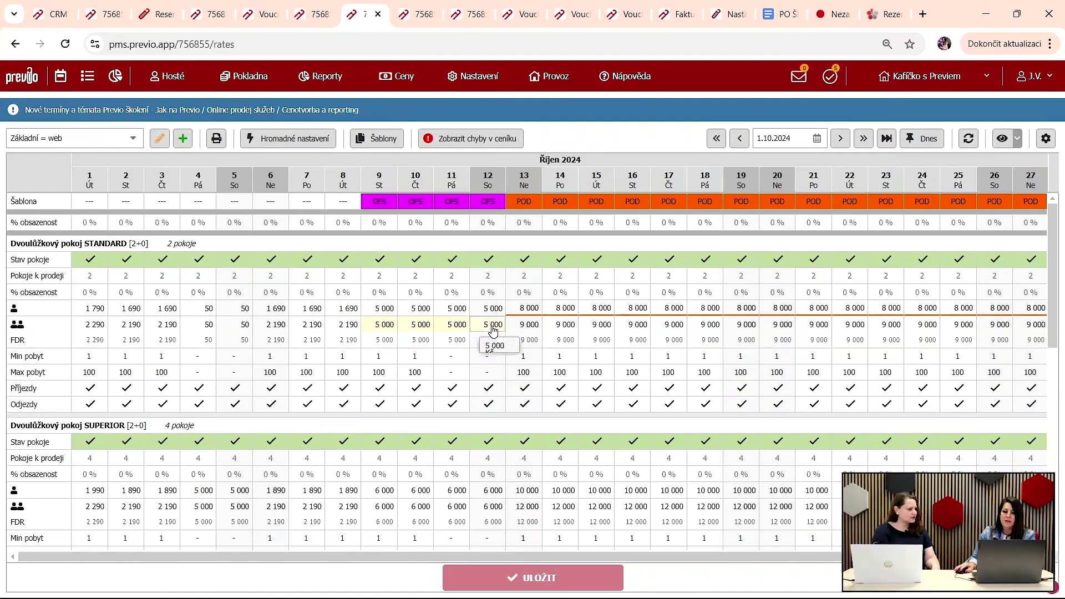
right_click(493, 330)
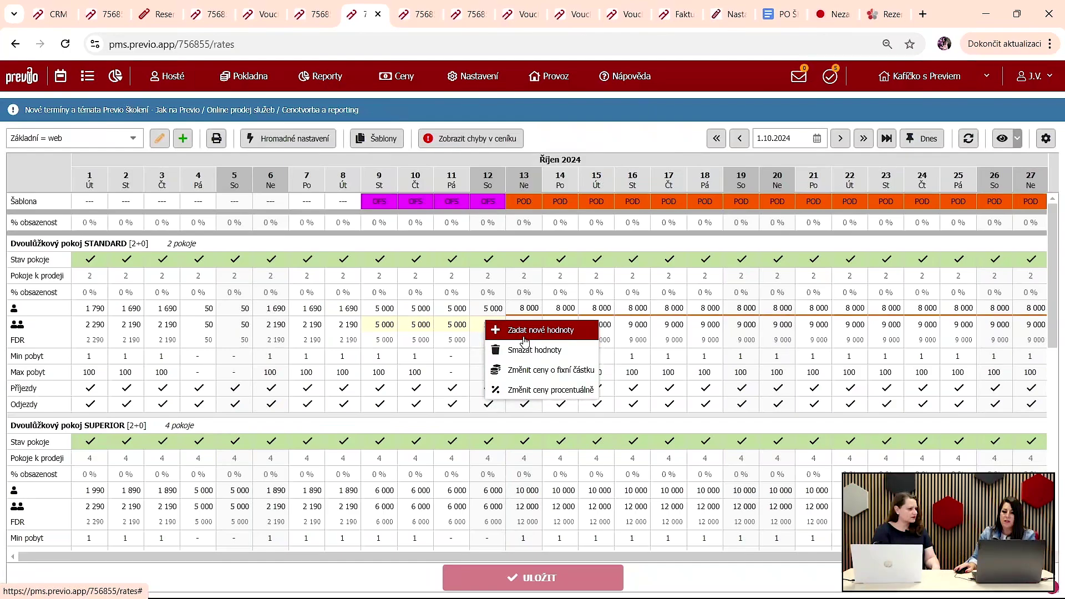
left_click(537, 371)
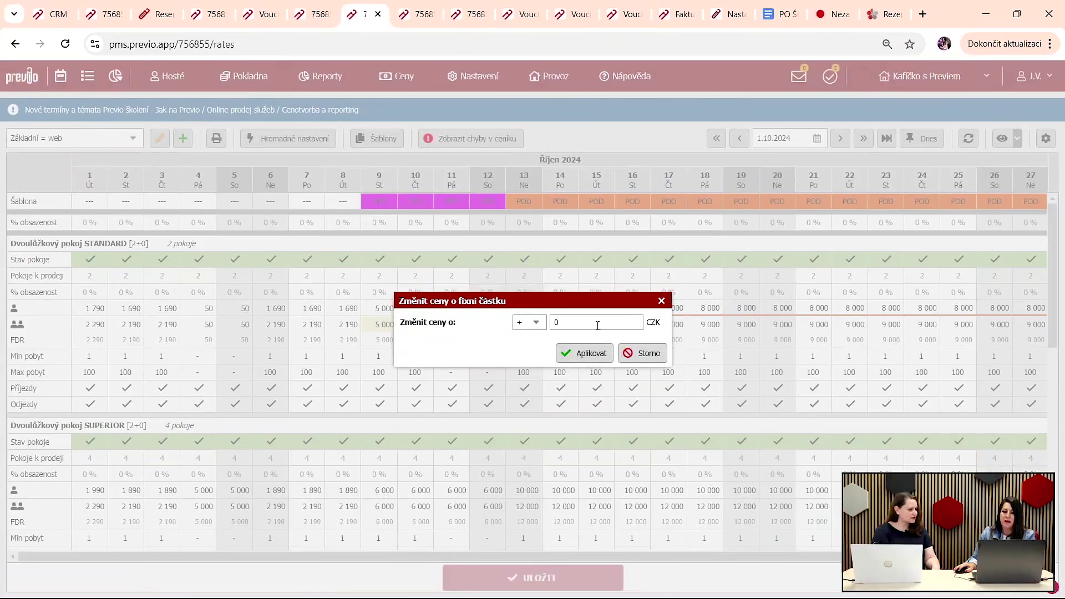
type("100")
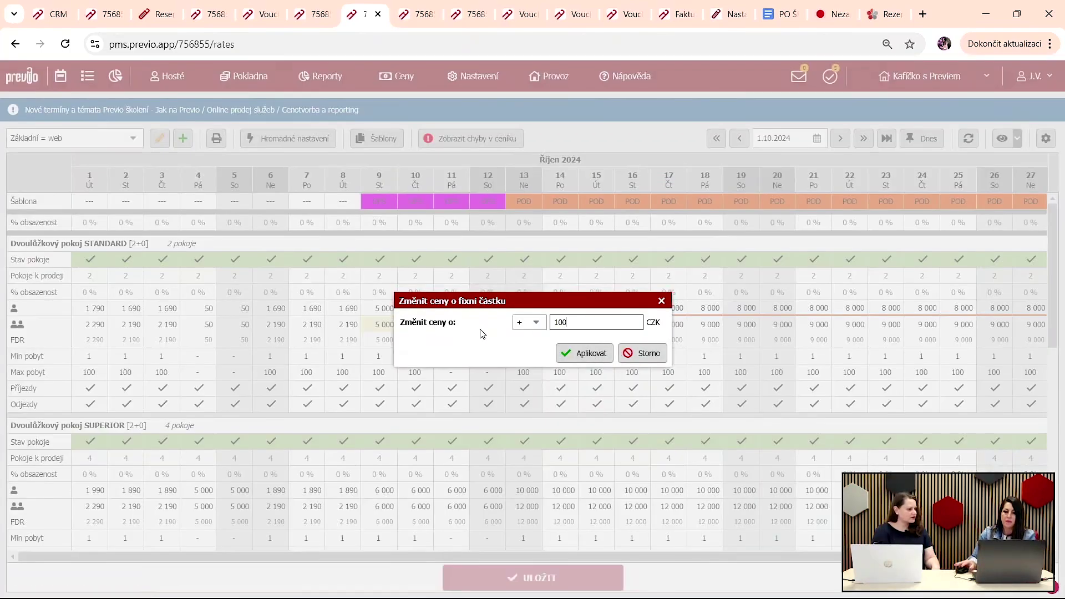
left_click(605, 354)
left_click(508, 355)
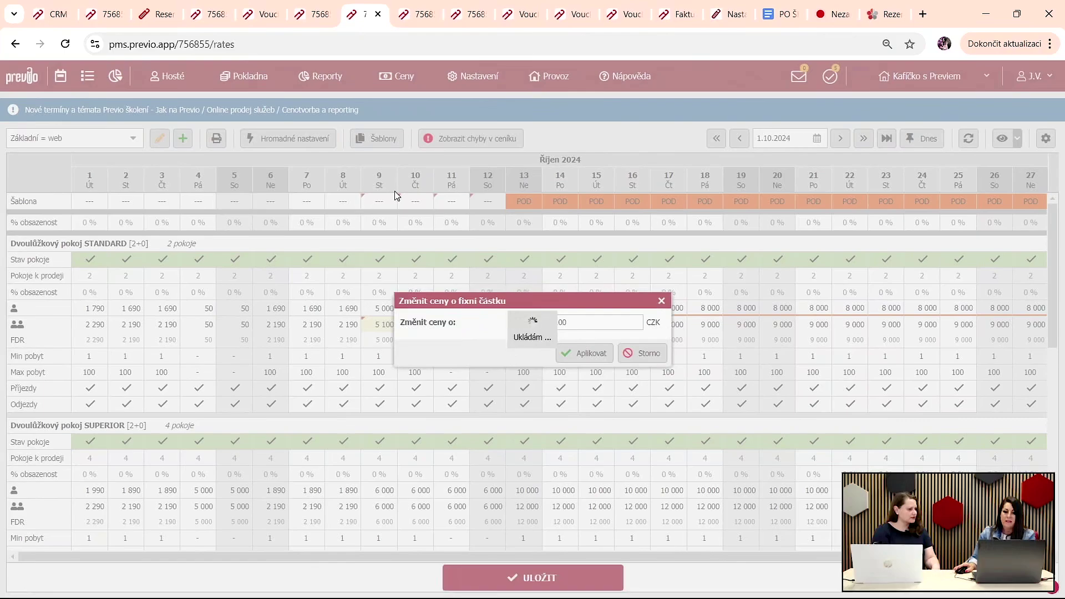
left_click(524, 578)
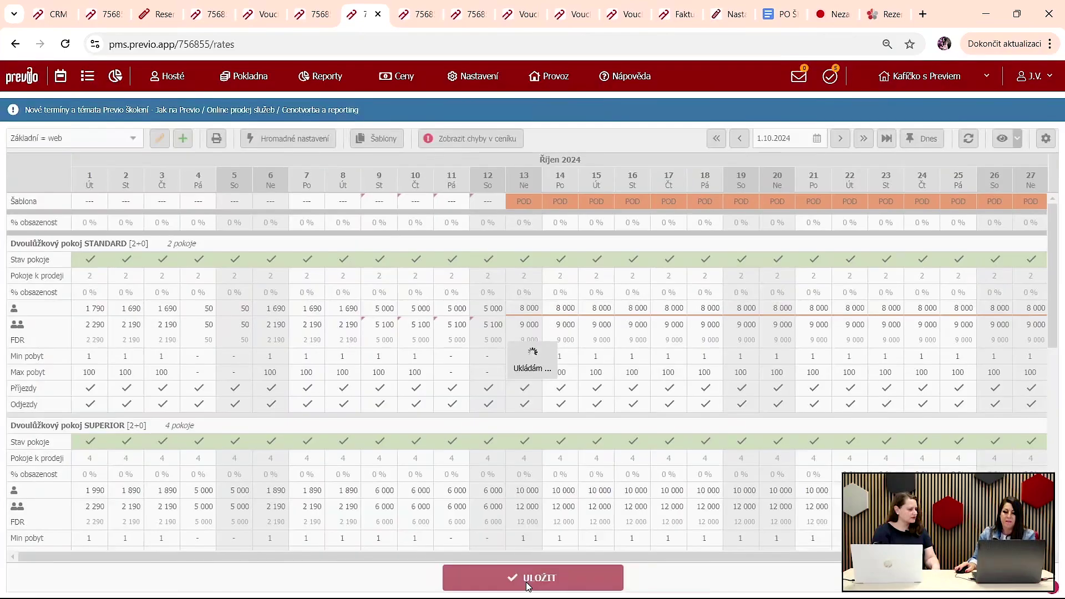
left_click(209, 181)
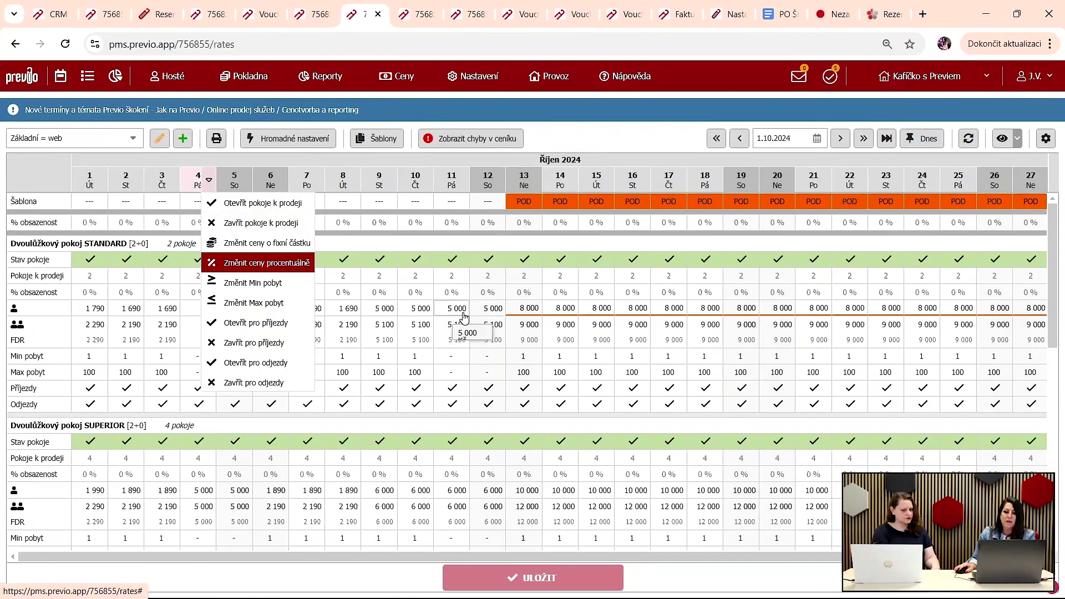
left_click_drag(425, 310, 490, 321)
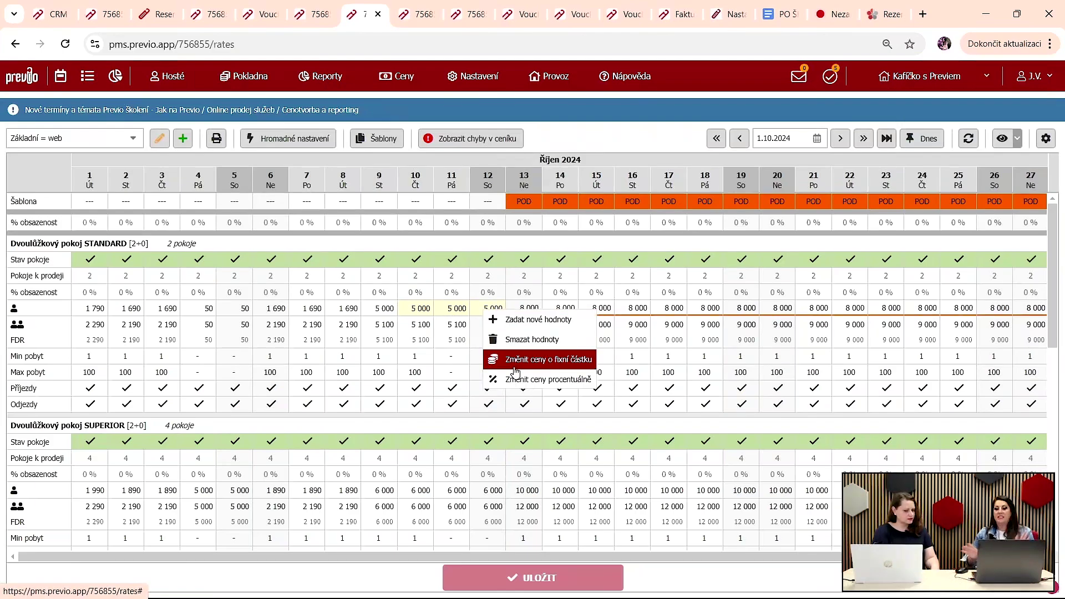
Step: Start a bulk setting for the Základní = web plan for 1.10.2024 to 31.10.2024, limited to Fridays and Saturdays
left_click(256, 141)
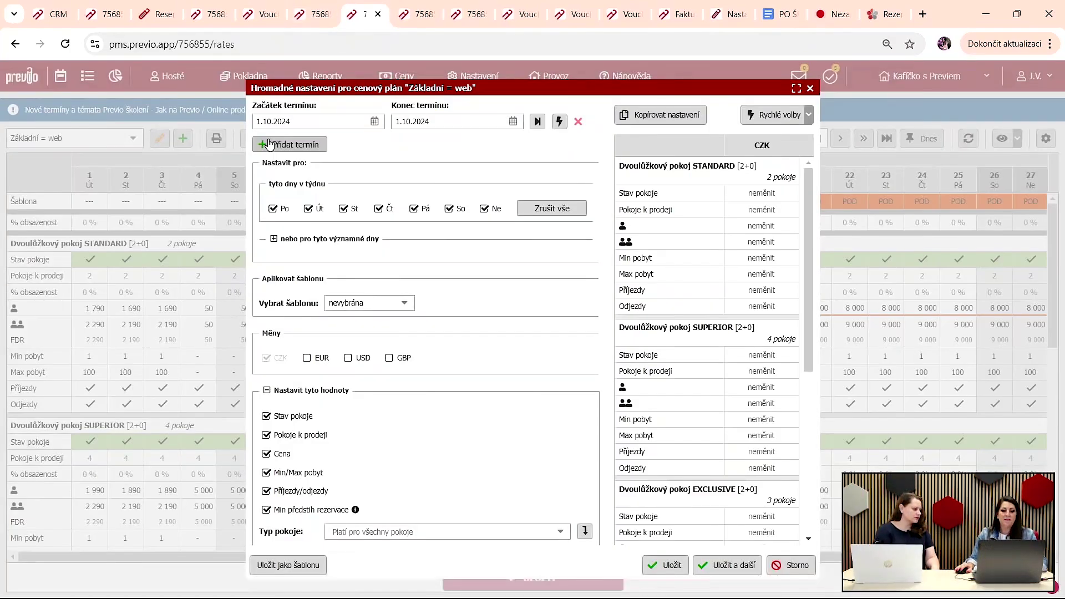
left_click(512, 123)
left_click(458, 240)
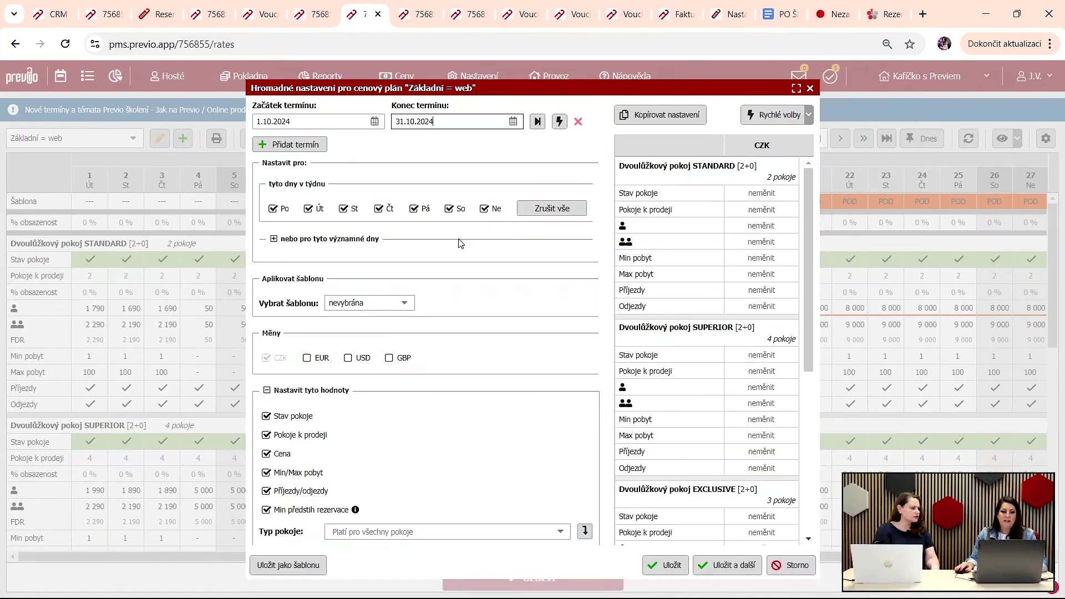
left_click(484, 209)
left_click(379, 210)
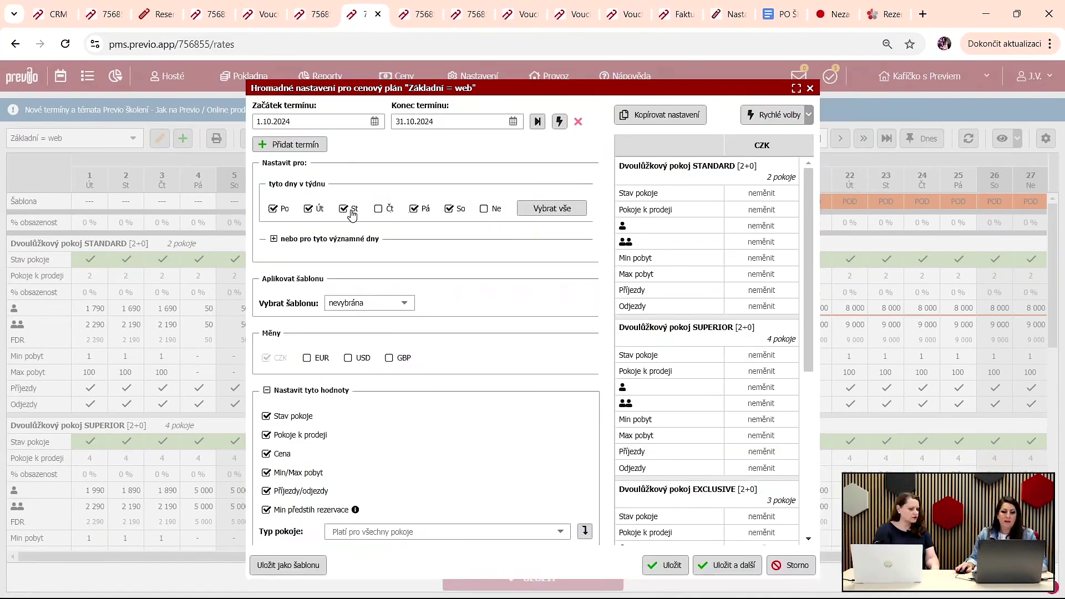
left_click(344, 209)
left_click(307, 211)
left_click(274, 211)
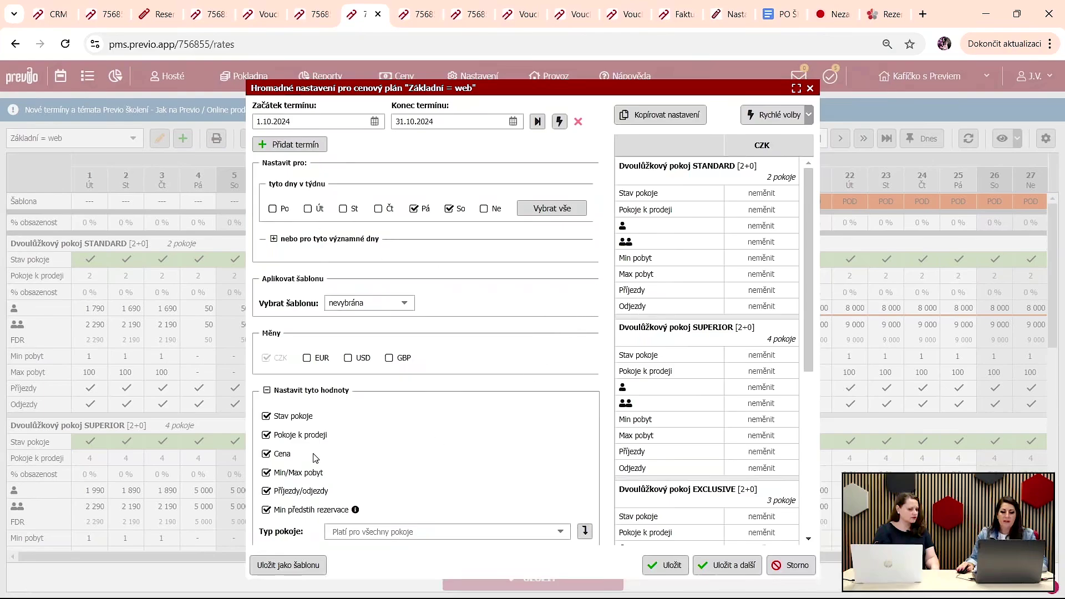
Step: Restrict the bulk setting to Cena only, excluding room status, rooms for sale, stay length, arrivals/departures and minimum booking advance
left_click(284, 419)
left_click(288, 436)
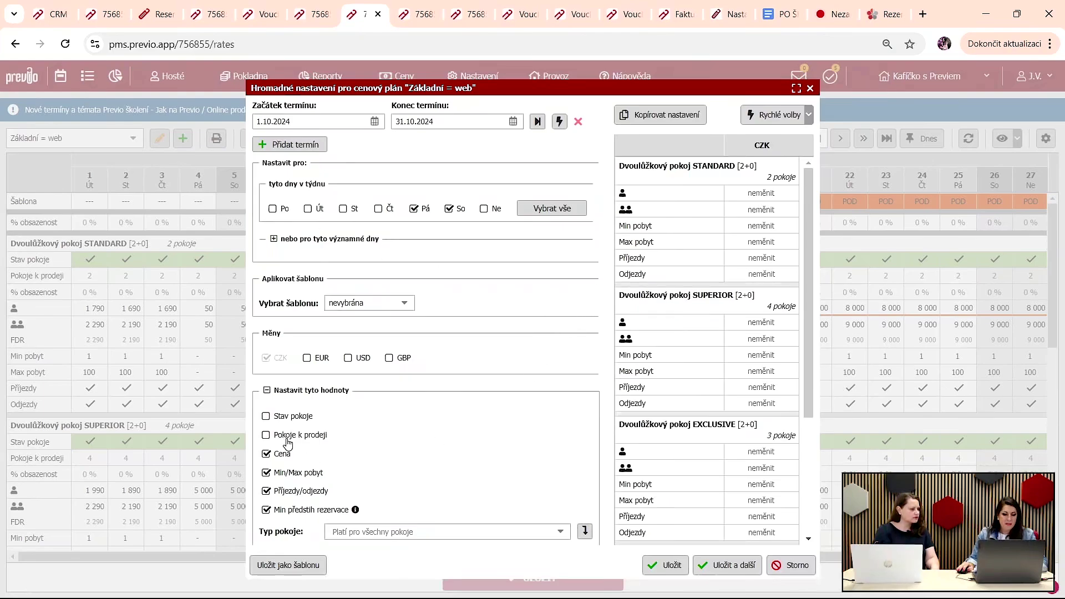
left_click(287, 474)
left_click(287, 492)
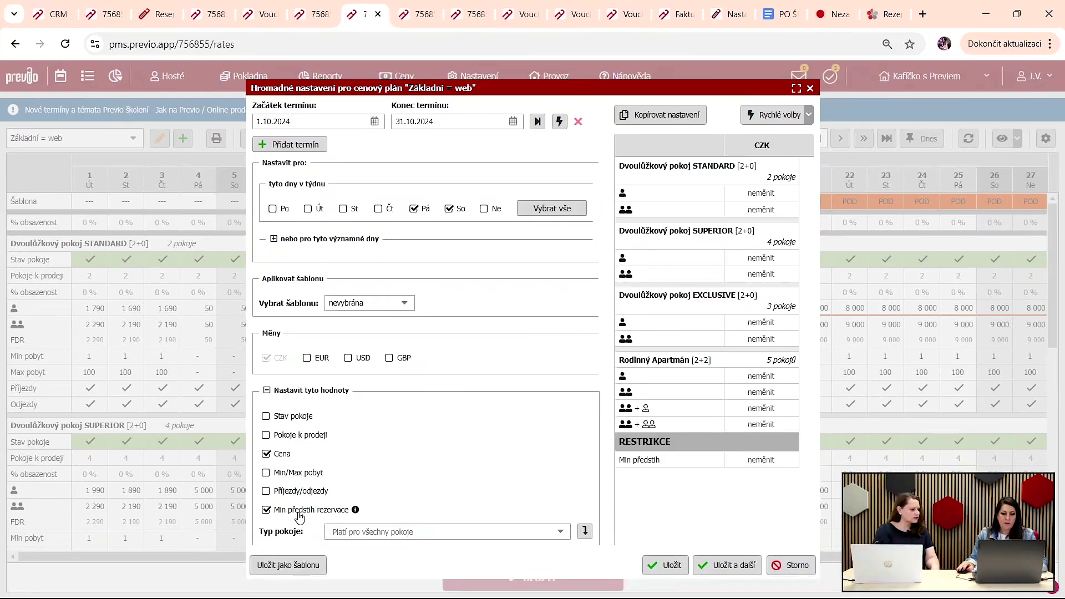
left_click(294, 510)
Step: Set the STANDARD double room's prices to 2000 CZK for one person and 2500 CZK for two people
left_click(760, 193)
type("2 ")
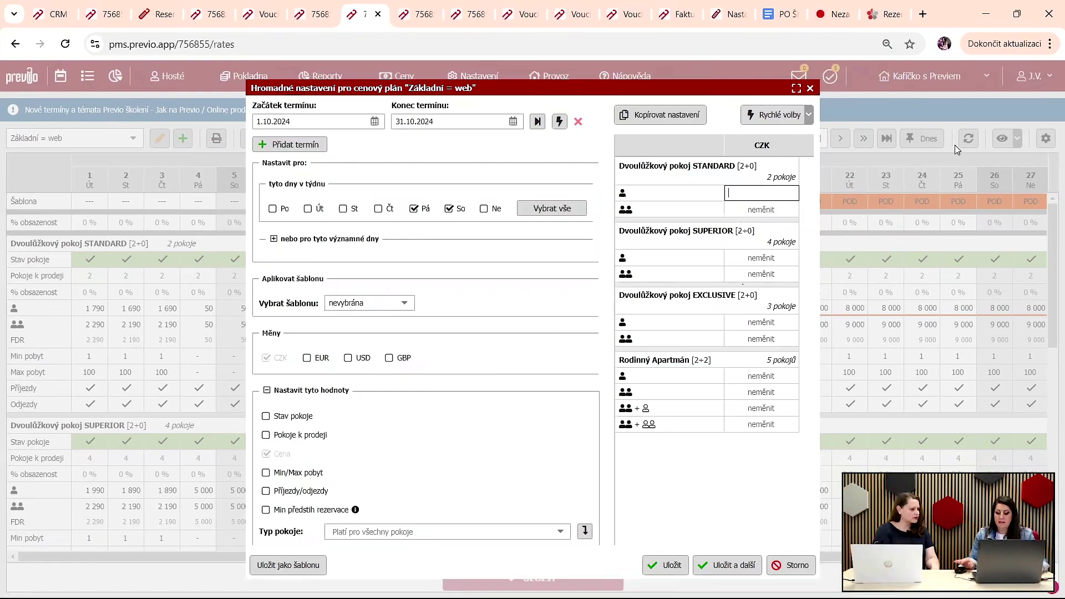
type("000")
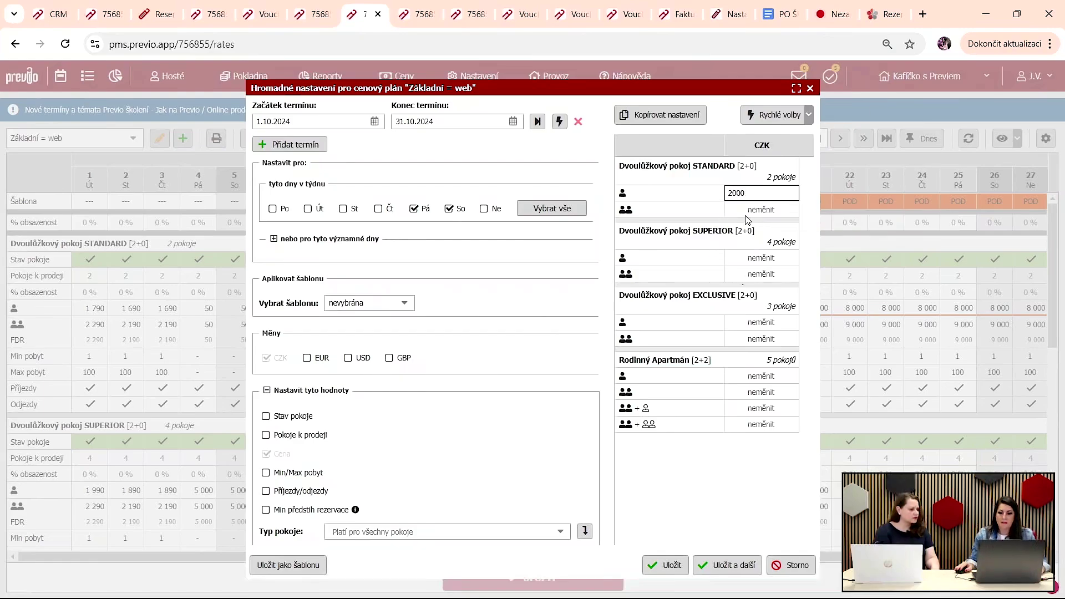
left_click(762, 211)
type("2500")
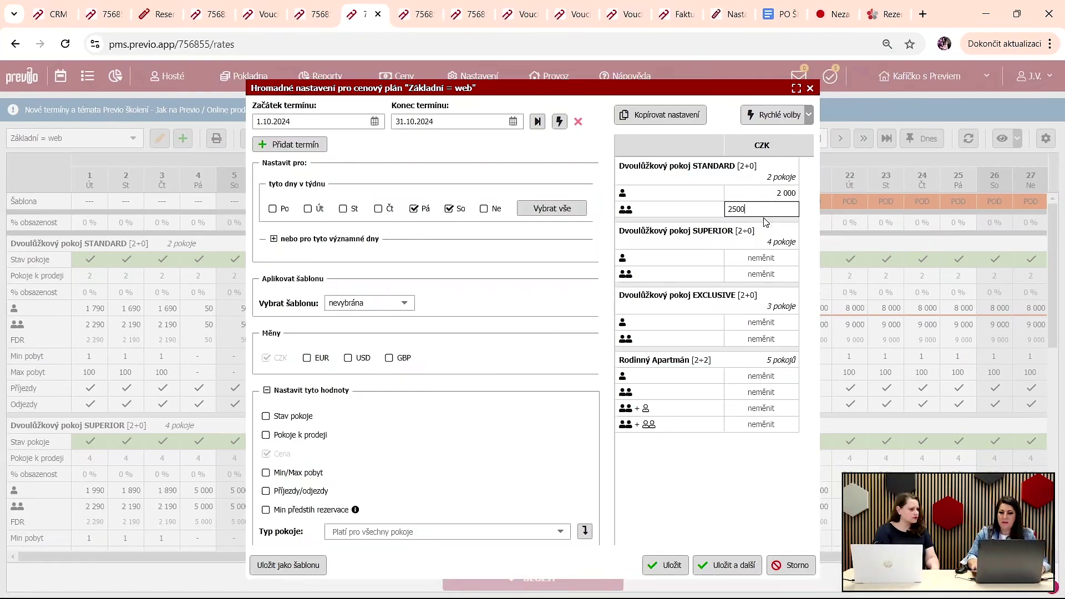
Step: Copy the bulk-setting prices from 5.9.2024, raise them by a fixed 100 CZK, and save the bulk setting
left_click(645, 114)
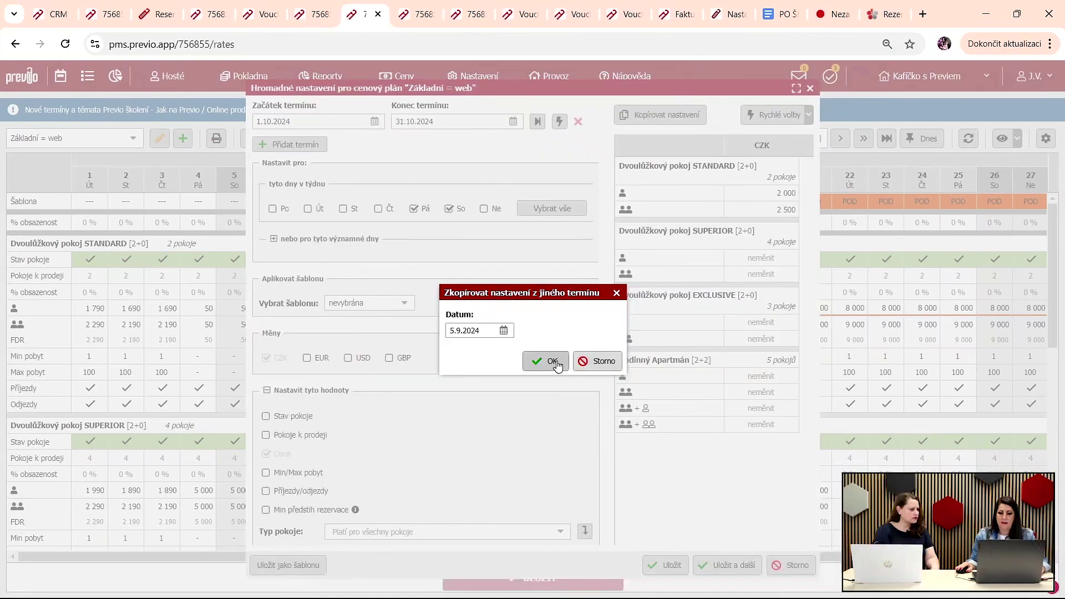
left_click(556, 363)
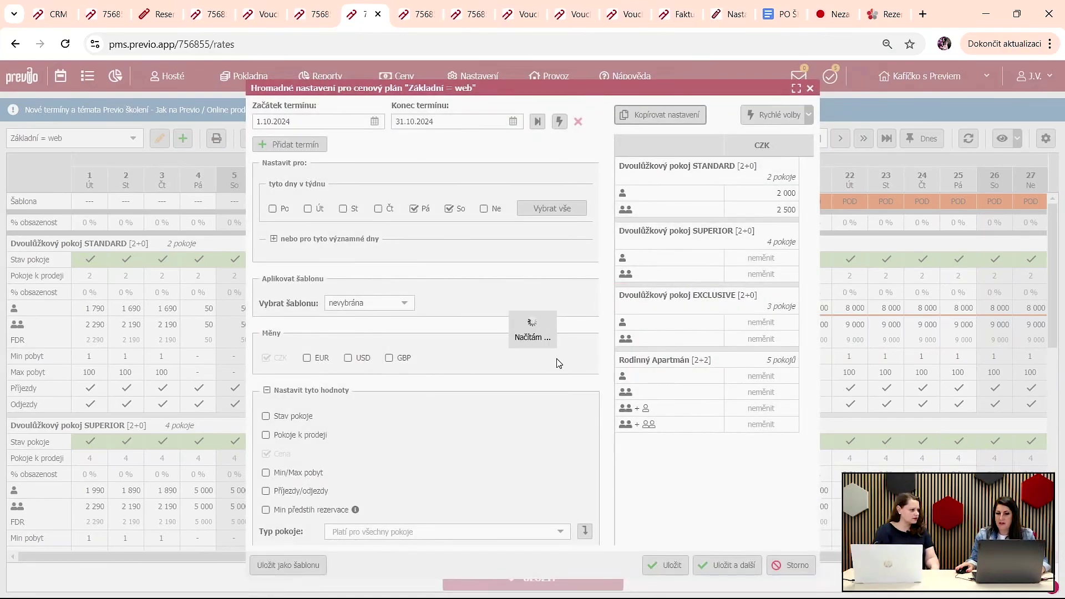
left_click(779, 114)
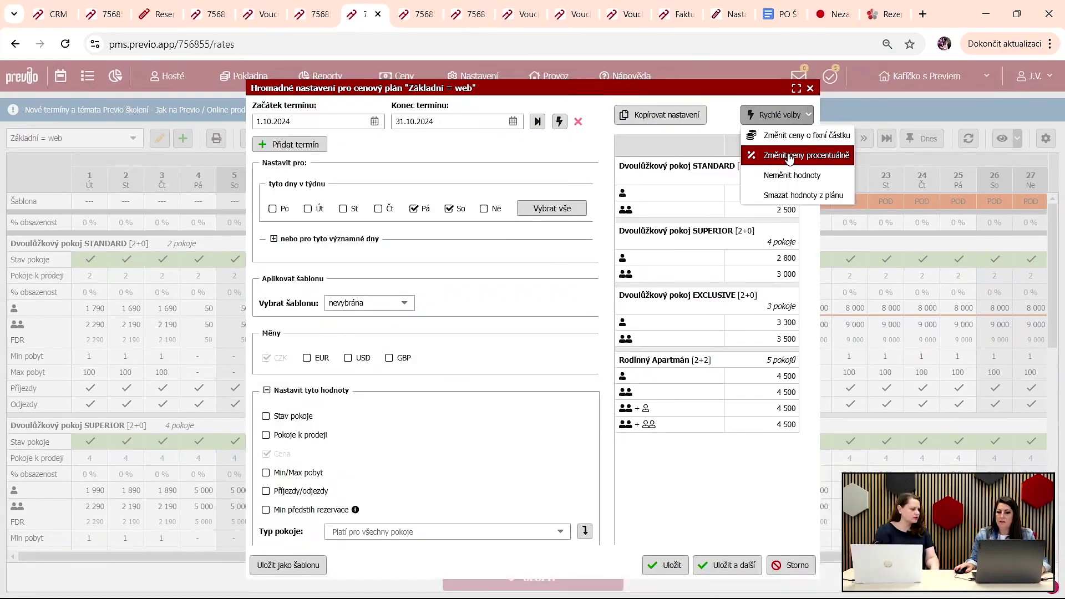
left_click(796, 135)
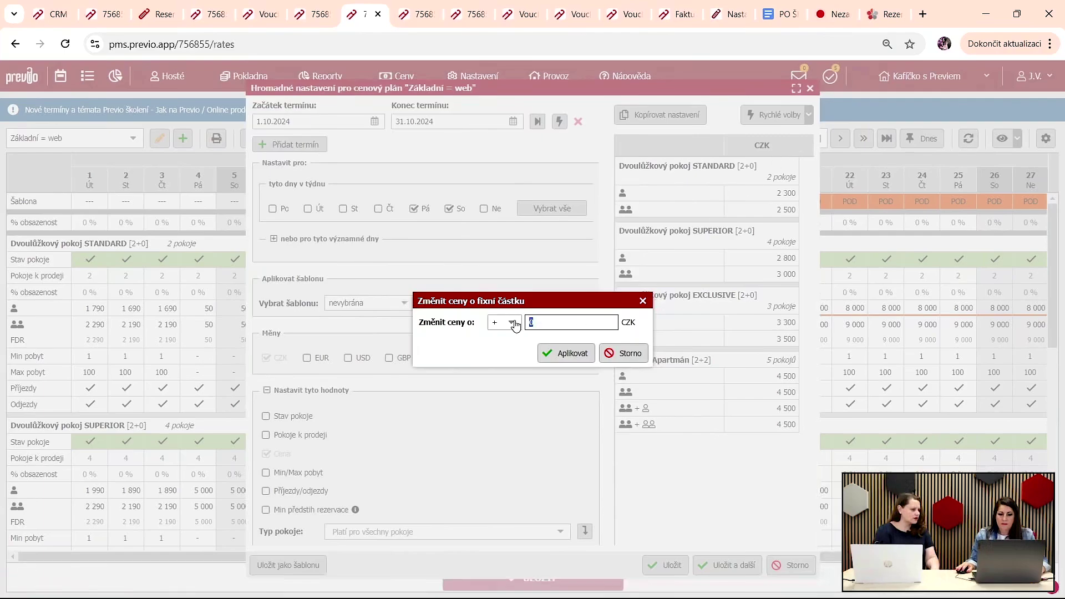
type("100")
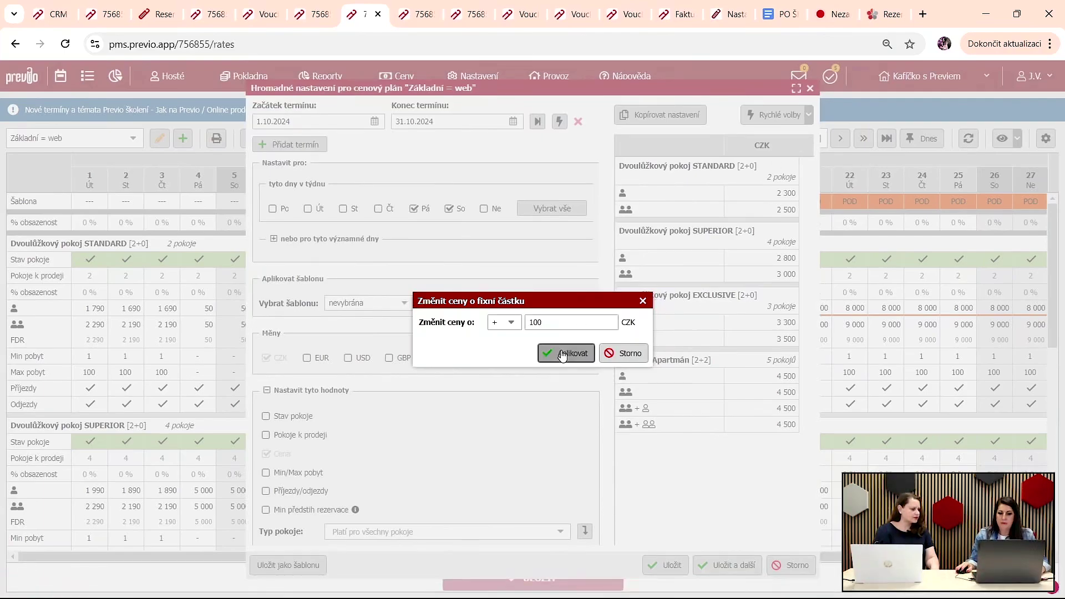
left_click(562, 353)
left_click(671, 572)
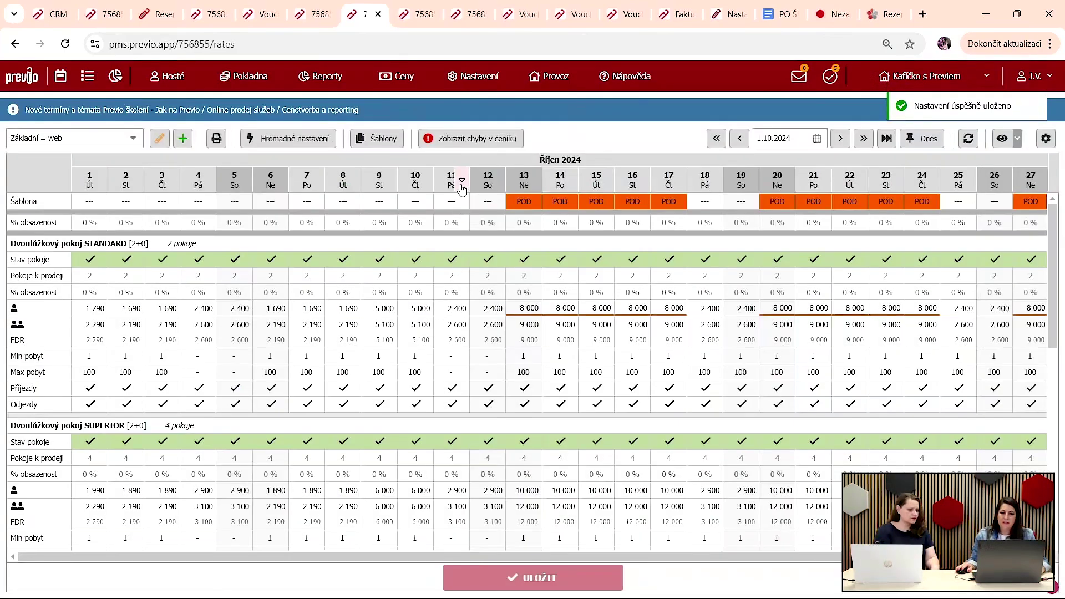
Step: Close all rooms for sale on 11 October 2024 in the Základní = web plan and save the price list
left_click(462, 181)
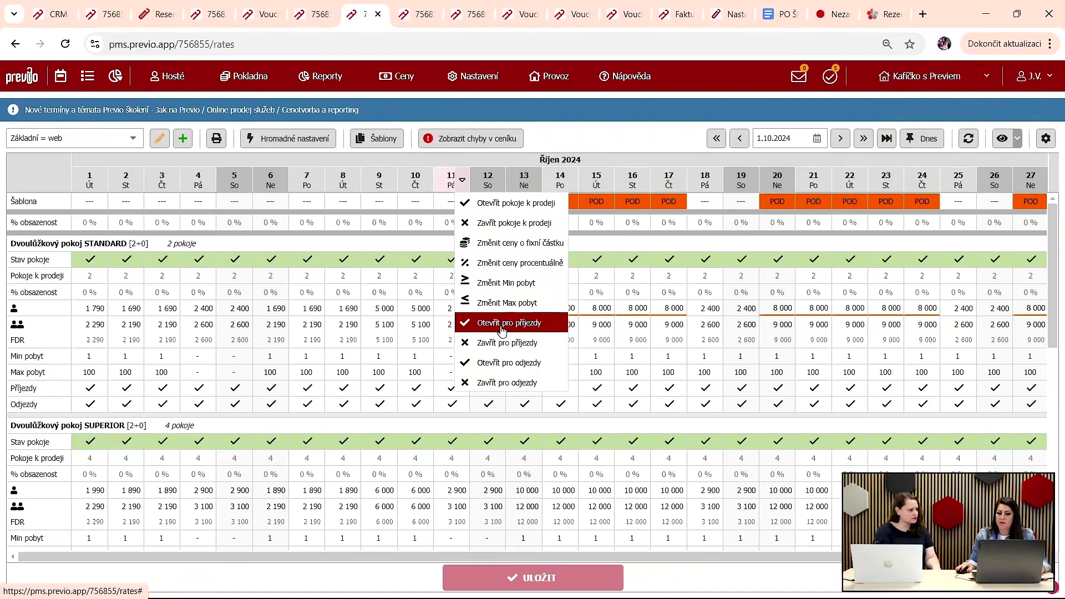
left_click(487, 223)
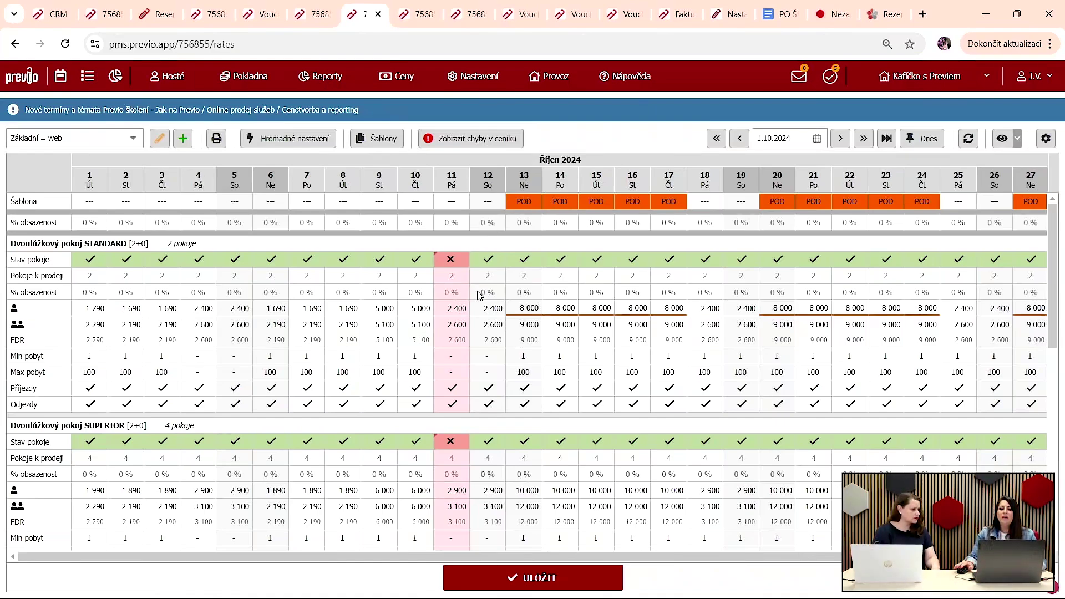
left_click(127, 143)
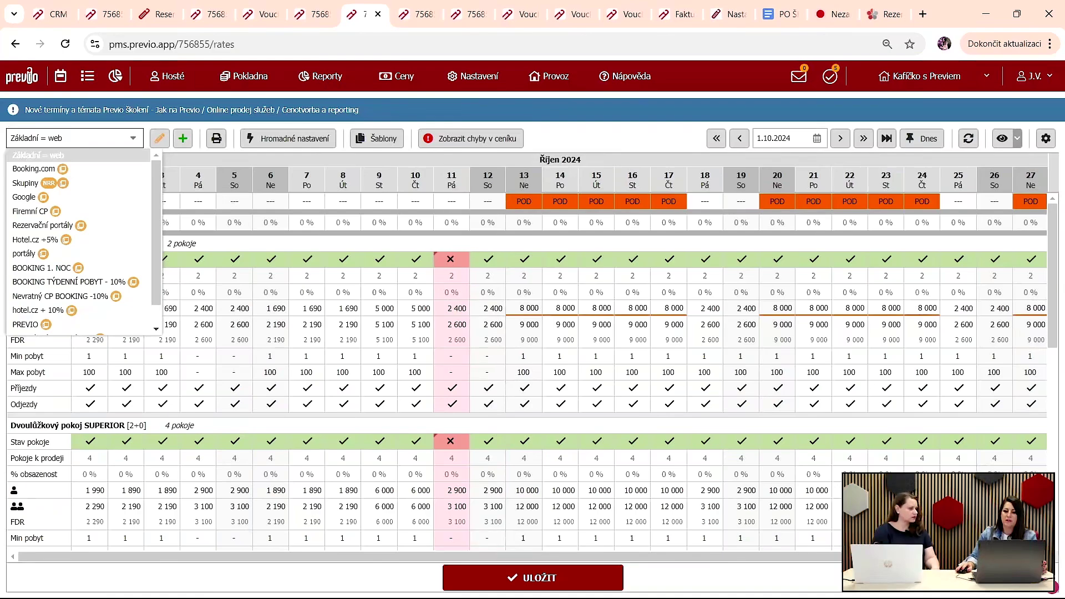
left_click(513, 576)
left_click(514, 577)
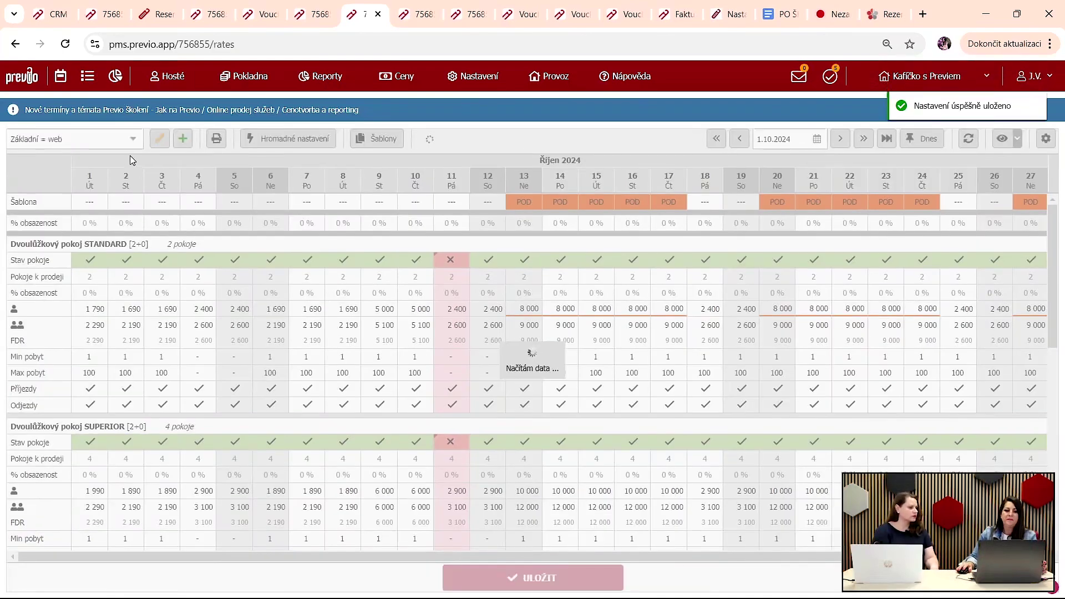
Step: Check 11 October in the derived Hotel.cz +5% price plan, and return to the Základní = web plan
left_click(135, 140)
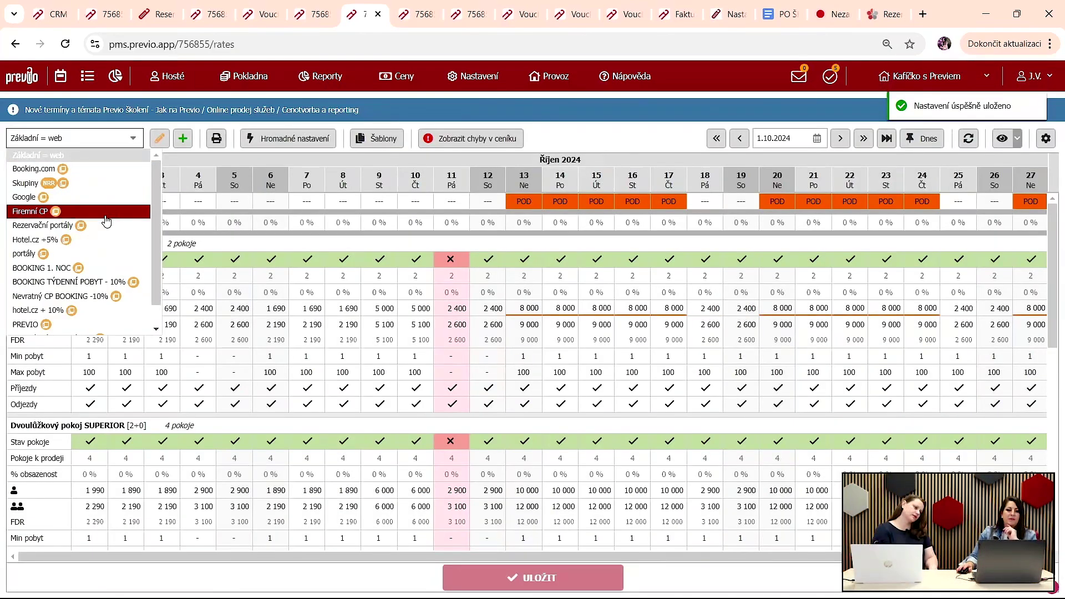
left_click(77, 241)
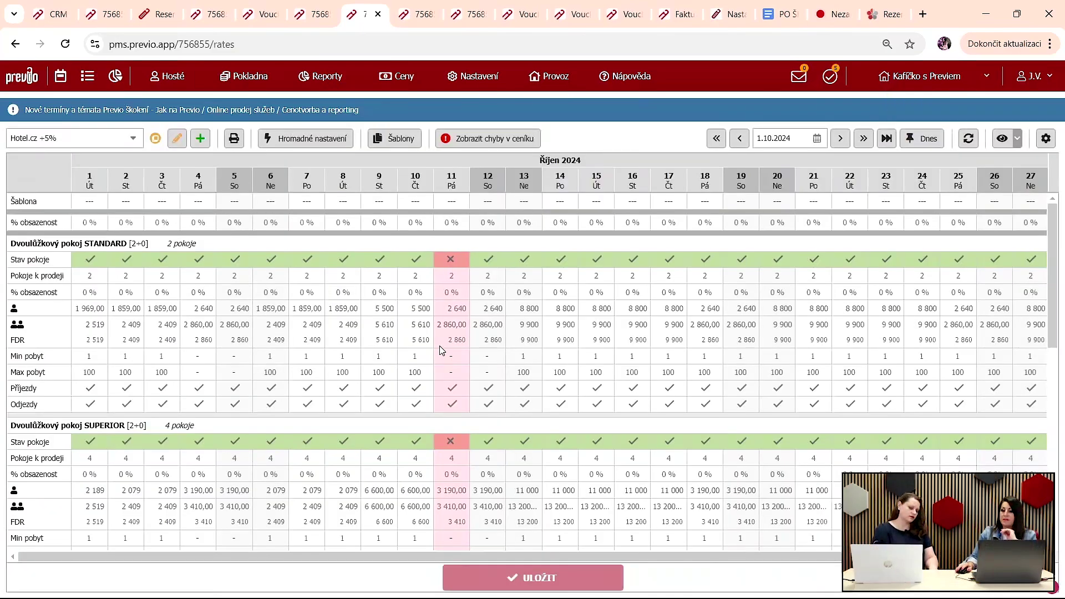
left_click(134, 139)
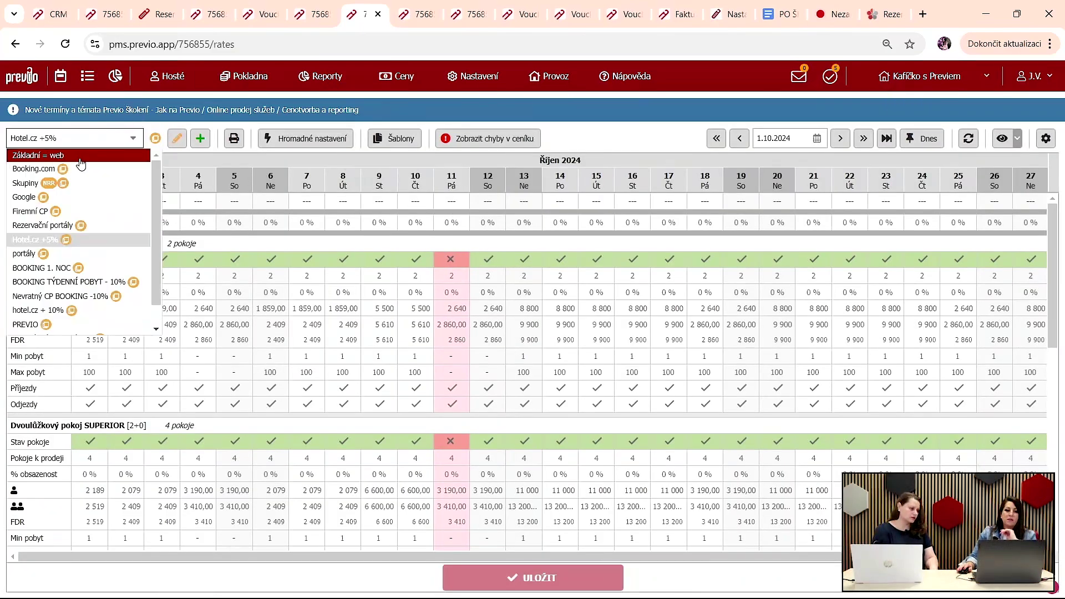
left_click(80, 160)
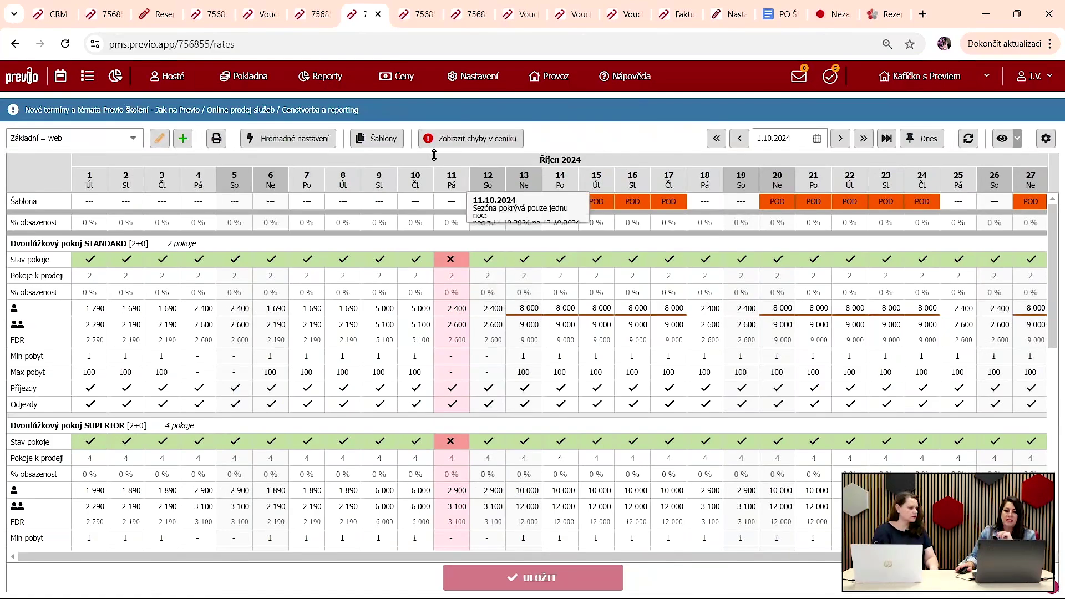
Step: Review the list of price list errors and close it
left_click(458, 142)
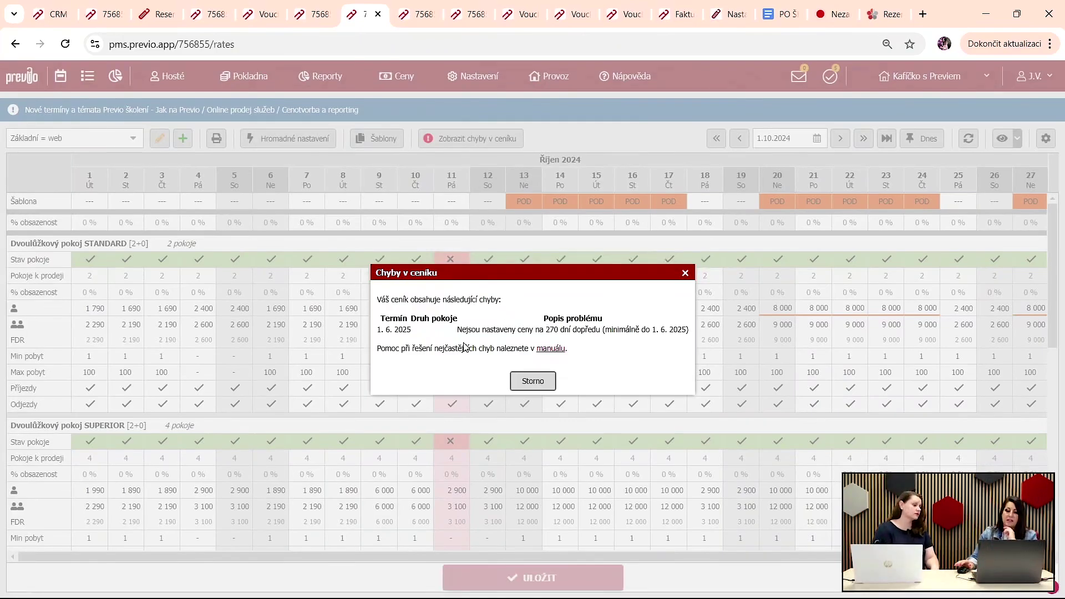
left_click(534, 384)
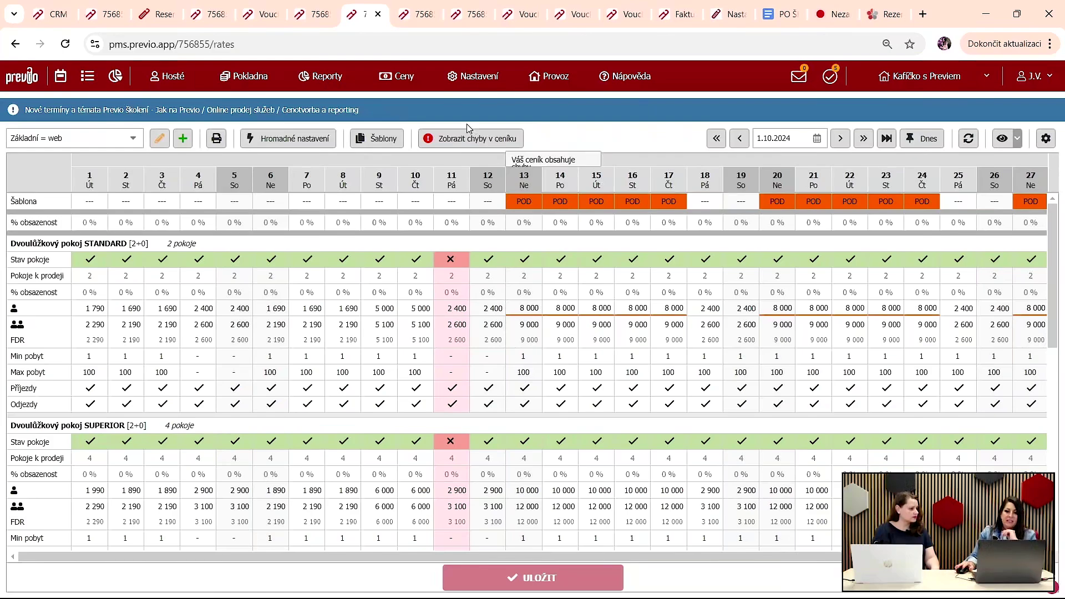
Step: Open the meal price list (Stravy)
mouse_move(391, 86)
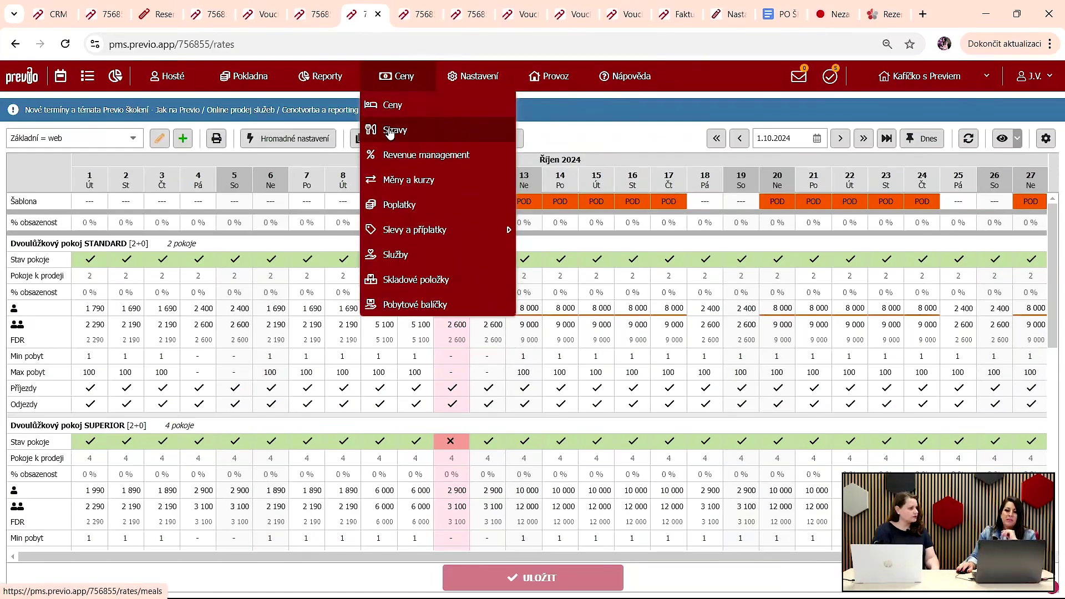
left_click(390, 132)
left_click(596, 131)
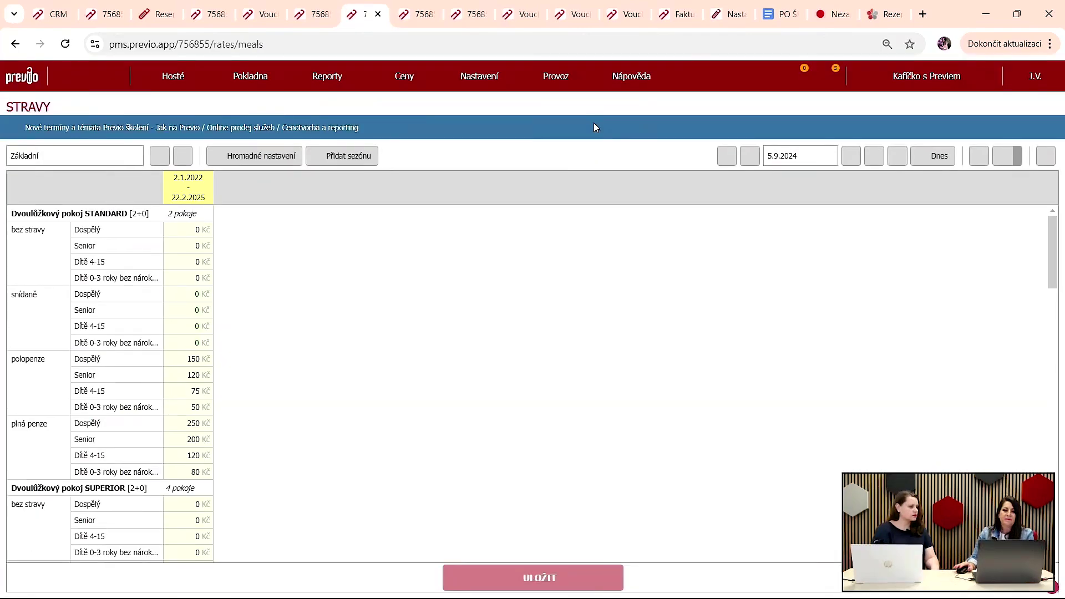
Step: Try the option of a single meal (snídaně) included in the accommodation price, switch back to several meal choices, and close the meal settings unsaved
left_click(1046, 158)
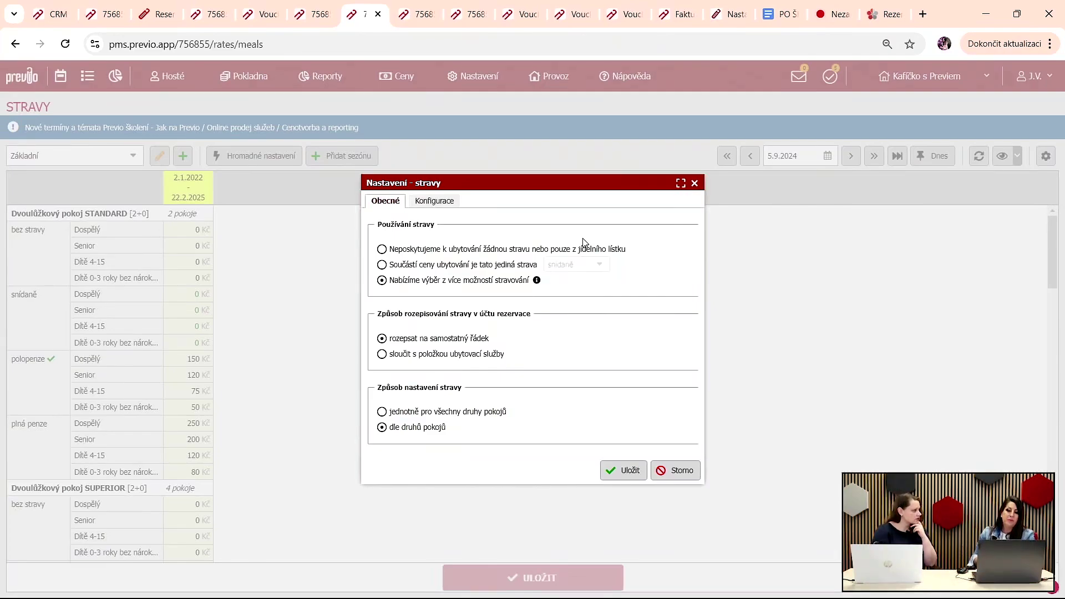
left_click(474, 266)
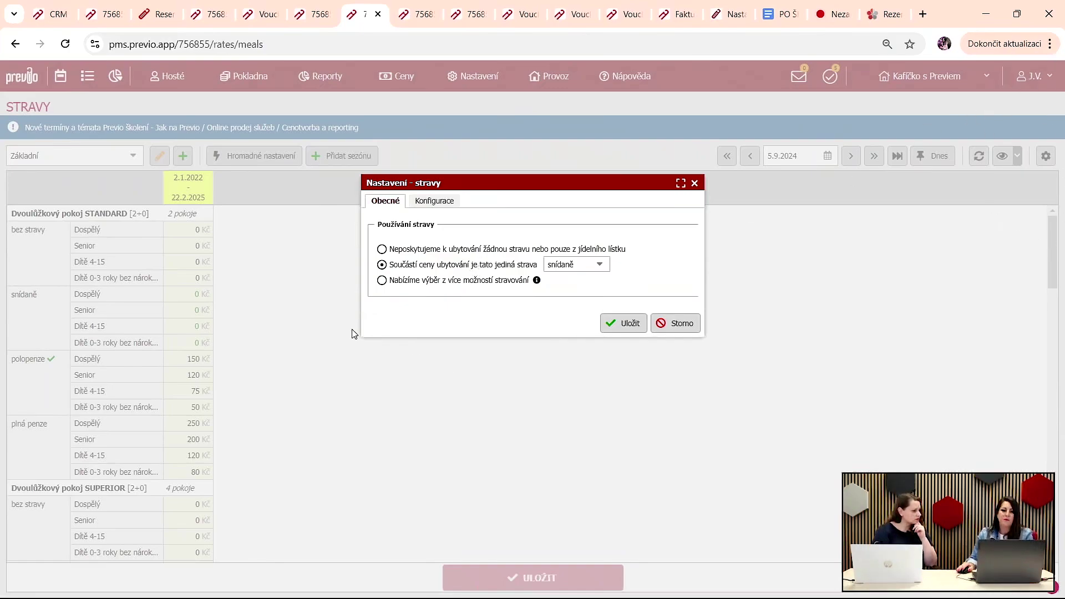
left_click(397, 283)
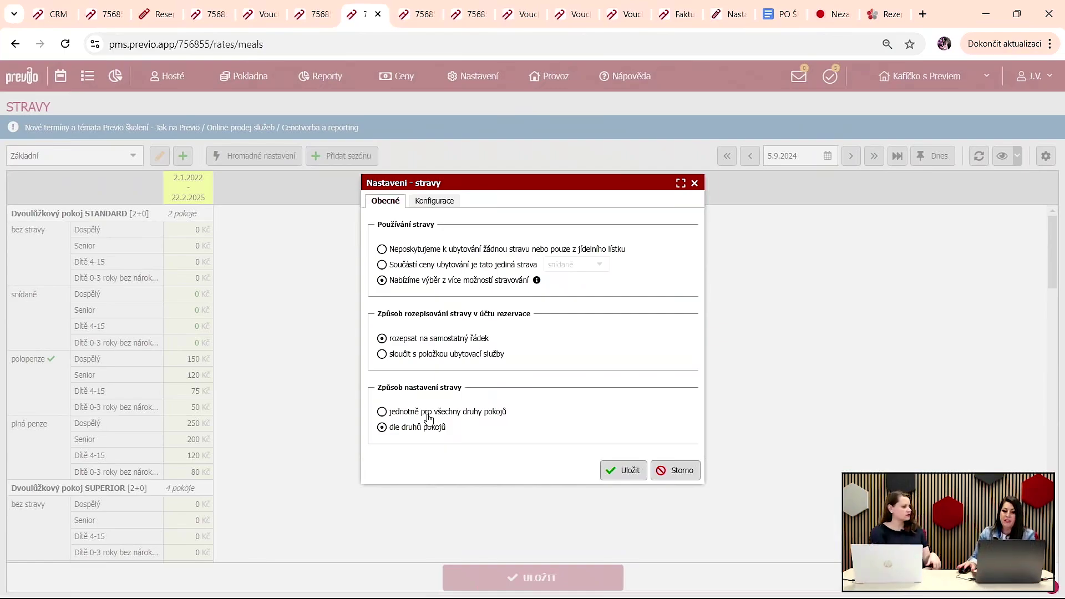
left_click(695, 183)
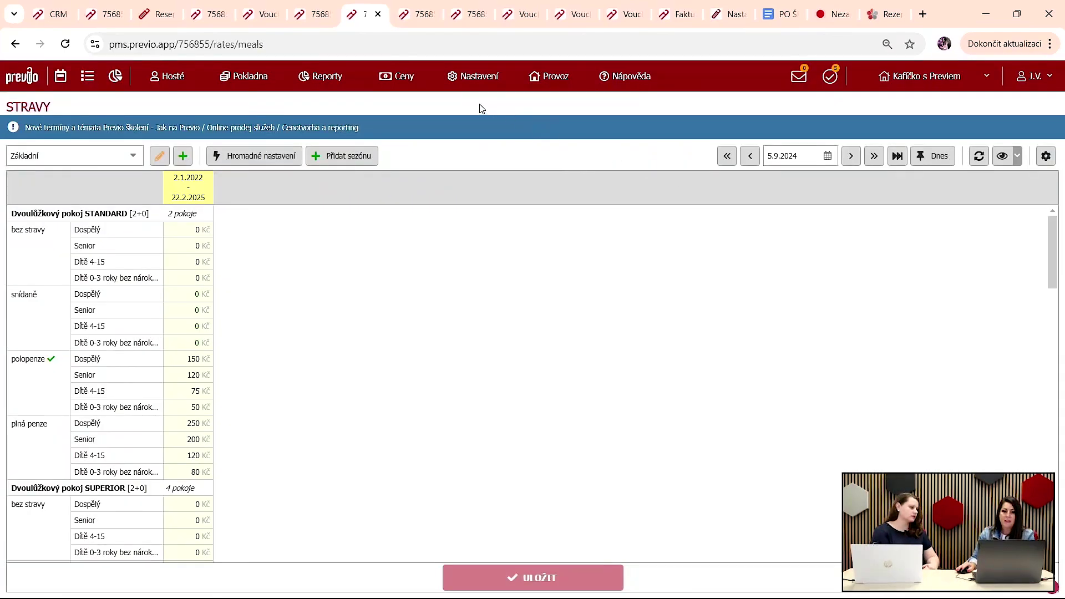
Step: Set meals by room type (dle druhů pokojů), save the meal settings, and look through the meal prices of all rooms
mouse_move(397, 78)
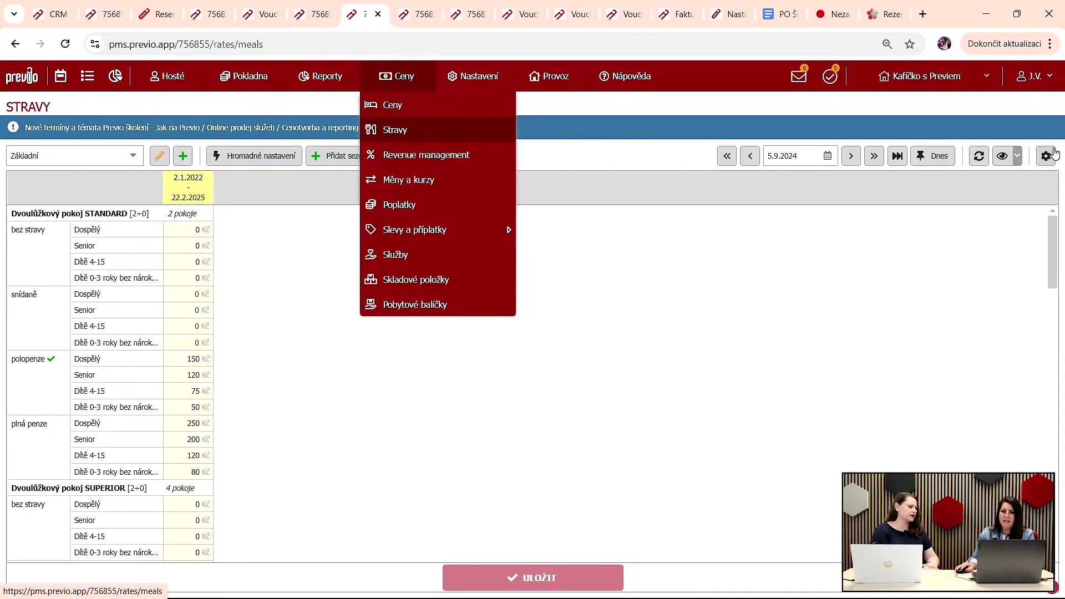
left_click(414, 131)
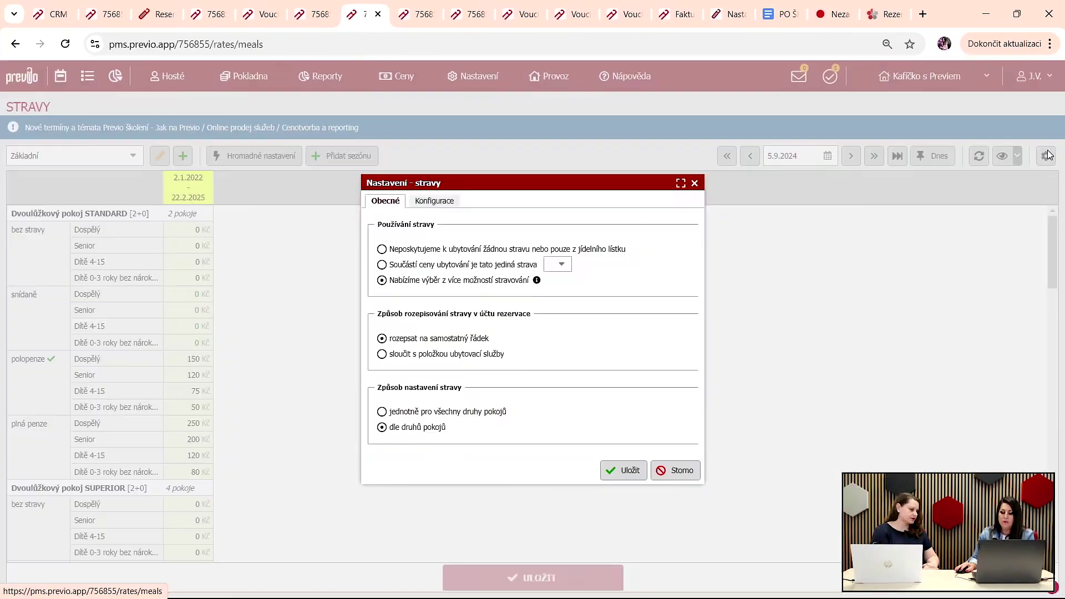
left_click(431, 428)
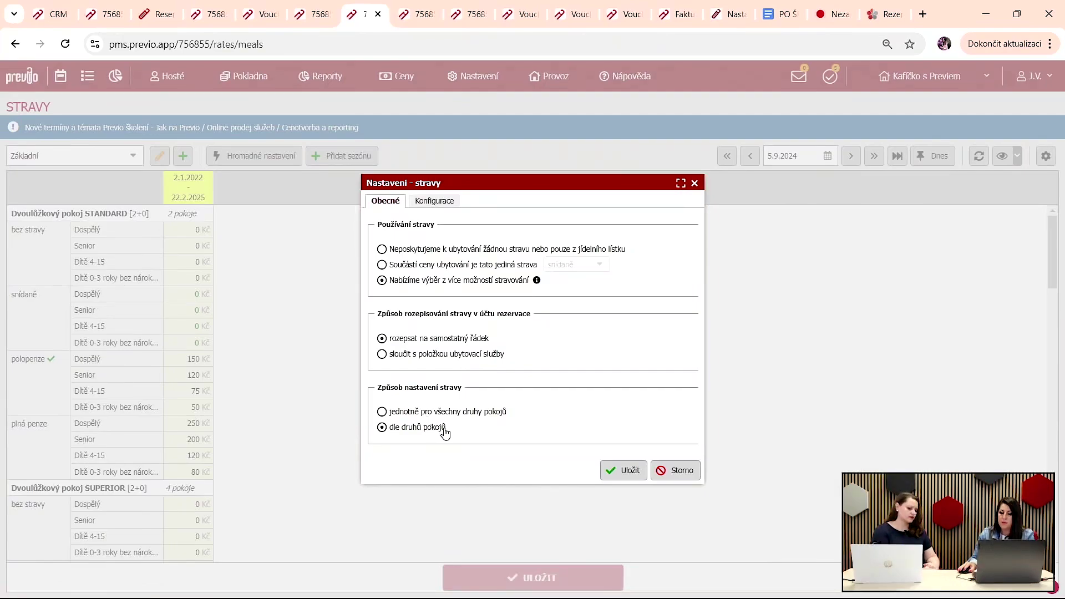
left_click(634, 470)
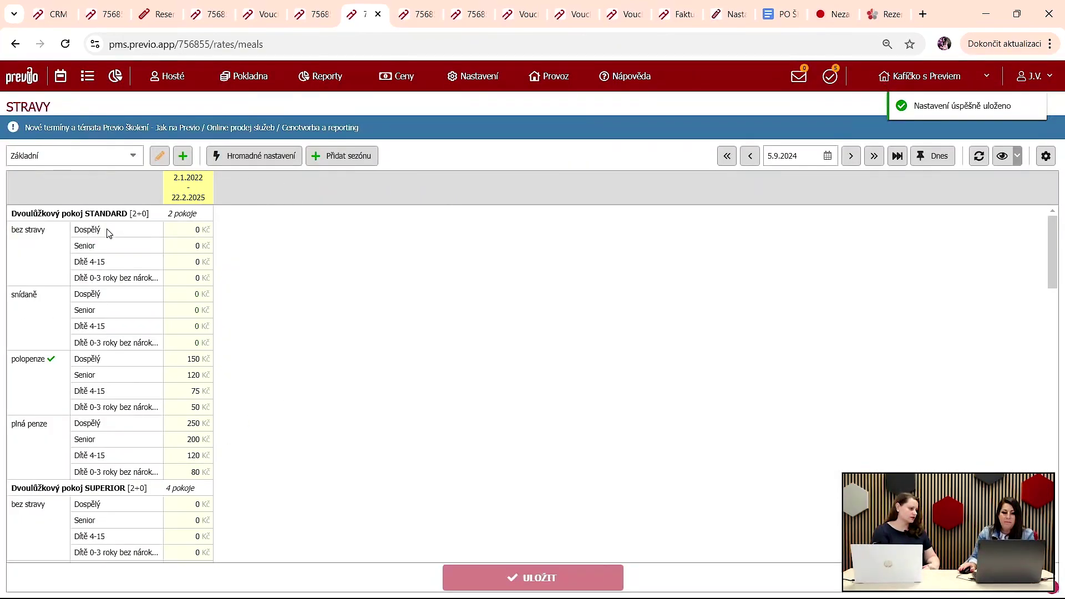
scroll(102, 324, "down", 8)
scroll(101, 325, "down", 8)
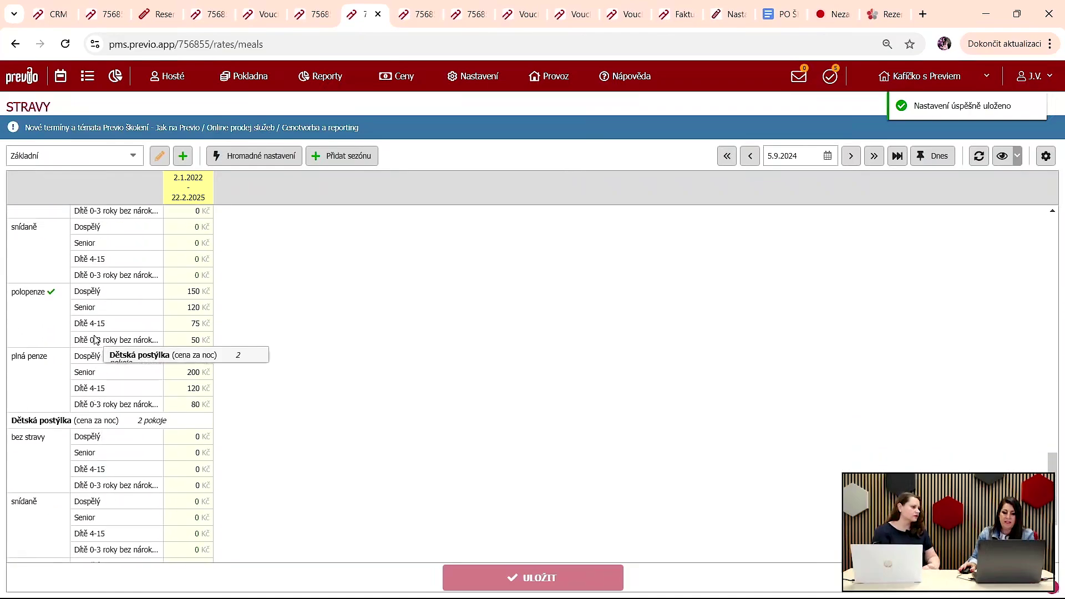
scroll(95, 339, "up", 15)
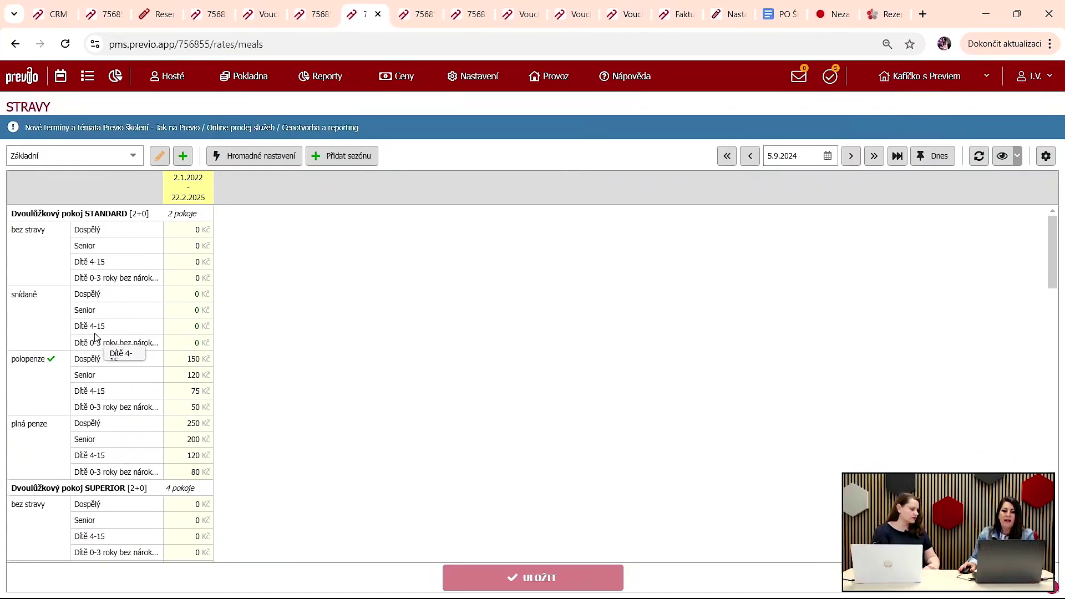
Step: In the Základní meal price plan, make snídaně the default free meal, choose the same meal price for all dates, and save
left_click(160, 157)
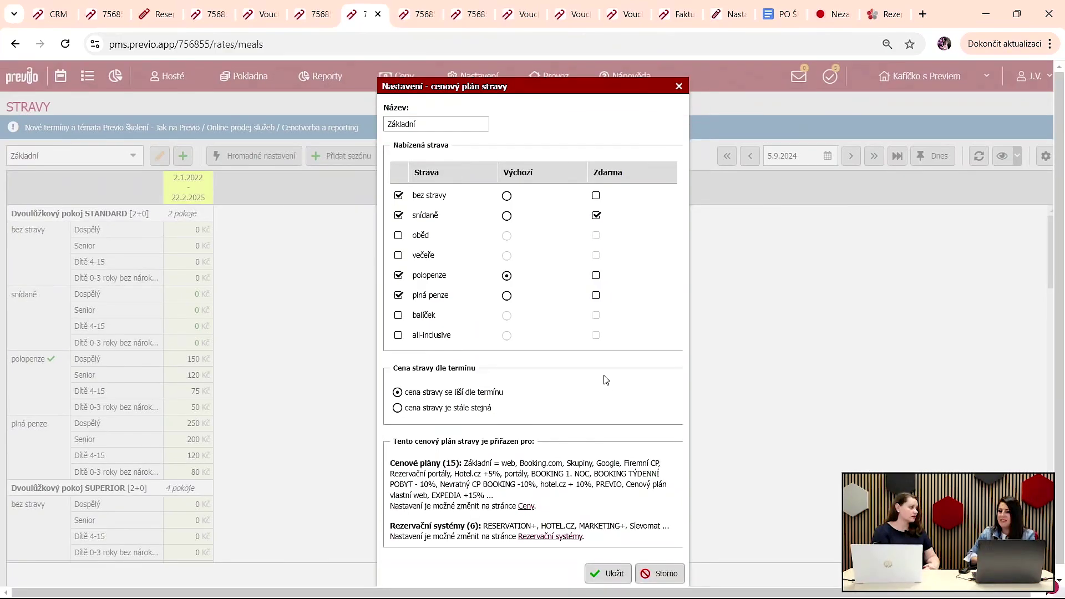
left_click(597, 215)
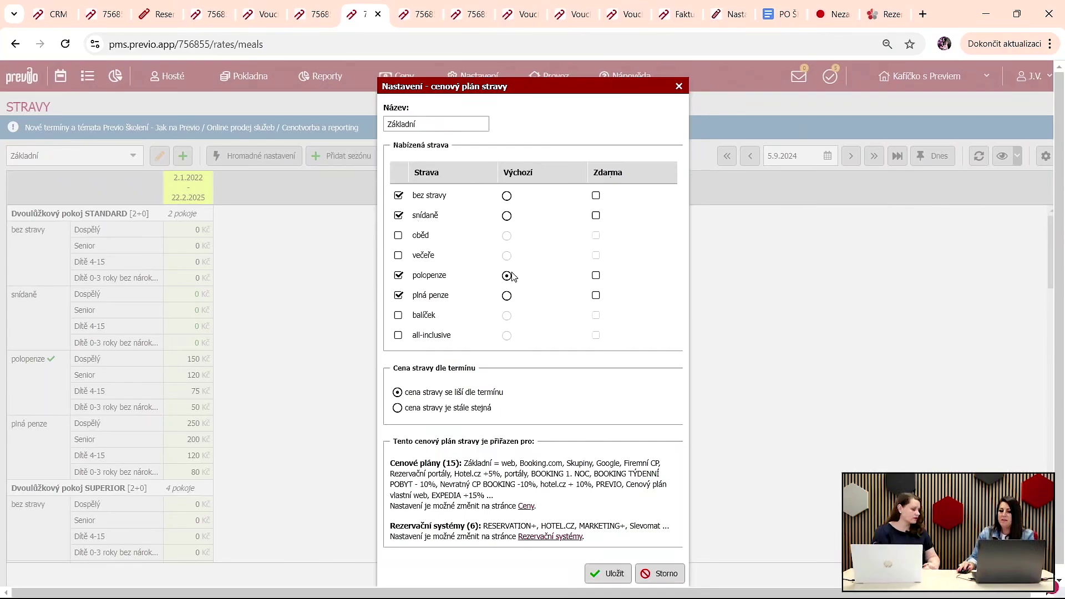
left_click(506, 196)
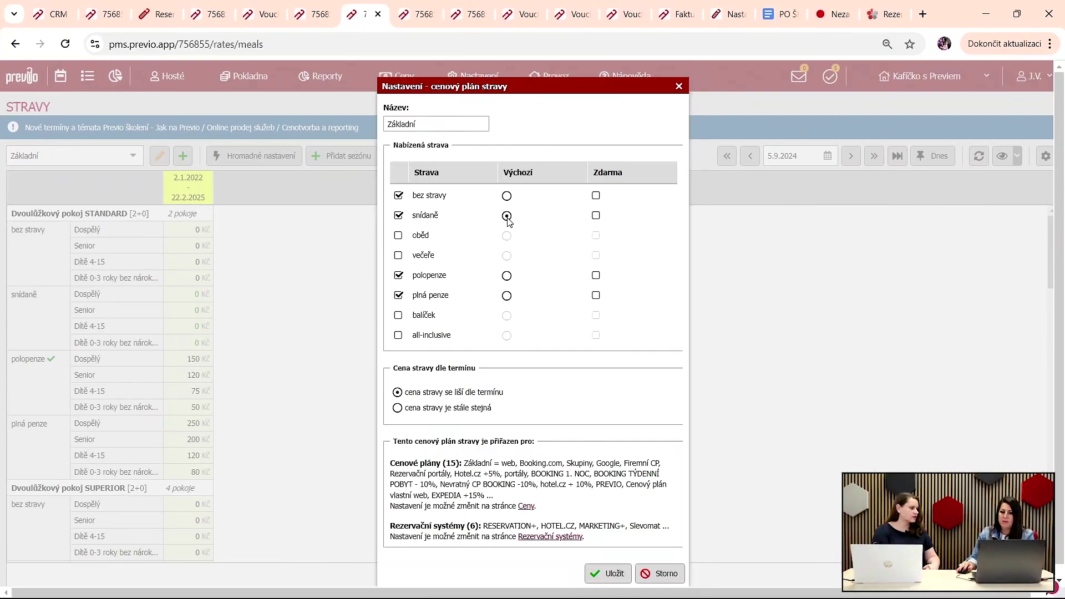
left_click(596, 215)
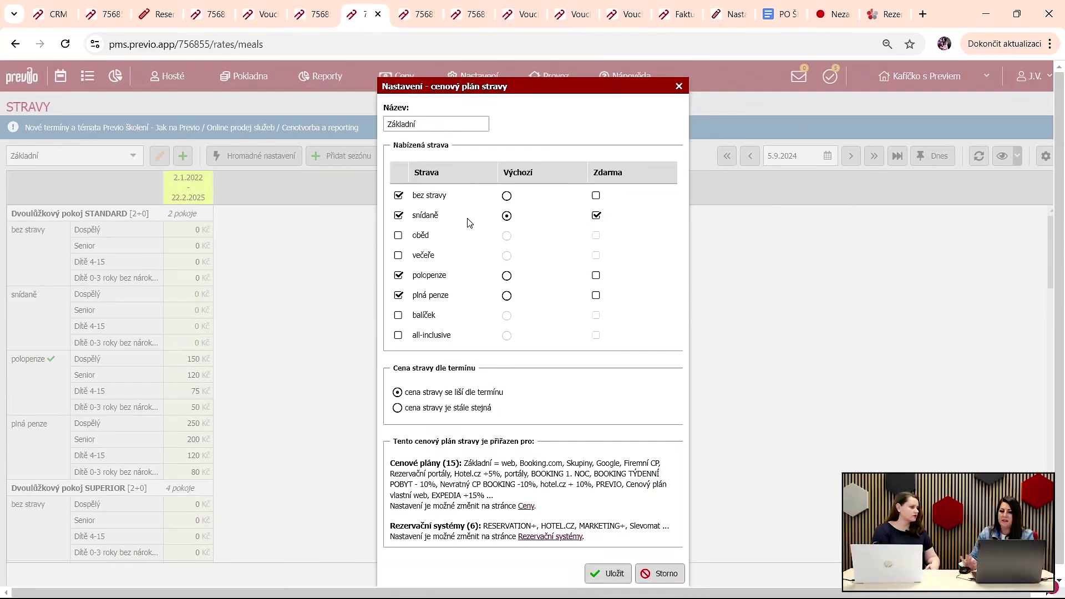
left_click(464, 409)
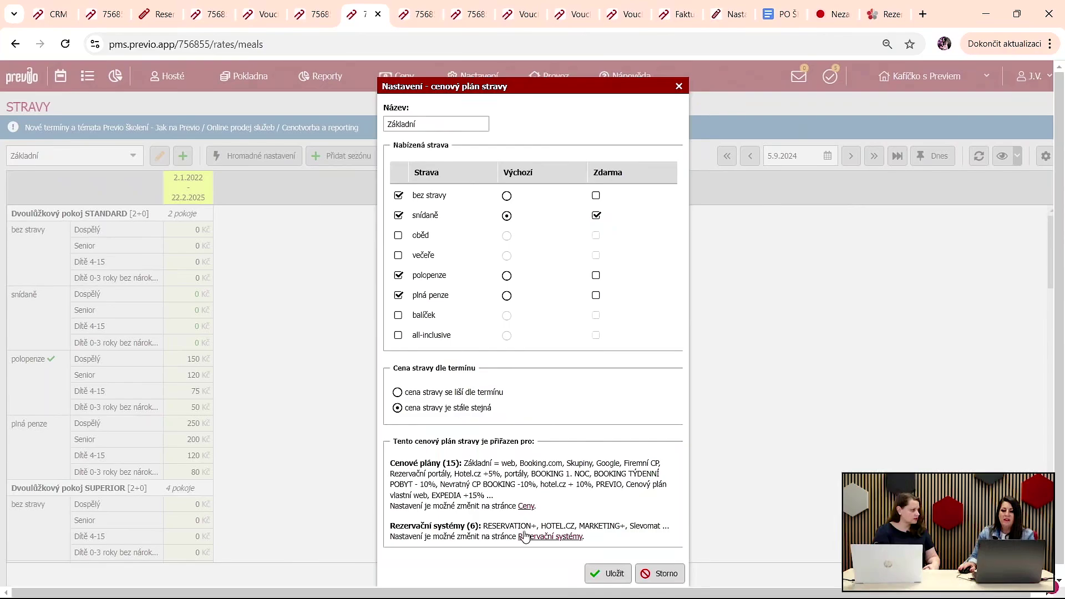
left_click(608, 572)
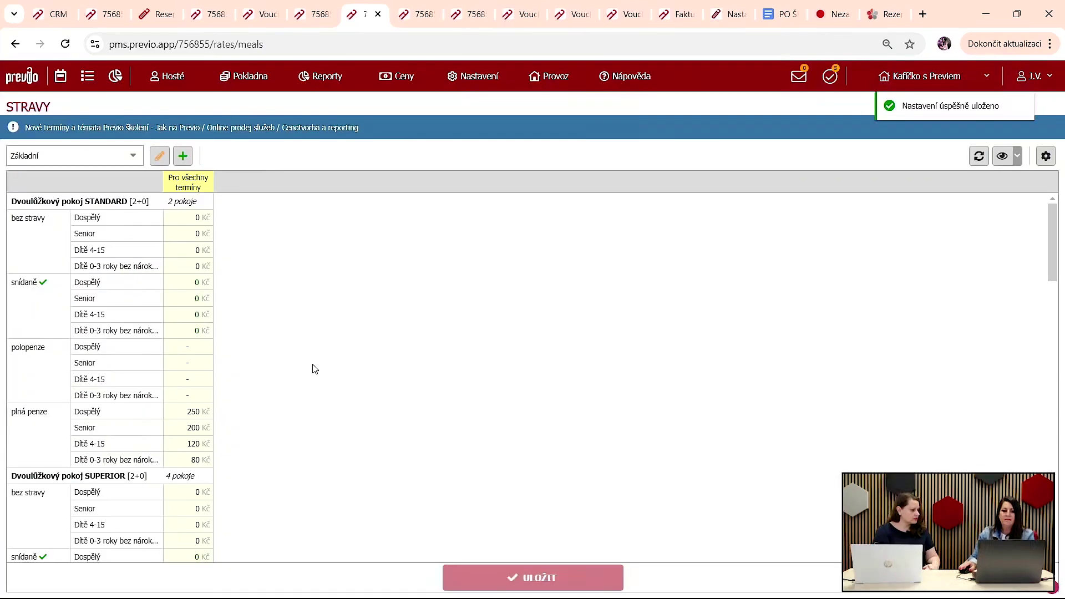
Step: Switch the Základní meal plan to prices that differ by date, save it, and view the new season form without saving
left_click(159, 156)
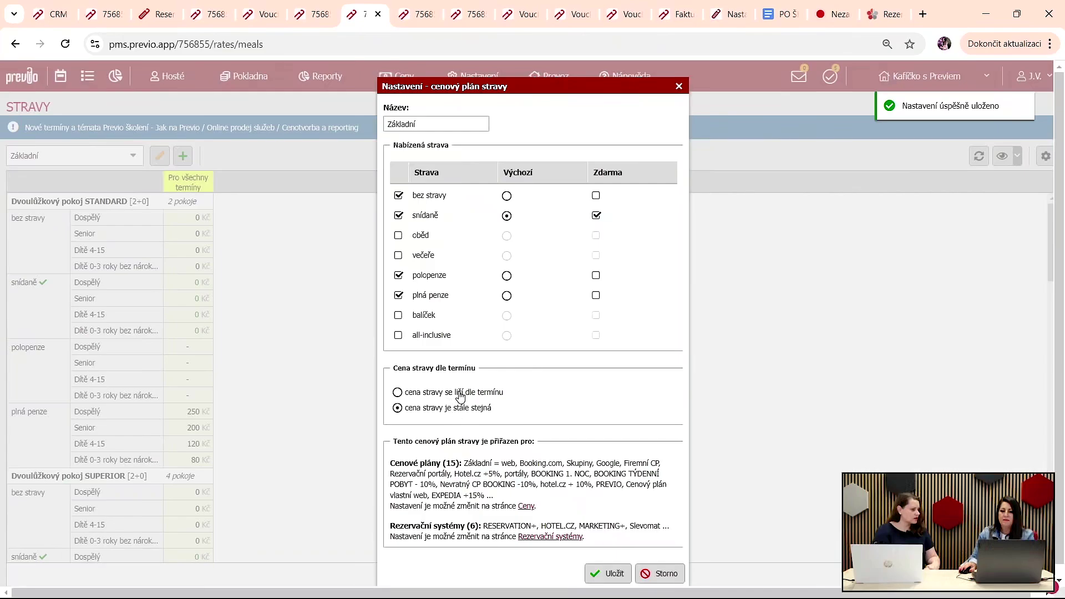
left_click(608, 574)
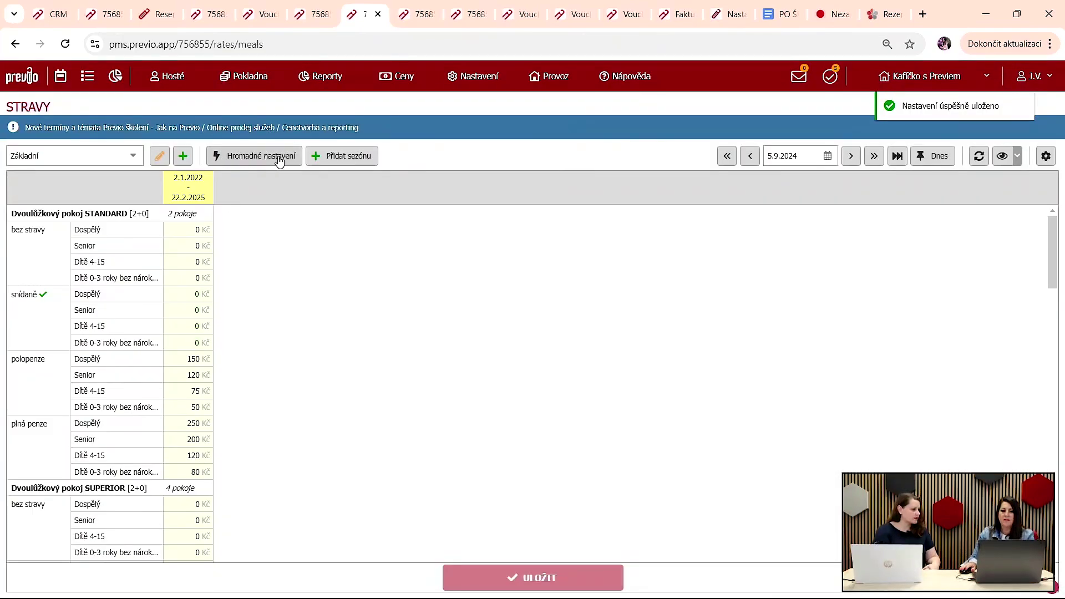
left_click(345, 162)
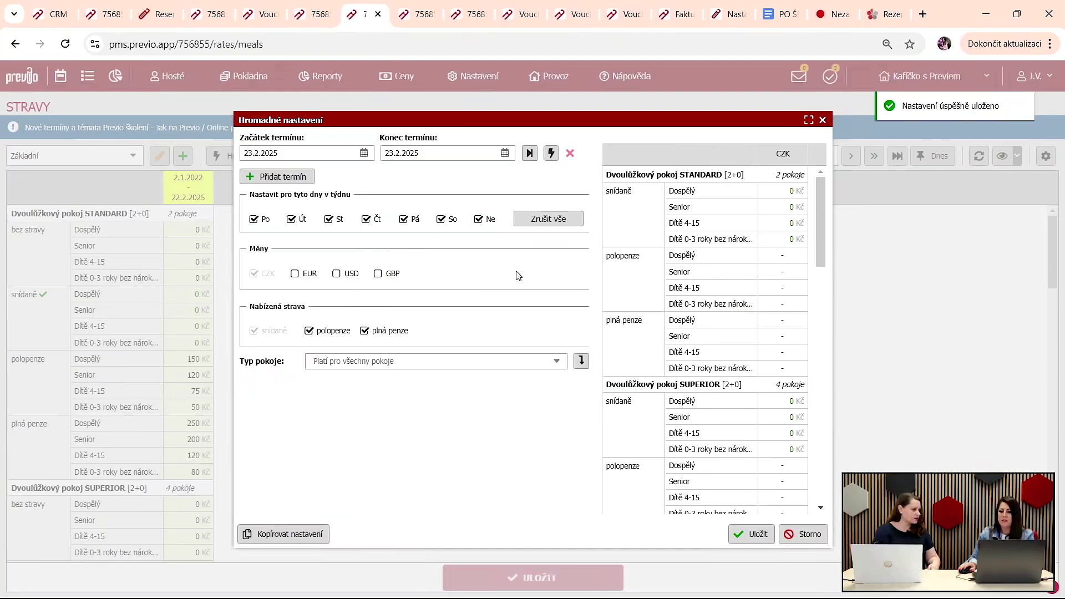
left_click(822, 121)
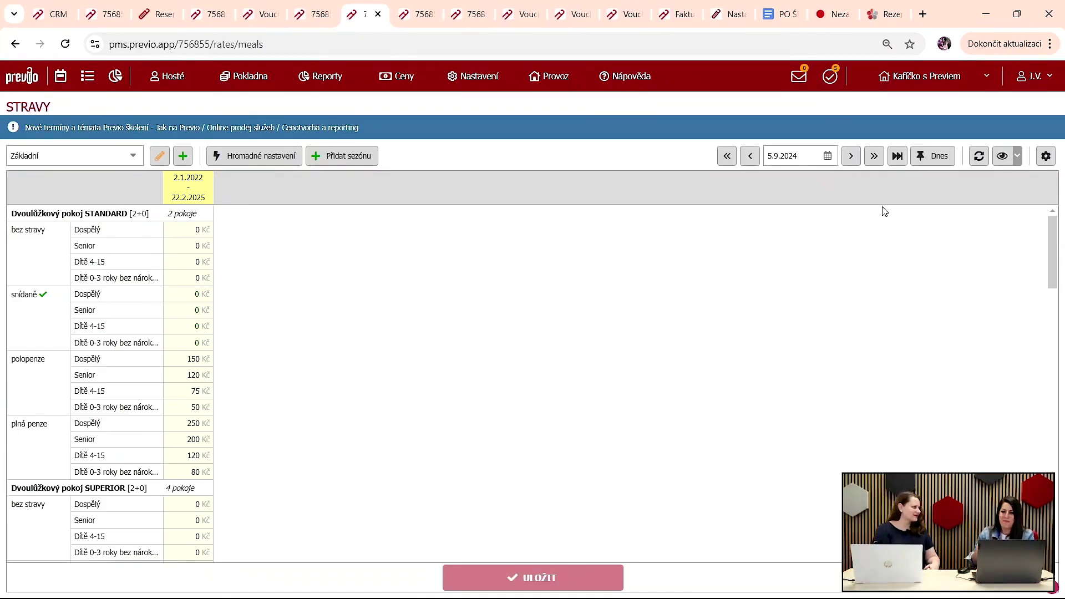
Step: In the meal configuration, edit Plná penze and exclude Oběd from the arrival day
left_click(1047, 160)
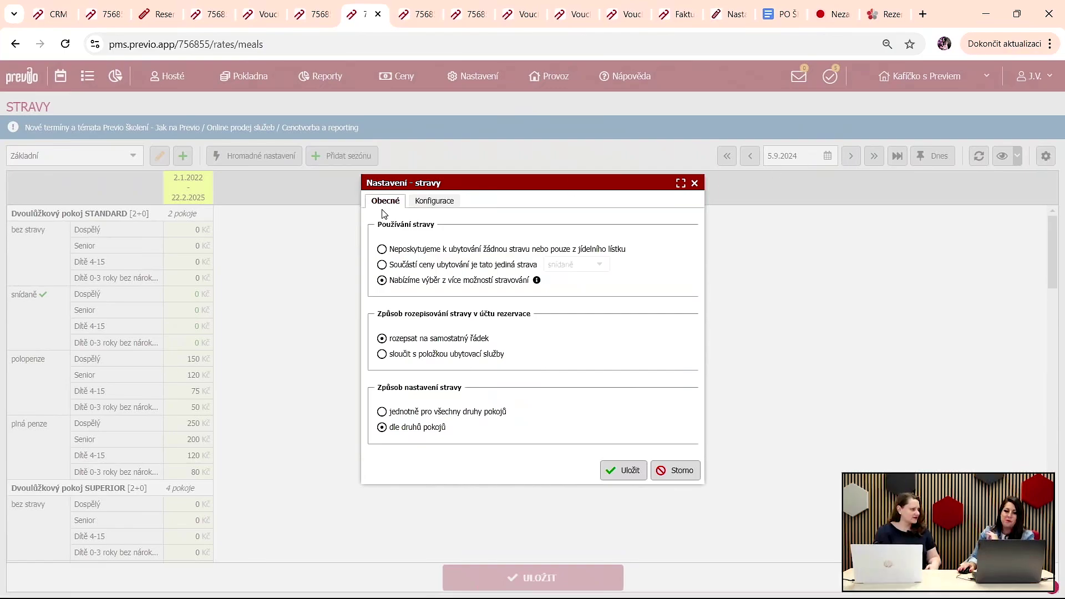
left_click(439, 207)
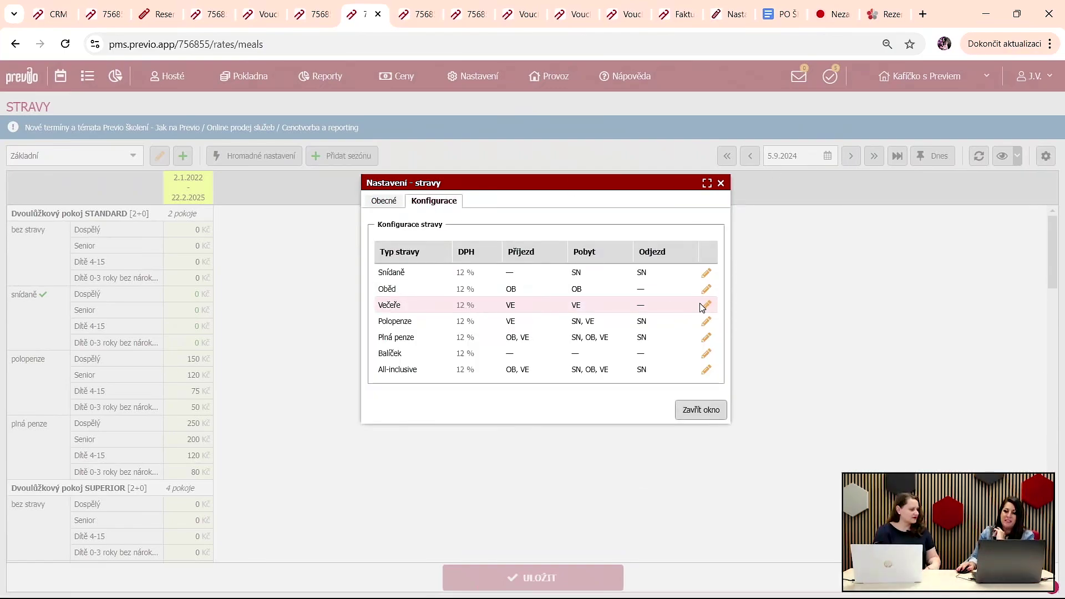
left_click(706, 338)
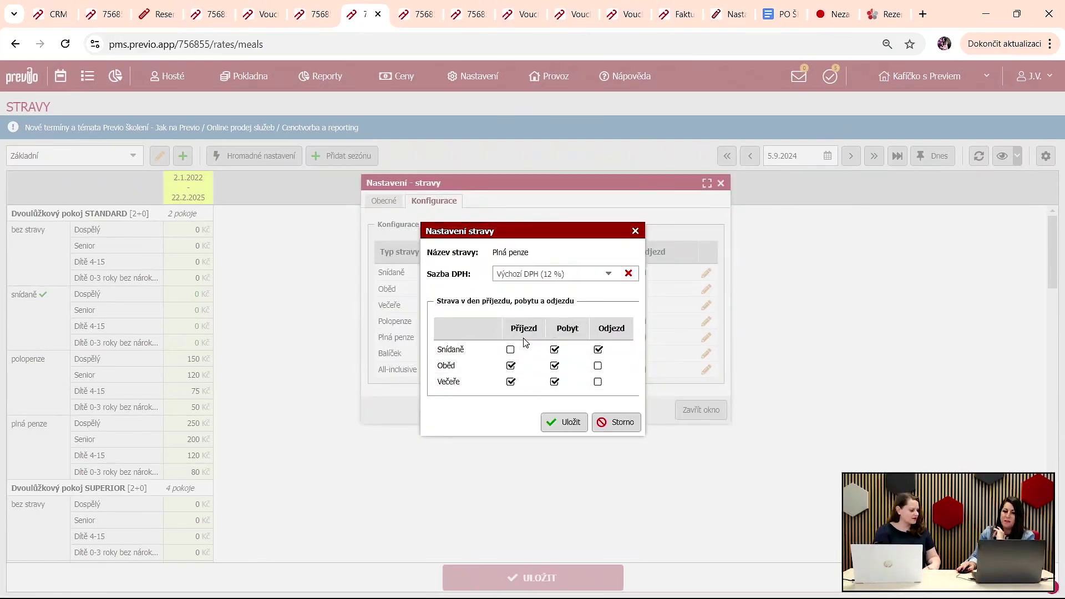
left_click(511, 366)
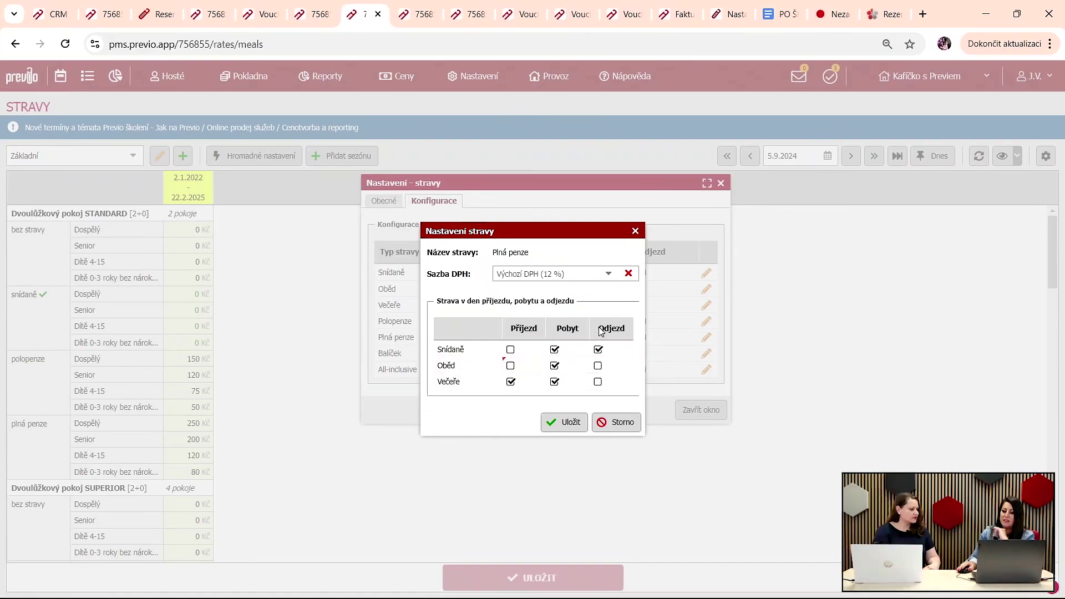
Step: Close the meal settings and open the fee settings valid from 10.9.2021
left_click(636, 232)
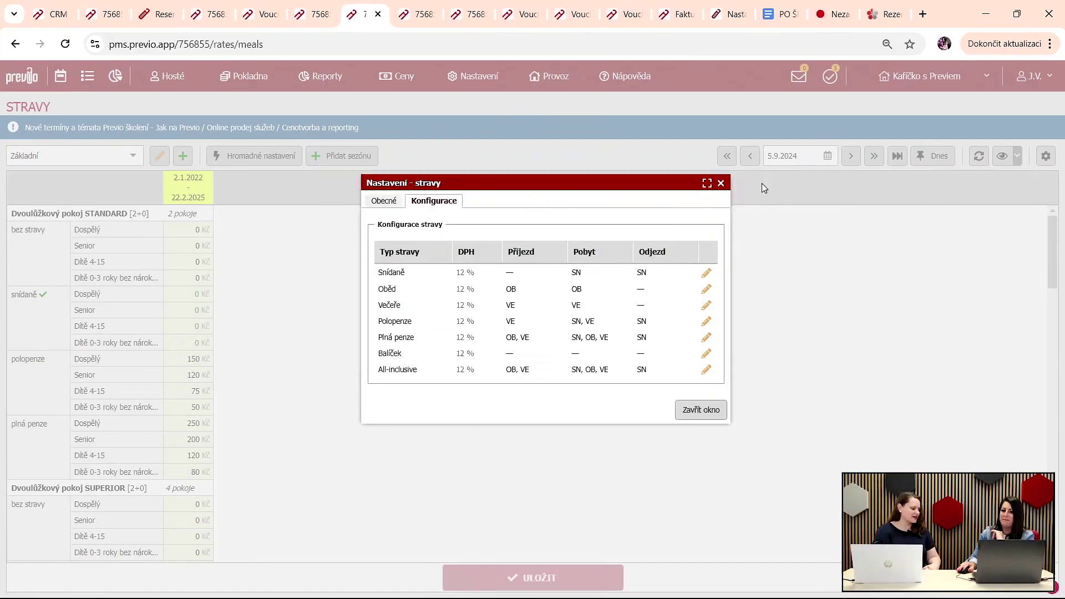
left_click(721, 184)
left_click(392, 76)
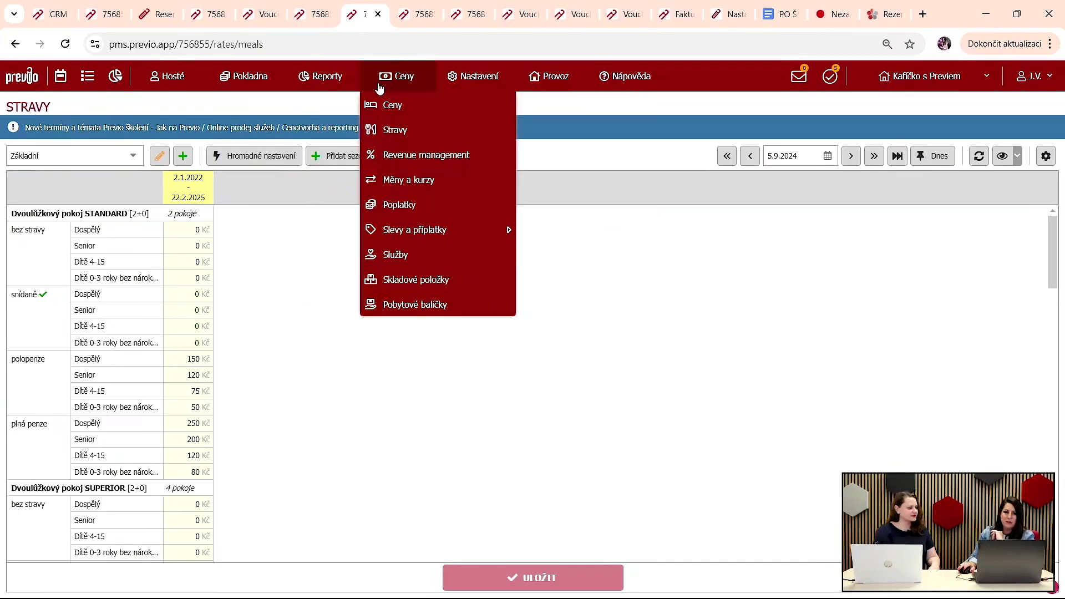
left_click(408, 215)
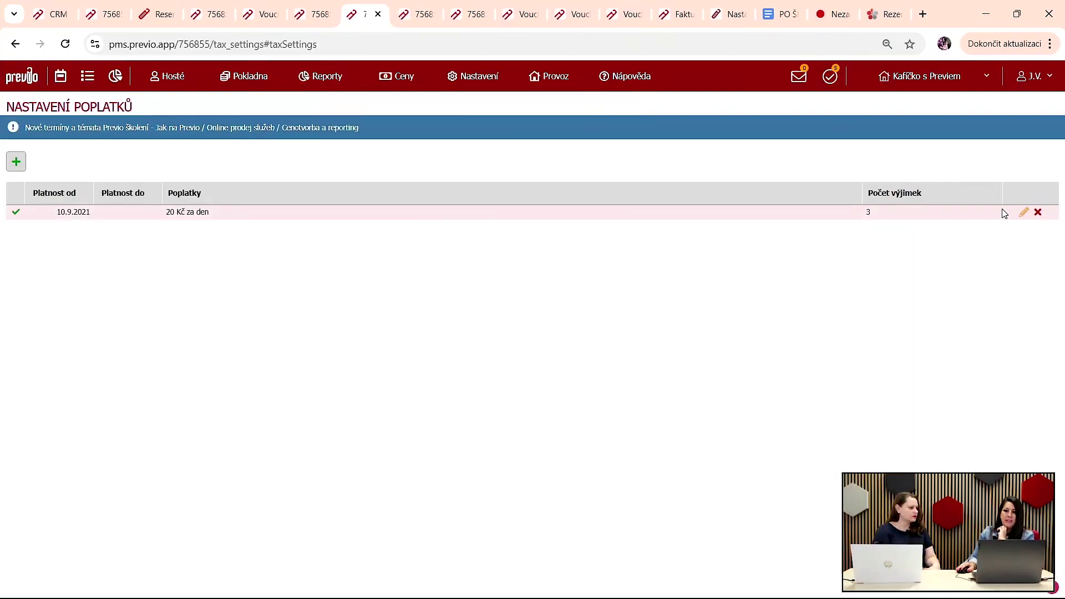
left_click(1024, 213)
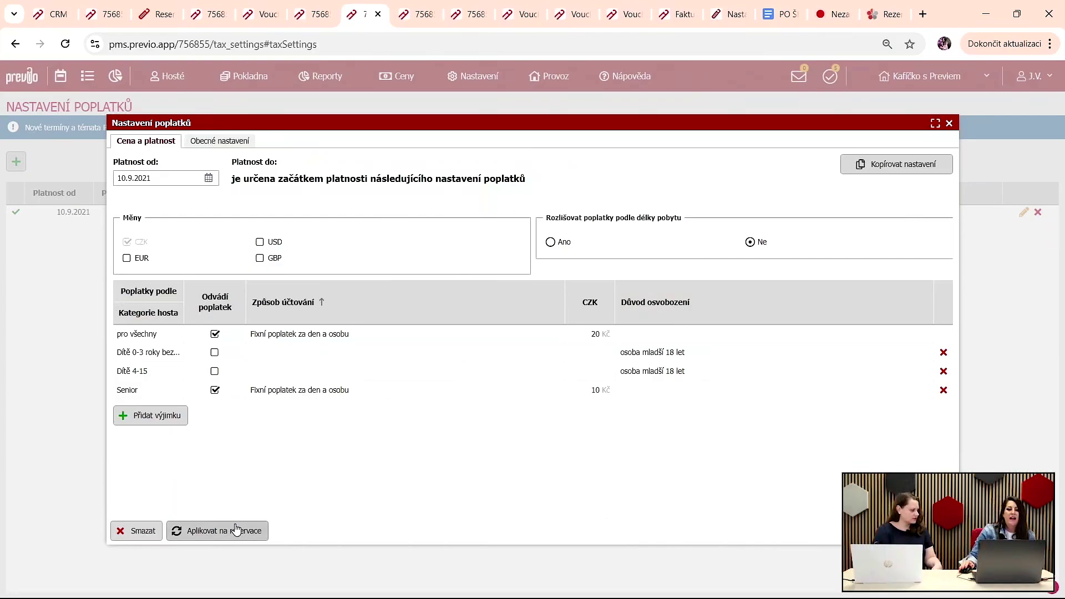
left_click(150, 416)
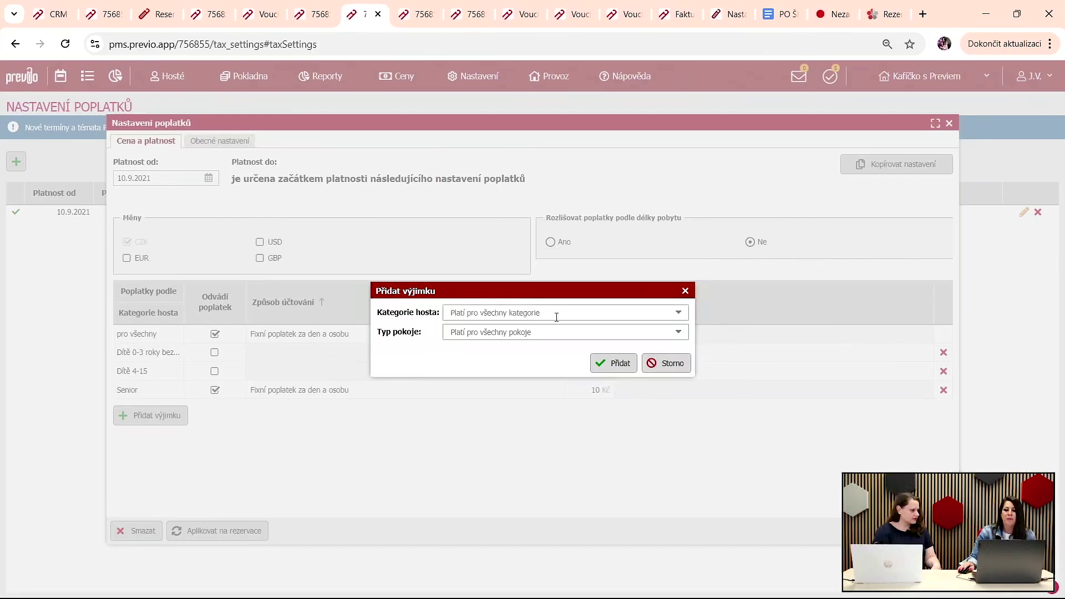
left_click(678, 314)
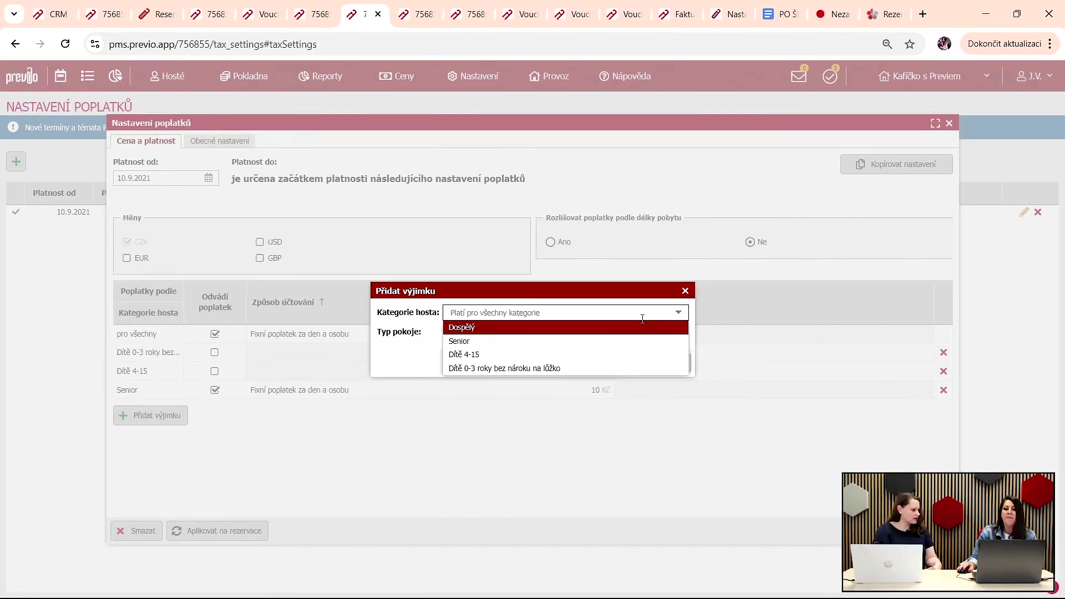
left_click(565, 356)
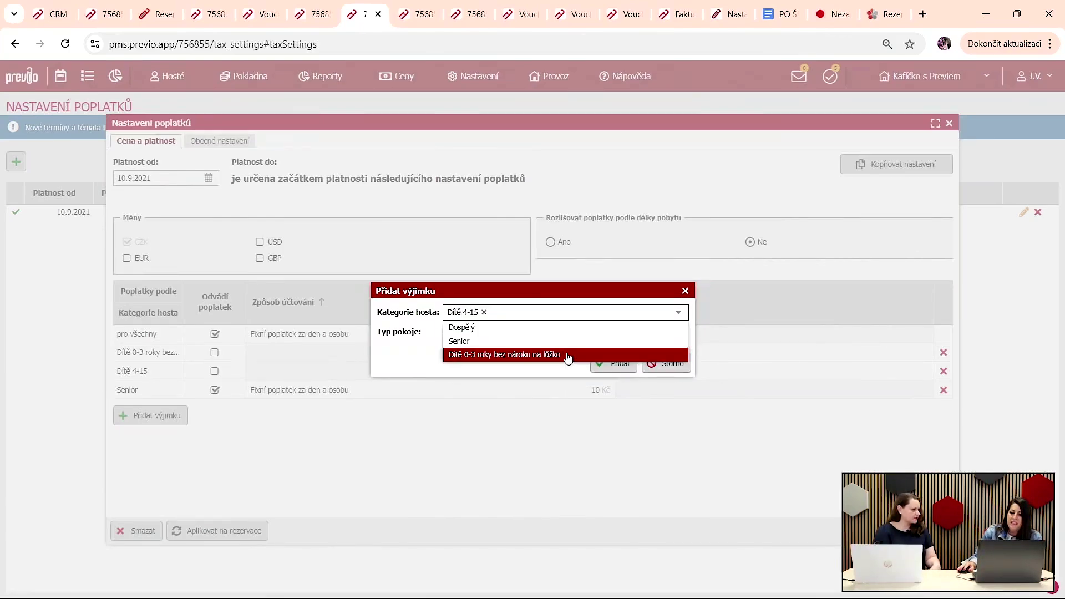
left_click(687, 299)
left_click(686, 291)
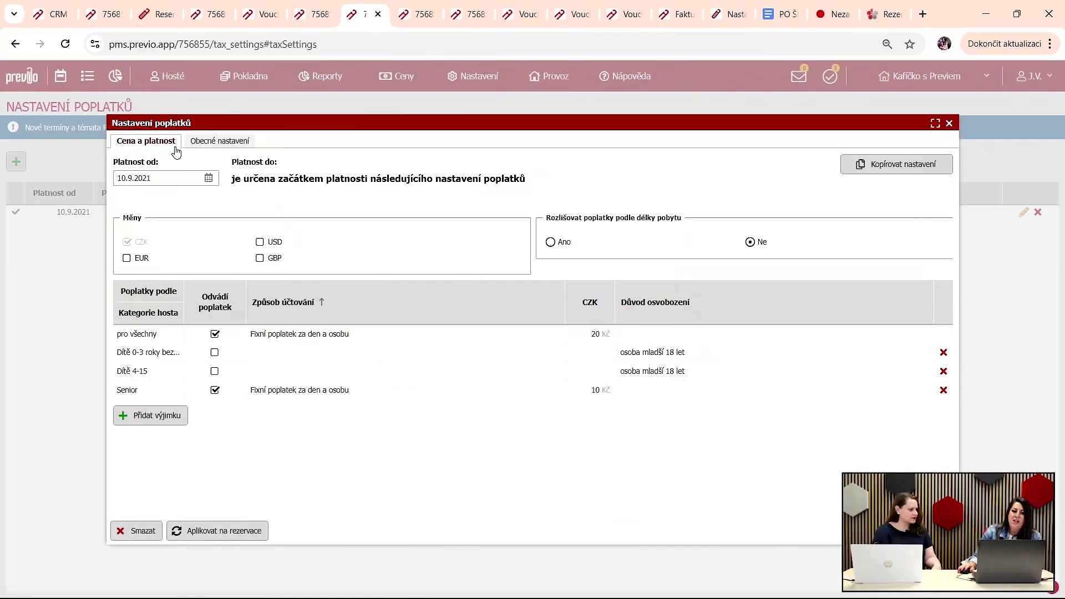
Step: In the fee's general settings, enable "Poplatek lze uhradit nejdříve v den příjezdu" and leave "Pouze na recepci" off
left_click(207, 145)
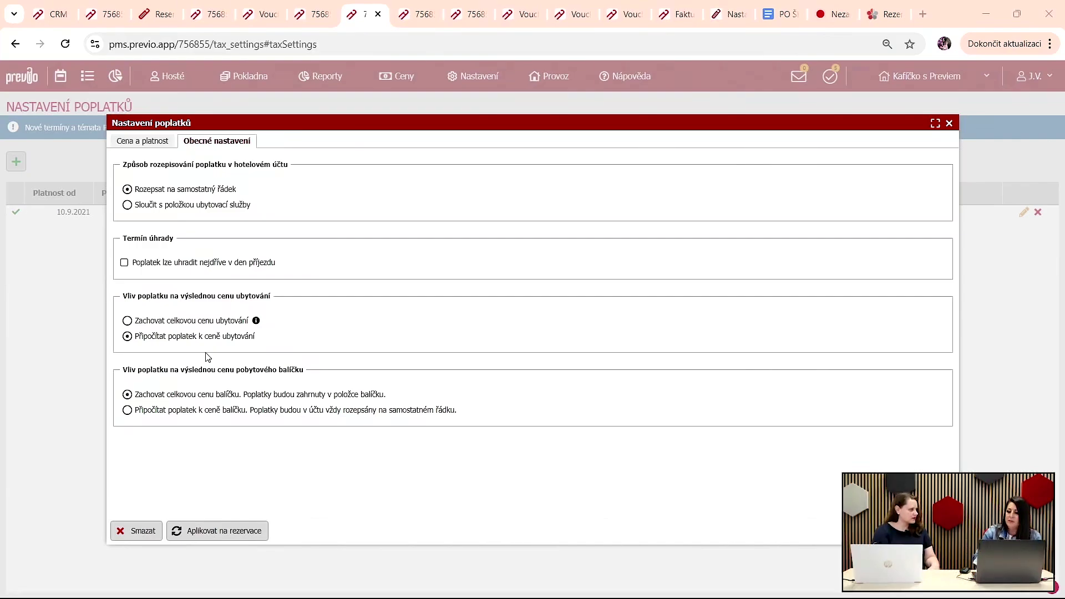
key("super+Tab")
left_click(330, 197)
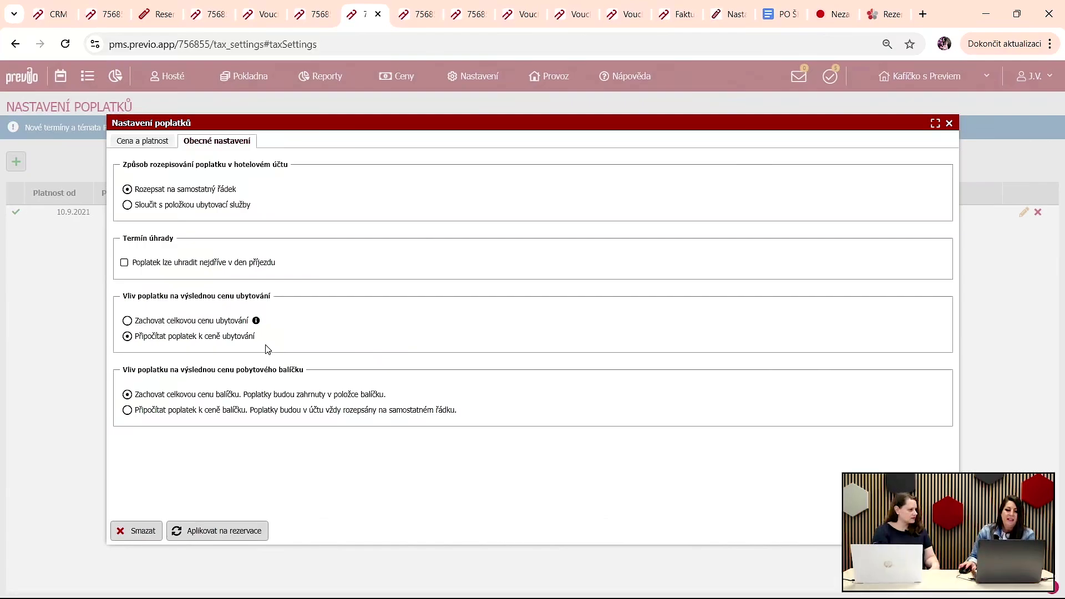
left_click(177, 263)
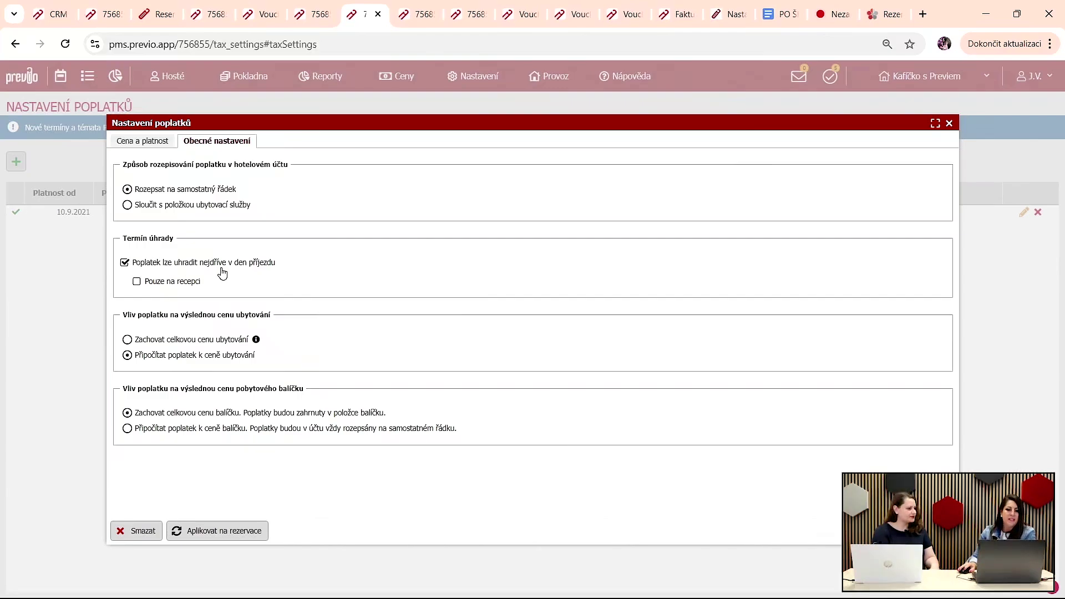
left_click(165, 284)
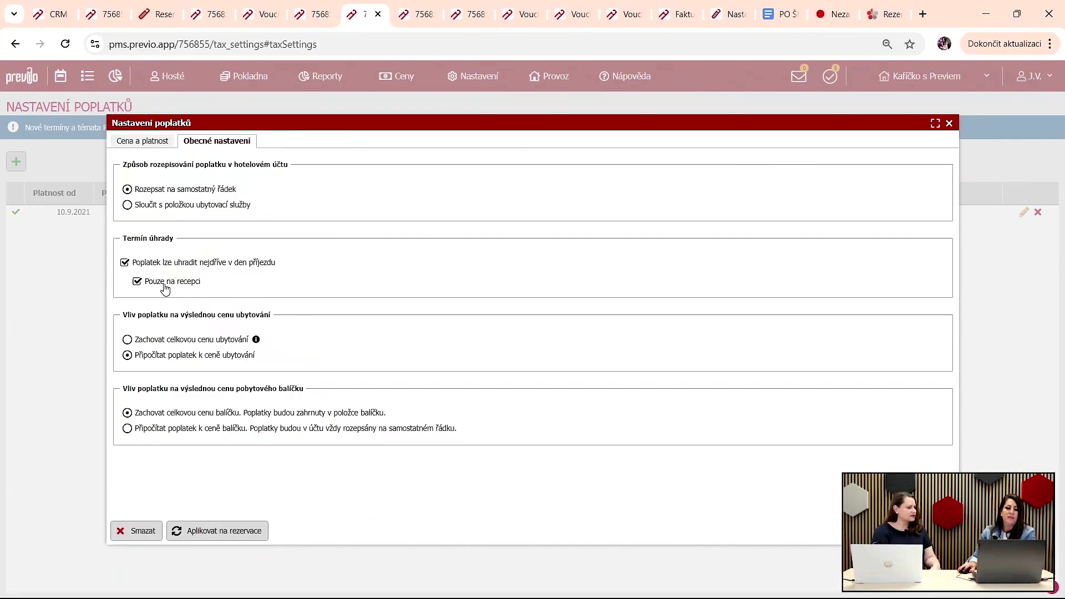
left_click(164, 285)
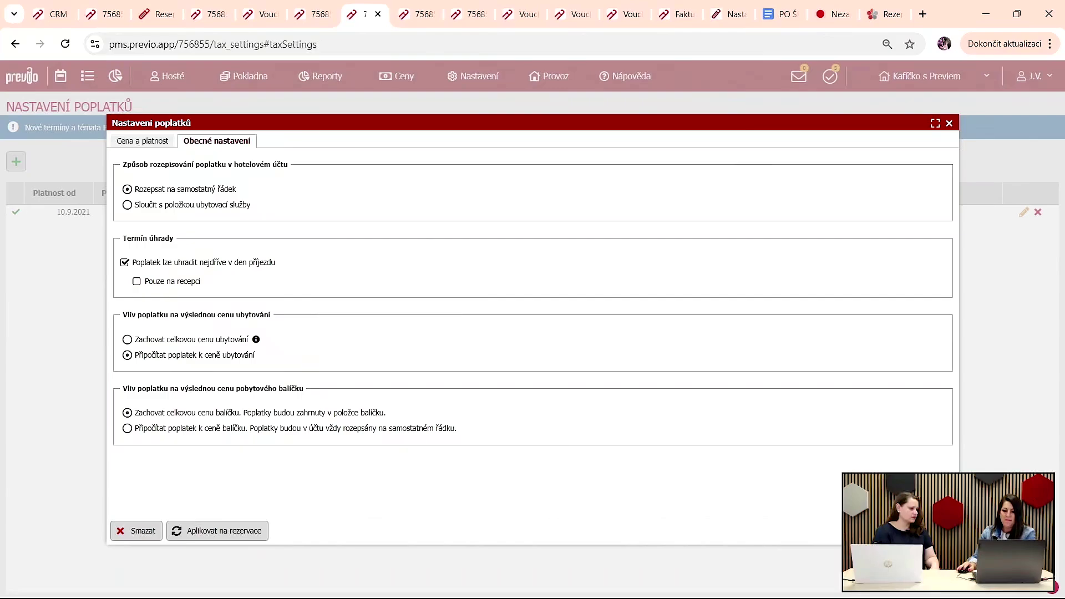
Step: Open the services list, and review the SPORT, Masáže, Služby and Bowling add-on services on the online booking page
mouse_move(384, 89)
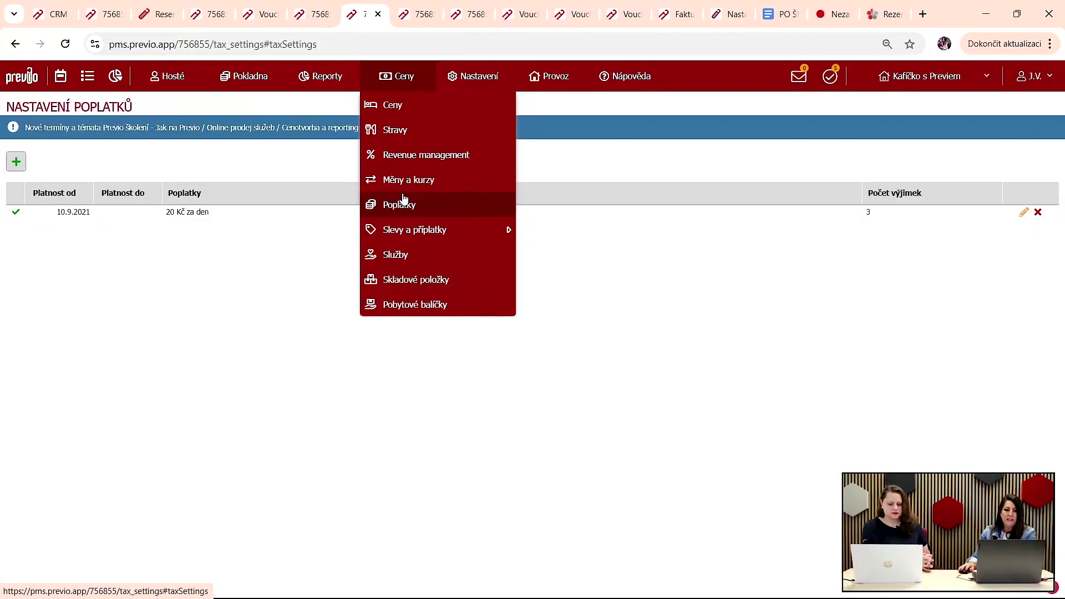
left_click(399, 254)
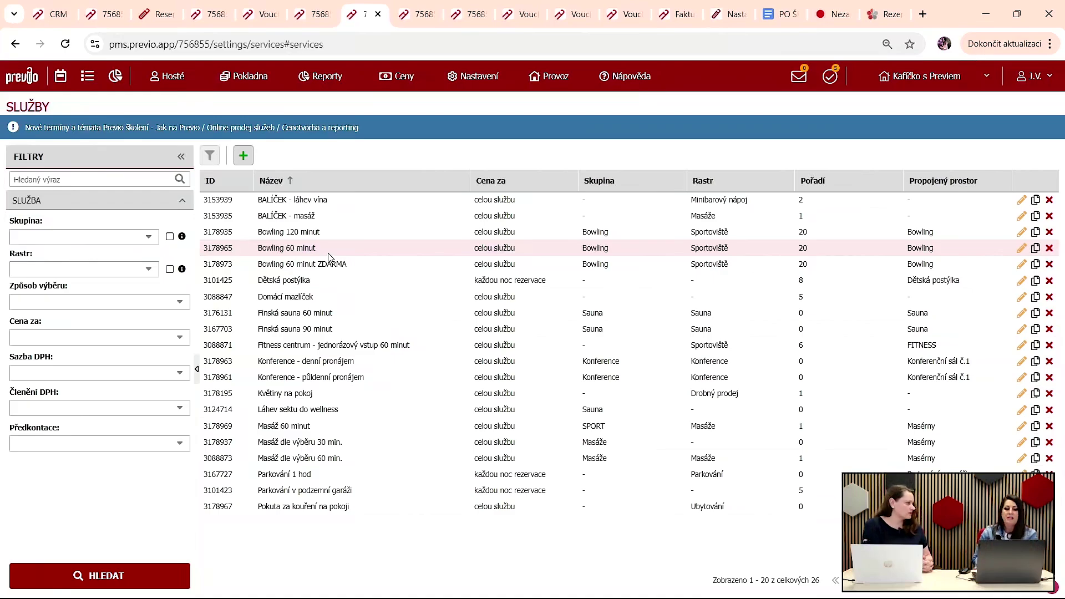
left_click(157, 14)
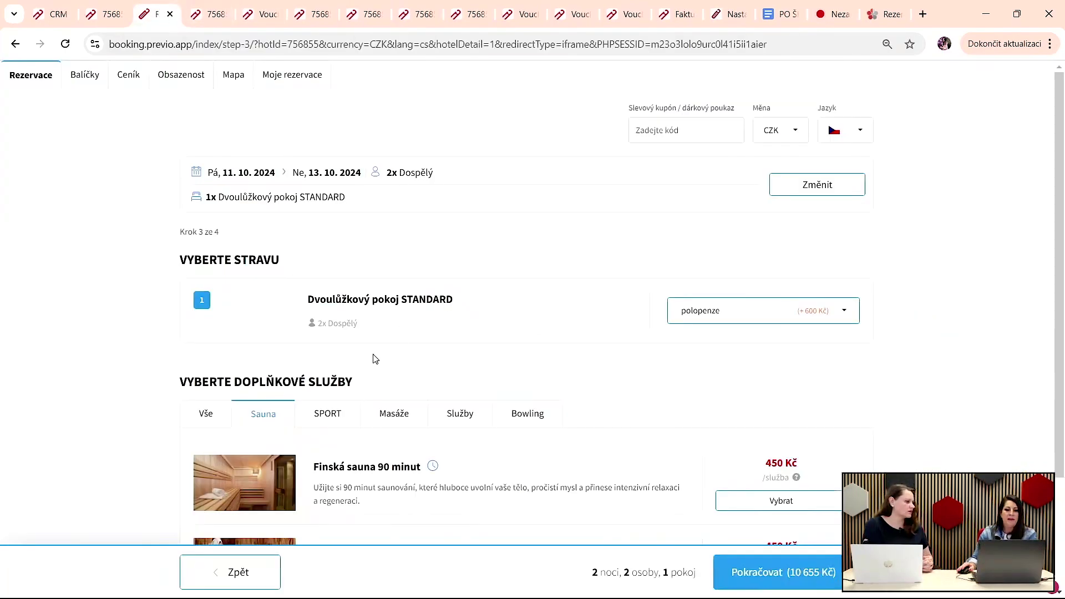
scroll(388, 250, "down", 3)
left_click(326, 291)
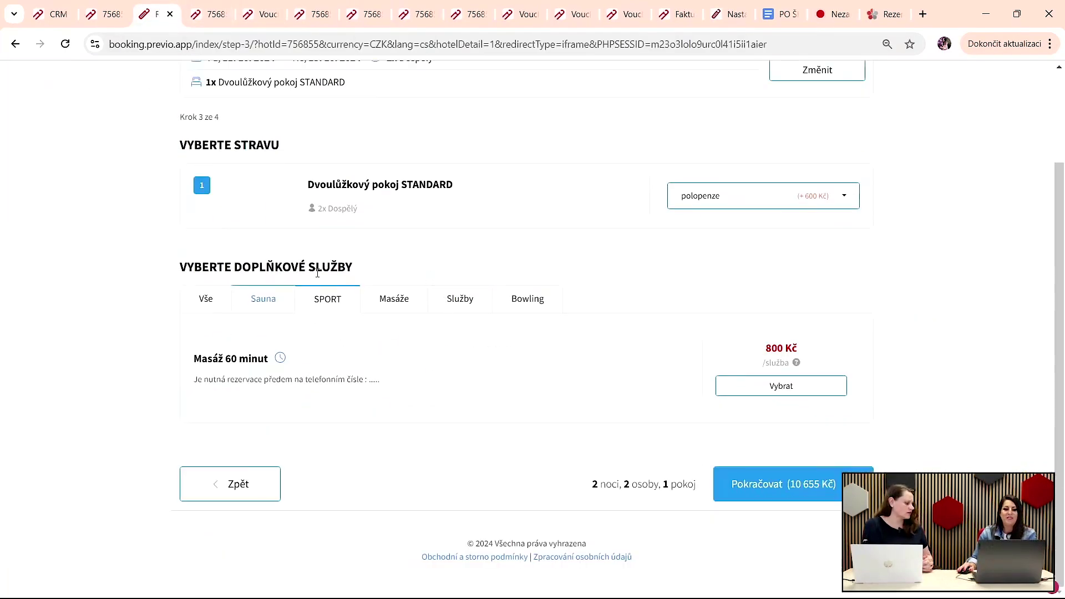
left_click(389, 303)
left_click(443, 303)
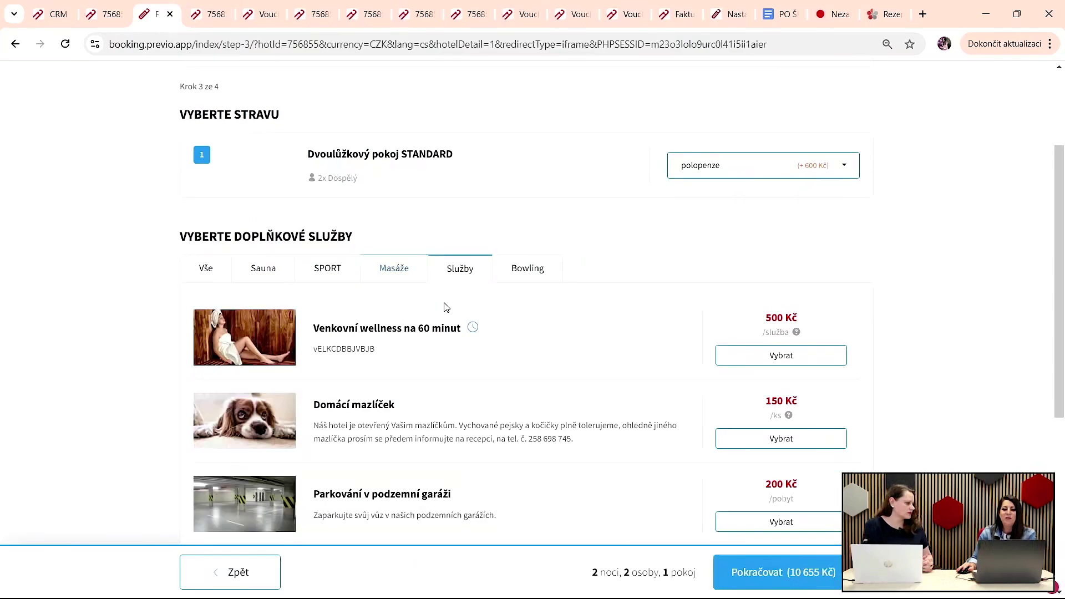
left_click(530, 272)
scroll(530, 280, "down", 1)
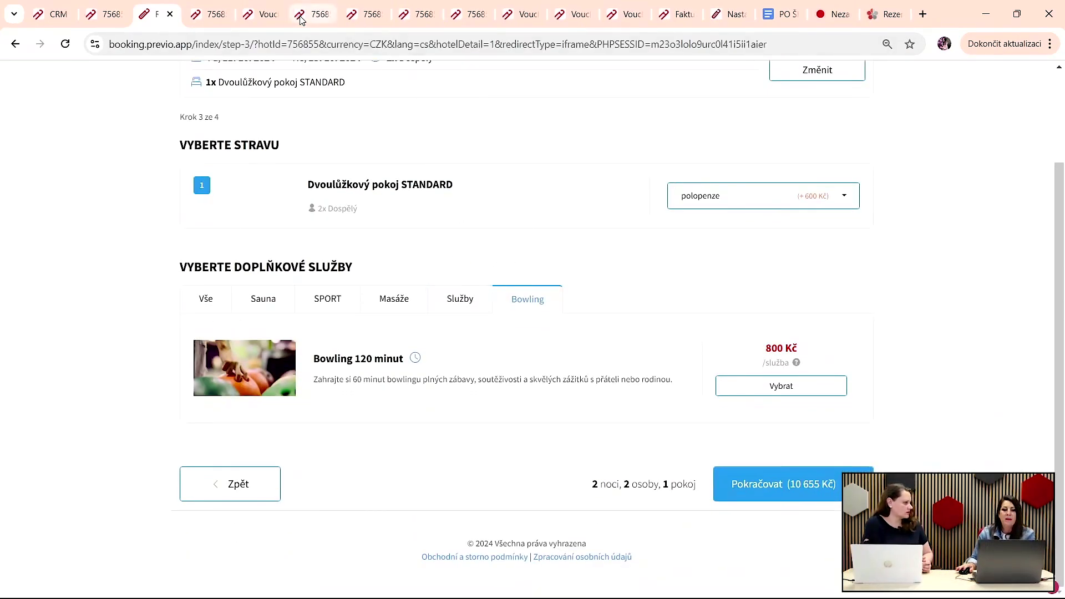
Step: Return to the services list and start a new service named "LÁHEV VÍNA"
left_click(363, 14)
mouse_move(394, 85)
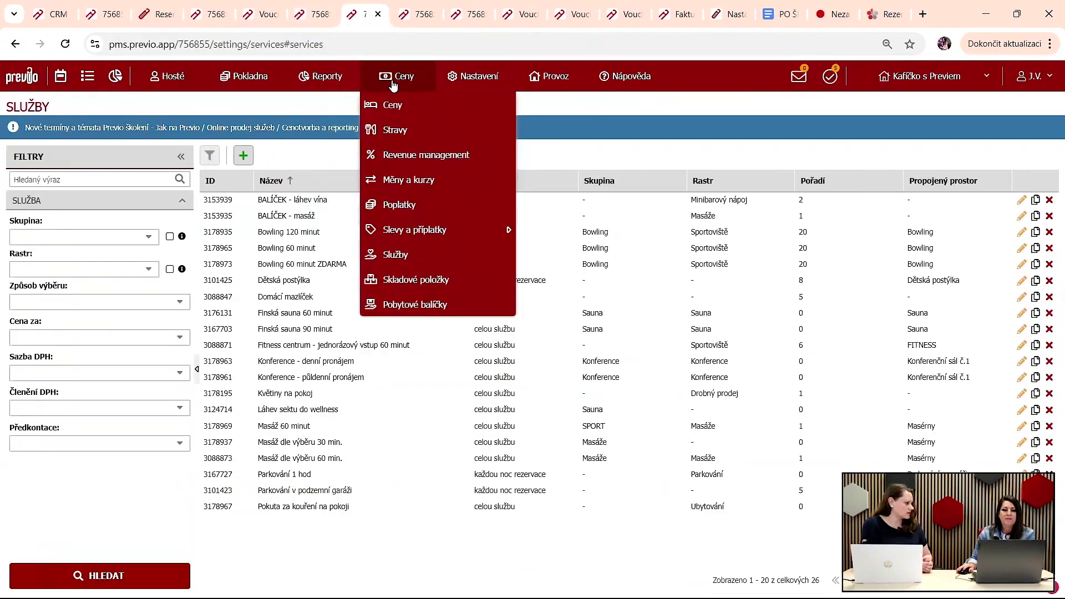
left_click(244, 156)
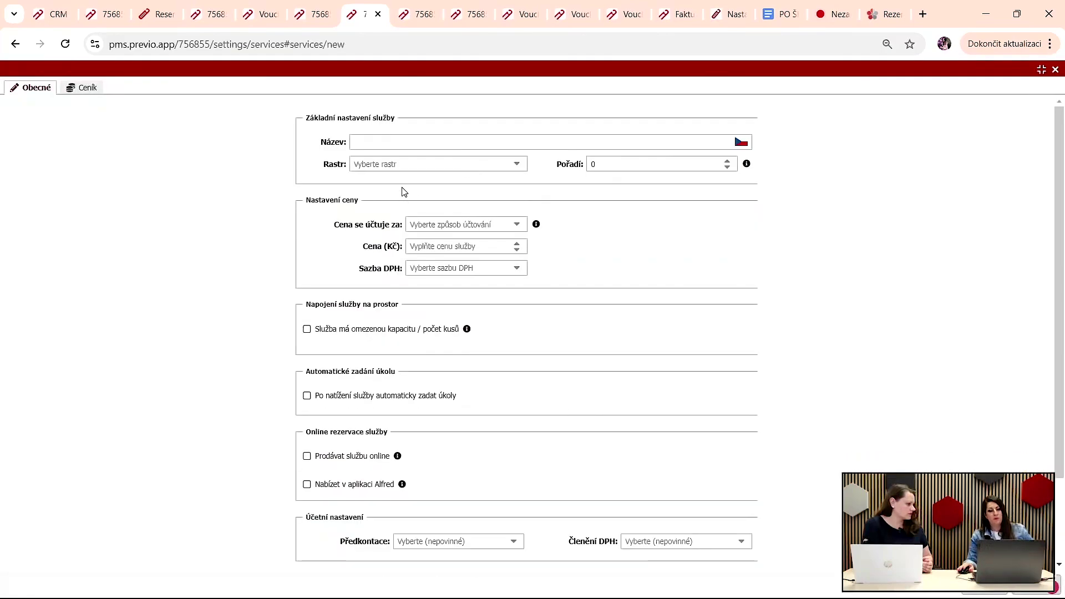
left_click(398, 143)
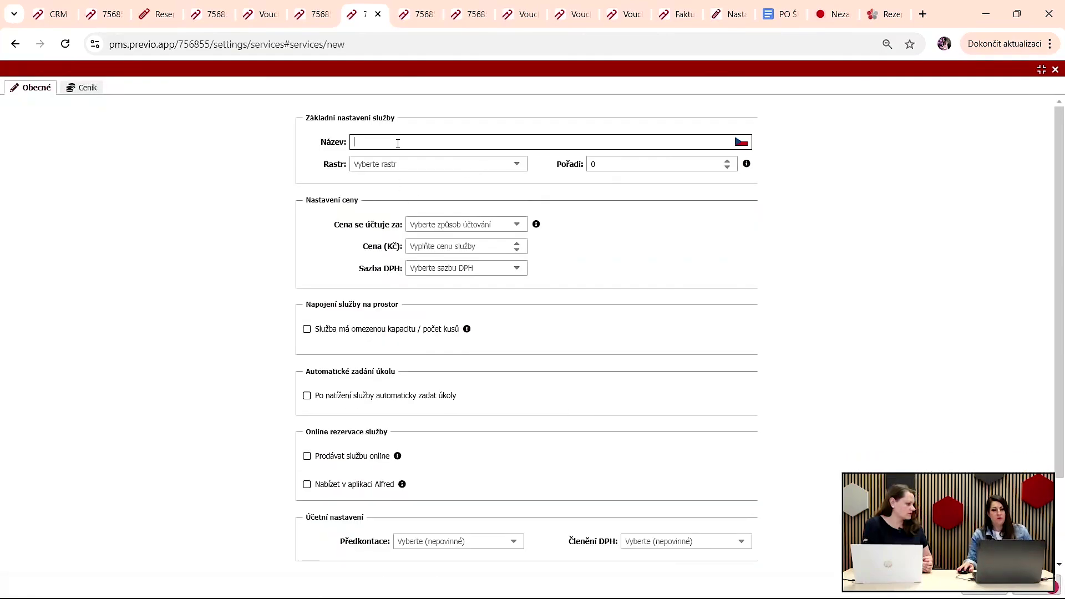
type("LÁHEV ")
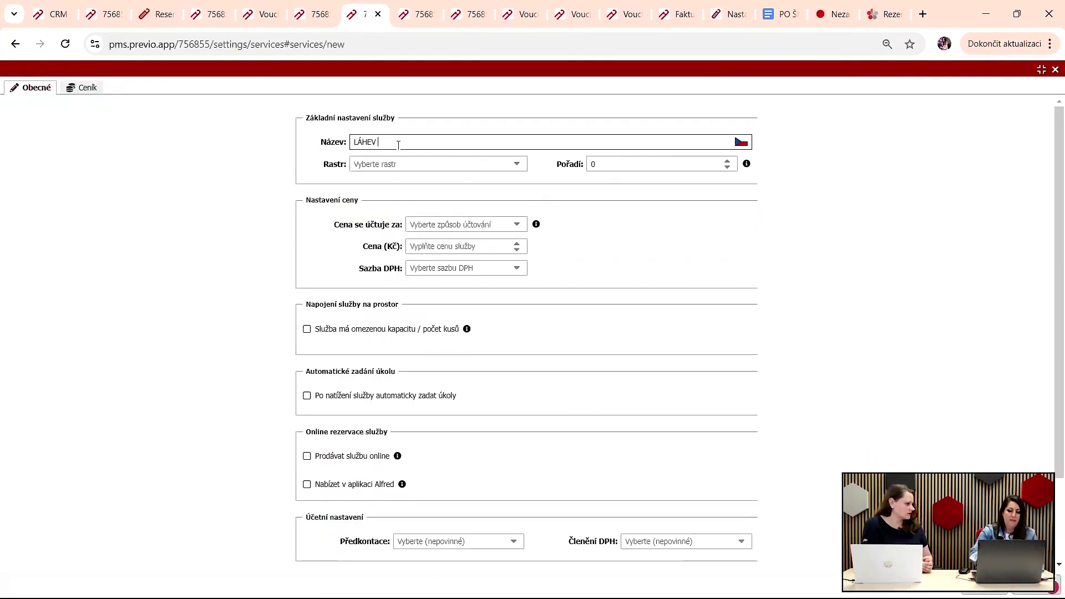
type("VÍNA")
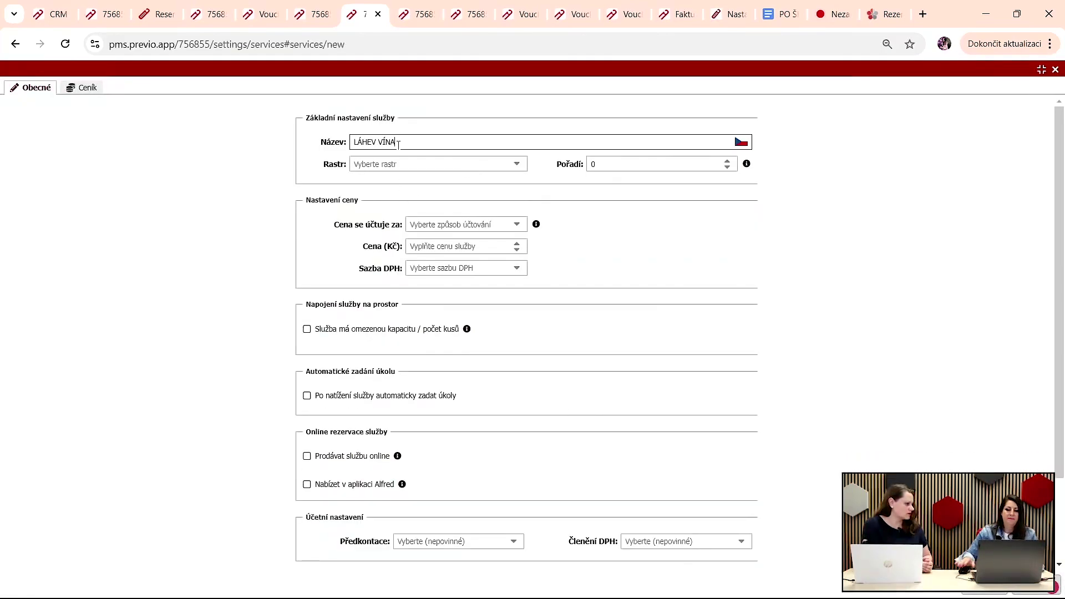
Step: Assign the new service to the Minibarový nápoj rastr
left_click(516, 165)
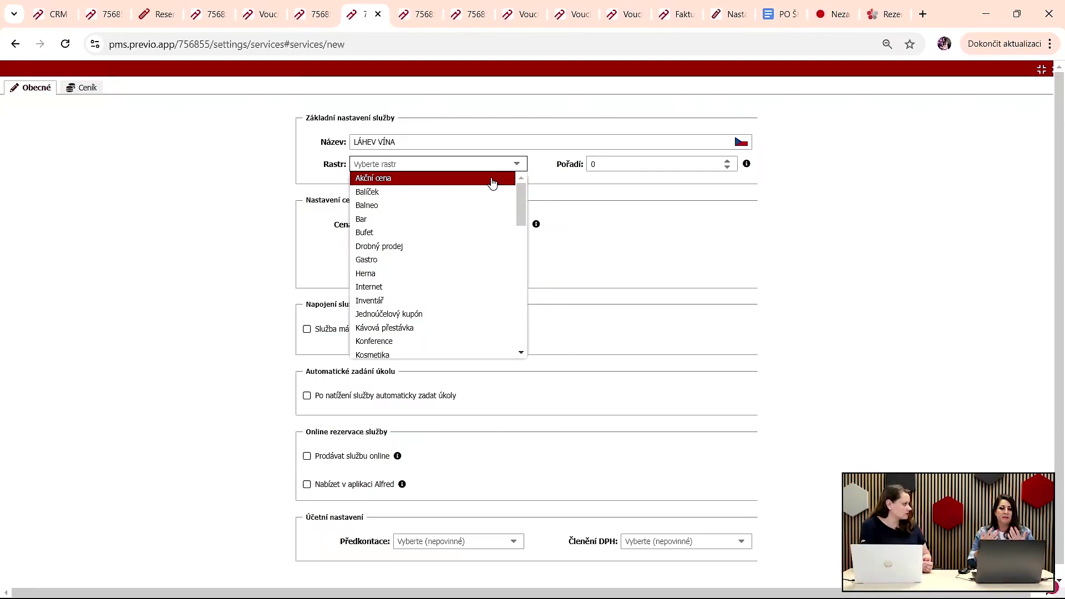
left_click(459, 231)
left_click(518, 167)
scroll(482, 261, "down", 5)
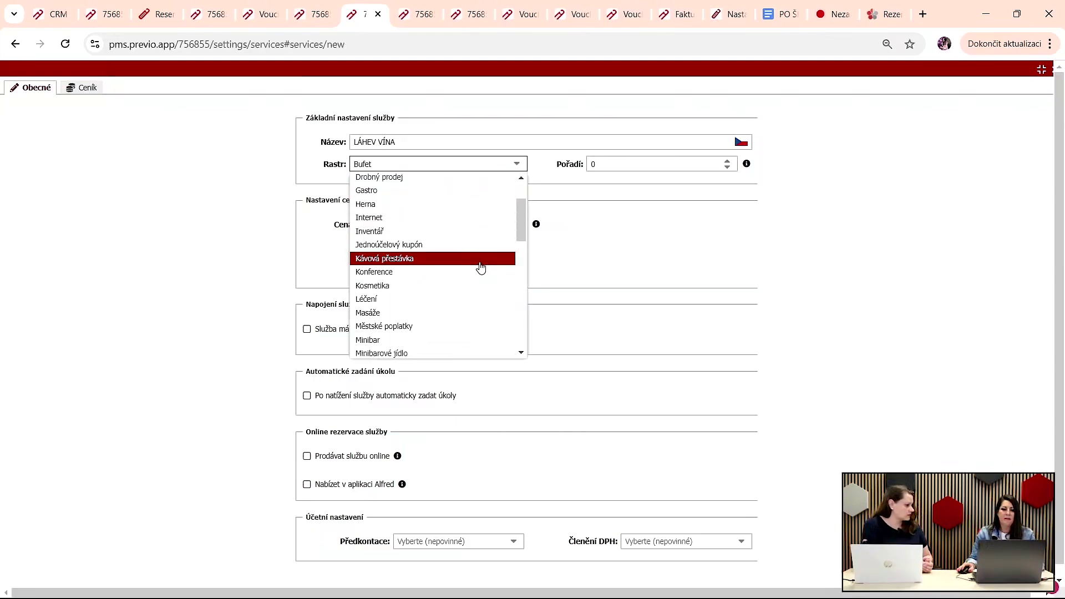
left_click(452, 229)
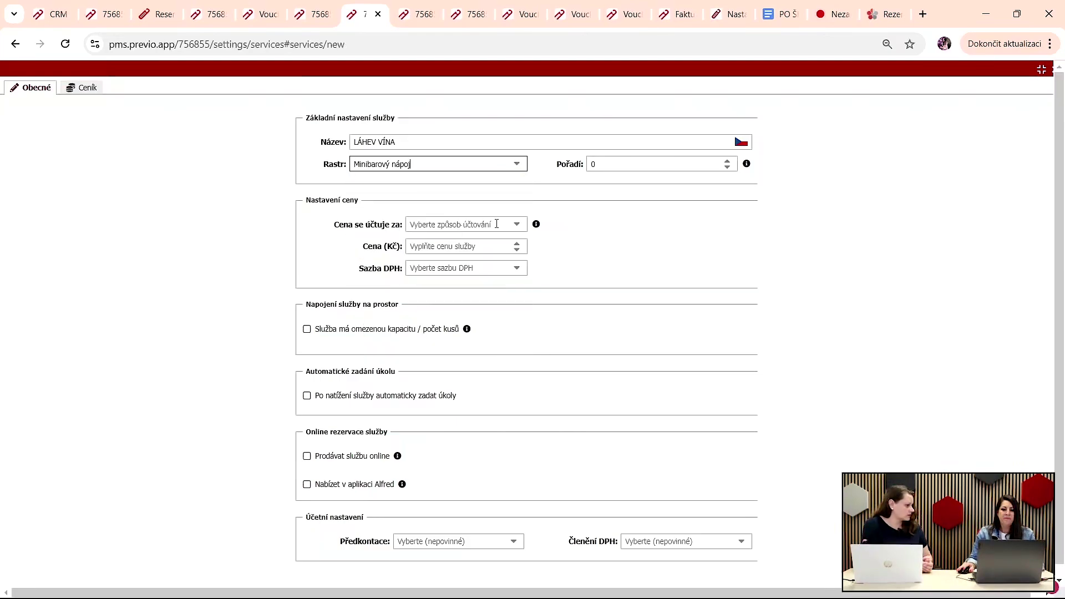
key("Tab")
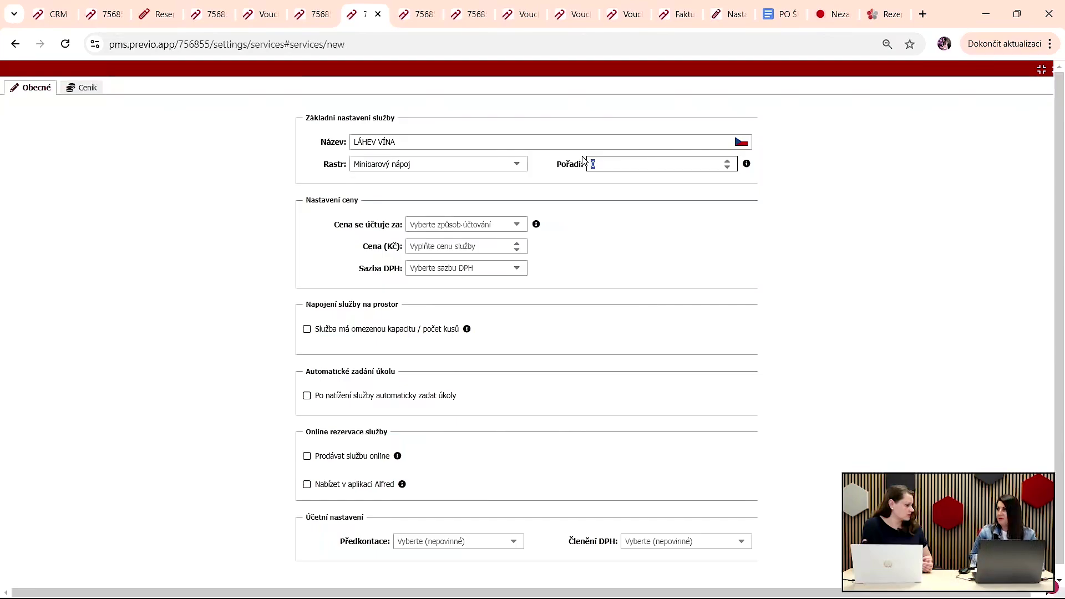
Step: Price the service at 500 Kč, charged for celou službu with the unit služba and a 21 % VAT rate
left_click(517, 224)
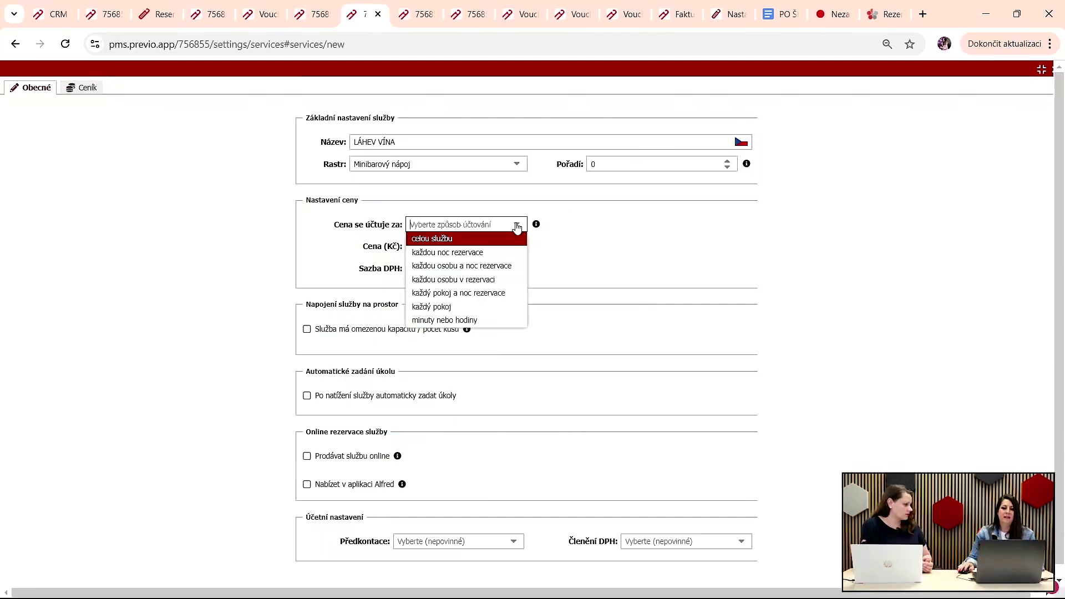
left_click(488, 238)
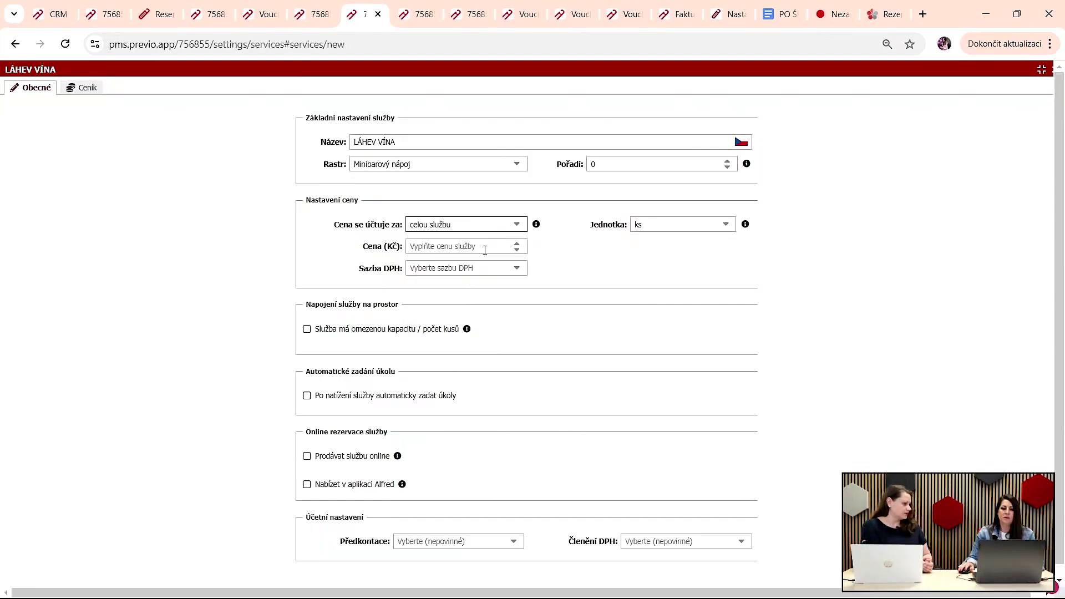
left_click(724, 225)
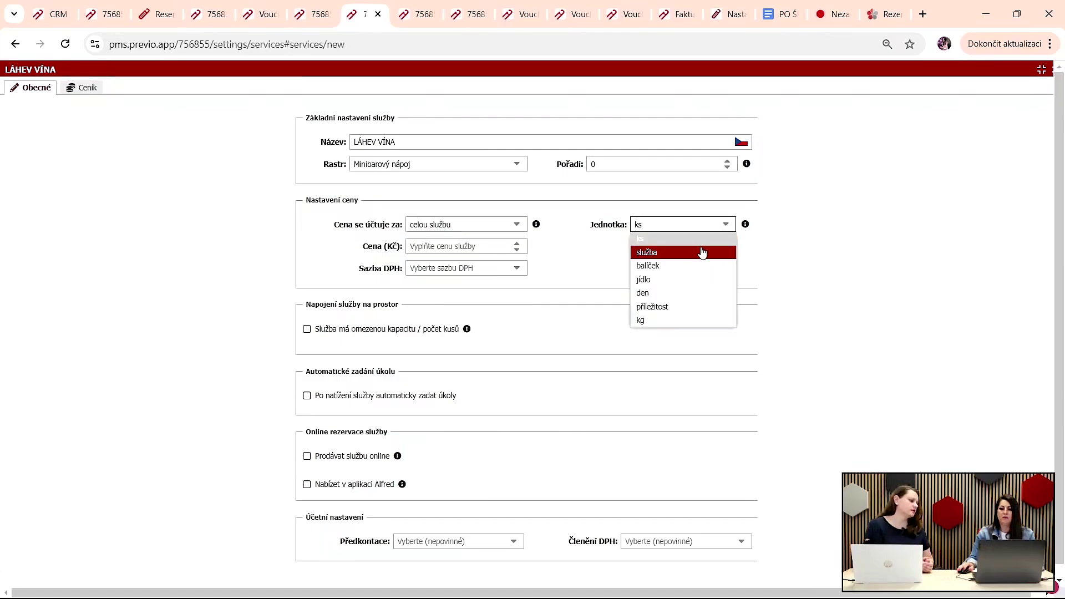
left_click(702, 253)
left_click(505, 246)
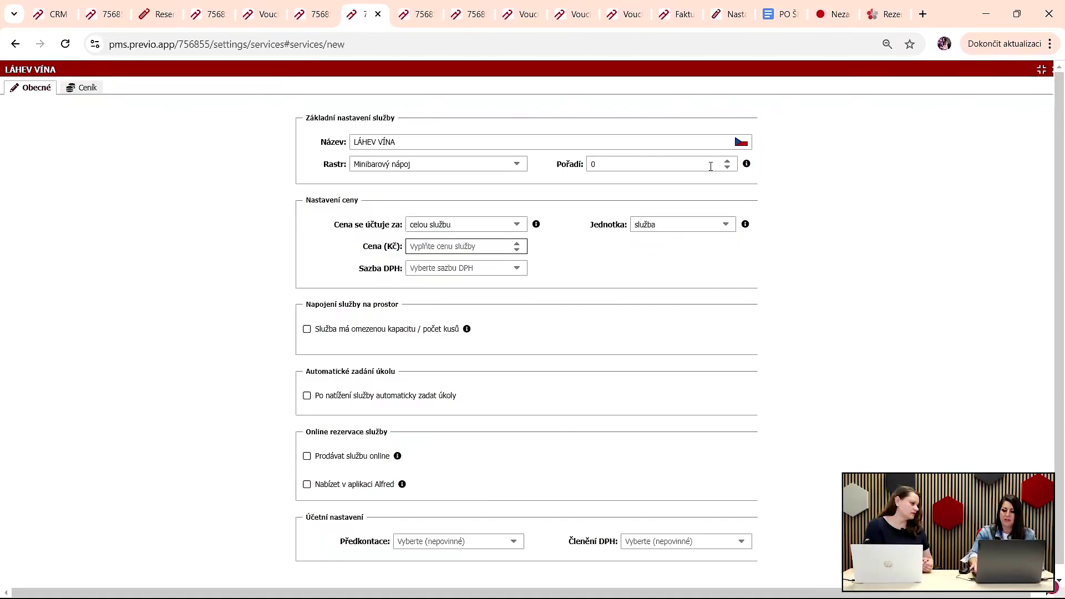
type("500")
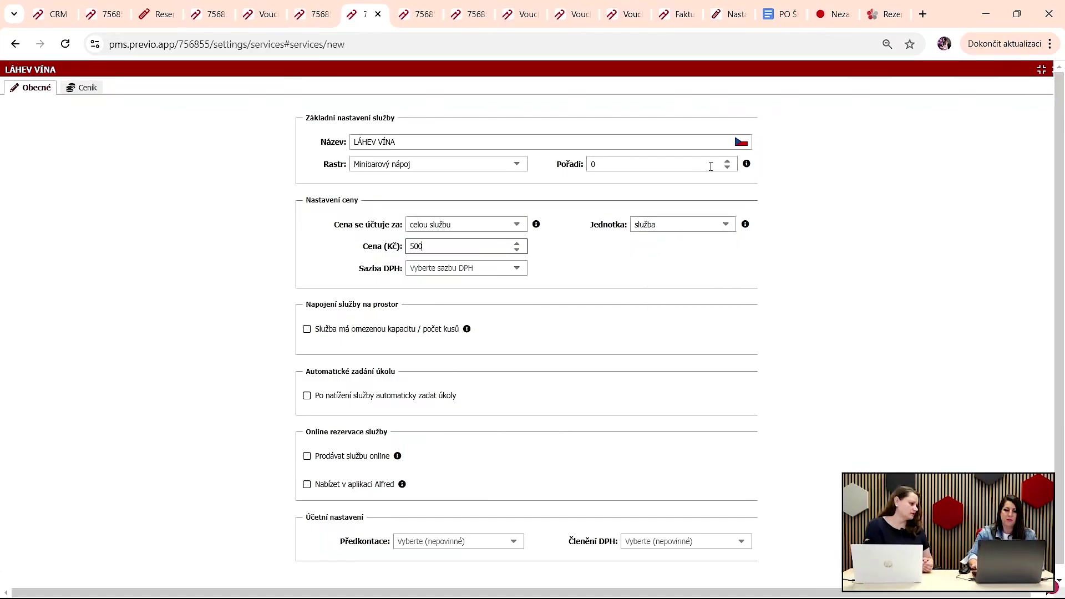
left_click(521, 268)
left_click(508, 290)
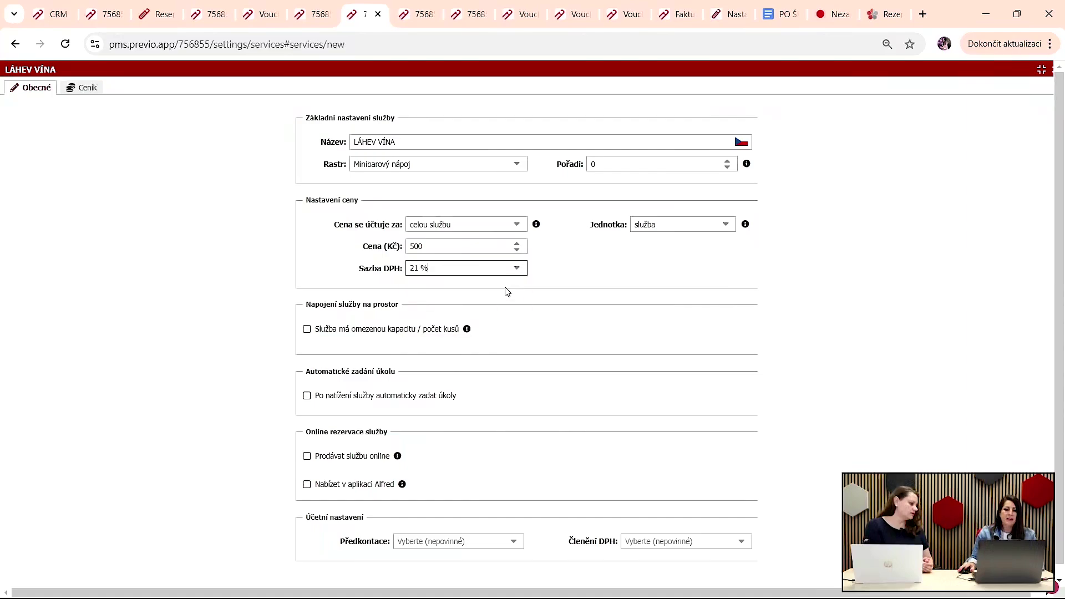
scroll(385, 337, "down", 2)
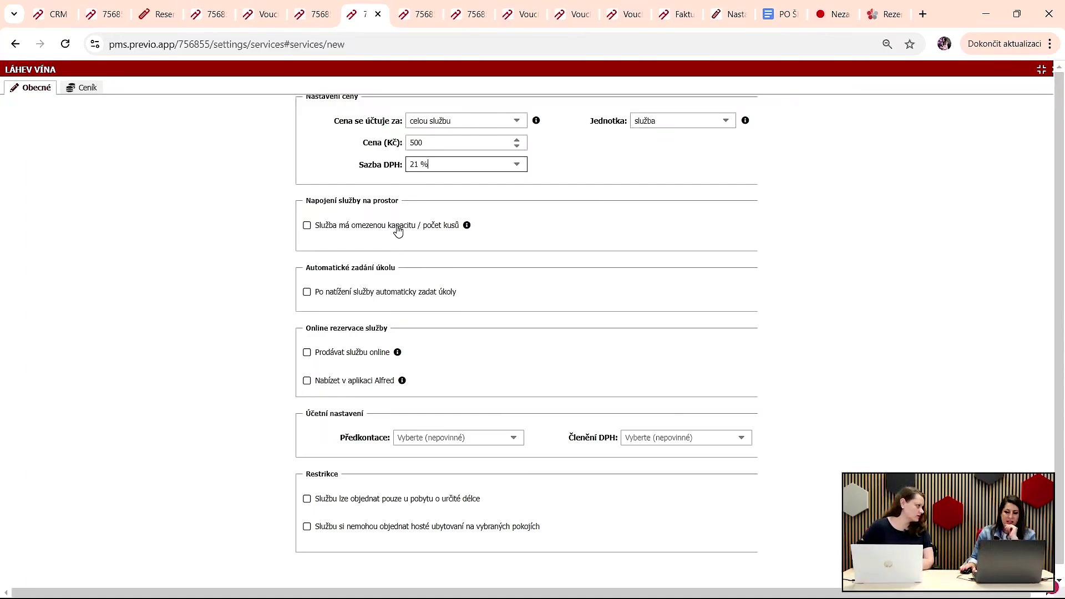
Step: Enable selling the service online, offering it as an upsell within stay reservations and in the Alfred app
left_click(397, 227)
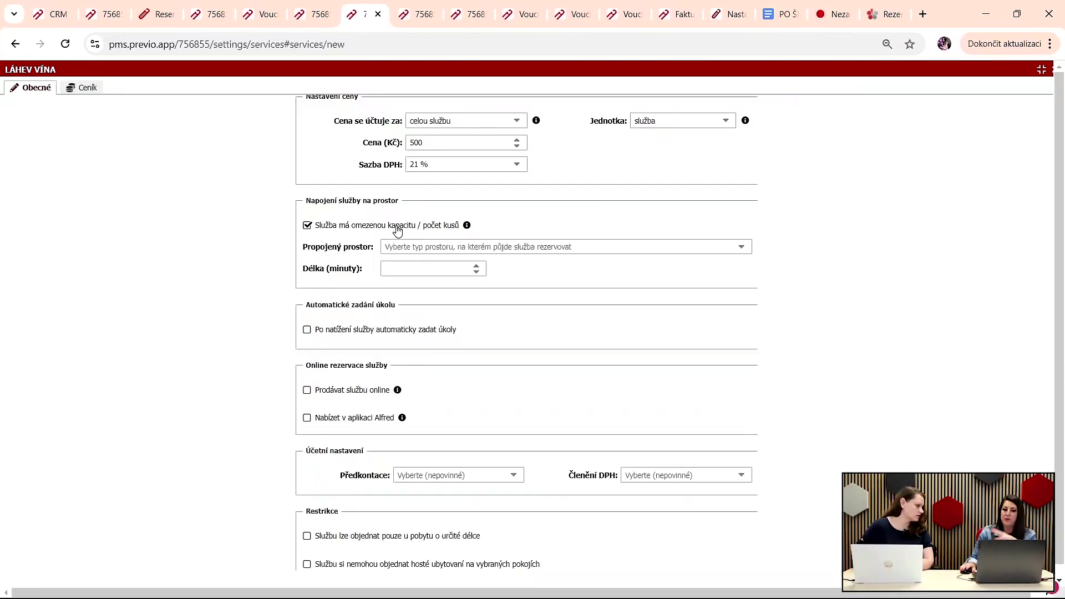
left_click(398, 227)
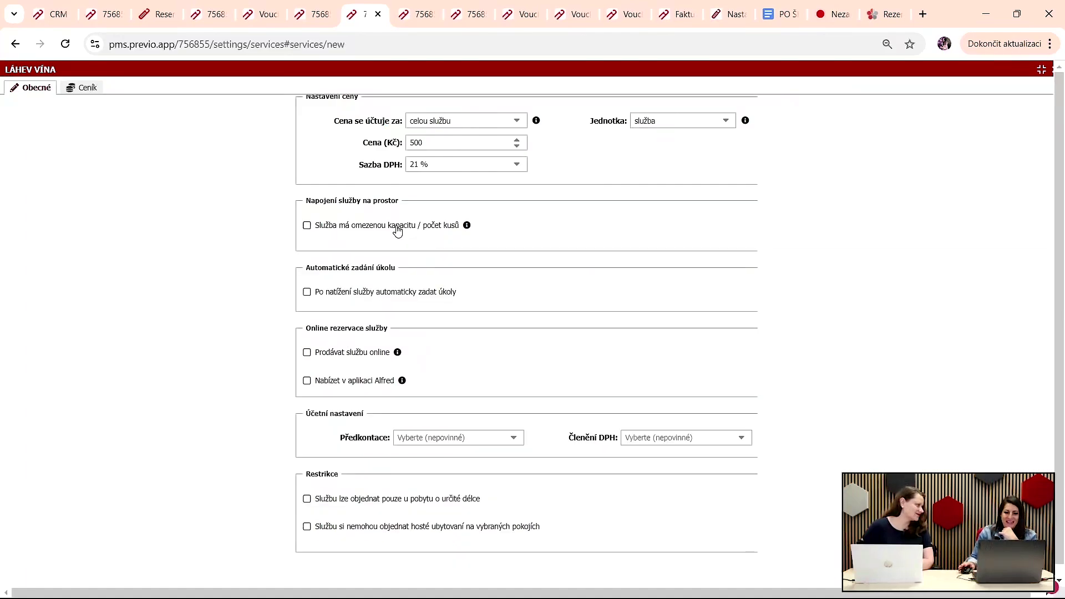
left_click(339, 353)
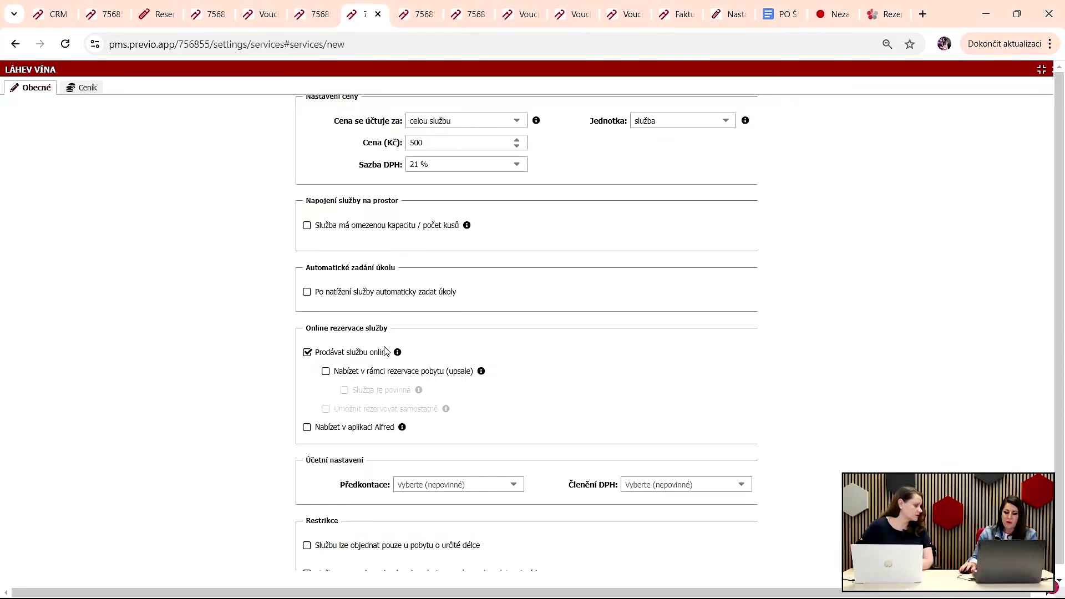
left_click(371, 375)
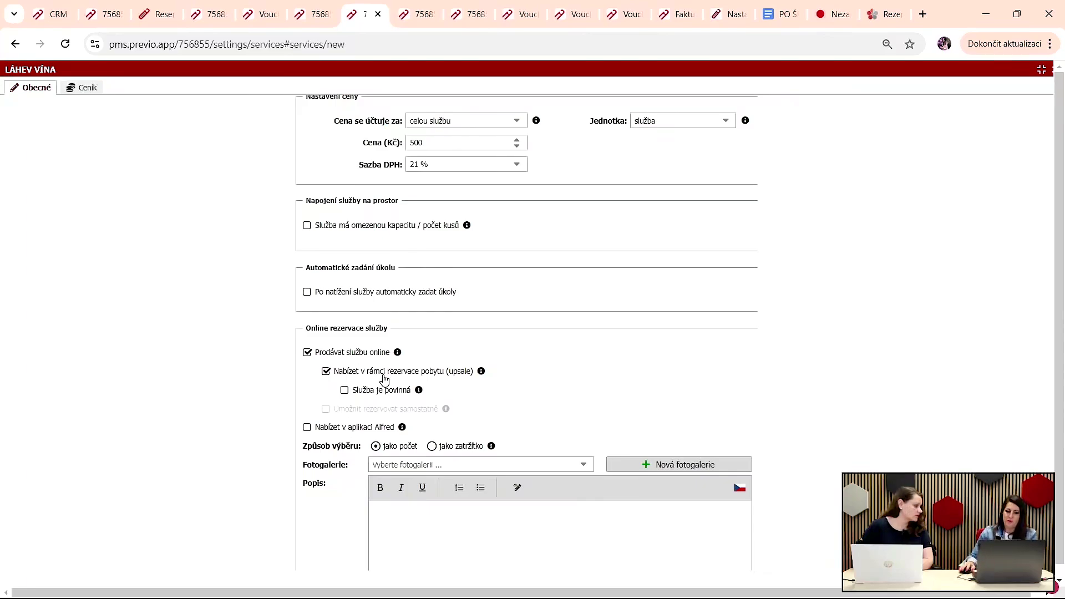
left_click(332, 432)
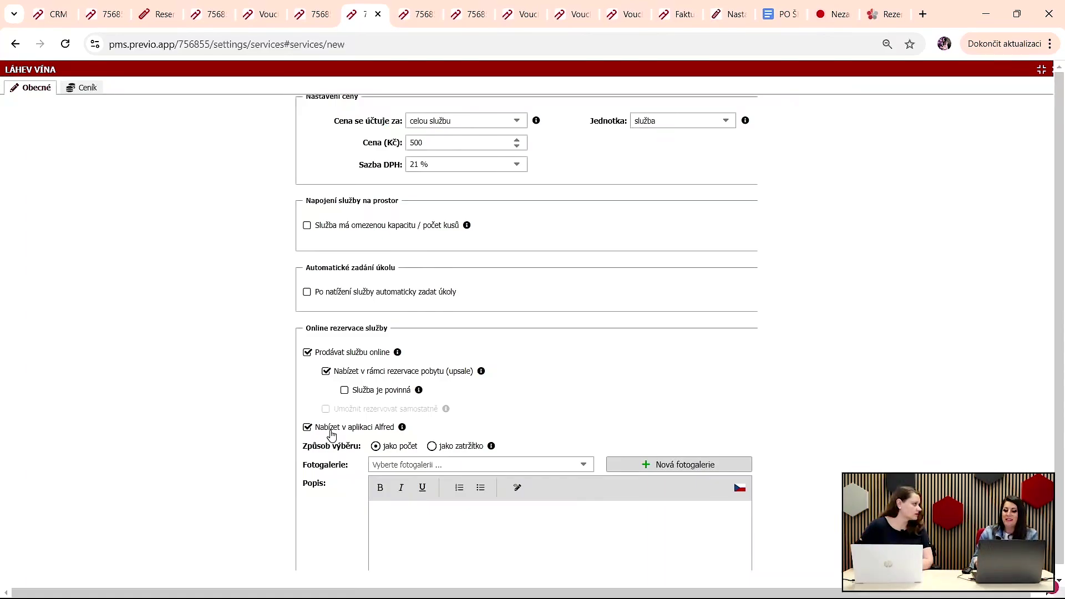
left_click(331, 431)
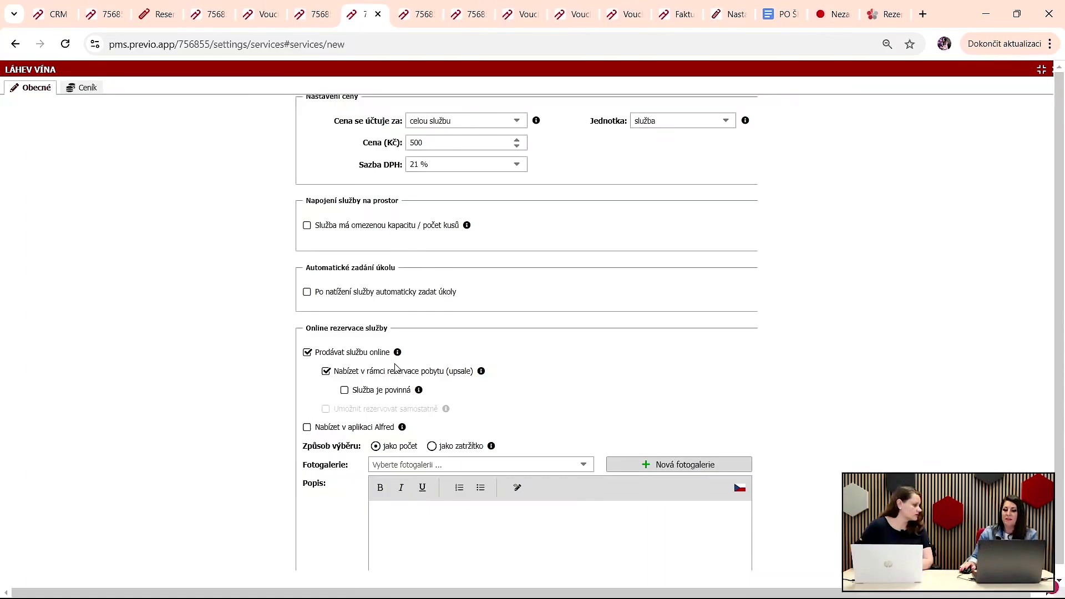
left_click(347, 433)
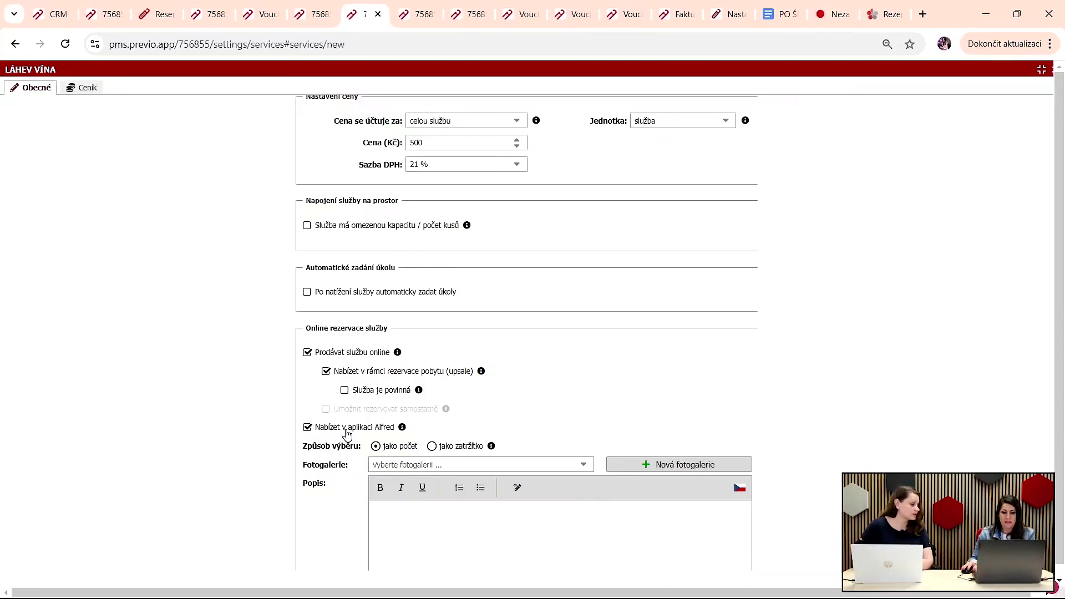
Step: Assign the photo gallery "Láhev sektu do vířivky" to the service
left_click(584, 467)
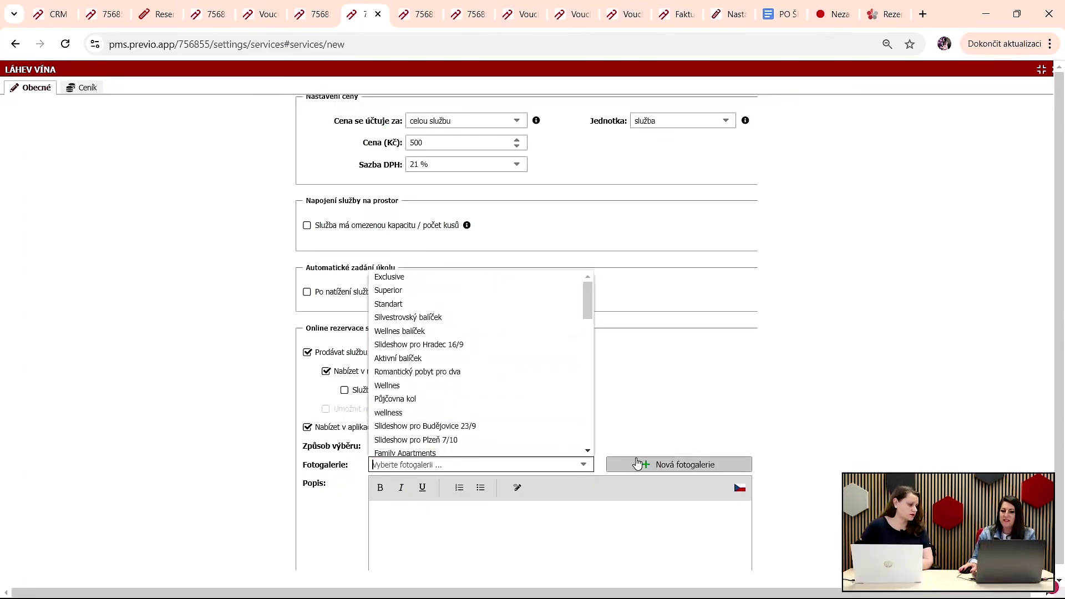
scroll(488, 360, "down", 10)
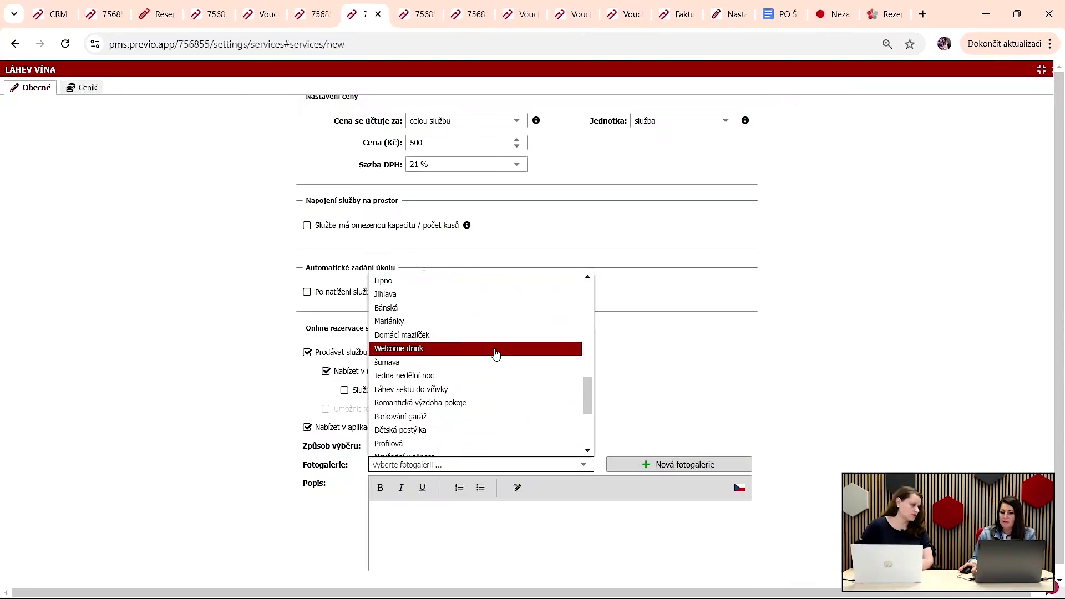
left_click(488, 390)
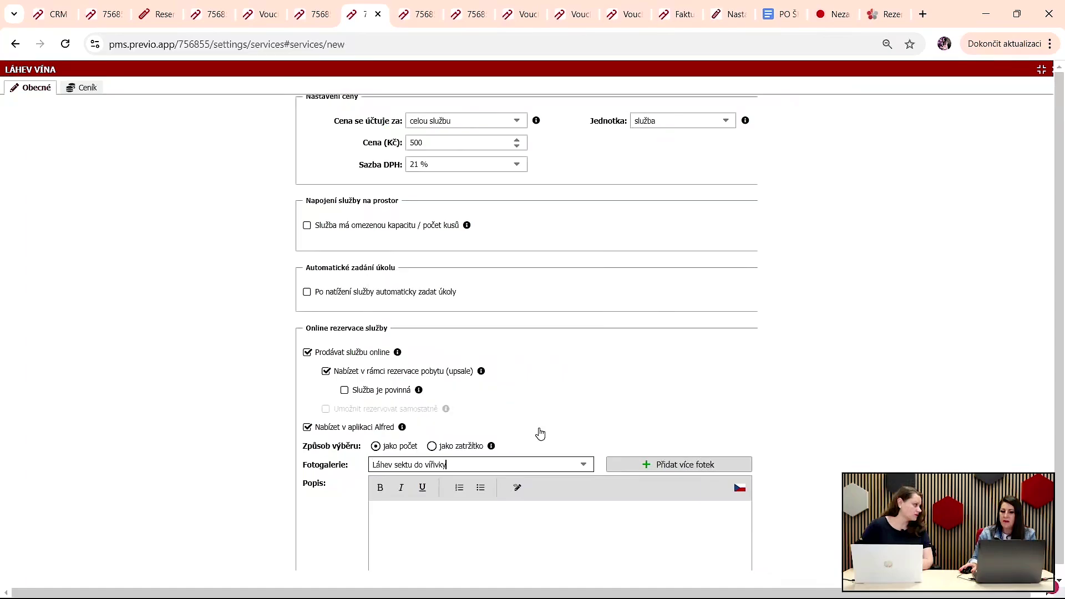
Step: Add another of the already uploaded photos to the "Láhev sektu do vířivky" gallery and return to the service form
left_click(653, 458)
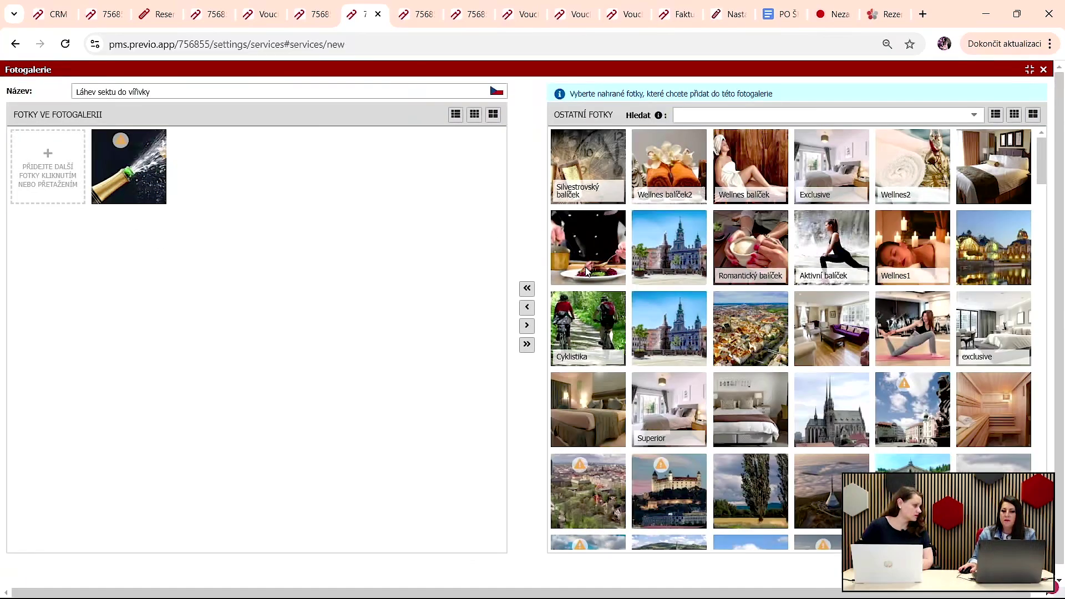
scroll(666, 277, "down", 10)
left_click_drag(670, 191, 177, 141)
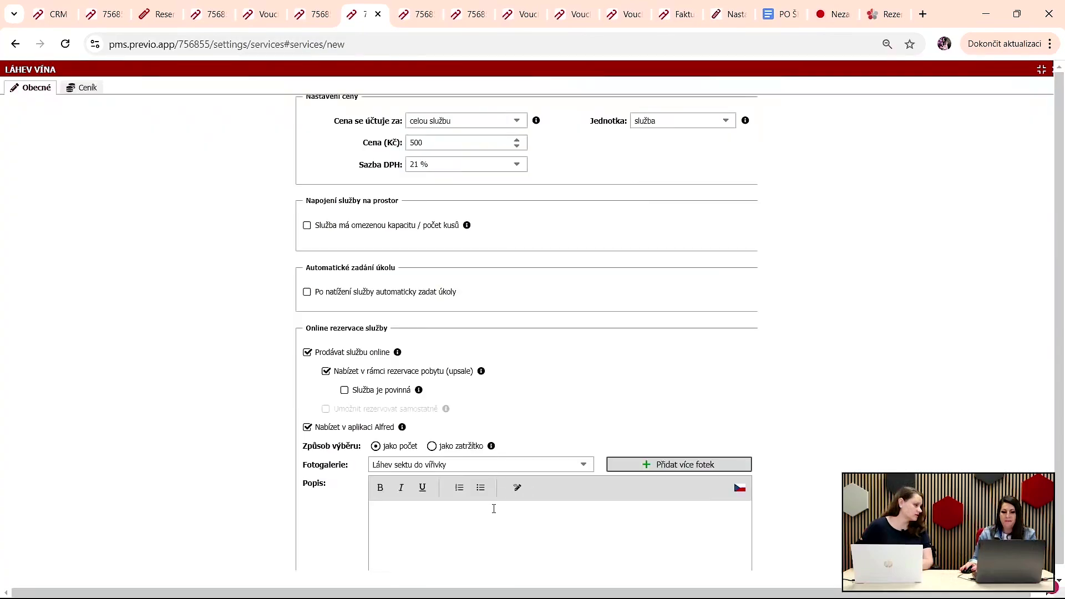
Step: Examine the service's description field and its language versions, leaving the description empty
scroll(549, 398, "down", 4)
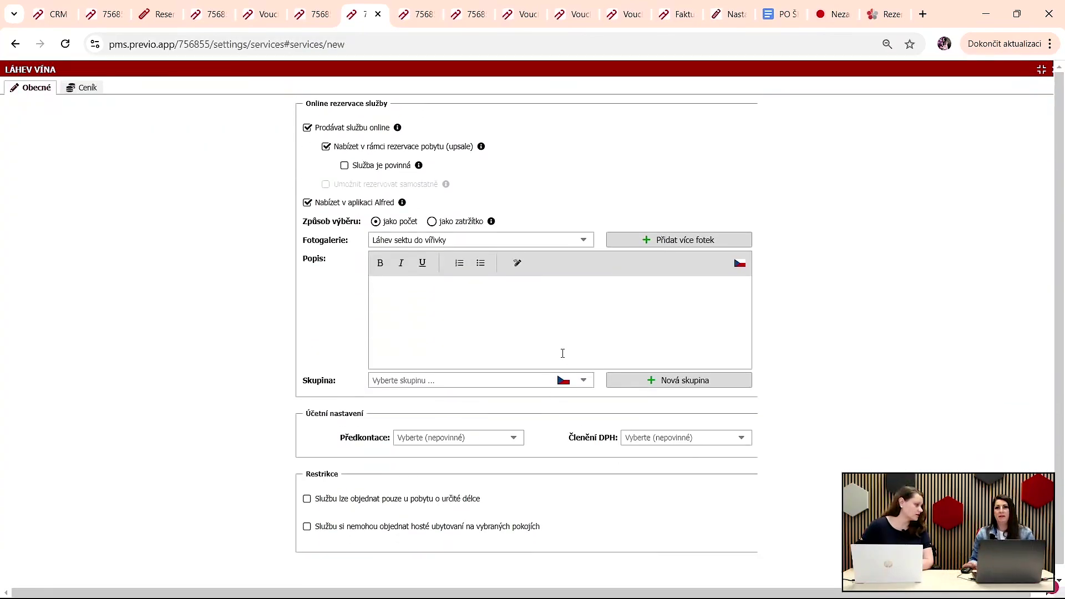
left_click(563, 353)
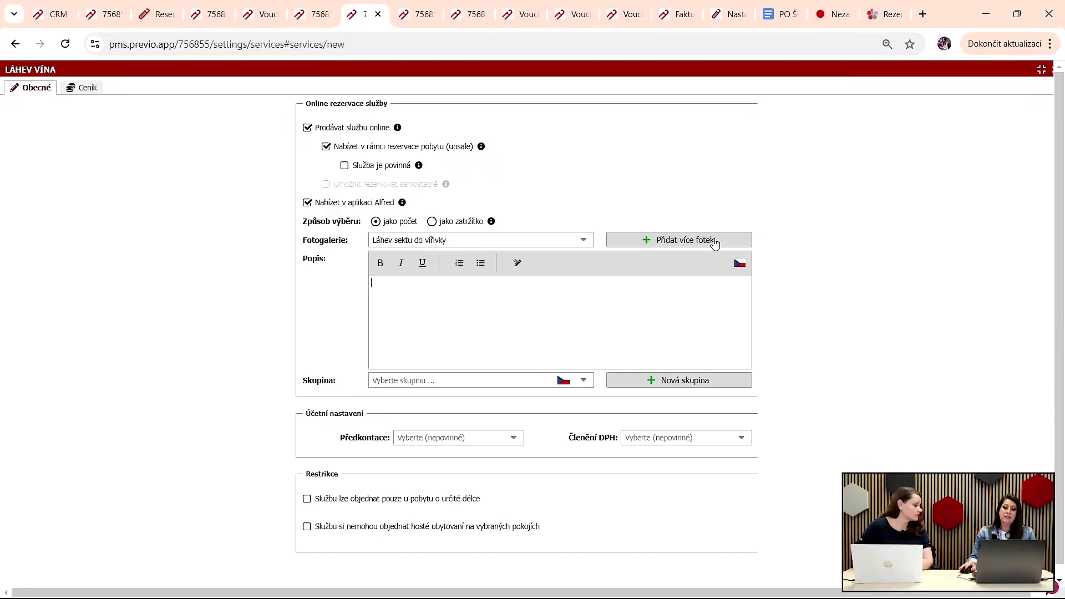
left_click(740, 263)
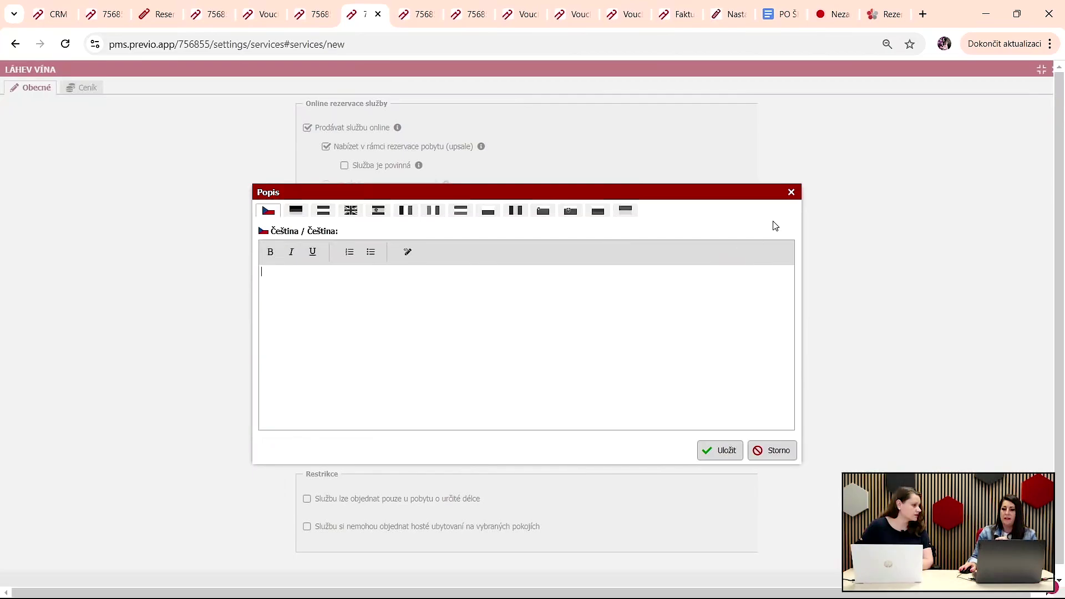
left_click(791, 192)
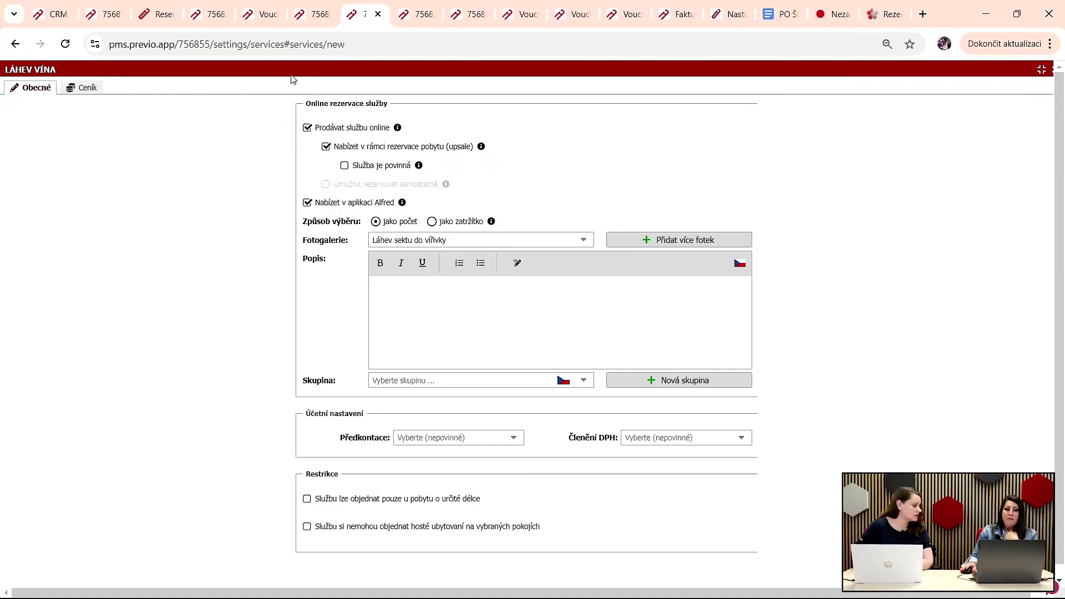
Step: Review how the SPORT, Masáže and Služby groups organise the add-on services on the online booking page
left_click(157, 14)
left_click(317, 304)
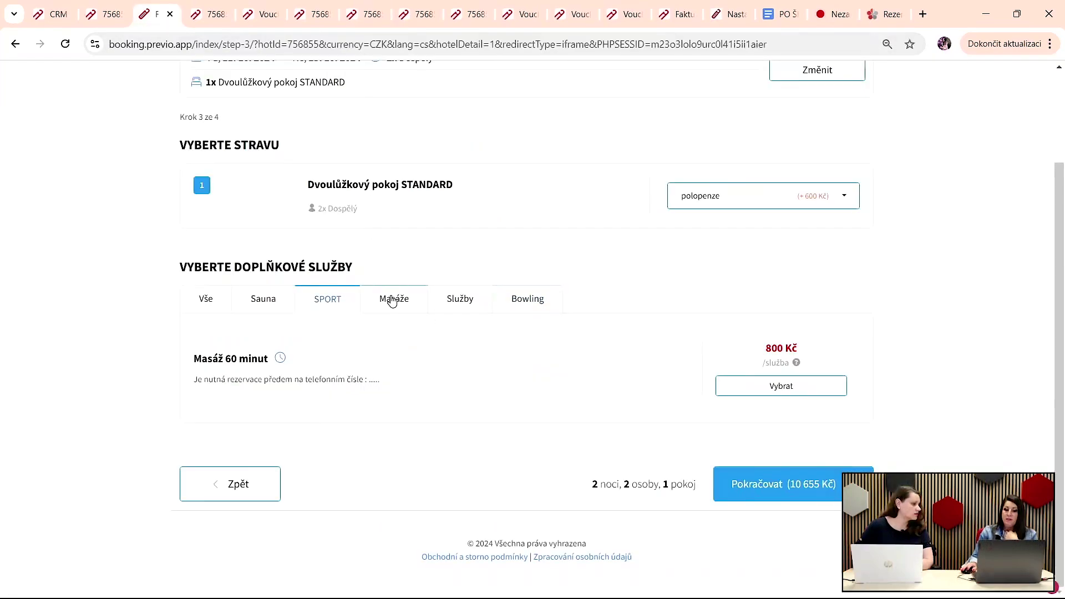
left_click(394, 302)
left_click(460, 301)
scroll(459, 301, "down", 1)
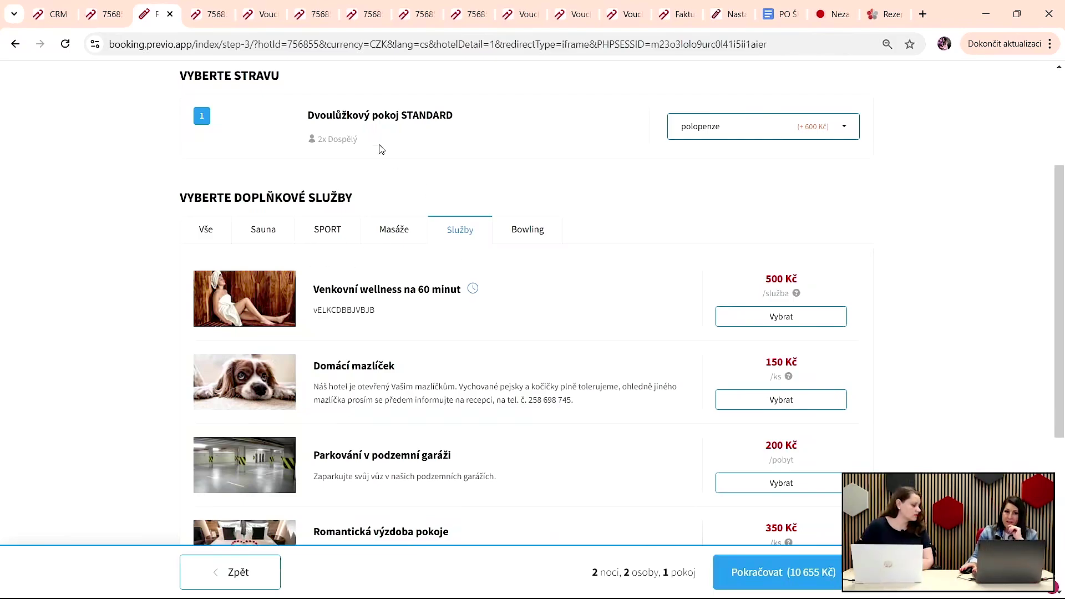
Step: Return to the service form, and create a new service group named "JÍDLO" for the wine bottle
left_click(344, 11)
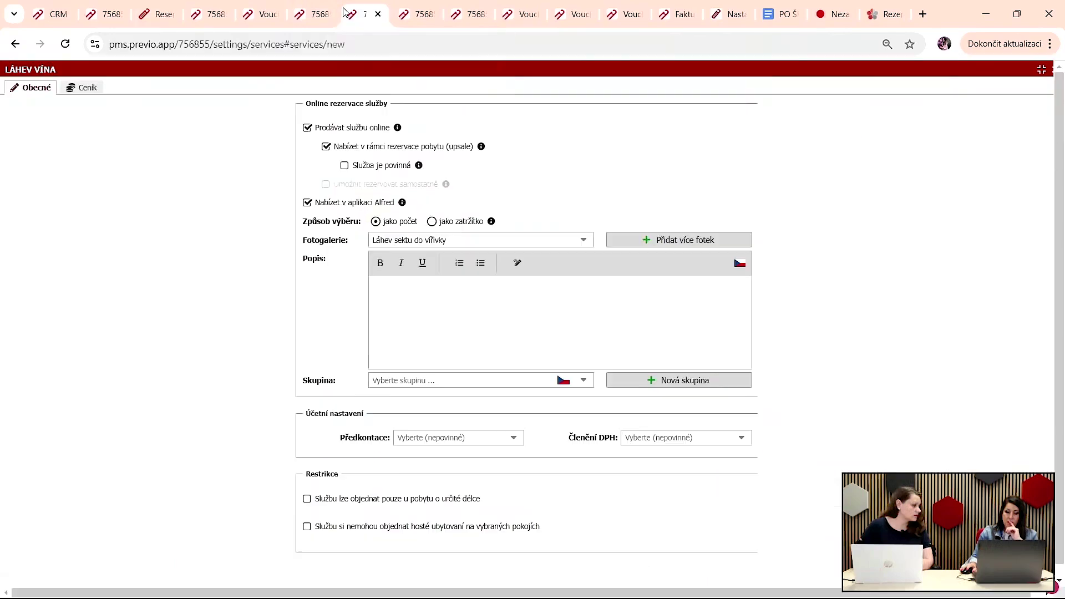
left_click(582, 383)
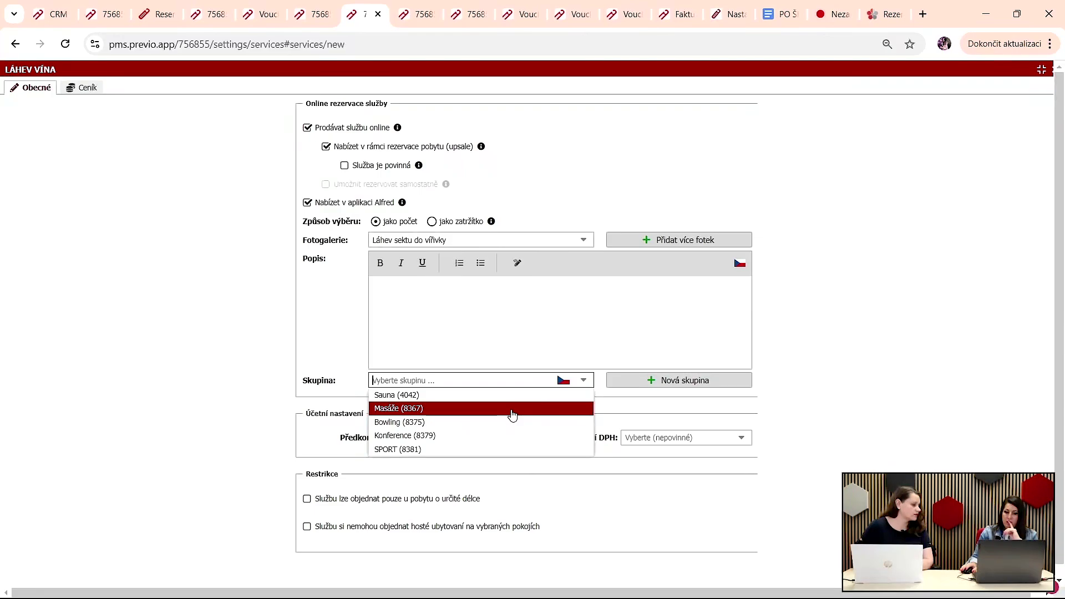
scroll(478, 436, "up", 3)
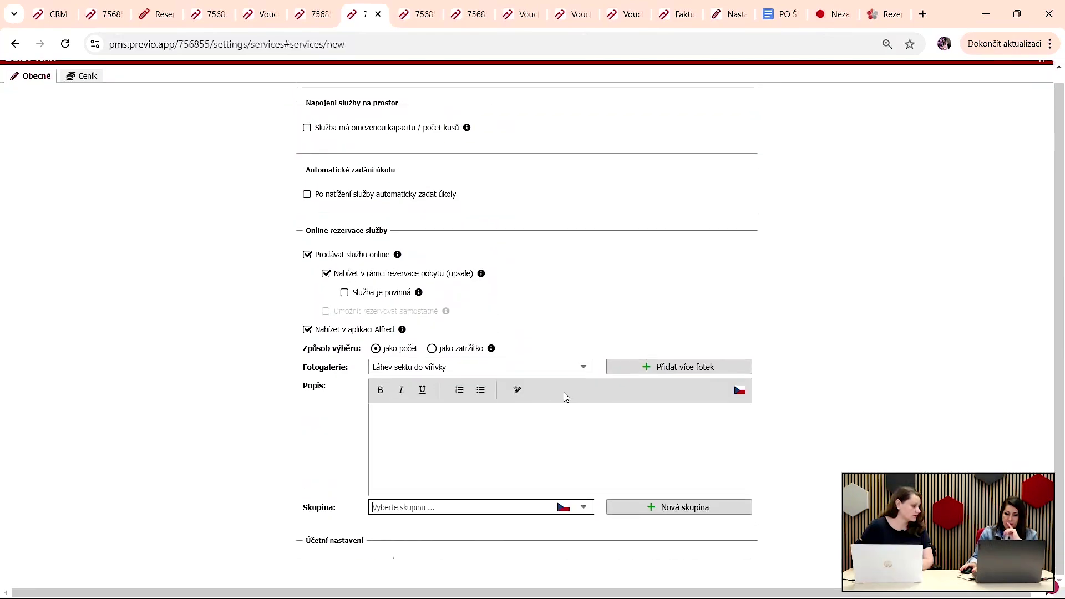
left_click(642, 508)
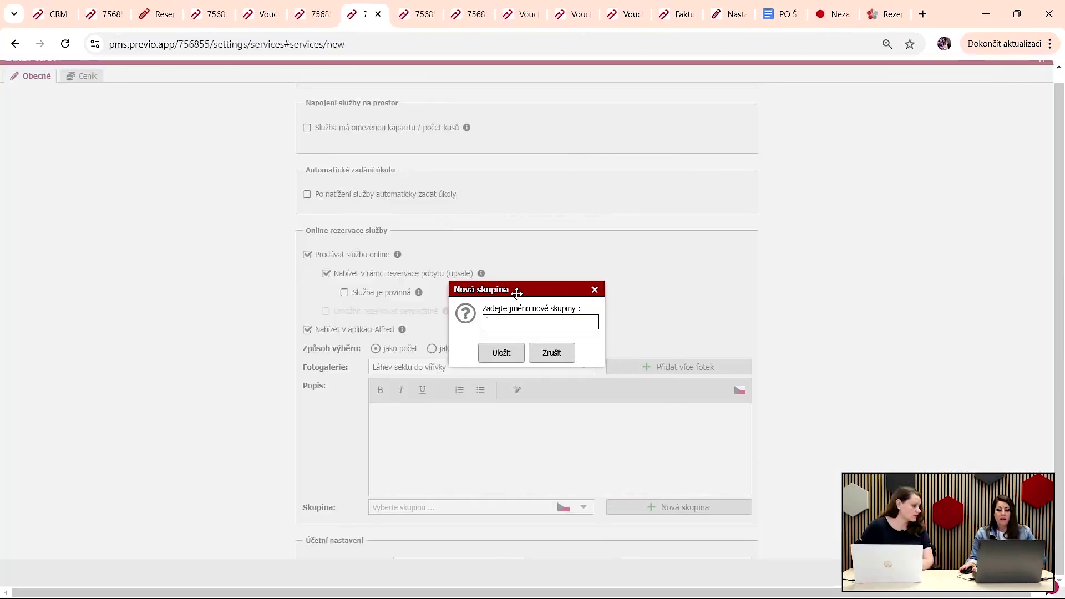
key("Caps_Lock")
type("JÍDLO")
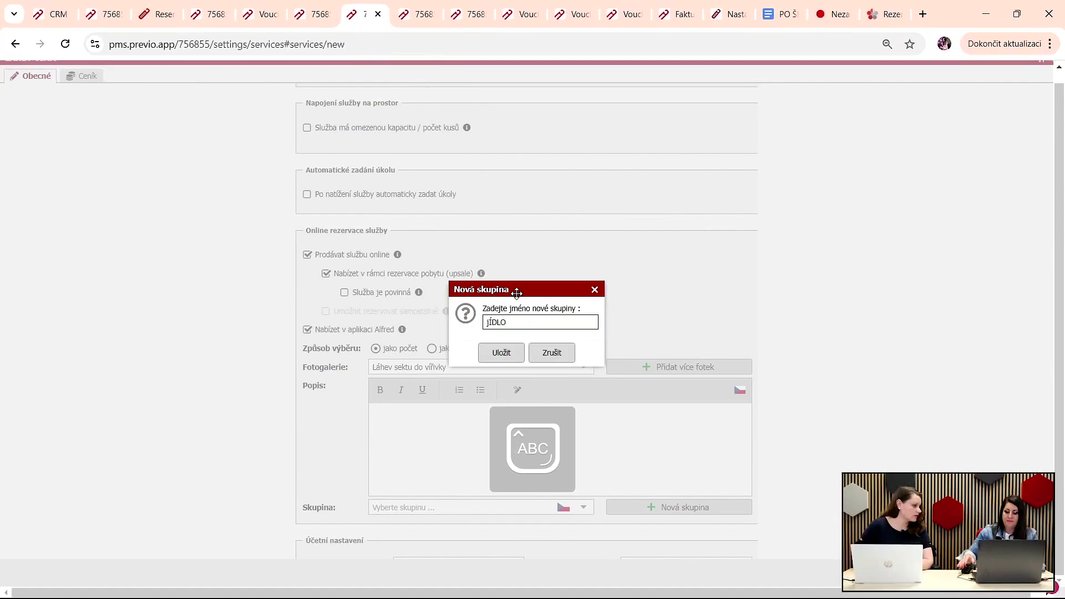
key("BackSpace")
key("BackSpace")
key("BackSpace")
type("JÍDLO")
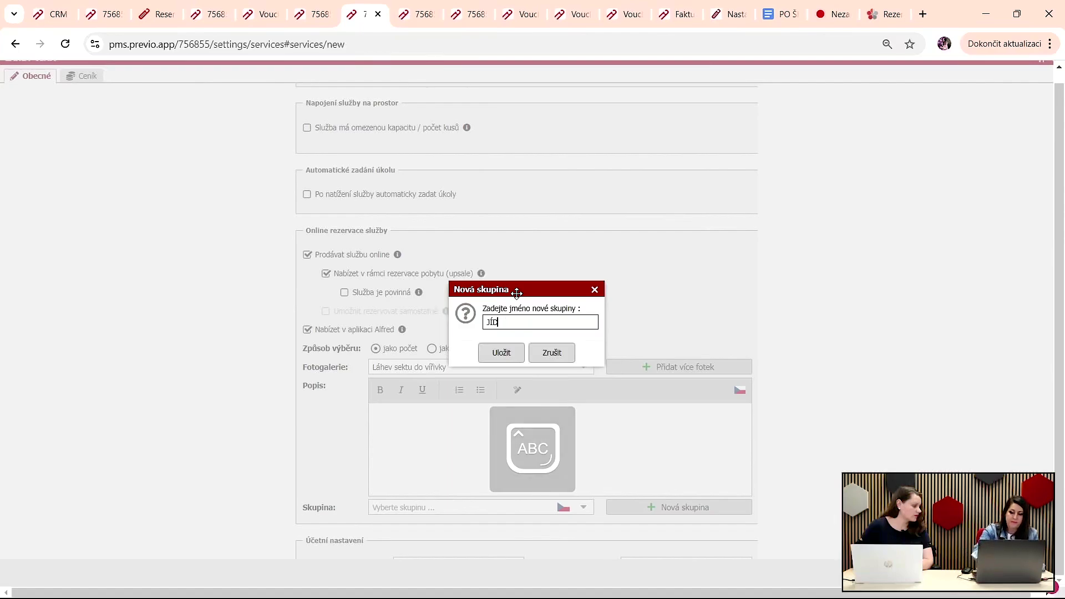
left_click(506, 362)
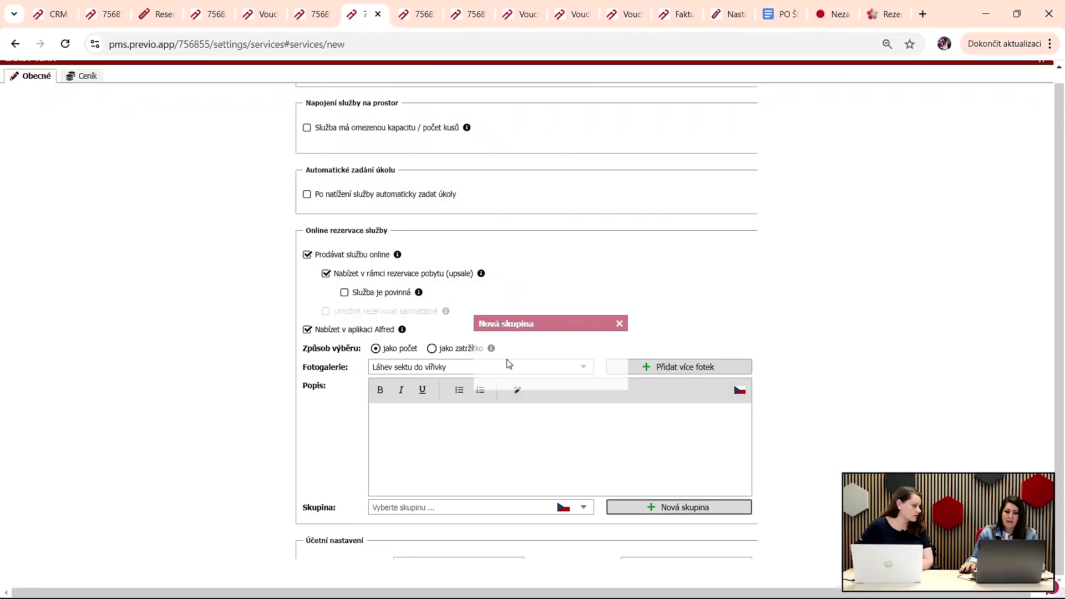
scroll(507, 362, "down", 3)
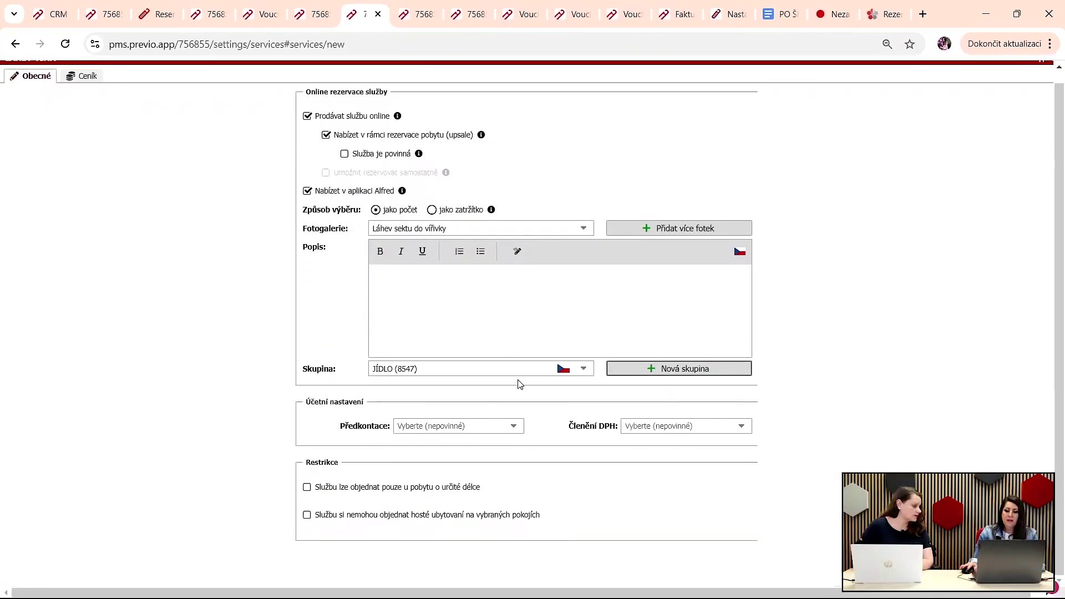
Step: Examine the Předkontace choices and the restriction for guests staying in selected rooms, leaving both unset
left_click(512, 430)
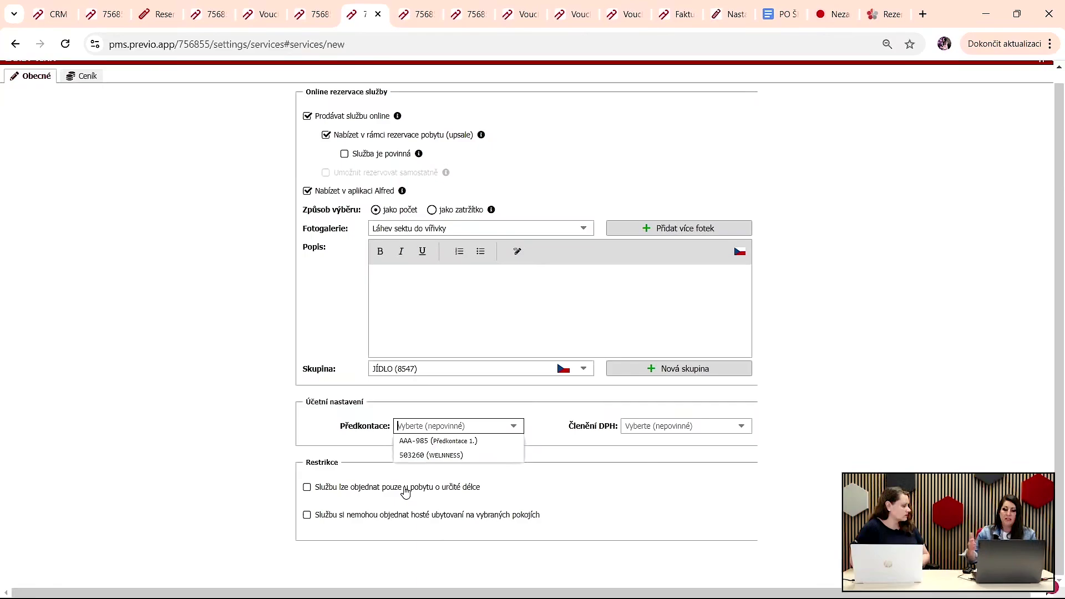
left_click(406, 516)
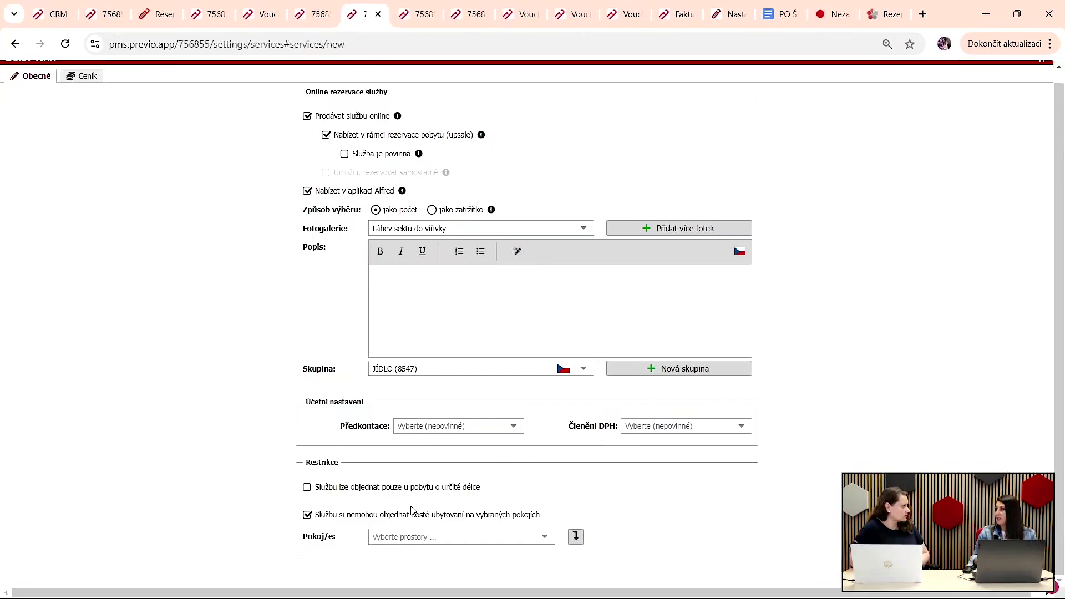
left_click(369, 518)
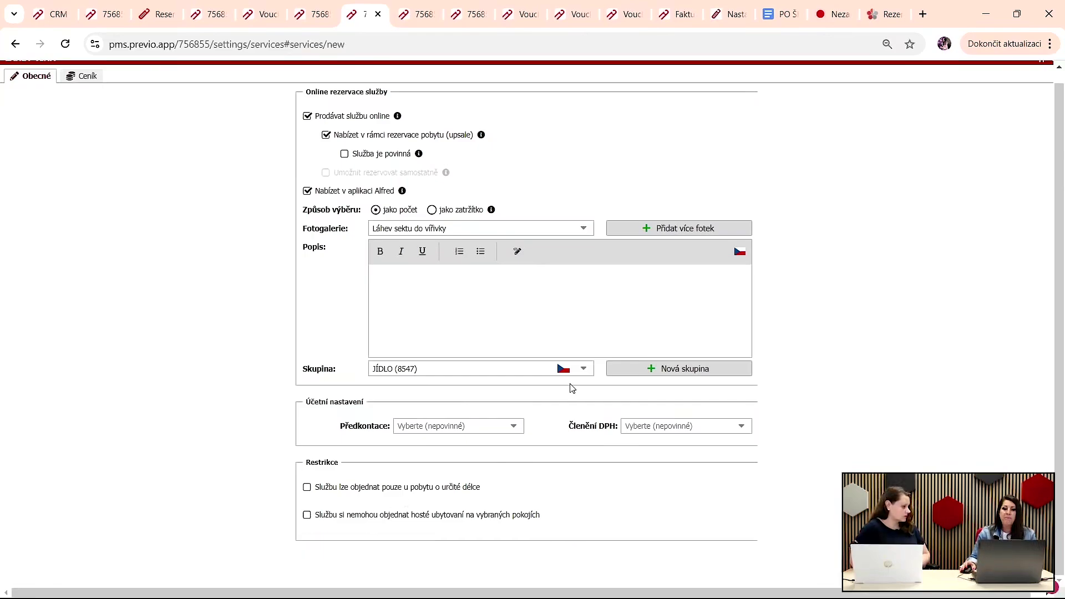
Step: Turn on automatic task assignment when the service is charged
scroll(572, 388, "up", 4)
scroll(572, 388, "up", 2)
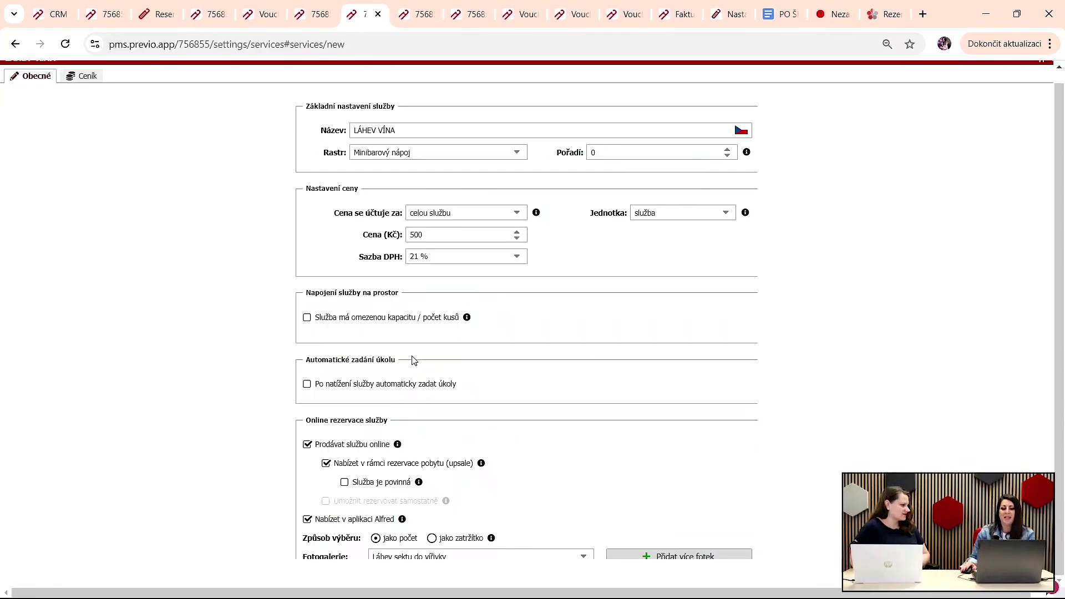
left_click(406, 388)
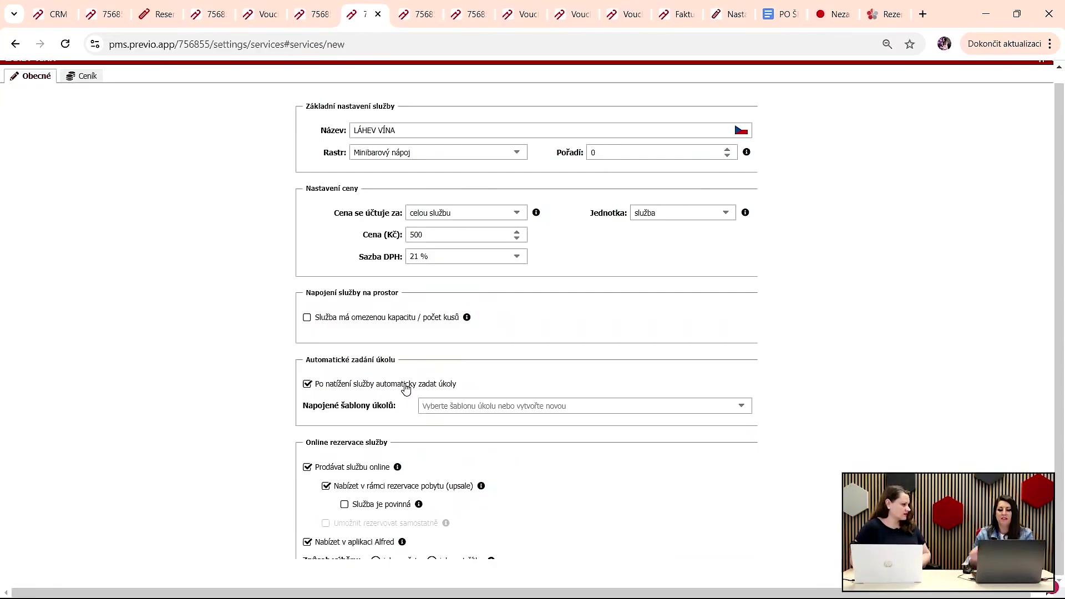
Step: Create and link a task template named "PŘIPRAVIT LÁHEV VÍNA NA POKOJ", with its completion deadline set to 0 days before the service date
left_click(736, 410)
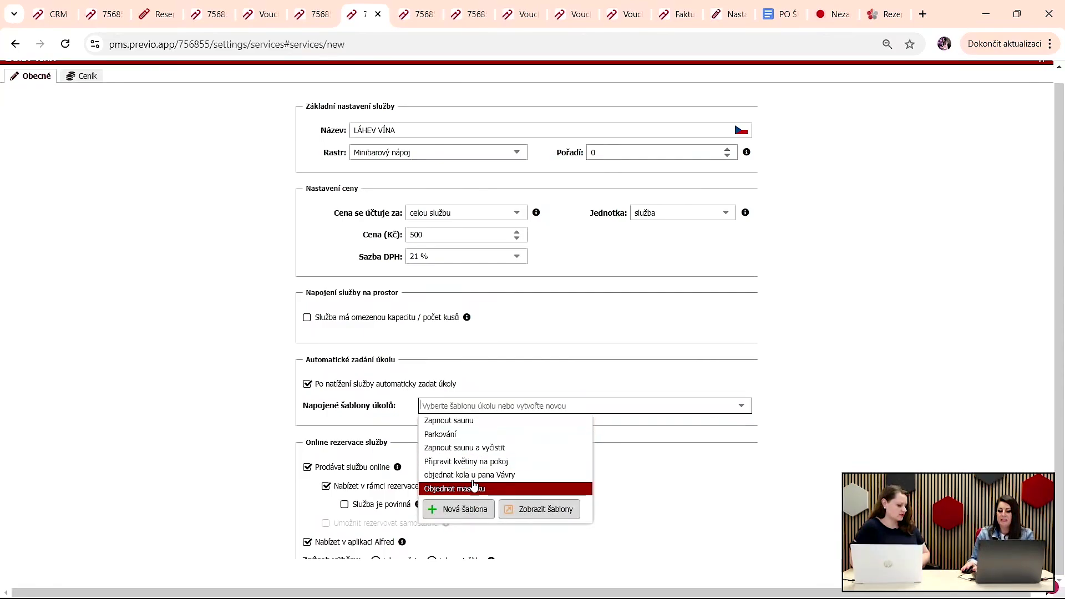
left_click(468, 509)
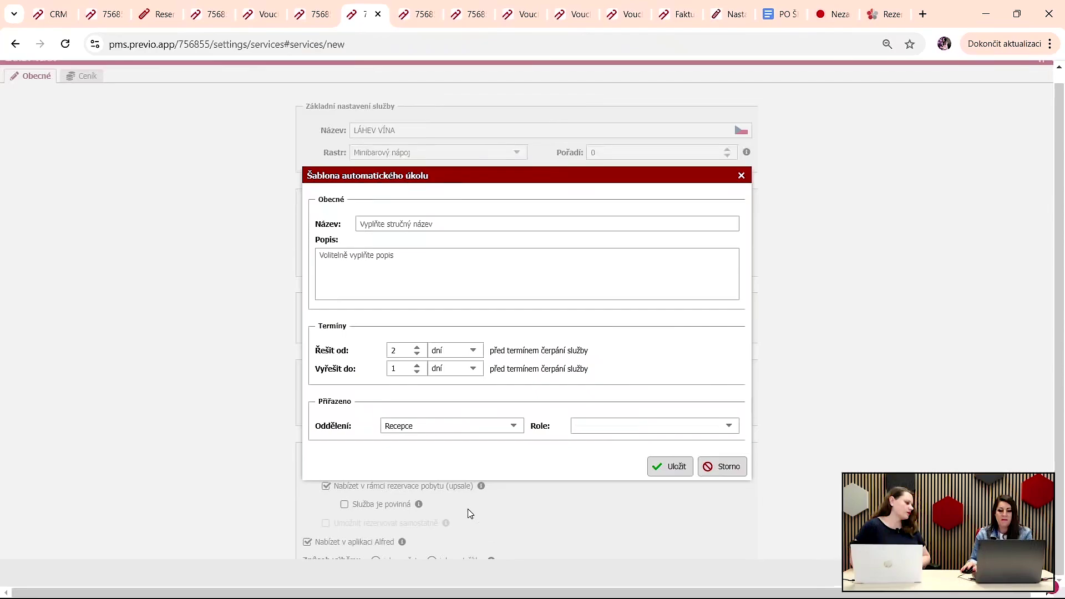
left_click(407, 221)
type("PŘIP")
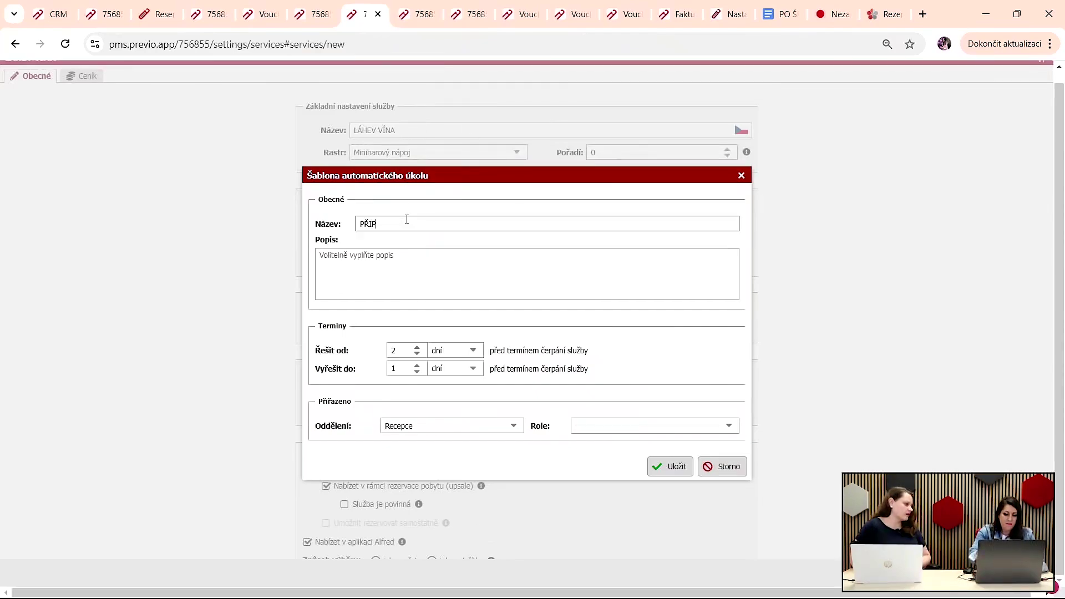
type("RAVIT LÁHE")
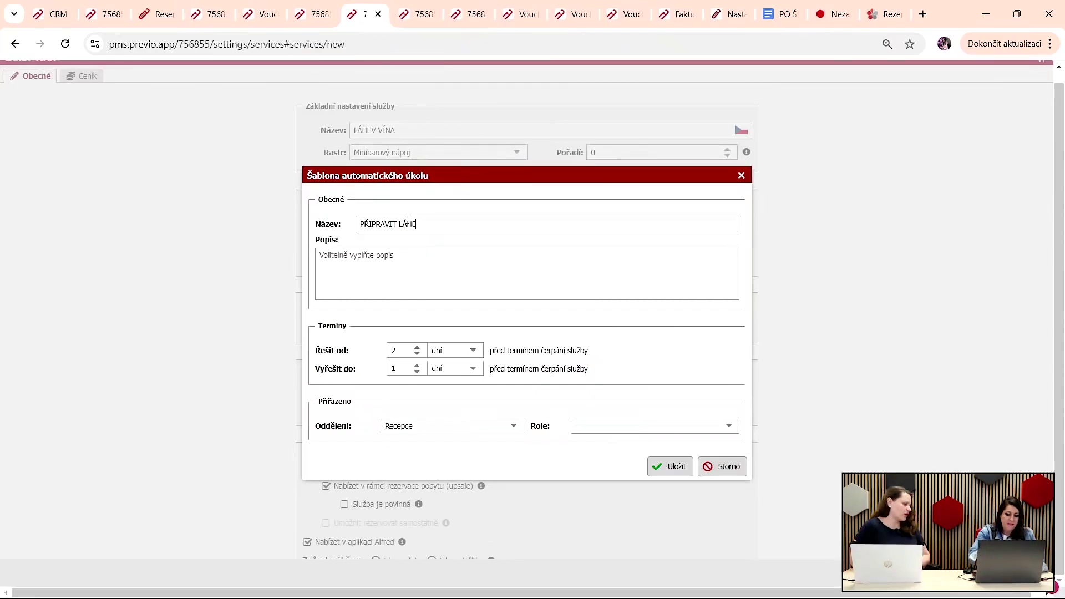
type("V VÍNA NA POKOJ")
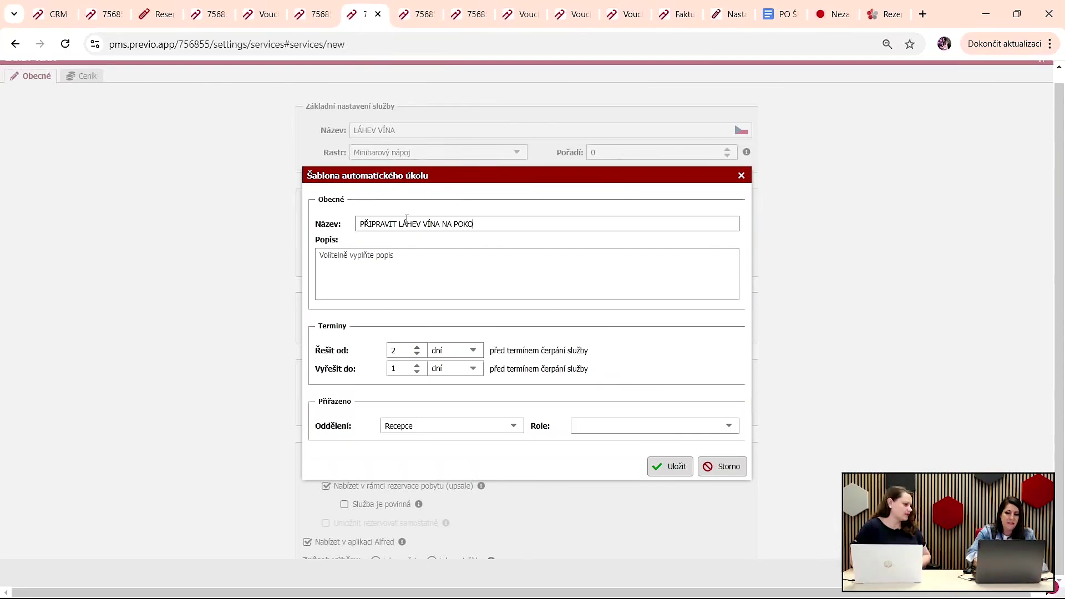
double_click(396, 369)
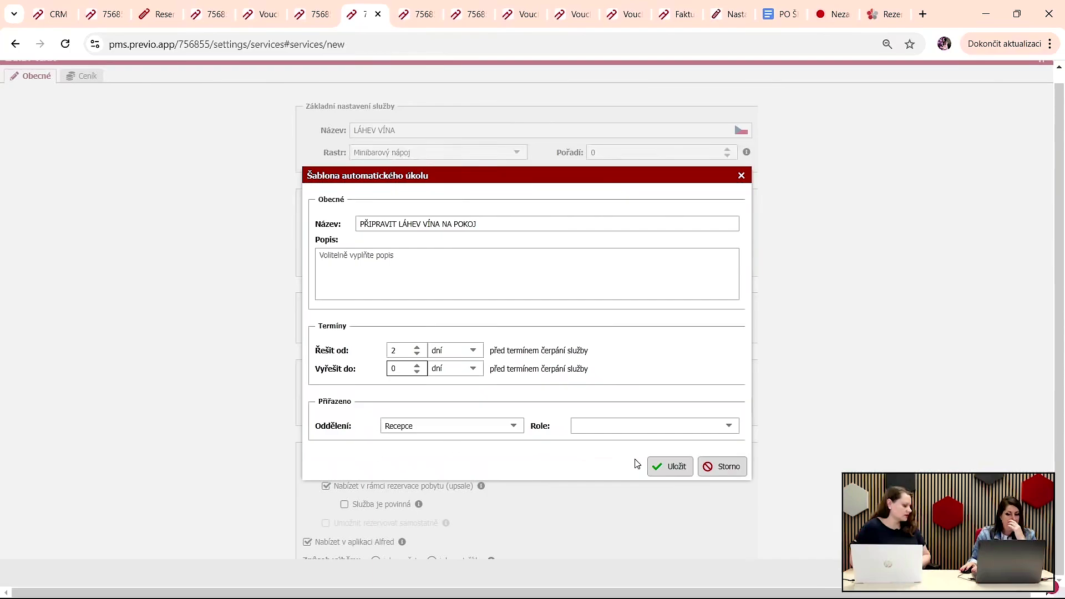
left_click(657, 464)
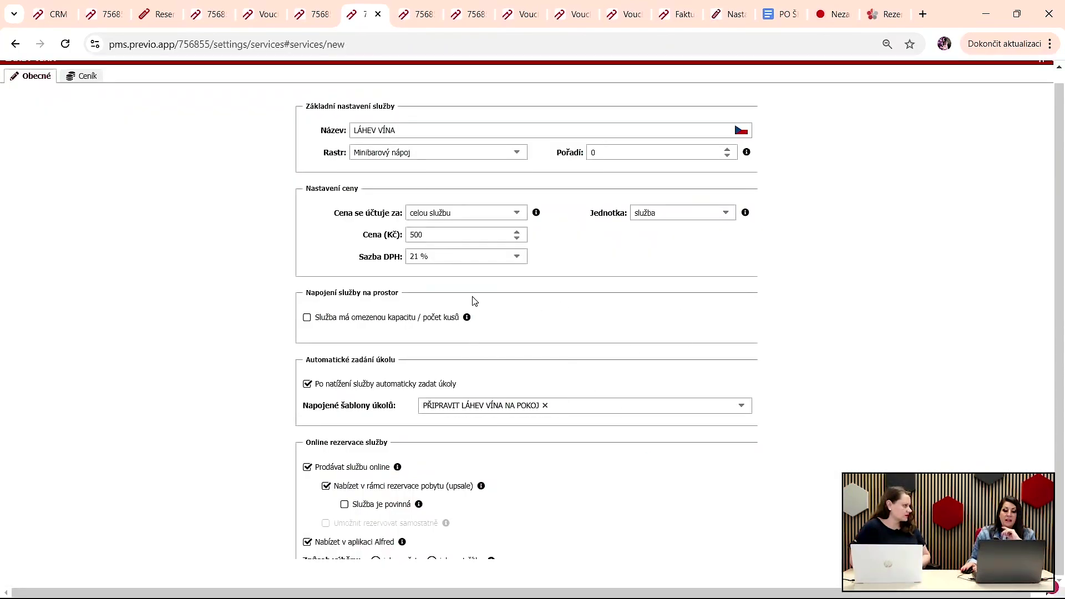
Step: Check the general settings of the wine bottle service and save it
scroll(483, 264, "up", 1)
scroll(487, 277, "down", 1)
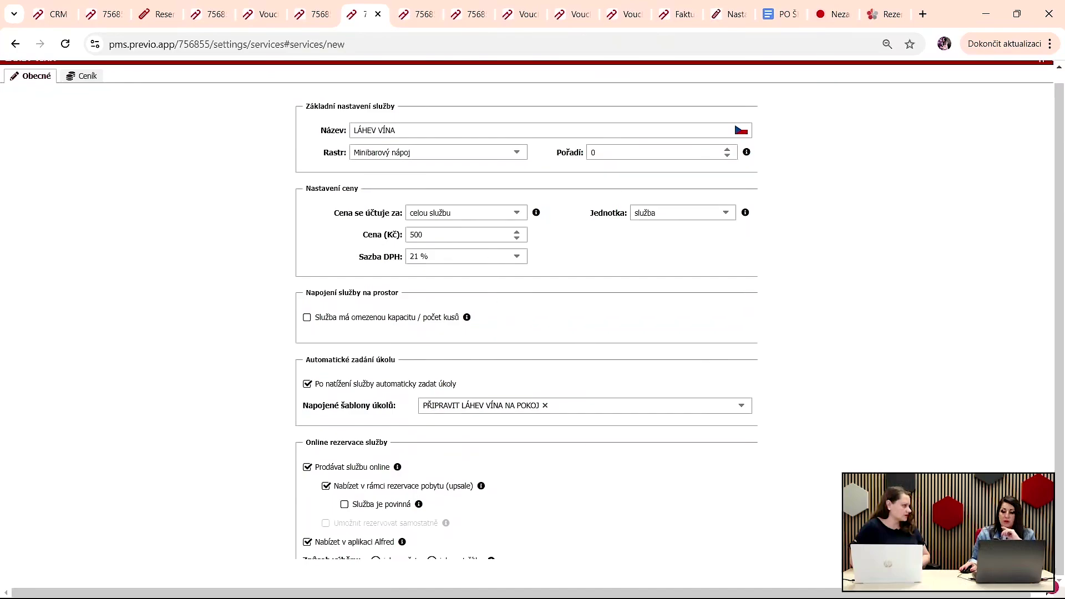
key("Return")
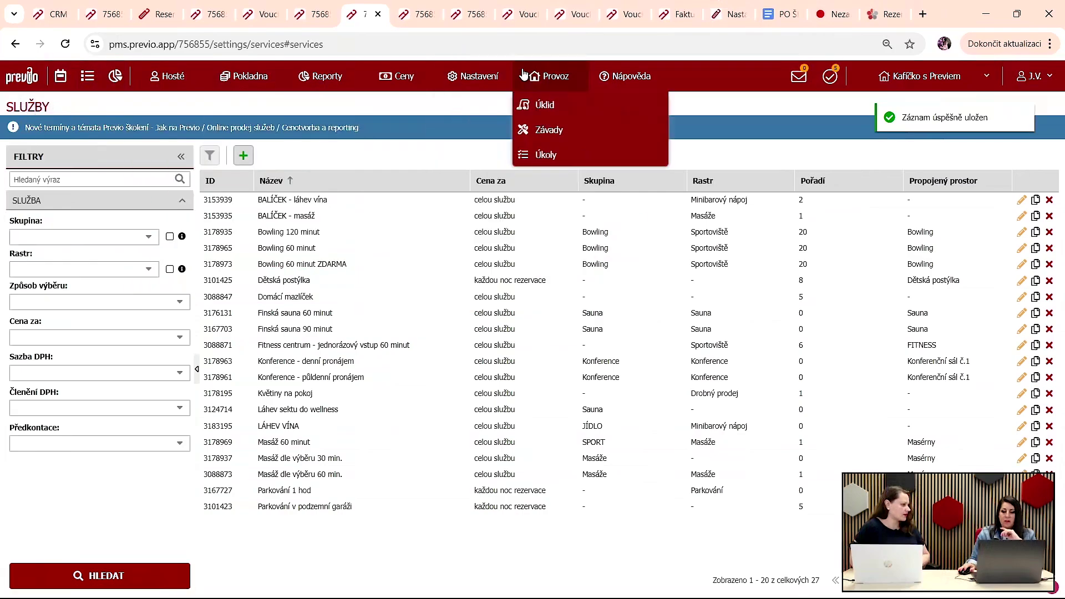
Step: Examine the blank new-task form in the tasks overview without saving it, and open the list of automatic task templates
mouse_move(501, 72)
mouse_move(543, 68)
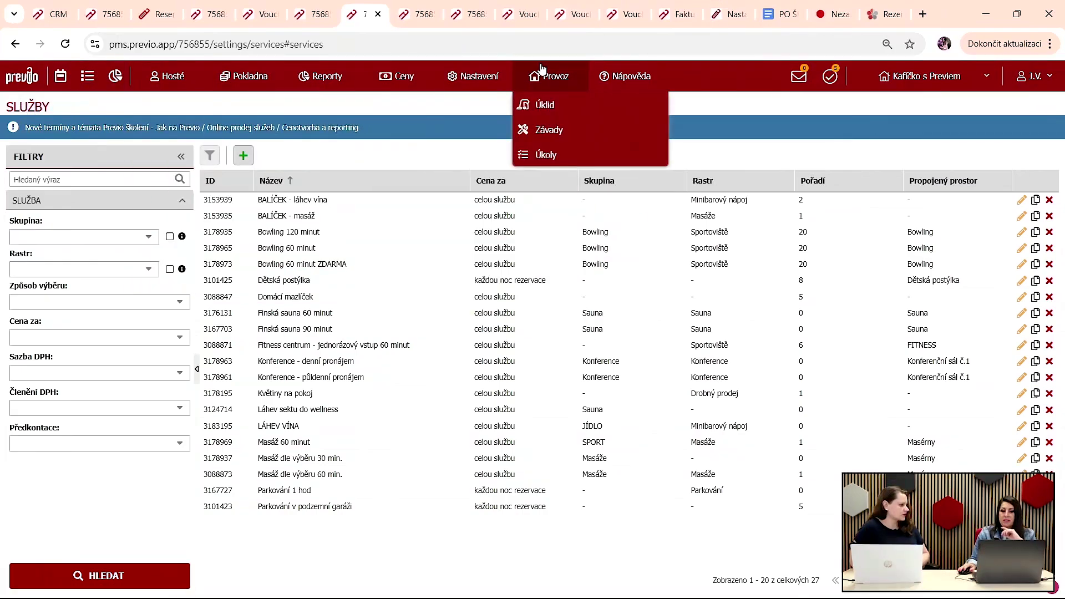
left_click(543, 155)
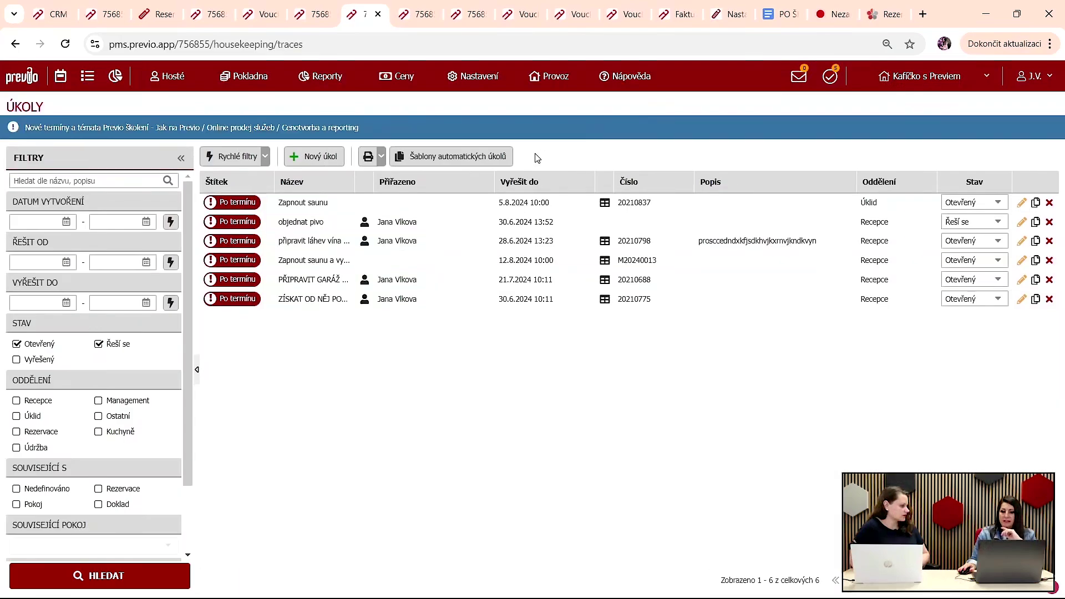
left_click(315, 160)
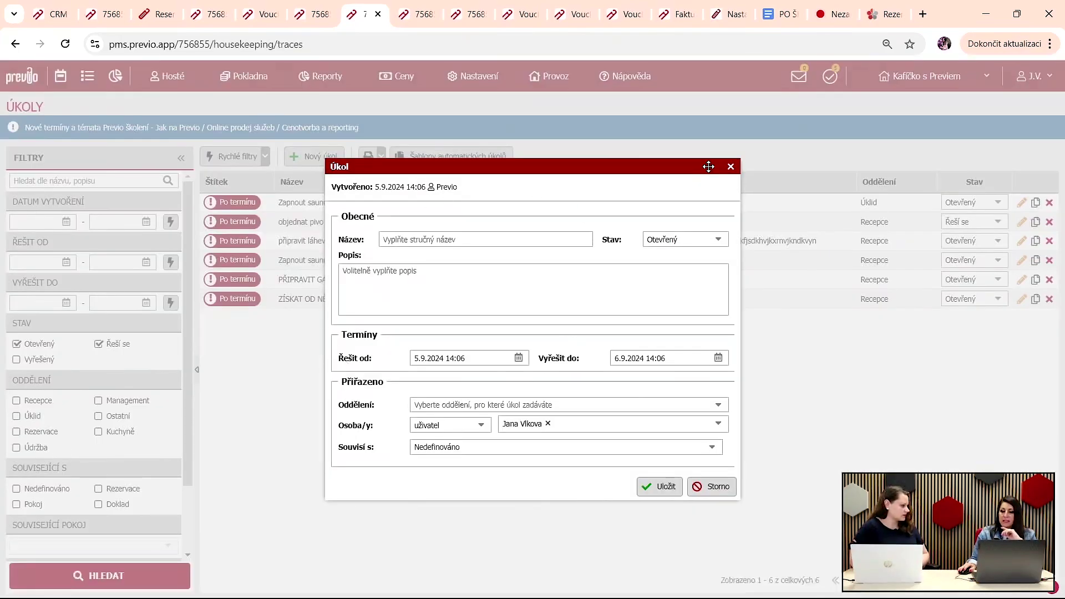
left_click(731, 166)
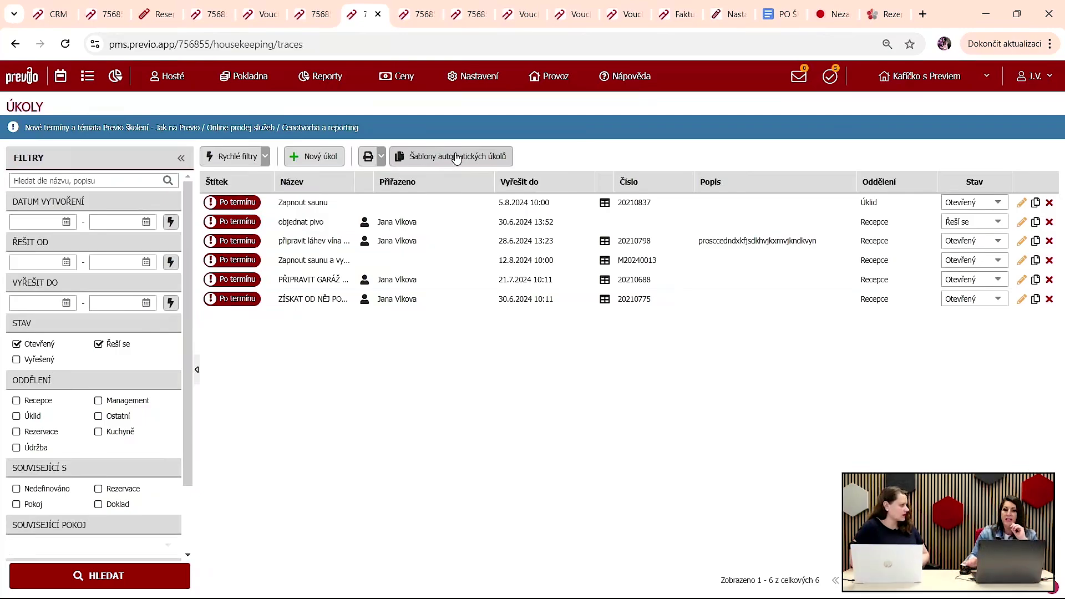
mouse_move(573, 84)
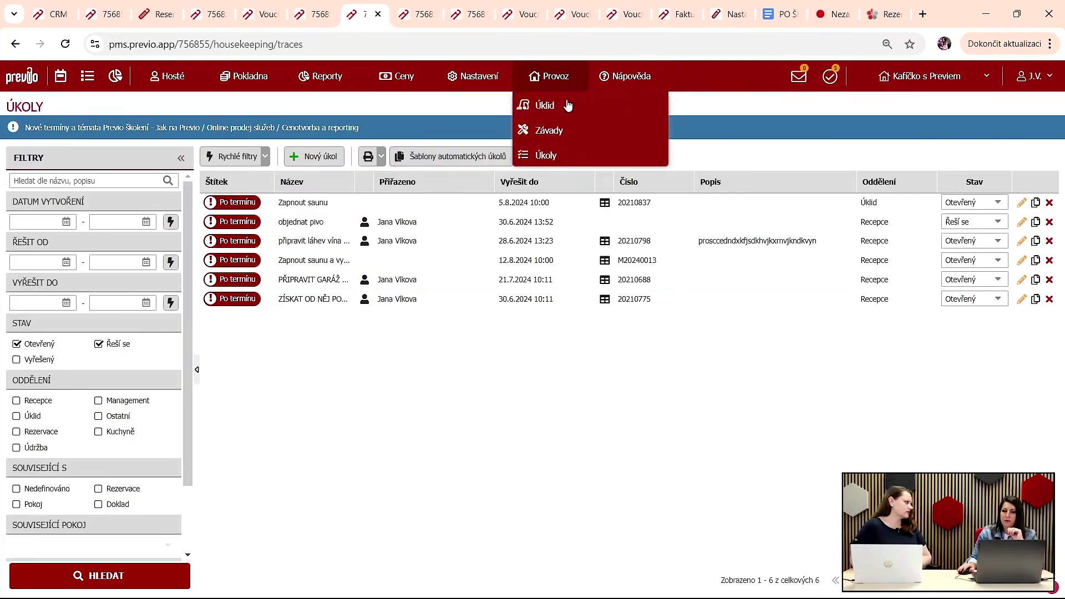
left_click(471, 156)
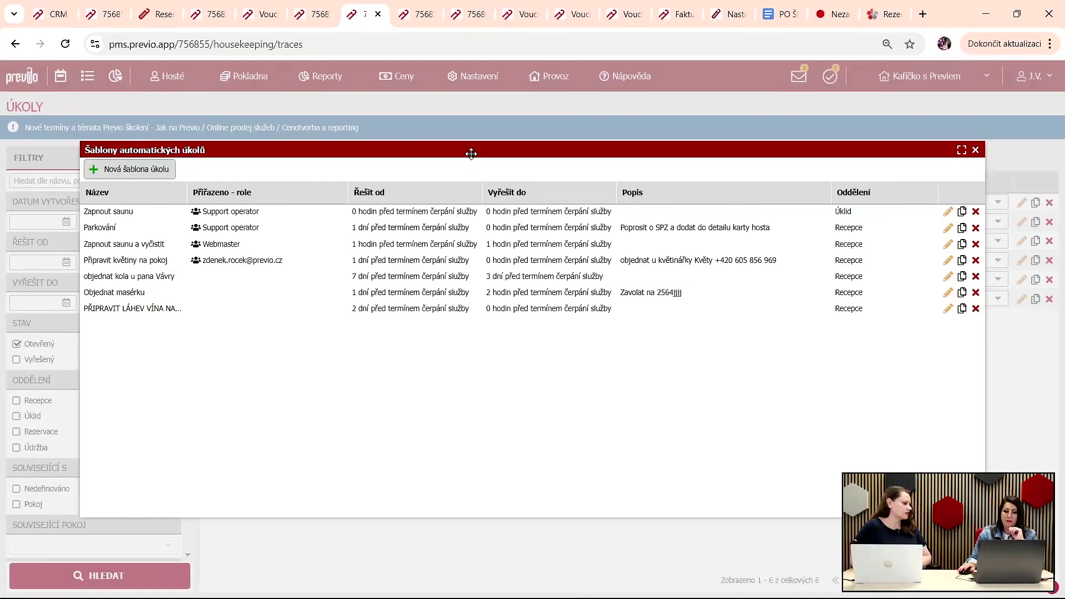
left_click(129, 168)
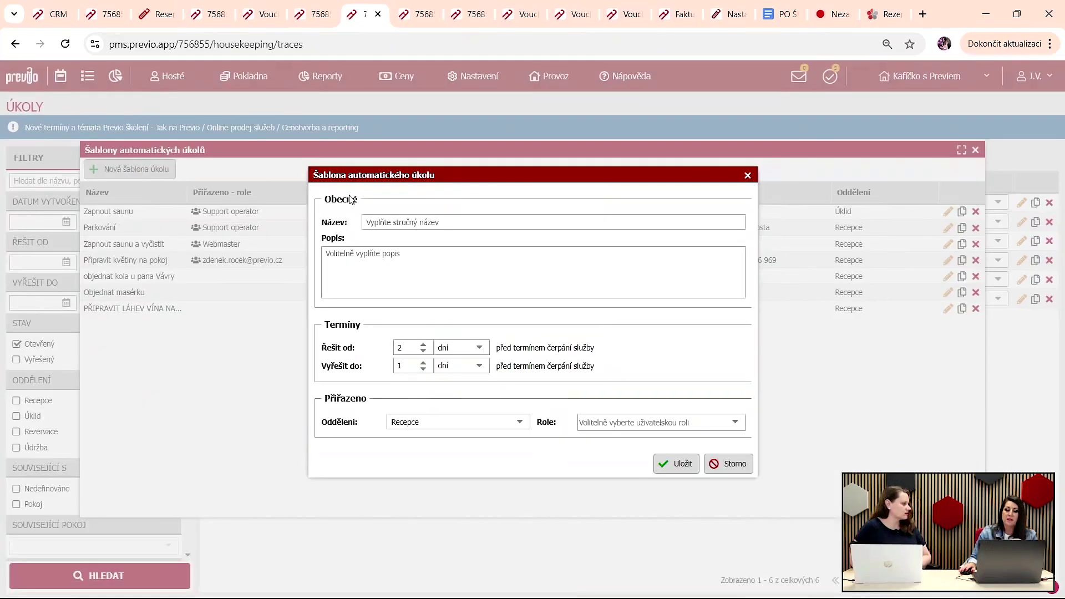
left_click(402, 222)
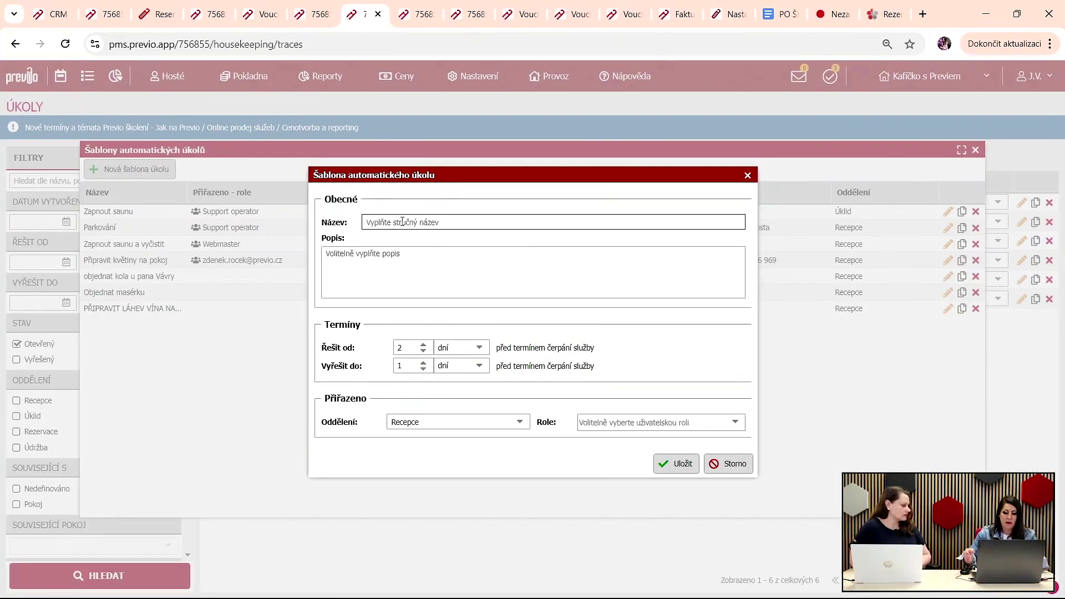
type("OBEDSNAT")
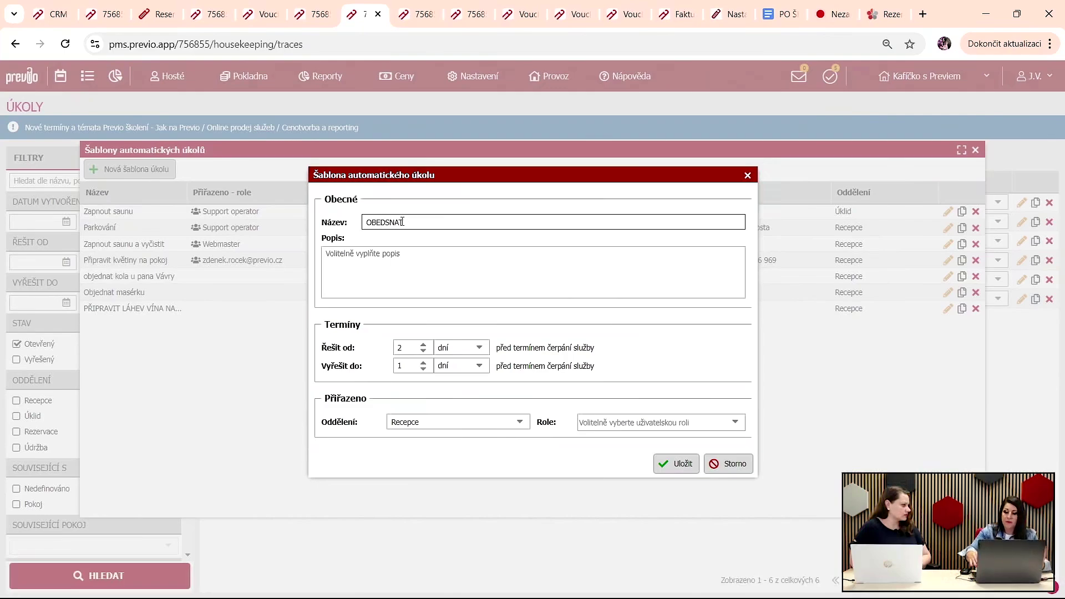
type("A")
key("BackSpace")
key("BackSpace")
key("BackSpace")
key("BackSpace")
key("BackSpace")
key("BackSpace")
key("BackSpace")
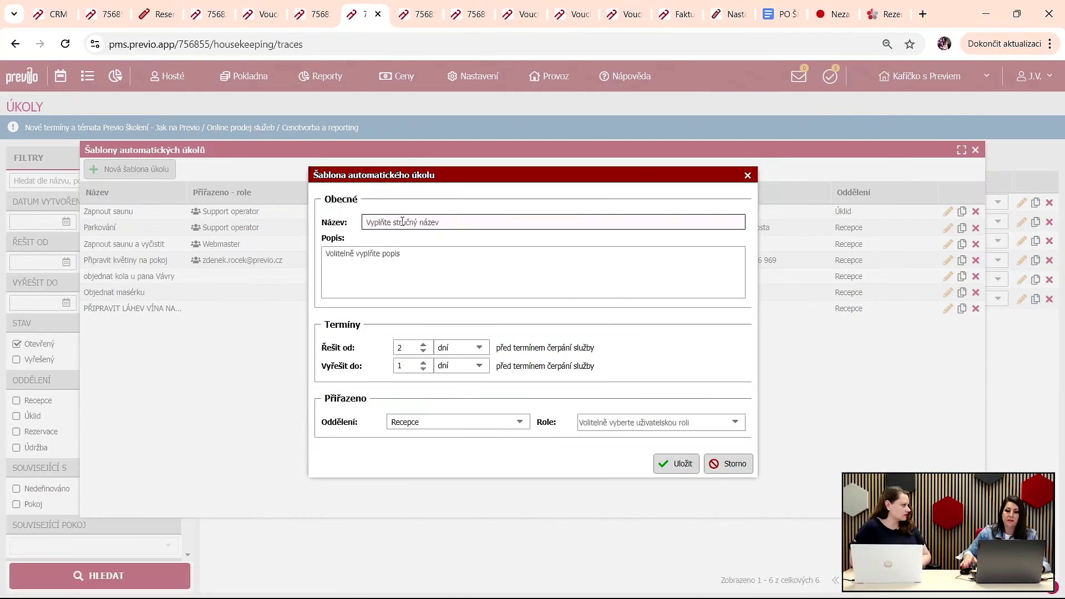
left_click(748, 177)
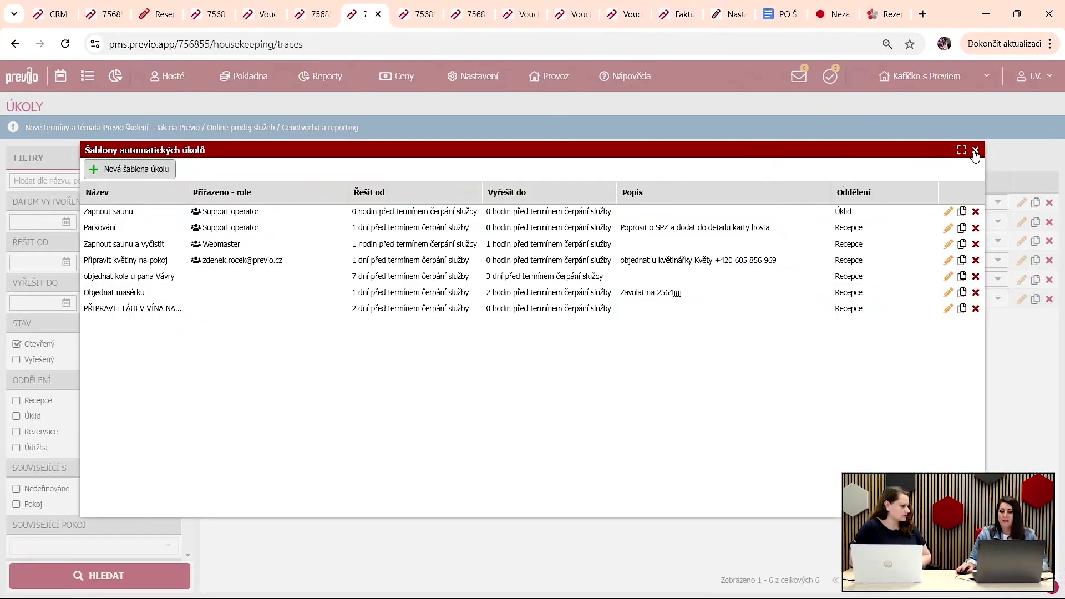
Step: Review where the automatic task templates are reached from the tasks overview, leaving the list closed
left_click(975, 151)
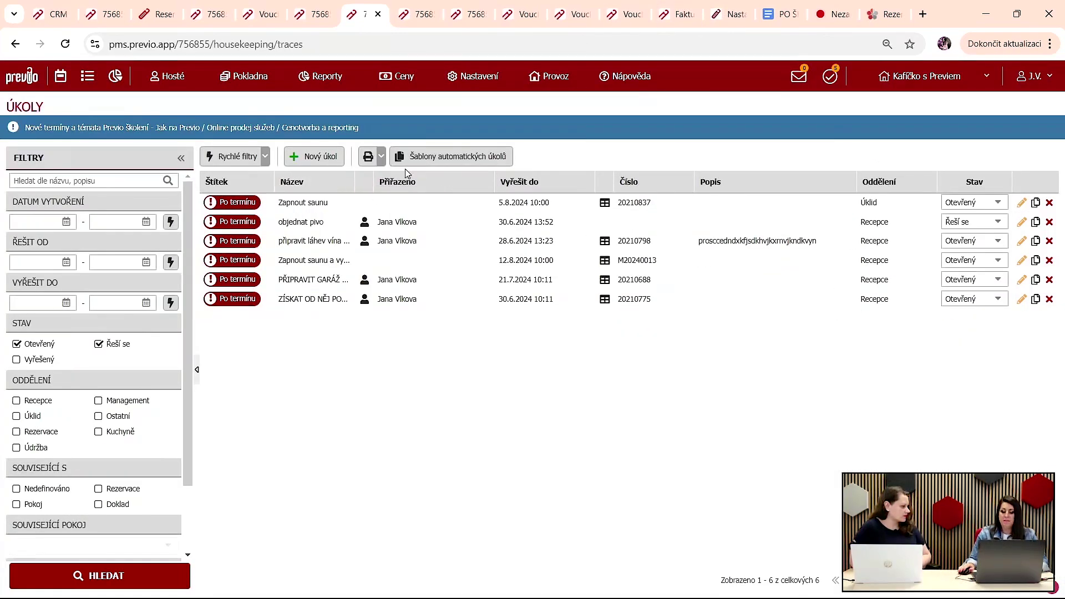
left_click(421, 161)
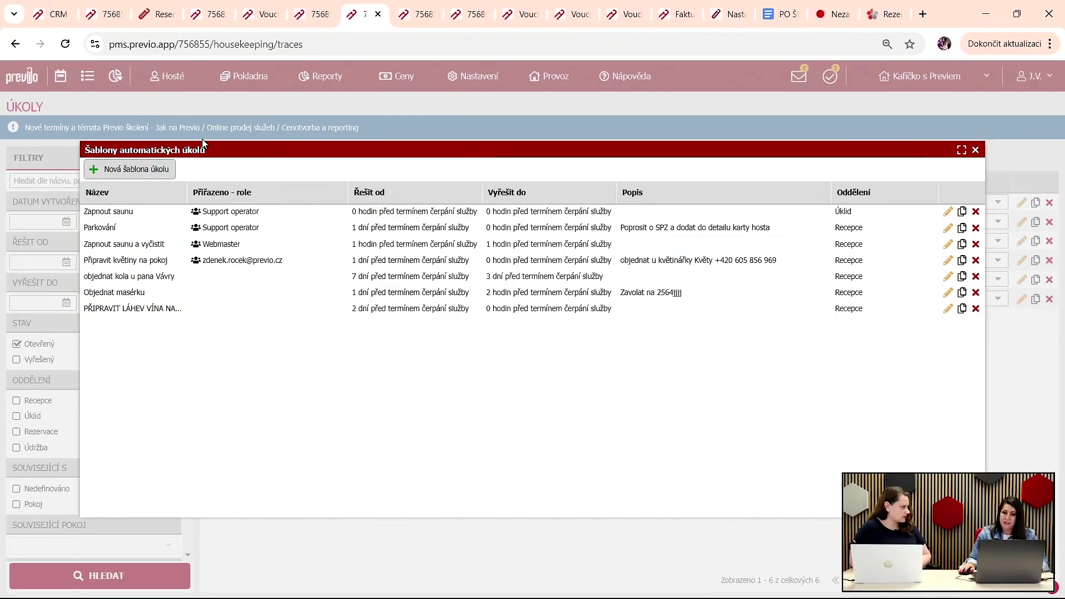
left_click(976, 150)
mouse_move(391, 92)
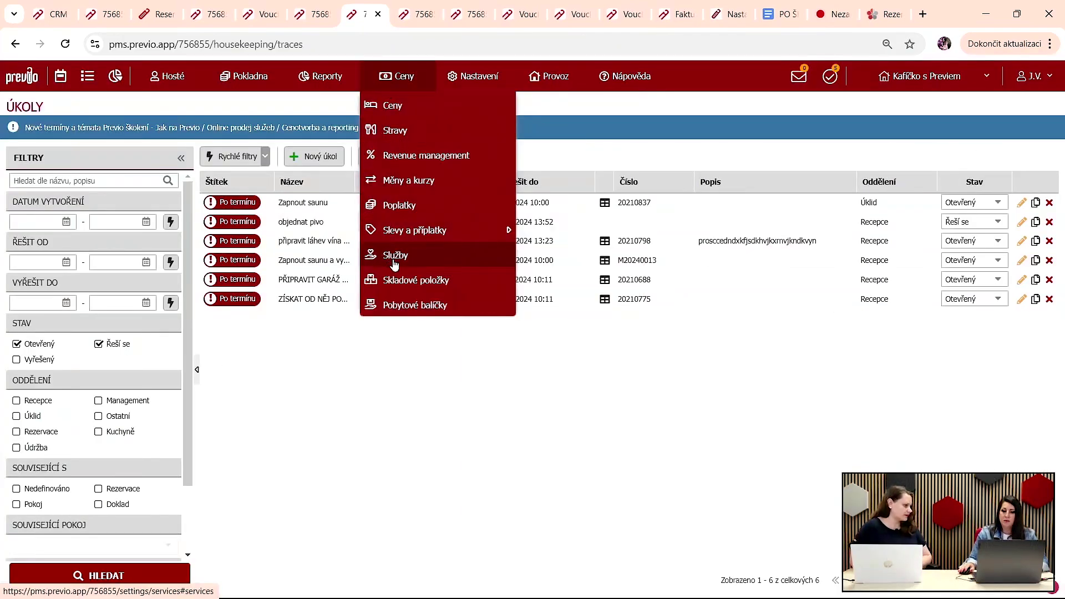
Step: Open the group reservation that includes room Exclusive 3 from the reservation calendar, and show its tasks
left_click(58, 79)
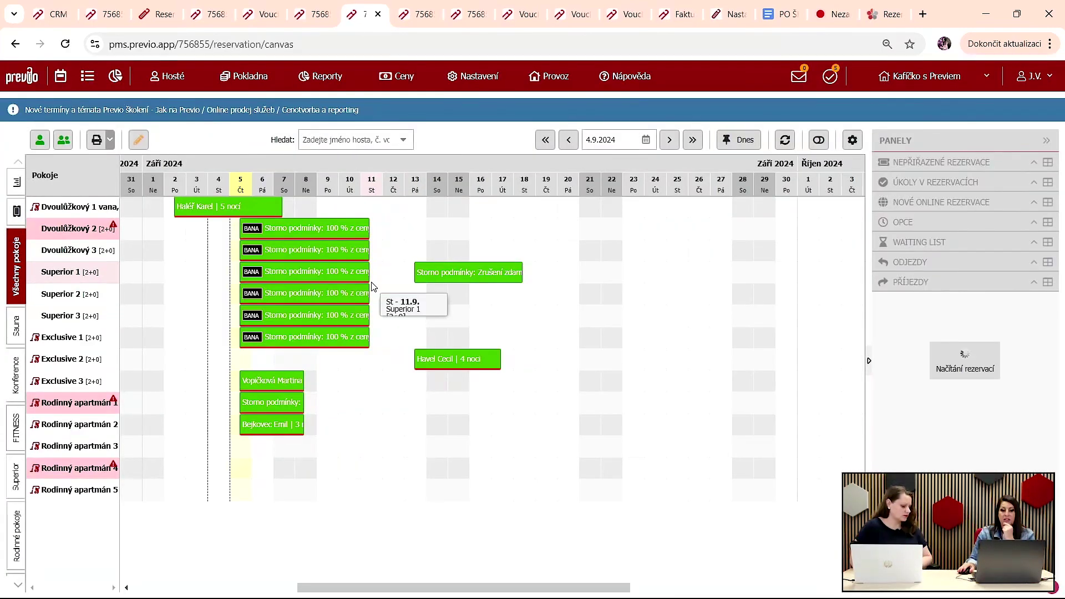
left_click(276, 381)
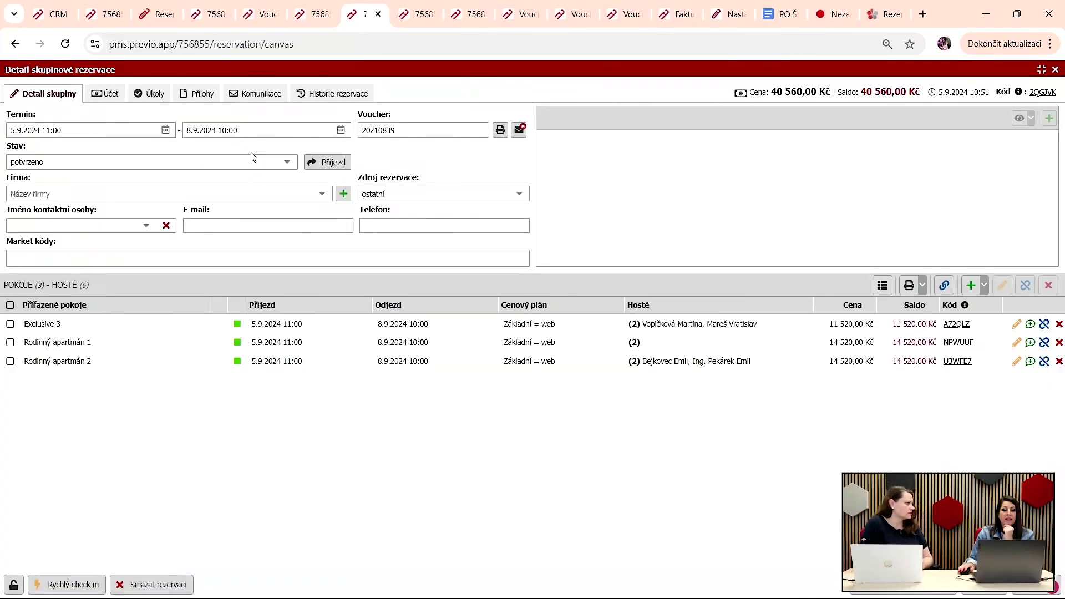
left_click(155, 99)
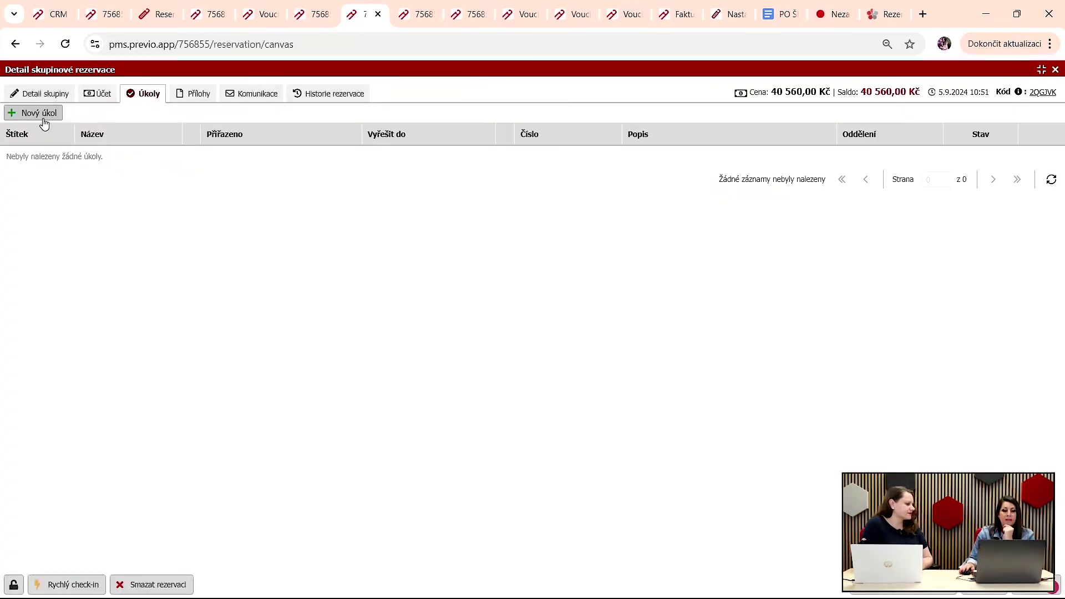
Step: Start a new task for the group reservation and name it "KONTROLA DOKLADU"
left_click(42, 115)
left_click(436, 234)
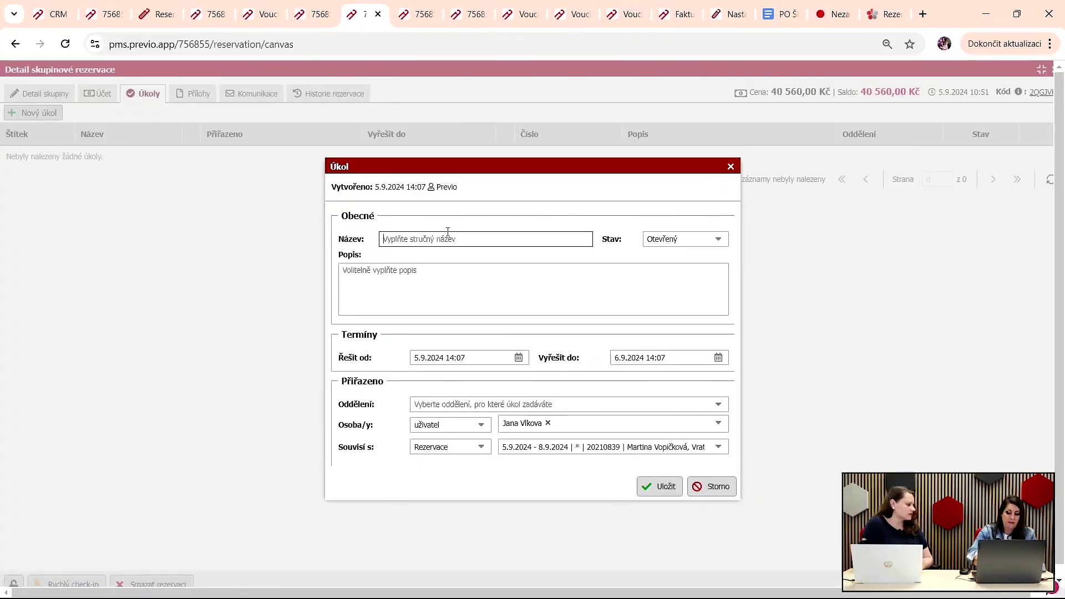
type("VYSTAV")
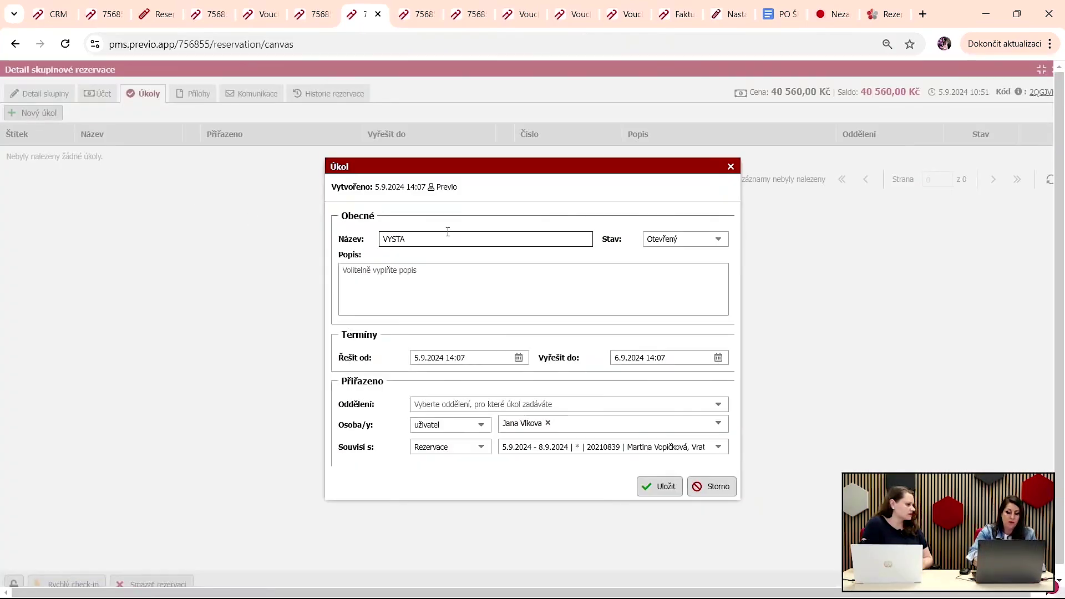
key("BackSpace")
key("BackSpace")
key("BackSpace")
key("BackSpace")
key("BackSpace")
type("KONTRO")
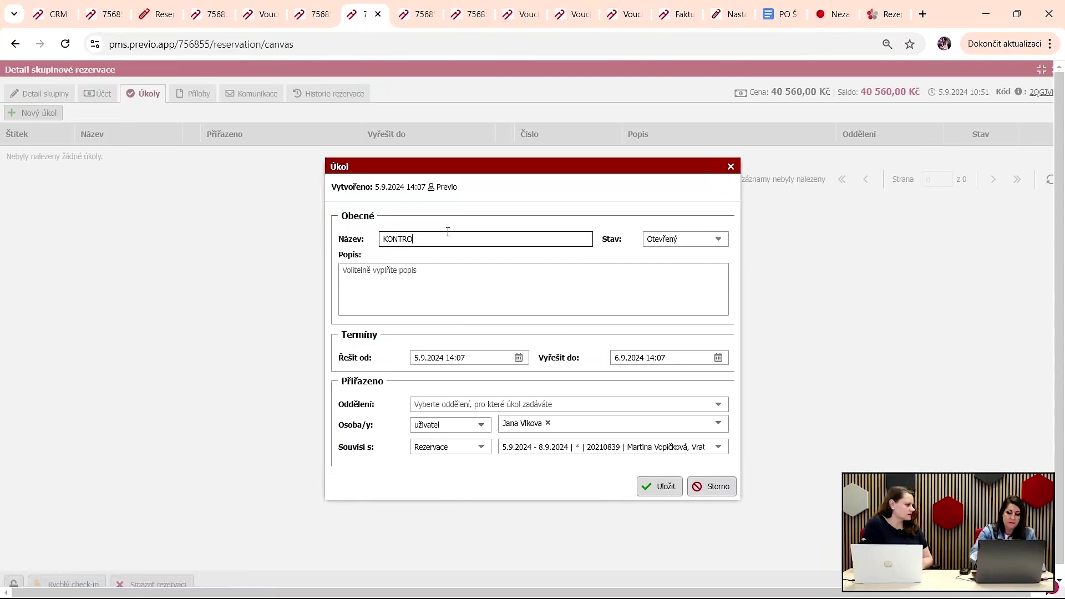
type("LA DOKLADU")
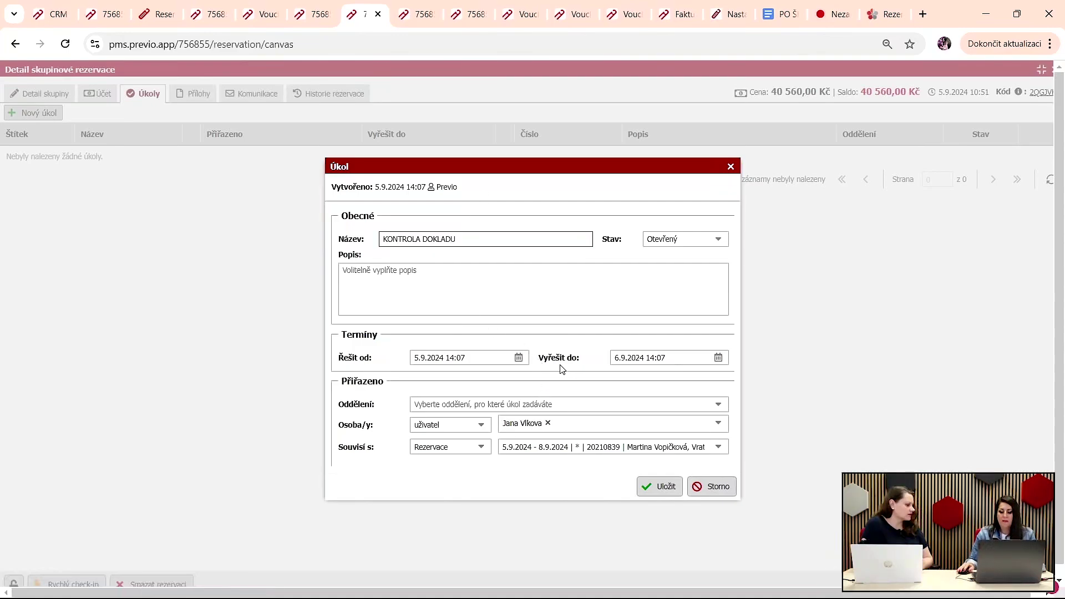
Step: Assign the reservation task to the Recepce department and save it
left_click(713, 405)
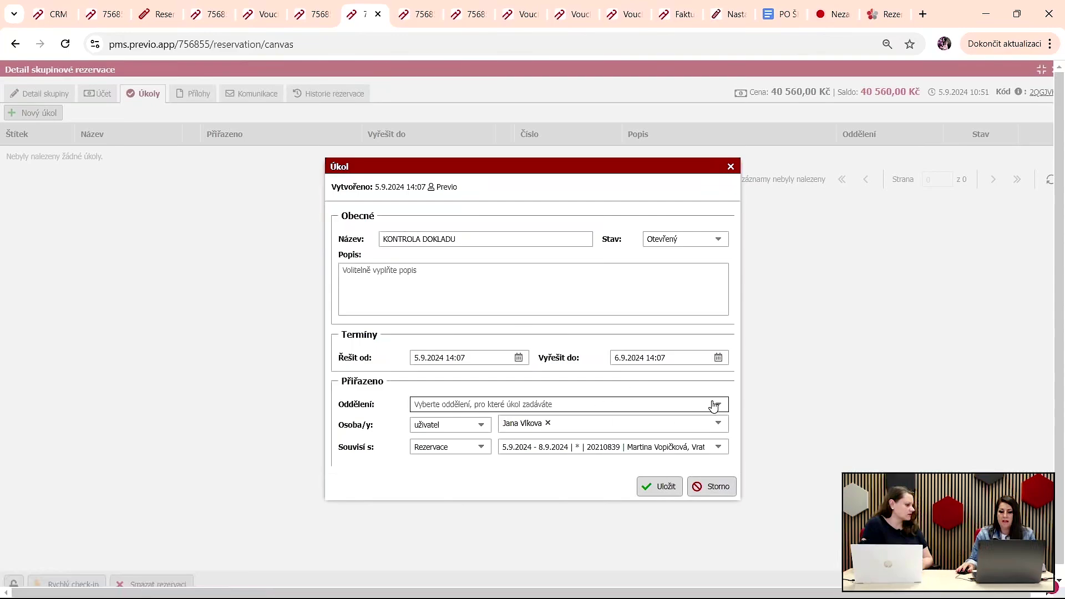
left_click(637, 422)
left_click(656, 493)
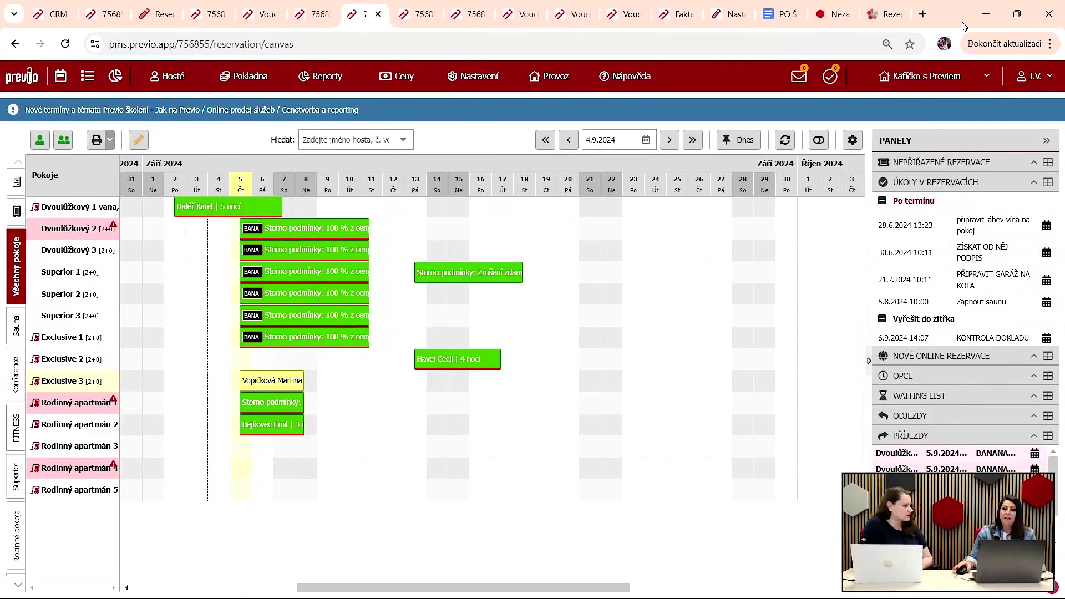
Step: Check the document control task in the overview of all operational tasks
mouse_move(528, 82)
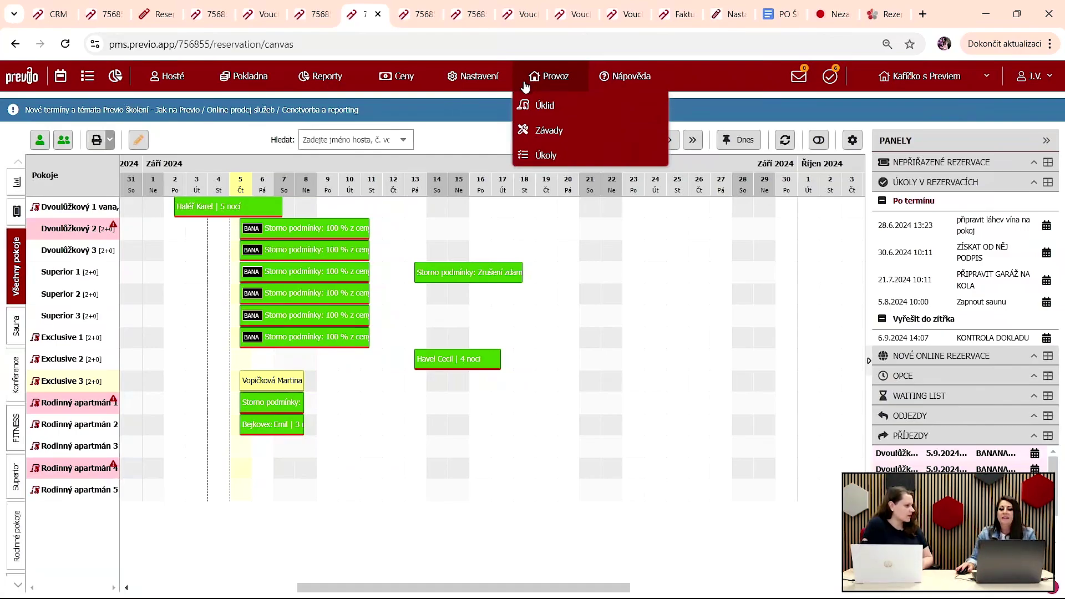
left_click(536, 158)
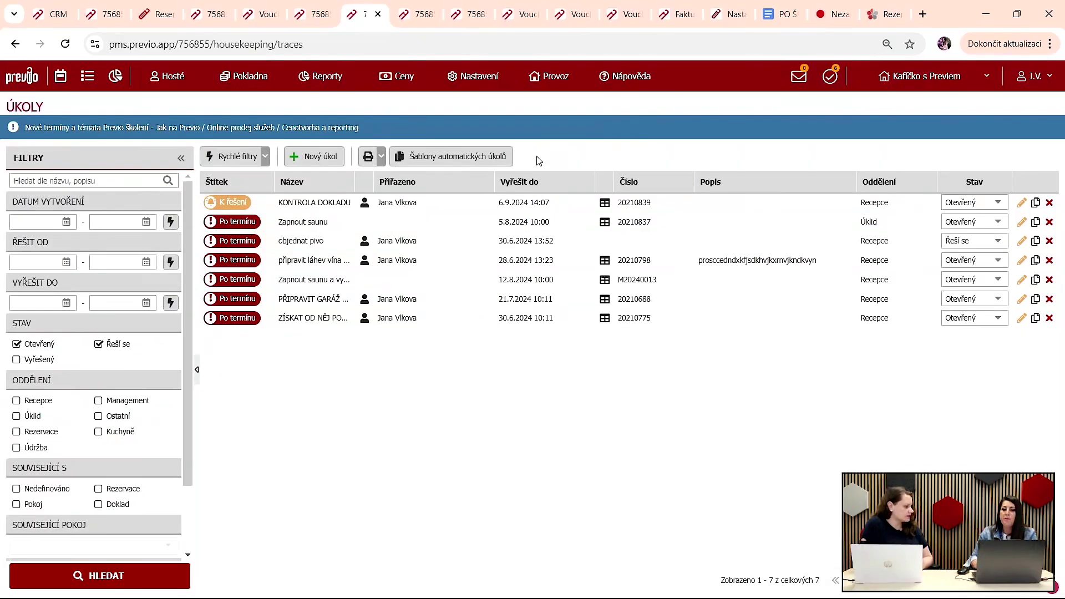
mouse_move(562, 86)
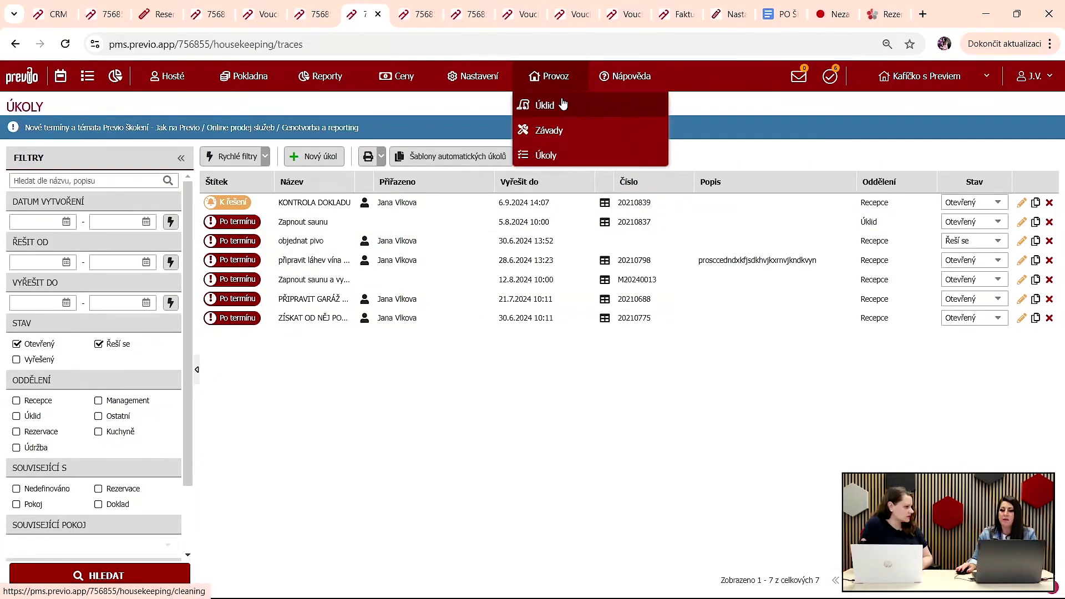
Step: Open the overview of operational faults (Závady) and review the reported room defects
left_click(559, 128)
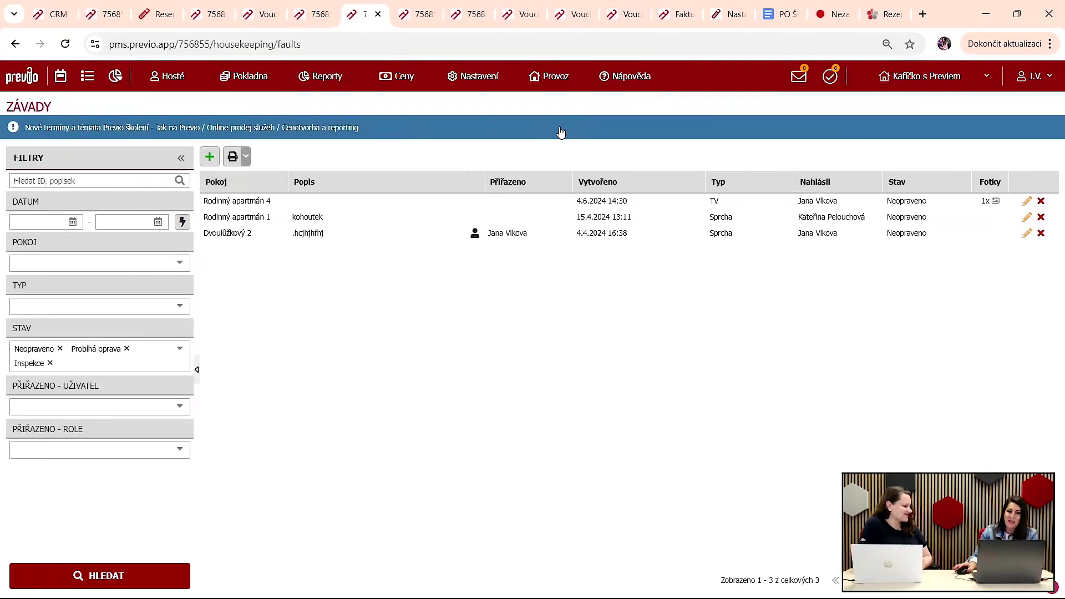
mouse_move(555, 96)
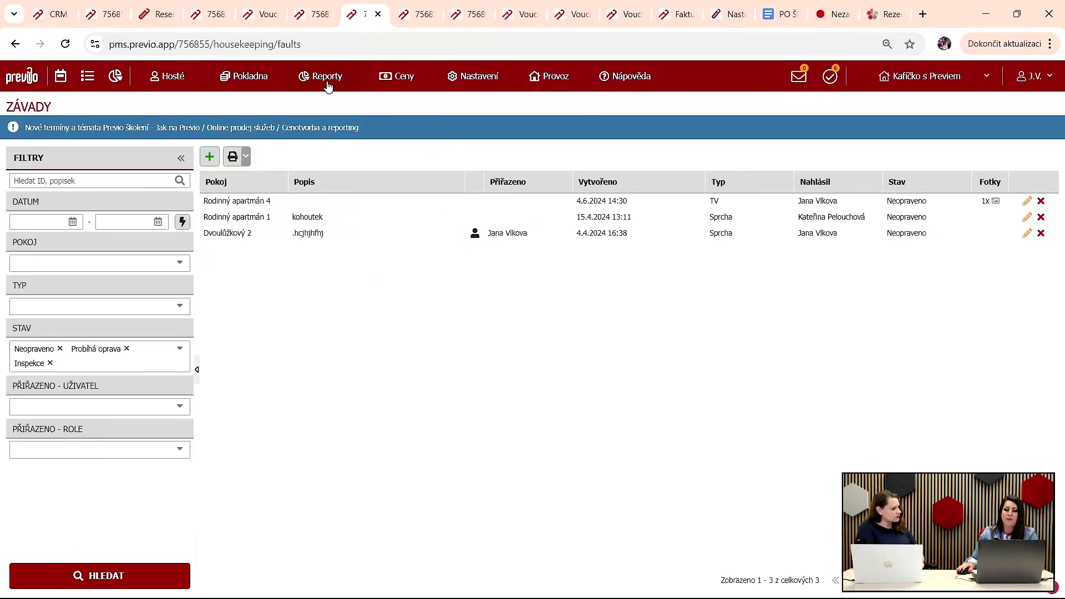
Step: Open the statistical office reports and examine their settings for the facility's serial number and excluded stay purposes
mouse_move(328, 85)
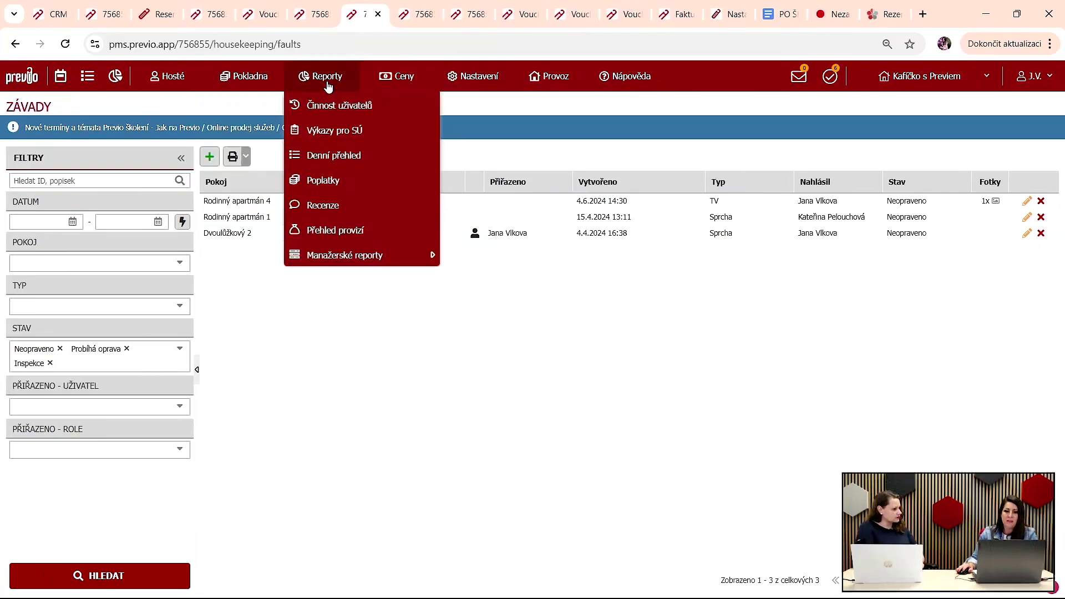
left_click(348, 134)
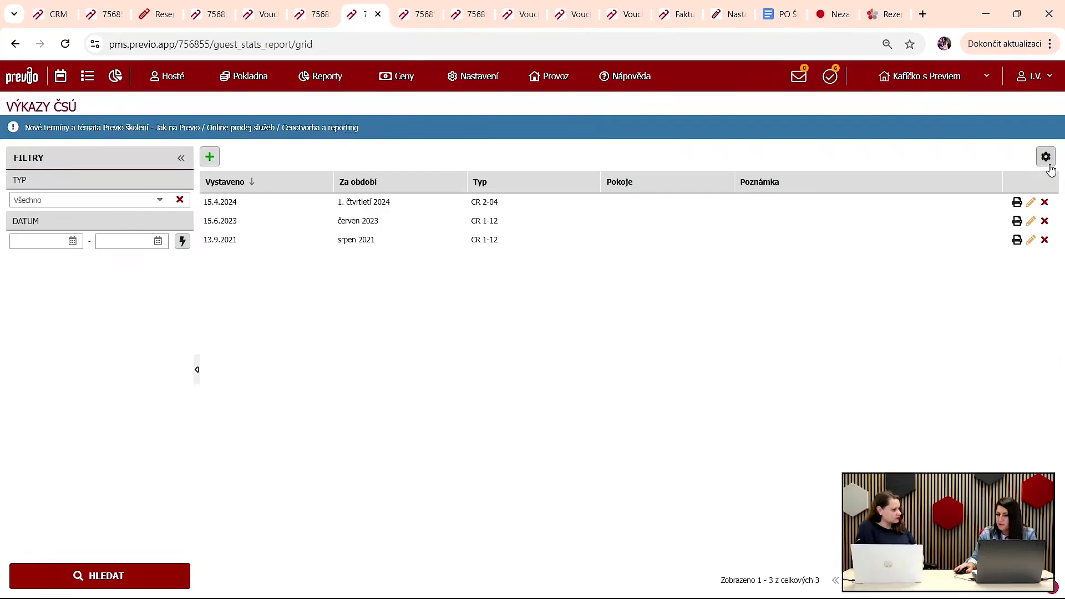
left_click(1046, 157)
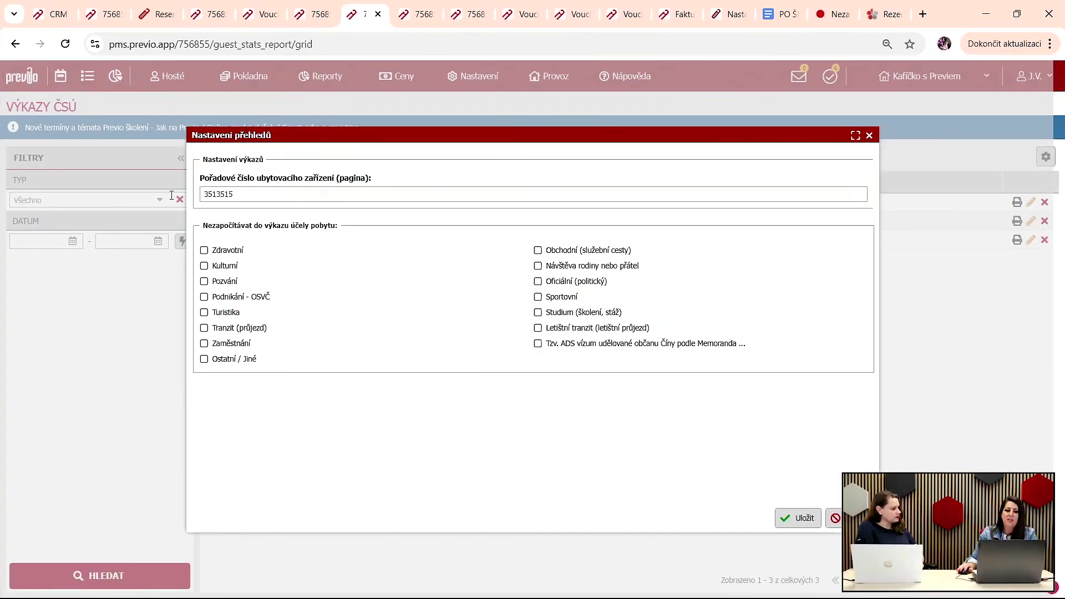
triple_click(198, 217)
left_click(251, 209)
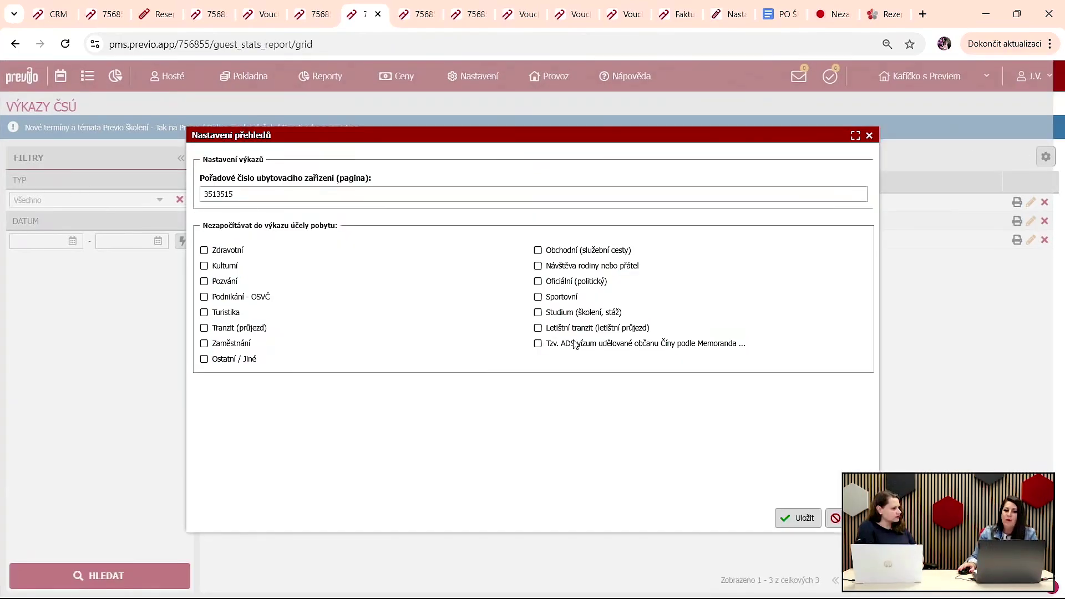
left_click(869, 136)
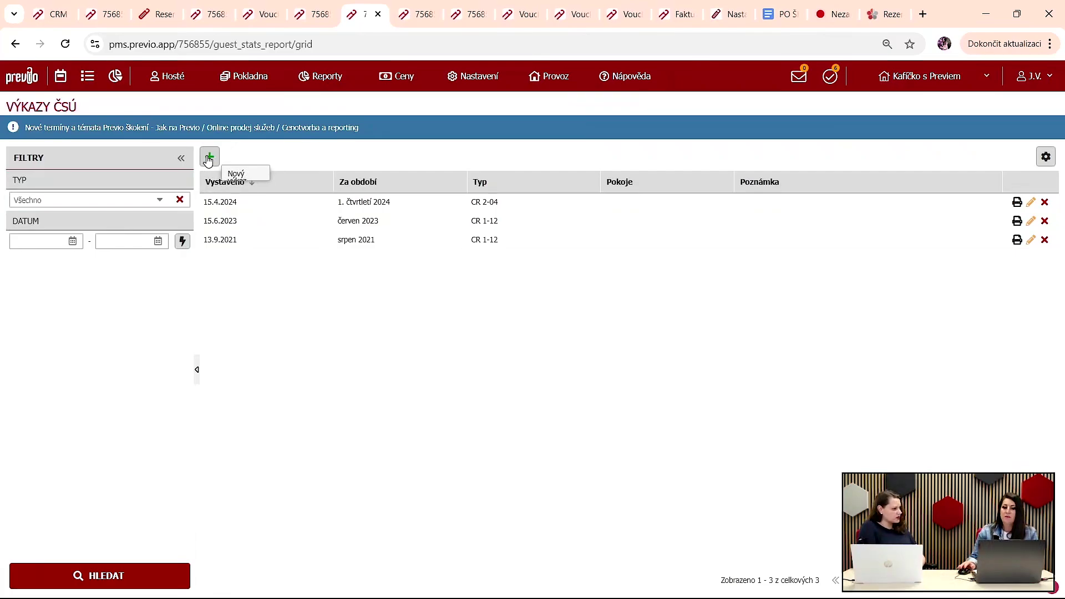
Step: Create a new monthly CR 1-12 report for September (Září) 2024
left_click(208, 158)
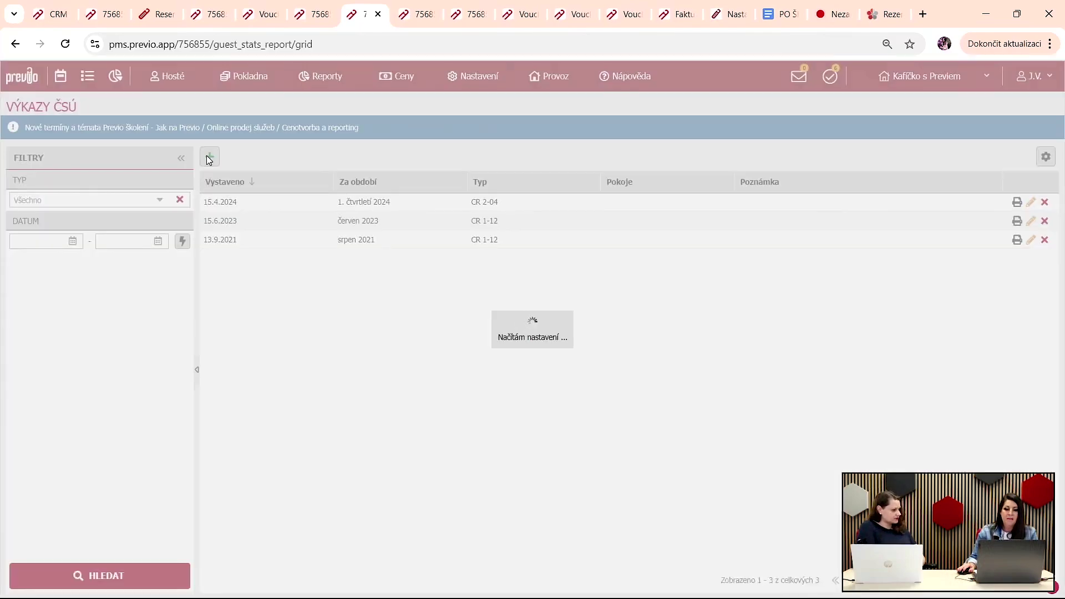
left_click(488, 314)
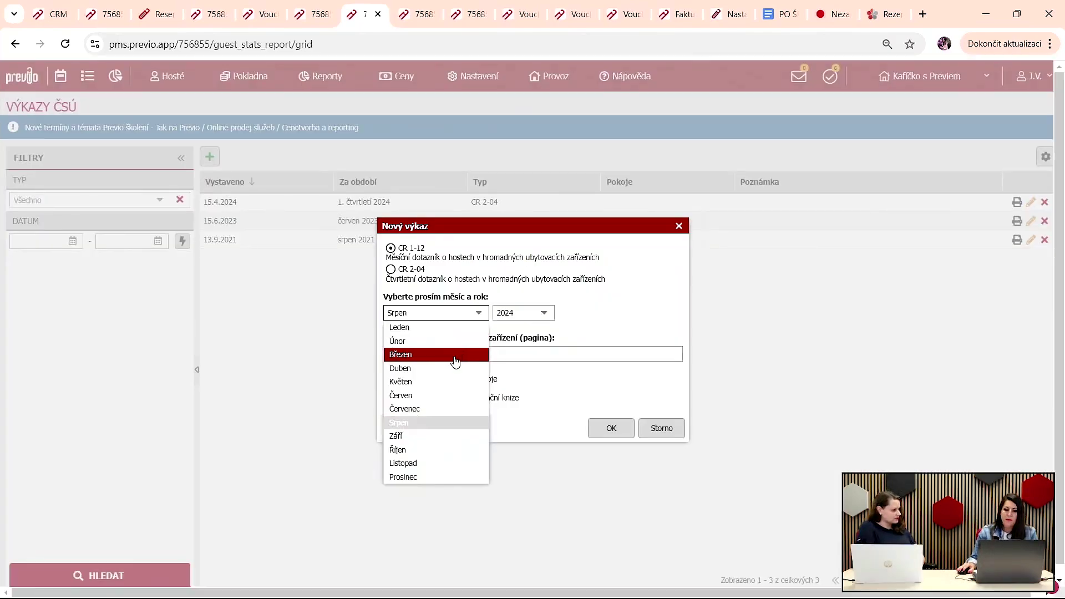
left_click(436, 436)
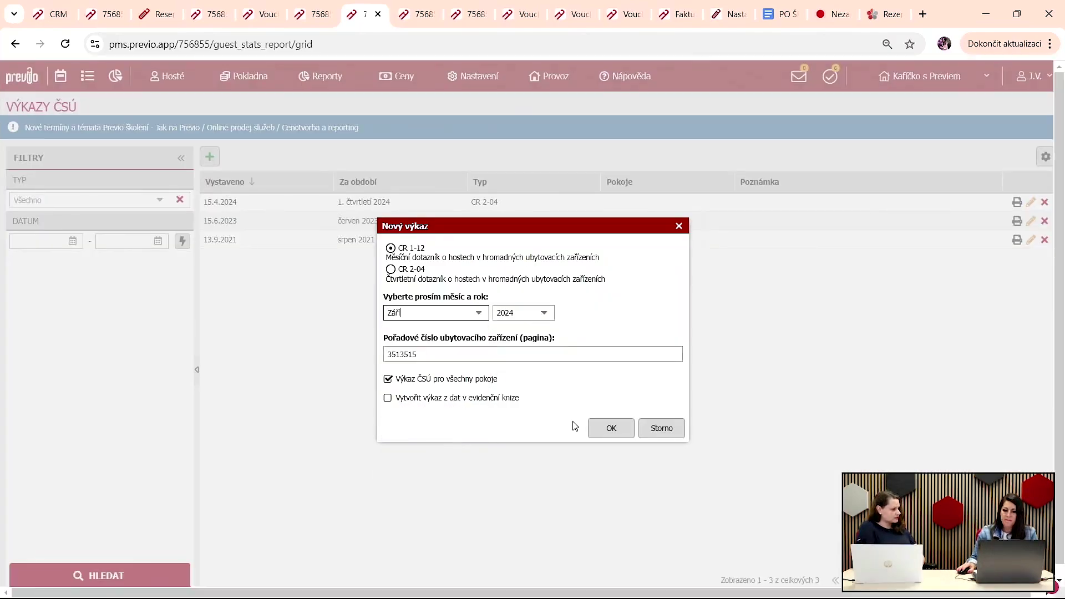
left_click(613, 428)
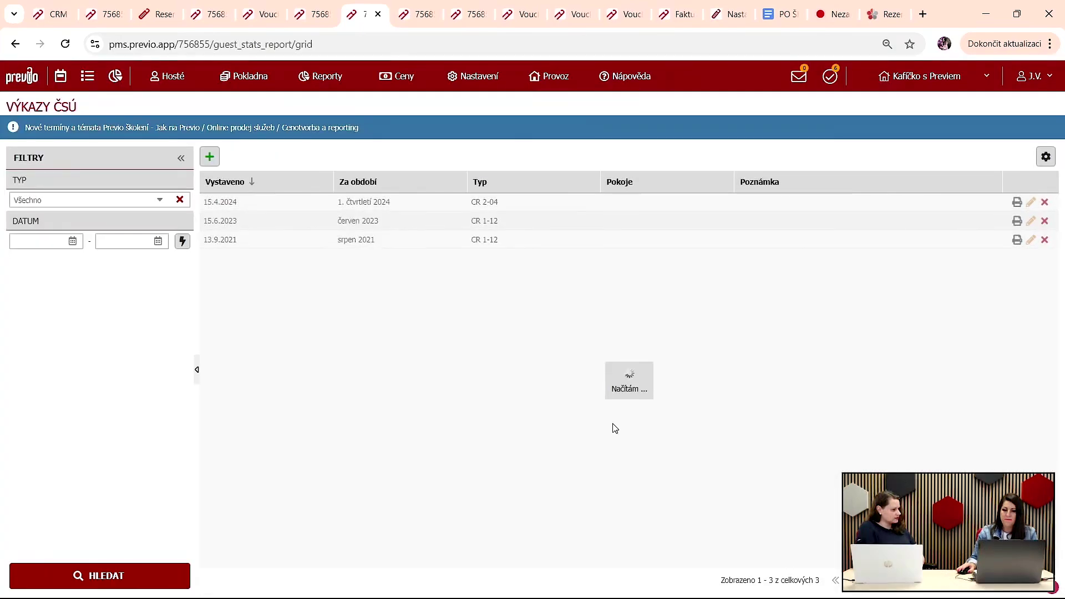
Step: Review the new report's general, hotel, season and guest data by country, and close it
scroll(613, 428, "down", 4)
scroll(348, 230, "up", 4)
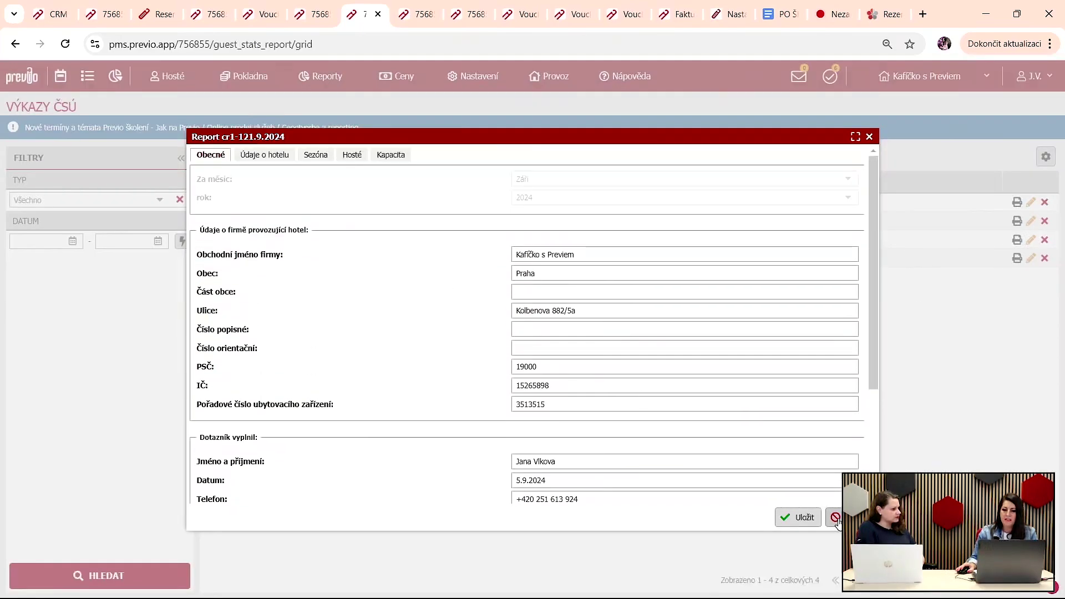
left_click(270, 160)
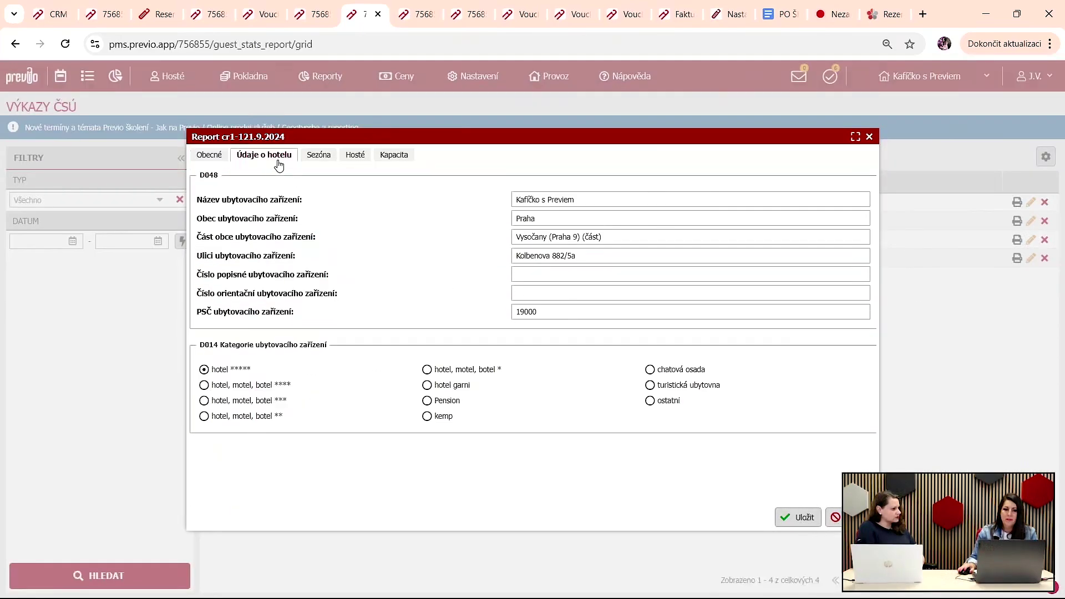
left_click(325, 157)
left_click(351, 156)
scroll(649, 283, "down", 10)
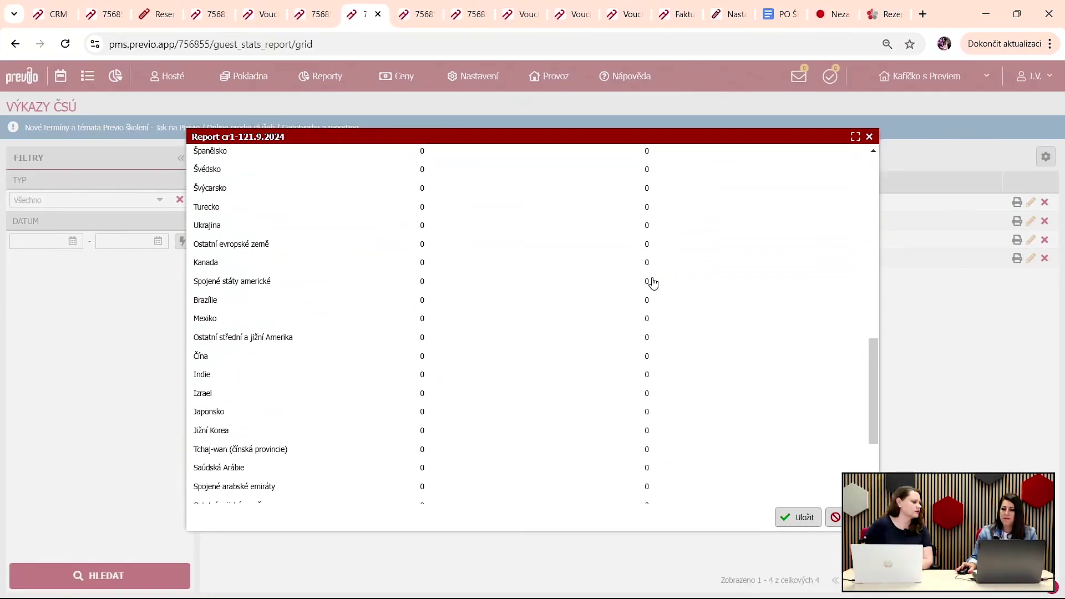
scroll(654, 283, "up", 10)
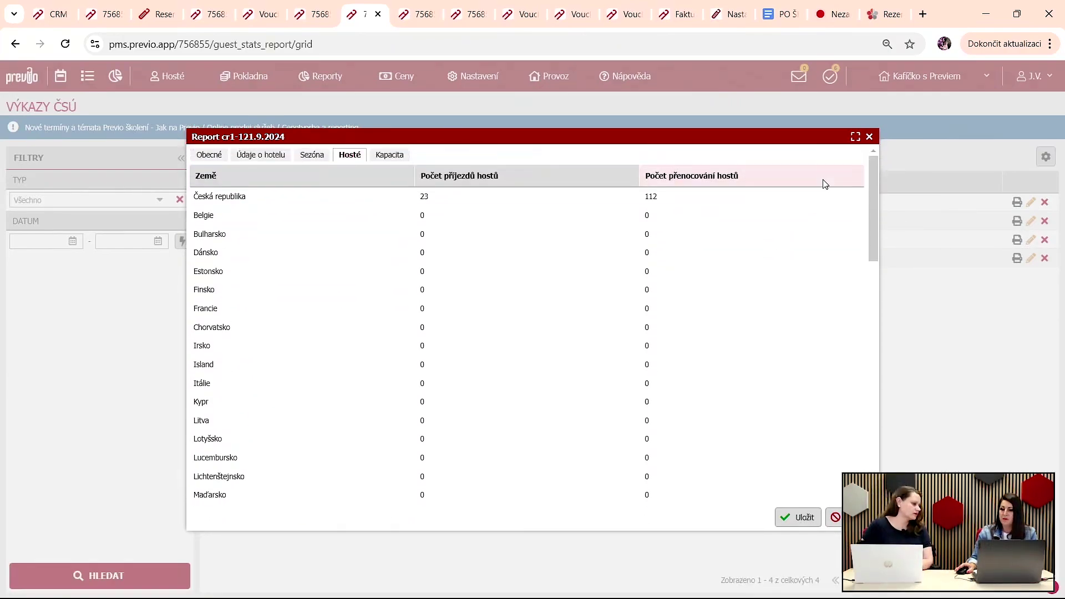
left_click(869, 137)
Step: Recheck the facility number and stay purpose exclusions in the statistical report settings, and close them
mouse_move(338, 88)
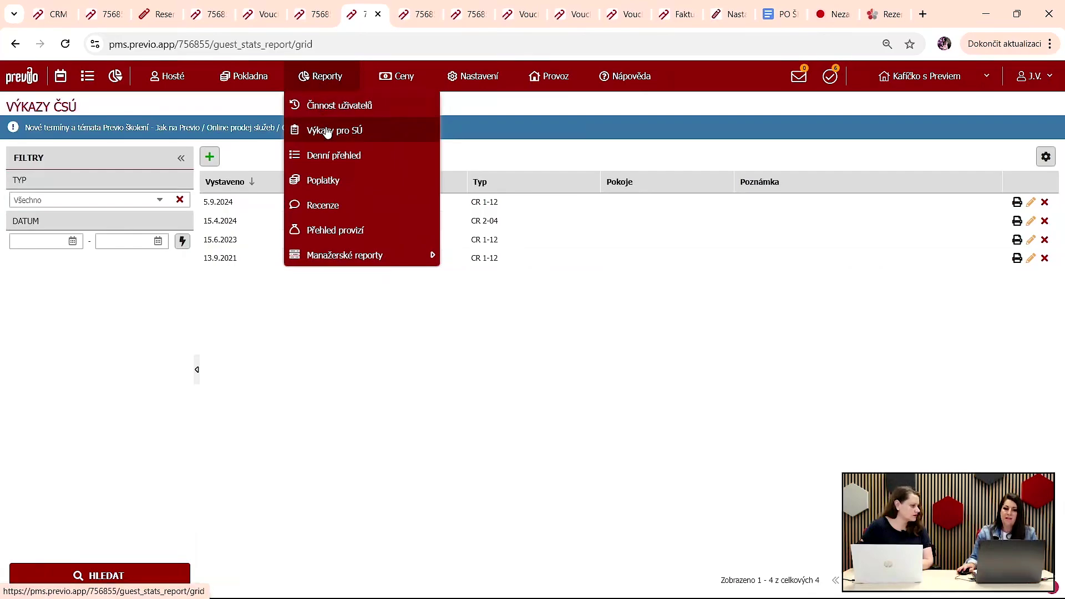
left_click(1047, 160)
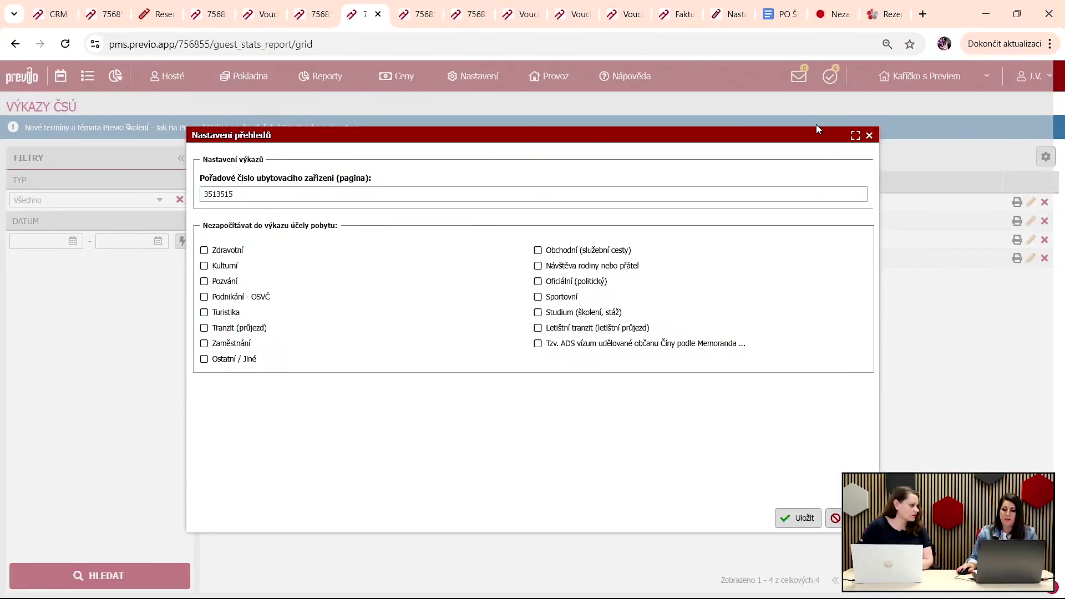
left_click(871, 136)
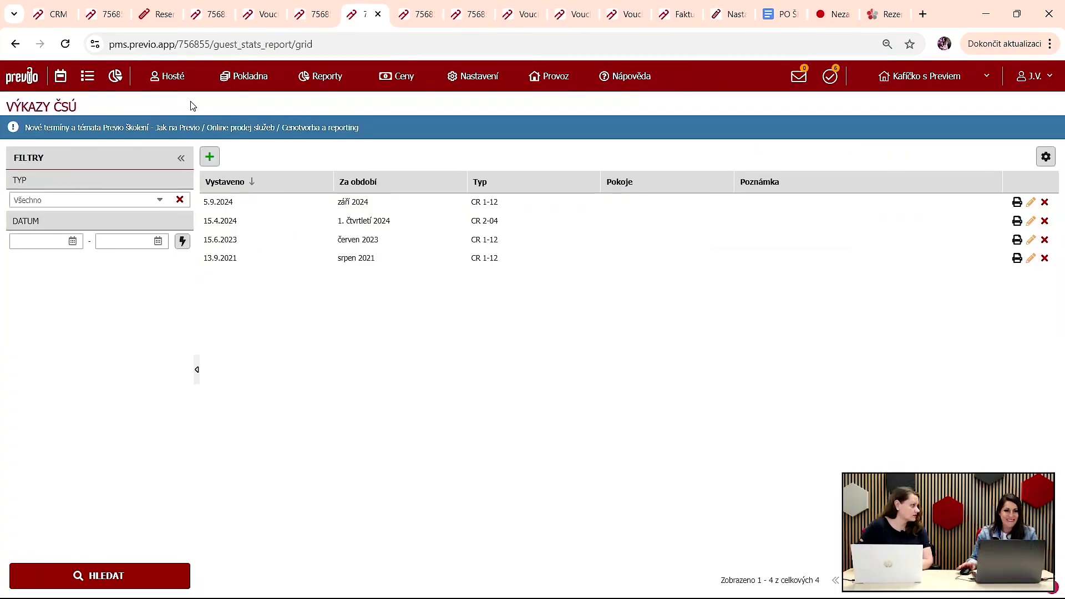
Step: Switch to the PO ŠKOLENÍ EMAIL document in Google Docs and read the foreign police instructions on registration, house book setup and access requests
mouse_move(193, 96)
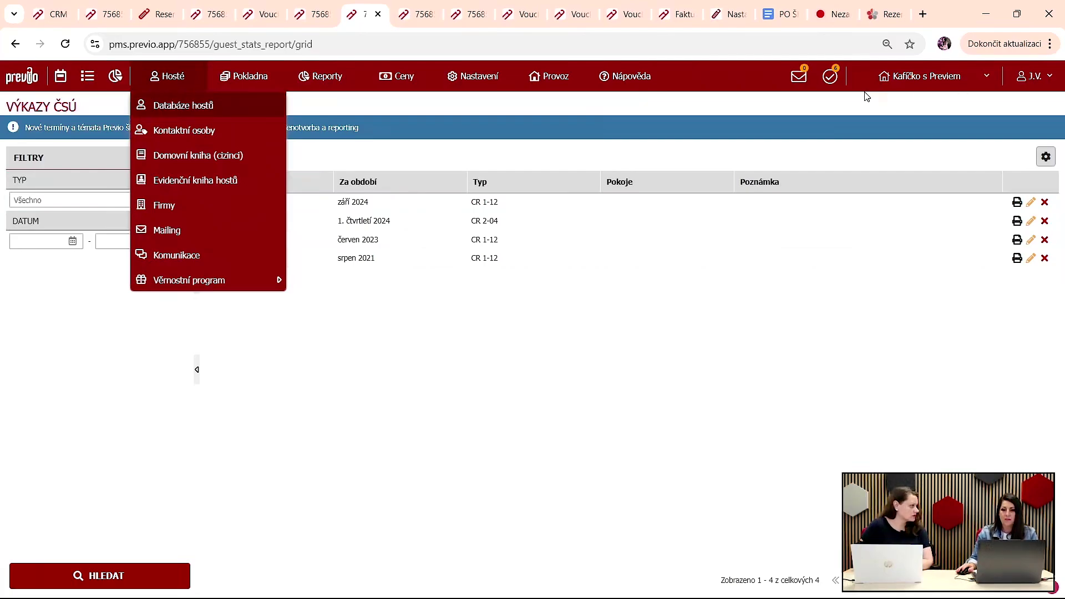
left_click(783, 14)
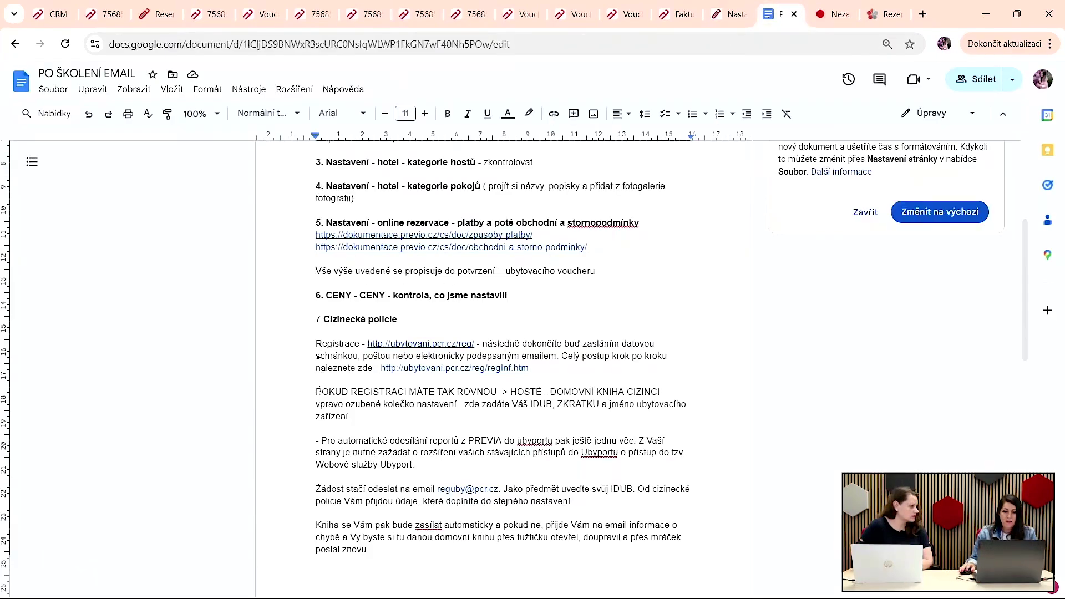
left_click_drag(315, 344, 537, 368)
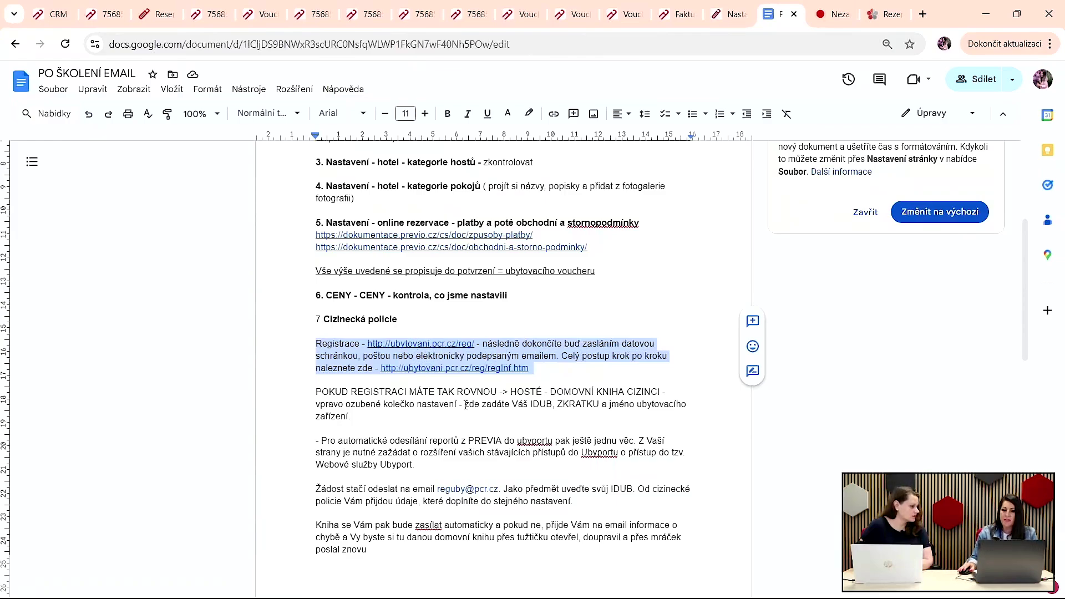
left_click(321, 397)
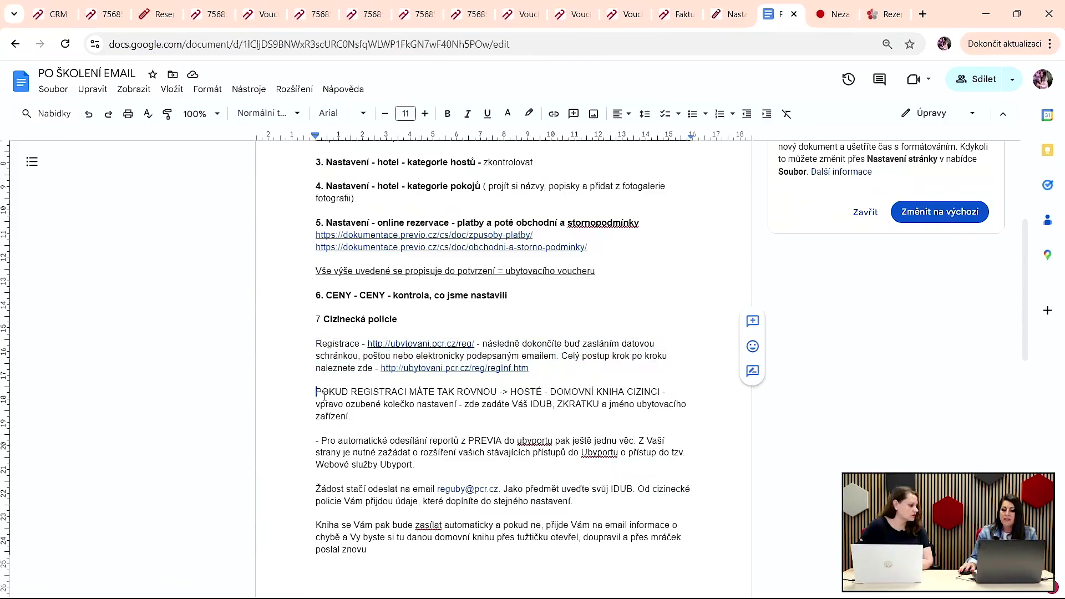
triple_click(396, 403)
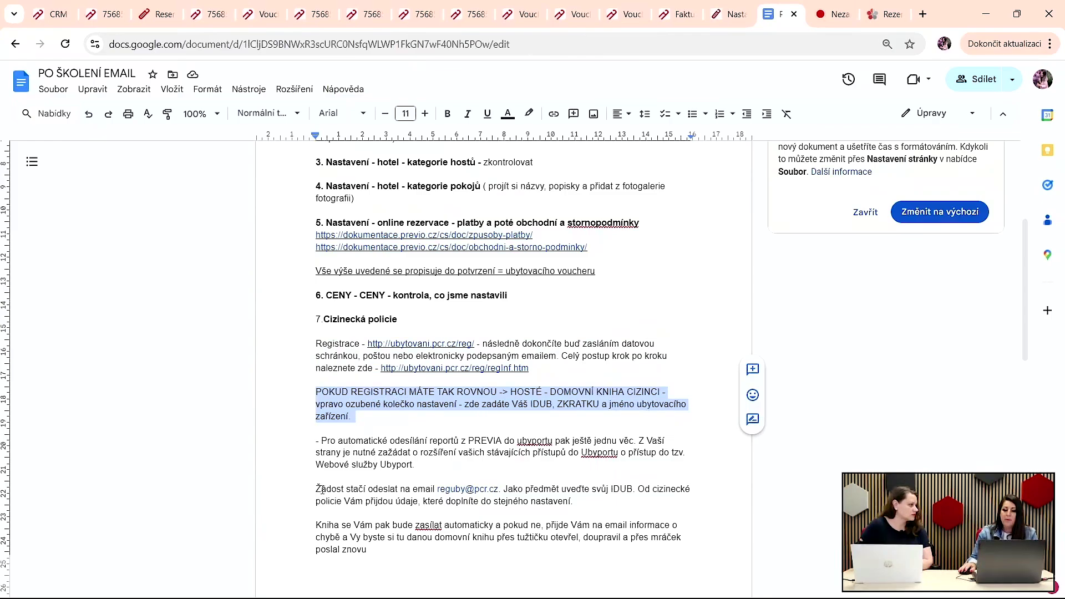
left_click_drag(315, 488, 575, 515)
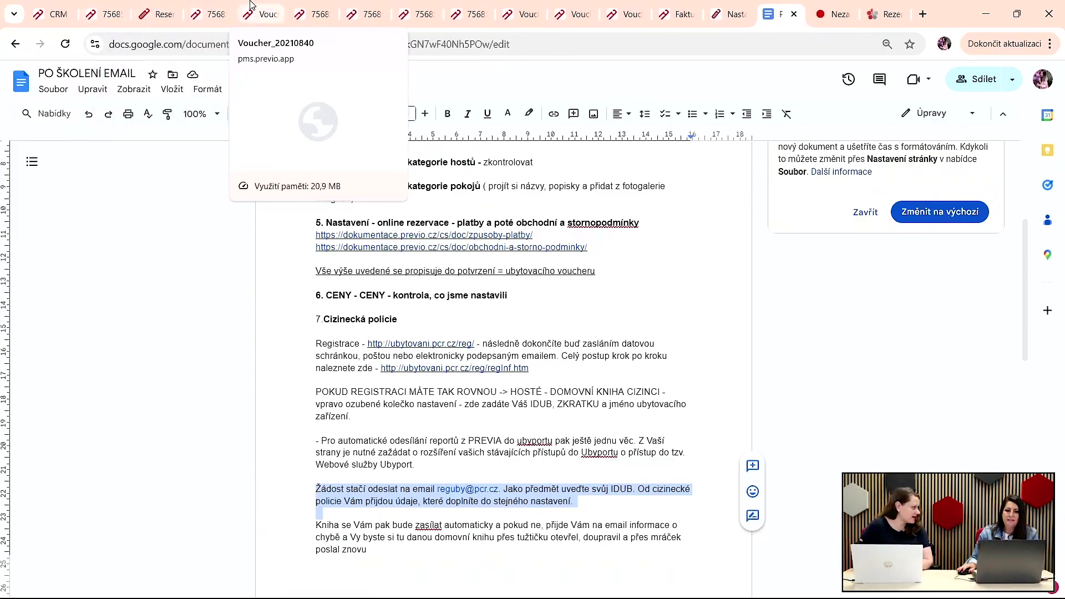
Step: Switch back to Previo and open the settings of the house book for foreigners (Domovní kniha)
left_click(208, 8)
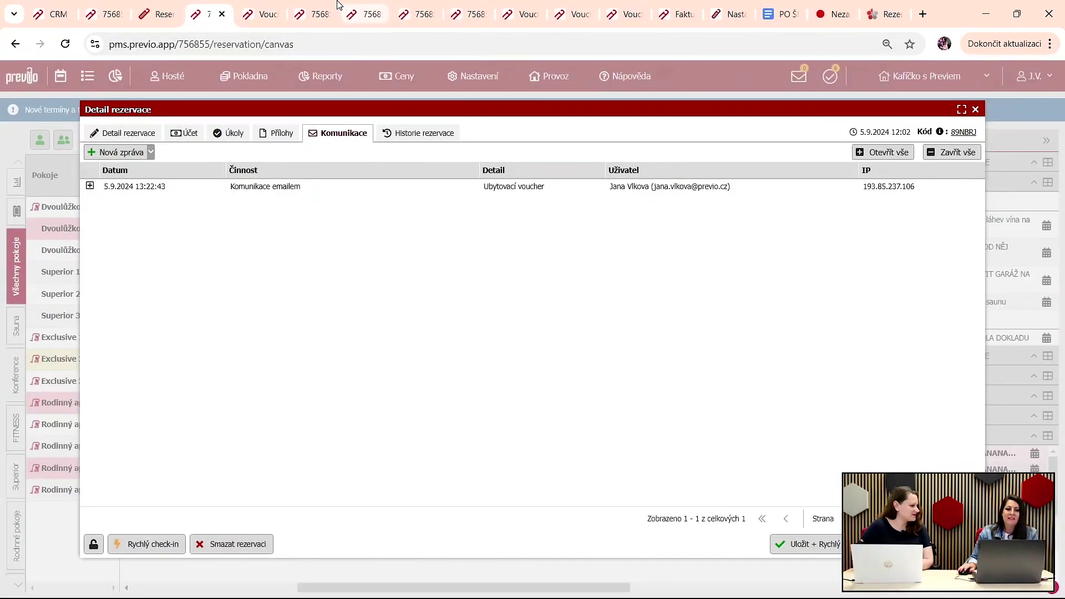
left_click(308, 13)
mouse_move(179, 74)
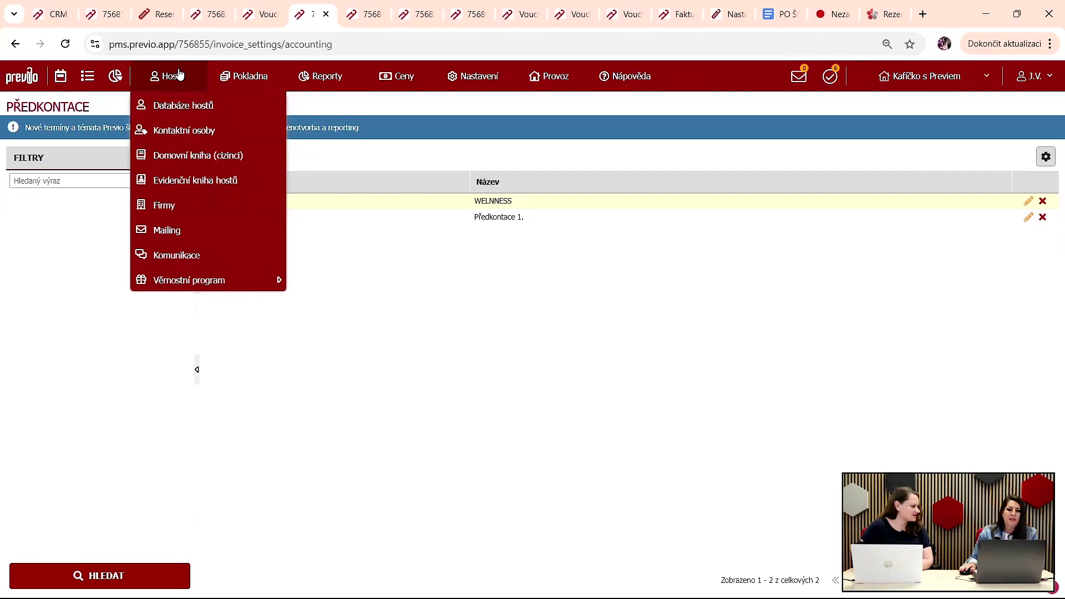
left_click(200, 162)
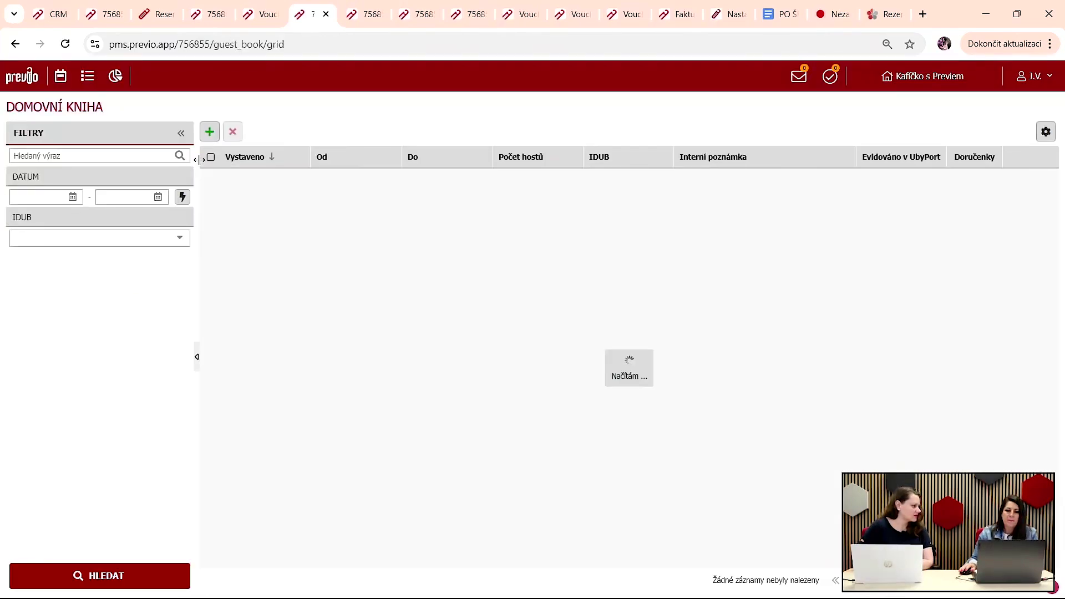
left_click(1046, 156)
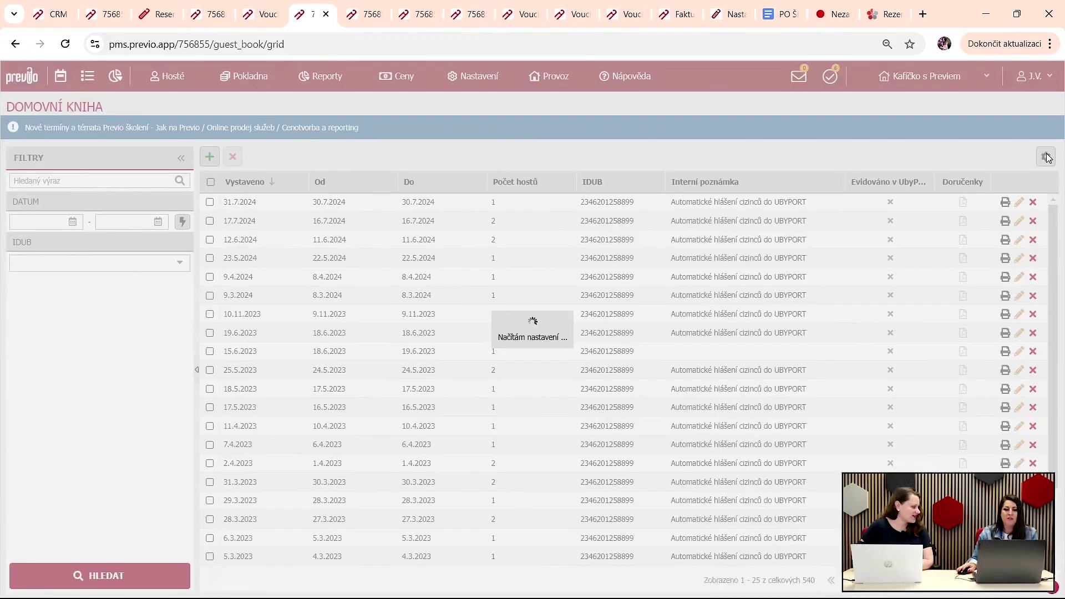
Step: Examine the IDUB, abbreviation and login name fields in the UbyPort API settings
double_click(298, 208)
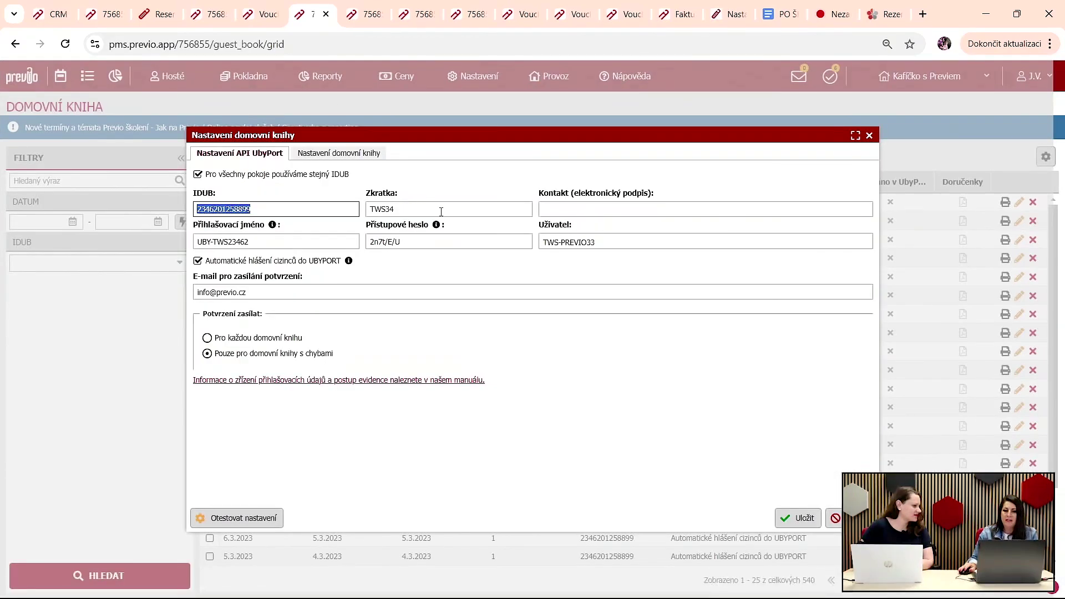
key("Tab")
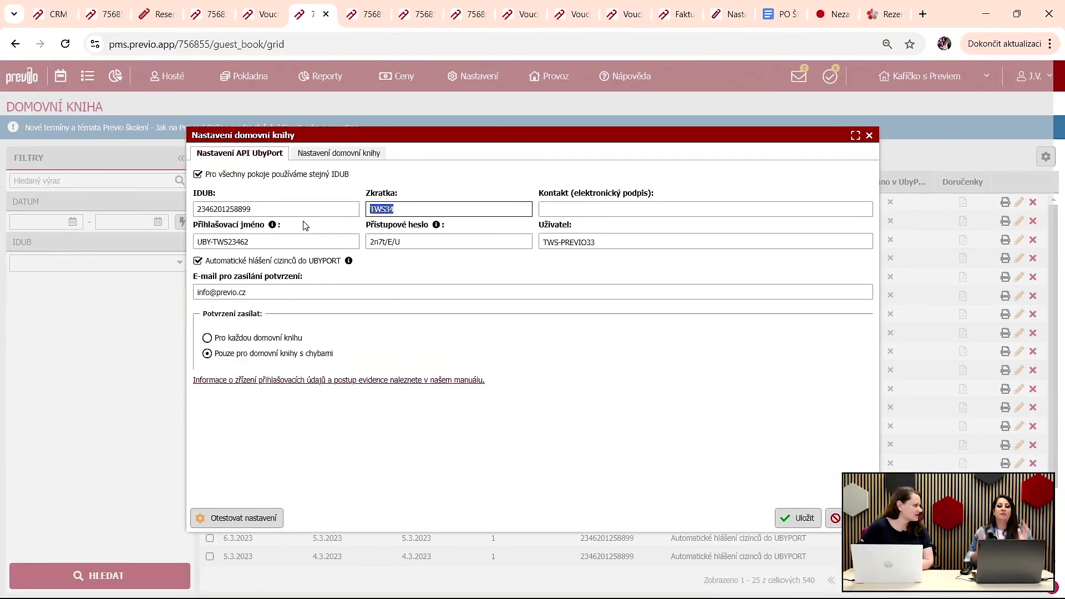
double_click(204, 242)
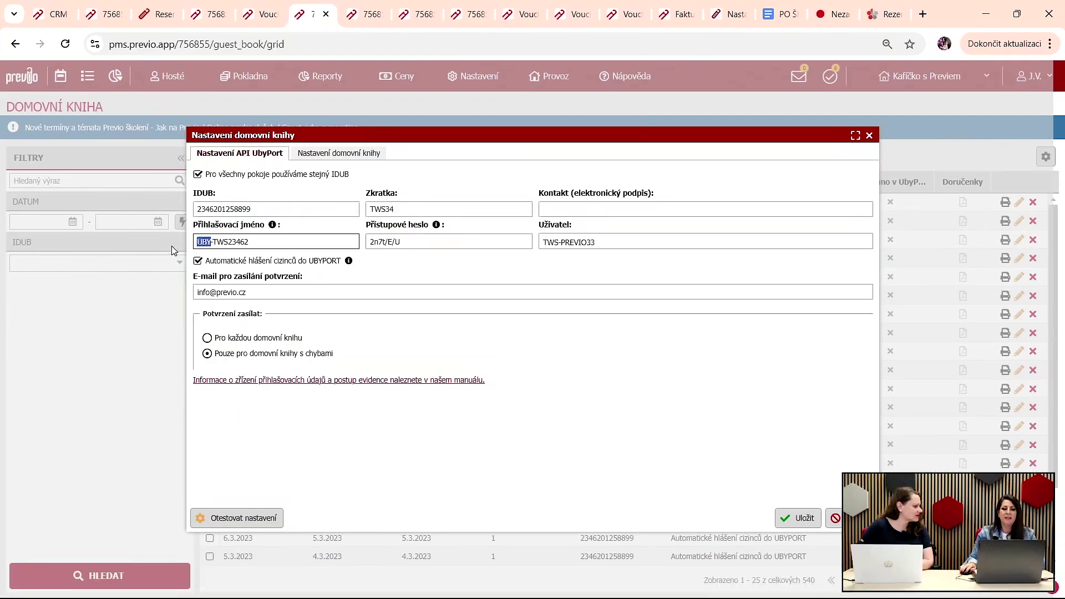
left_click(243, 367)
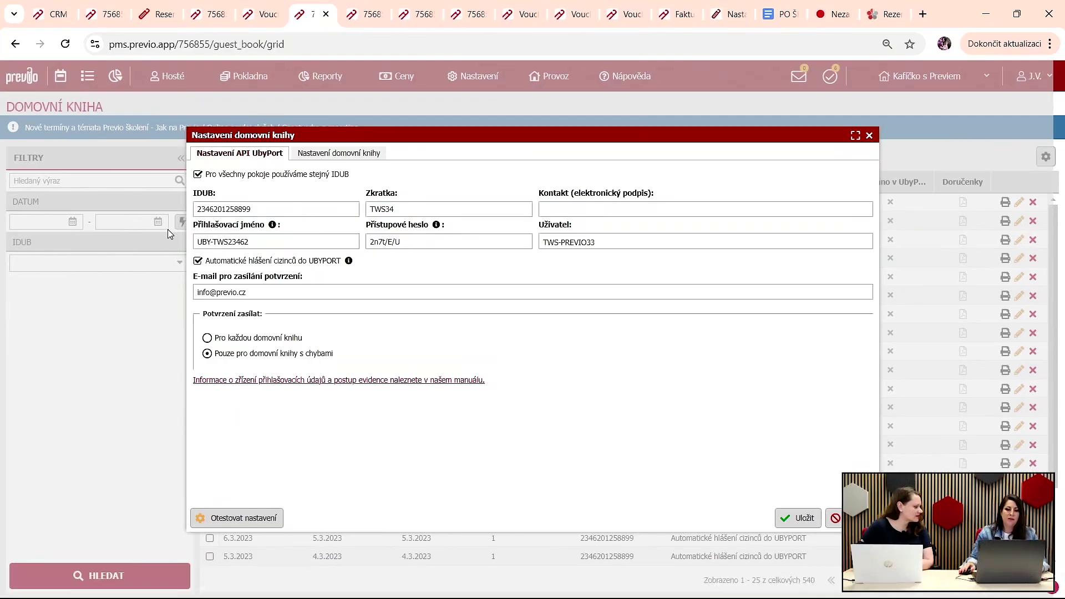
Step: Test the UbyPort API settings, close the test result and return to the login name field
left_click(276, 518)
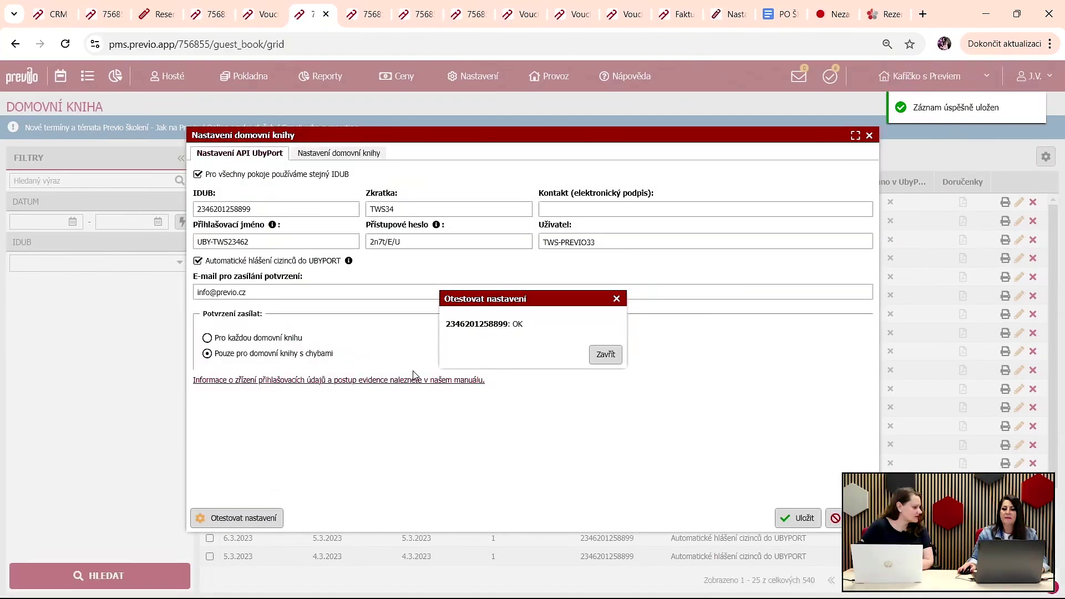
left_click(606, 356)
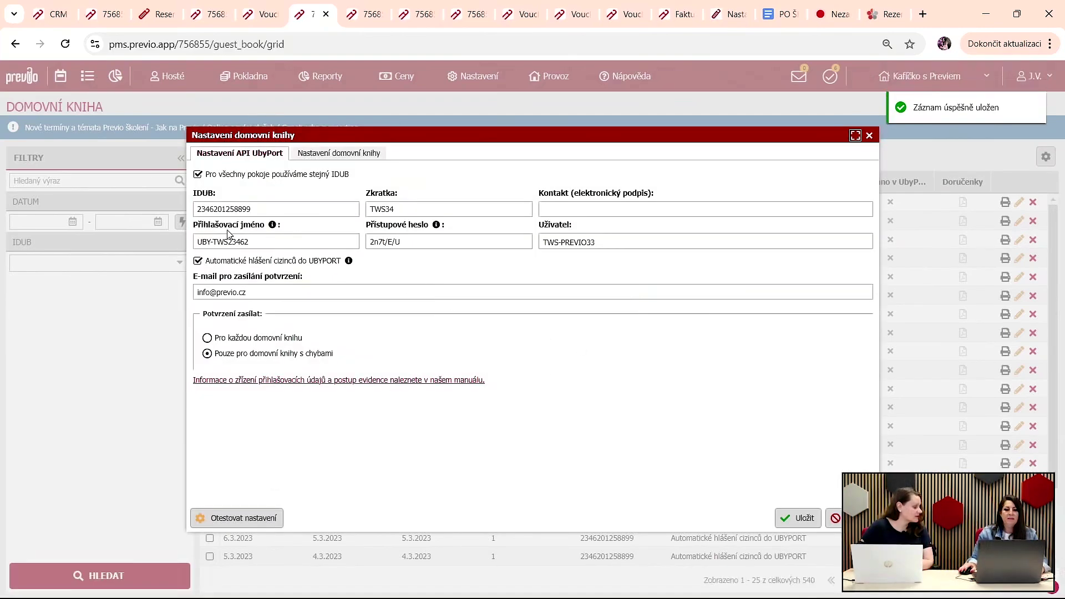
left_click(213, 246)
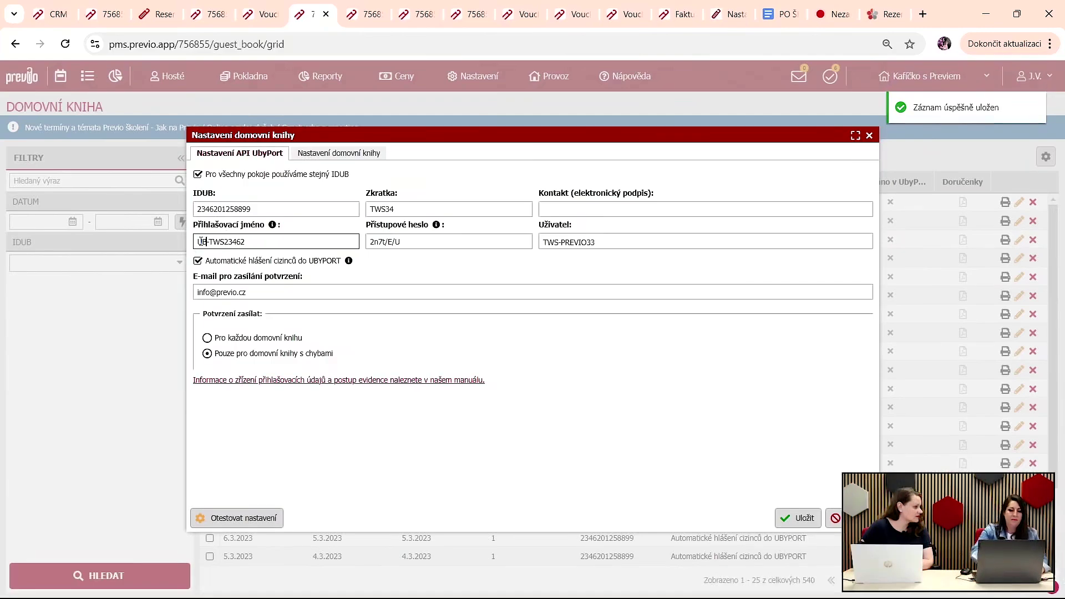
Step: Change the UbyPort login name's prefix to lowercase "uby", remove its last digit, and test the API settings
key("BackSpace")
key("BackSpace")
key("BackSpace")
key("Caps_Lock")
type("uby")
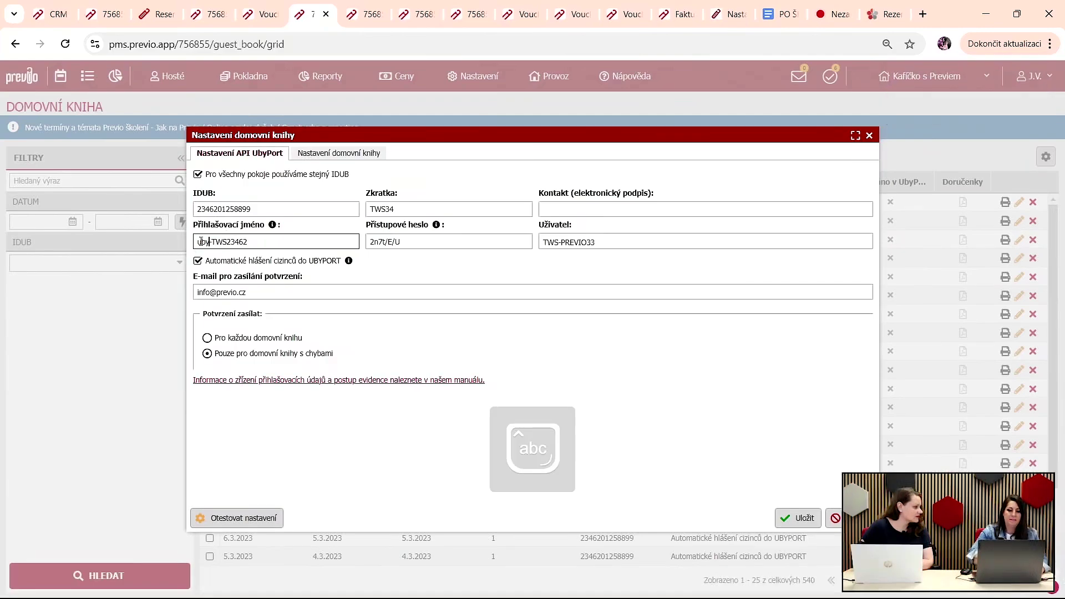
key("BackSpace")
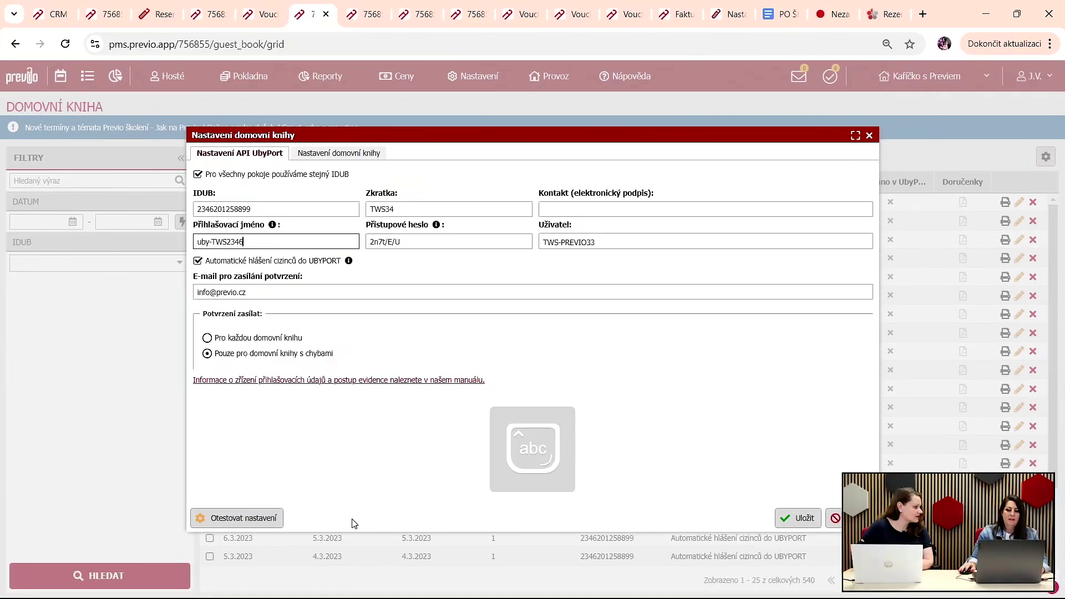
left_click(243, 522)
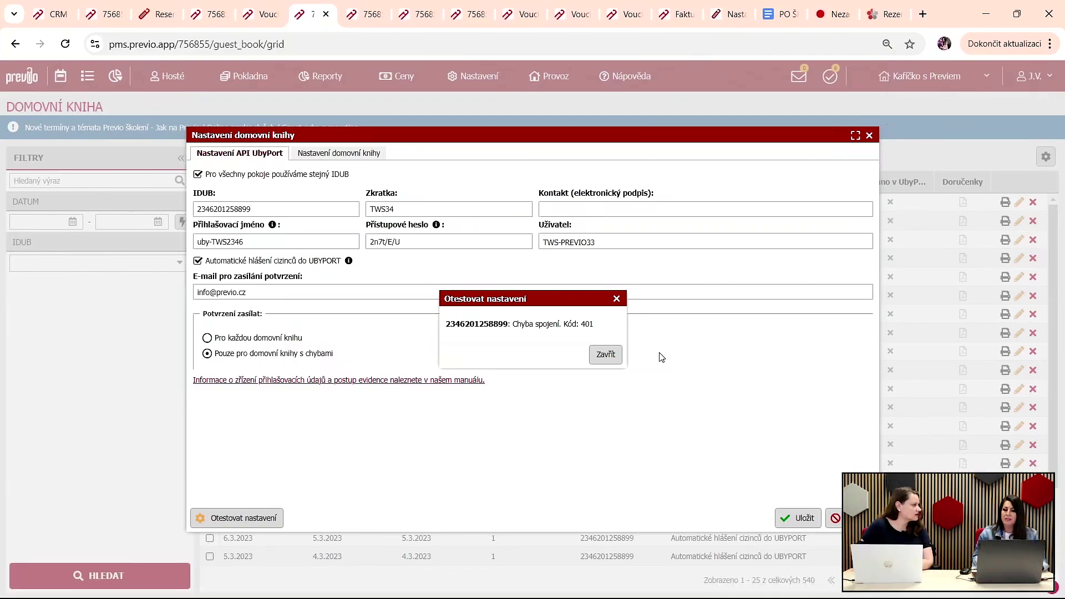
left_click(412, 242)
Step: Set the UbyPort login name's prefix to uppercase "UBY" and save the house book settings
double_click(203, 242)
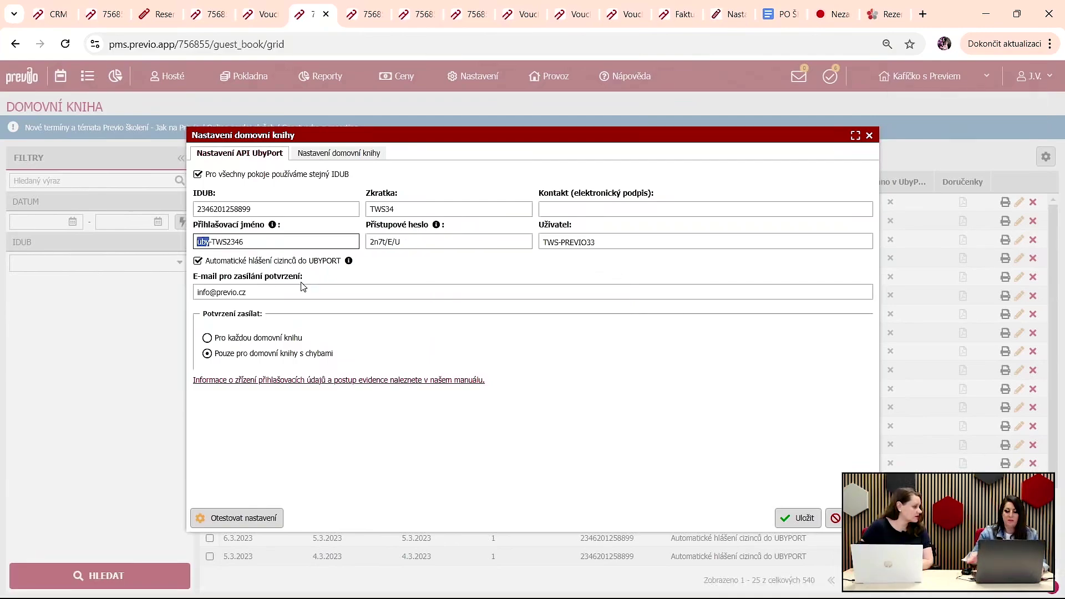
key("Caps_Lock")
type("UBY")
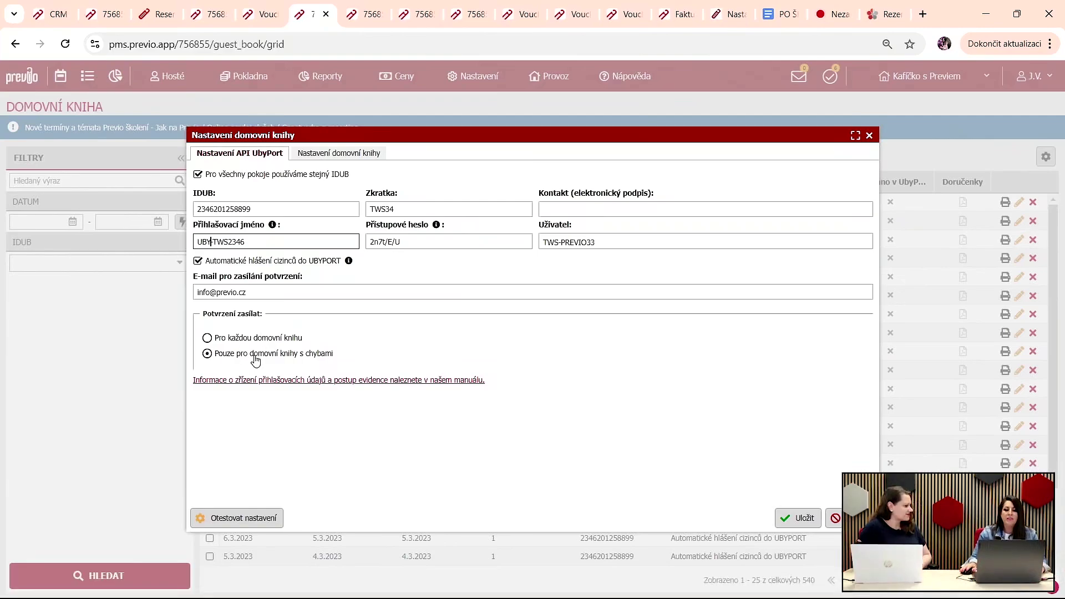
key("Tab")
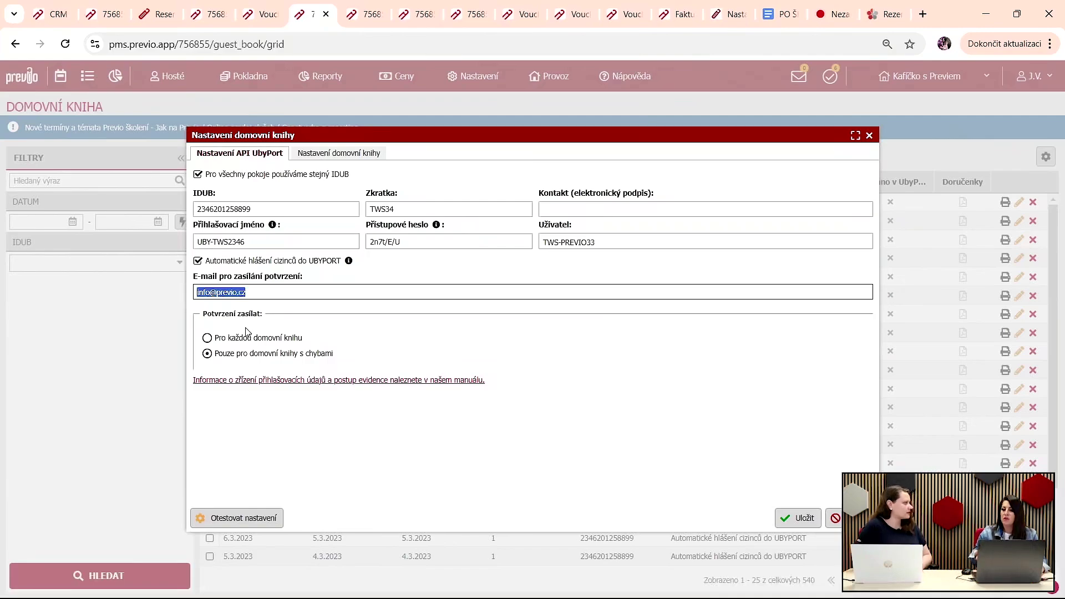
left_click(799, 518)
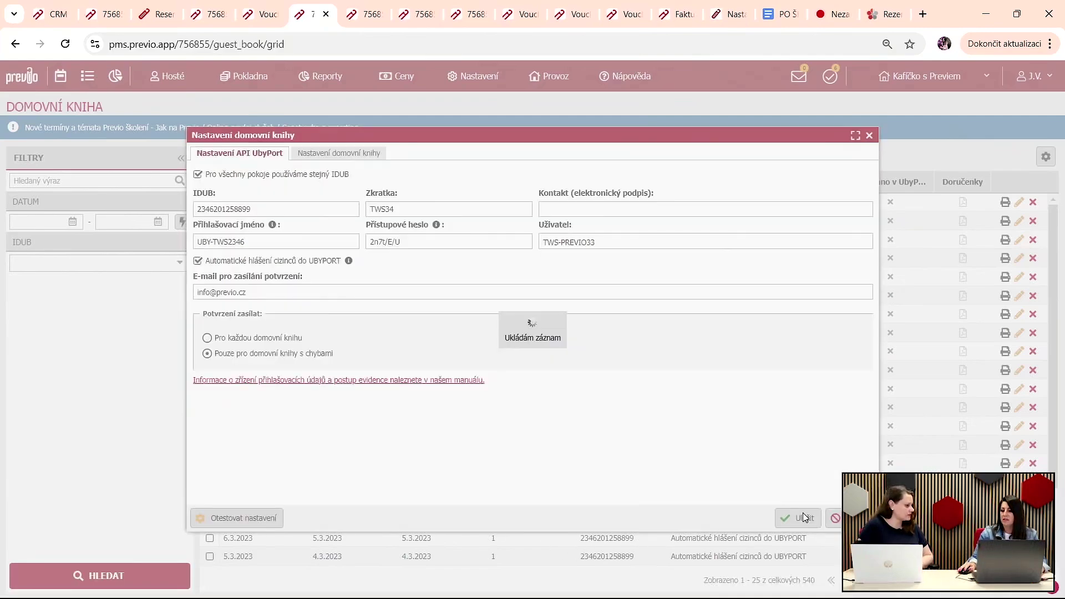
left_click(605, 354)
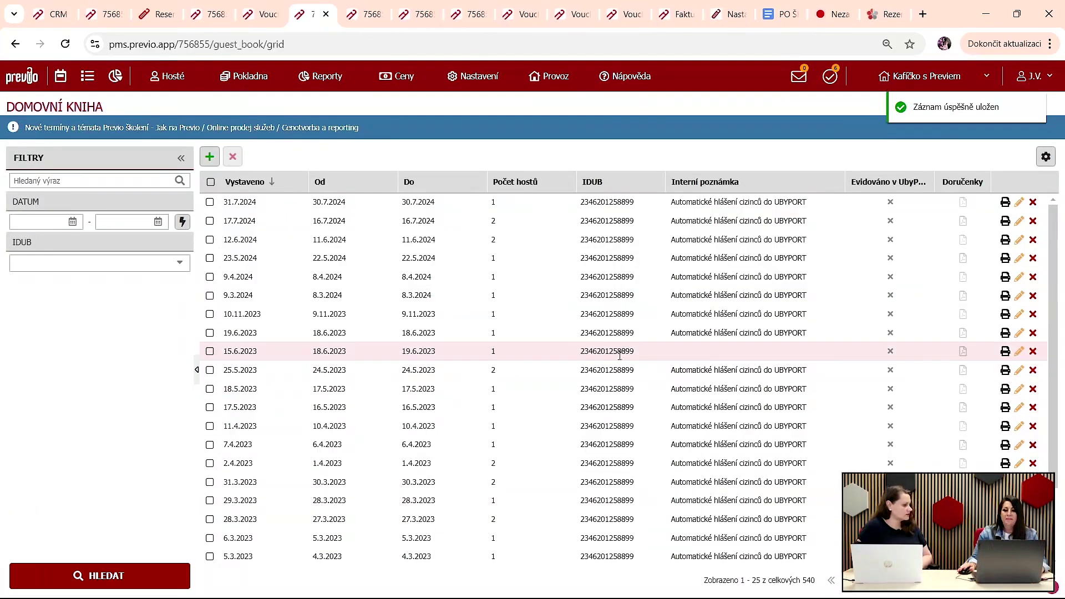
Step: Create a guest record book list (Evidenční kniha) for arrivals 1.8.2024 to 31.8.2024, all rooms, with only filled-in records
left_click(163, 83)
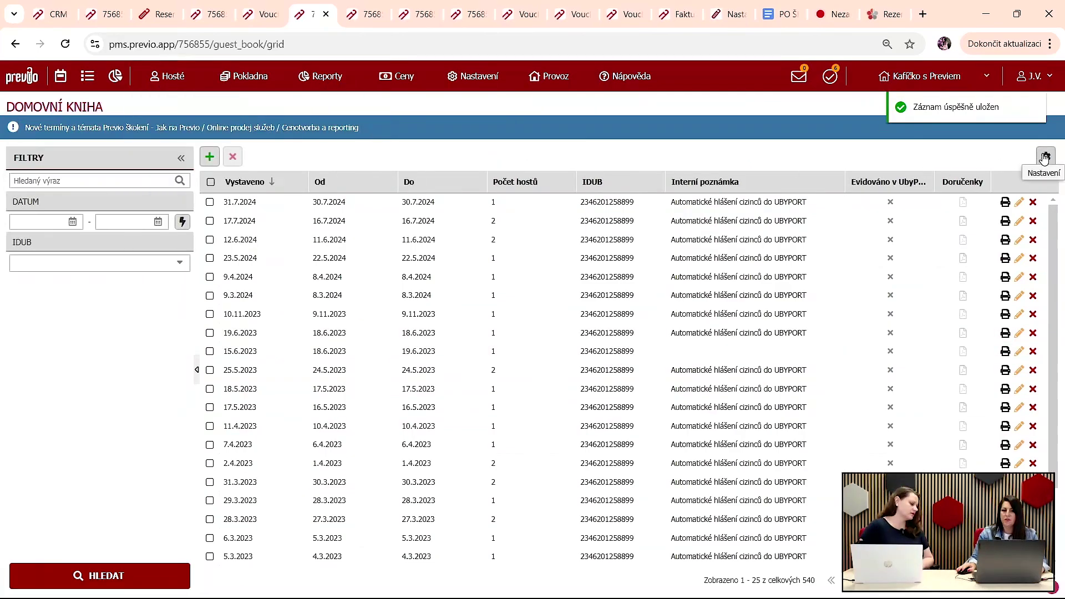
mouse_move(333, 73)
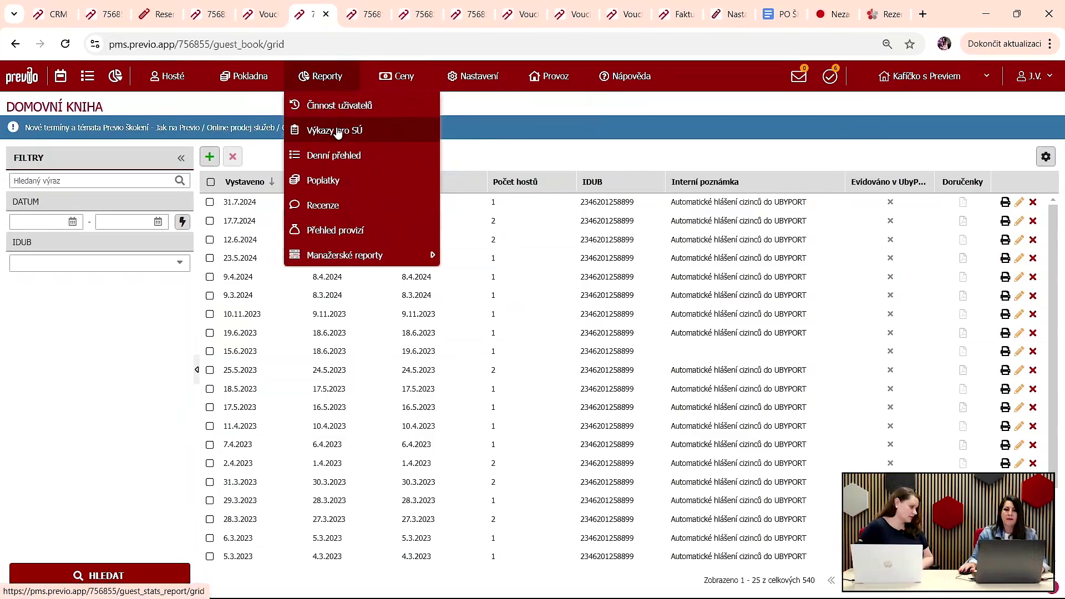
mouse_move(400, 75)
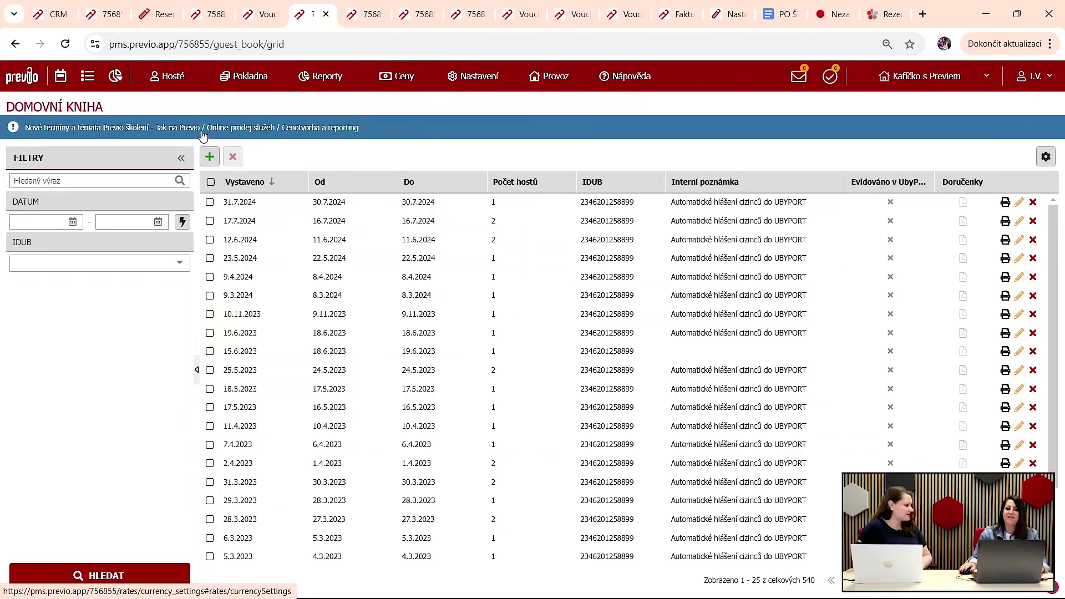
mouse_move(138, 81)
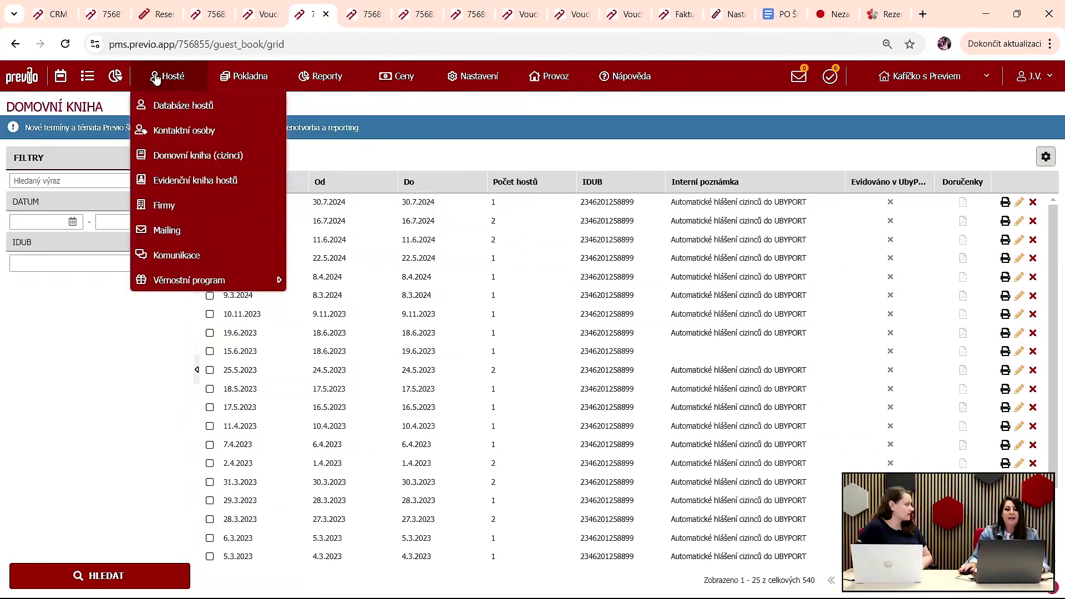
left_click(181, 181)
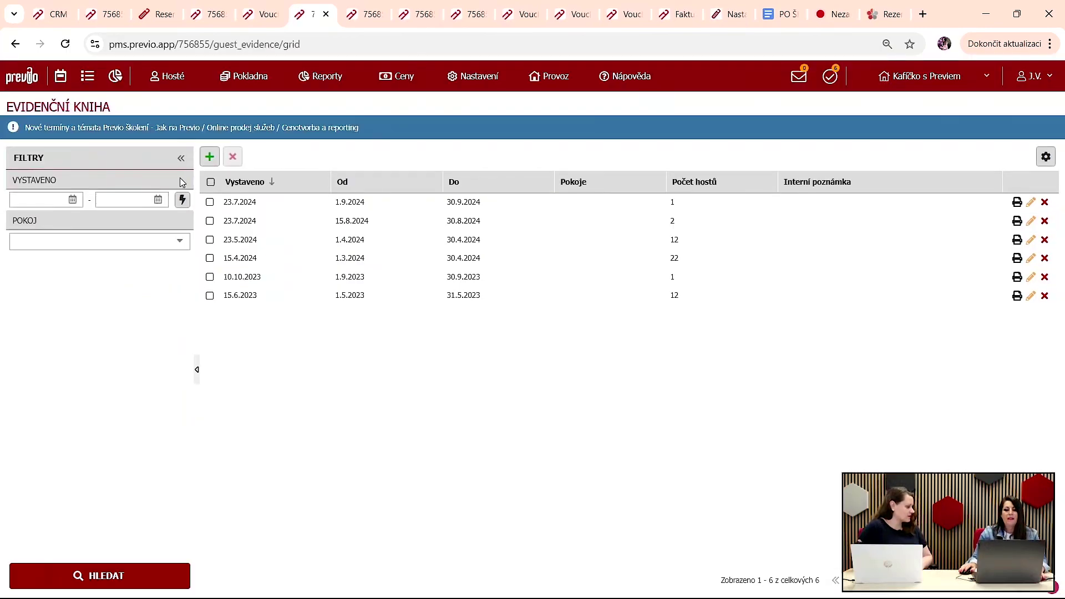
left_click(210, 157)
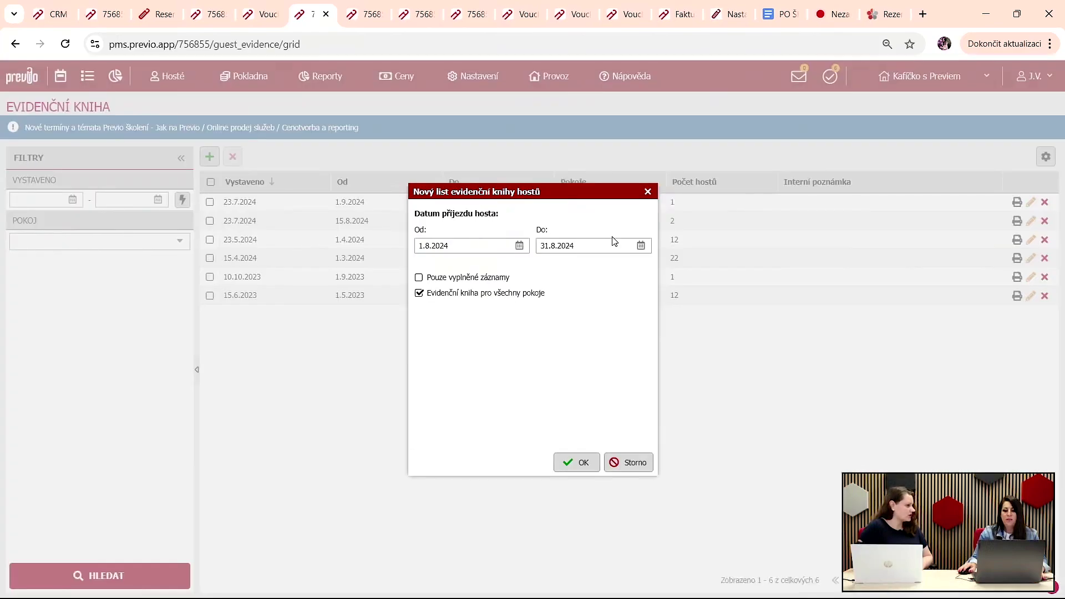
left_click(441, 282)
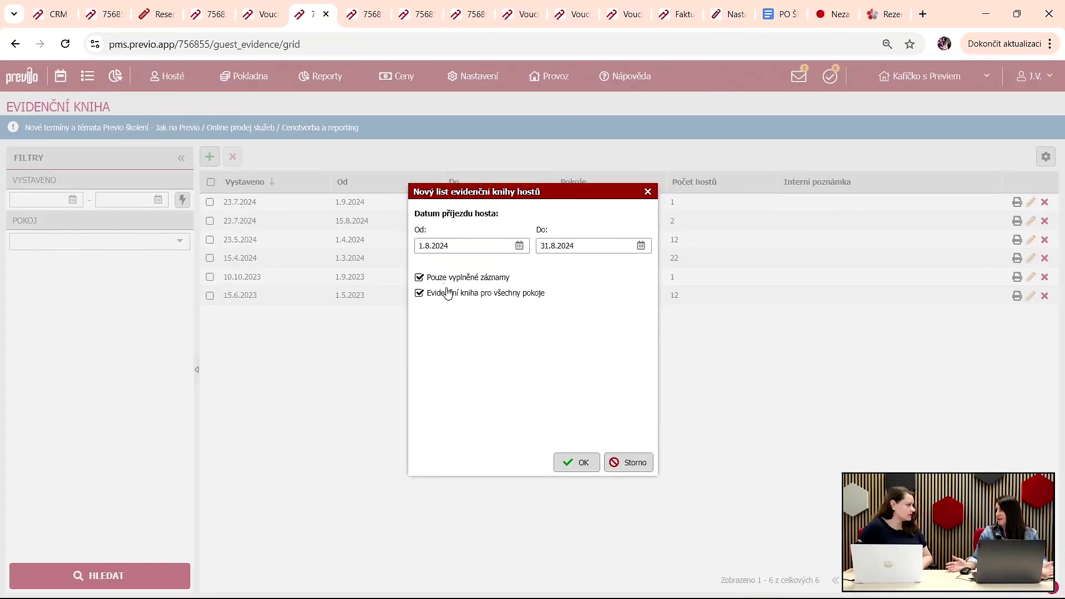
left_click(569, 462)
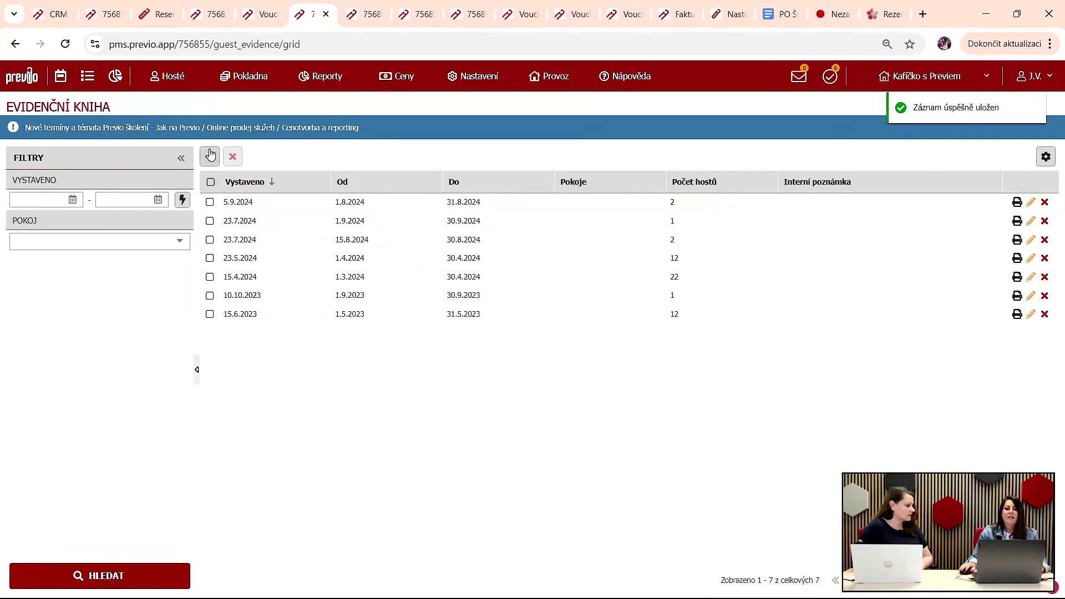
Step: Start a new fees report (Poplatky) covering 1.8.2024 to 31.8.2024
mouse_move(174, 65)
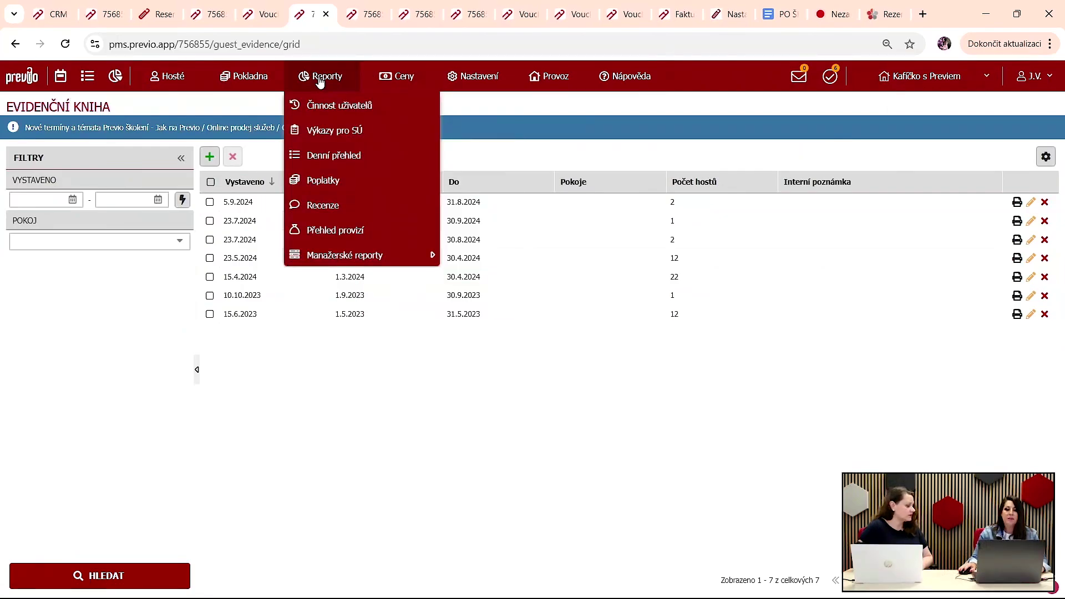
left_click(324, 180)
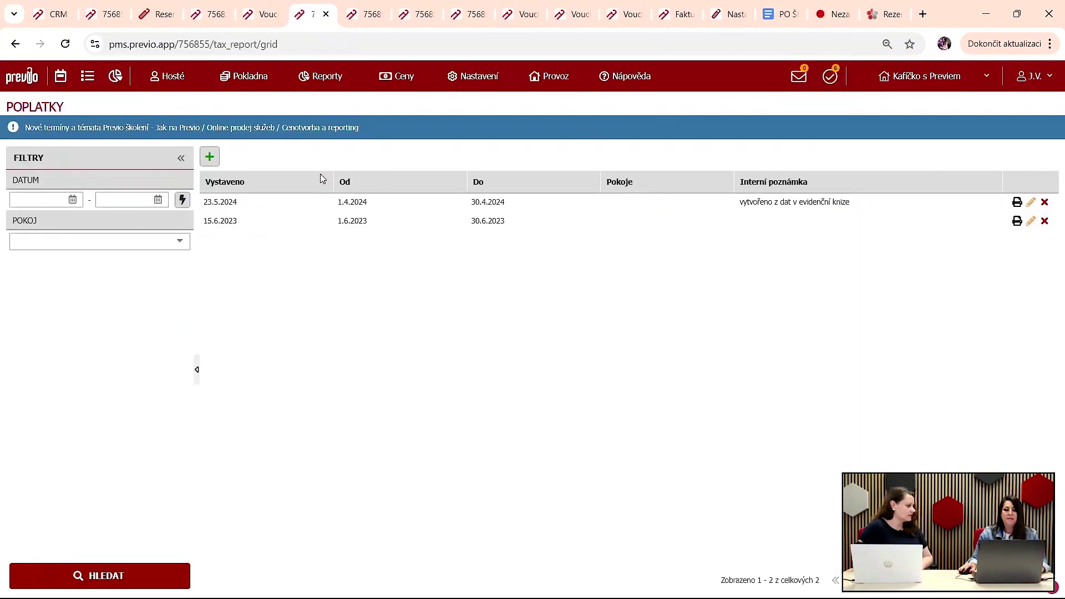
left_click(213, 161)
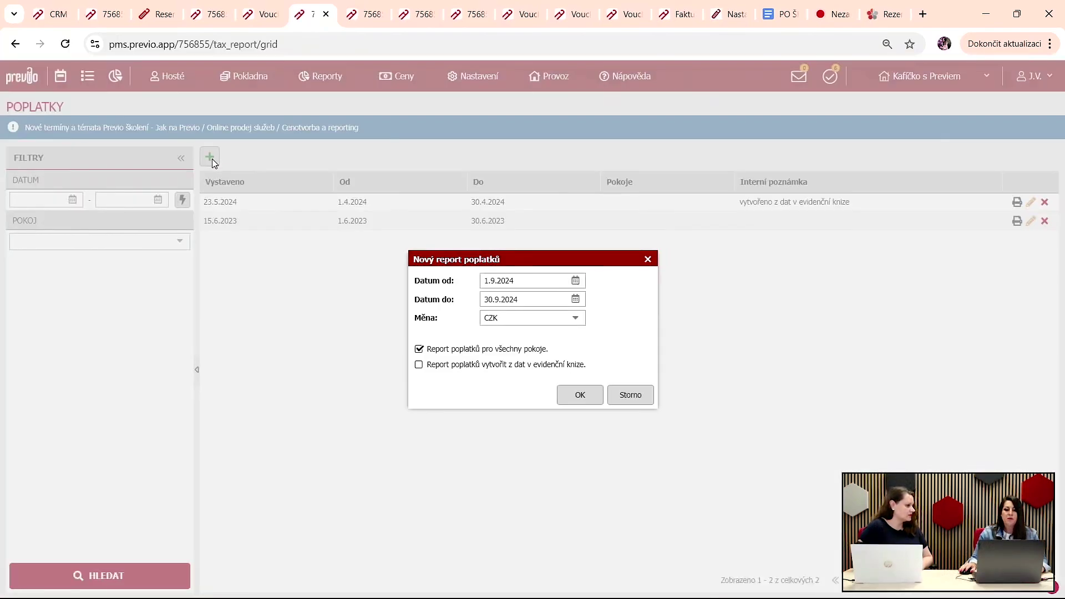
left_click(575, 281)
left_click(492, 304)
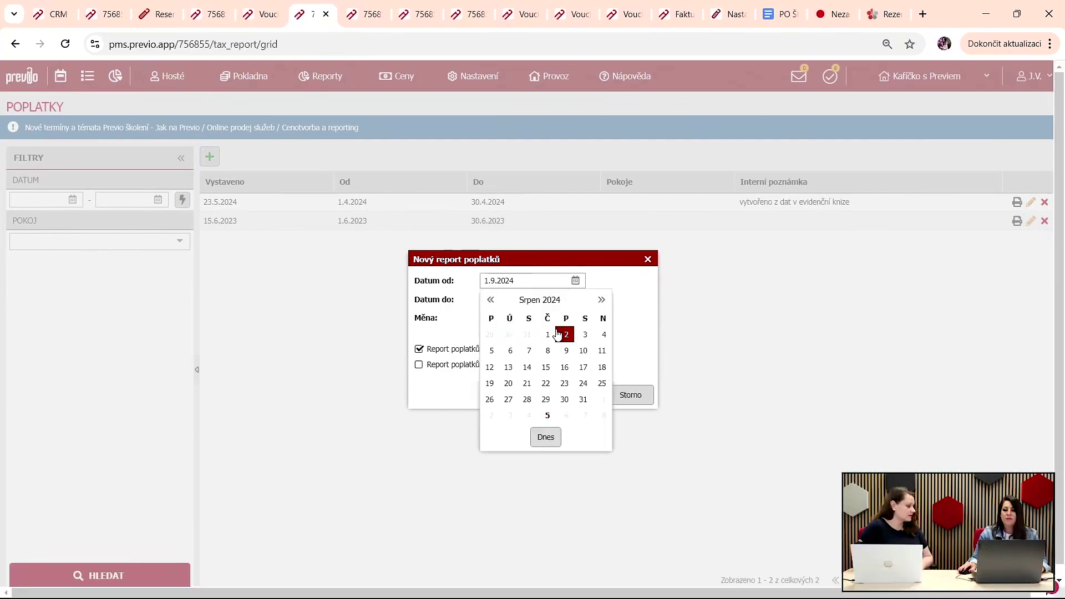
left_click(548, 335)
left_click(575, 301)
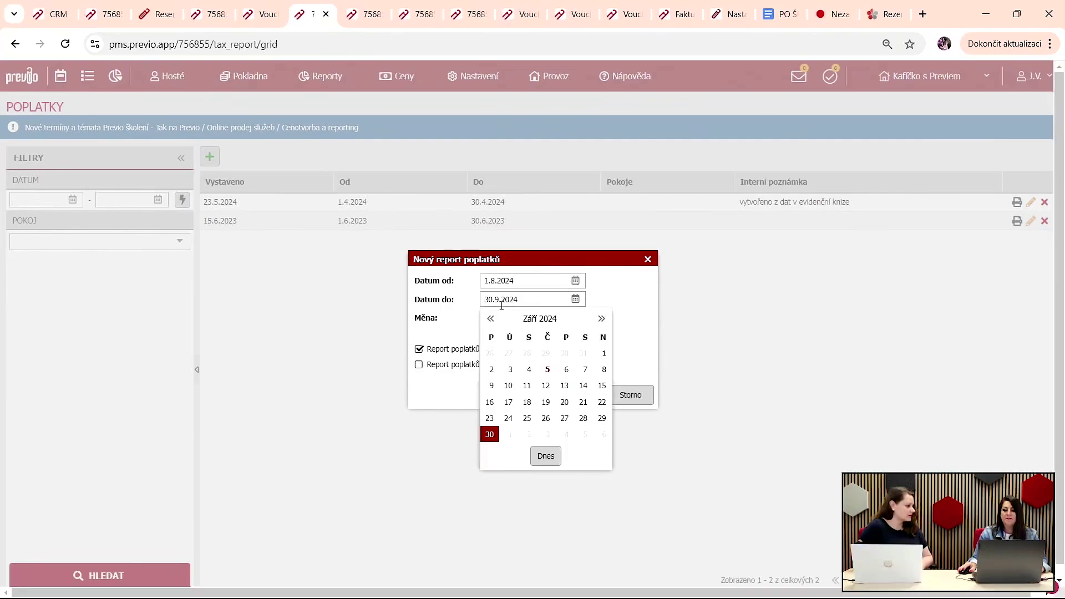
left_click(490, 319)
left_click(583, 419)
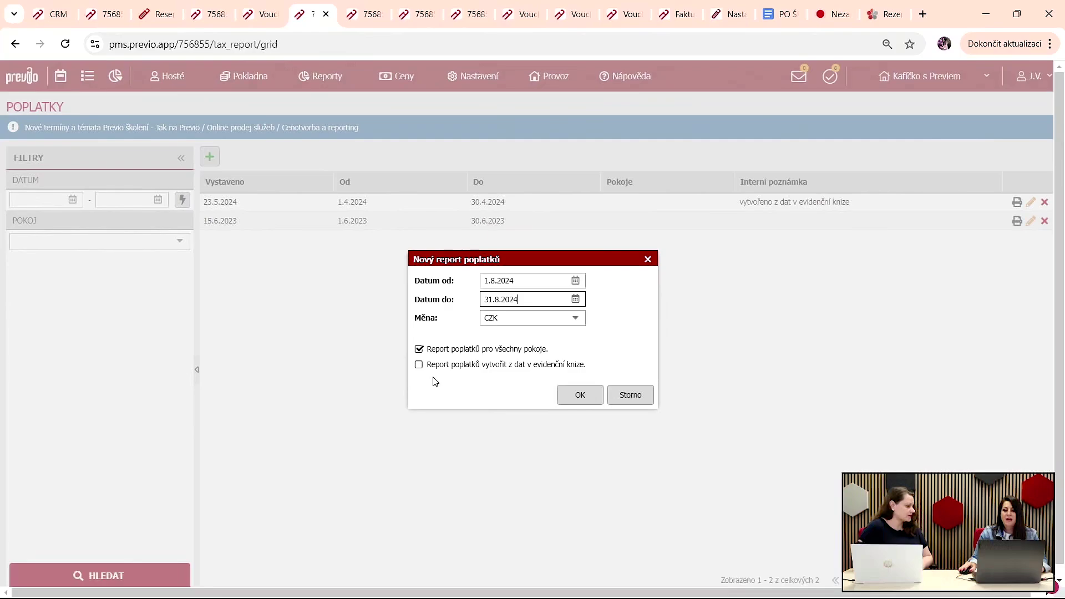
Step: Generate the fees report from the guest record book data, review the stay fee calculation and save the report
left_click(517, 369)
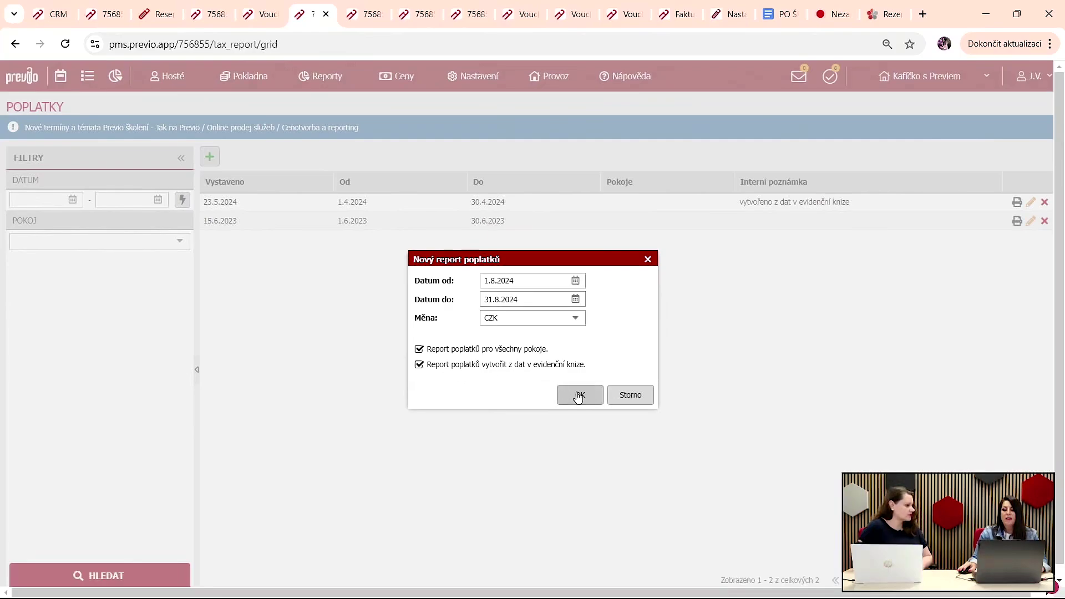
left_click(578, 396)
scroll(482, 365, "down", 3)
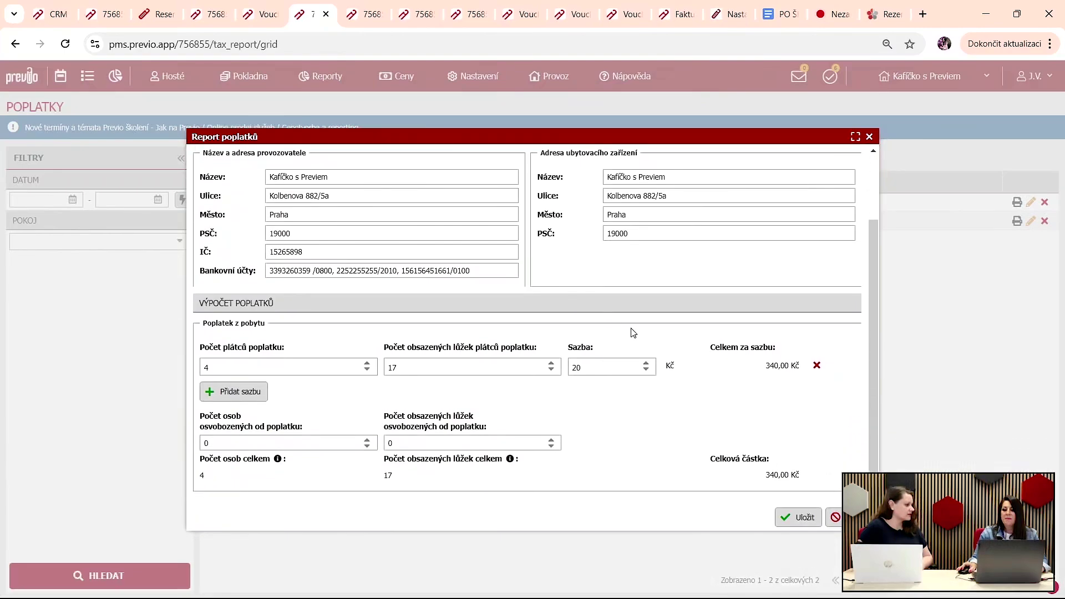
left_click(807, 518)
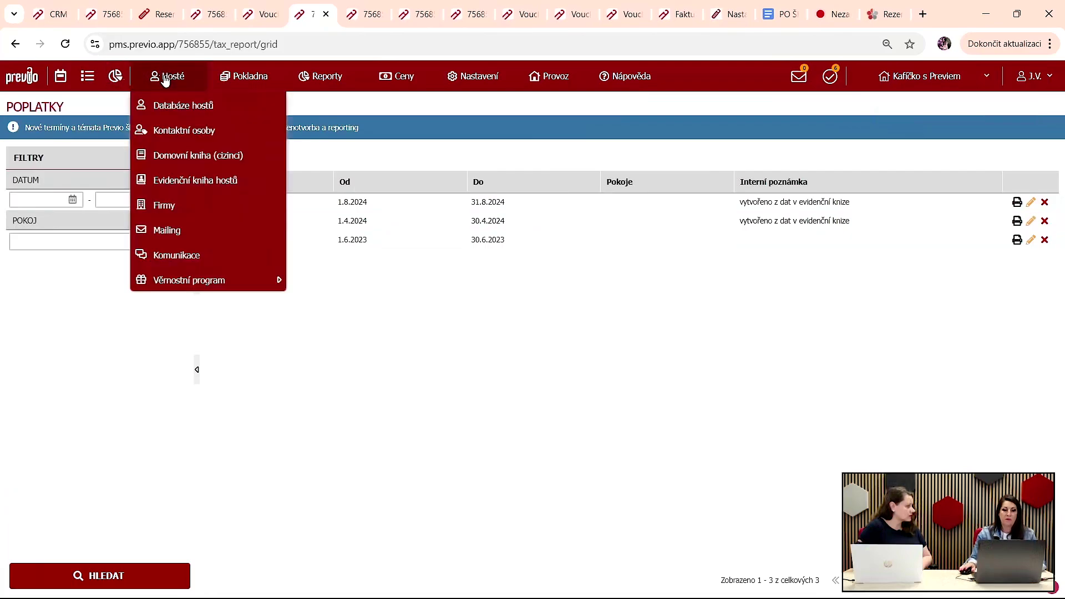
Step: Review the foreigner house book's UbyPort API settings and its guest signature printing option, then close the settings
left_click(184, 161)
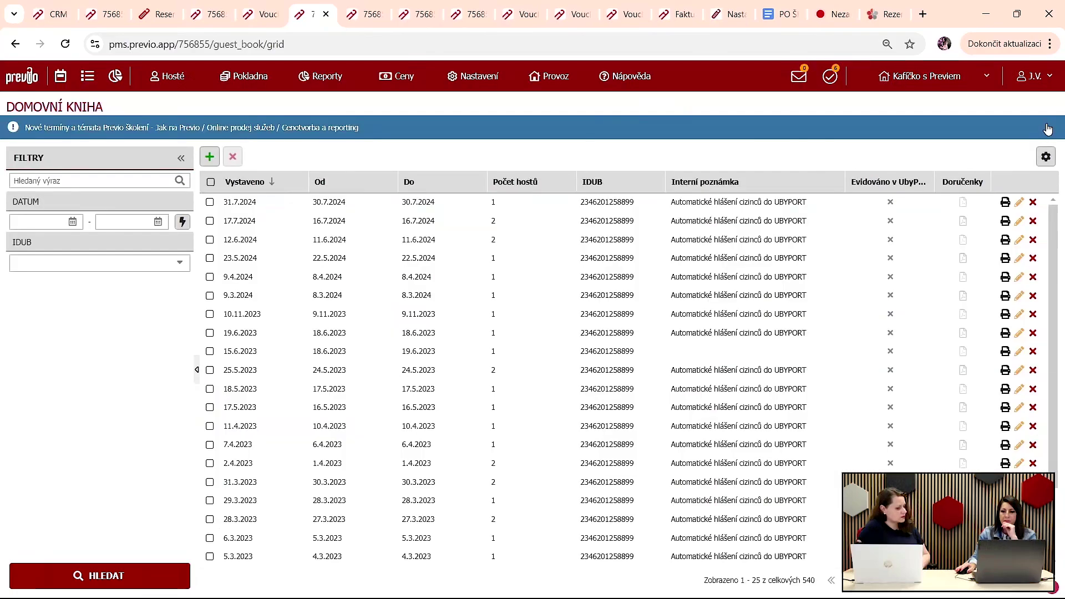
left_click(1046, 157)
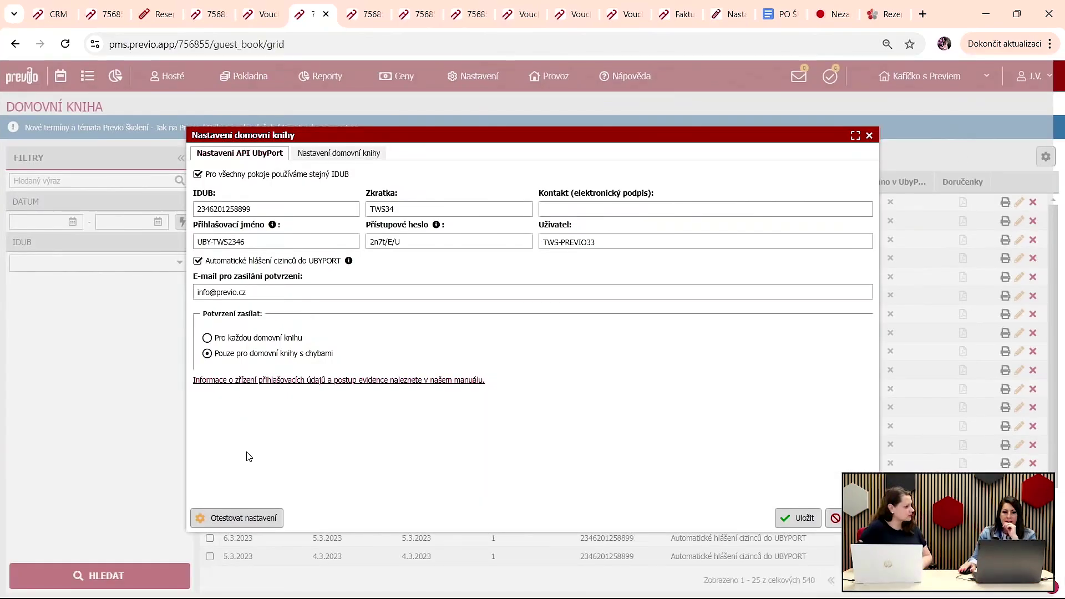
left_click(324, 155)
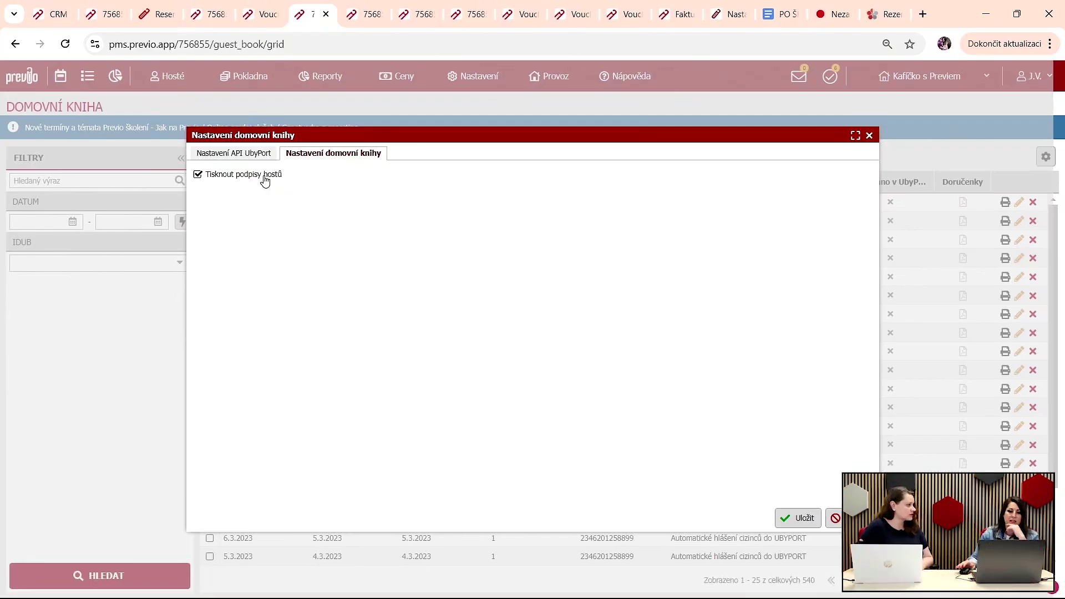
left_click(868, 136)
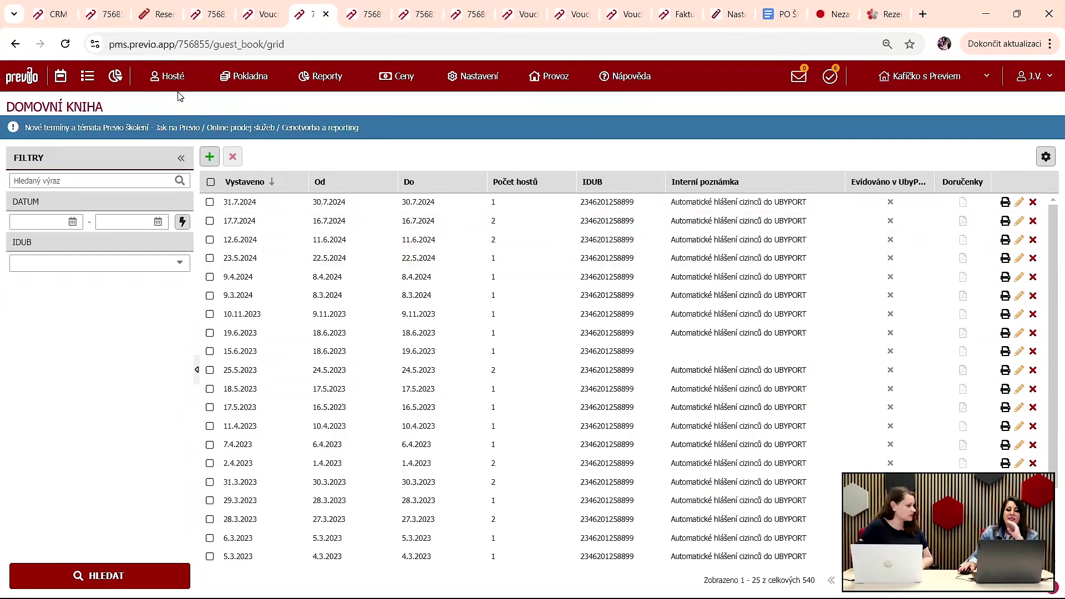
Step: Check the guest signature printing option in the guest record book (Evidenční kniha) settings and close them
left_click(168, 76)
left_click(197, 181)
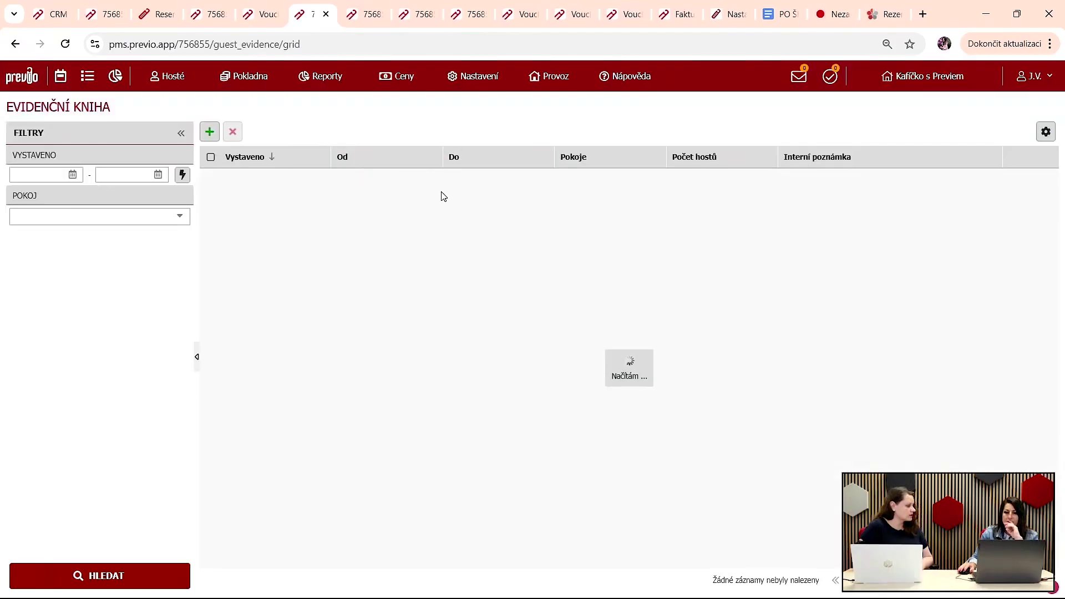
left_click(1045, 158)
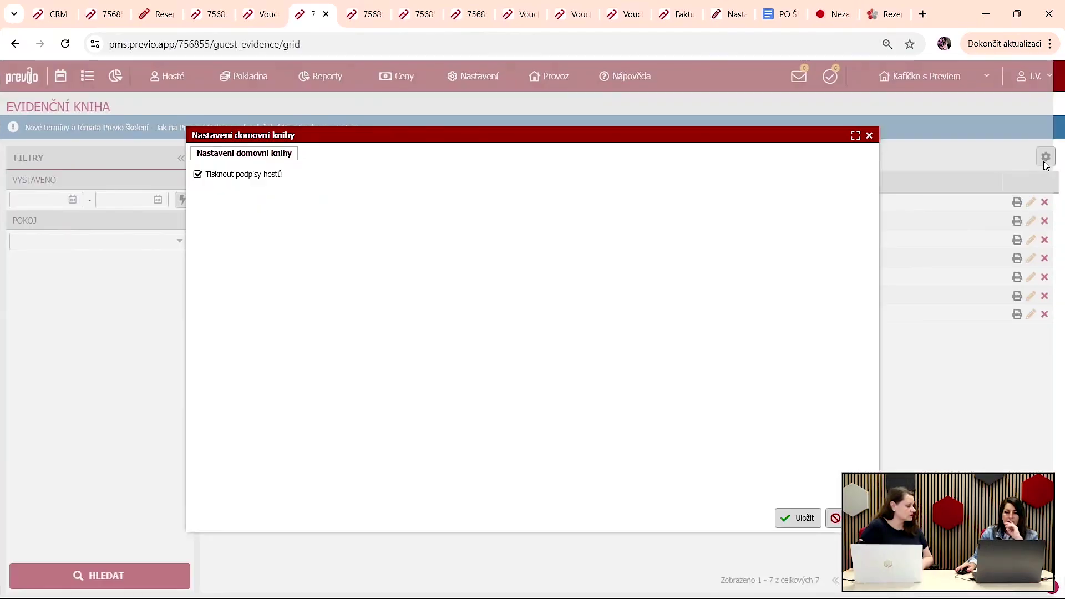
left_click(870, 136)
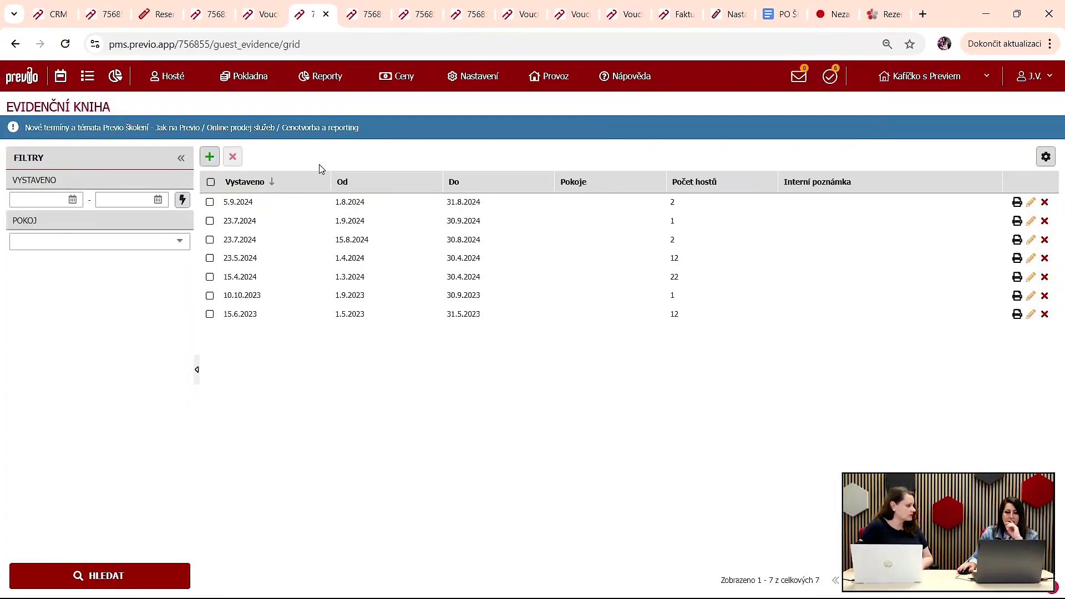
Step: Create a guest record book list for arrivals 1.8.2024 to 31.8.2024, limited to completed records and the room Dvoulůžkový pokoj STANDARD
left_click(209, 159)
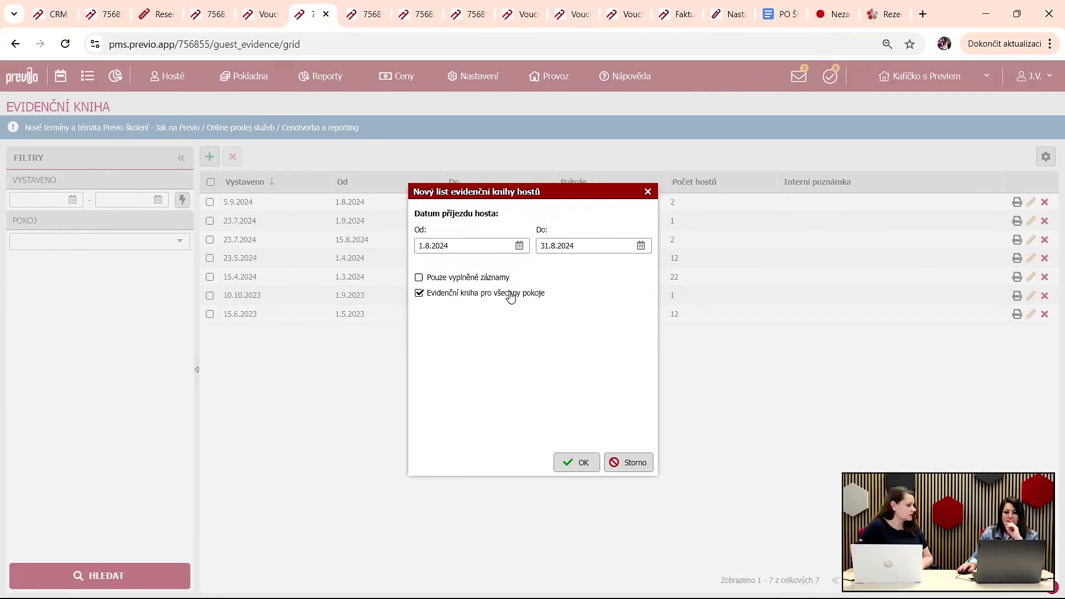
left_click(466, 278)
left_click(467, 293)
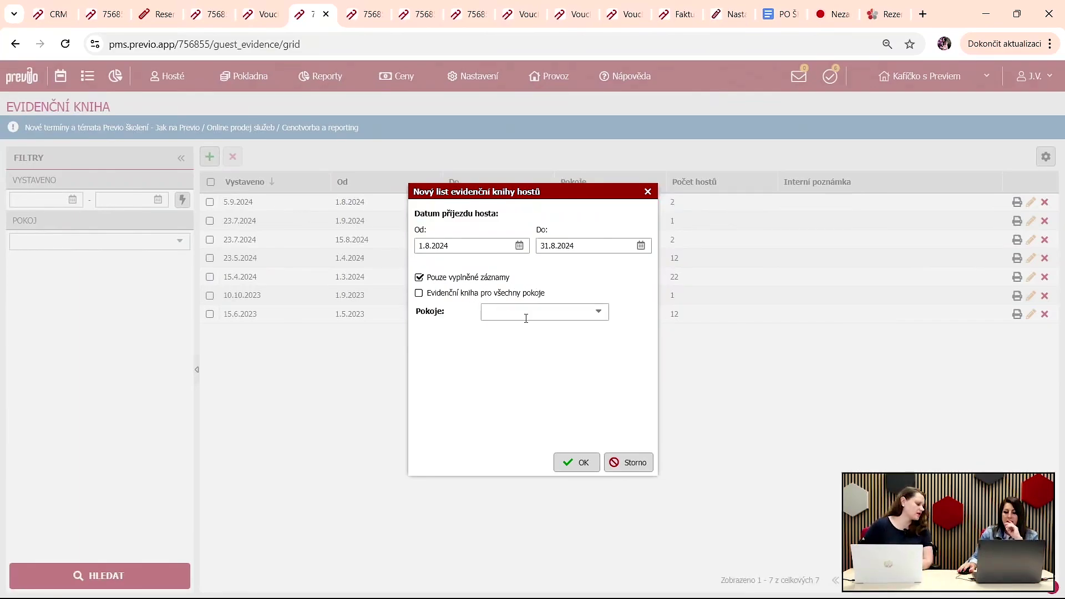
left_click(599, 312)
left_click(598, 328)
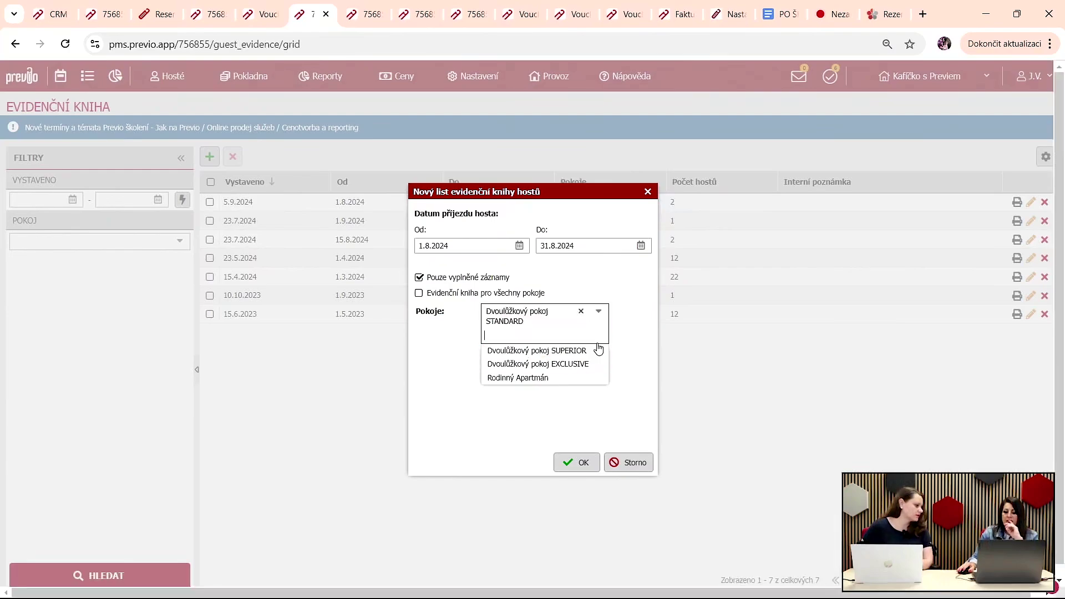
left_click(621, 331)
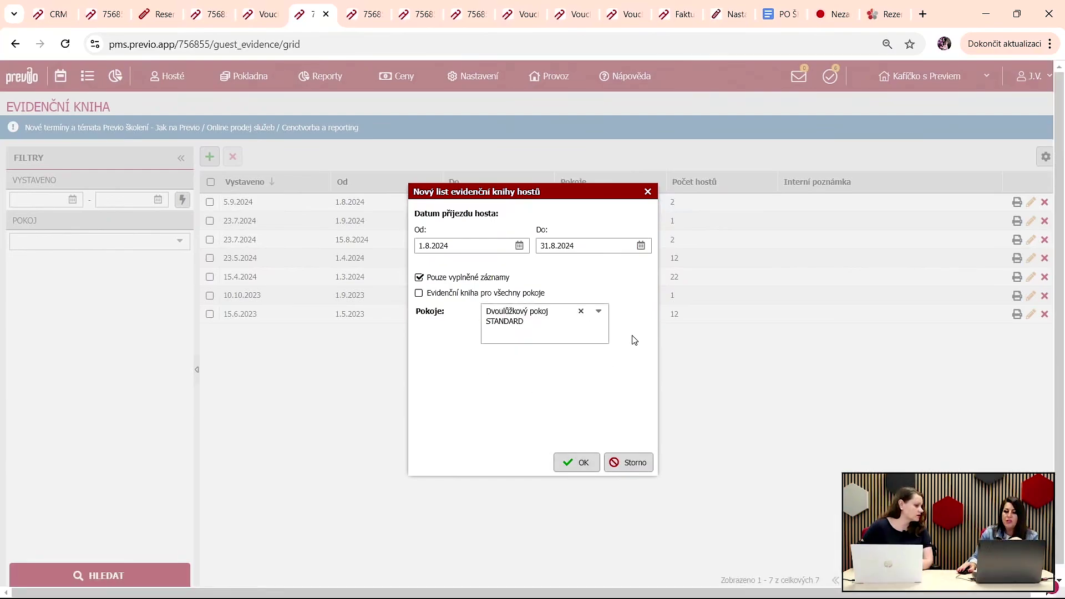
left_click(582, 464)
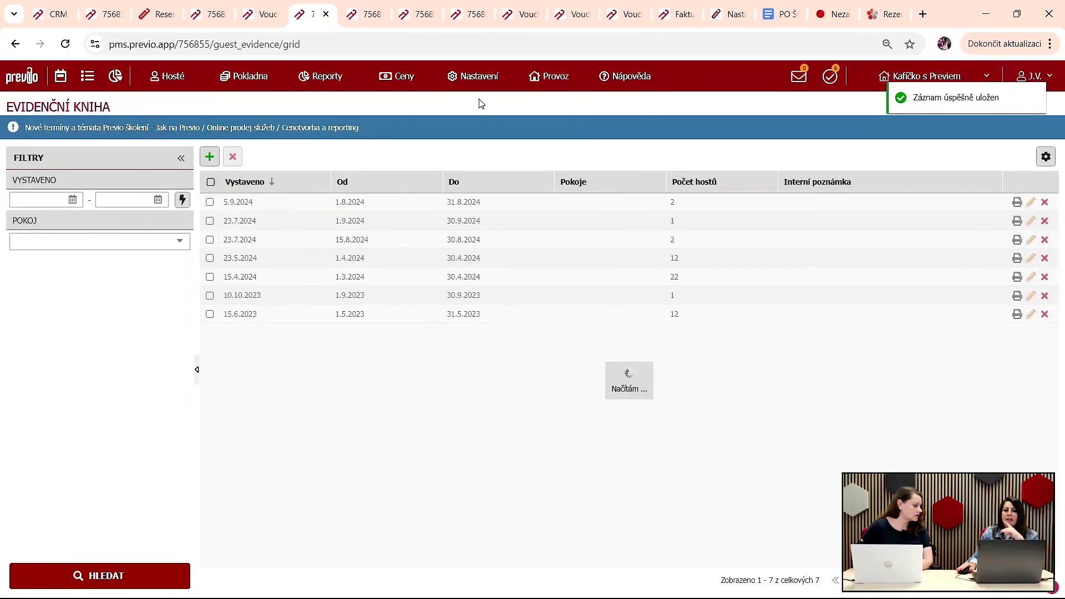
Step: Try a new fees report (Poplatky) from guest record book data for only Dvoulůžkový pokoj STANDARD, then close it without creating it
mouse_move(336, 89)
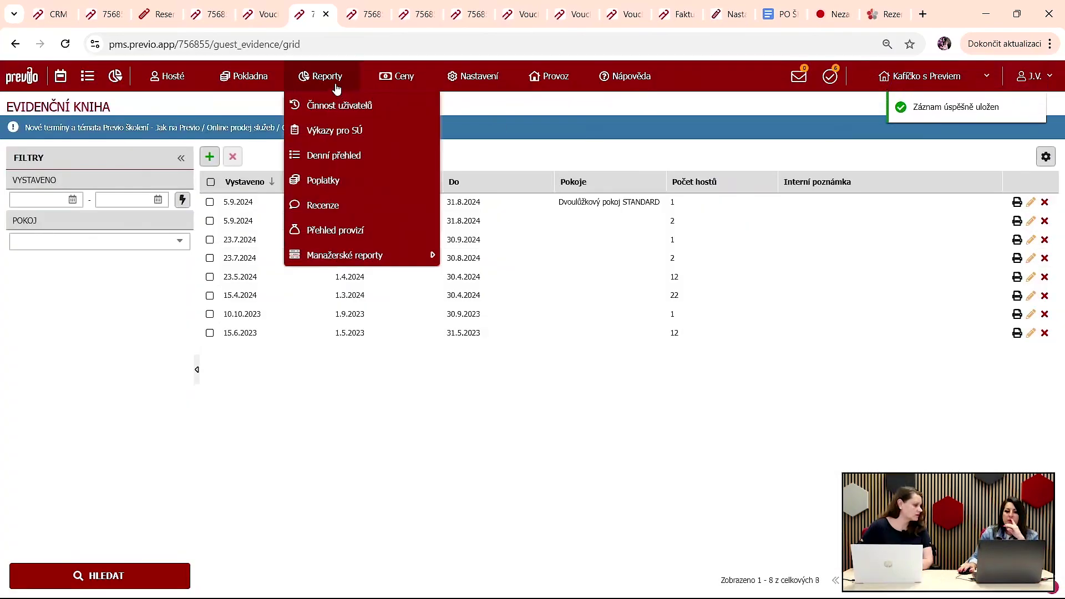
left_click(341, 180)
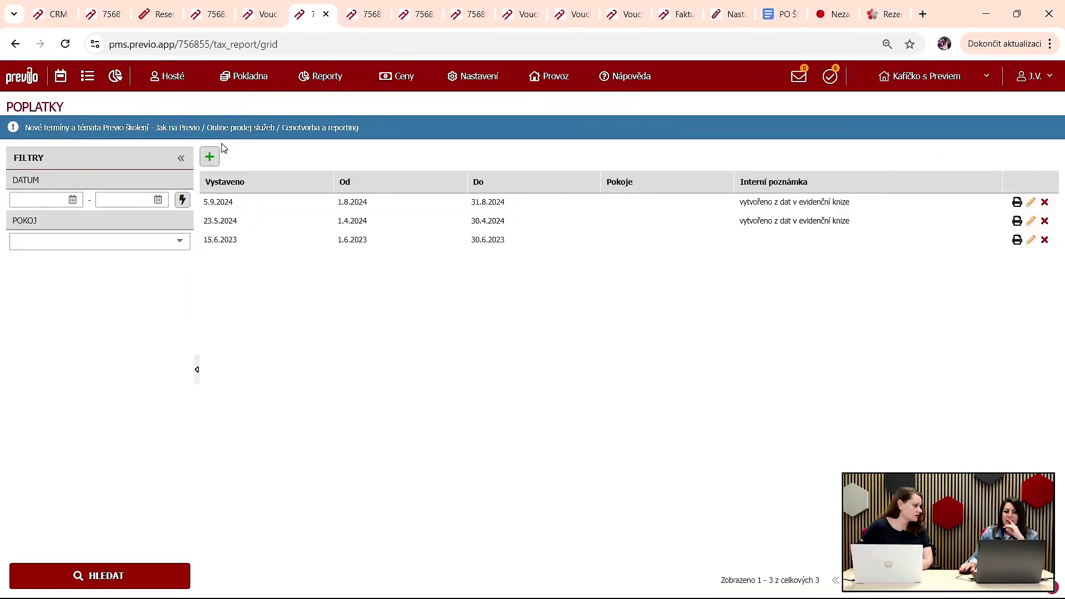
left_click(214, 155)
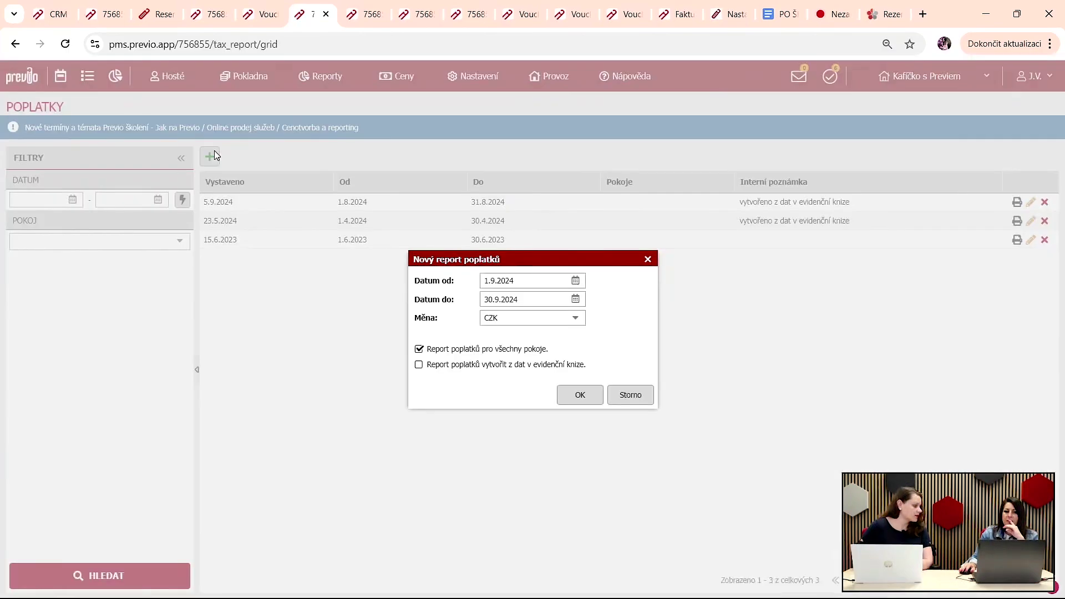
left_click(498, 366)
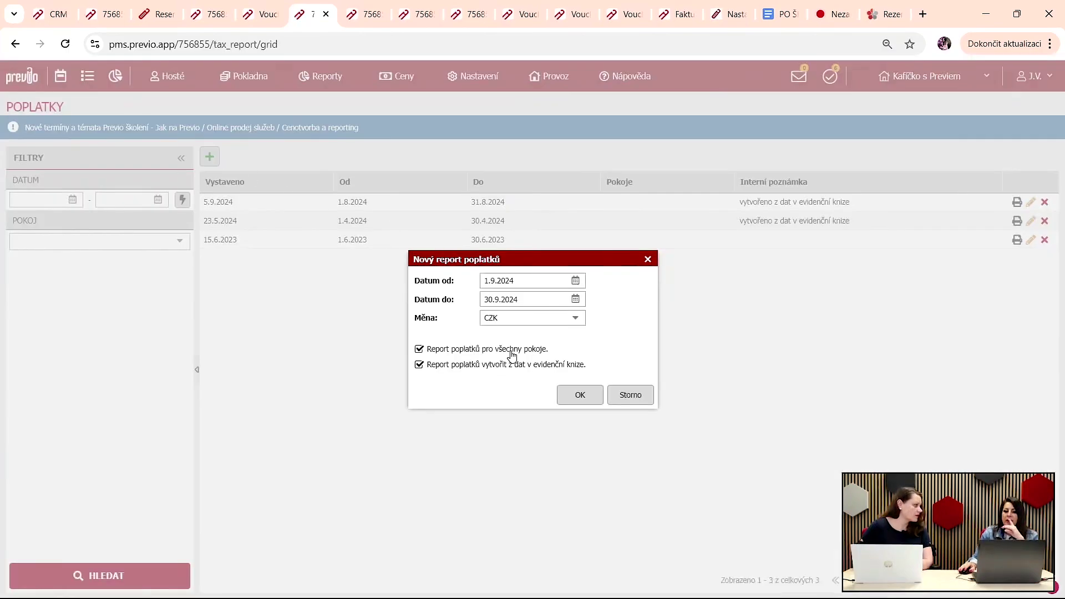
left_click(512, 355)
left_click(596, 367)
left_click(551, 382)
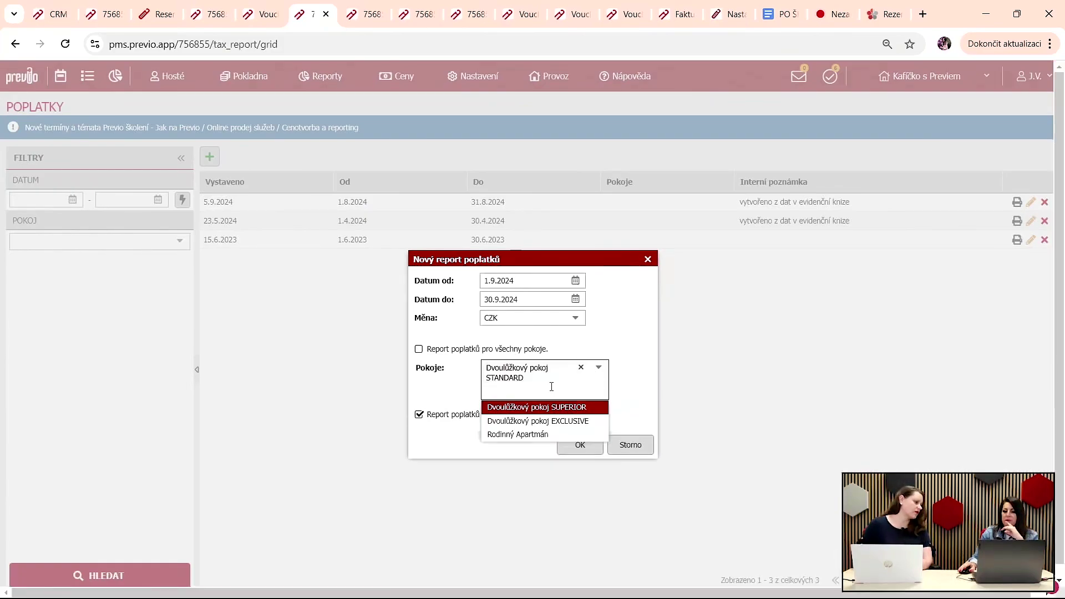
left_click(649, 261)
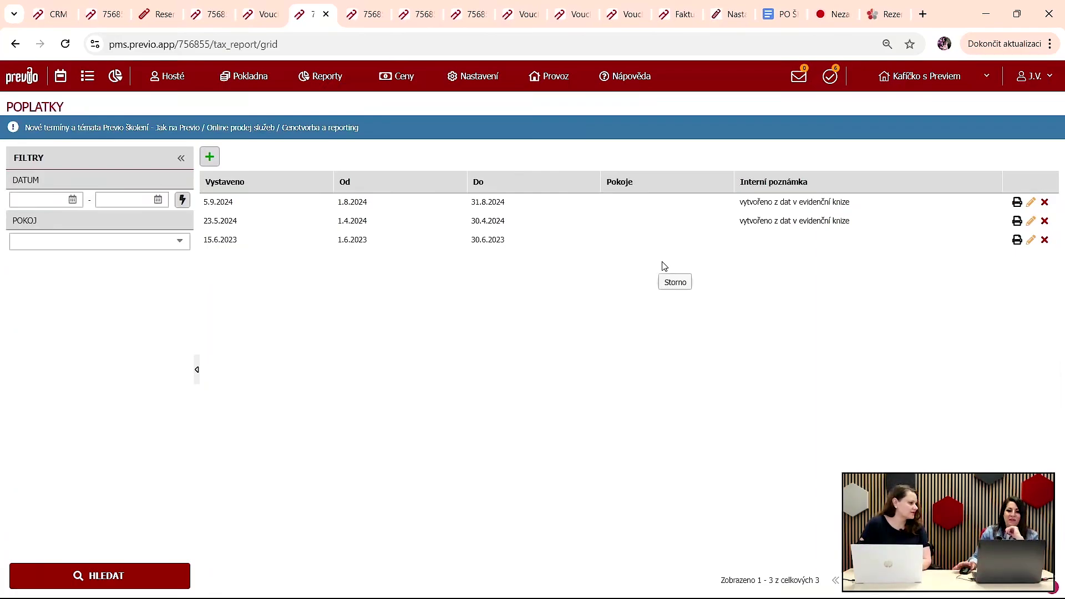
Step: In the Alfred application settings, choose the Mailing module's own e-mail campaign for check-in requests and require signatures from foreigners only
mouse_move(483, 91)
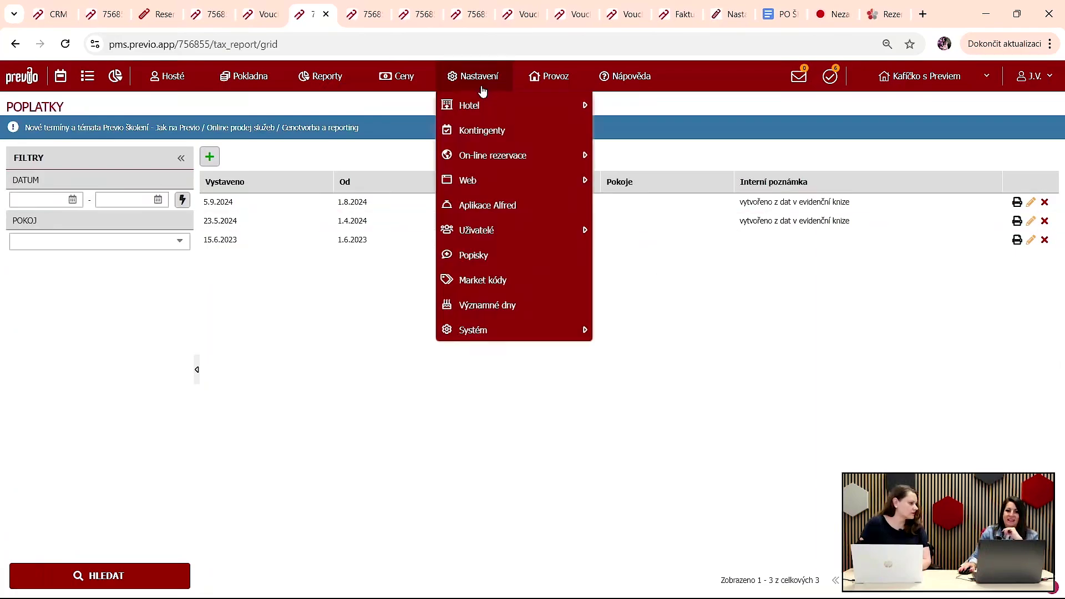
left_click(502, 205)
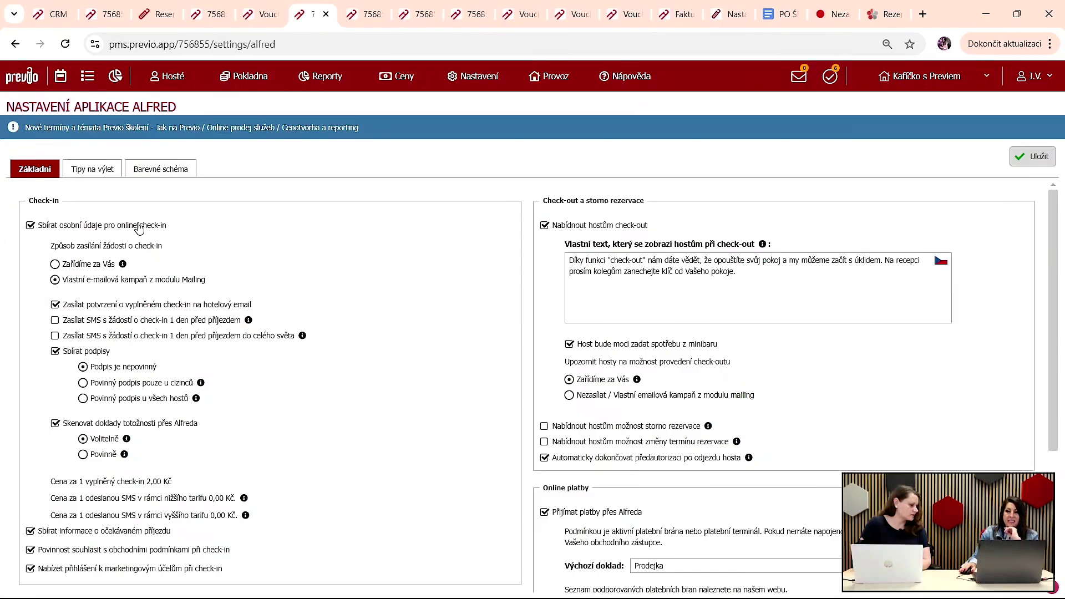
scroll(167, 209, "down", 1)
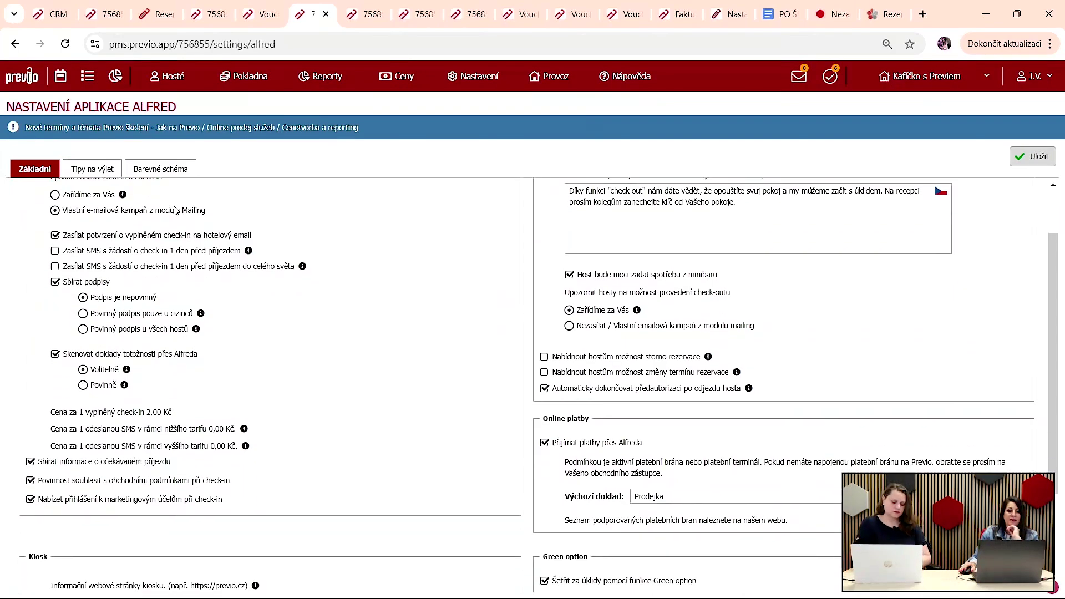
scroll(173, 209, "up", 1)
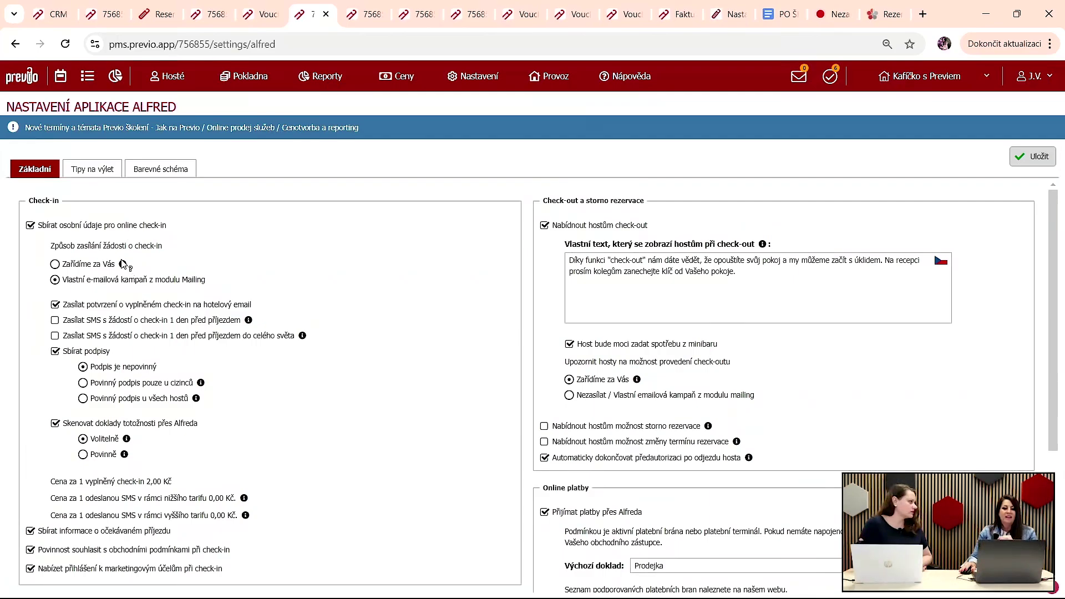
mouse_move(123, 264)
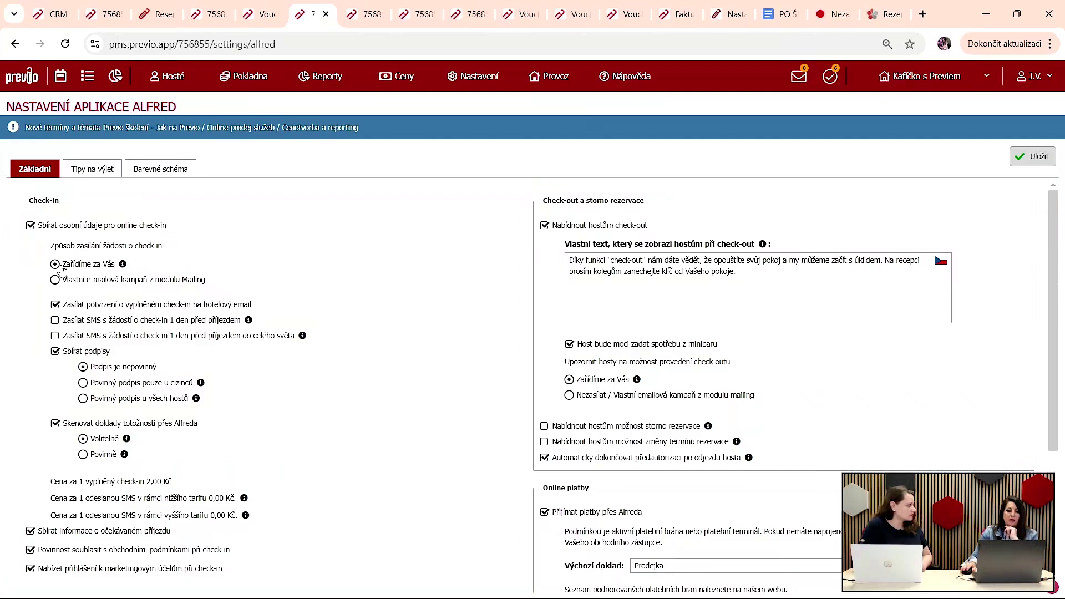
left_click(90, 281)
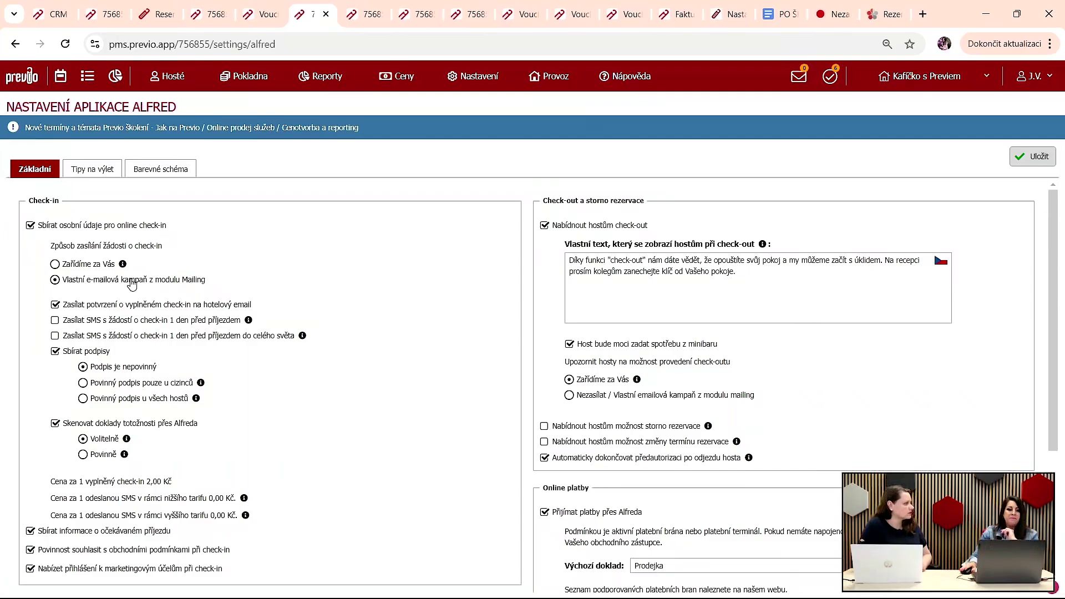
scroll(88, 310, "down", 1)
left_click(102, 316)
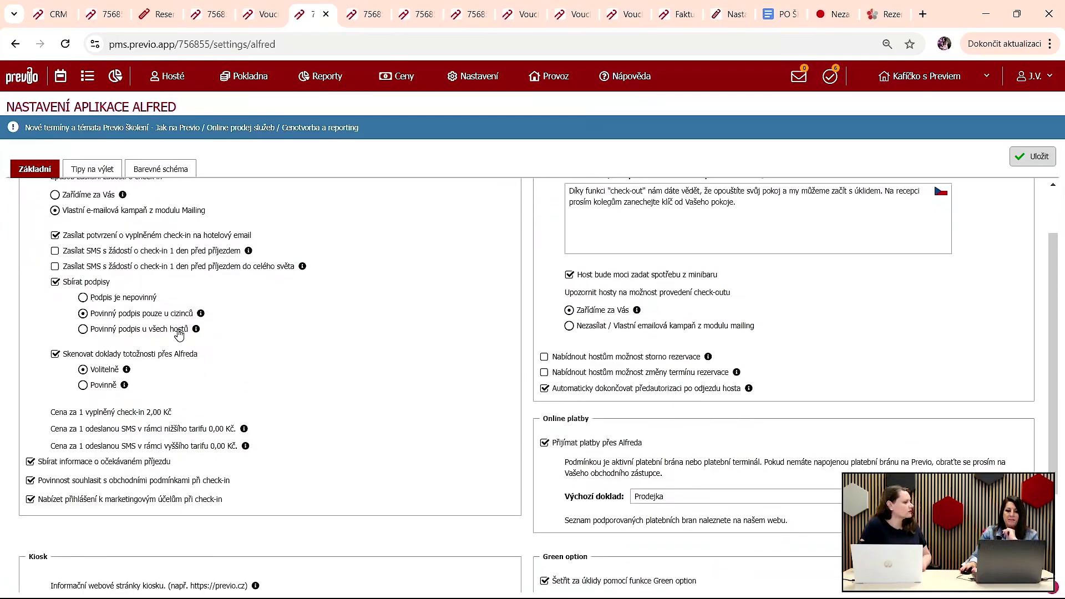
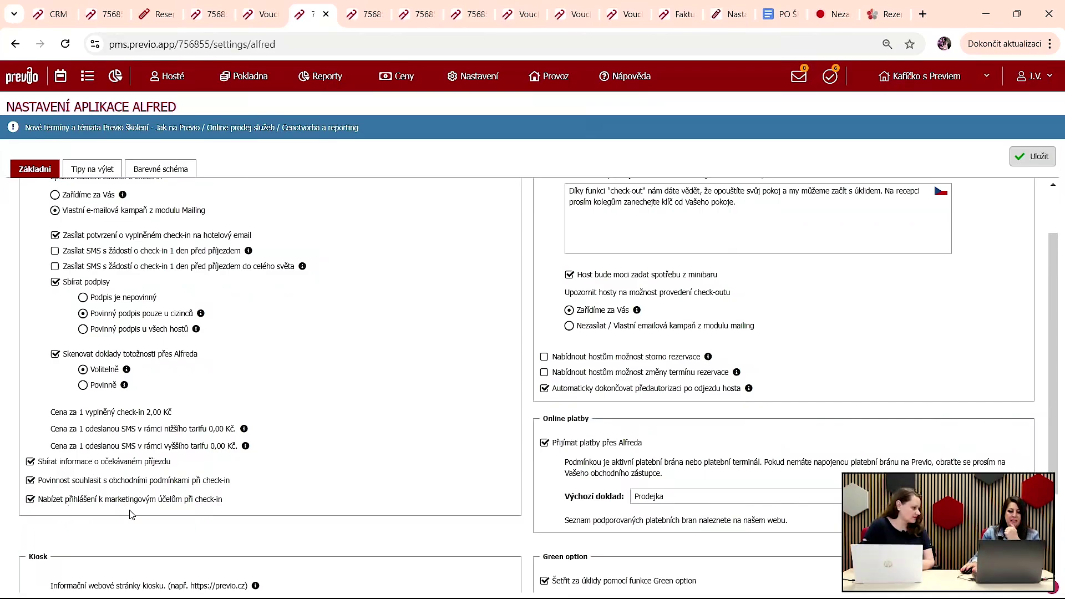
Step: Set the default document for Alfred online payments to Zálohový list + Doklad za přijatou zálohu and save the settings
scroll(491, 406, "up", 2)
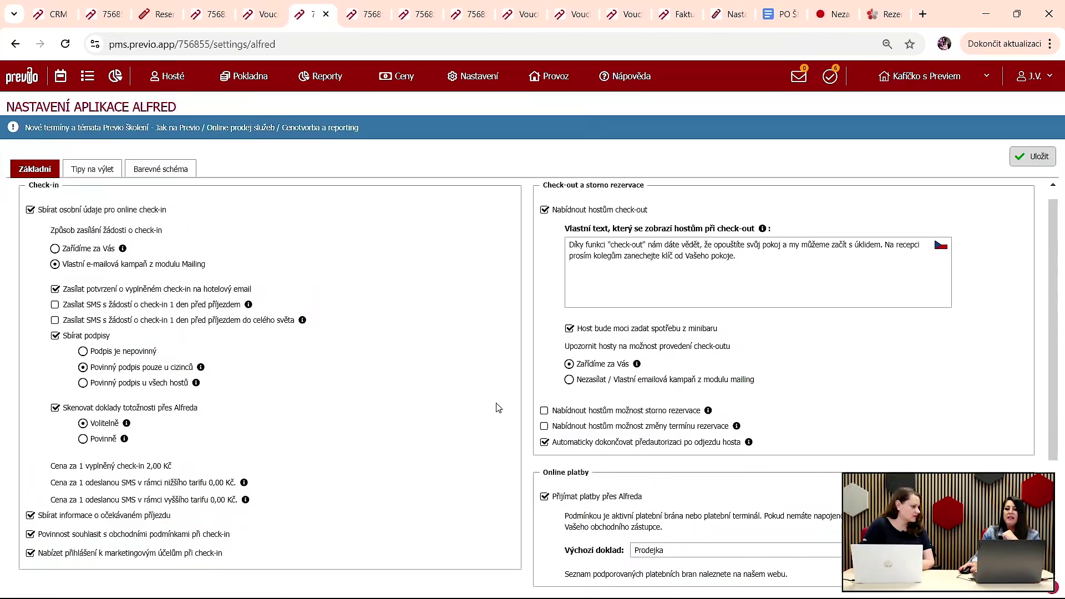
scroll(656, 250, "down", 4)
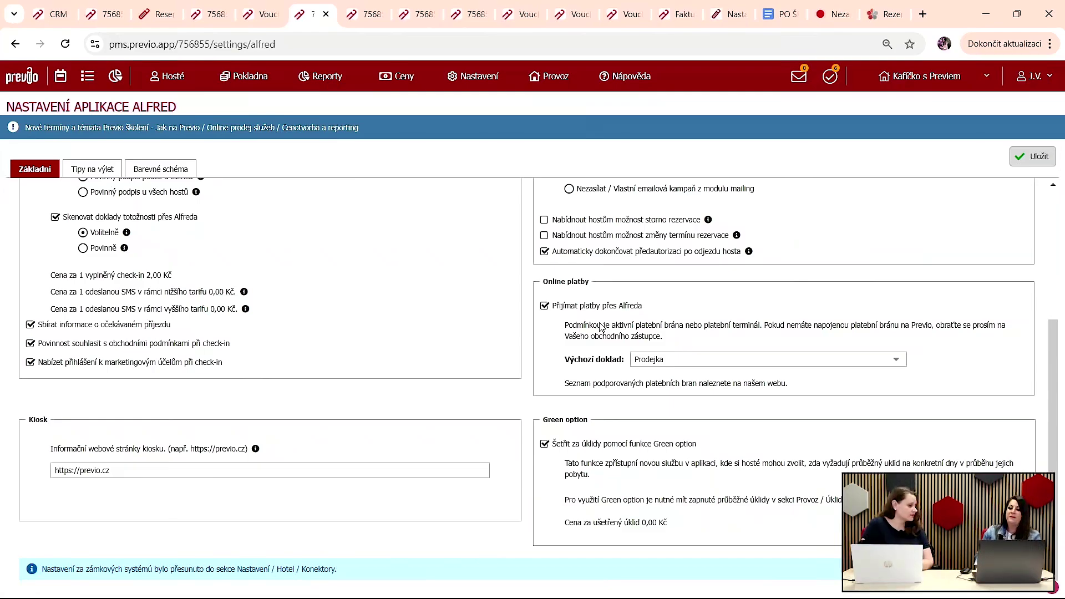
left_click(896, 367)
left_click(821, 425)
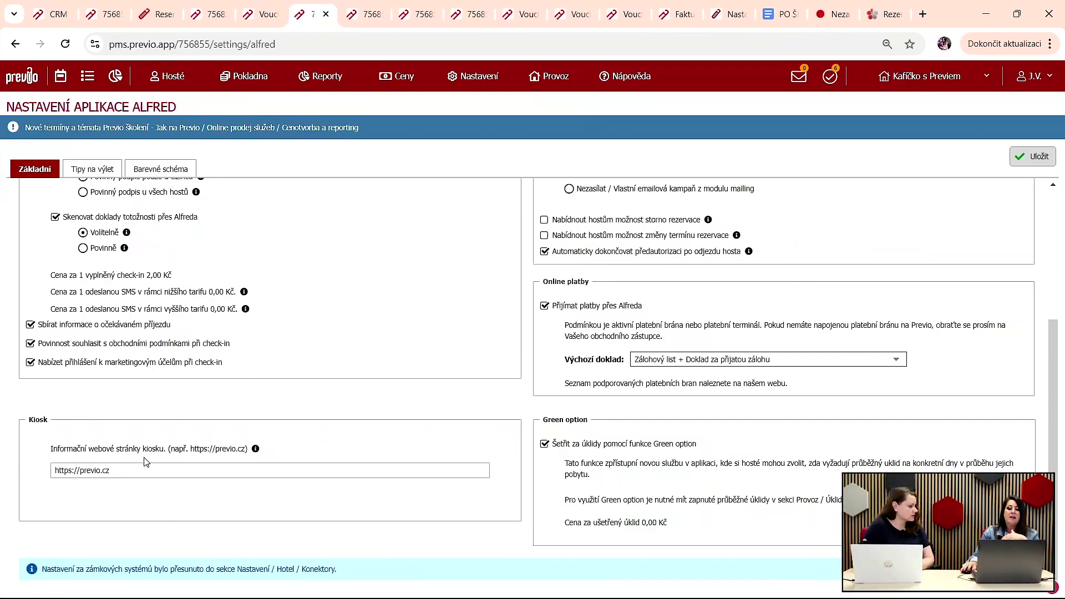
left_click_drag(145, 470, 20, 469)
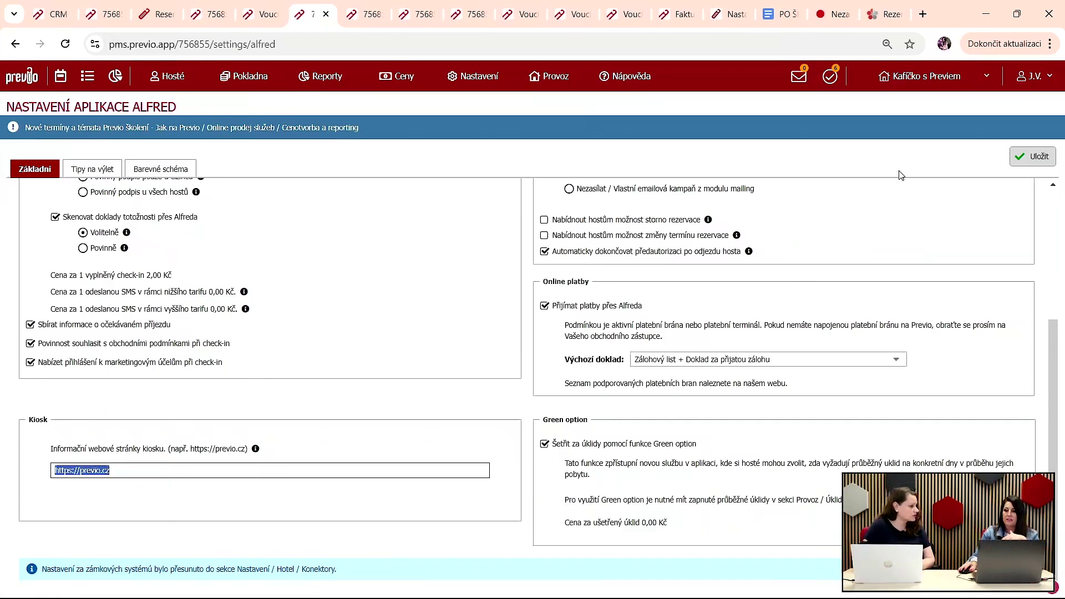
left_click(1037, 158)
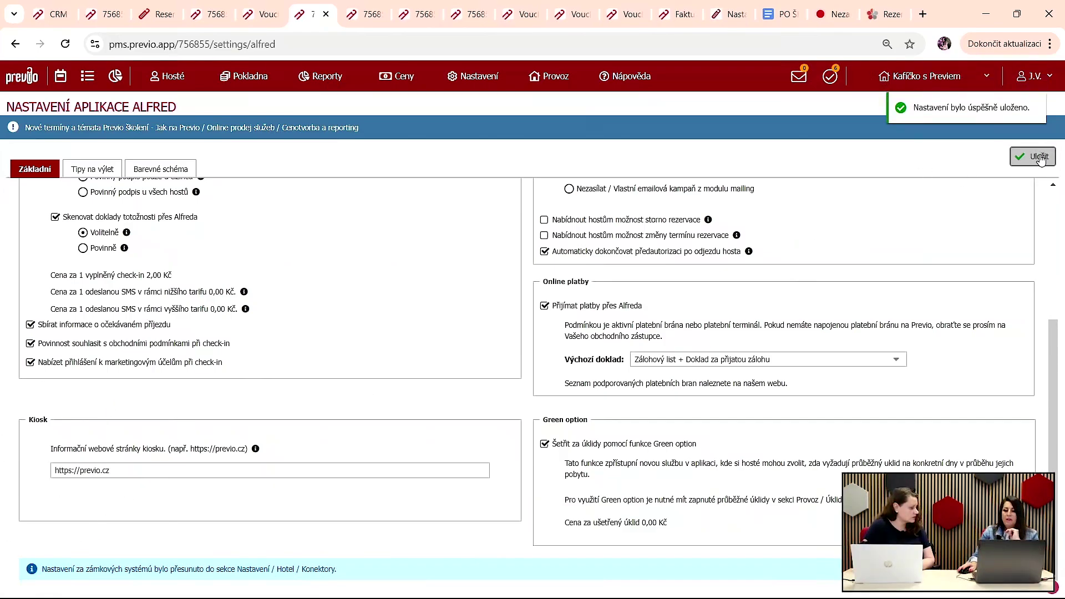
Step: Review the lock system's PIN issuing and guest communication options in the hotel connectors (Konektory) and save them
scroll(532, 187, "up", 4)
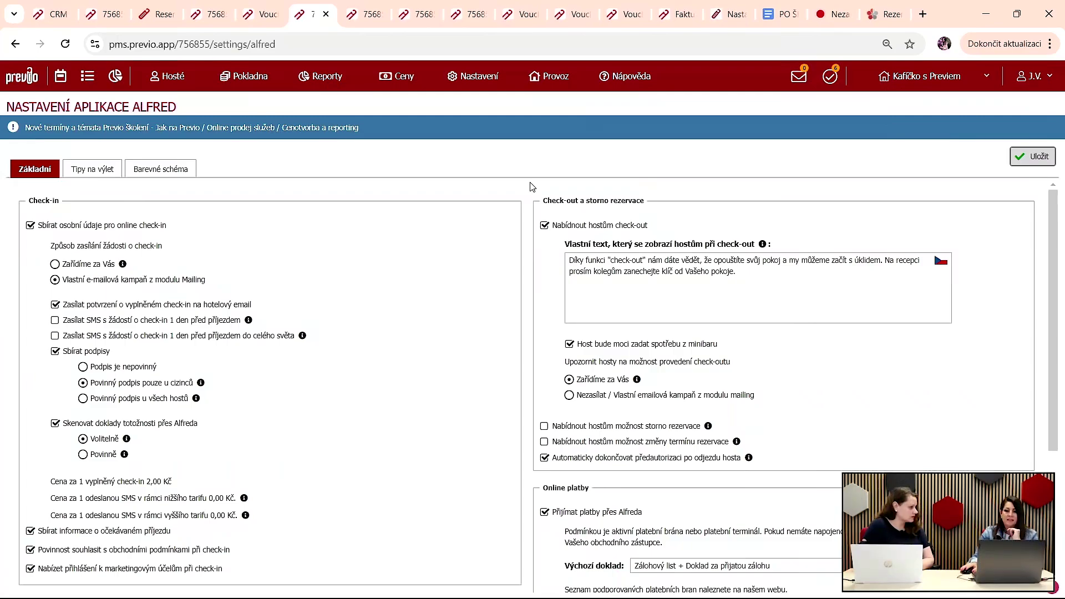
mouse_move(474, 76)
mouse_move(522, 105)
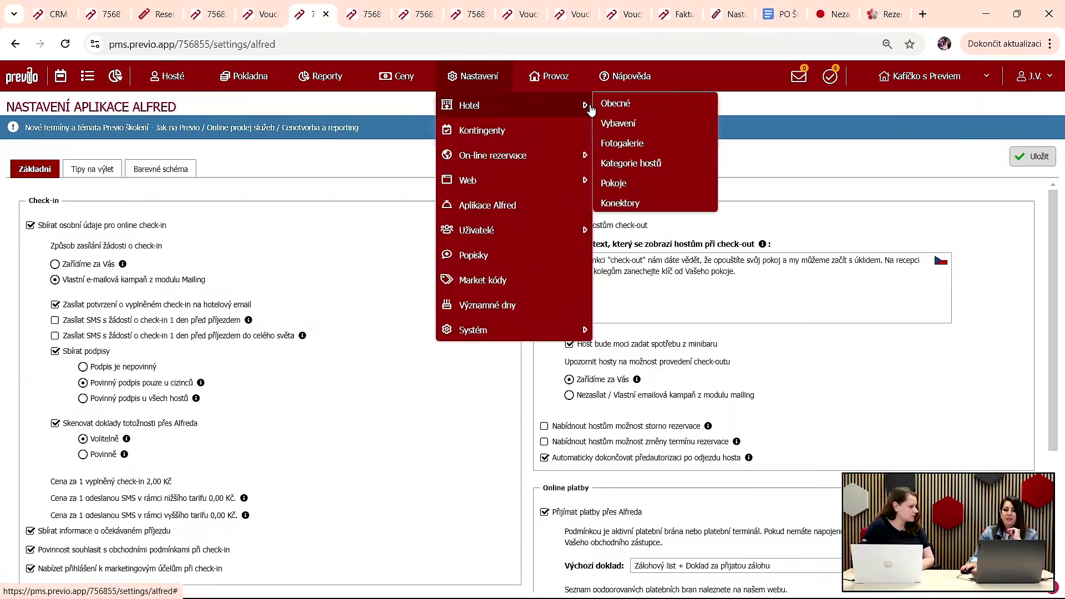
left_click(625, 202)
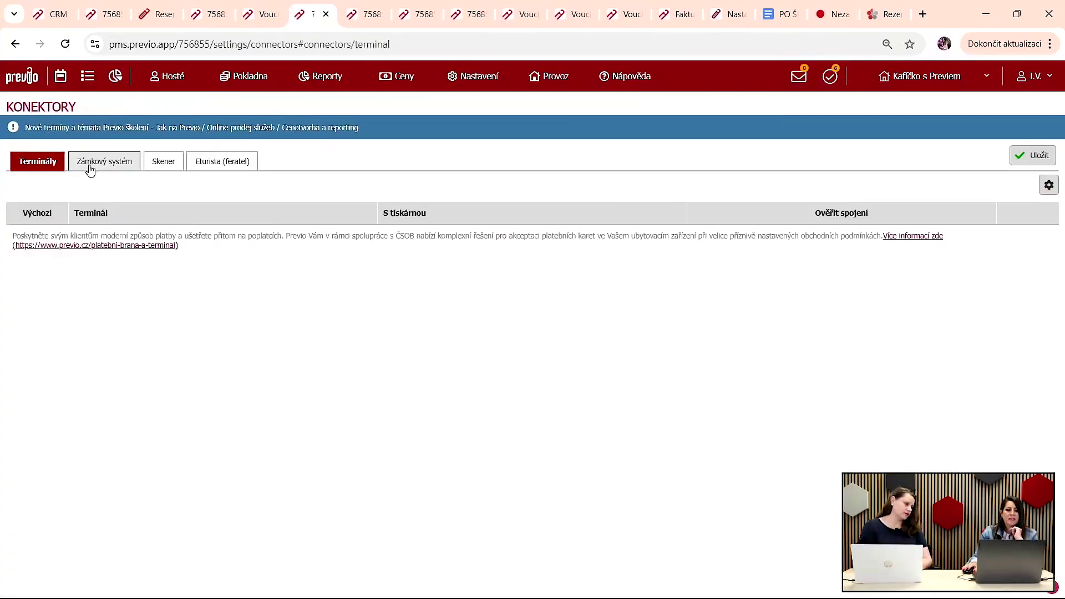
left_click(96, 162)
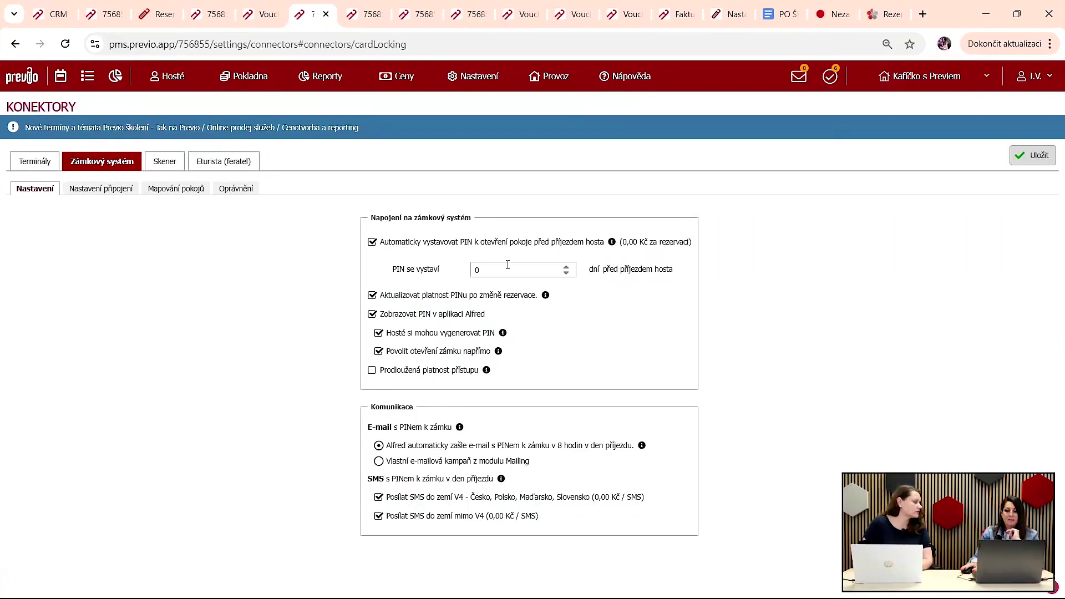
left_click(508, 269)
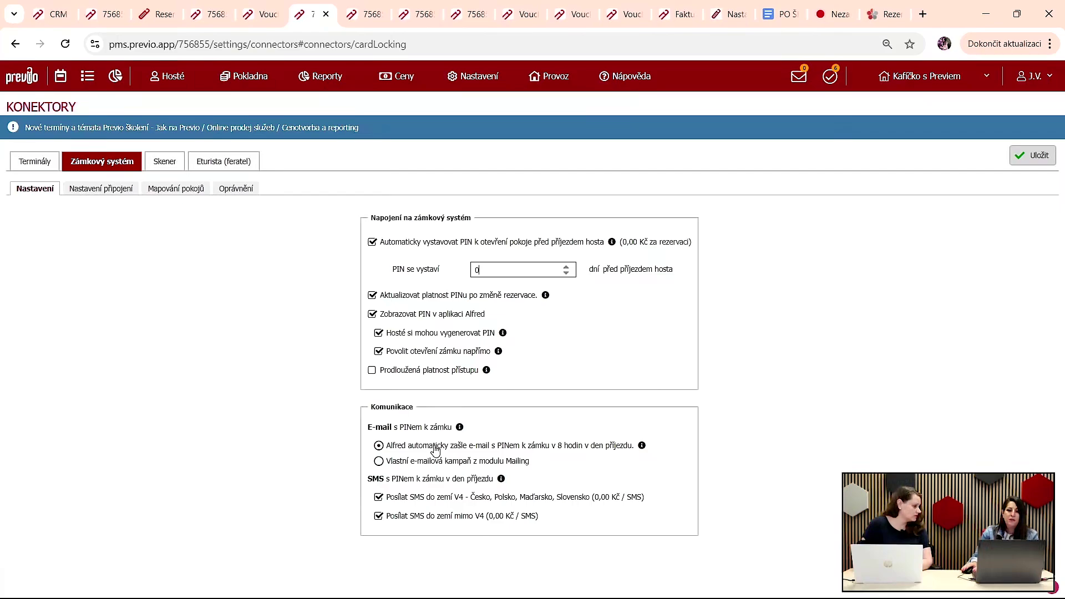
left_click(471, 89)
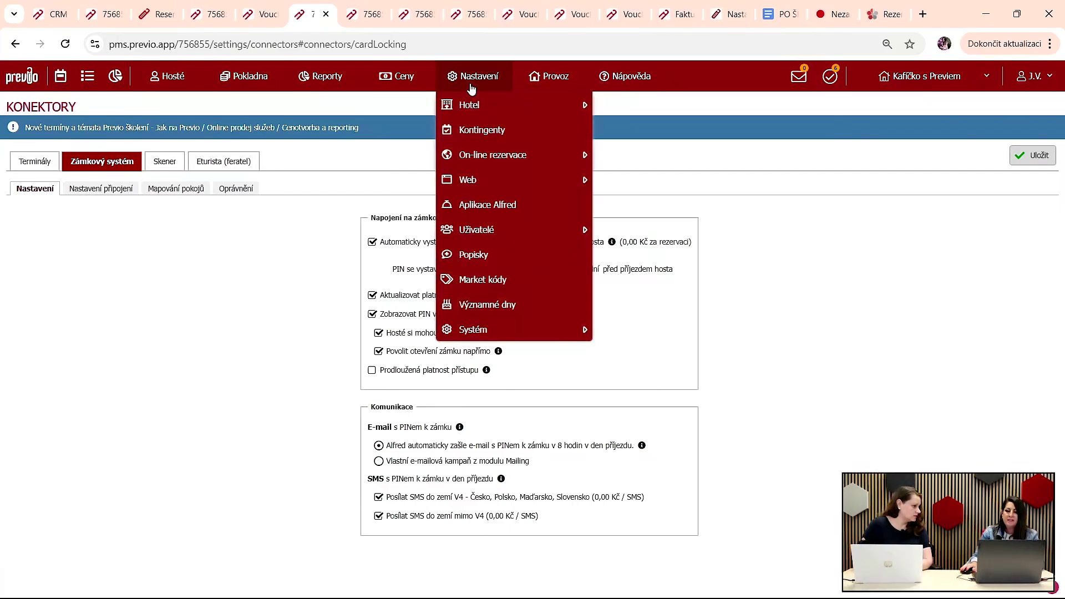
mouse_move(480, 105)
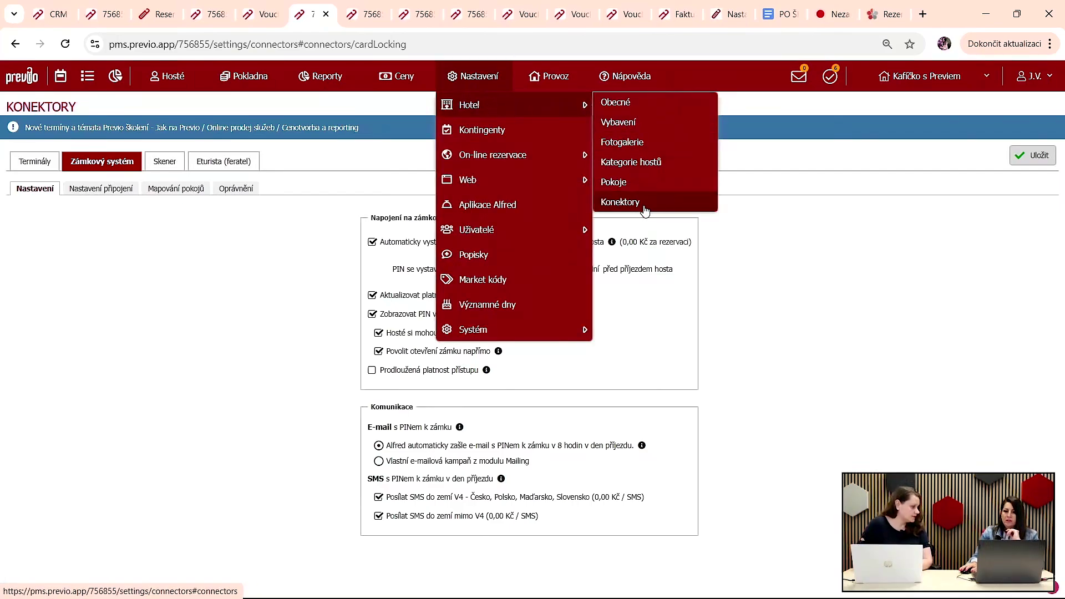
left_click(485, 88)
left_click(485, 89)
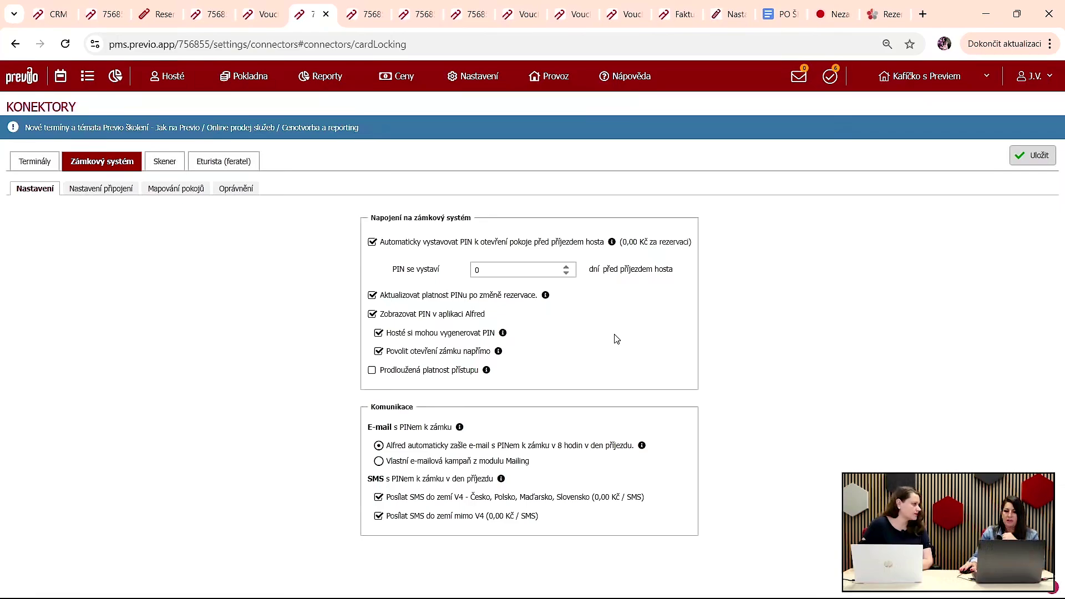
left_click(1037, 156)
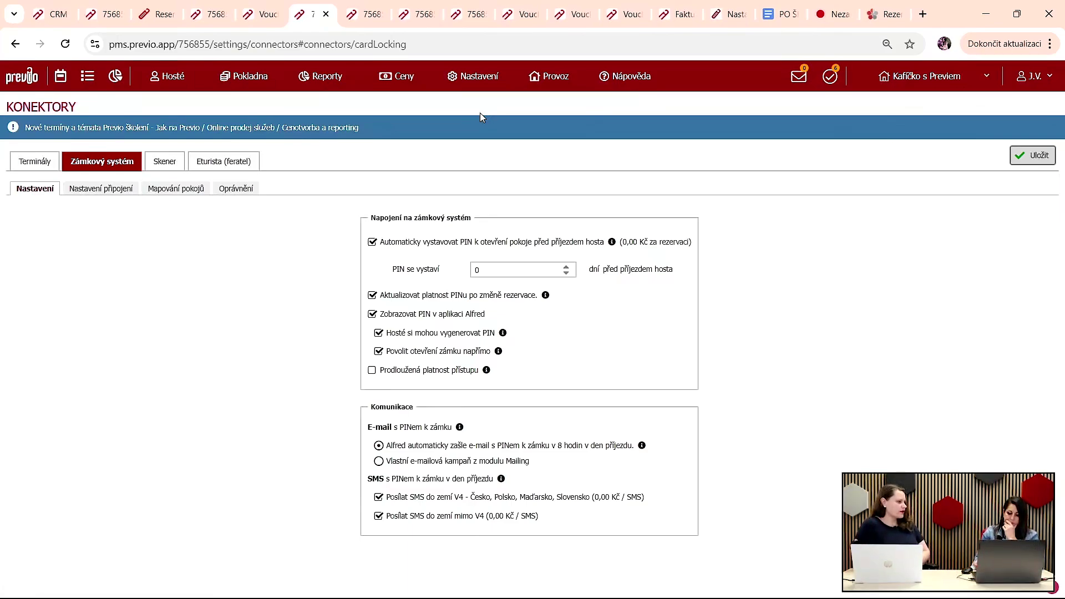
Step: Open the daily overview (Denní přehled) reports
left_click(320, 76)
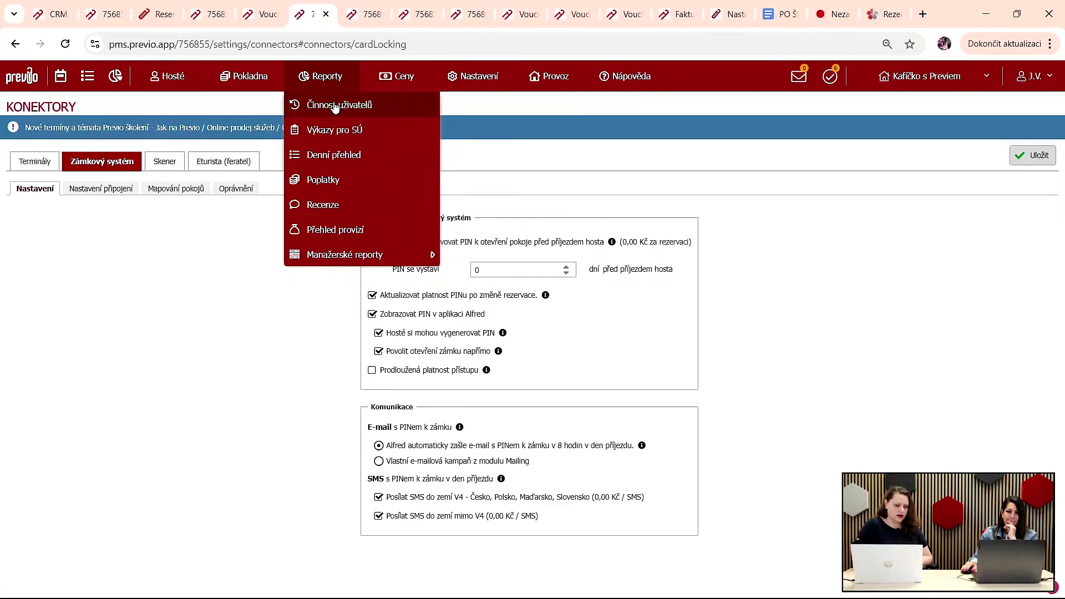
left_click(337, 153)
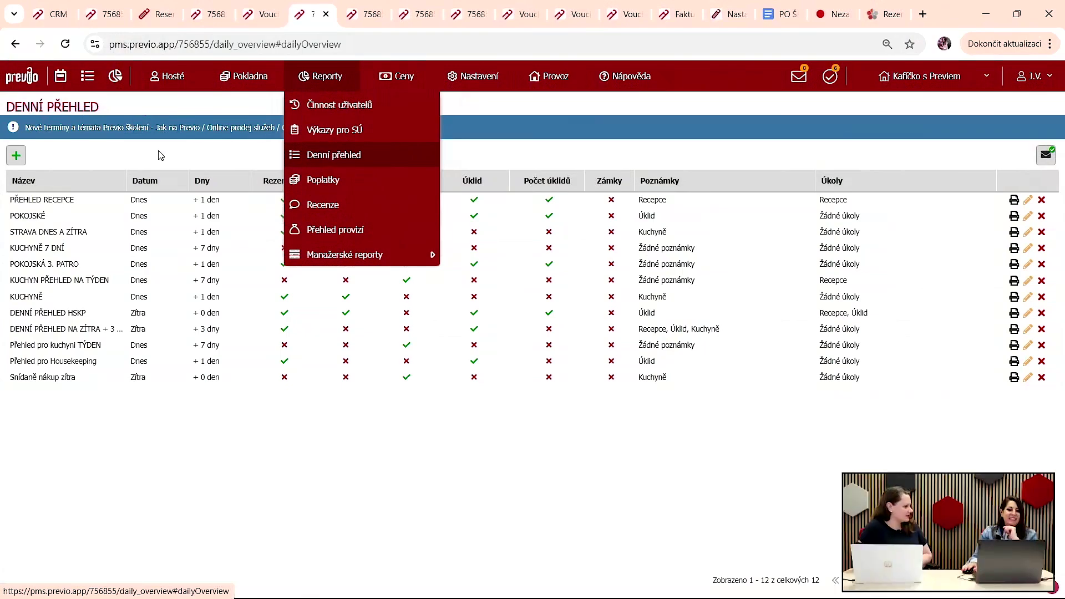
Step: Create a new daily overview named SOUHRN NA TÝDEN that starts from Dnes and covers 7 additional days
left_click(16, 156)
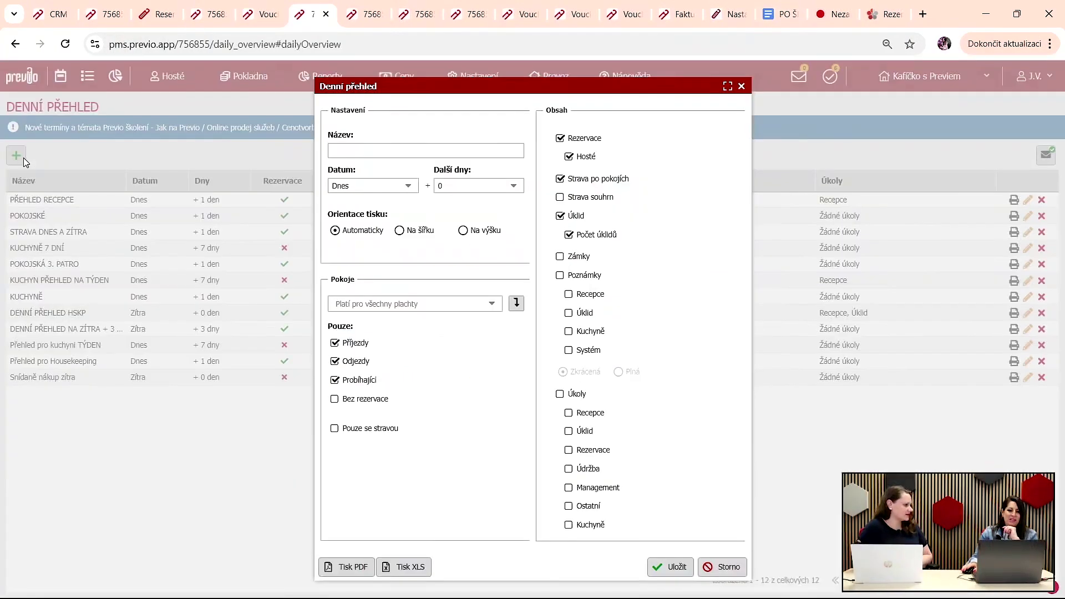
left_click(448, 146)
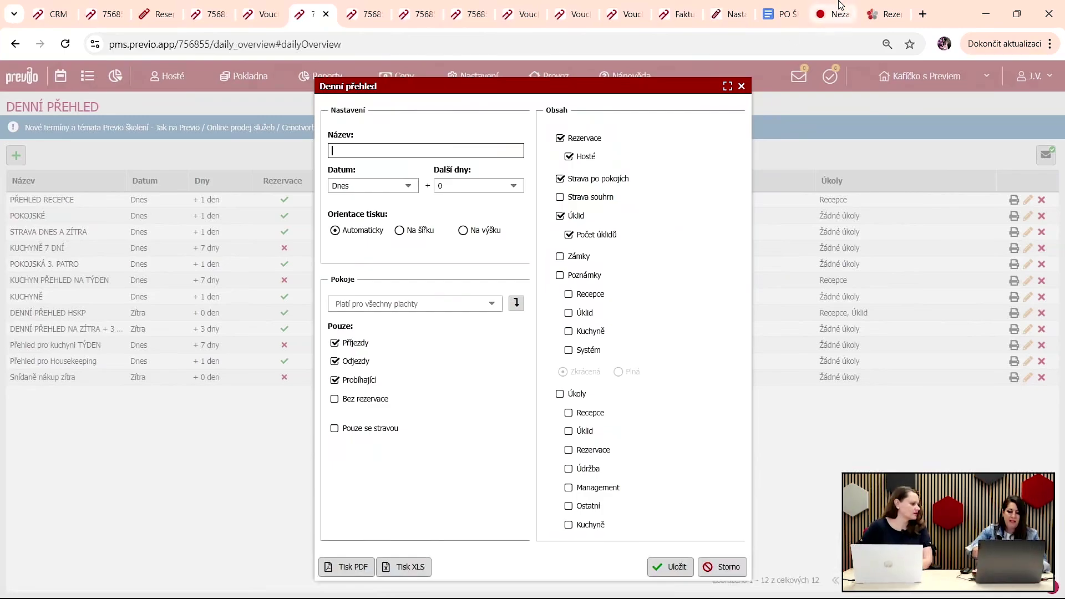
type("SOUHRN")
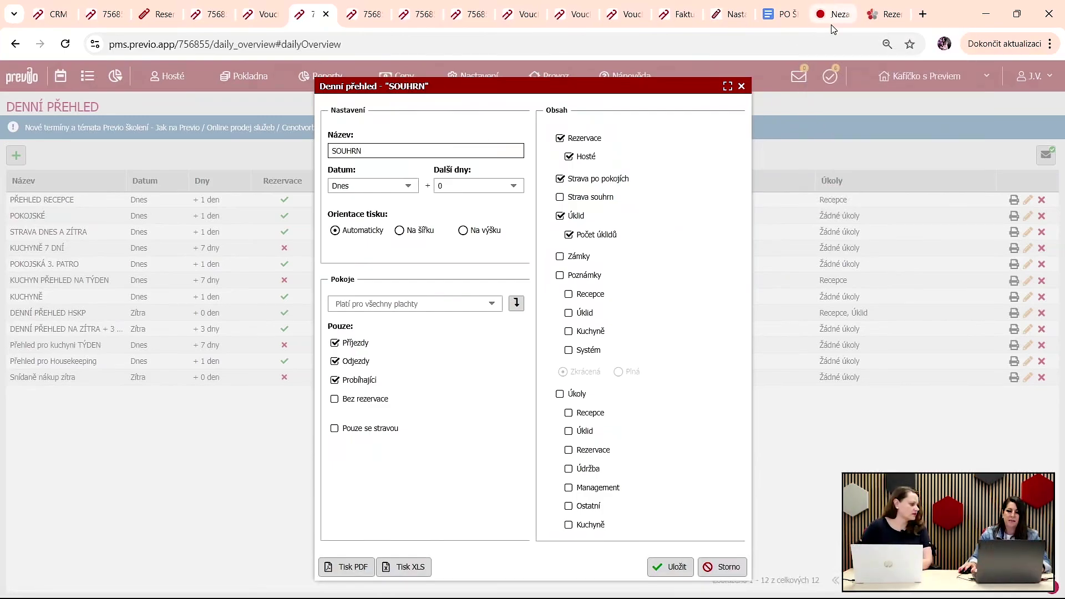
left_click(517, 190)
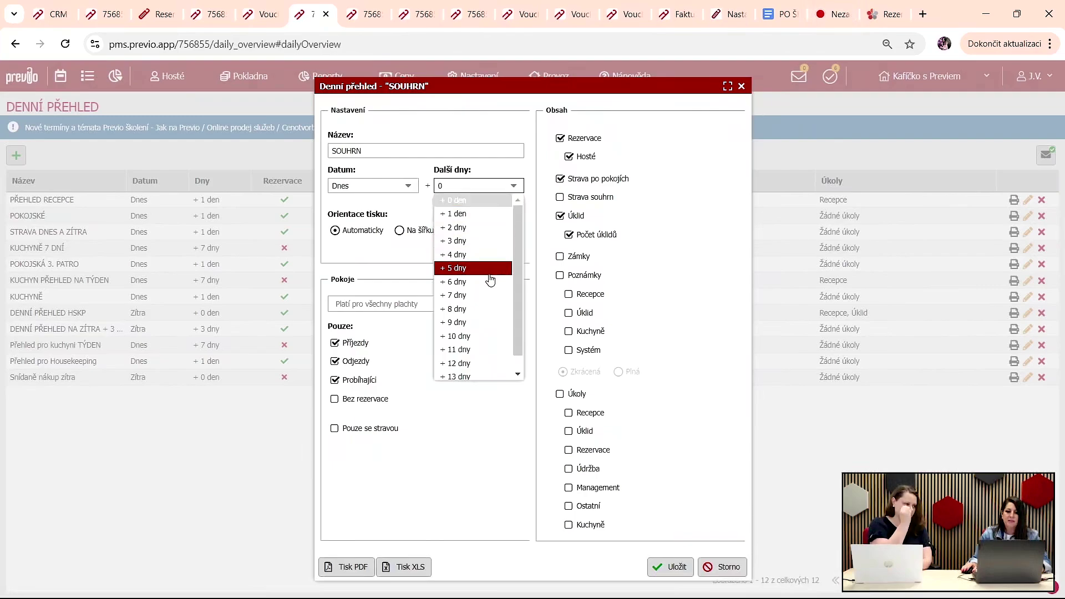
left_click(486, 297)
left_click(415, 152)
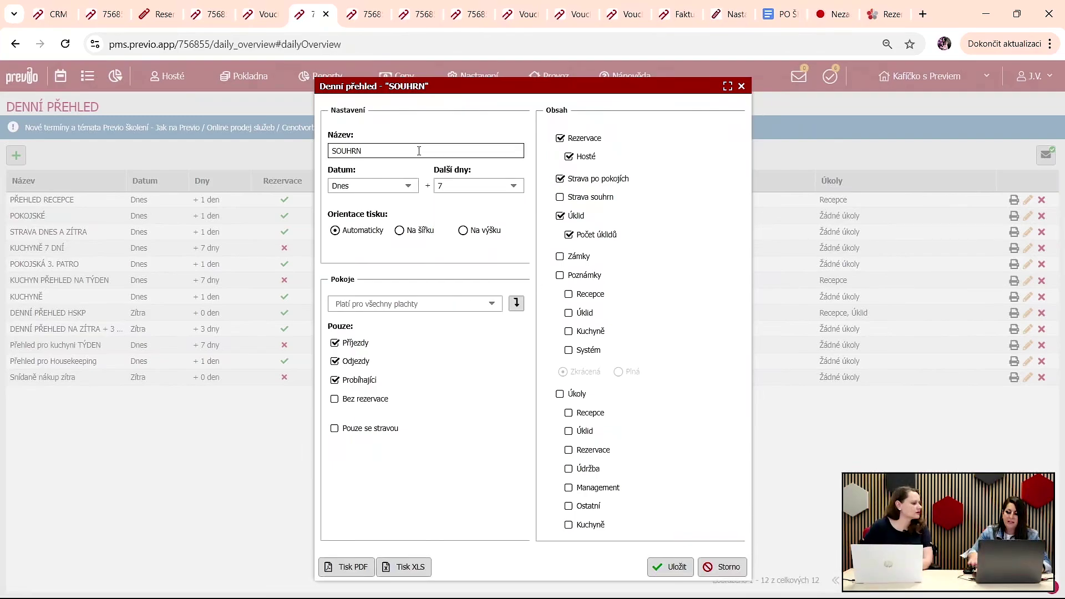
type("NA TÝDEN")
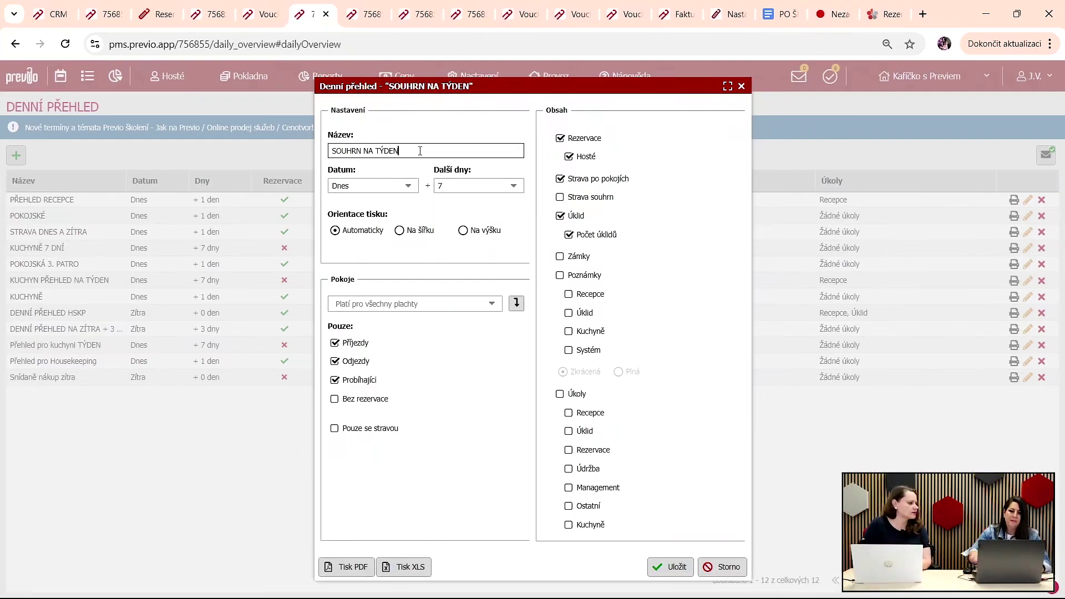
Step: Limit the new overview's content to Strava souhrn, excluding Rezervace, Strava po pokojích and Úklid
left_click(569, 179)
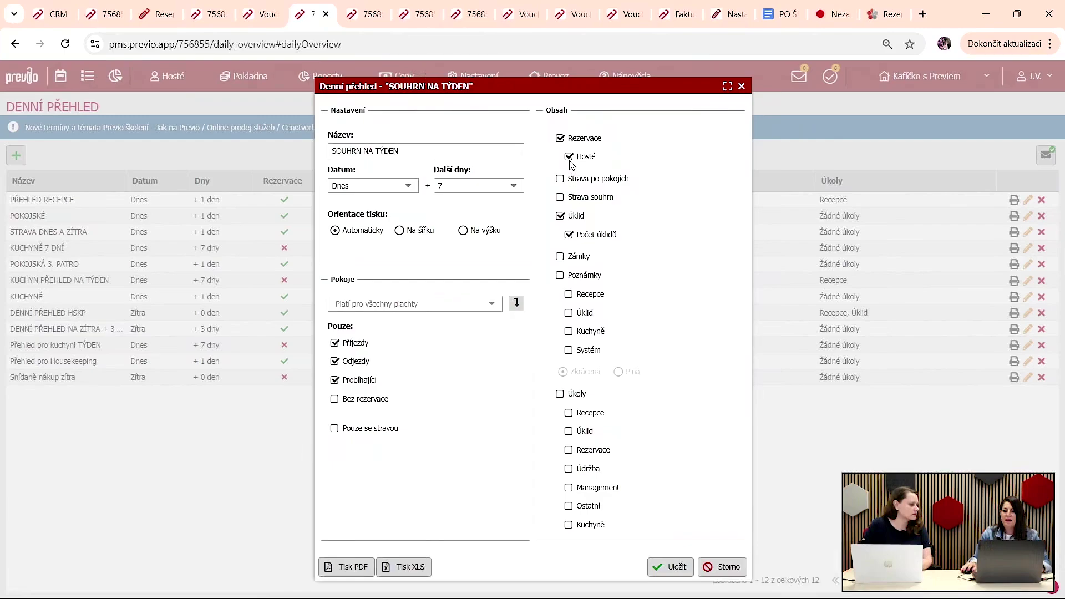
left_click(560, 139)
left_click(560, 198)
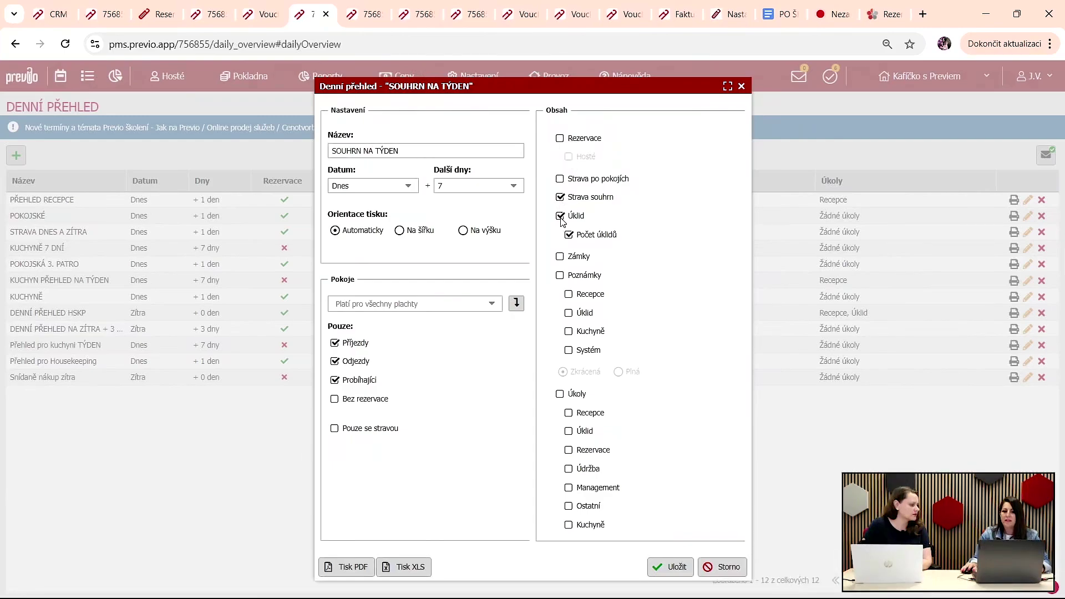
left_click(561, 217)
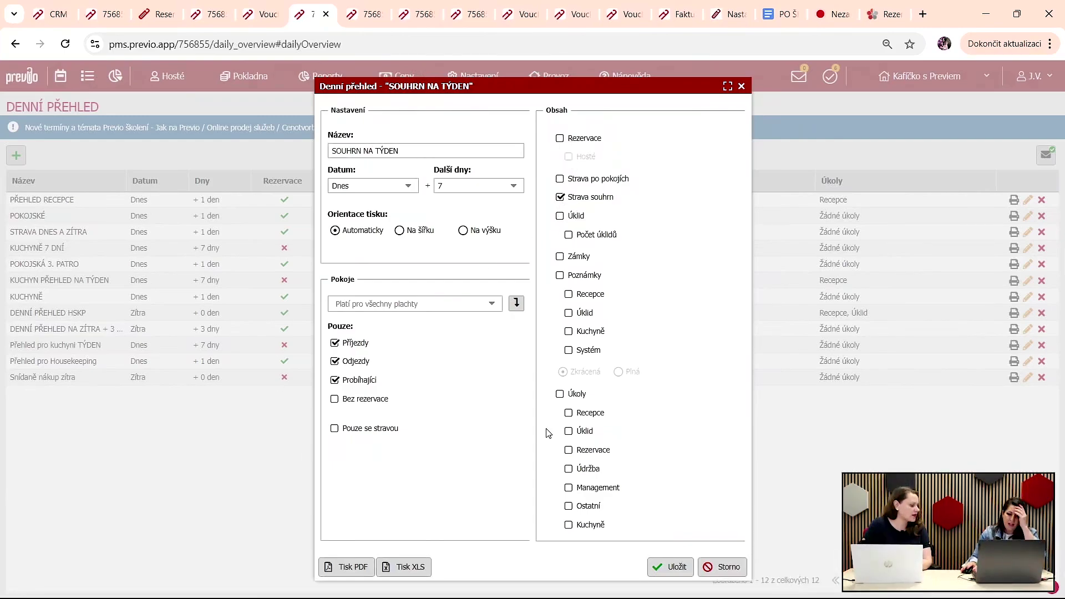
Step: Preview the weekly meal summary as a PDF and save the new overview
left_click(357, 571)
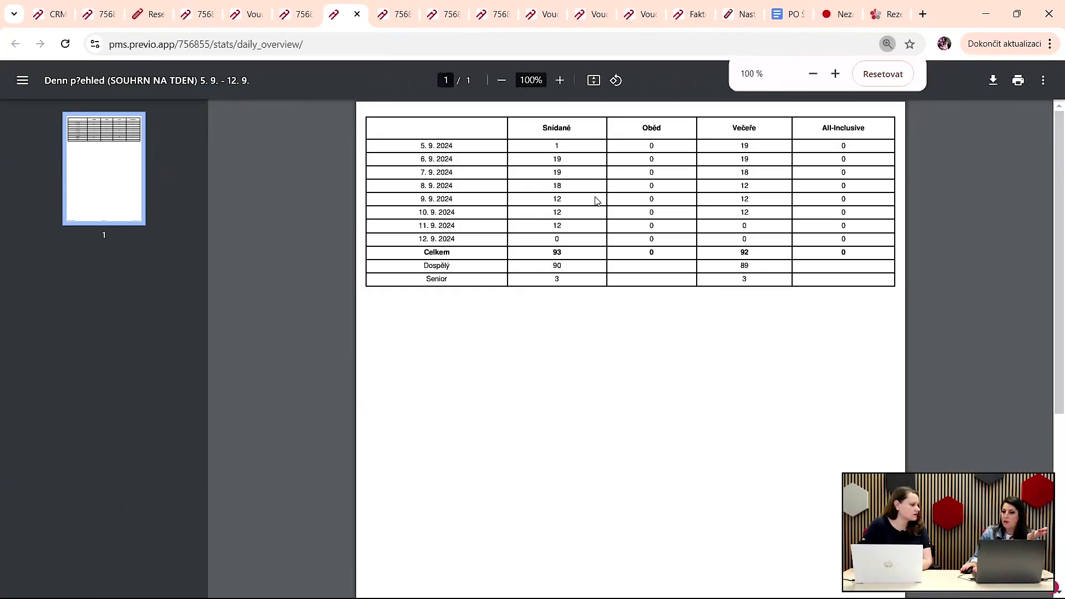
left_click(306, 11)
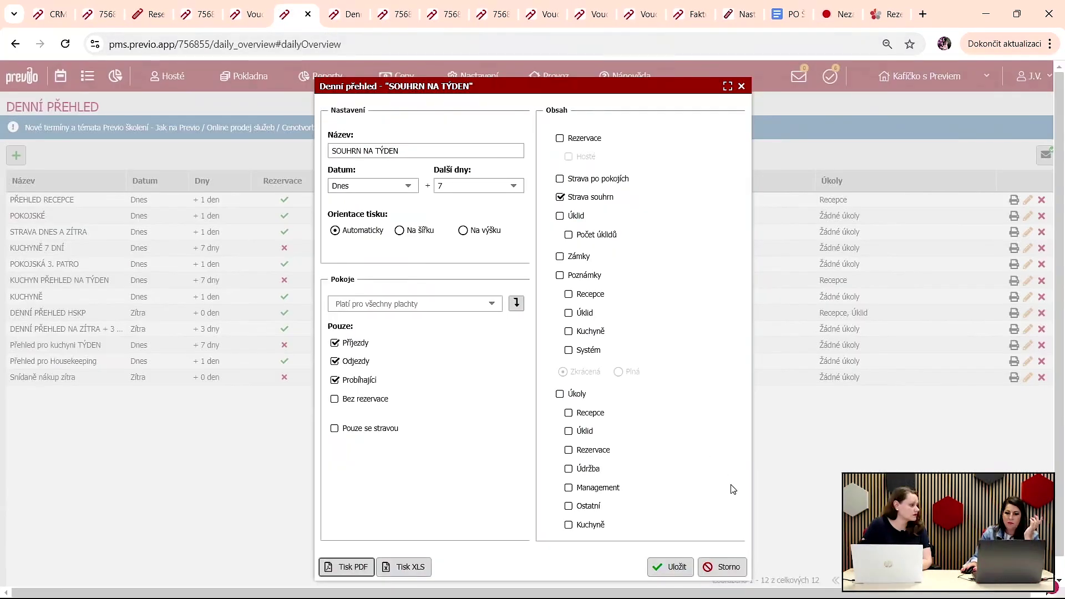
left_click(673, 566)
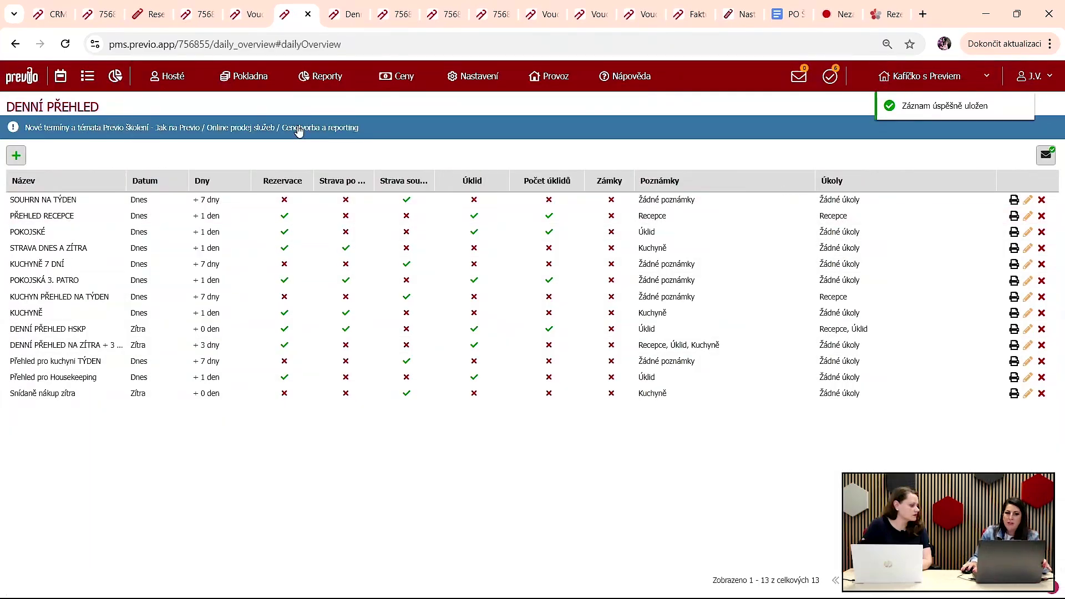
Step: Print the saved SOUHRN NA TÝDEN overview as a PDF from the overview list, then close the PDF previews
mouse_move(321, 78)
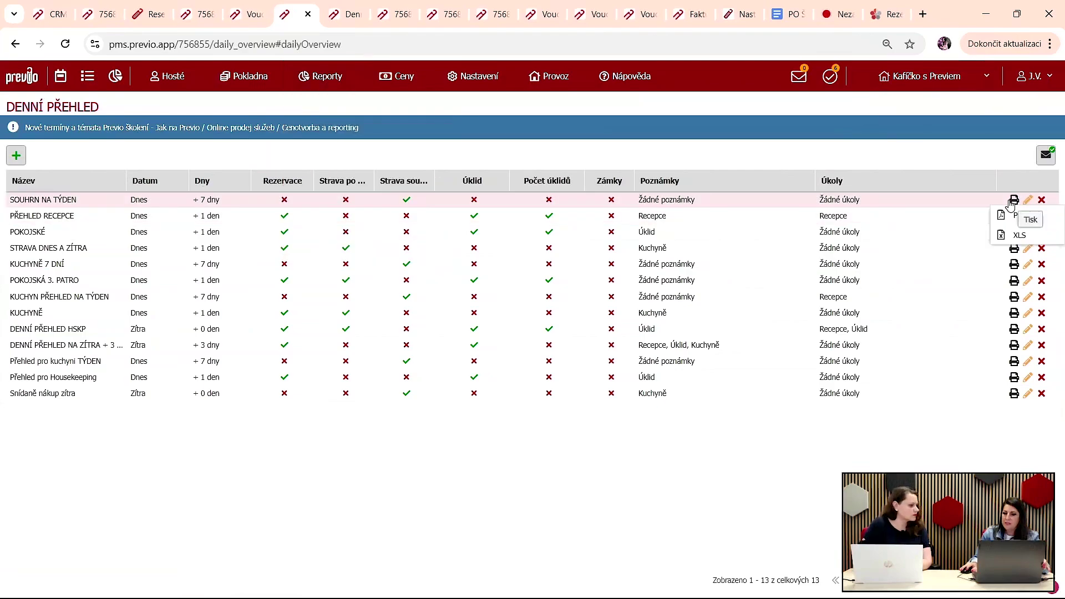
left_click(1013, 215)
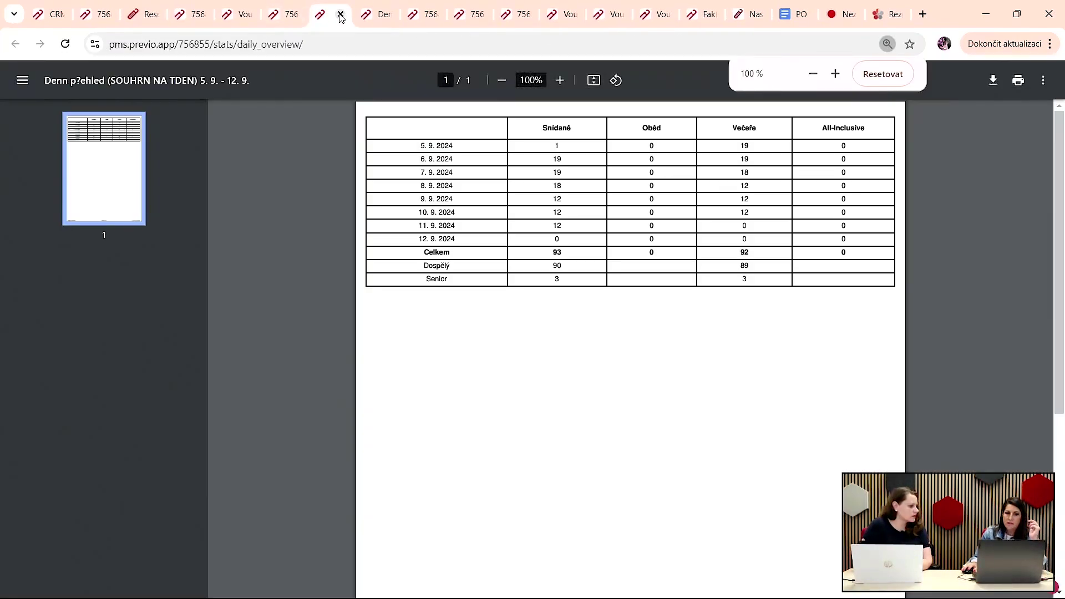
left_click(339, 14)
left_click(339, 14)
left_click(307, 18)
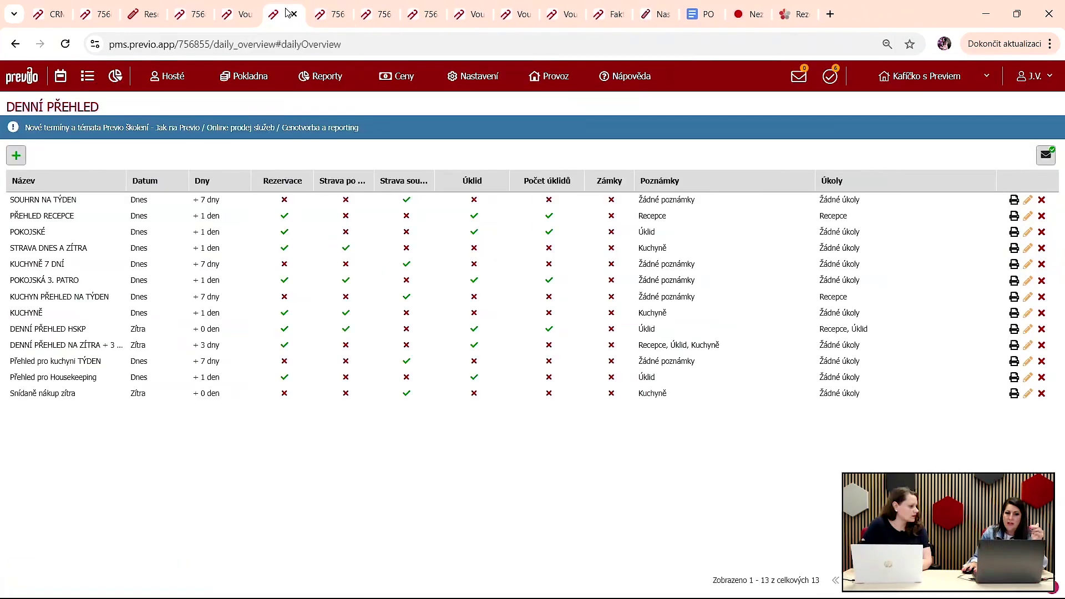
Step: Add an automatic e-mail sending entry for the SOUHRN NA TÝDEN daily overview
left_click(1046, 161)
left_click(358, 390)
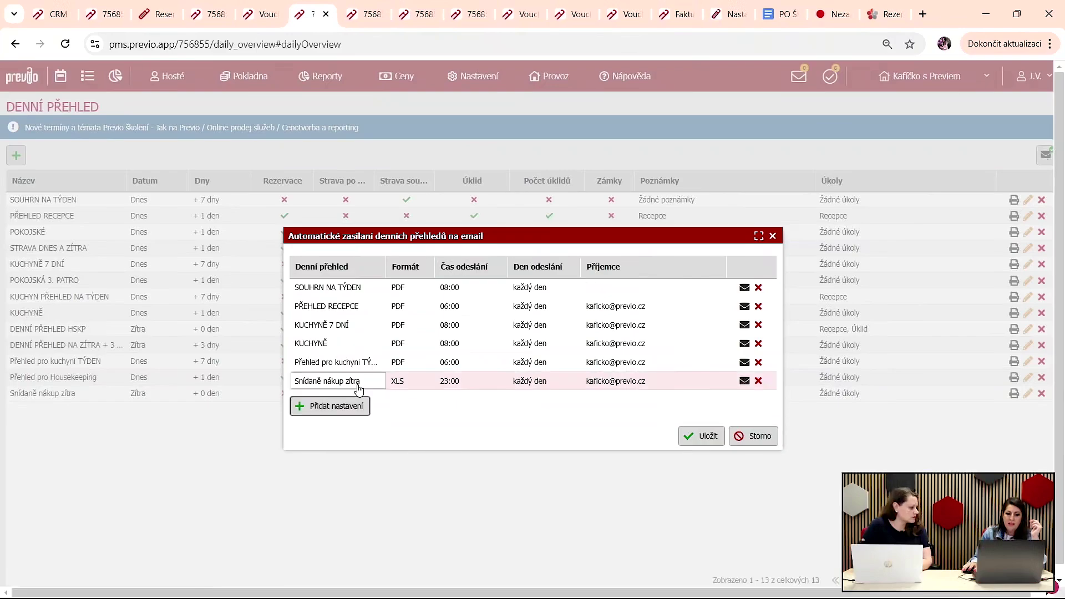
left_click(376, 290)
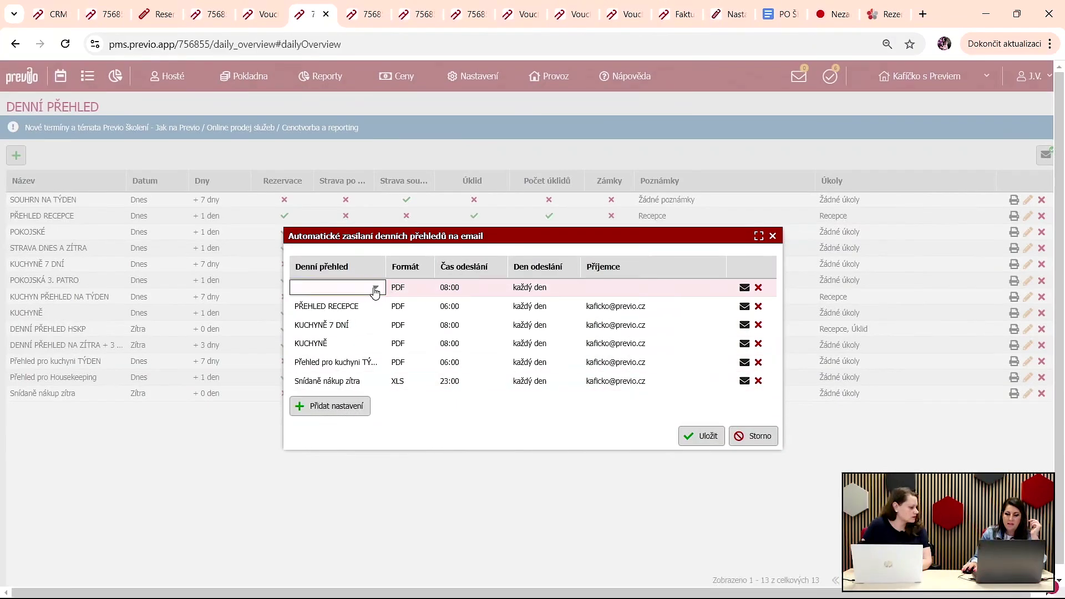
left_click(370, 300)
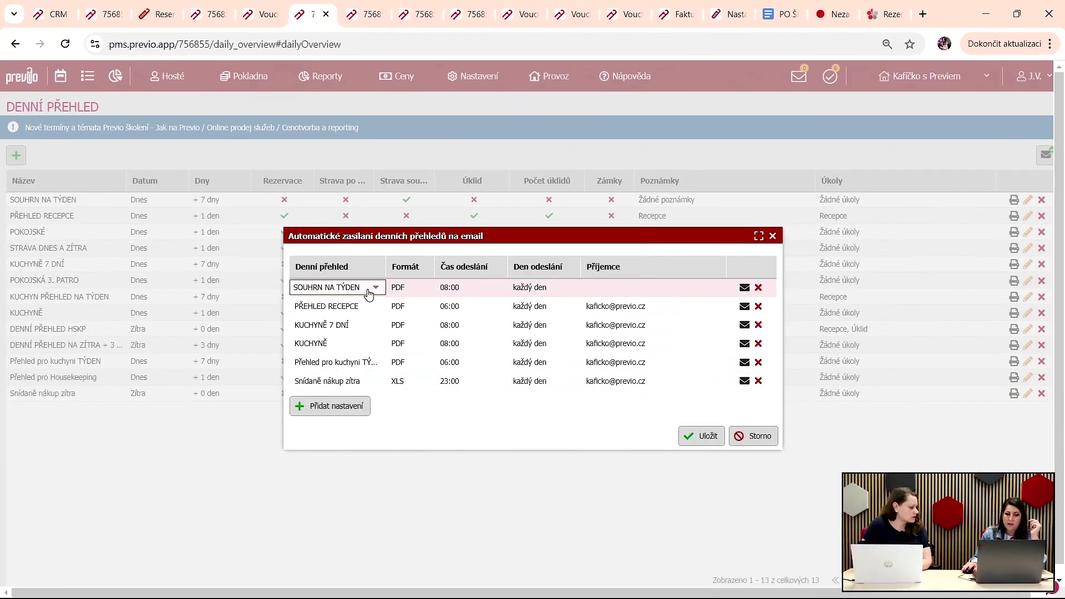
Step: Set the SOUHRN NA TÝDEN sending time to 06:00, choose the hotel's e-mail as recipient and save the automatic sending settings
left_click(493, 296)
left_click(497, 288)
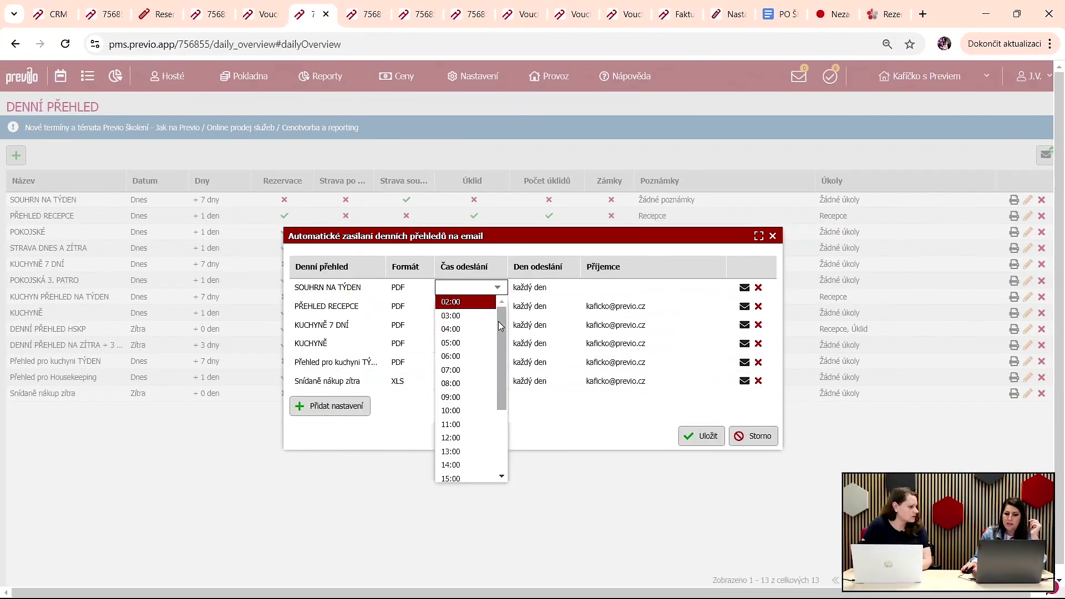
left_click(466, 357)
left_click(605, 290)
left_click(714, 288)
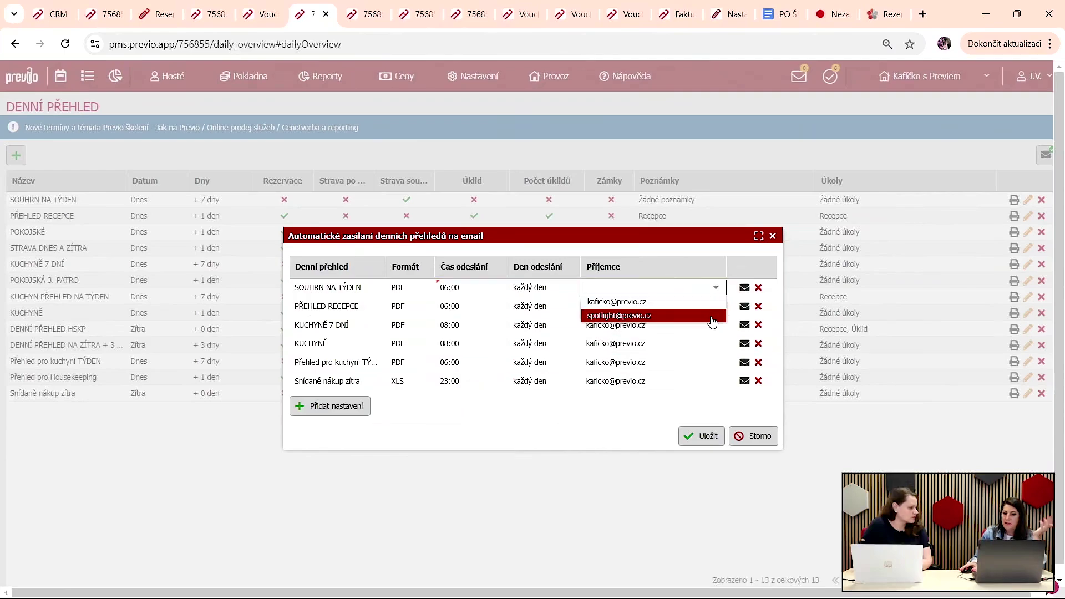
left_click(704, 302)
left_click(700, 439)
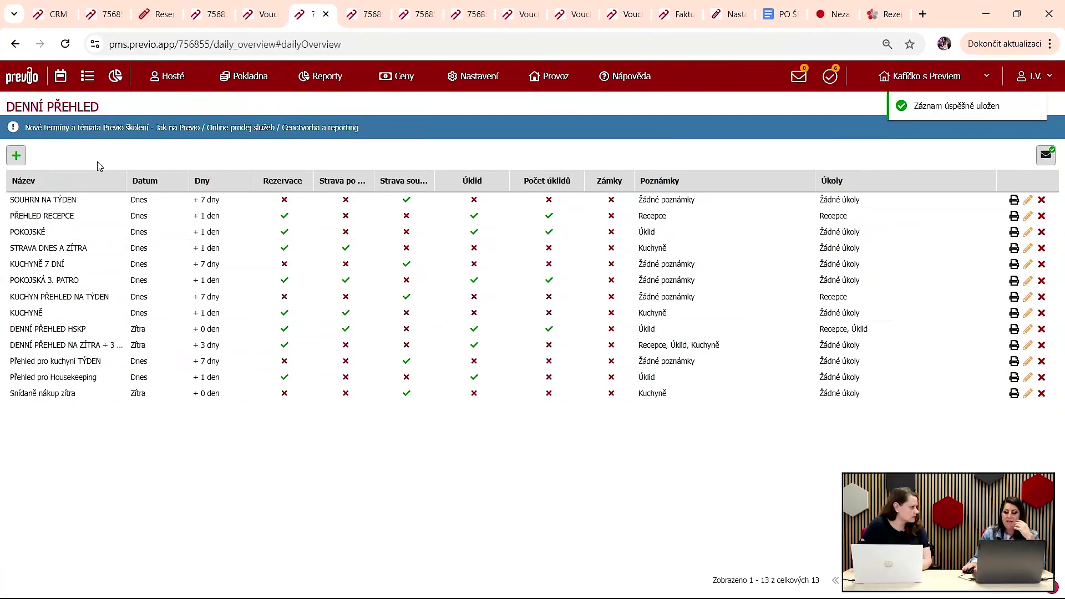
Step: Edit the POKOJSKÉ daily overview to exclude notes (Poznámky) and include only the Úklid category of tasks (Úkoly)
mouse_move(523, 78)
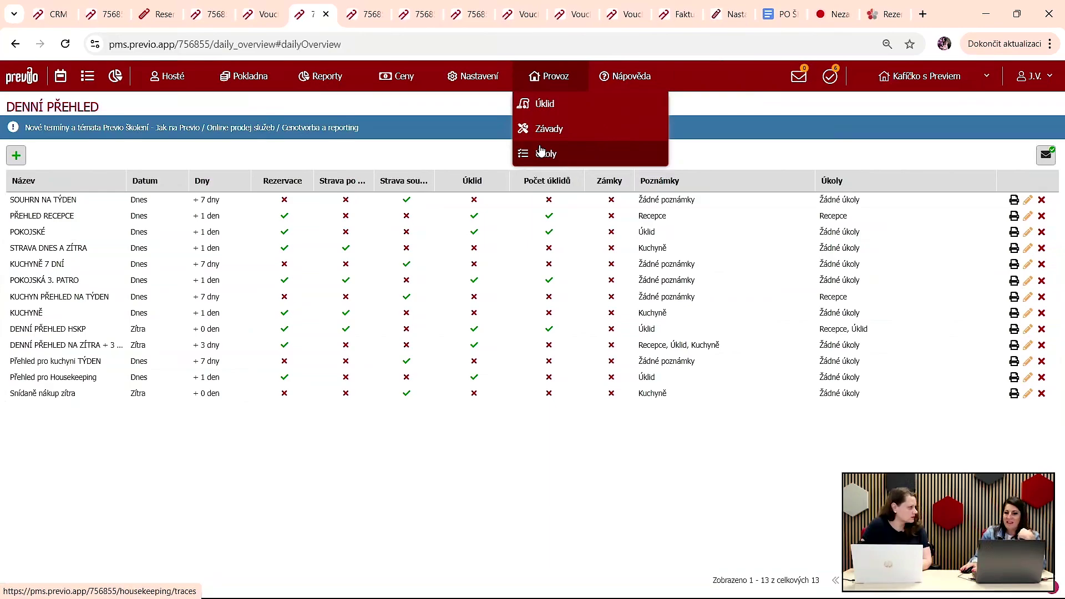
left_click(1028, 236)
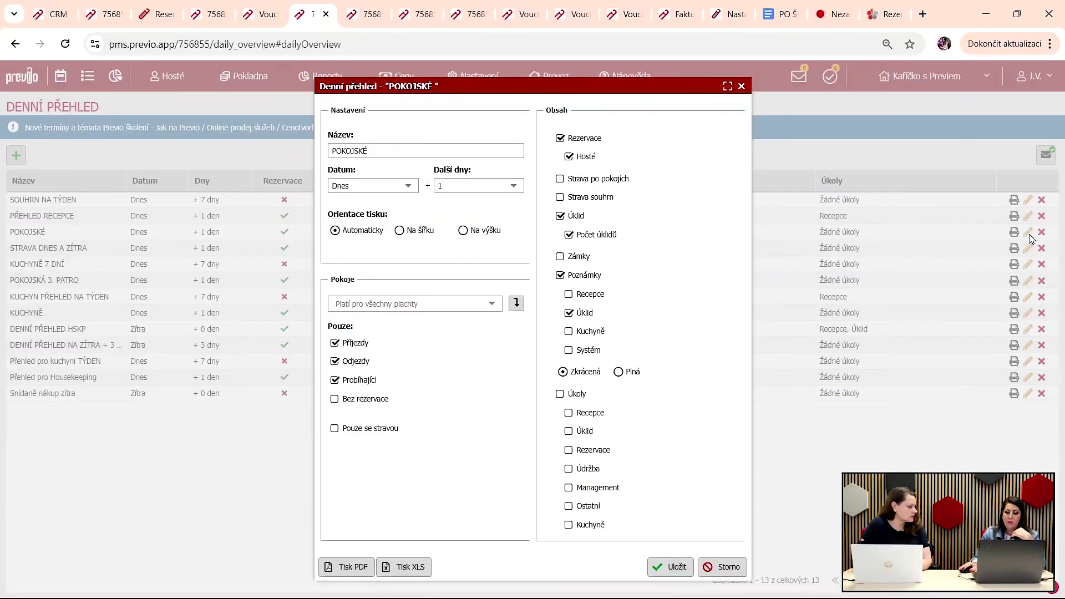
left_click(571, 279)
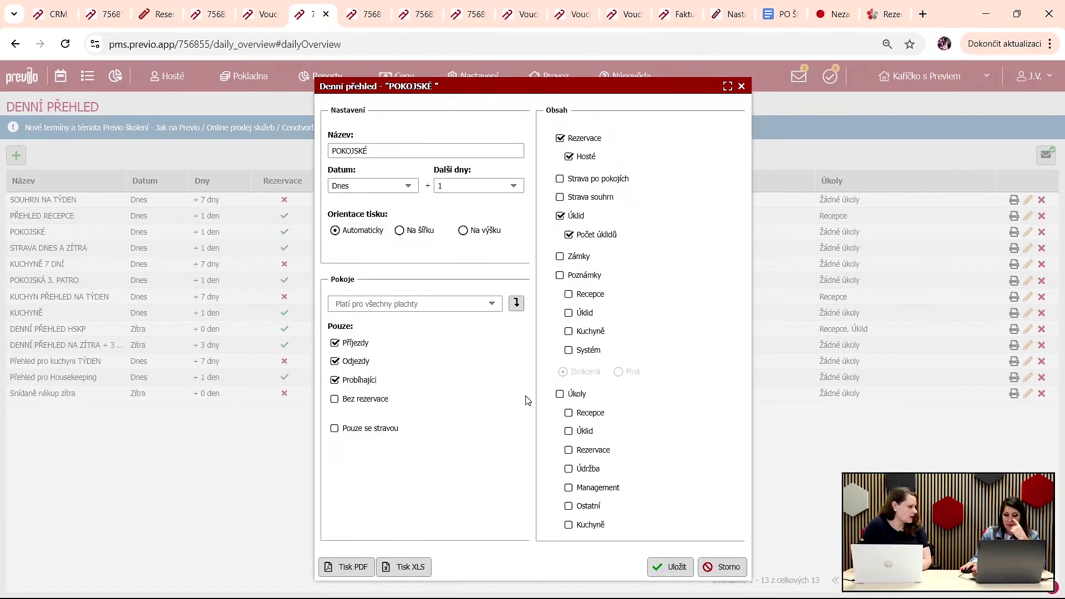
left_click(562, 396)
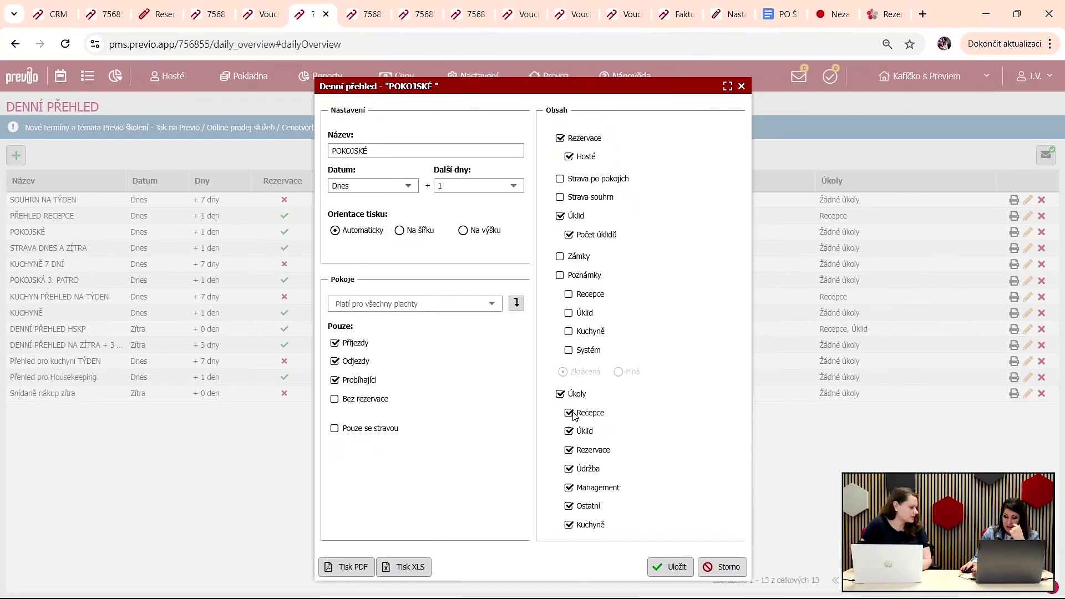
left_click(568, 413)
left_click(568, 432)
left_click(569, 431)
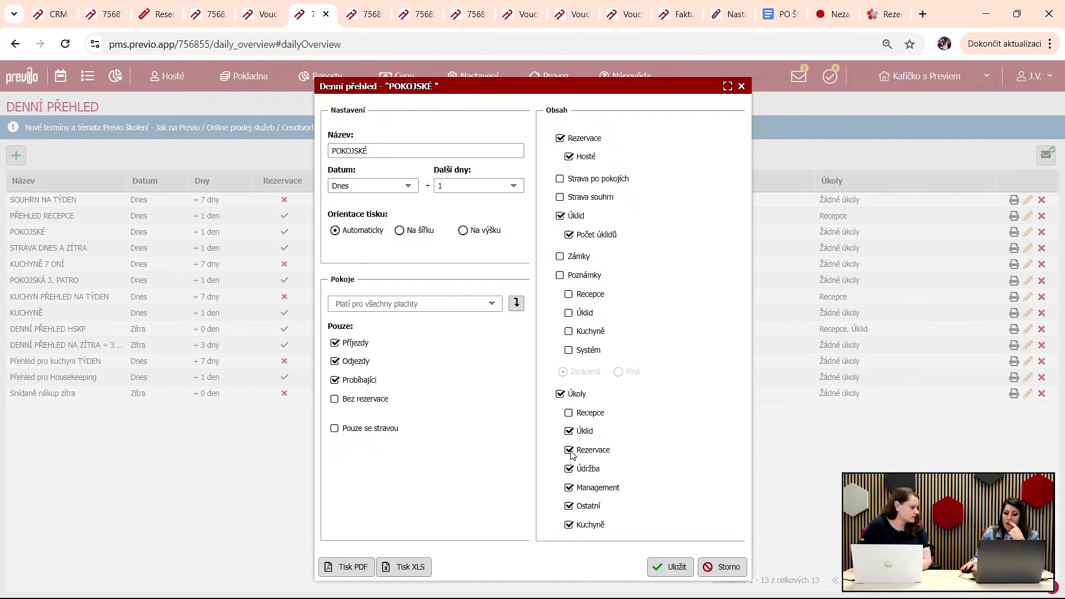
left_click(569, 450)
left_click(569, 468)
left_click(568, 487)
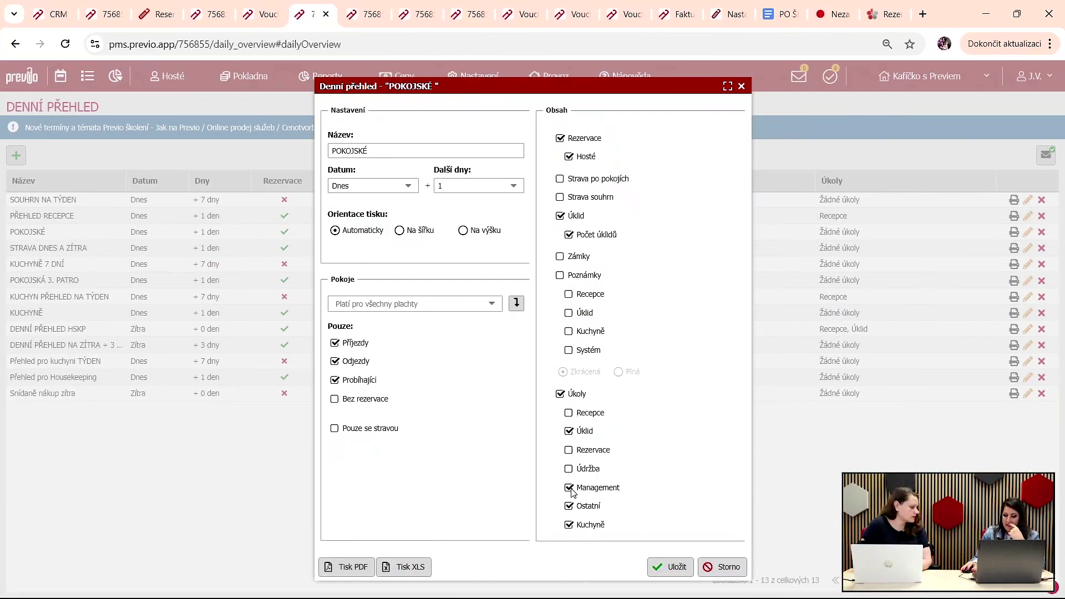
left_click(568, 506)
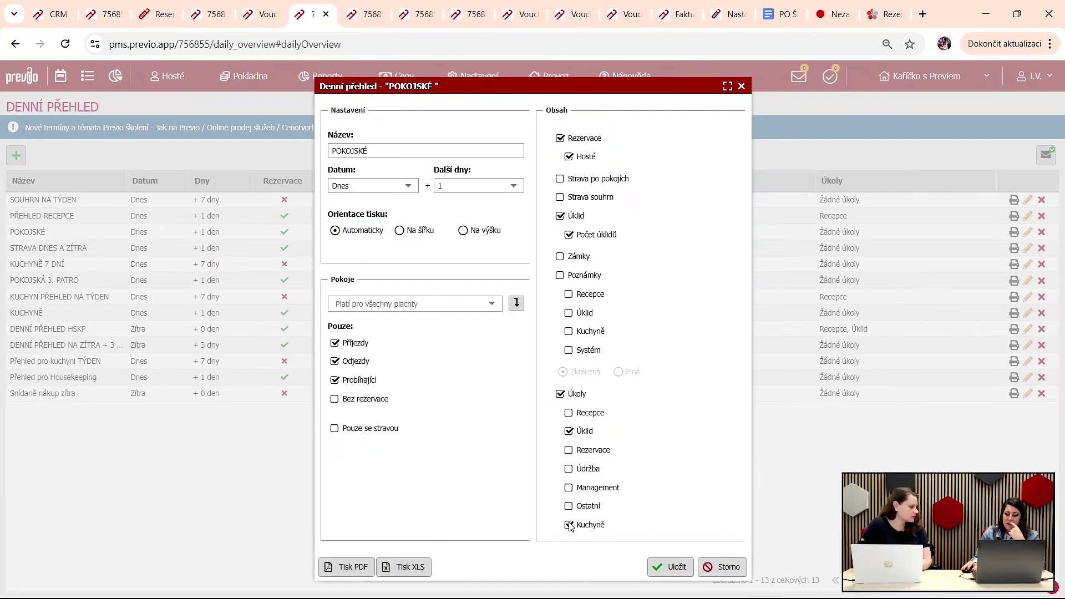
left_click(568, 525)
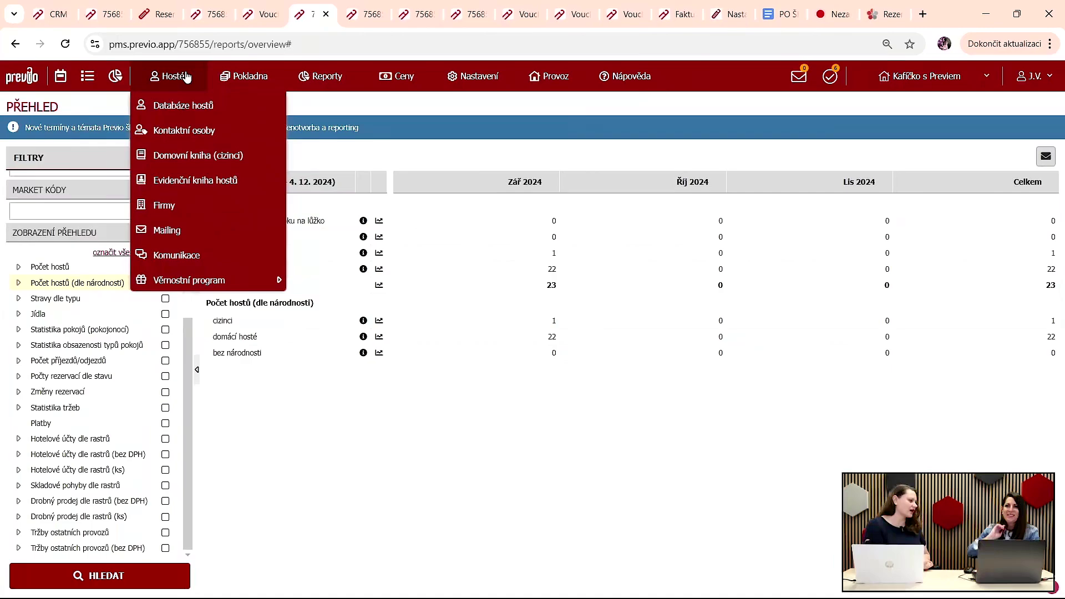
Step: Add Stravy dle typu, Statistika pokojů (pokojonocí) and Statistika obsazenosti typů pokojů to the Přehled report and generate it
mouse_move(324, 89)
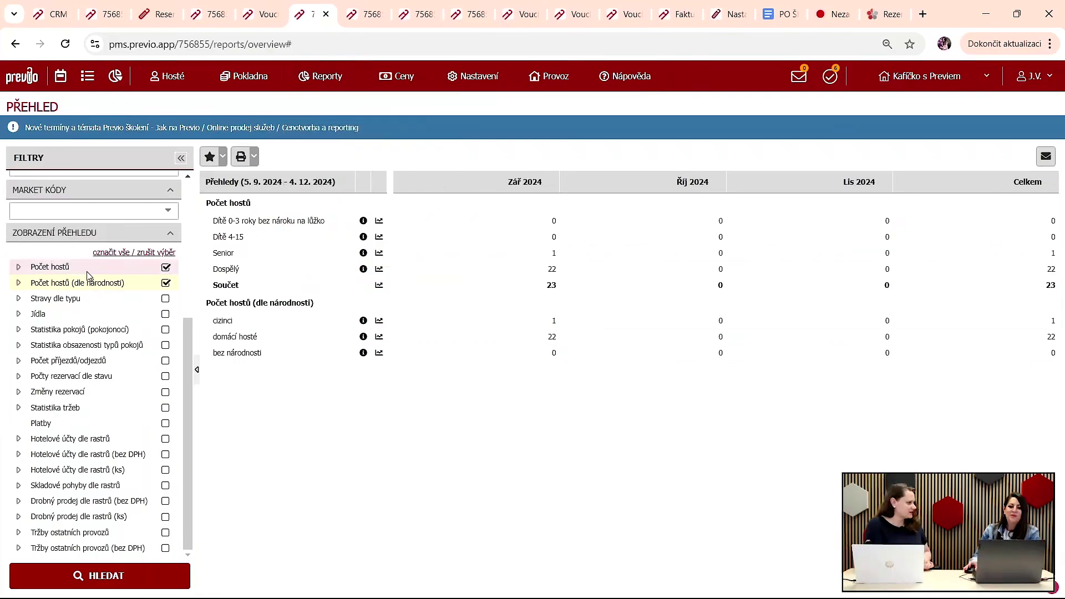
scroll(91, 269, "up", 4)
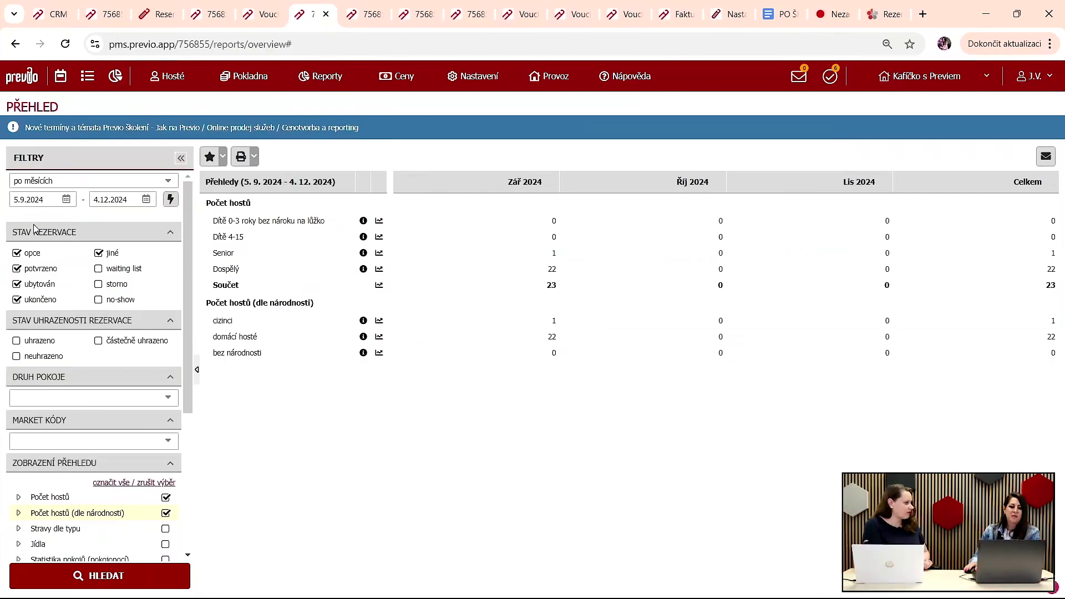
scroll(126, 273, "down", 4)
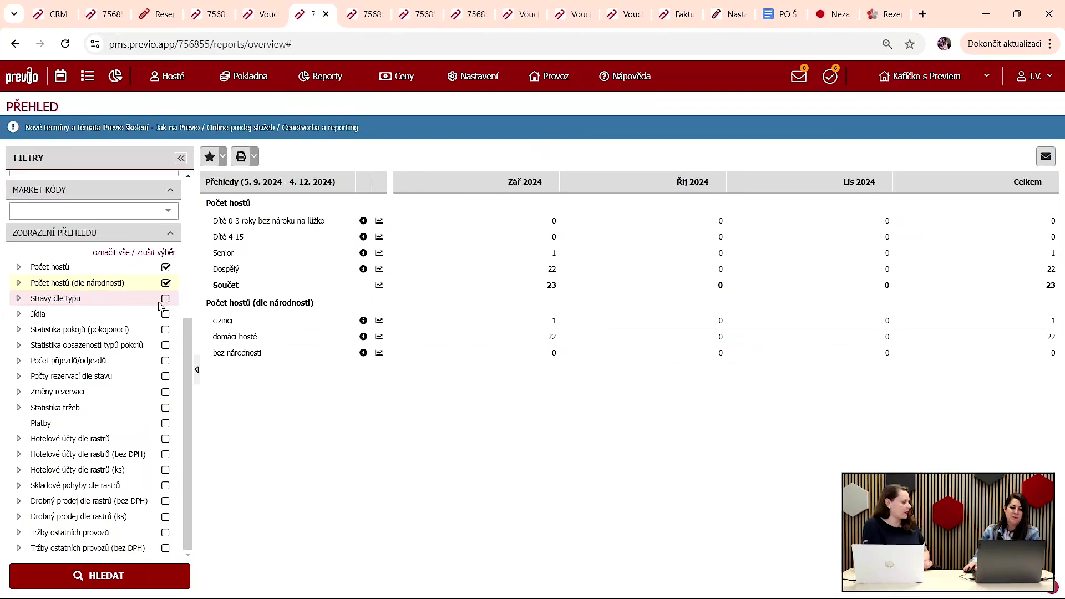
left_click(165, 298)
left_click(165, 329)
left_click(165, 346)
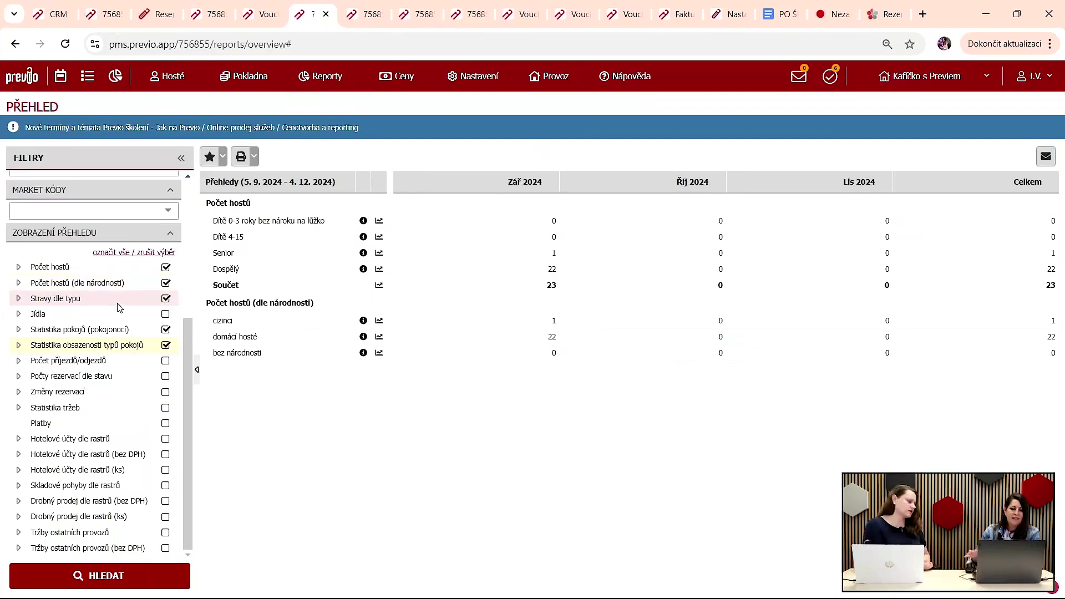
left_click(114, 577)
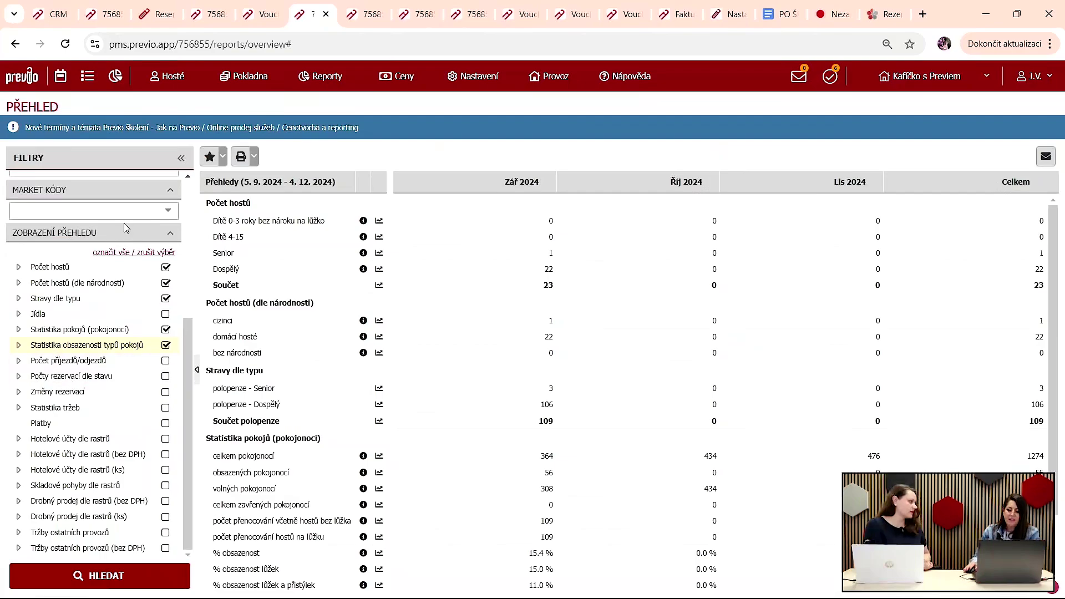
scroll(311, 261, "down", 2)
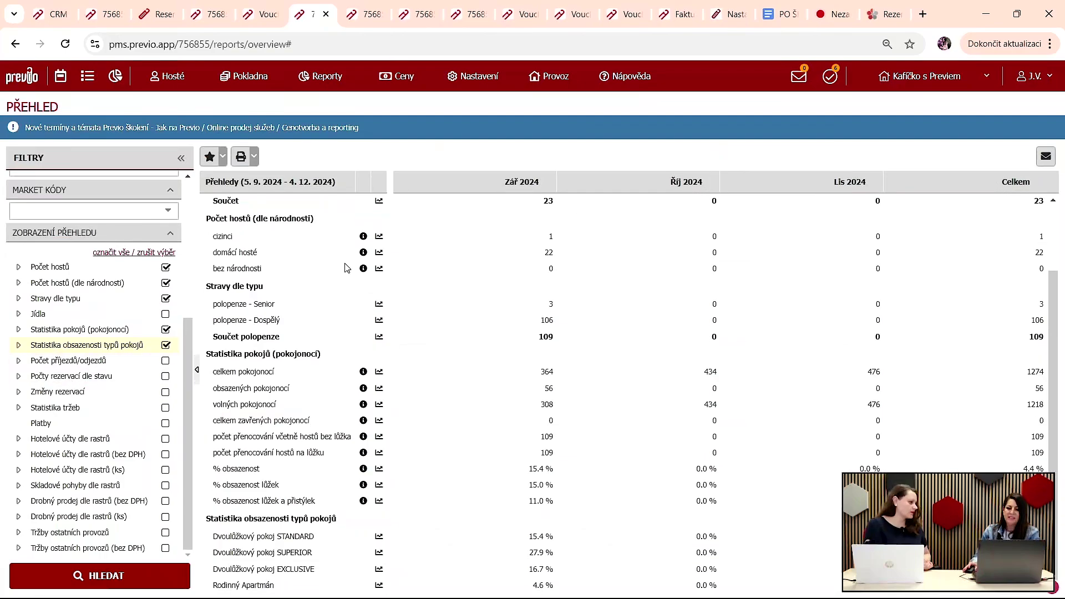
Step: Start a new favourite filter from the current Přehled report settings and name it PŘEHLED
left_click(214, 163)
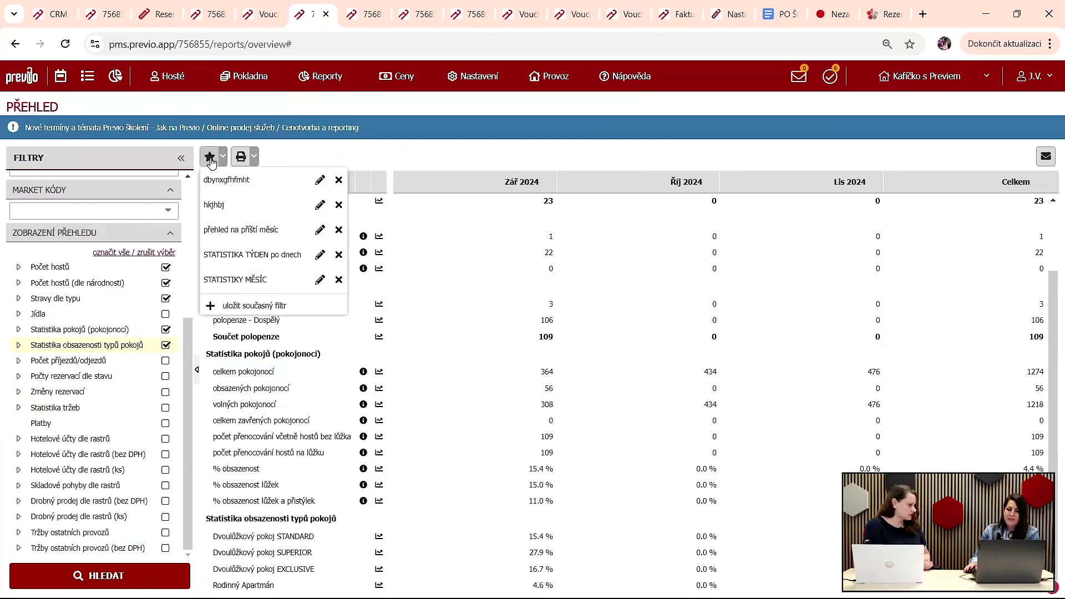
left_click(265, 304)
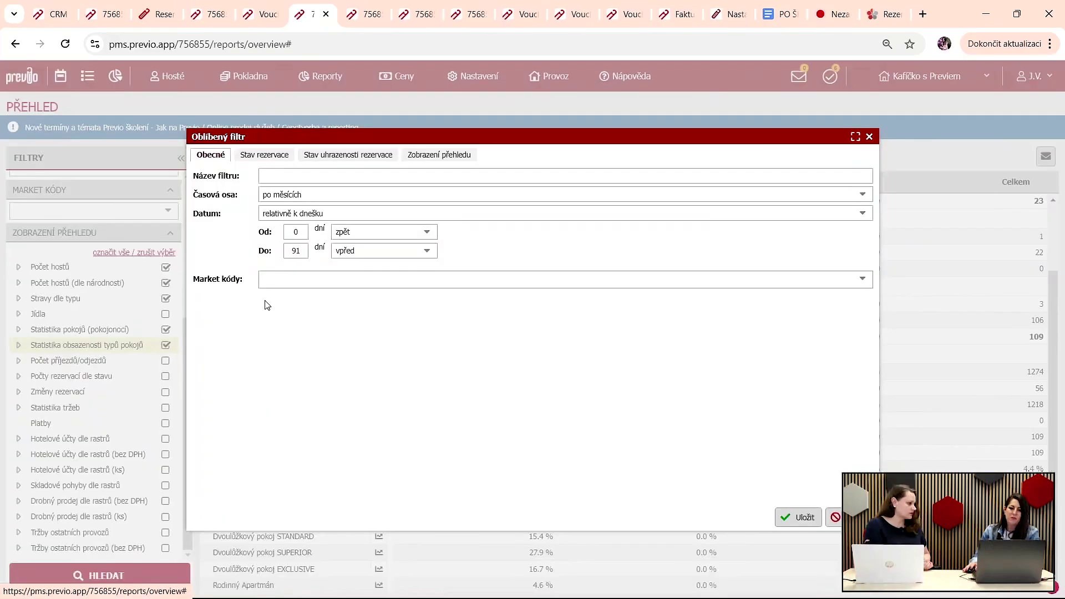
left_click(287, 177)
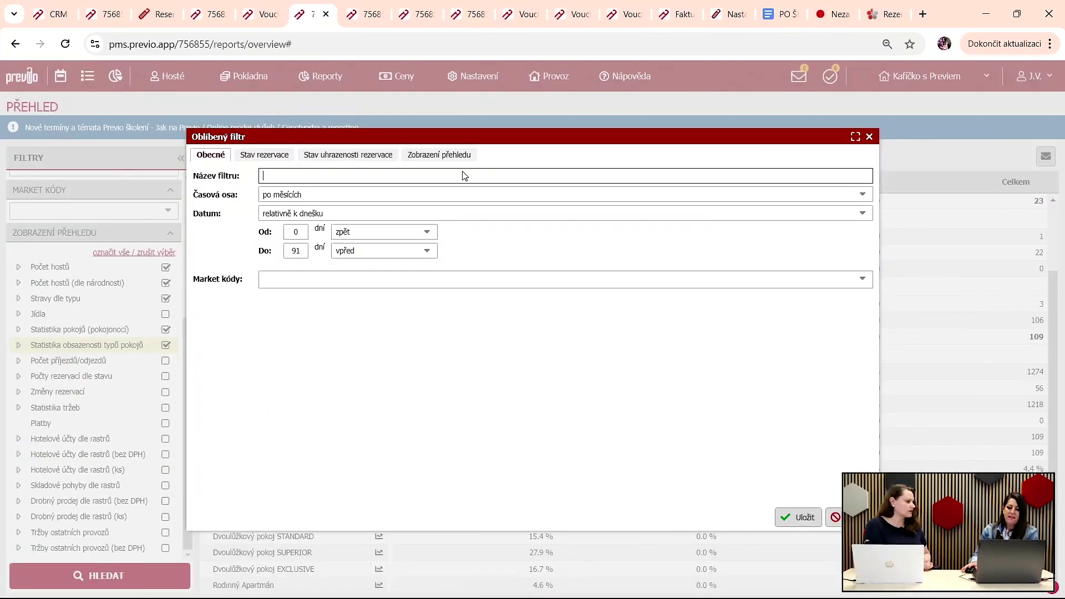
type("PŘ")
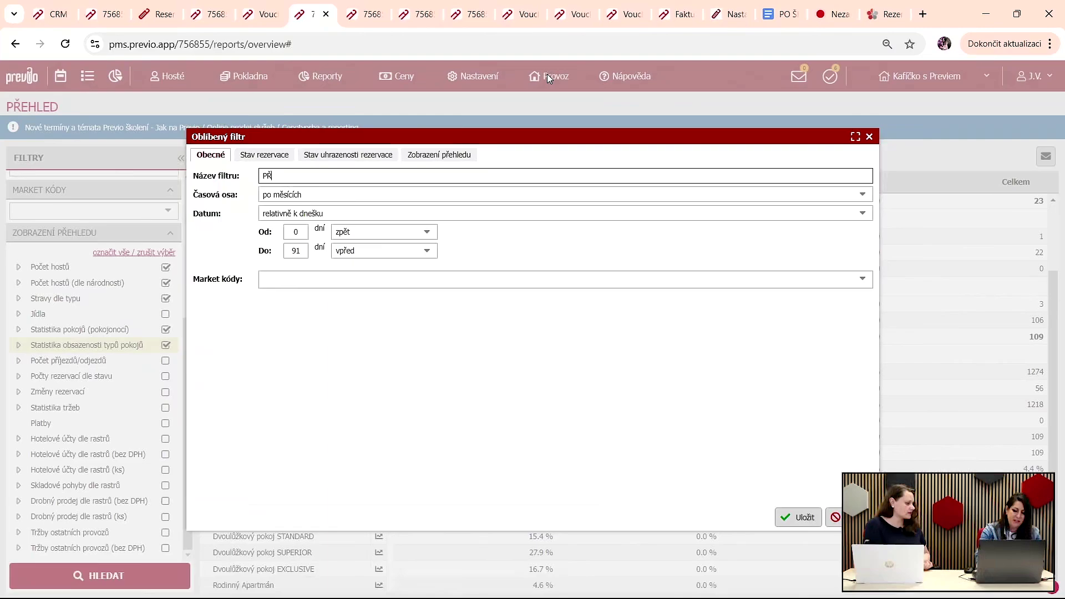
type("EHLED")
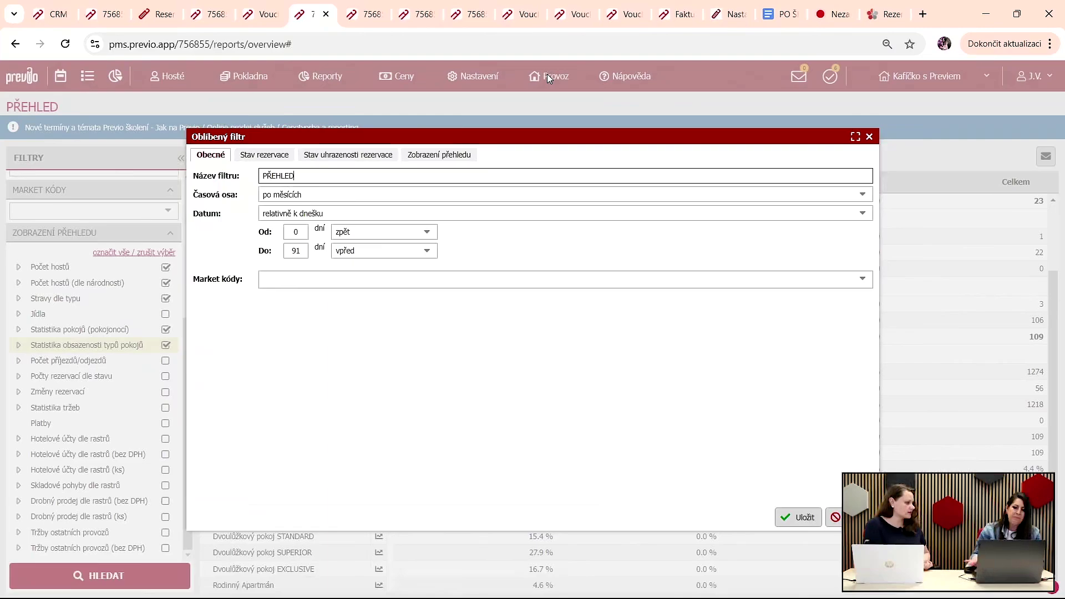
Step: Set the favourite filter's date to měsíc, 1 zpět, and extend its name to PŘEHLED MINULÝ MĚSÍC
left_click(331, 213)
left_click(304, 240)
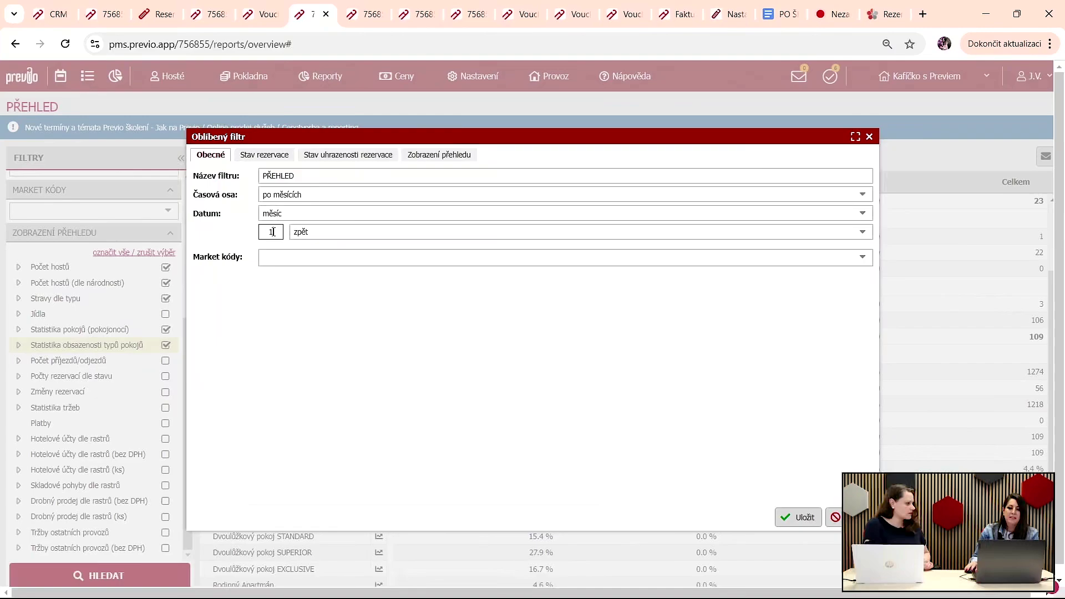
double_click(273, 232)
type("0")
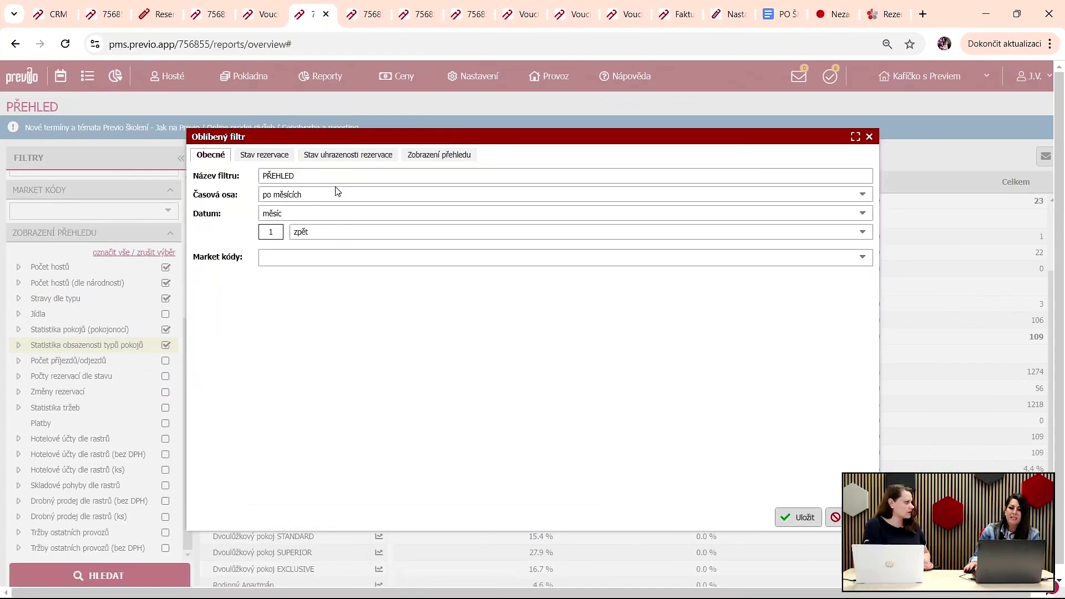
left_click(335, 172)
type("MINU")
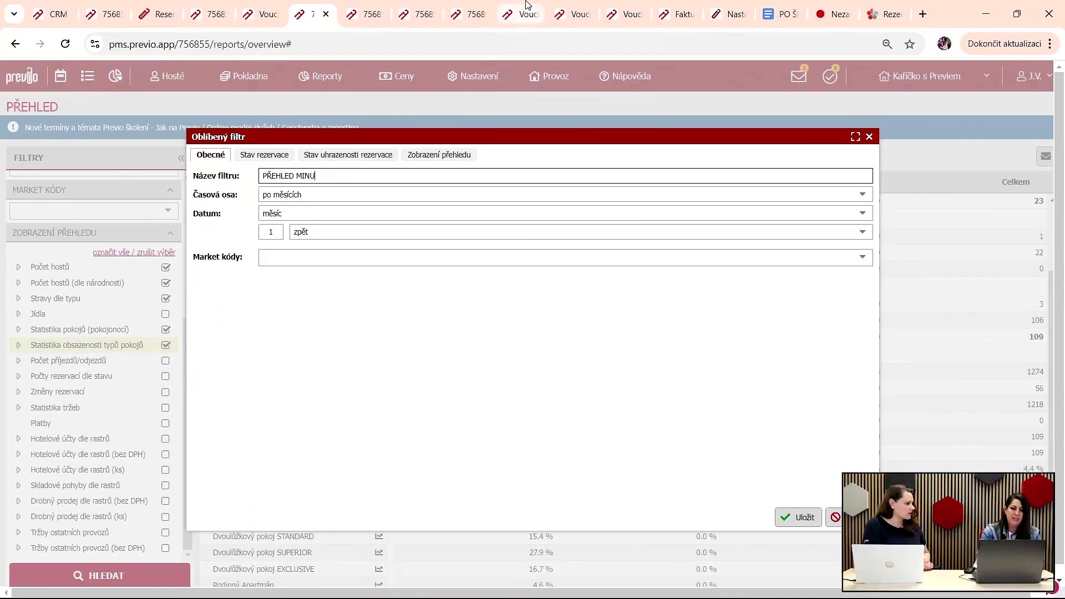
type("LÝ MĚSÍC")
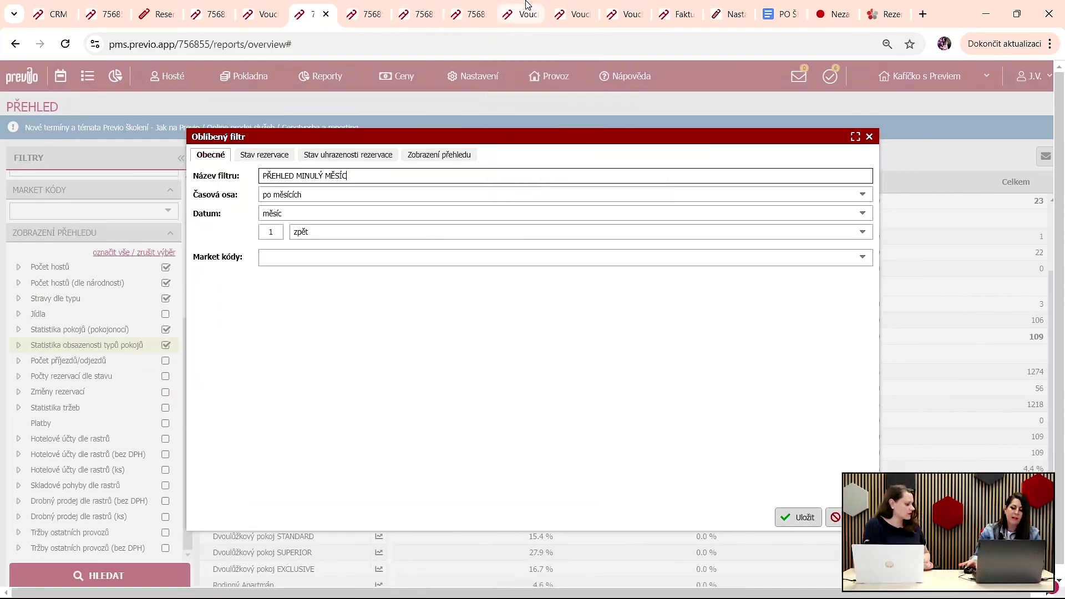
Step: Include Hotelové účty dle rastrů and Hotelové účty dle rastrů (bez DPH) in the favourite filter, save it and apply it to the report
left_click(264, 157)
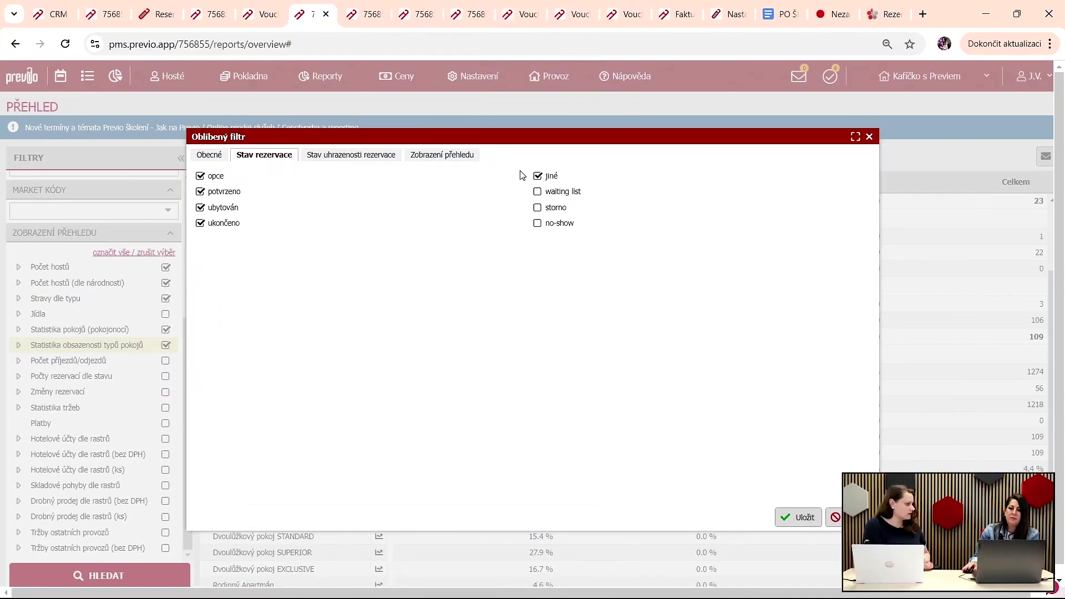
left_click(367, 156)
left_click(471, 155)
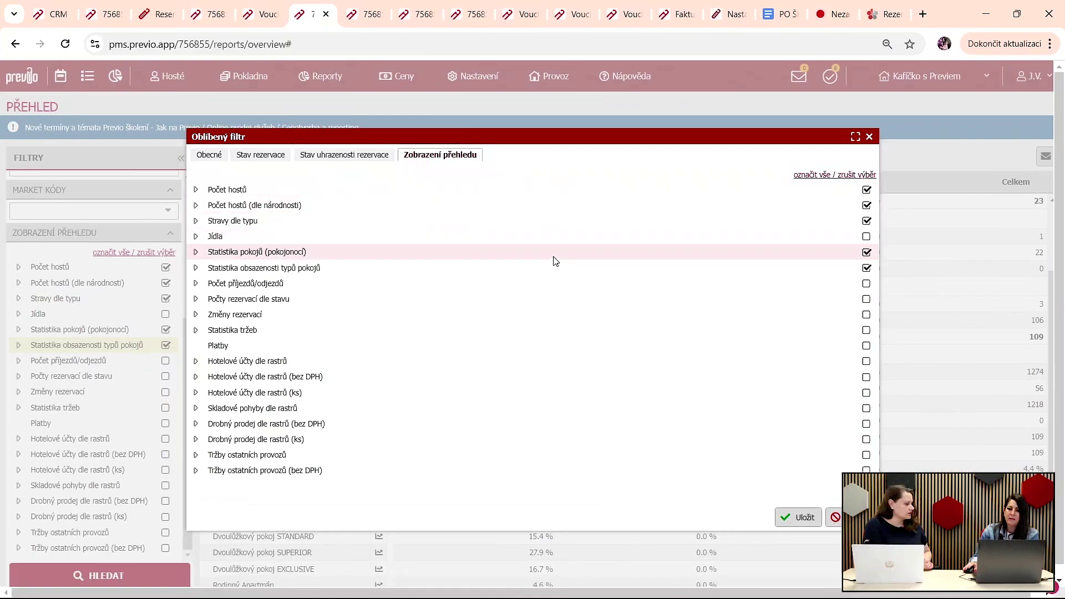
scroll(554, 266, "down", 1)
left_click(867, 365)
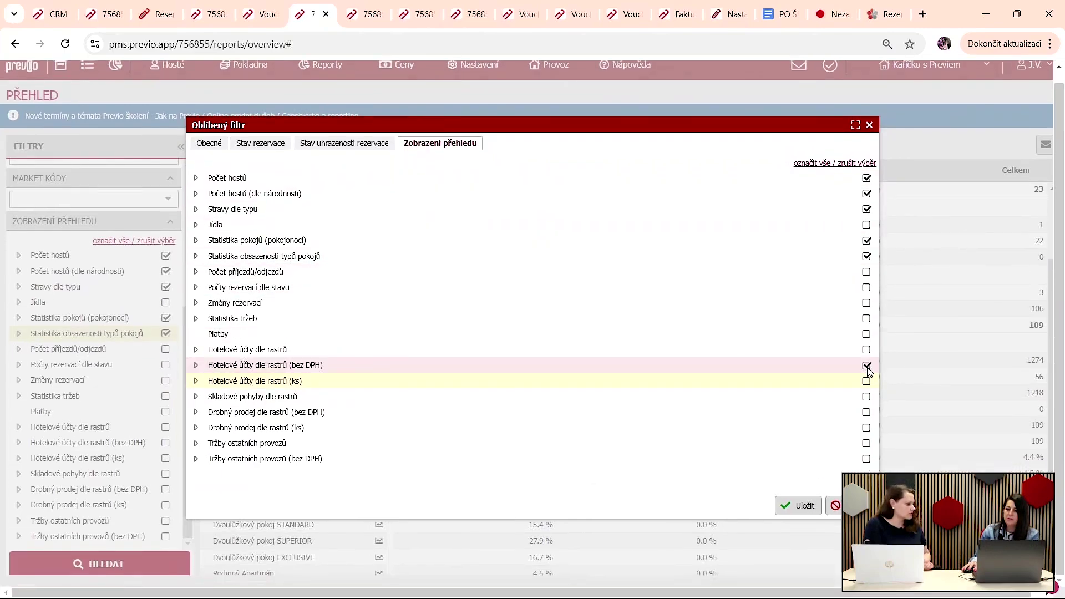
left_click(866, 349)
left_click(783, 506)
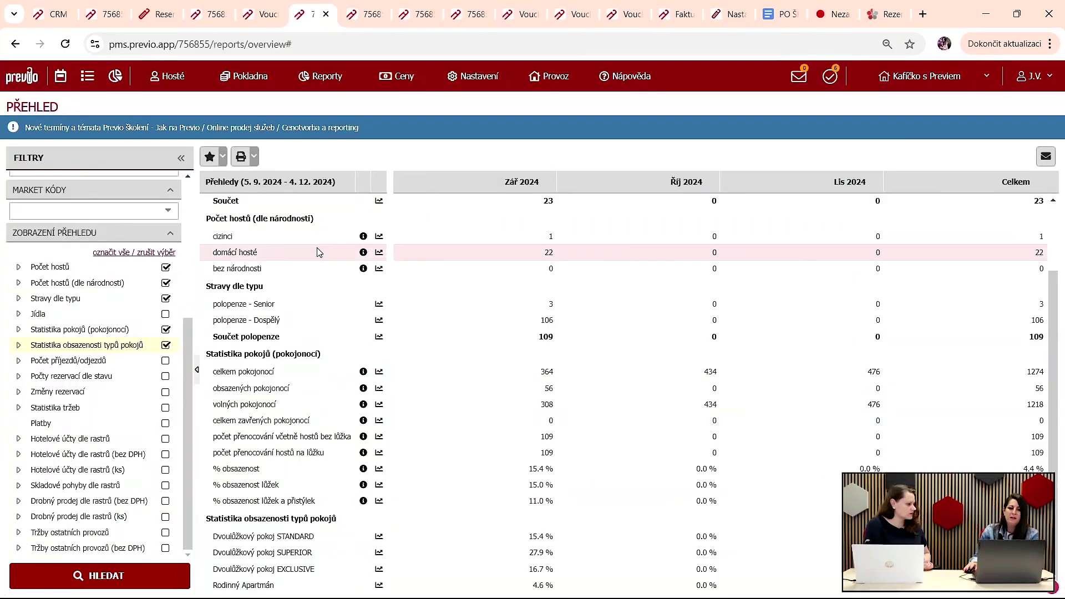
left_click(222, 158)
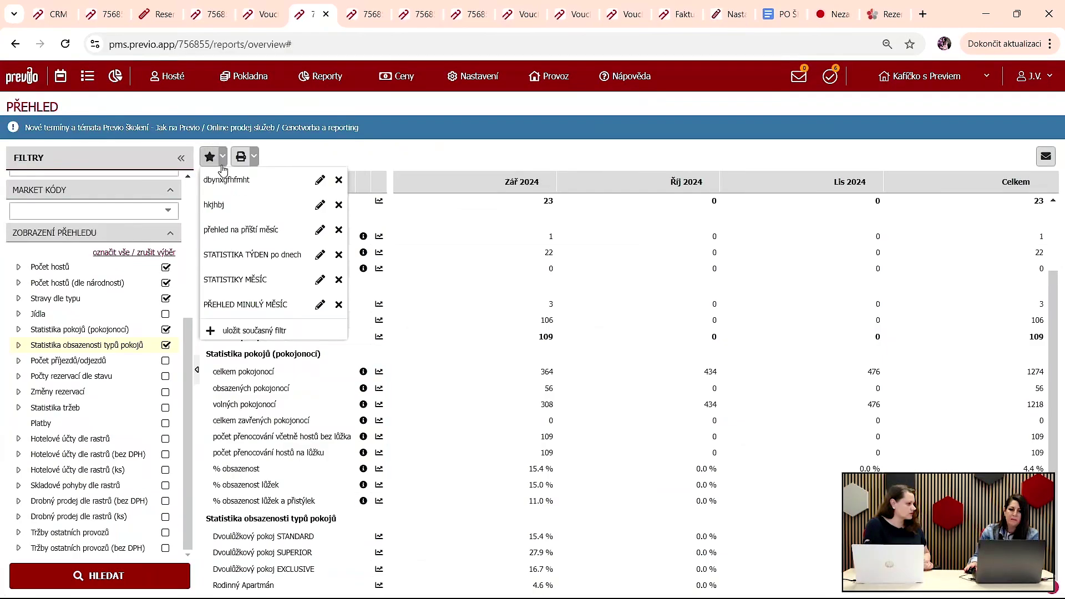
left_click(246, 304)
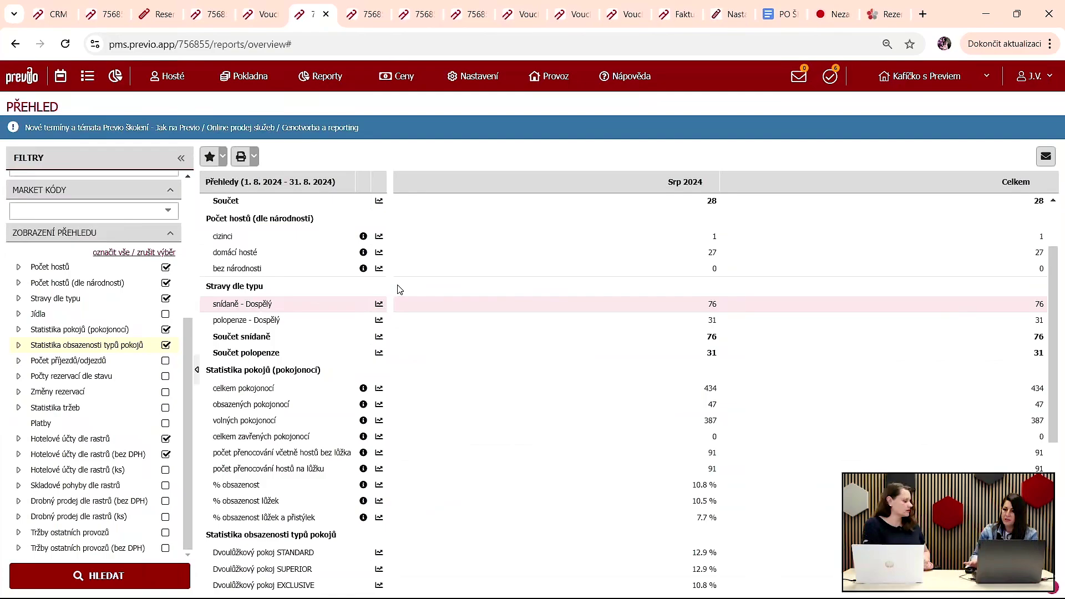
Step: Add two entries to the automatic e-mail sending settings of the Přehled report
left_click(1046, 158)
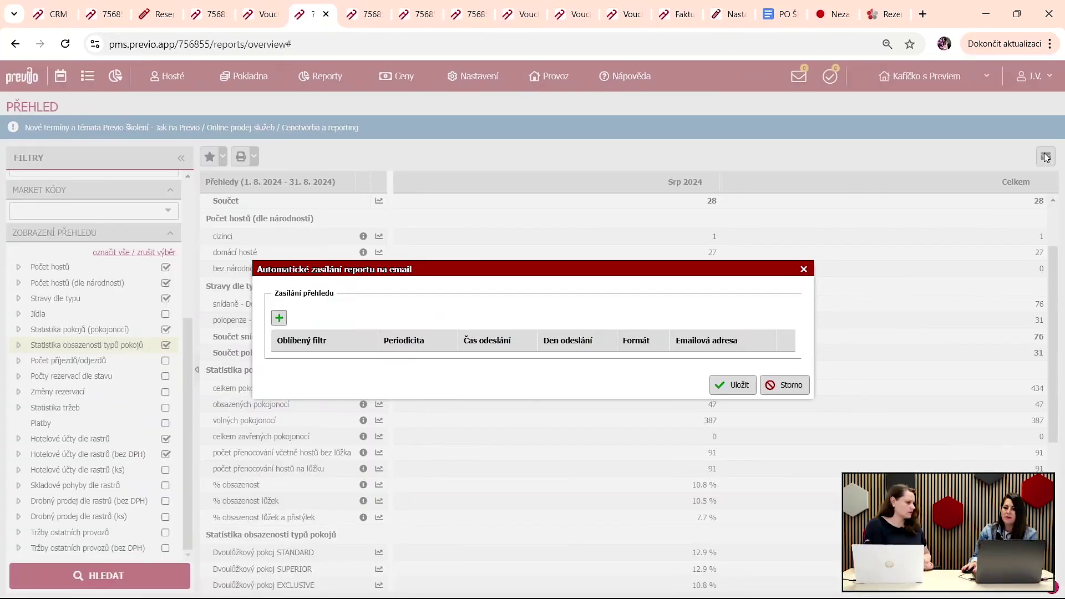
left_click(318, 365)
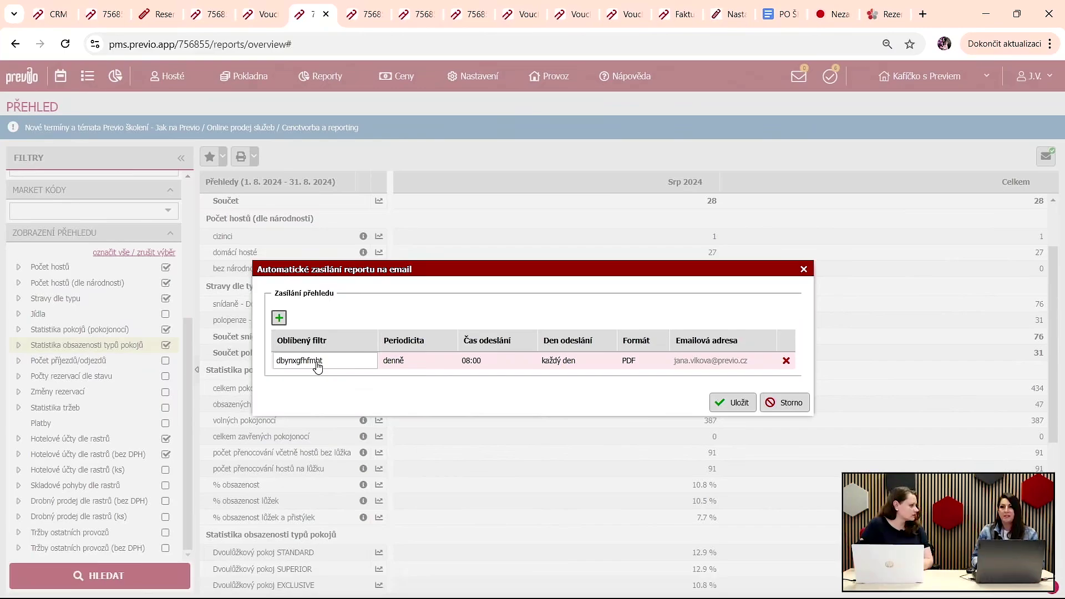
left_click(319, 348)
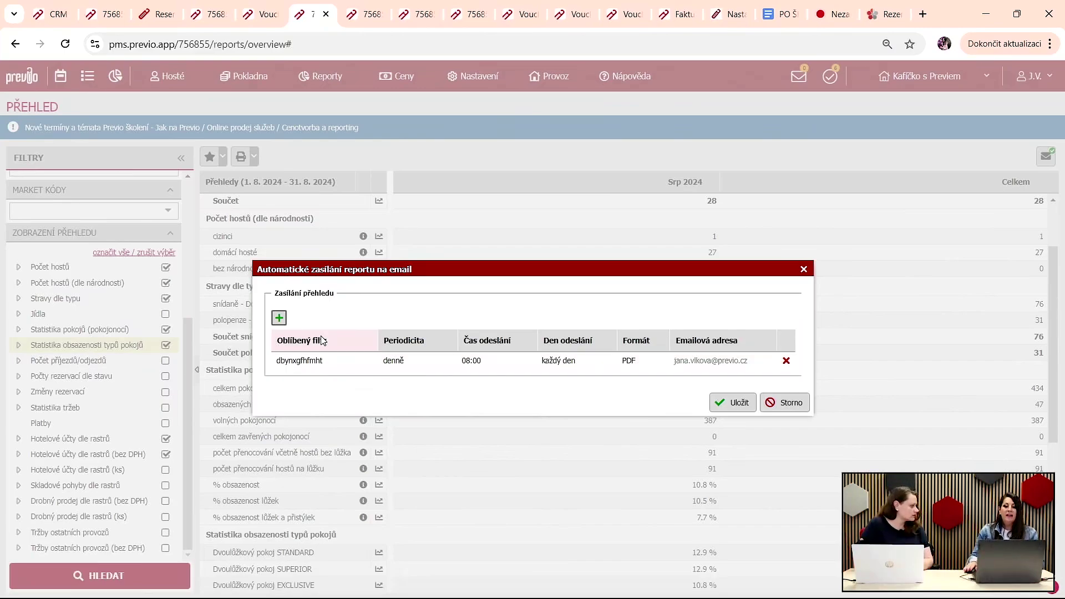
left_click(281, 321)
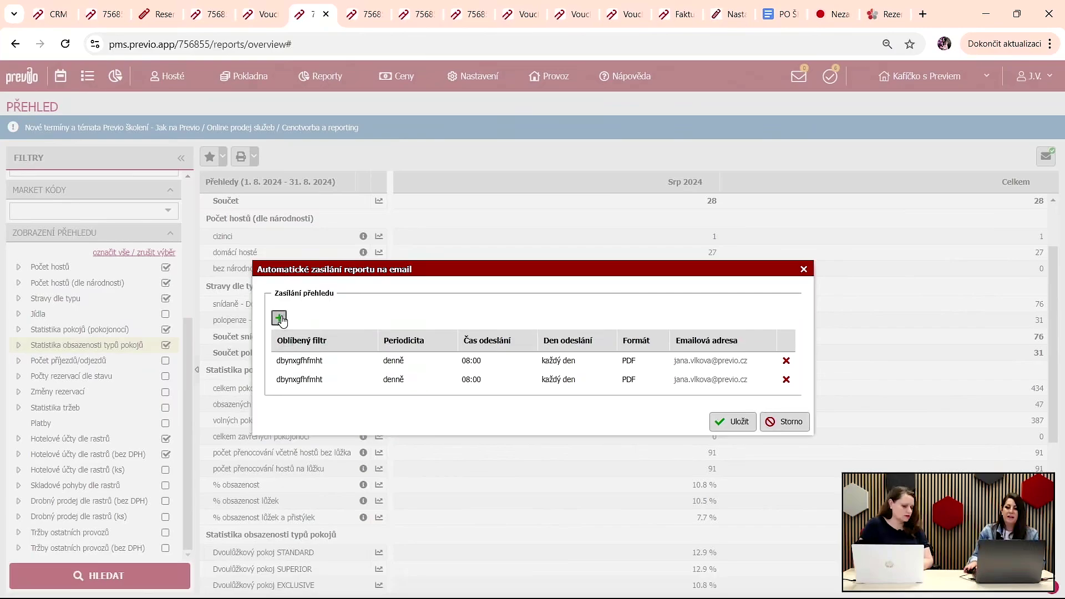
Step: Set the first sending entry to the PŘEHLED MINULÝ MĚSÍC filter with měsíčně periodicity and save the sending settings
left_click(366, 362)
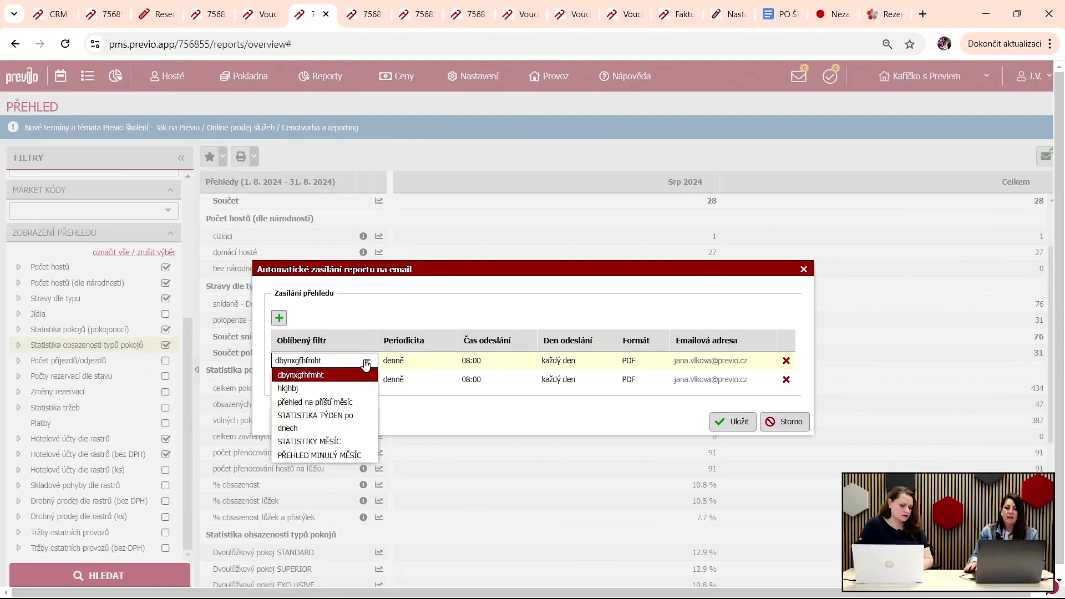
left_click(319, 455)
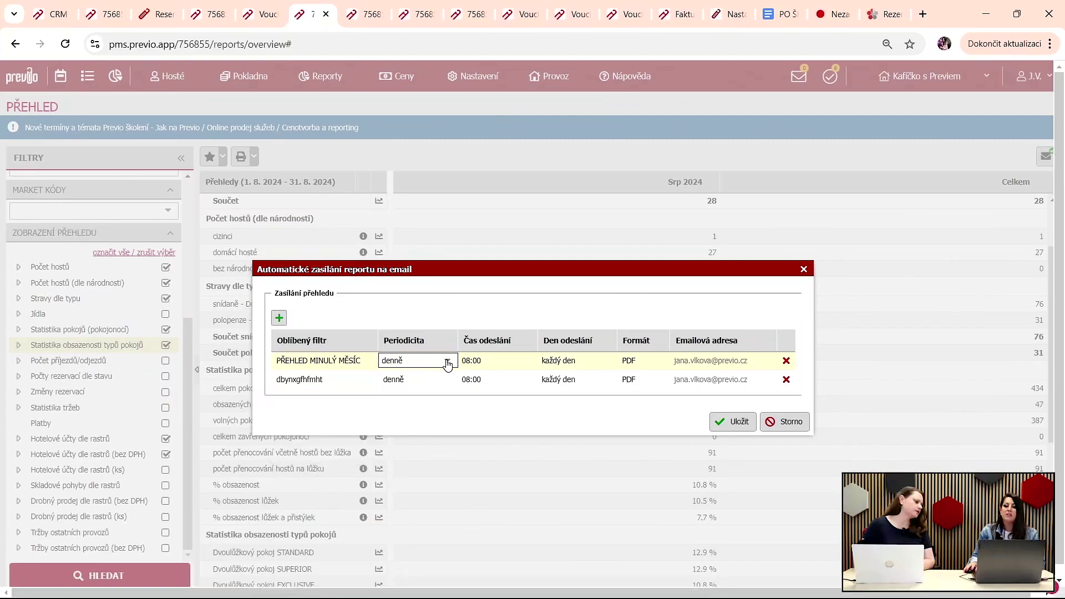
left_click(440, 361)
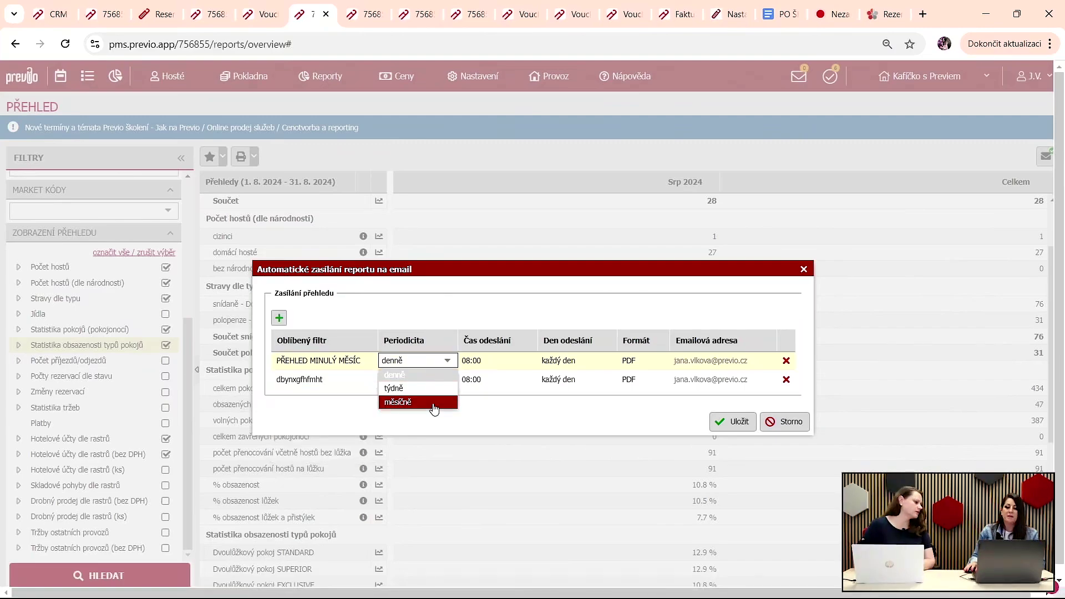
left_click(434, 403)
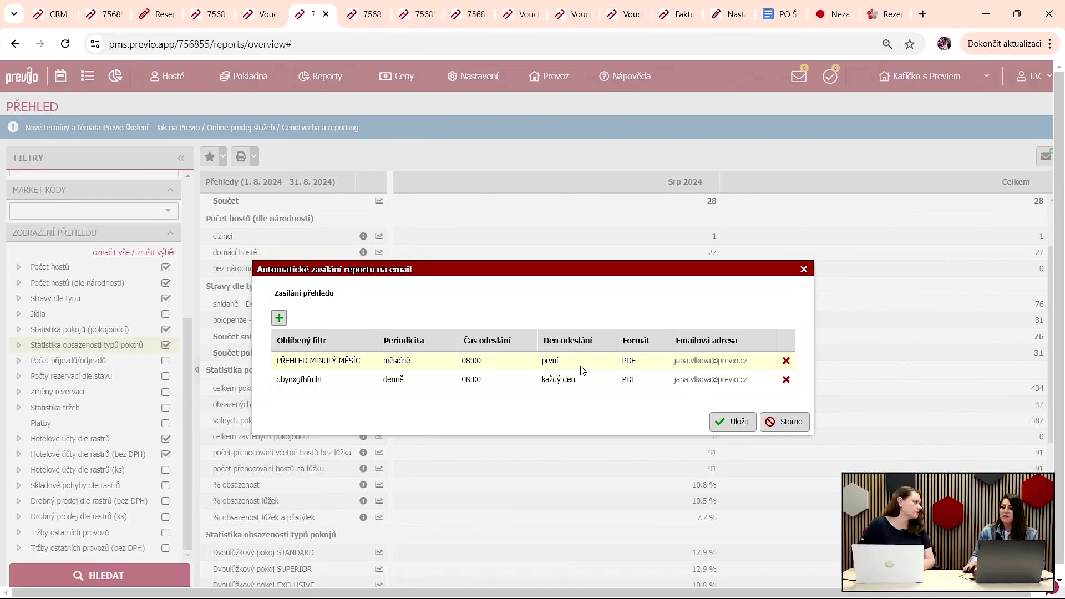
left_click(737, 421)
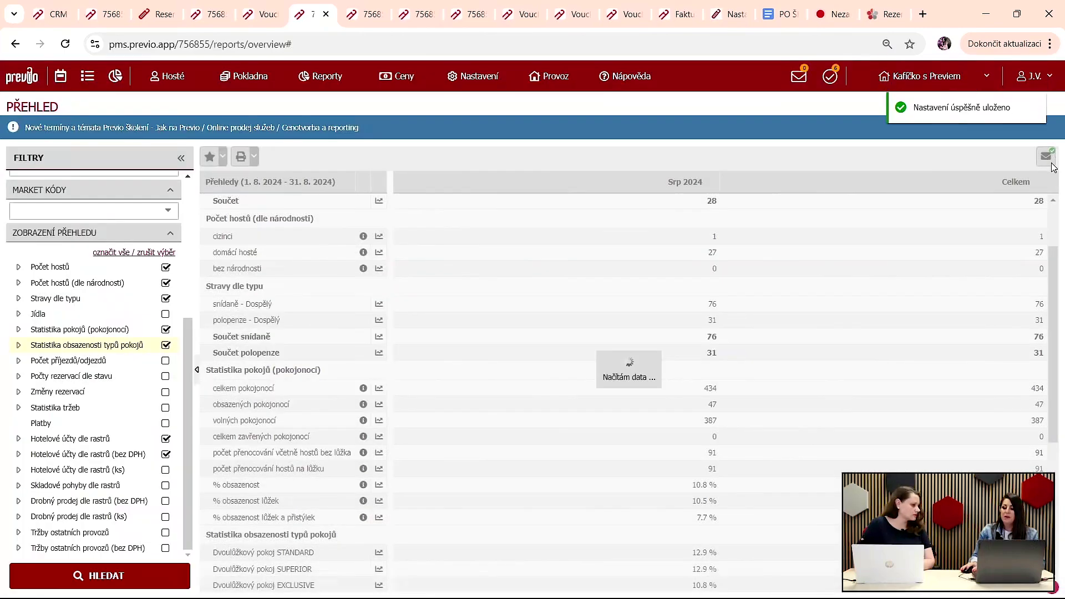
Step: Open the Finance managerial report, review its row and value options, and set the time axis to hodina
left_click(322, 76)
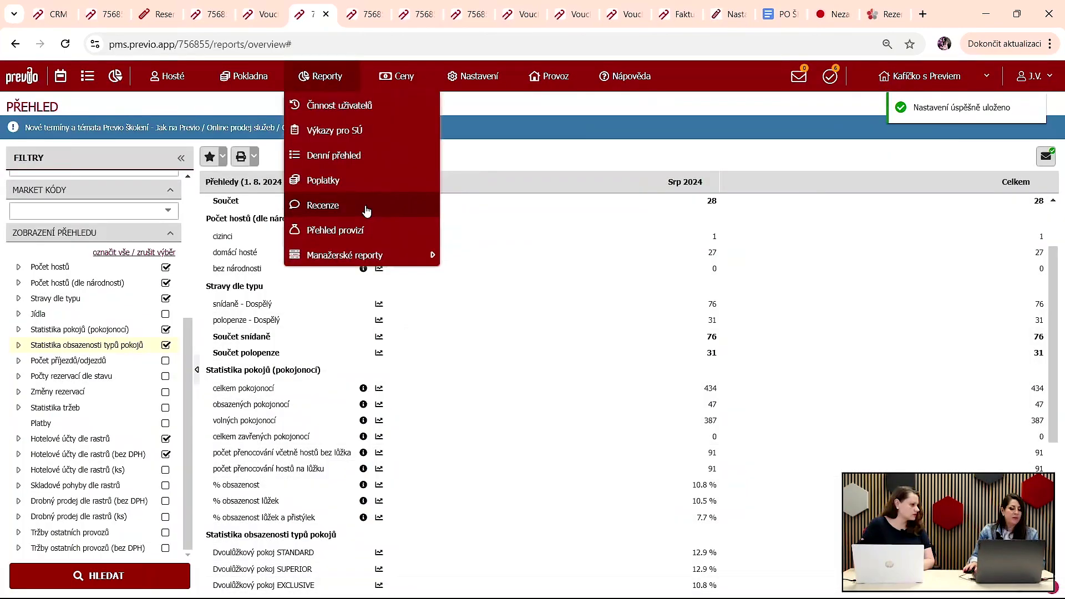
mouse_move(400, 254)
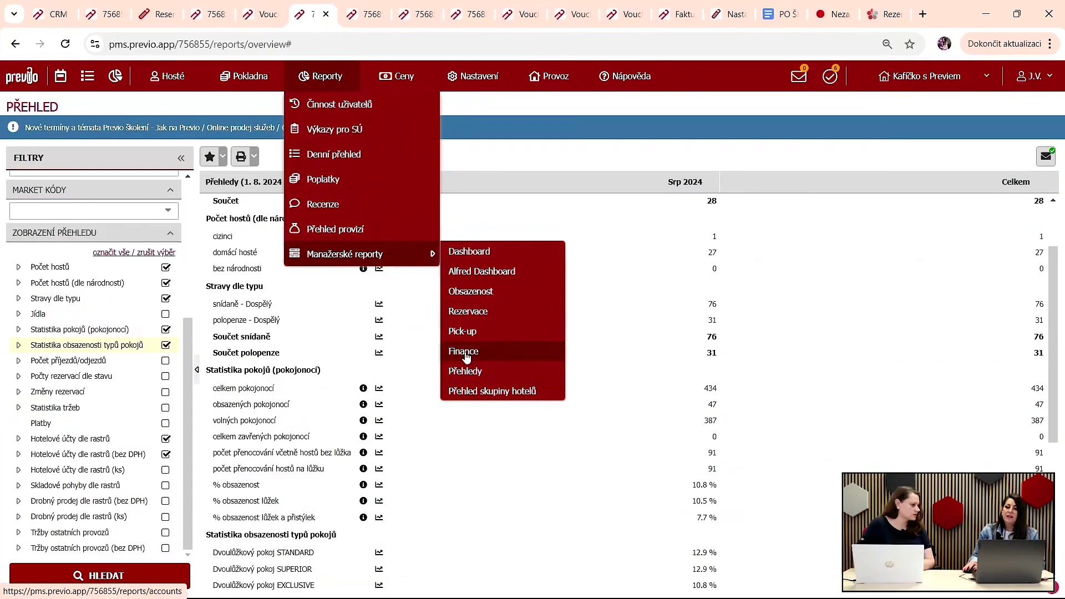
left_click(466, 357)
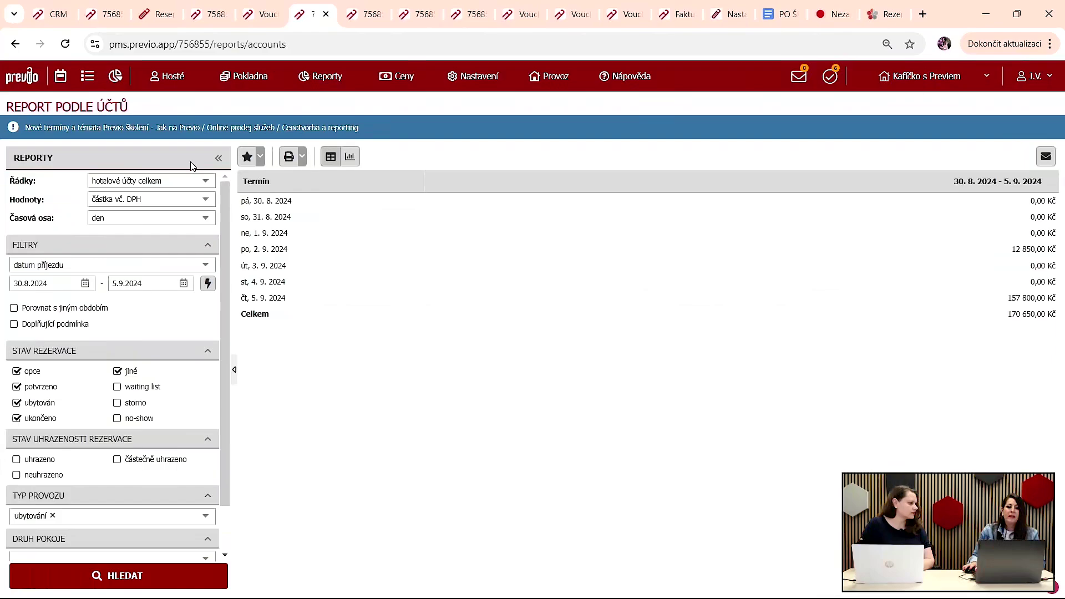
left_click(204, 200)
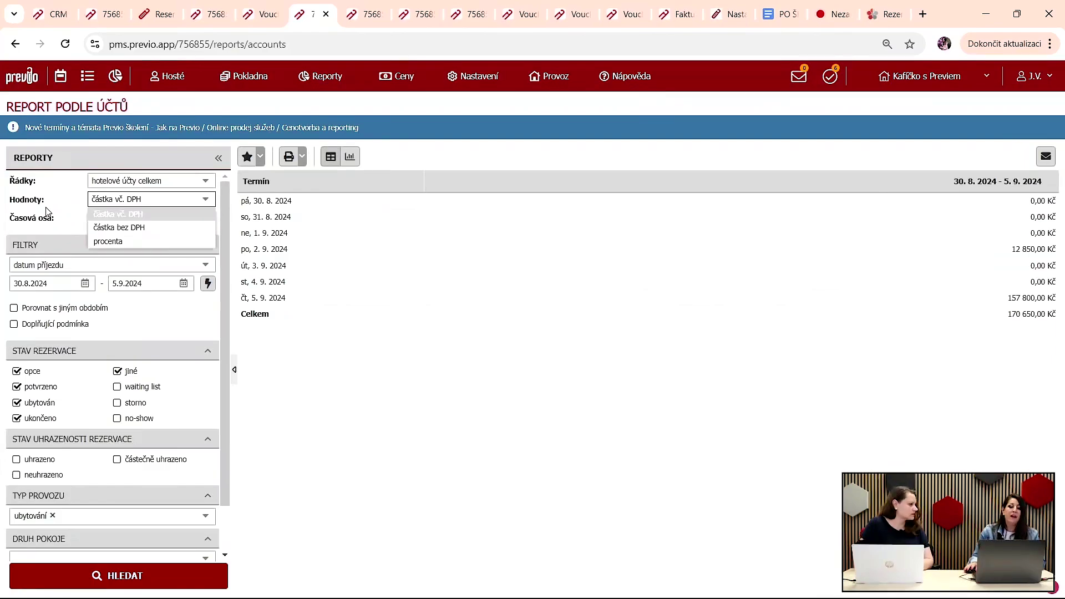
left_click(202, 181)
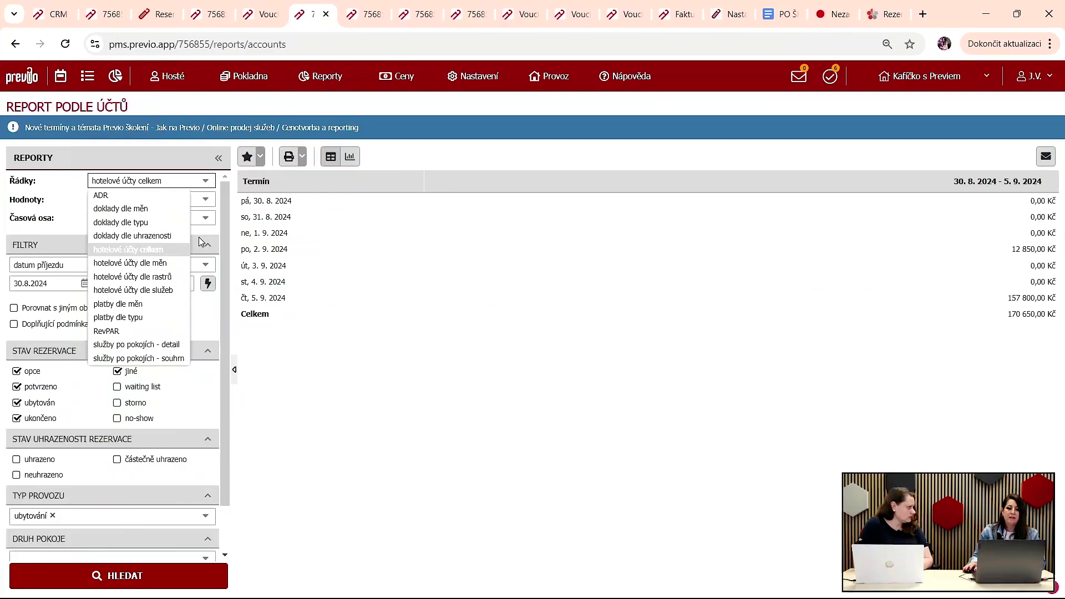
left_click(204, 218)
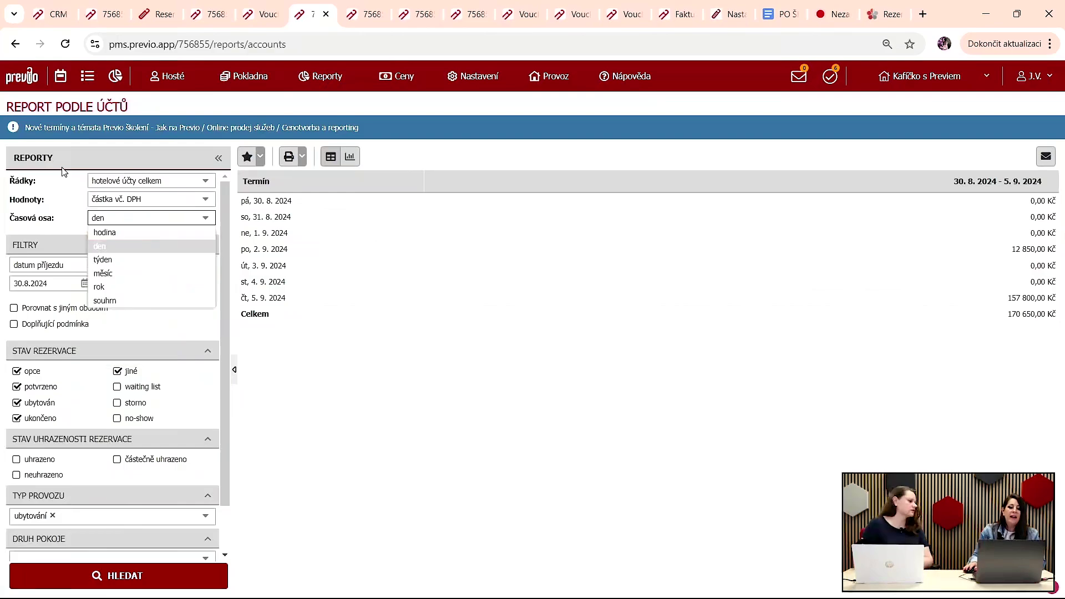
left_click(113, 233)
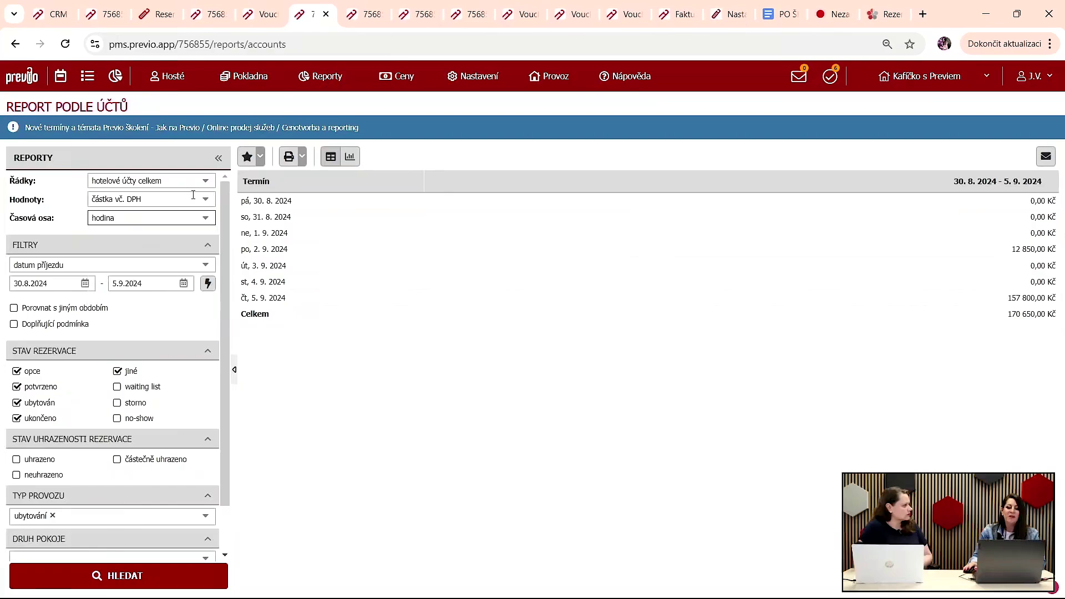
Step: Remove ubytování from the Typ provozu filter and view the available operation types without choosing one
scroll(194, 195, "down", 1)
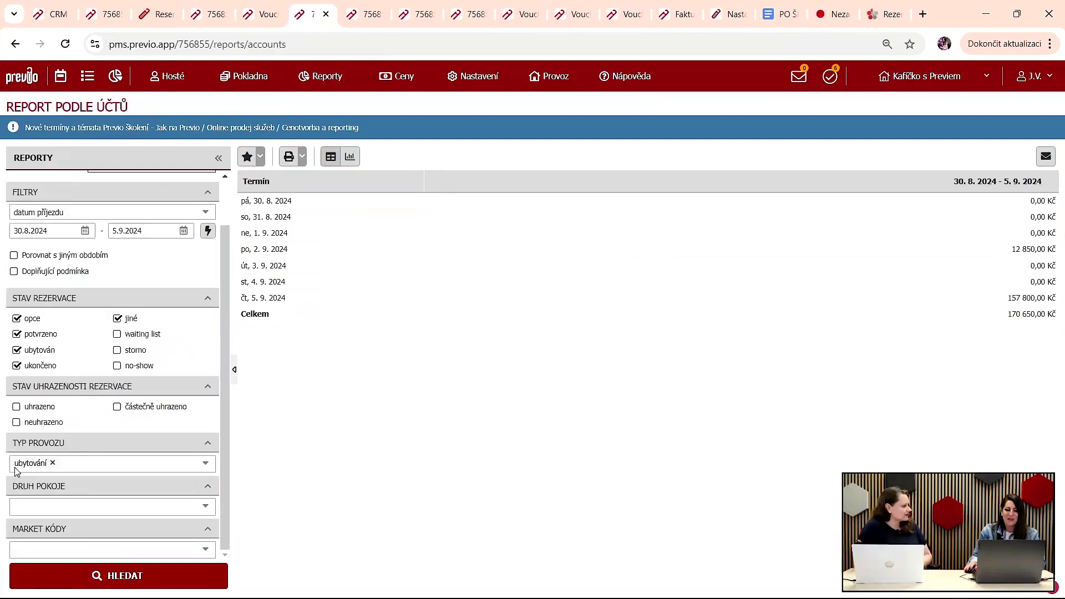
left_click(53, 463)
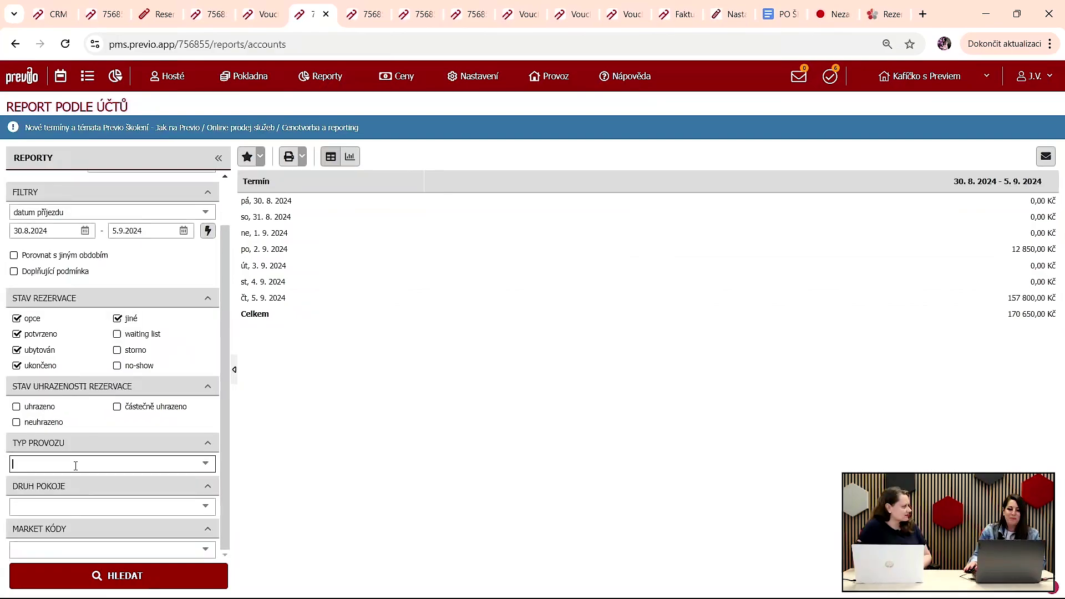
left_click(75, 465)
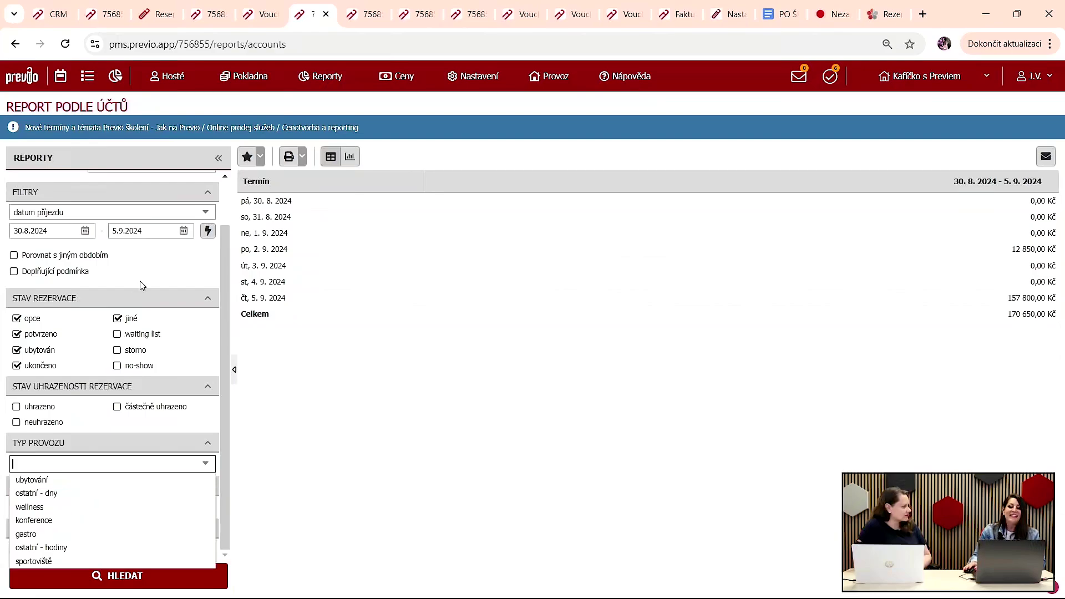
left_click(92, 428)
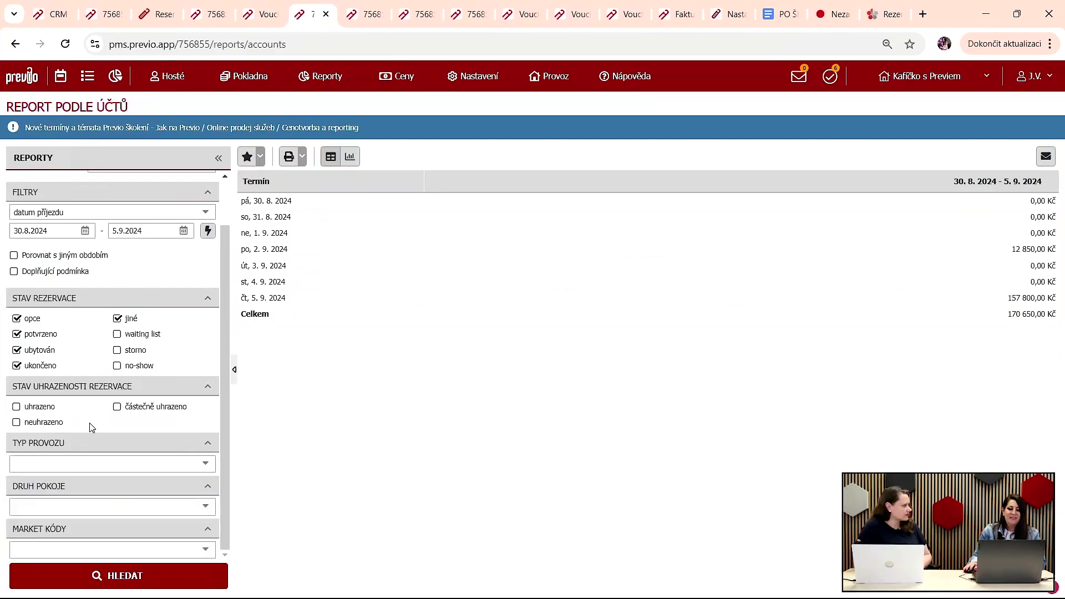
Step: View the saved filters of the account report and open the hotel's Market kódy settings
scroll(92, 427, "up", 2)
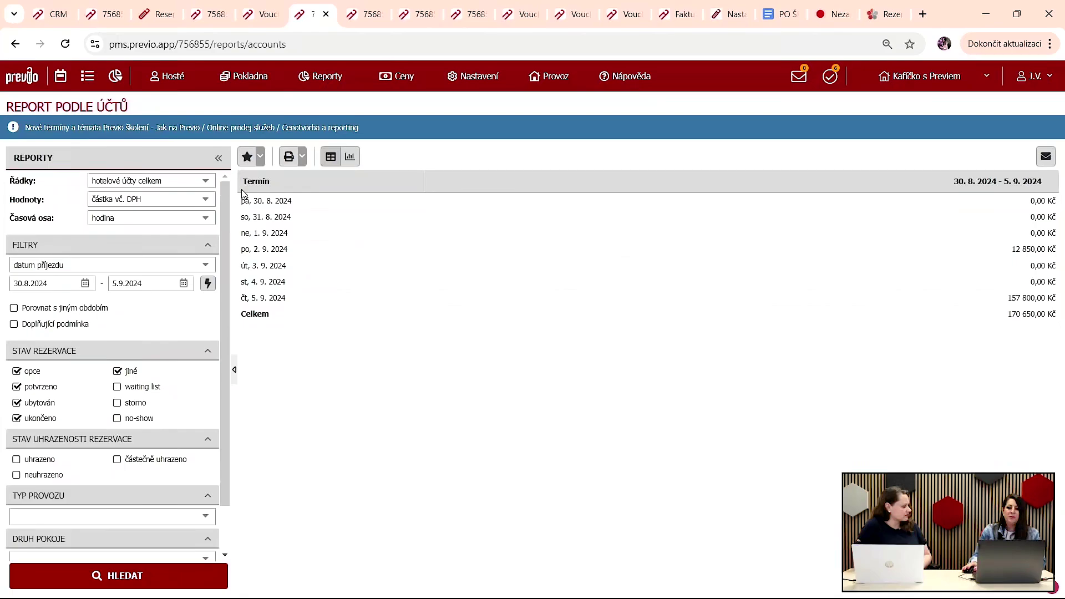
left_click(250, 157)
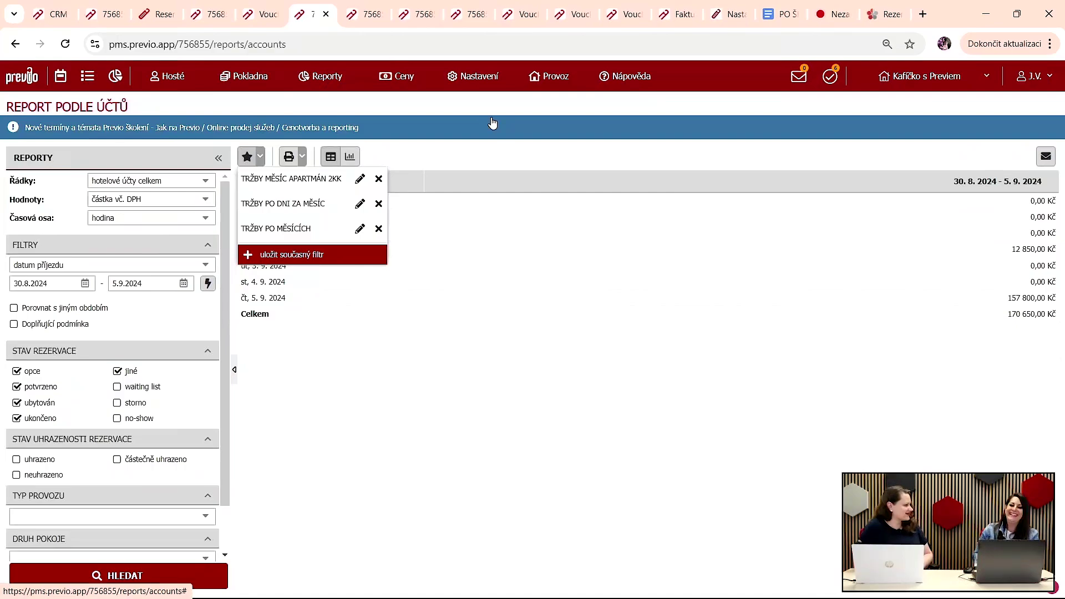
left_click(475, 76)
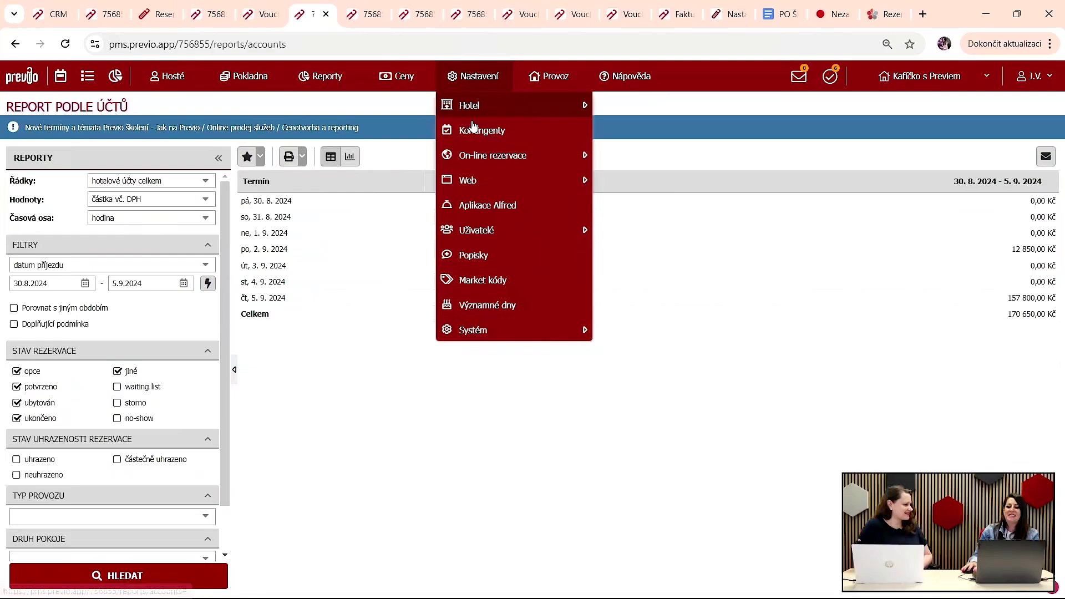
left_click(495, 278)
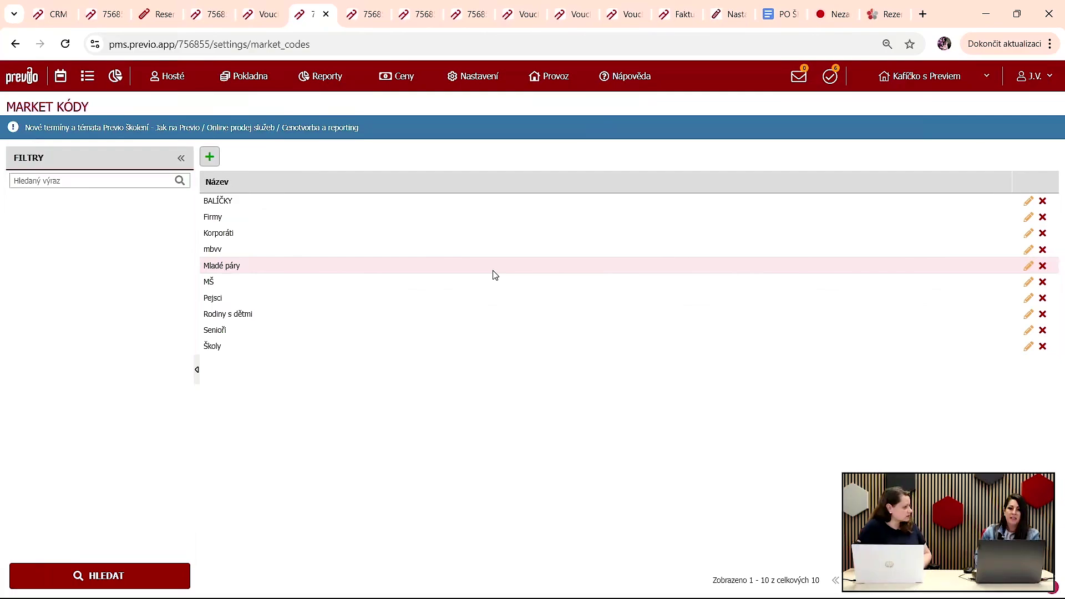
Step: Enter VVCYC as the name of a new market code and cancel the entry
left_click(491, 85)
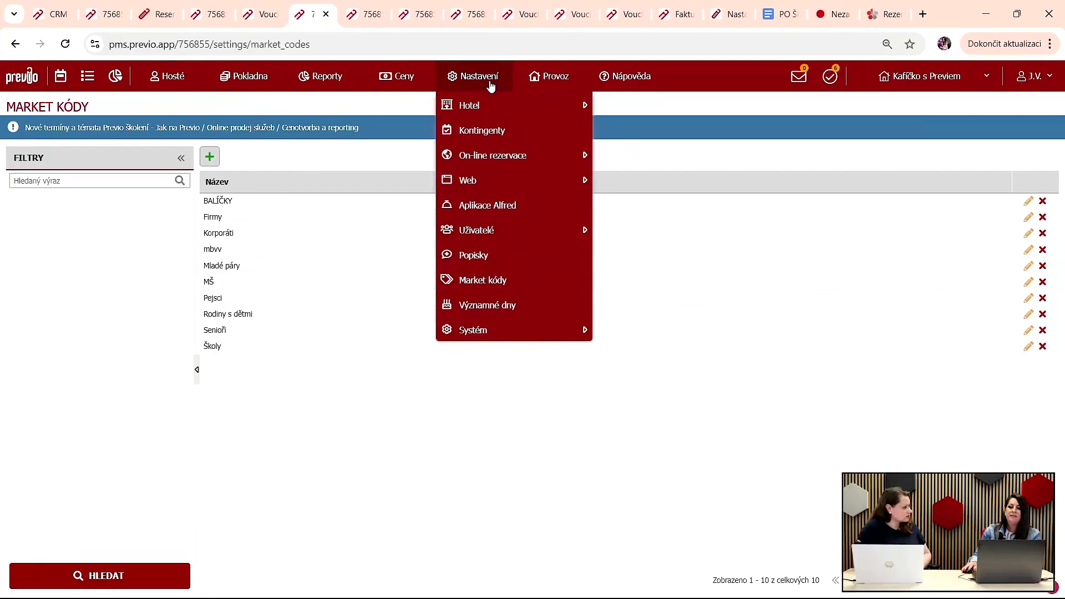
left_click(210, 157)
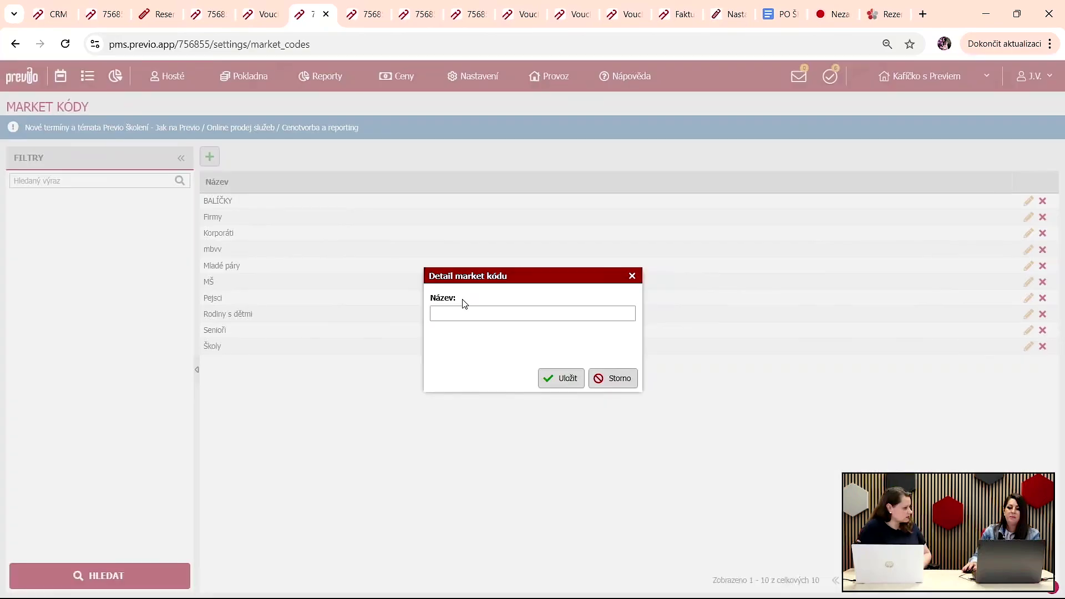
type("VVCYC")
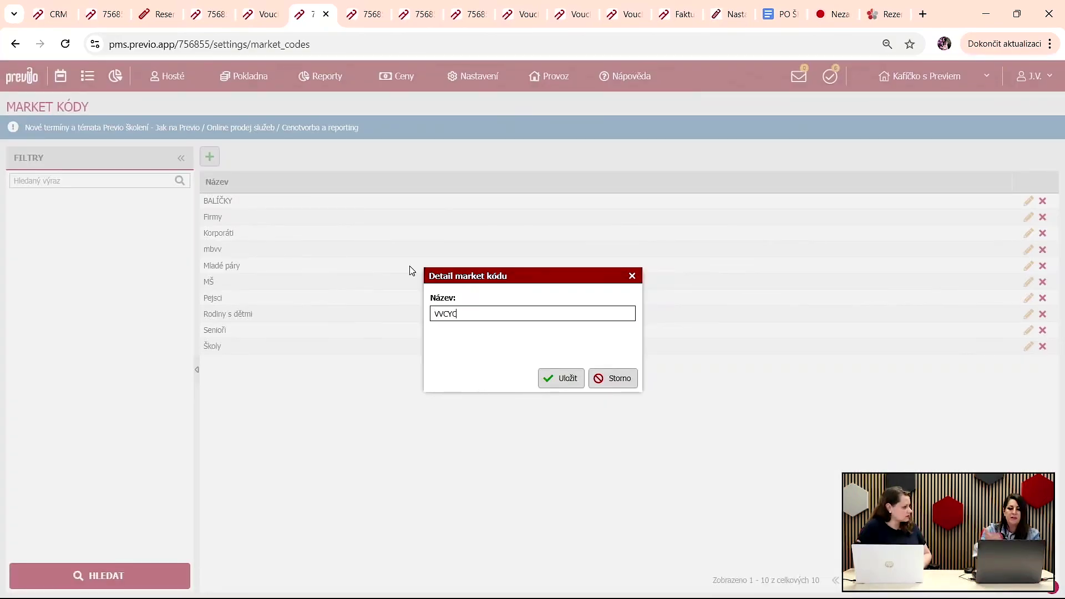
key("Escape")
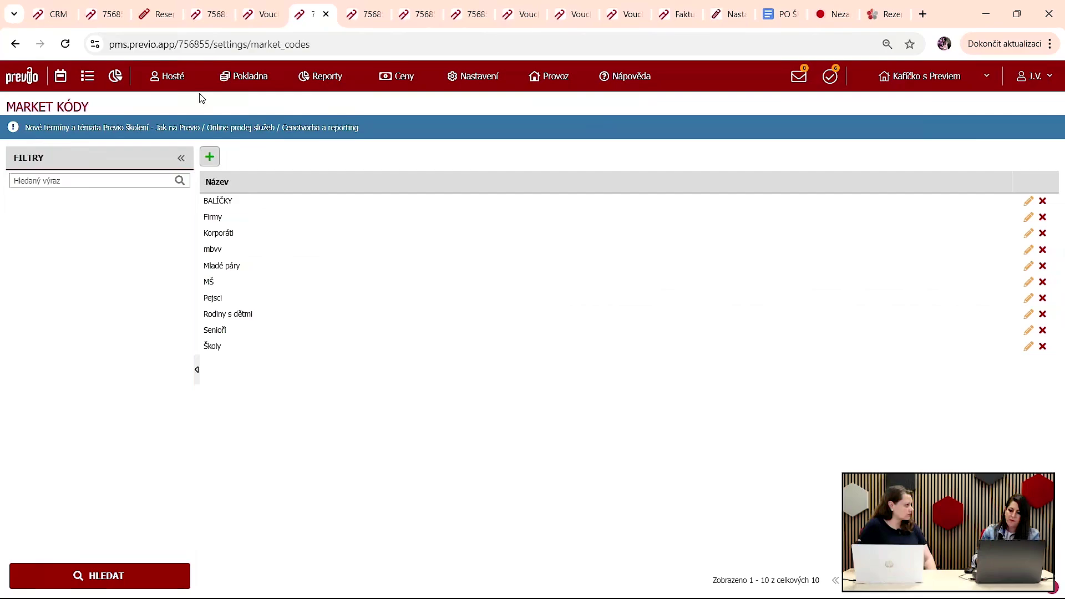
Step: Assign the Korporáti market code to the company 3.FC Brno in its advanced settings and save the company
mouse_move(190, 82)
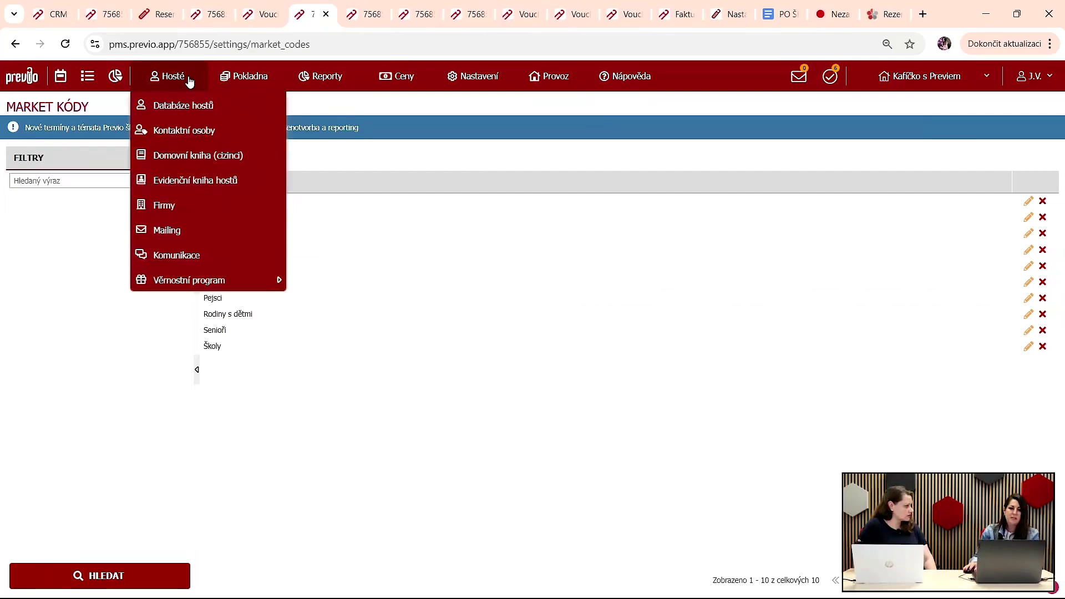
left_click(188, 204)
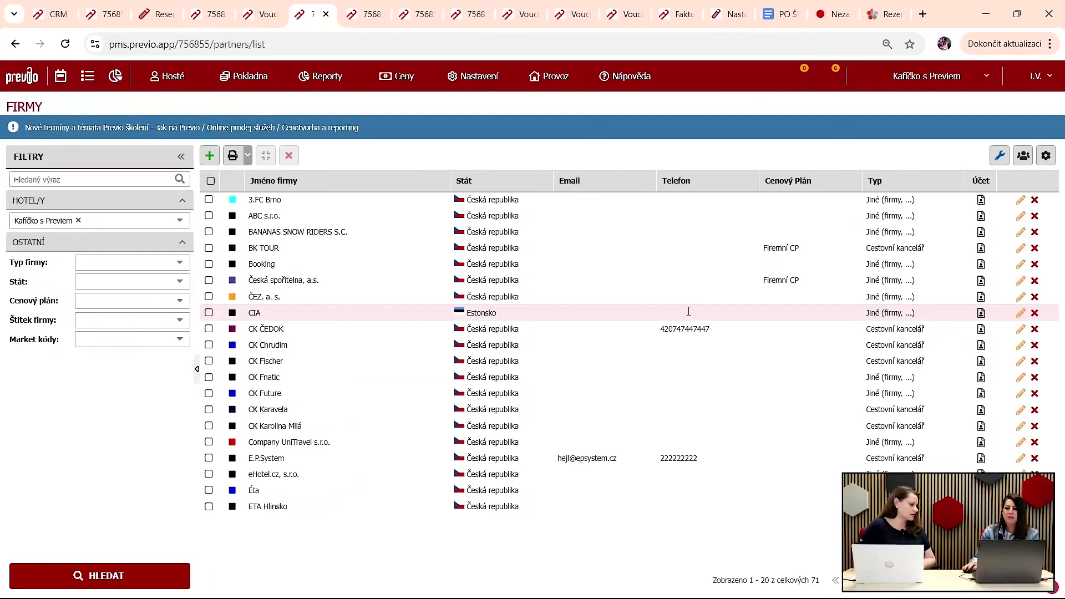
left_click(1020, 201)
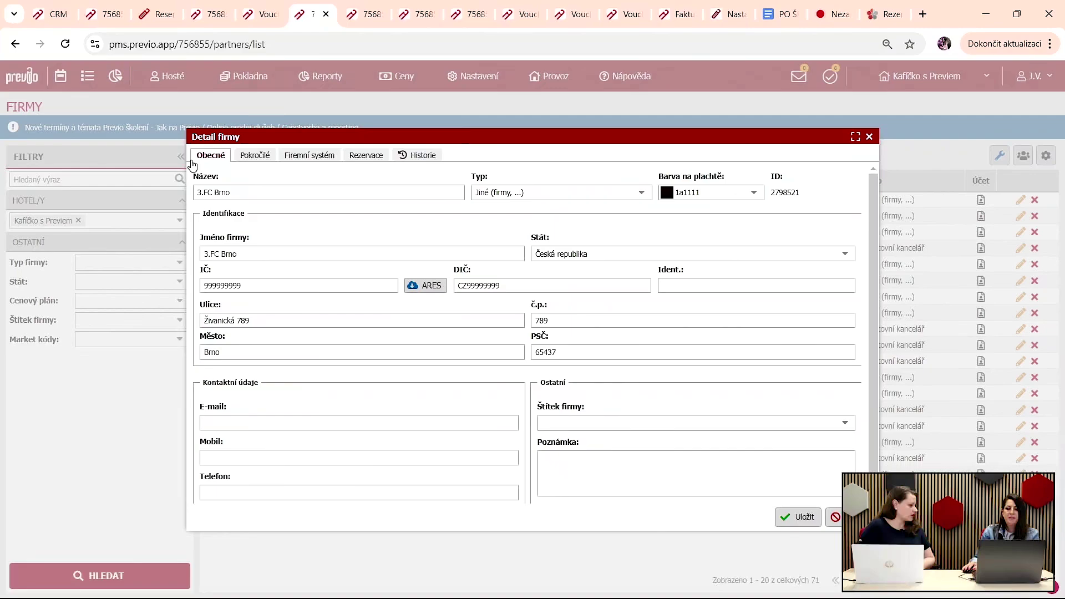
left_click(249, 157)
left_click(256, 338)
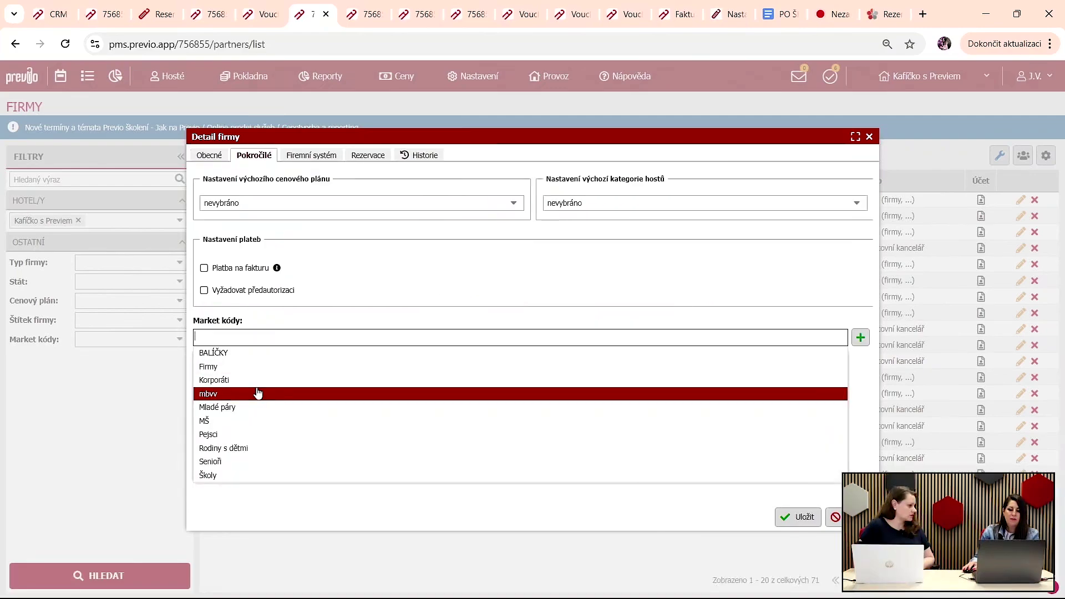
key("Down")
left_click(361, 380)
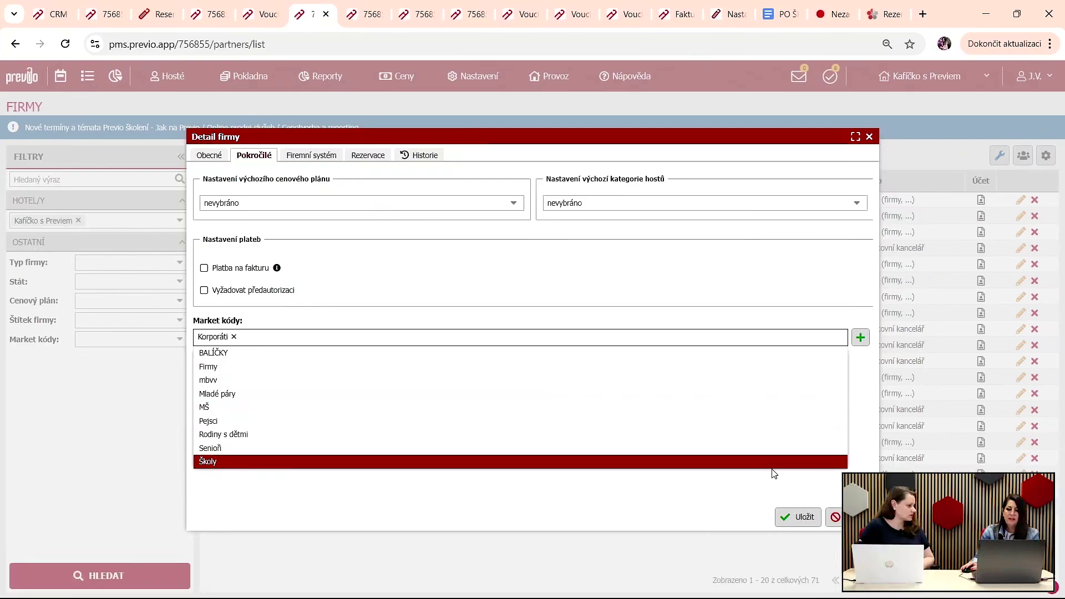
key("Return")
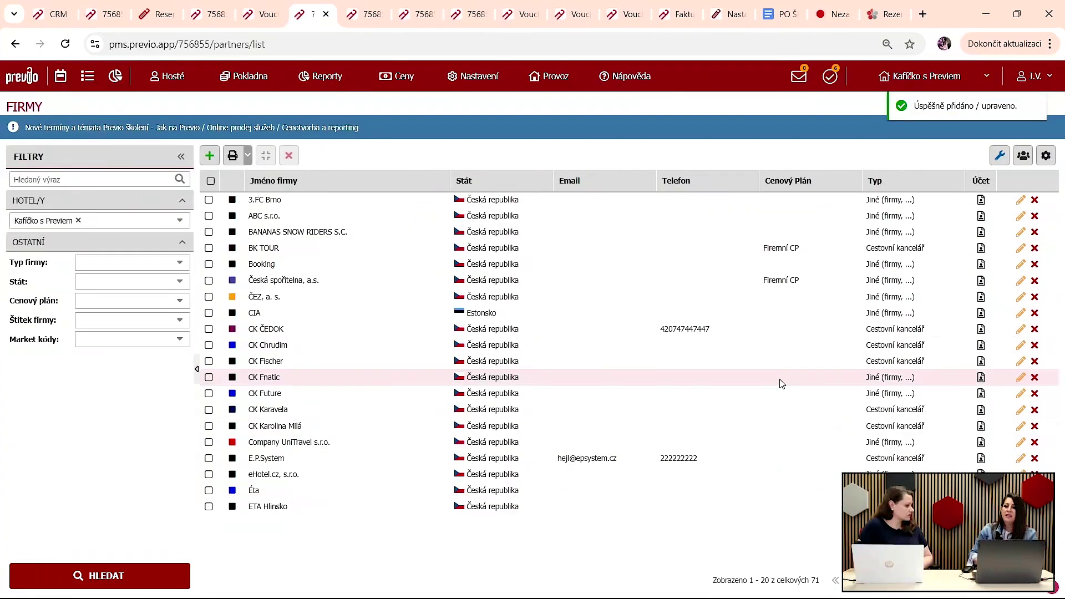
Step: Open the 13–17 September reservation in room Exclusive 2, choose the Mladé páry market code, and close the reservation detail
left_click(168, 76)
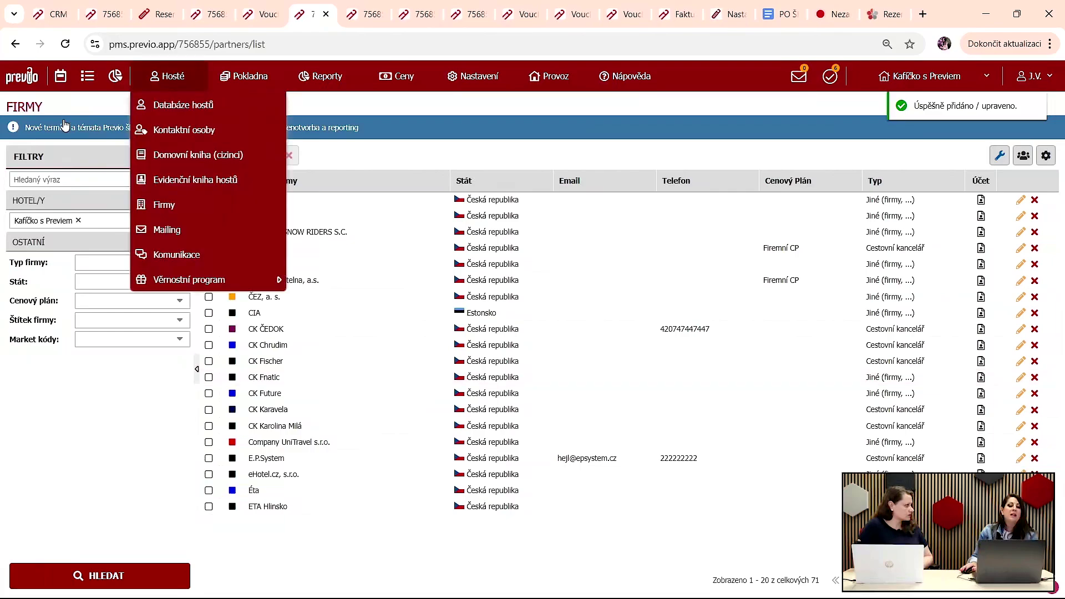
left_click(60, 76)
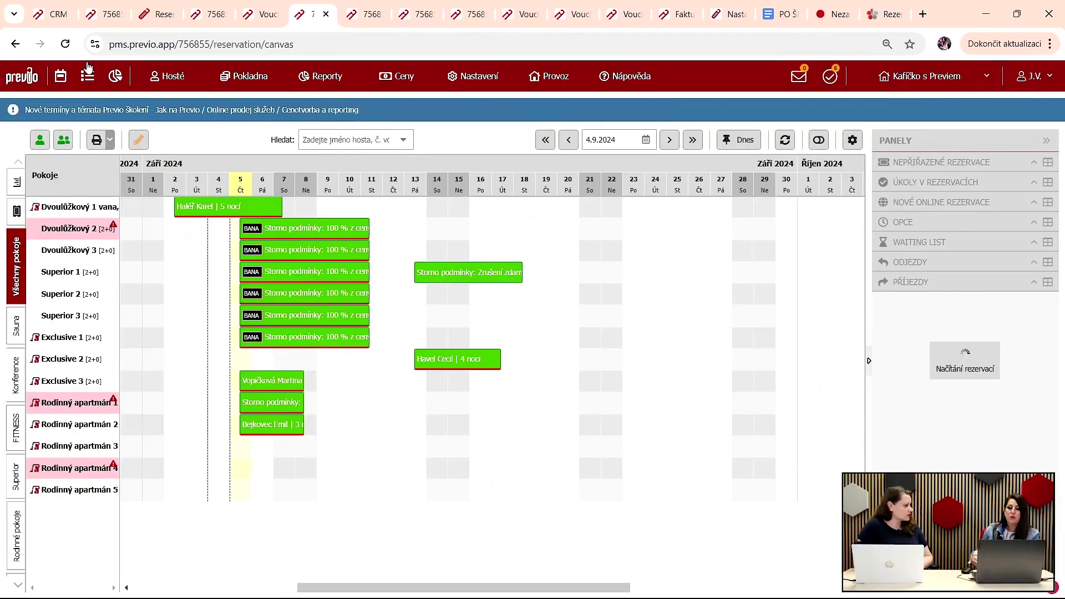
left_click(434, 360)
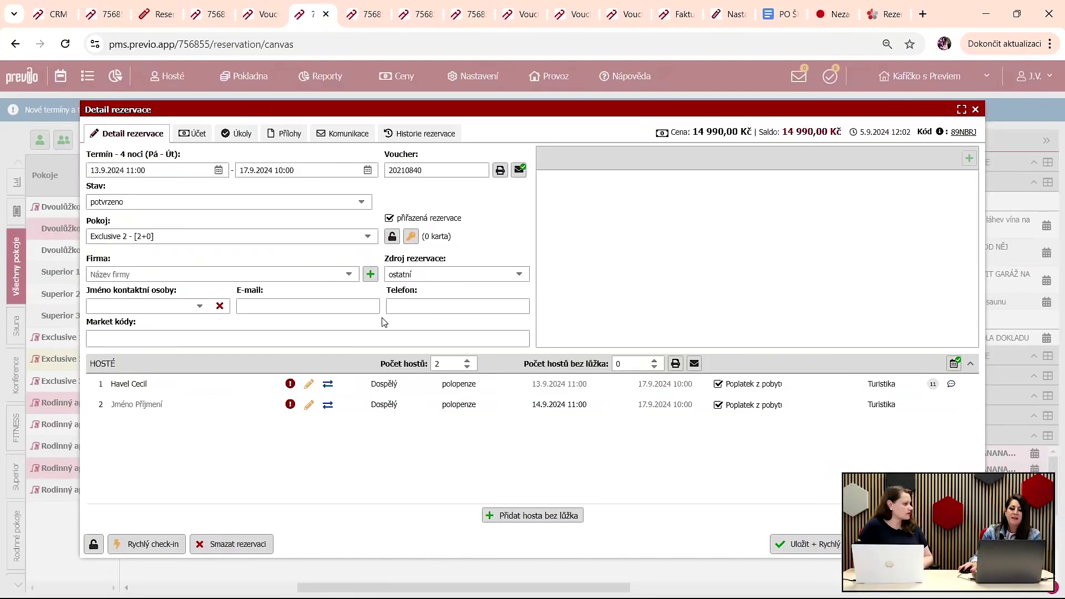
left_click(193, 337)
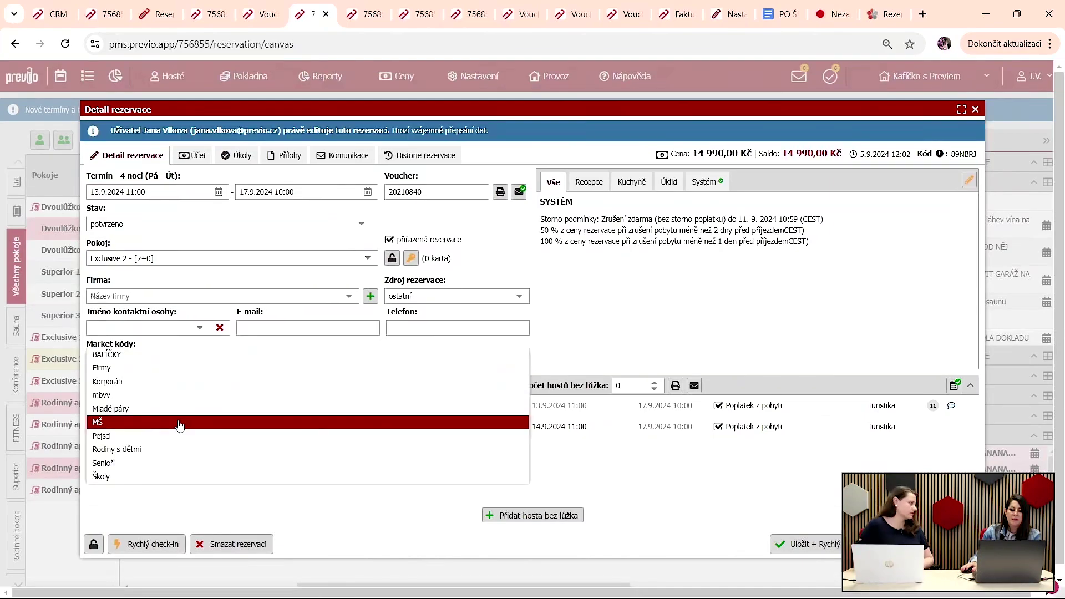
left_click(178, 409)
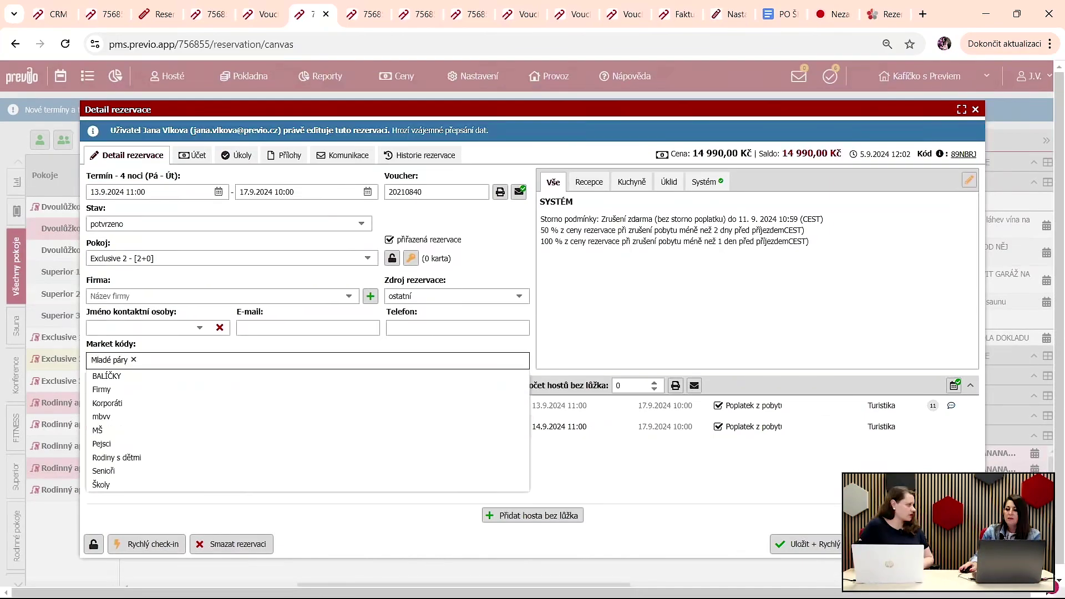
key("Escape")
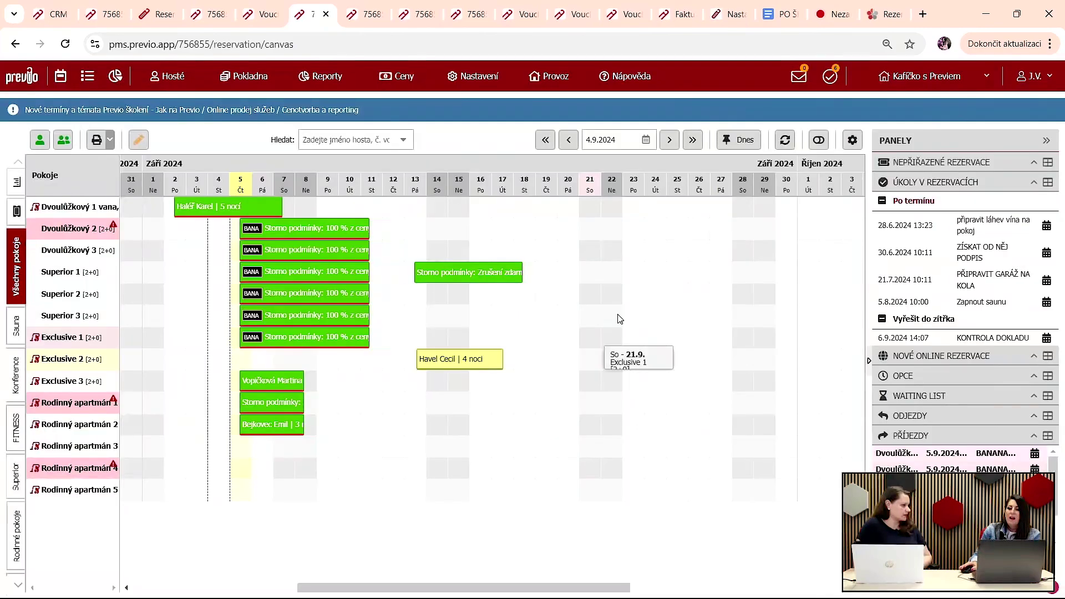
Step: Open the Rezervace managerial report and set its columns to market kódy
left_click(321, 78)
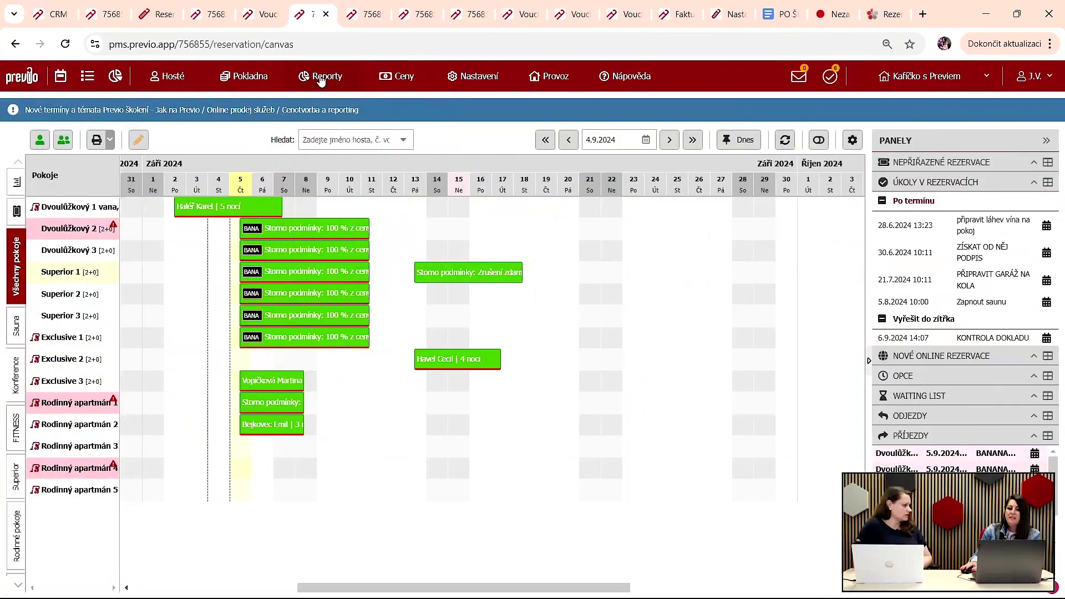
left_click(321, 80)
mouse_move(388, 254)
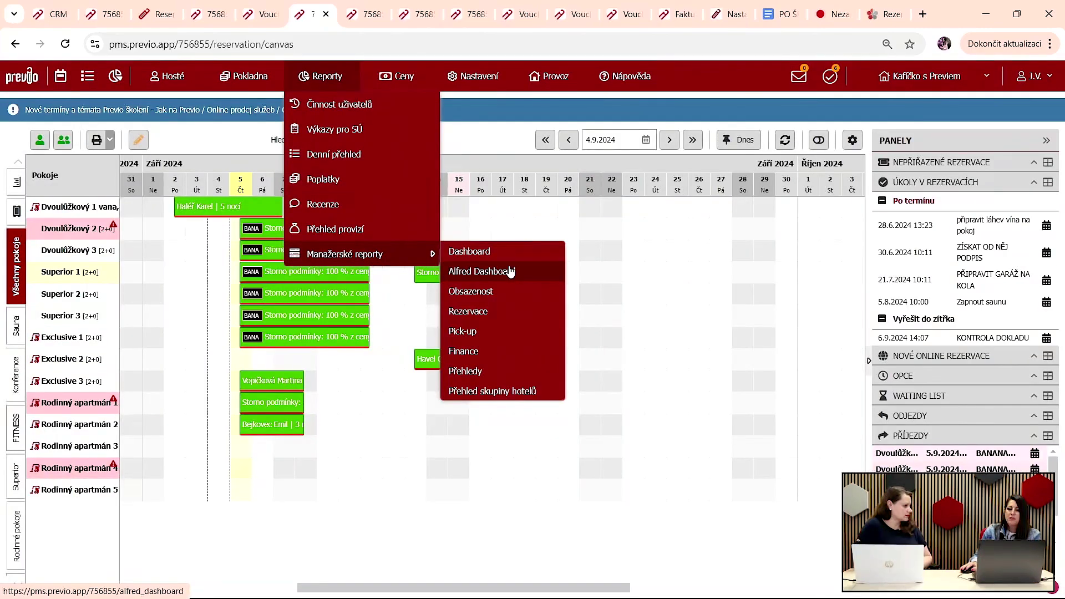
left_click(506, 313)
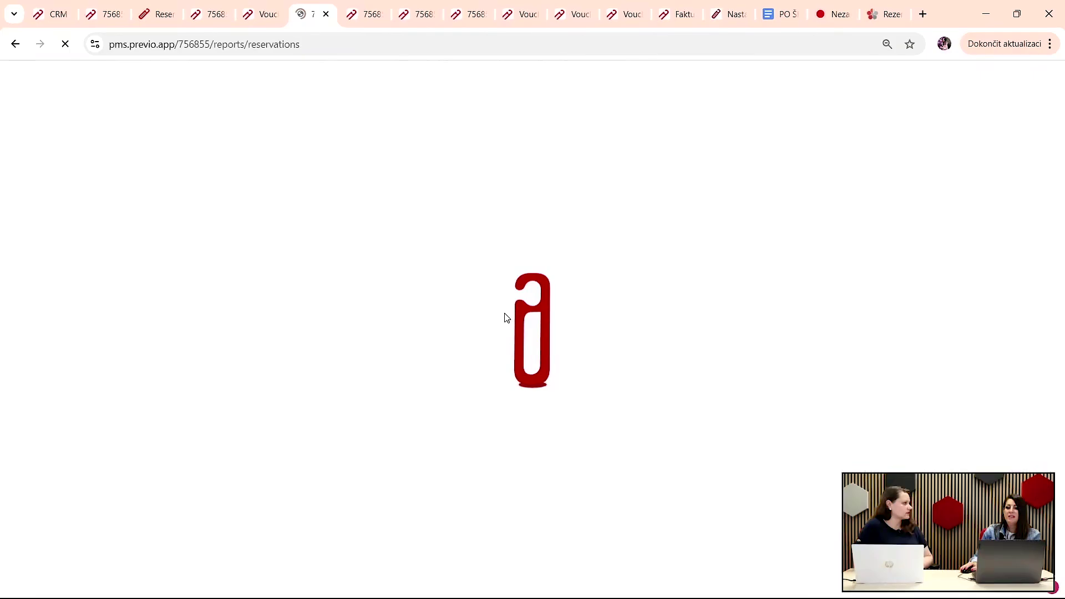
left_click(152, 236)
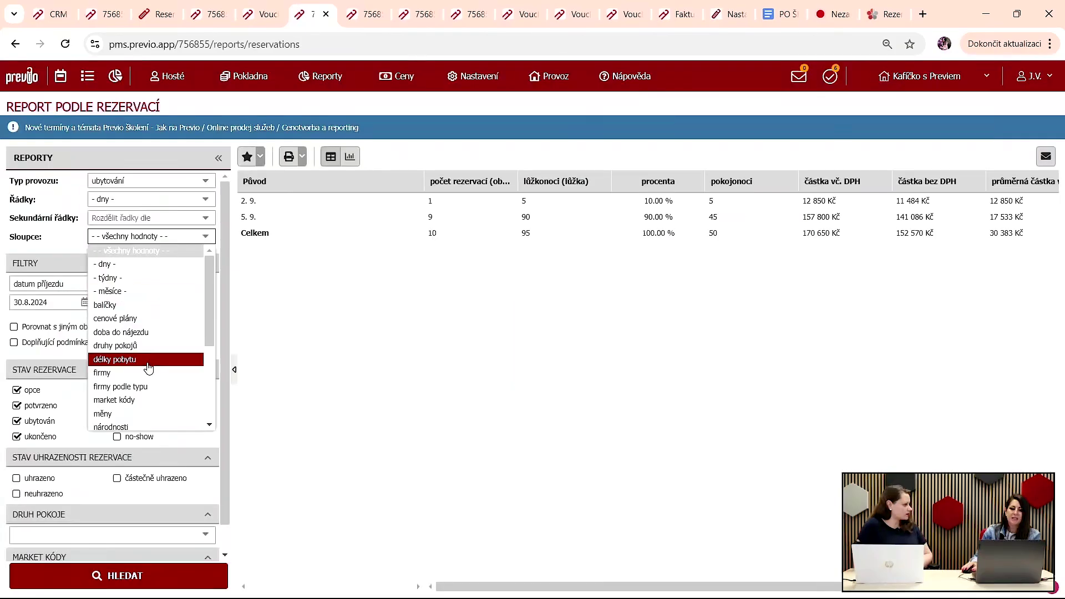
left_click(141, 400)
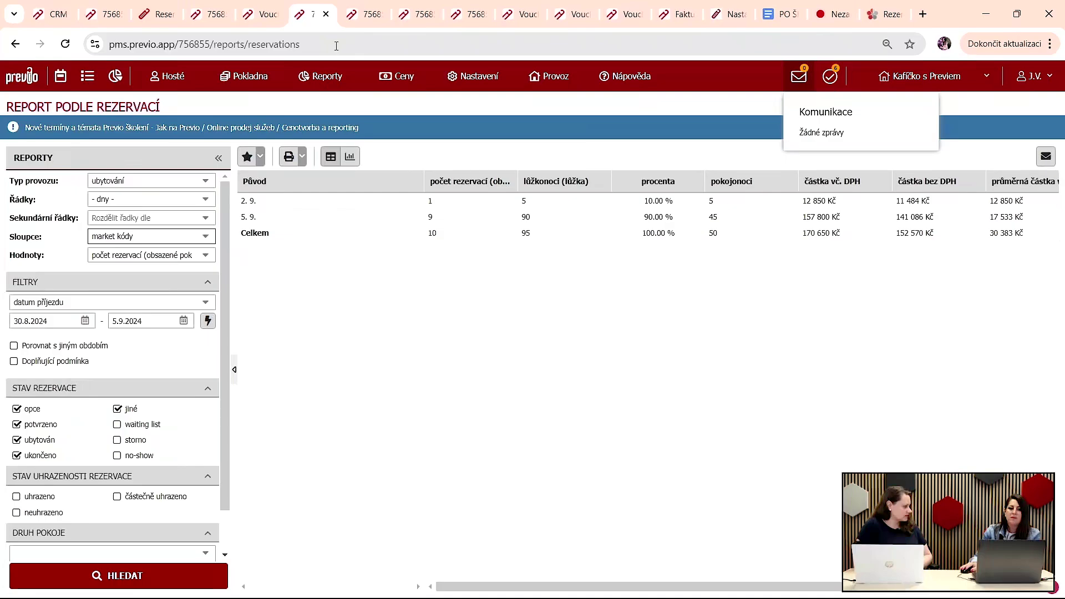
Step: Open the guest Mailing section
mouse_move(168, 76)
left_click(189, 236)
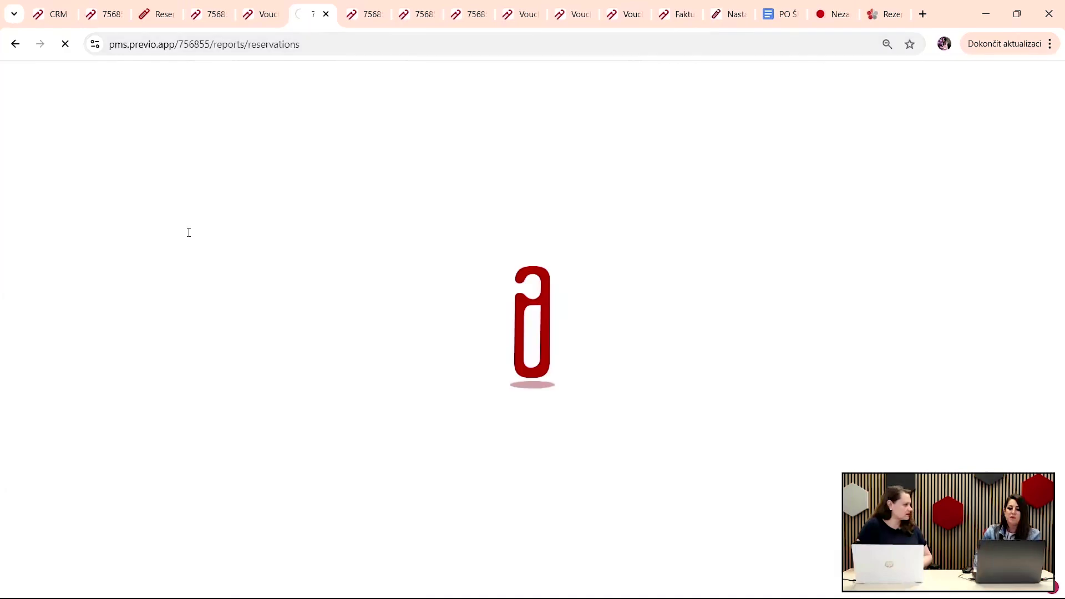